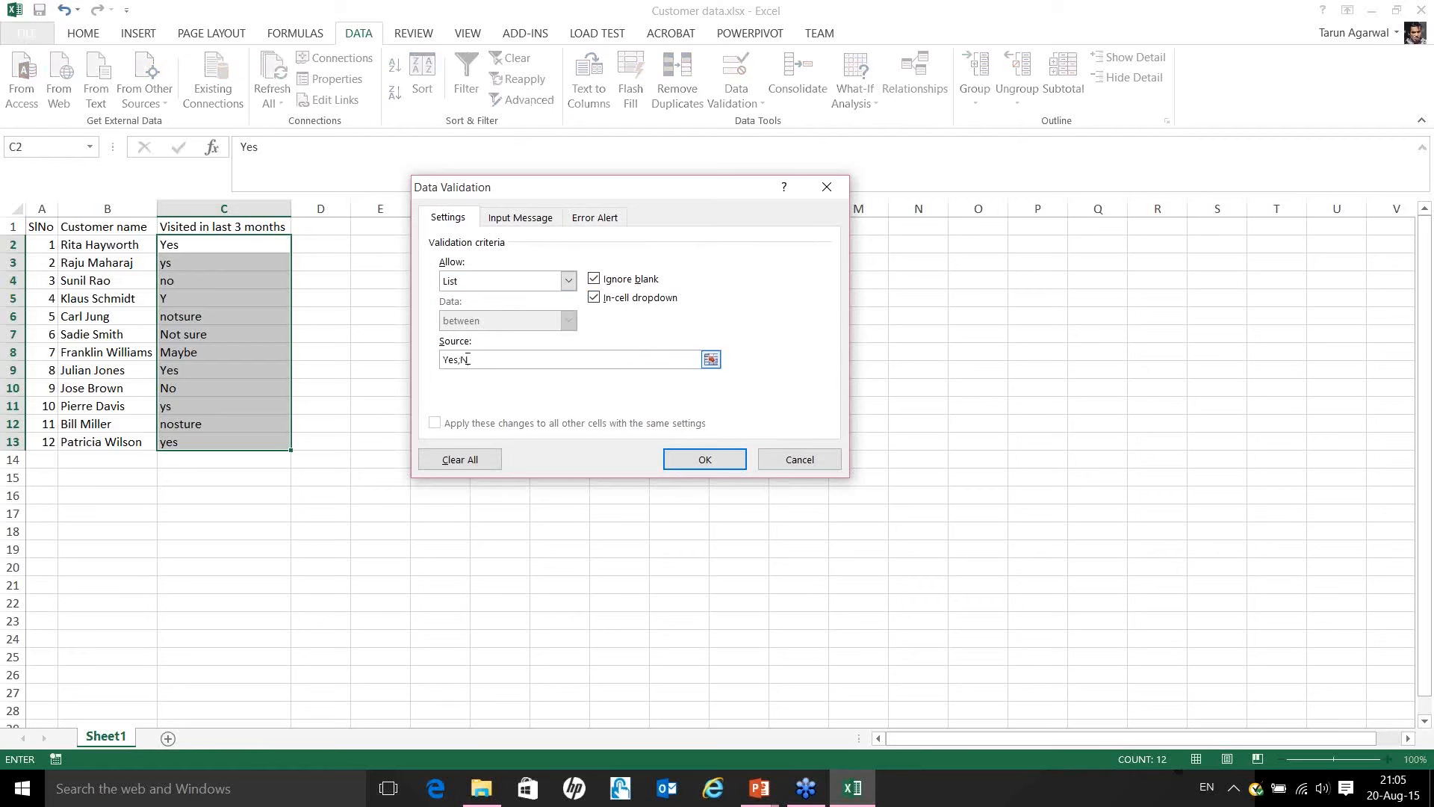
Set the list validation source for C2:C13 to Yes,No,Maybe and apply the rule.
{"action": "type", "text": ",Not"}
{"action": "key", "text": "BackSpace"}
{"action": "key", "text": "BackSpace"}
{"action": "key", "text": "BackSpace"}
{"action": "type", "text": "Maybe"}
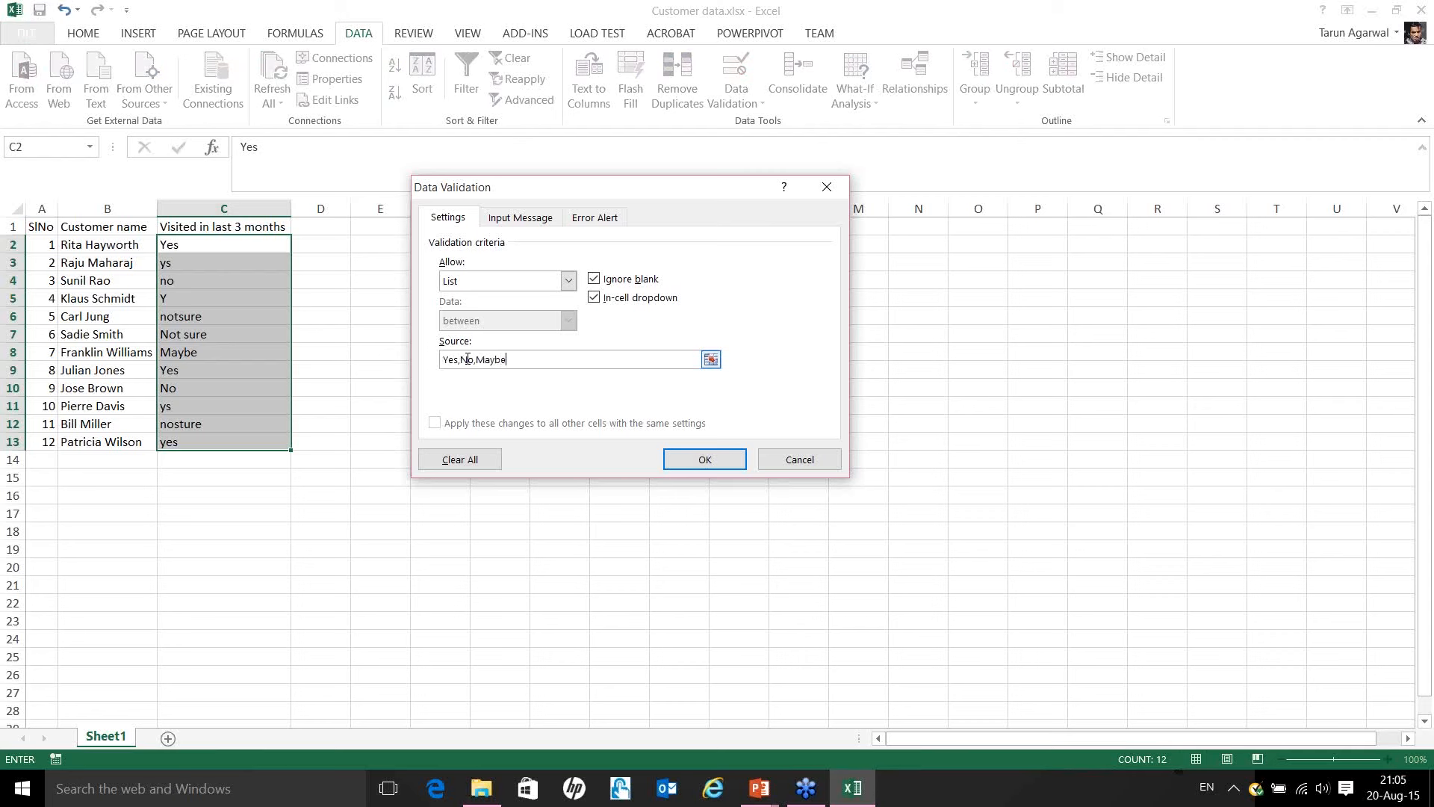
{"action": "left_click", "coordinate": [691, 463]}
Open the drop-down list in cell C2 to check its choices, keeping Yes selected.
{"action": "left_click", "coordinate": [320, 246]}
{"action": "left_click", "coordinate": [276, 244]}
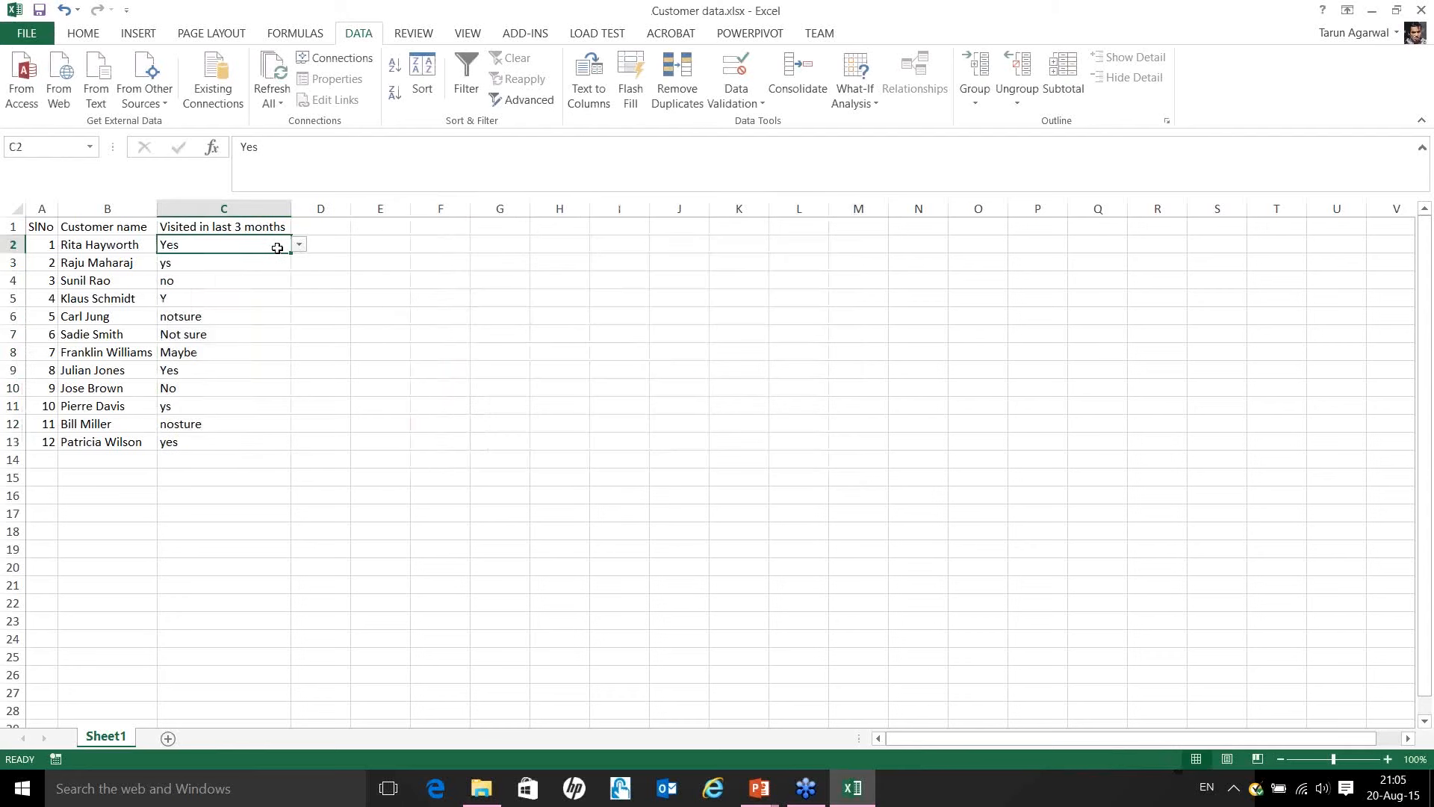
{"action": "left_click", "coordinate": [299, 245]}
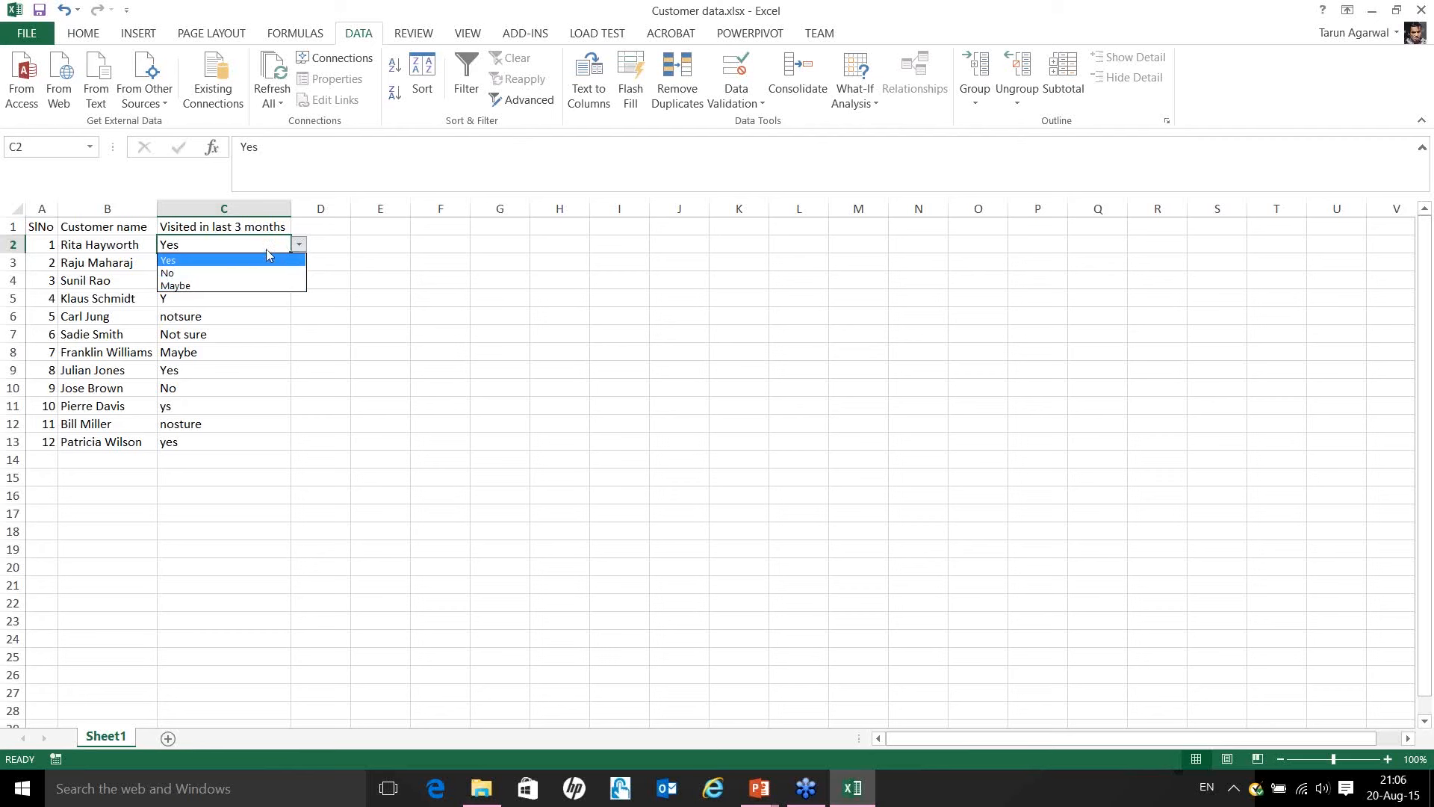
{"action": "left_click", "coordinate": [267, 251]}
Turn off the in-cell dropdown option in the data validation of cell C2.
{"action": "left_click", "coordinate": [742, 64]}
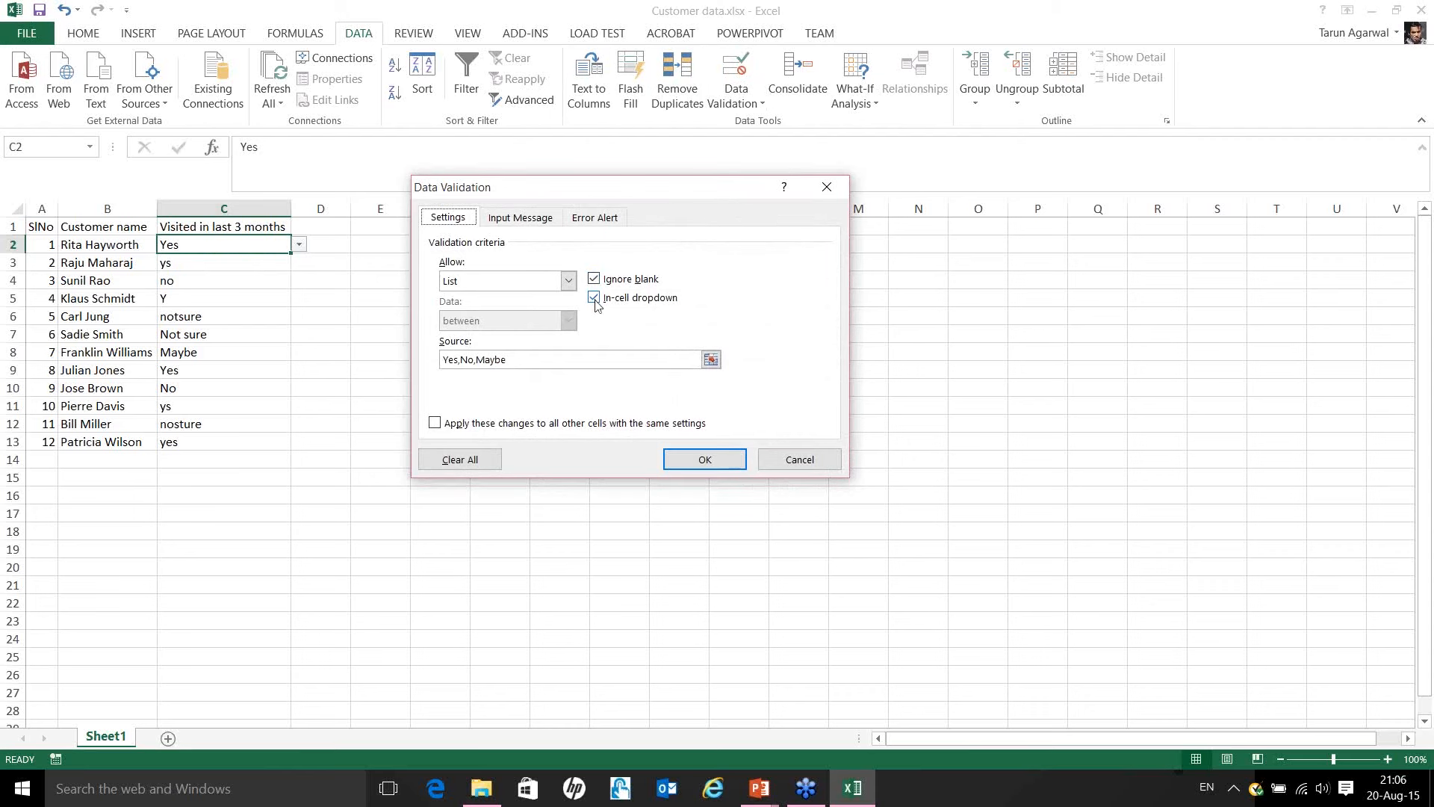
{"action": "left_click", "coordinate": [595, 299]}
{"action": "left_click", "coordinate": [713, 461]}
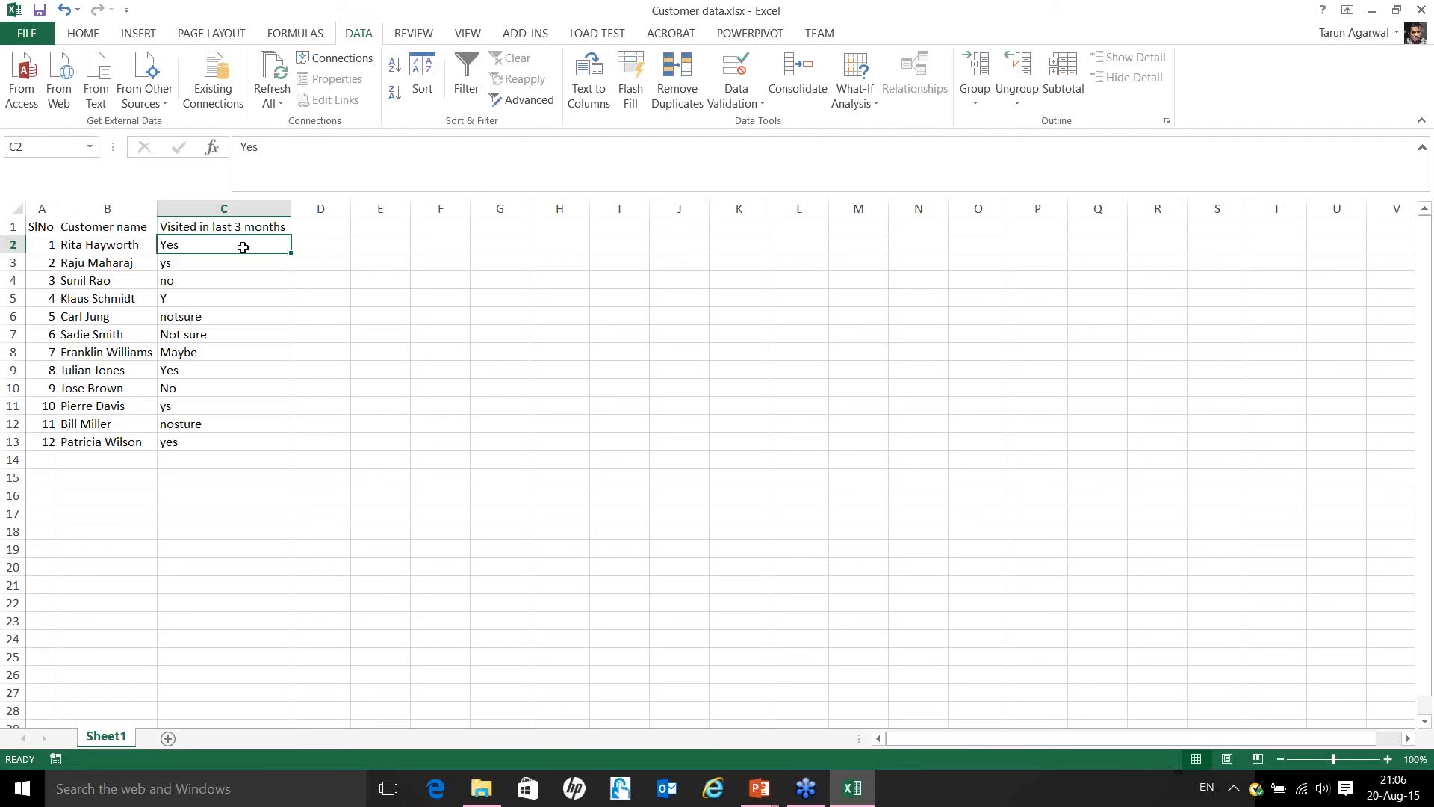
Try to enter Surely in cell C2 to test the validation rule, and cancel the entry.
{"action": "type", "text": "Surely"}
{"action": "key", "text": "Return"}
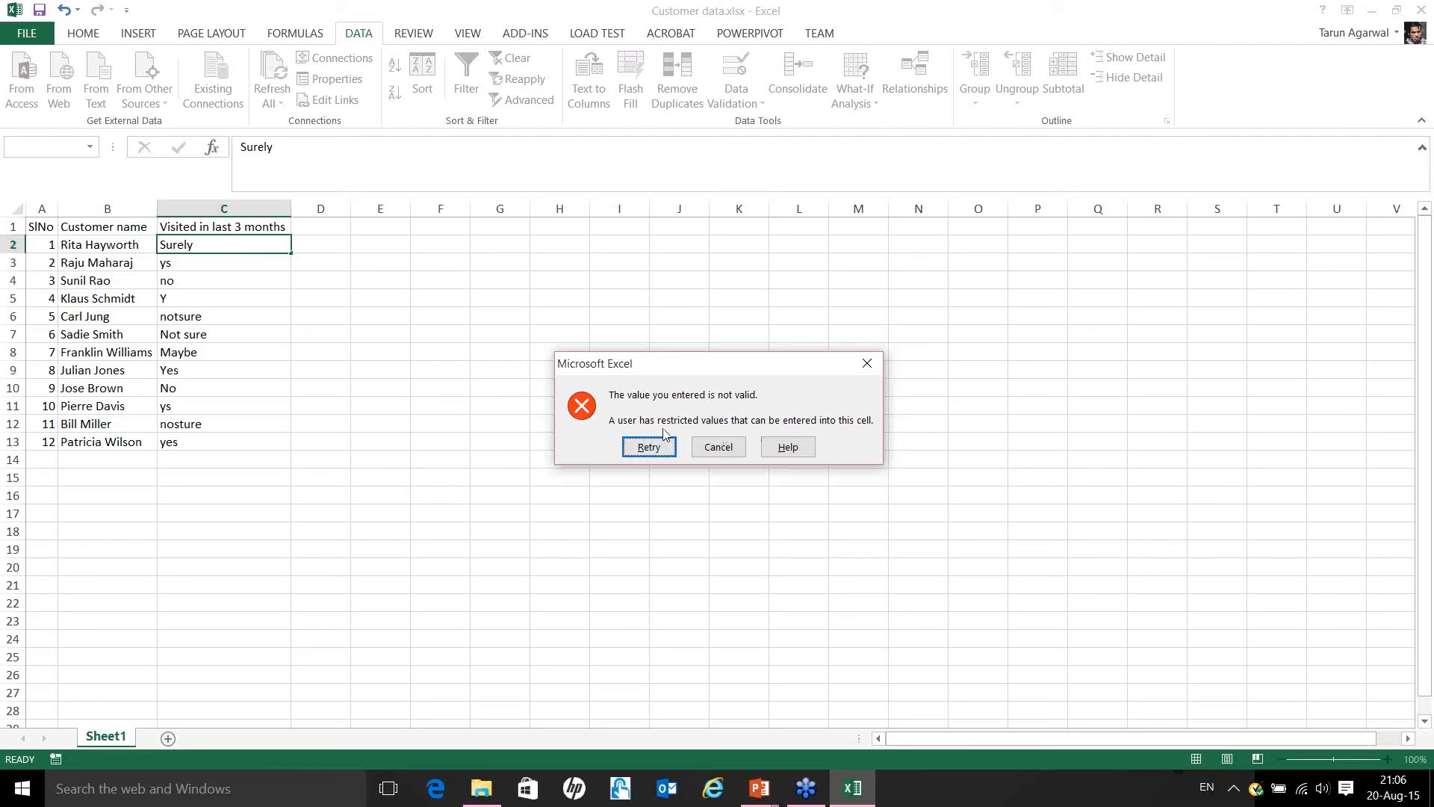
{"action": "left_click", "coordinate": [729, 453]}
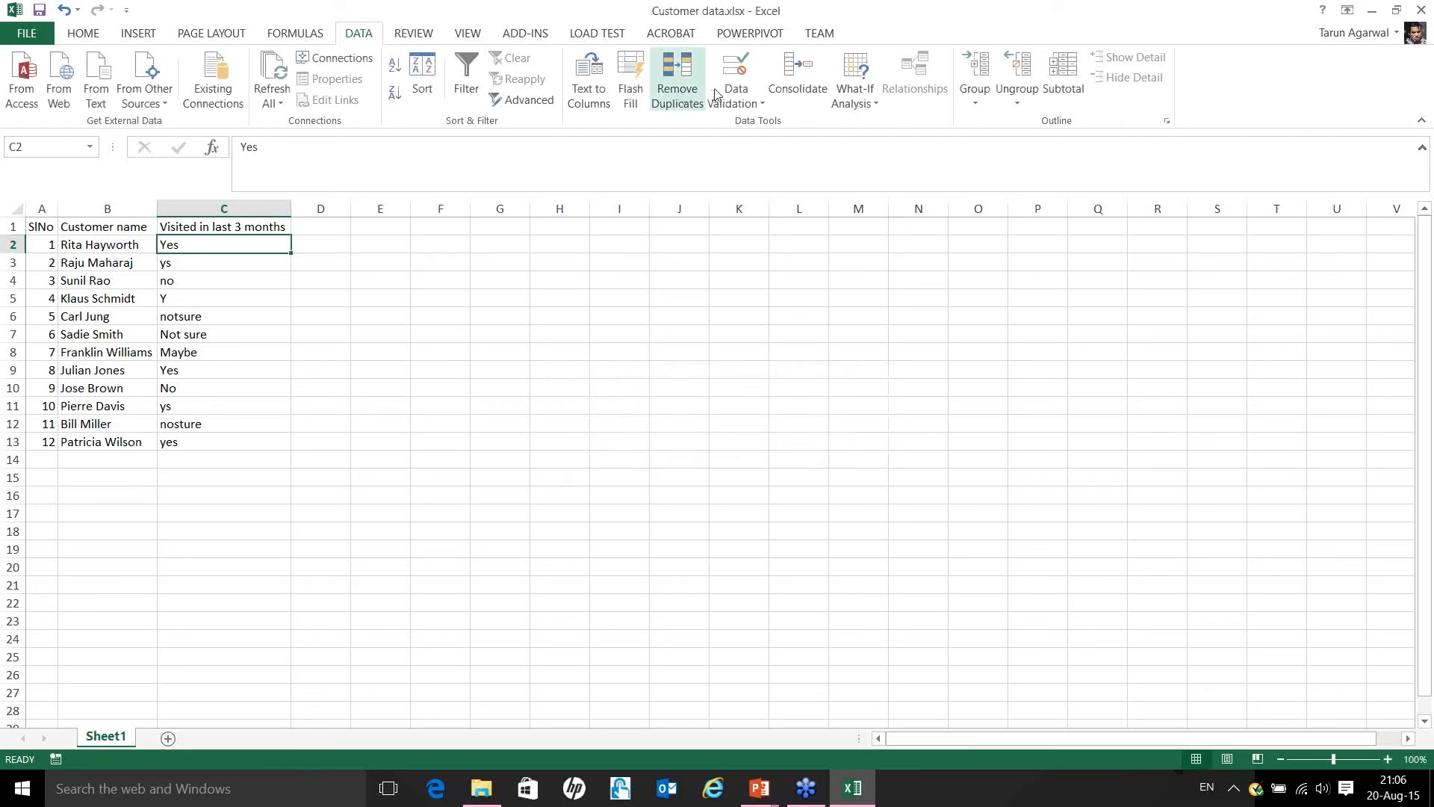
Turn the in-cell dropdown option back on for cell C2 and check that cell's drop-down list.
{"action": "left_click", "coordinate": [744, 66]}
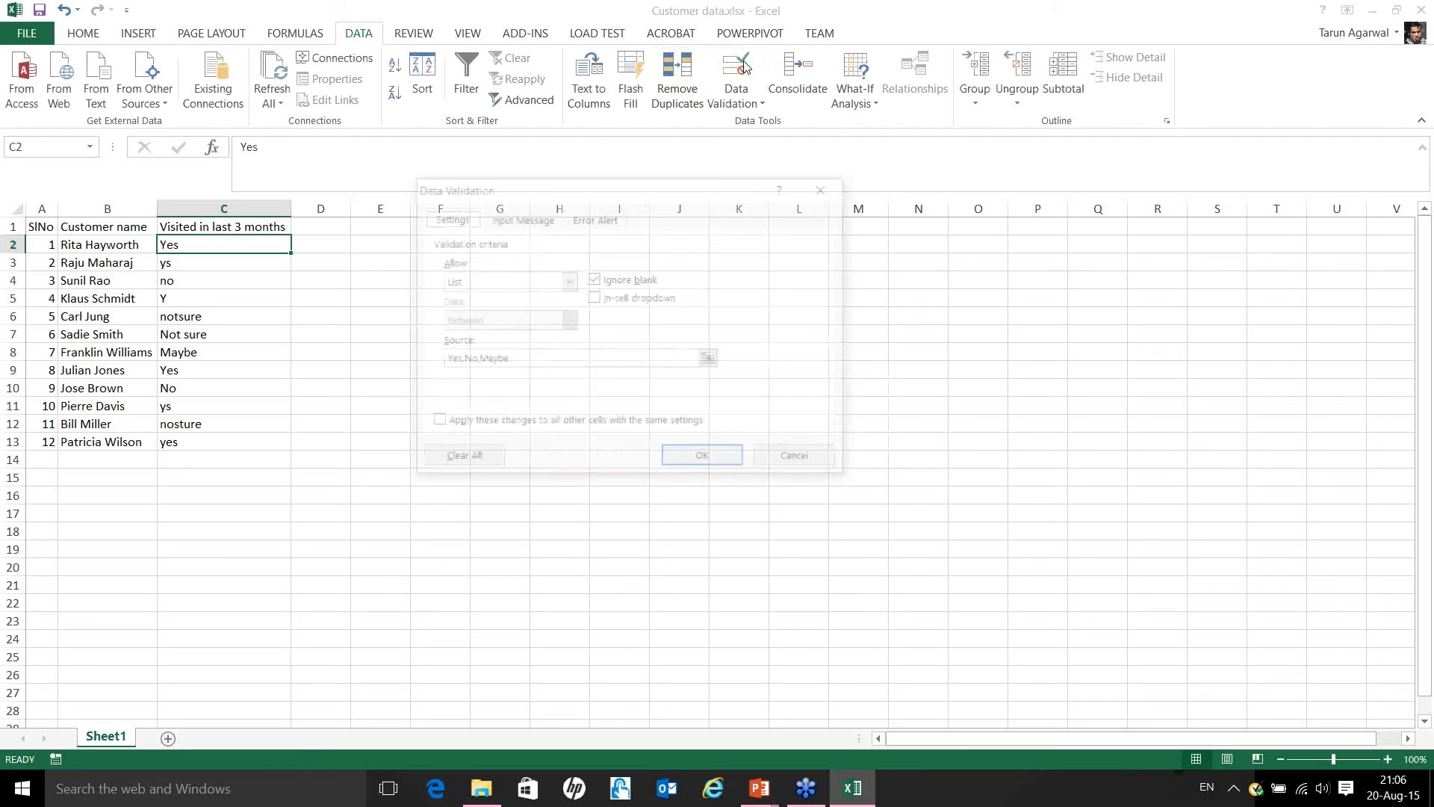
{"action": "left_click", "coordinate": [595, 298]}
{"action": "left_click", "coordinate": [713, 463]}
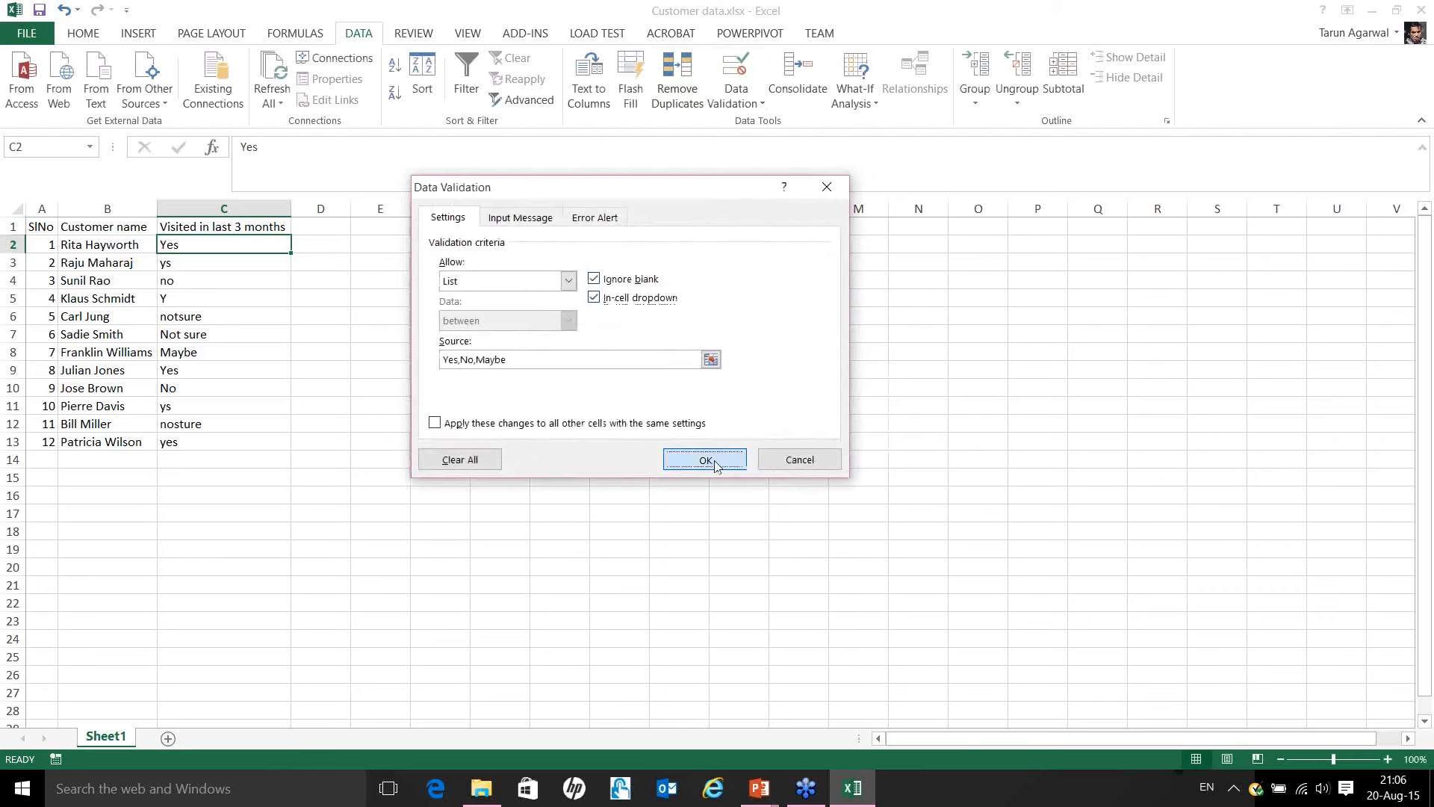
{"action": "left_click", "coordinate": [250, 262]}
{"action": "left_click", "coordinate": [279, 244]}
{"action": "left_click", "coordinate": [299, 246]}
{"action": "left_click", "coordinate": [298, 246]}
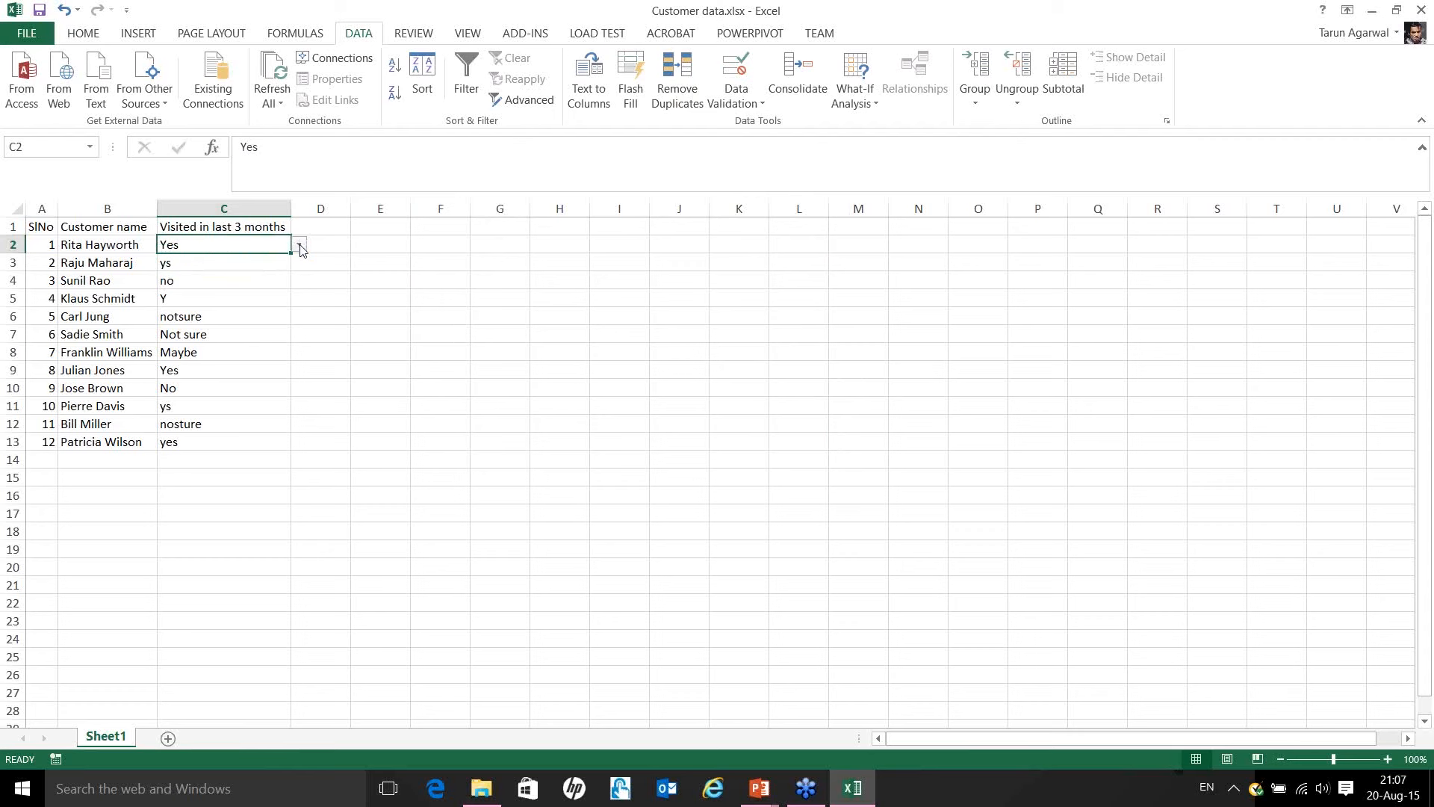
Use the cell drop-down lists to set C3 to Yes, C4 to No and C5 to Yes.
{"action": "left_click", "coordinate": [273, 262]}
{"action": "left_click", "coordinate": [298, 266]}
{"action": "left_click", "coordinate": [261, 277]}
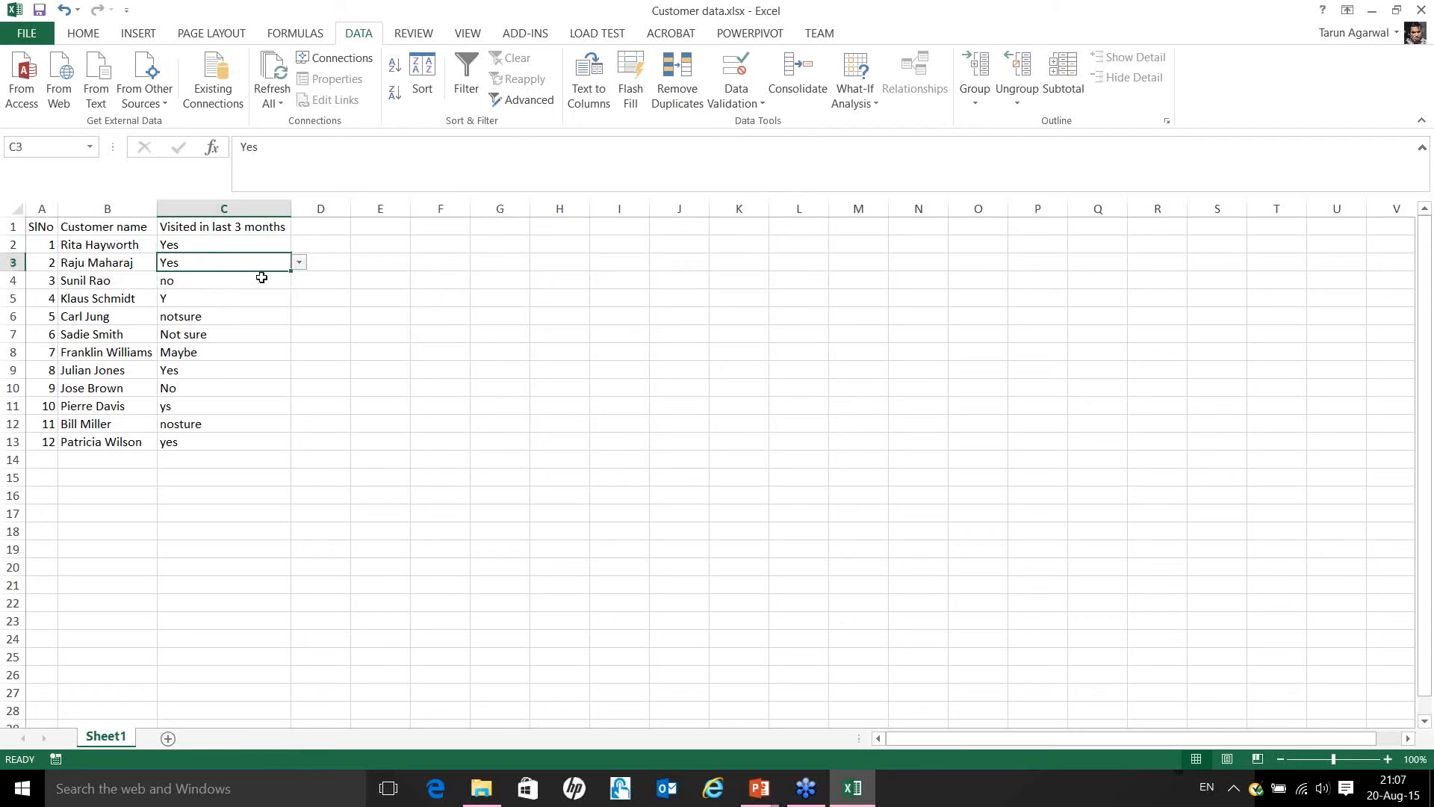
{"action": "left_click", "coordinate": [271, 283]}
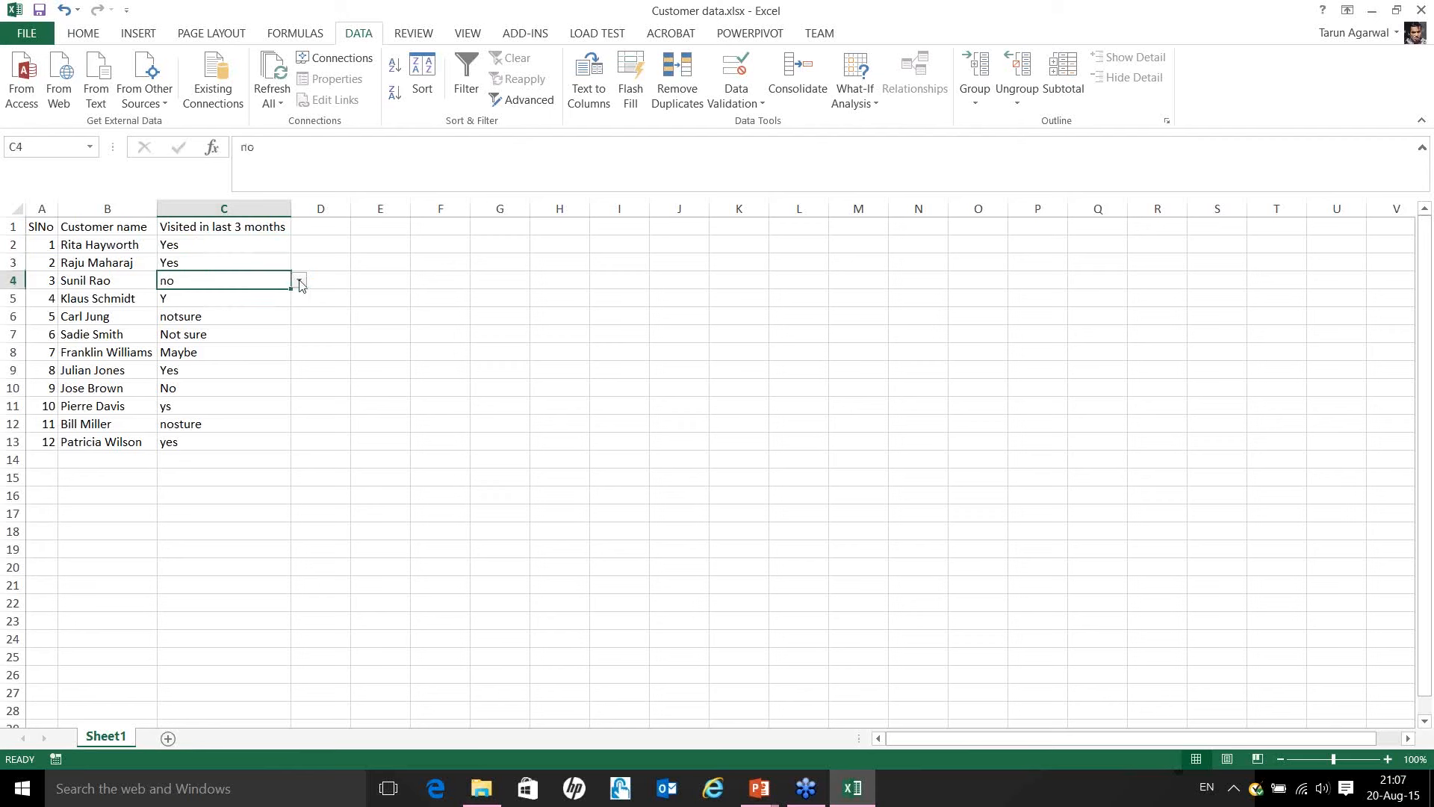
{"action": "left_click", "coordinate": [298, 280]}
{"action": "left_click", "coordinate": [230, 308]}
{"action": "left_click", "coordinate": [230, 299]}
{"action": "left_click", "coordinate": [298, 299]}
{"action": "left_click", "coordinate": [233, 315]}
Set cells C6 and C7 to Maybe from their drop-down lists.
{"action": "left_click", "coordinate": [236, 322]}
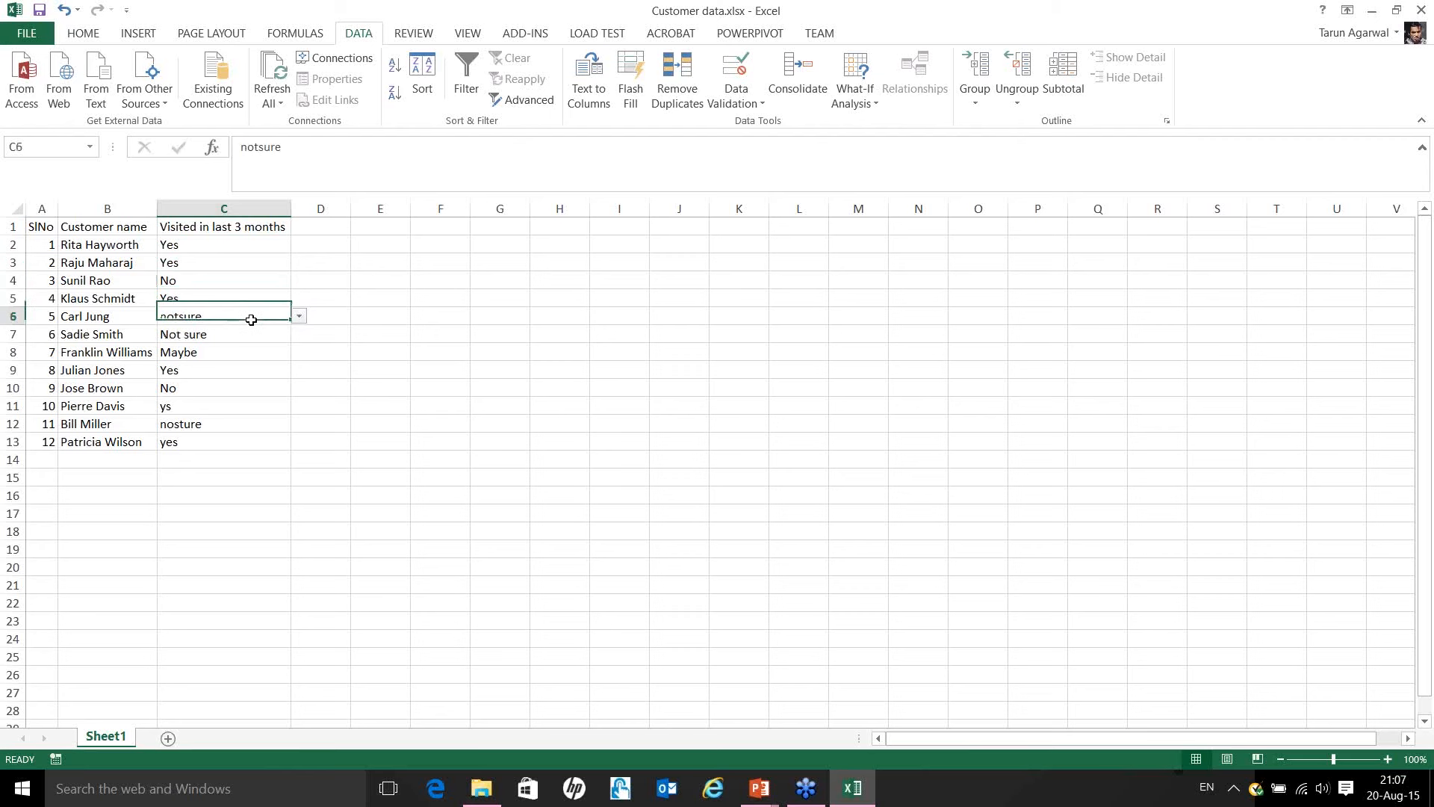
{"action": "left_click", "coordinate": [299, 316]}
{"action": "left_click", "coordinate": [179, 357]}
{"action": "left_click", "coordinate": [256, 332]}
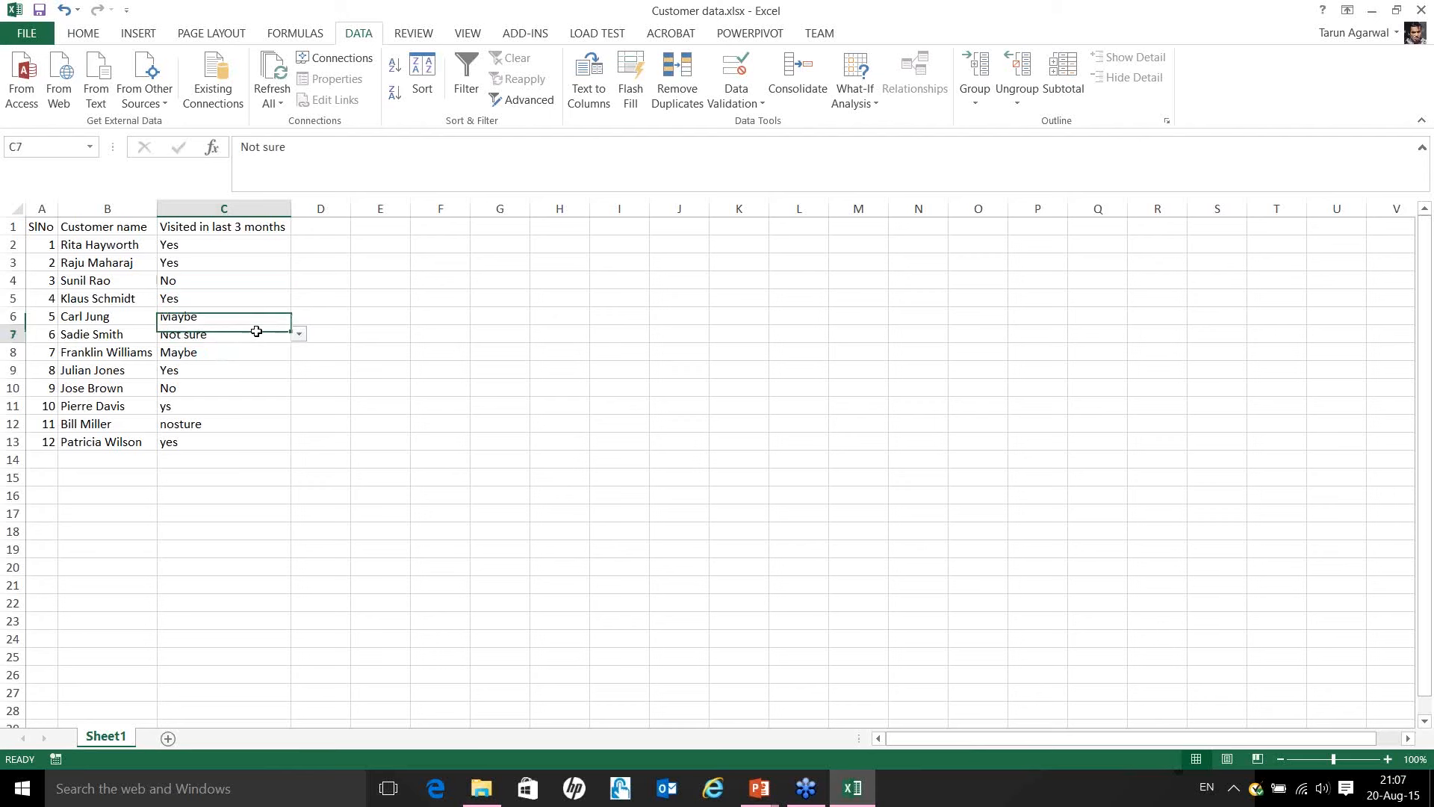
{"action": "left_click", "coordinate": [299, 334]}
{"action": "left_click", "coordinate": [202, 373]}
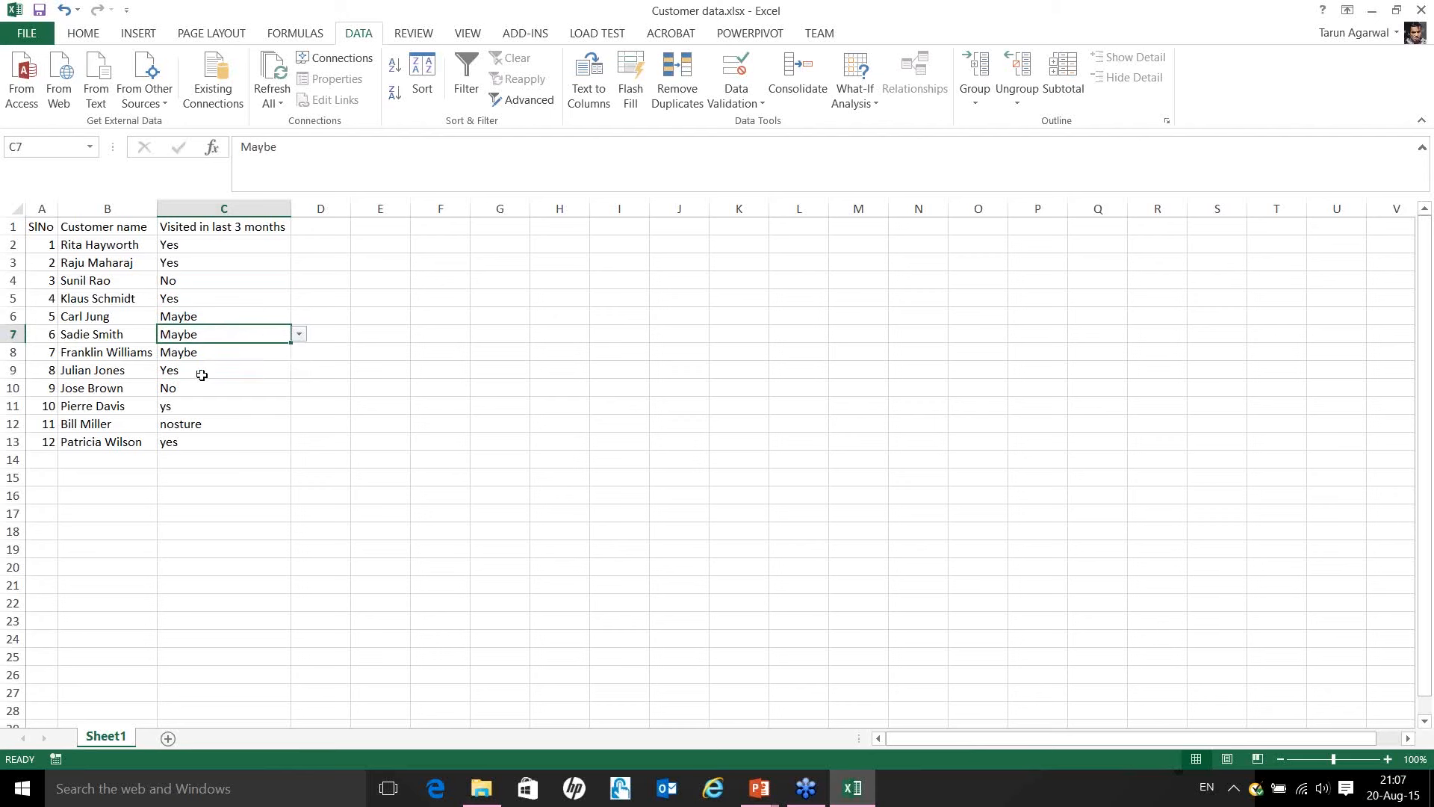
Set C11 to Yes and C12 to Maybe from their drop-down lists.
{"action": "left_click", "coordinate": [269, 406]}
{"action": "left_click", "coordinate": [299, 406]}
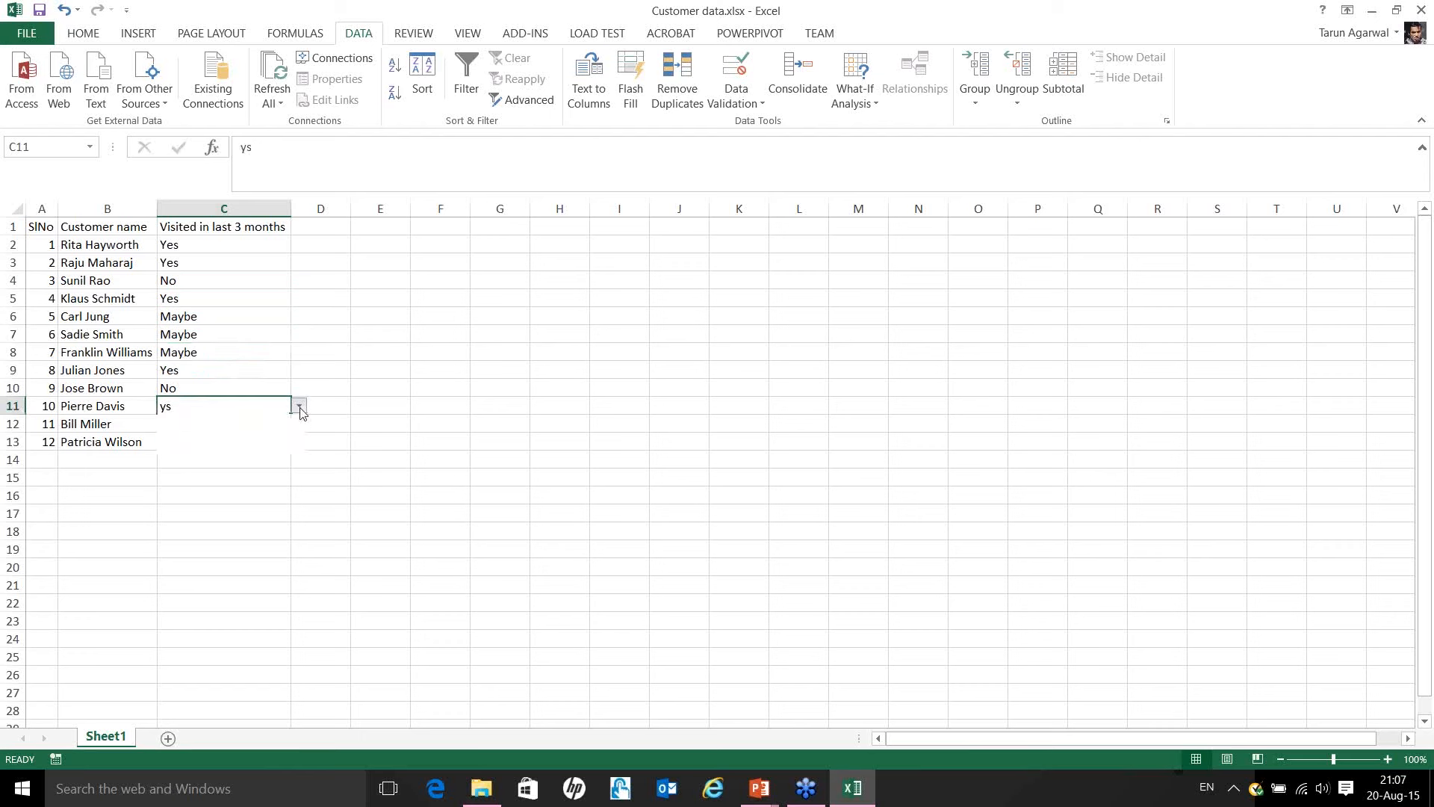
{"action": "left_click", "coordinate": [223, 423]}
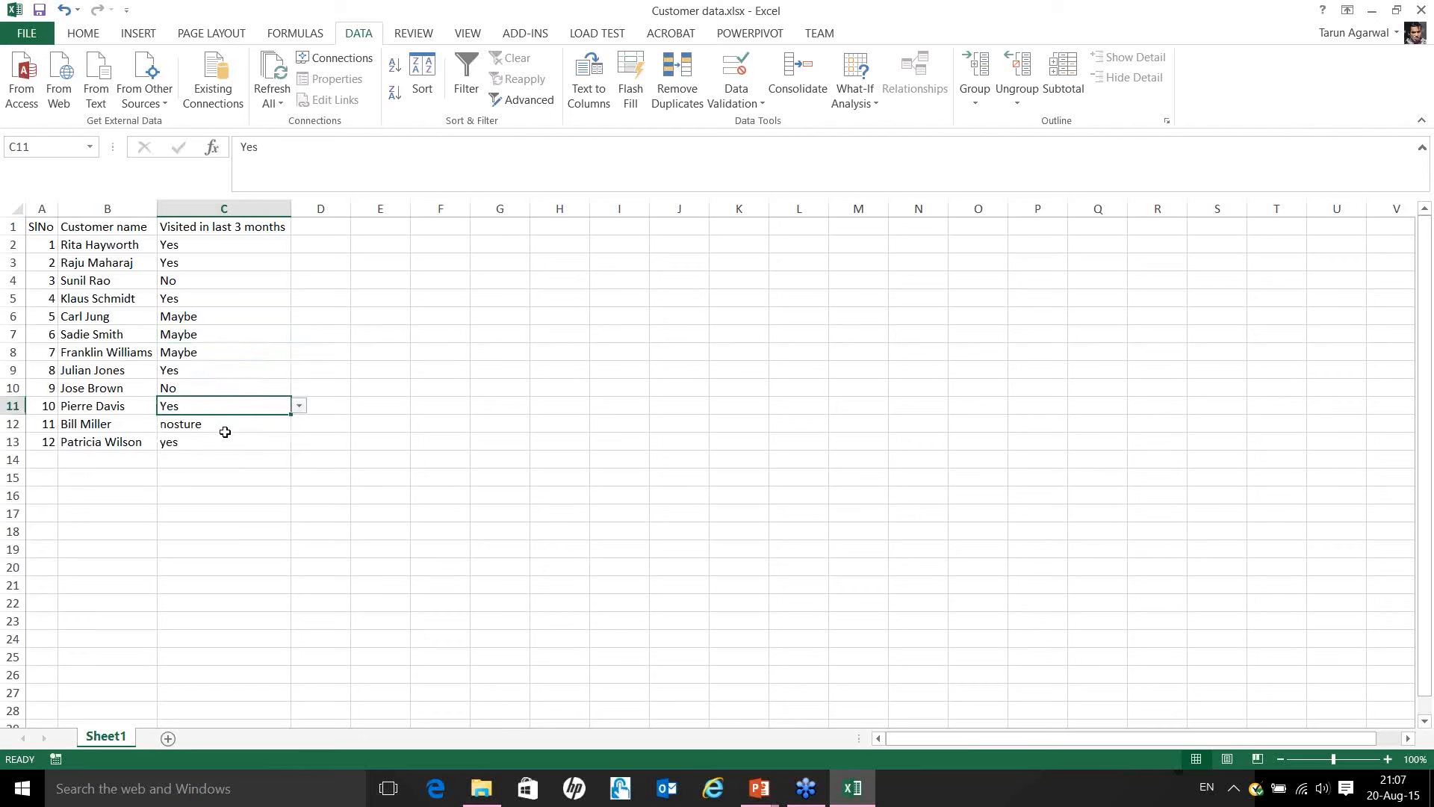
{"action": "left_click", "coordinate": [224, 423]}
{"action": "left_click", "coordinate": [299, 424]}
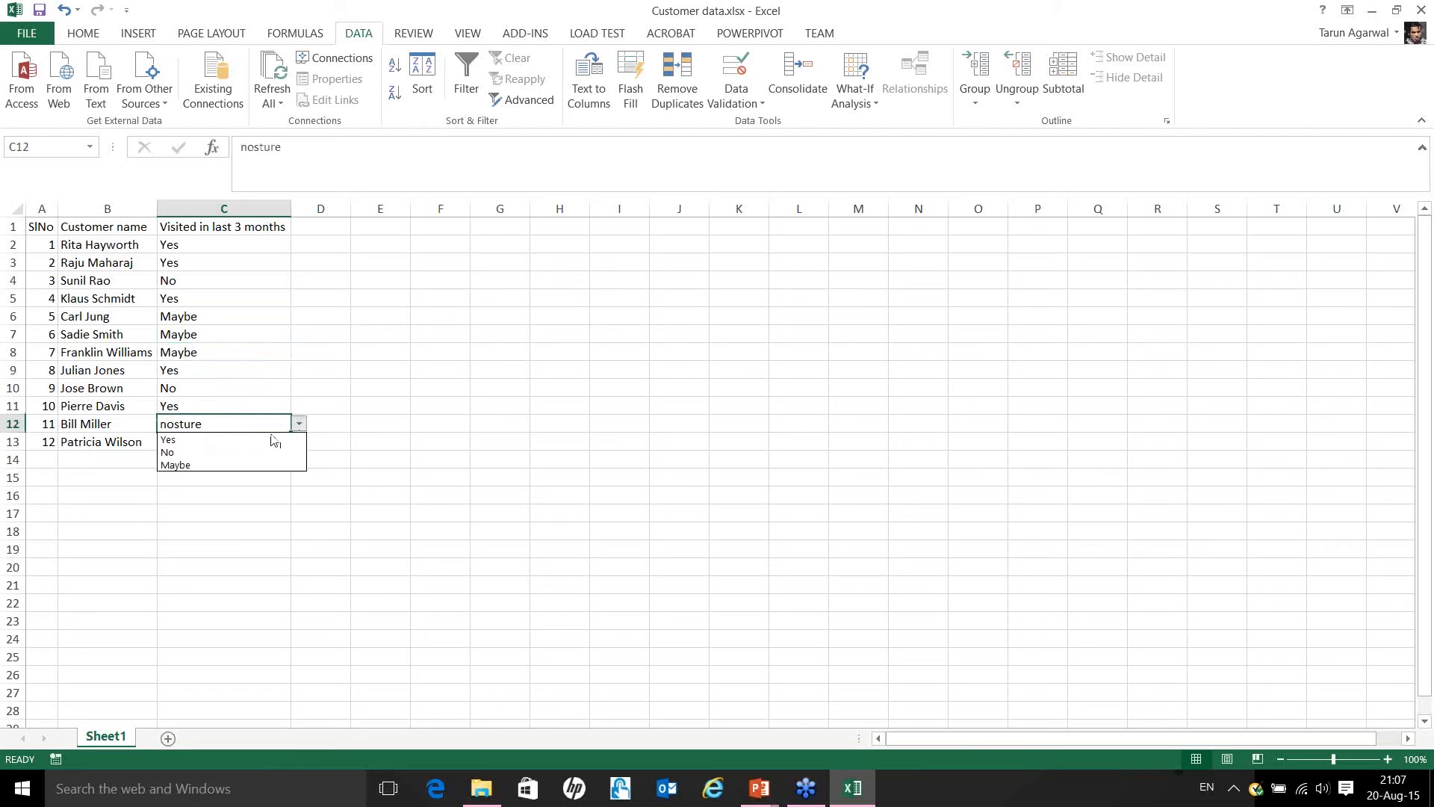
{"action": "left_click", "coordinate": [204, 465]}
Set cell C13 to Yes from its drop-down list.
{"action": "left_click", "coordinate": [231, 446]}
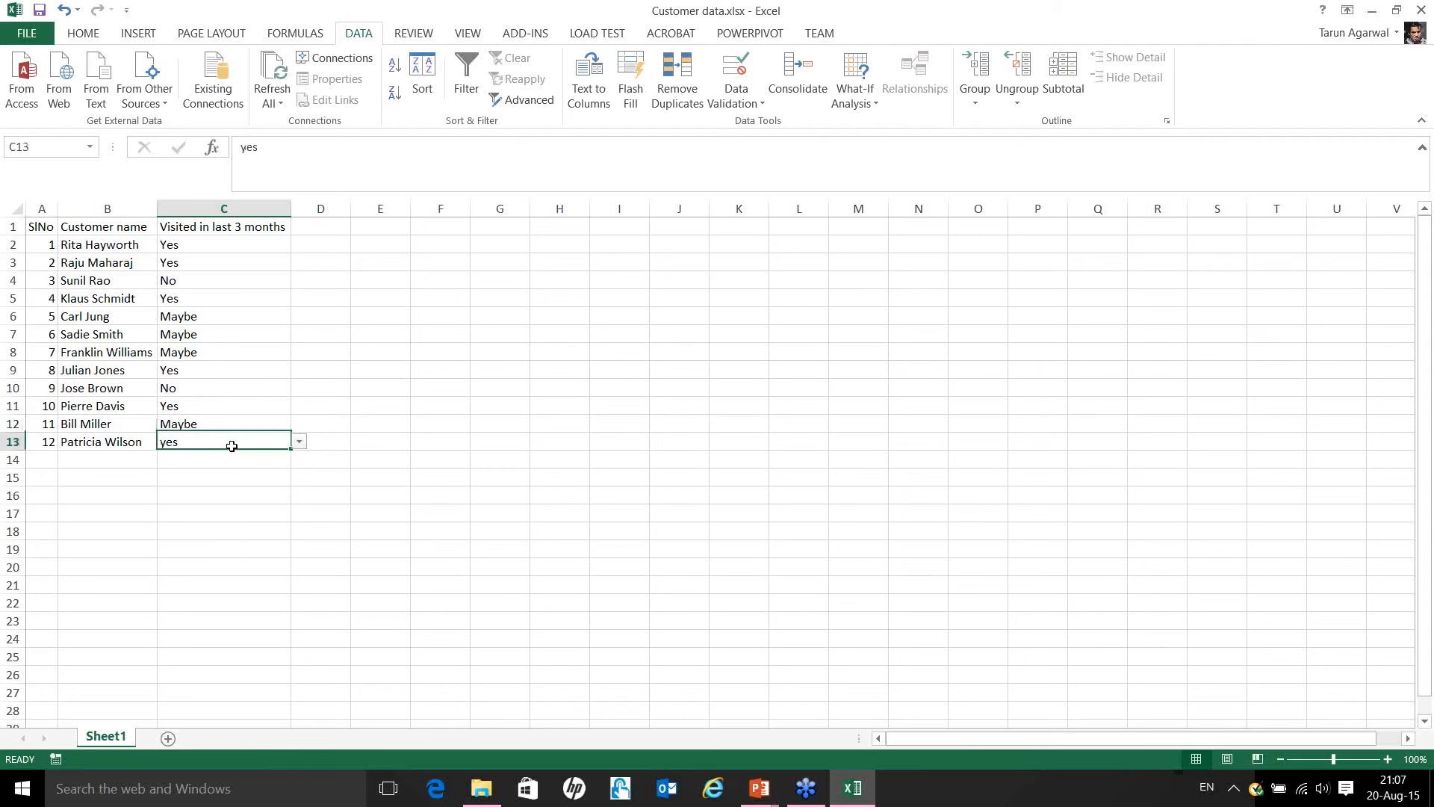
{"action": "left_click", "coordinate": [299, 442]}
{"action": "left_click", "coordinate": [201, 456]}
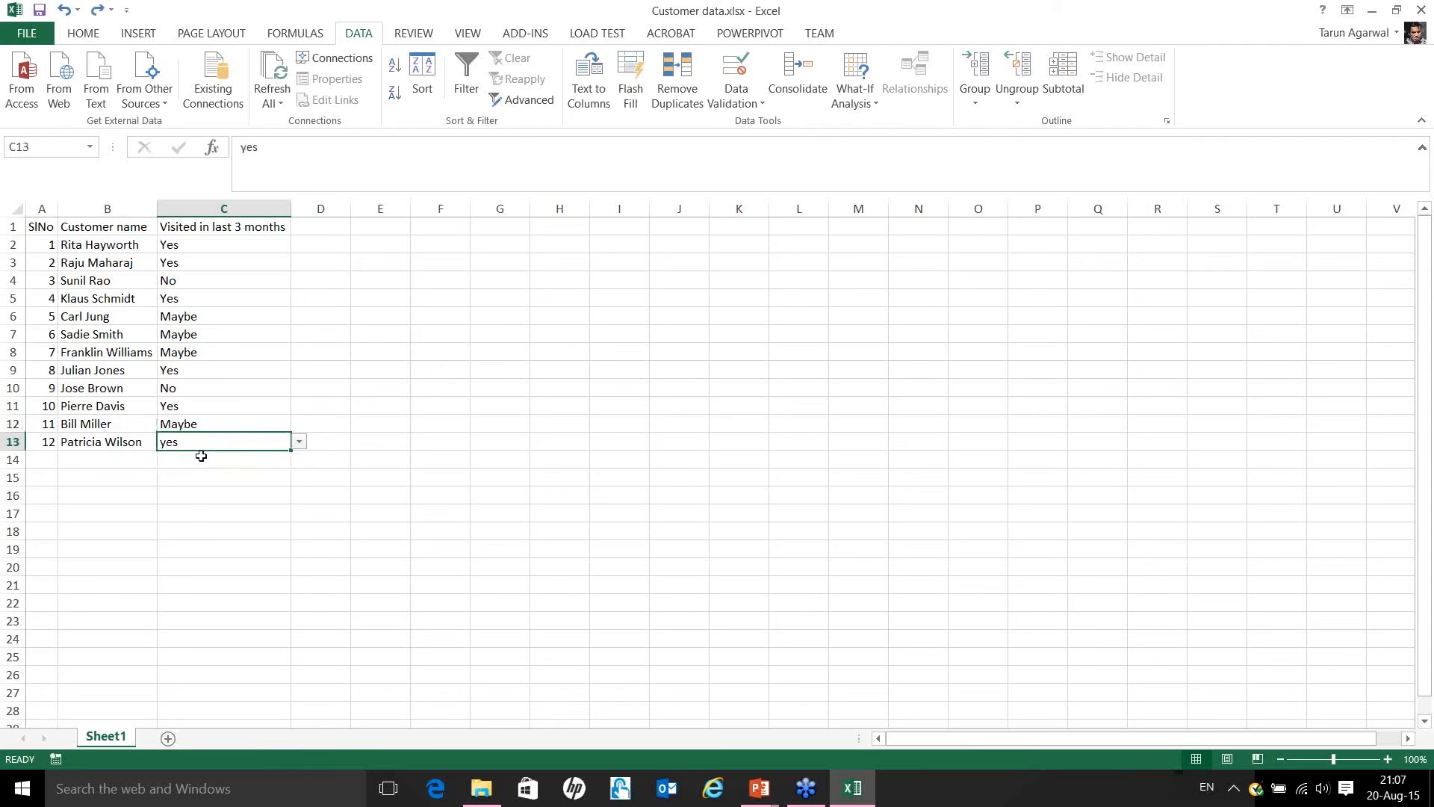
{"action": "key", "text": "ctrl+z"}
{"action": "left_click", "coordinate": [240, 428]}
{"action": "left_click", "coordinate": [253, 229]}
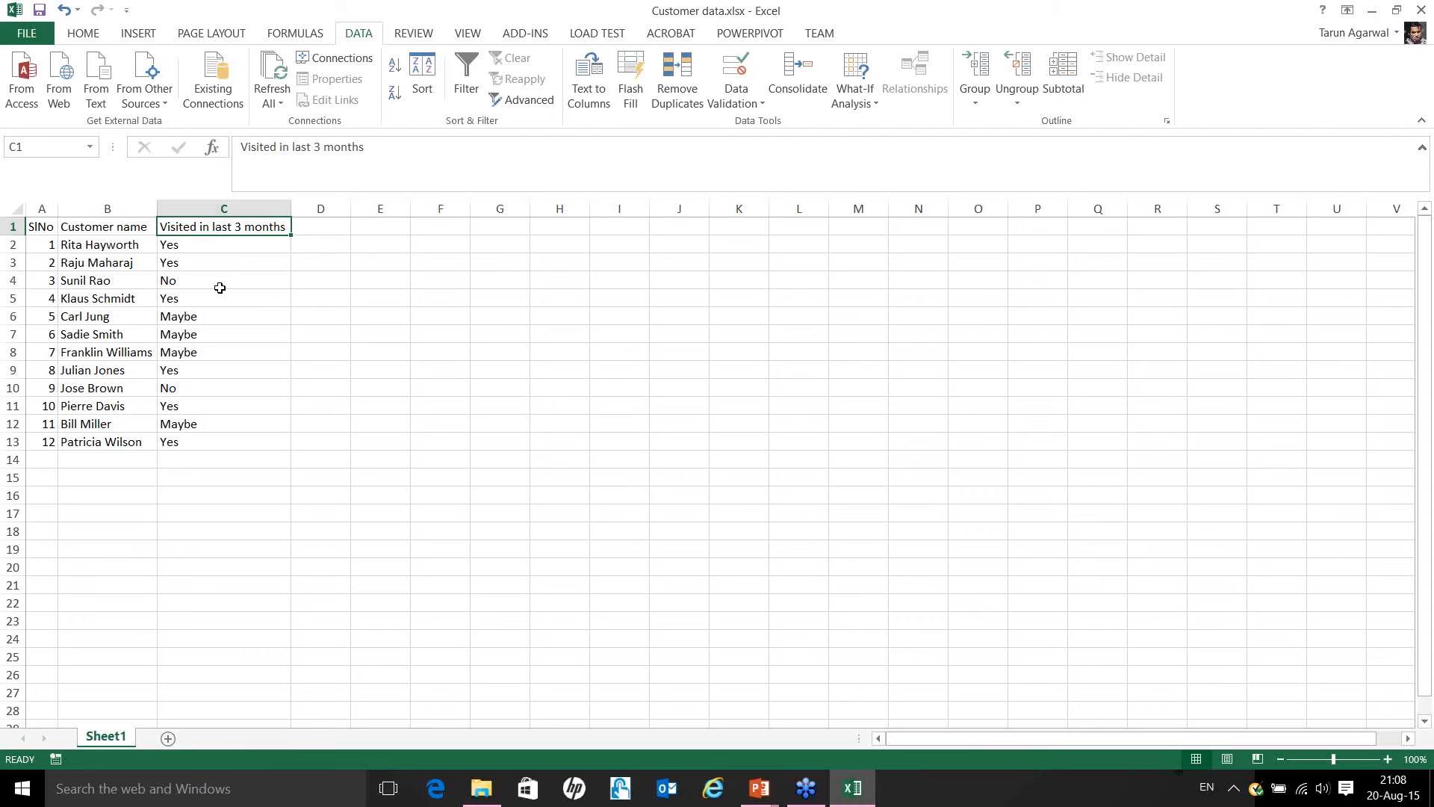
Add the header Preferred cuisine in D1 and fit column D's width to it.
{"action": "left_click", "coordinate": [323, 235]}
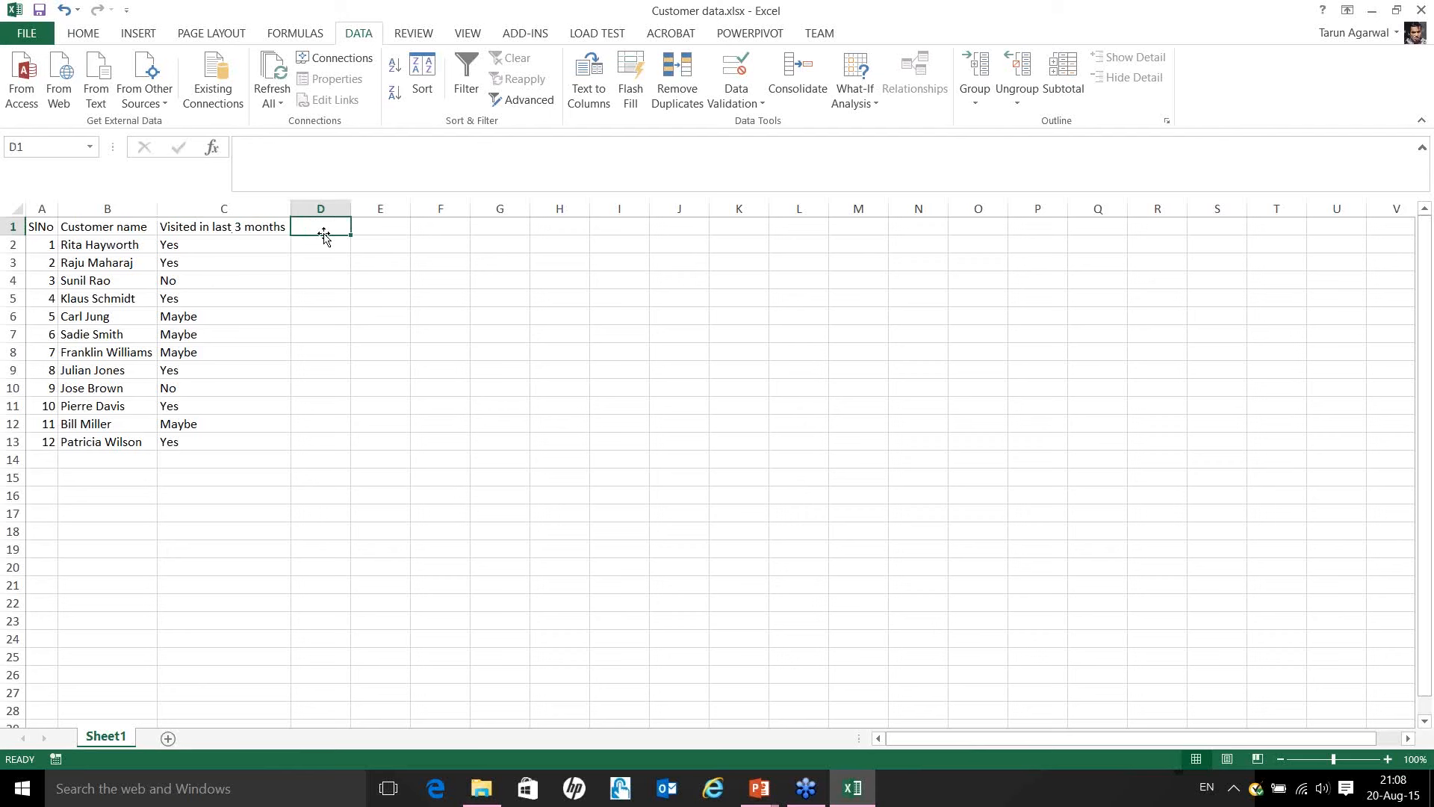
{"action": "double_click", "coordinate": [323, 234]}
{"action": "type", "text": "Preferred cuisine"}
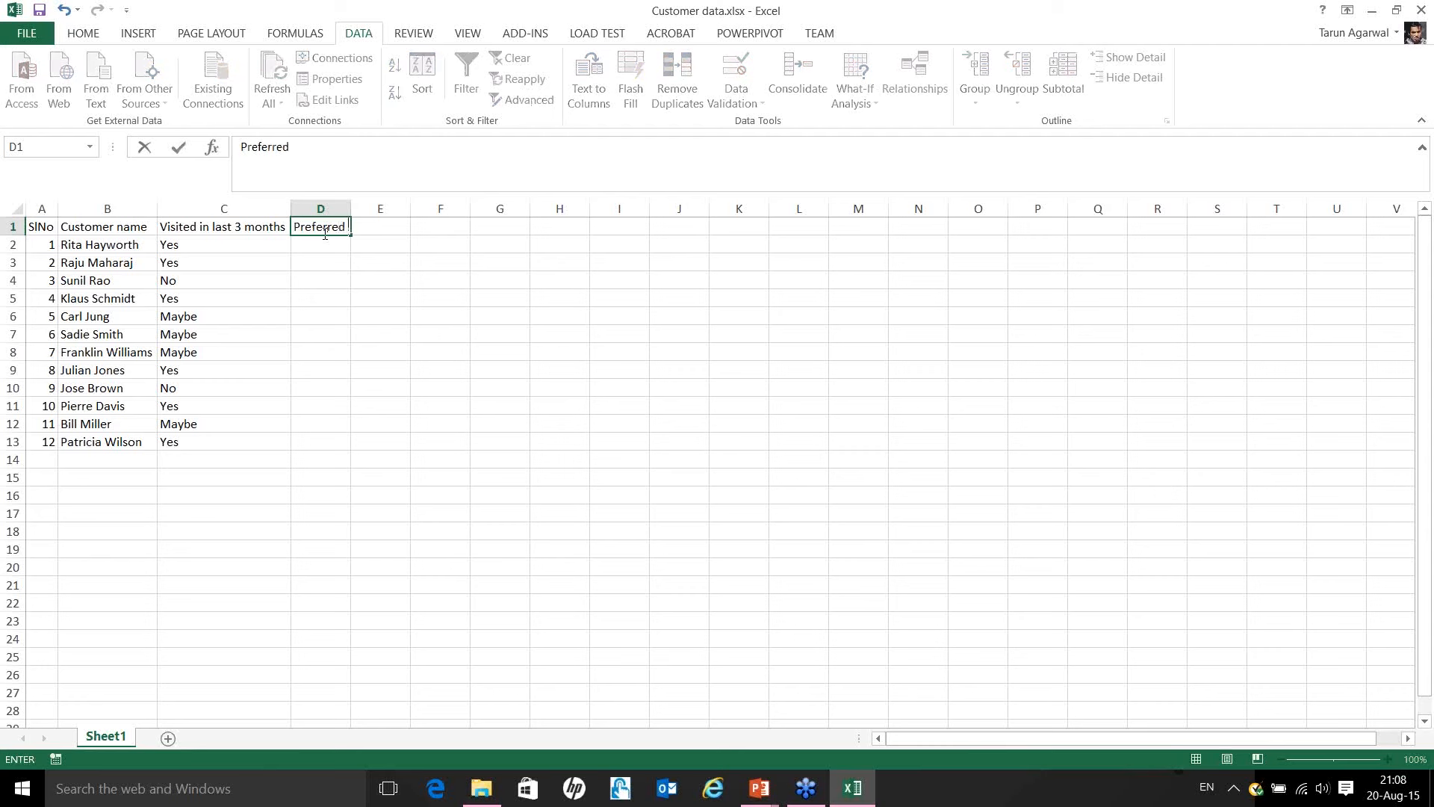
{"action": "key", "text": "Return"}
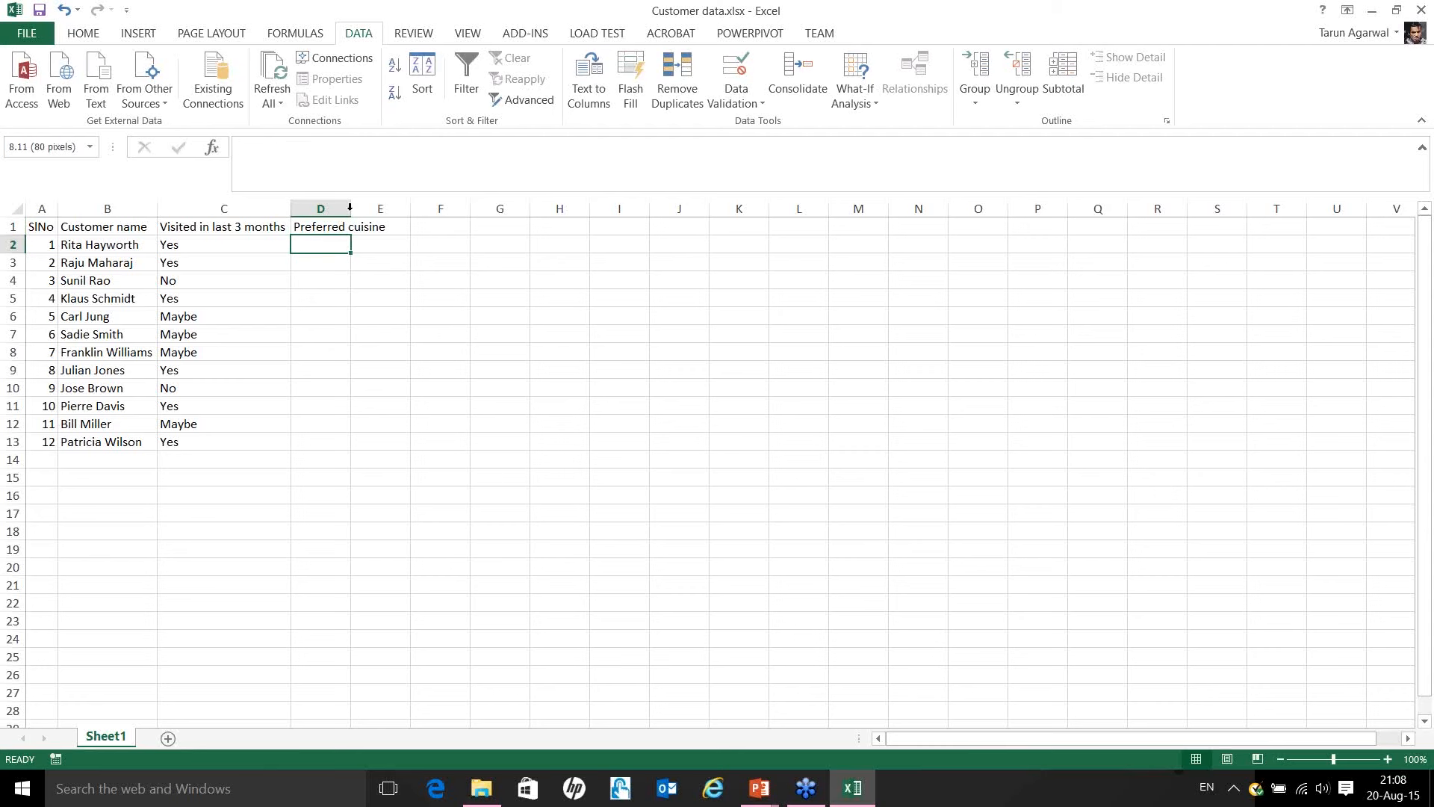
{"action": "double_click", "coordinate": [350, 209]}
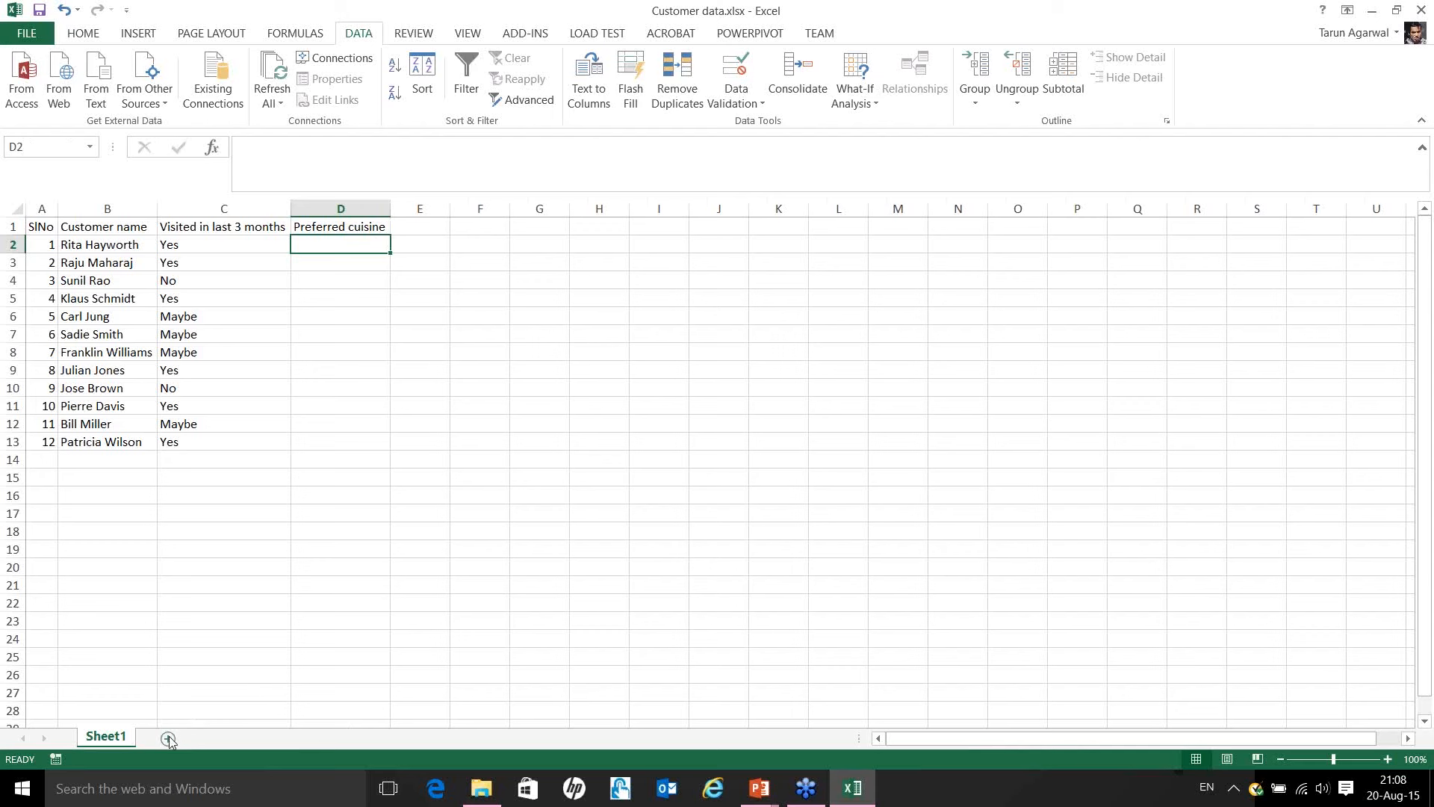
Rename Sheet1 as Data and add a new worksheet named Reference.
{"action": "double_click", "coordinate": [112, 737]}
{"action": "type", "text": "Data"}
{"action": "key", "text": "Return"}
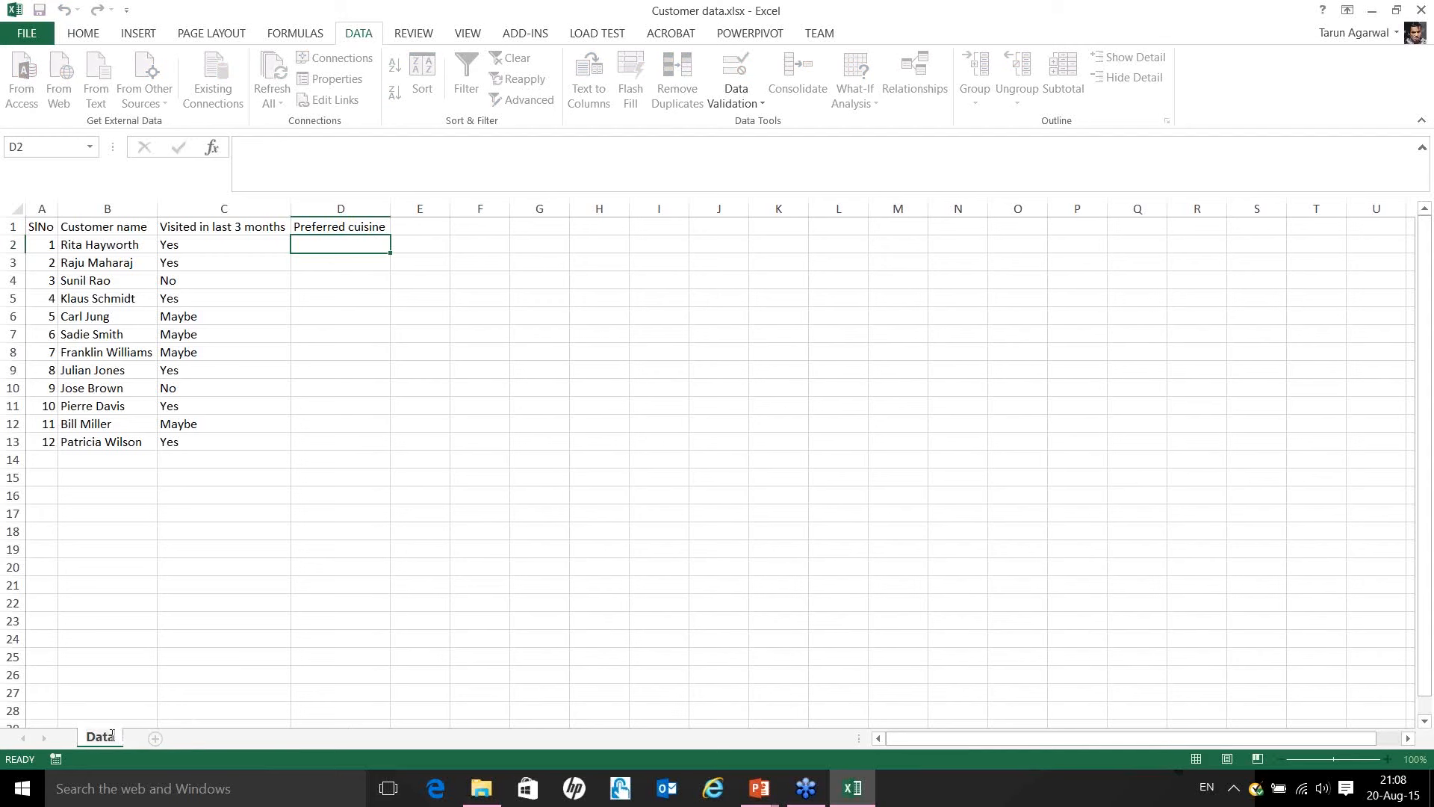
{"action": "left_click", "coordinate": [155, 739]}
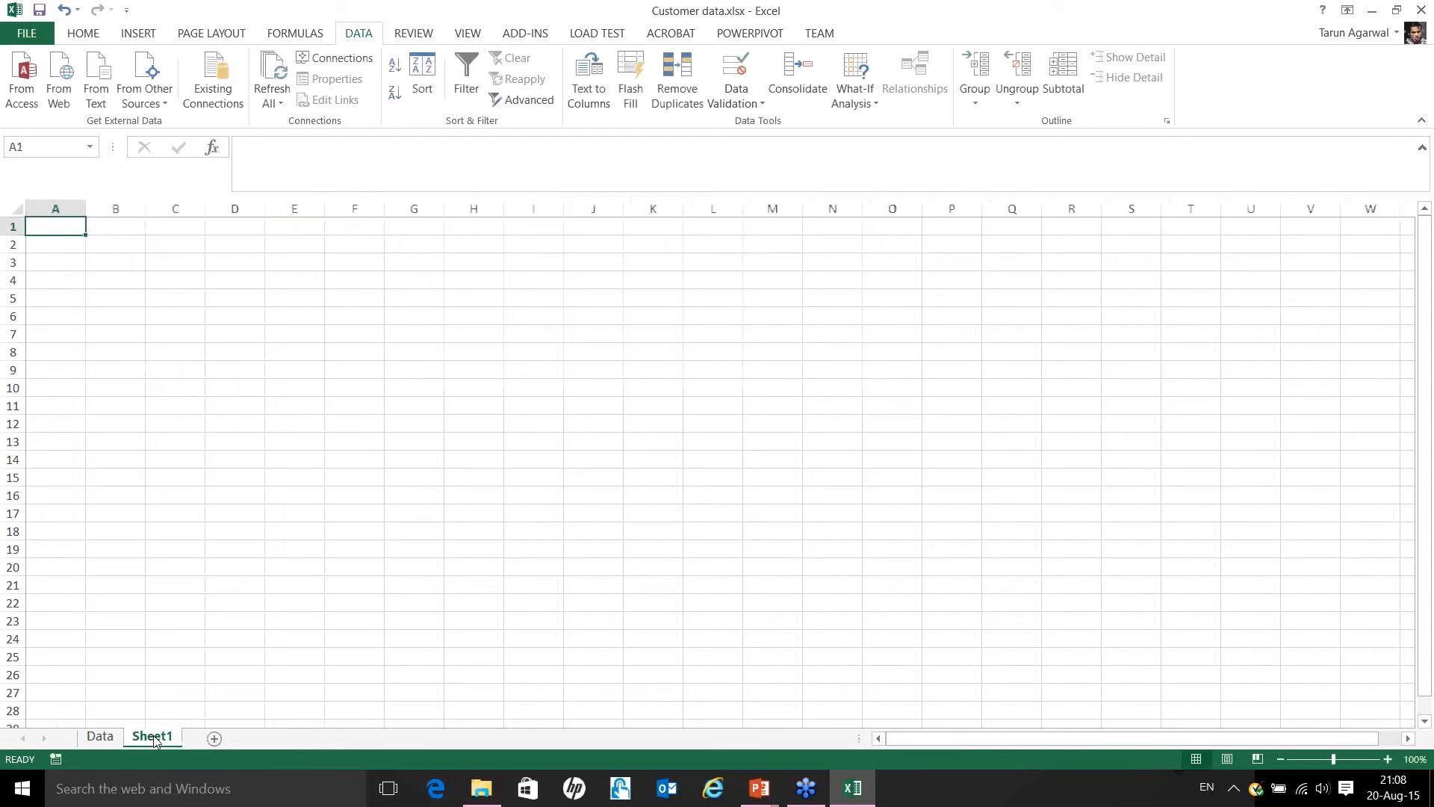
{"action": "double_click", "coordinate": [153, 738]}
{"action": "type", "text": "Reference"}
{"action": "key", "text": "Return"}
List the cuisines Indian, Chinese, Mexican and Italian in cells A1:A4 of the Reference sheet.
{"action": "type", "text": "I"}
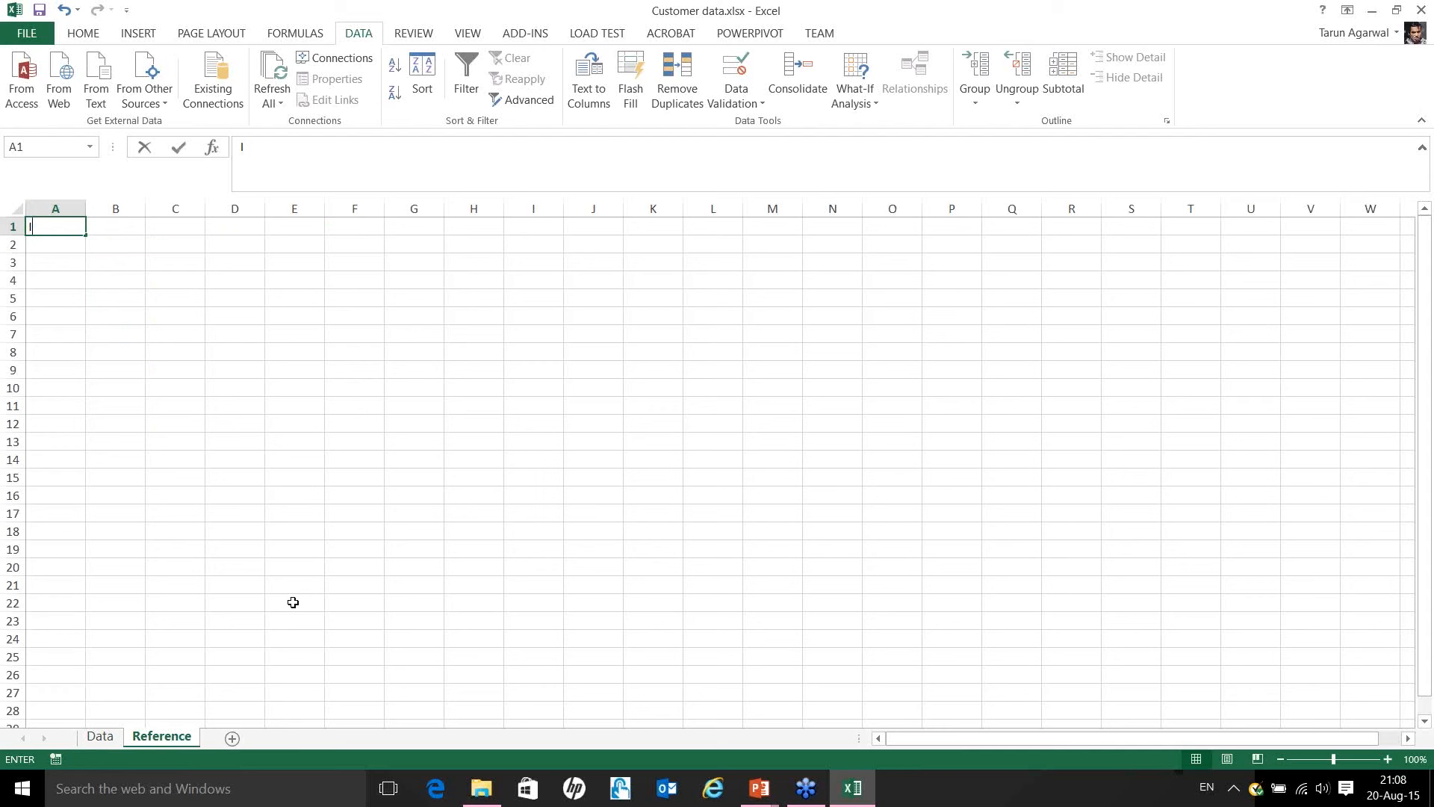
{"action": "type", "text": "ndian"}
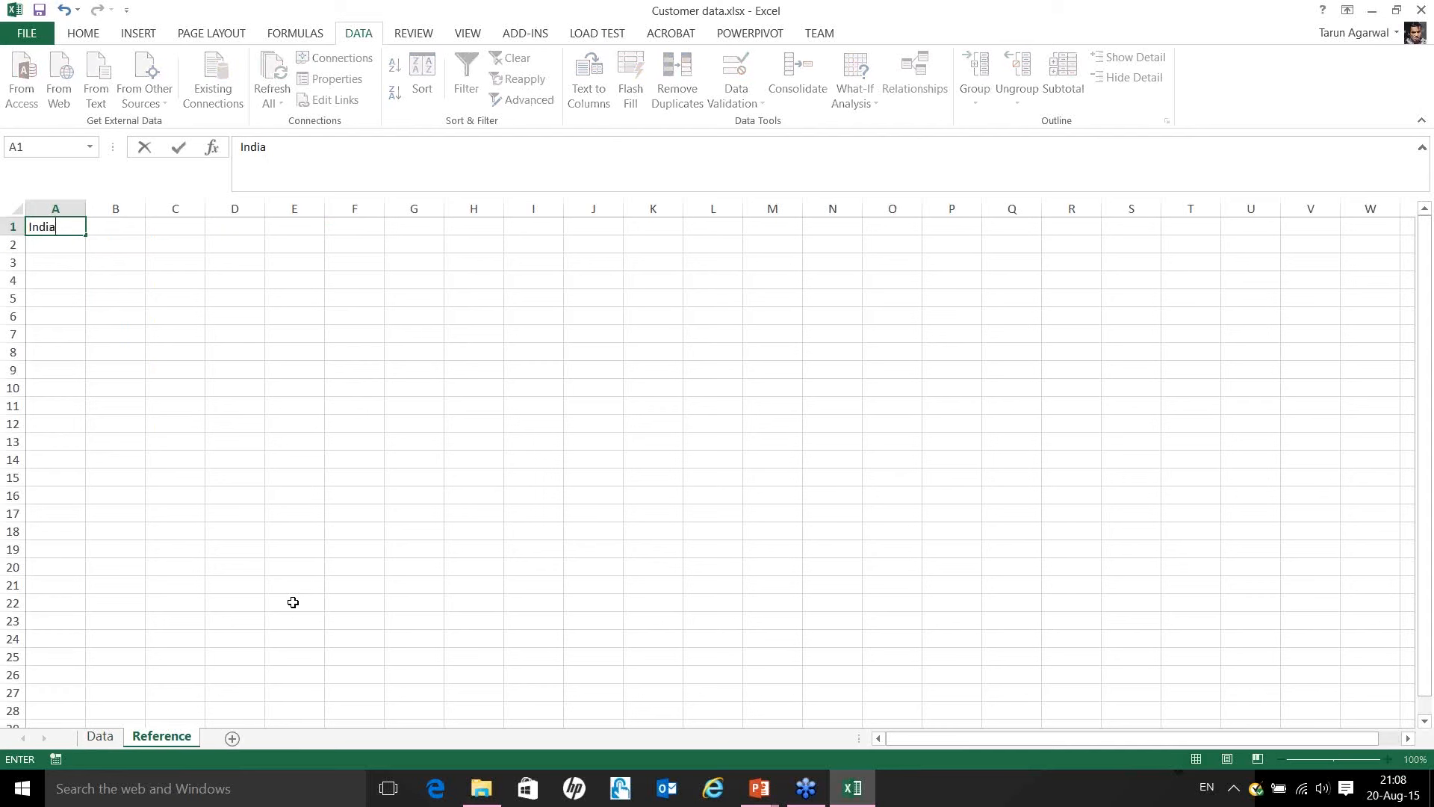
{"action": "key", "text": "ctrl+Return"}
{"action": "key", "text": "Return"}
{"action": "type", "text": "Chinese"}
{"action": "key", "text": "Return"}
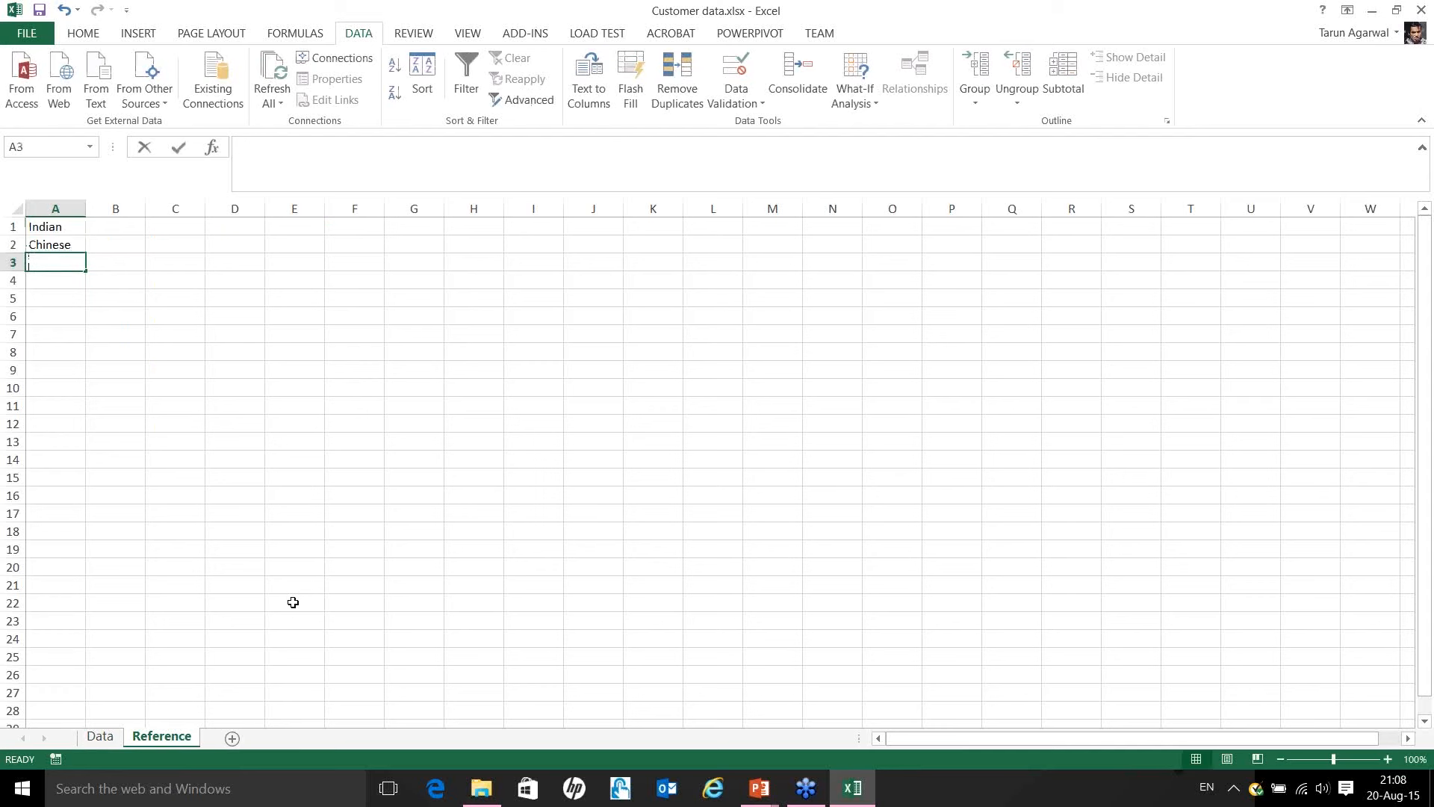
{"action": "type", "text": "Mexican"}
{"action": "key", "text": "Return"}
{"action": "type", "text": "Italian"}
{"action": "key", "text": "Up"}
{"action": "key", "text": "Up"}
{"action": "key", "text": "Up"}
{"action": "key", "text": "ctrl+shift+Down"}
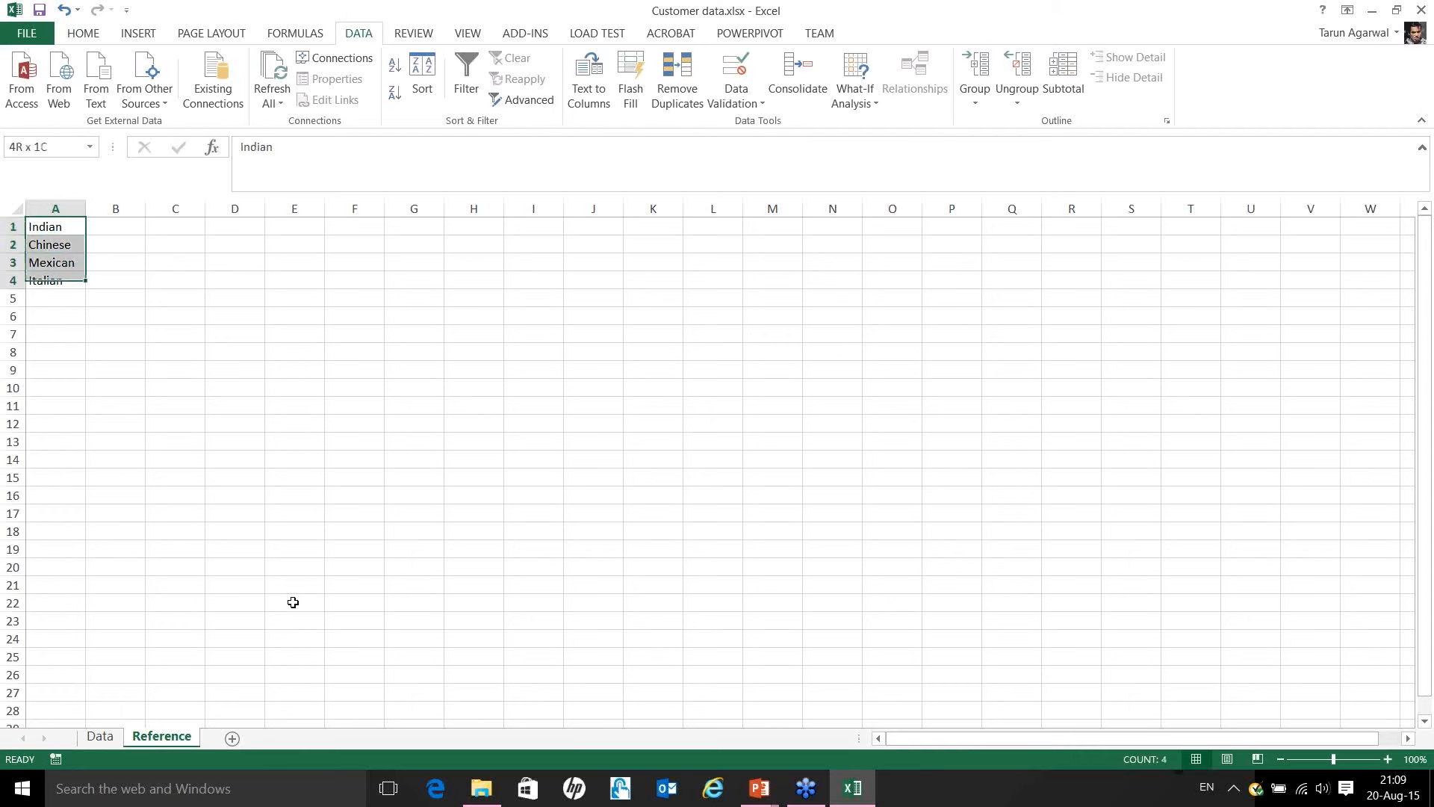
{"action": "key", "text": "ctrl+shift+Up"}
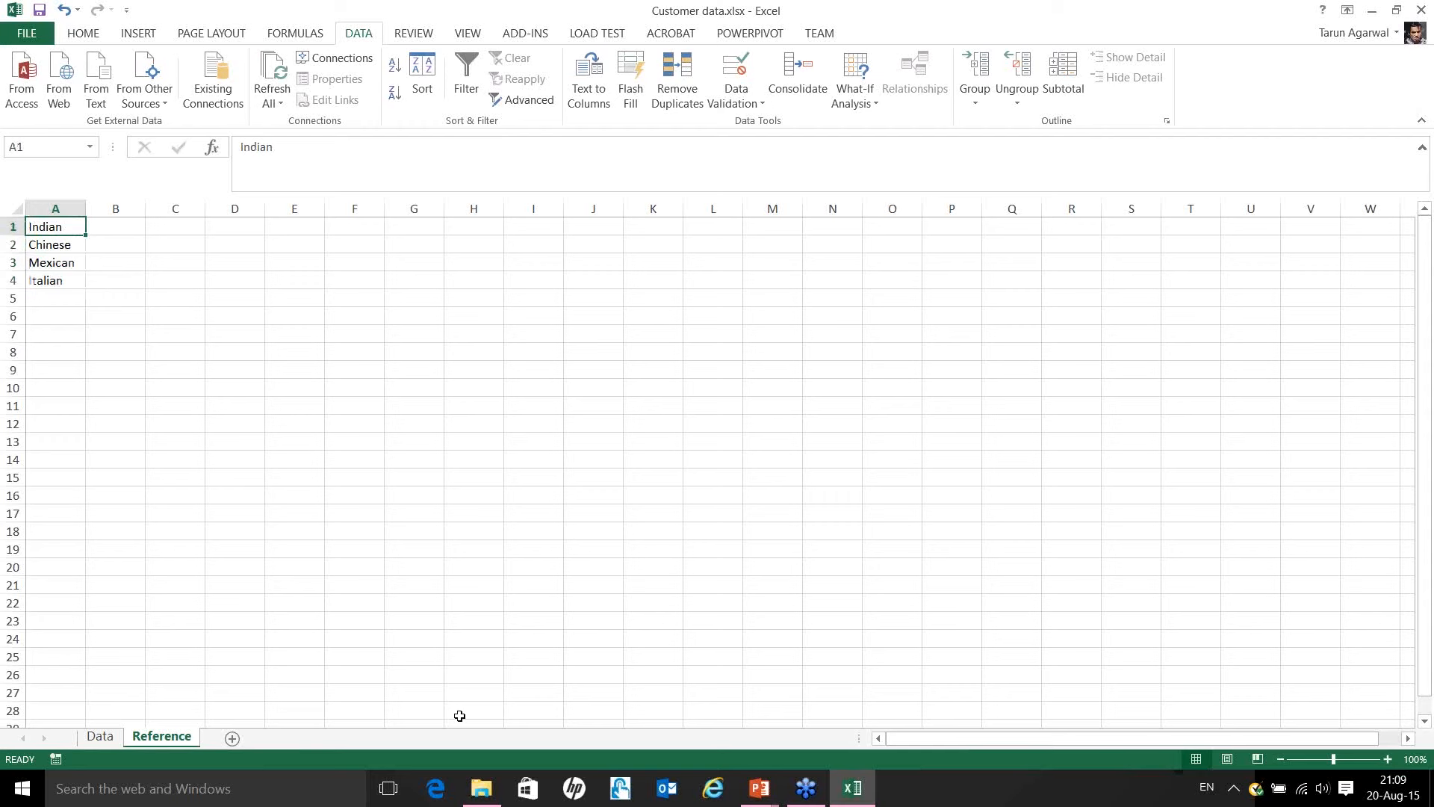
Switch to the PowerPoint slide show to view the Creating drop-down list slide, and return to the Excel workbook.
{"action": "mouse_move", "coordinate": [760, 788]}
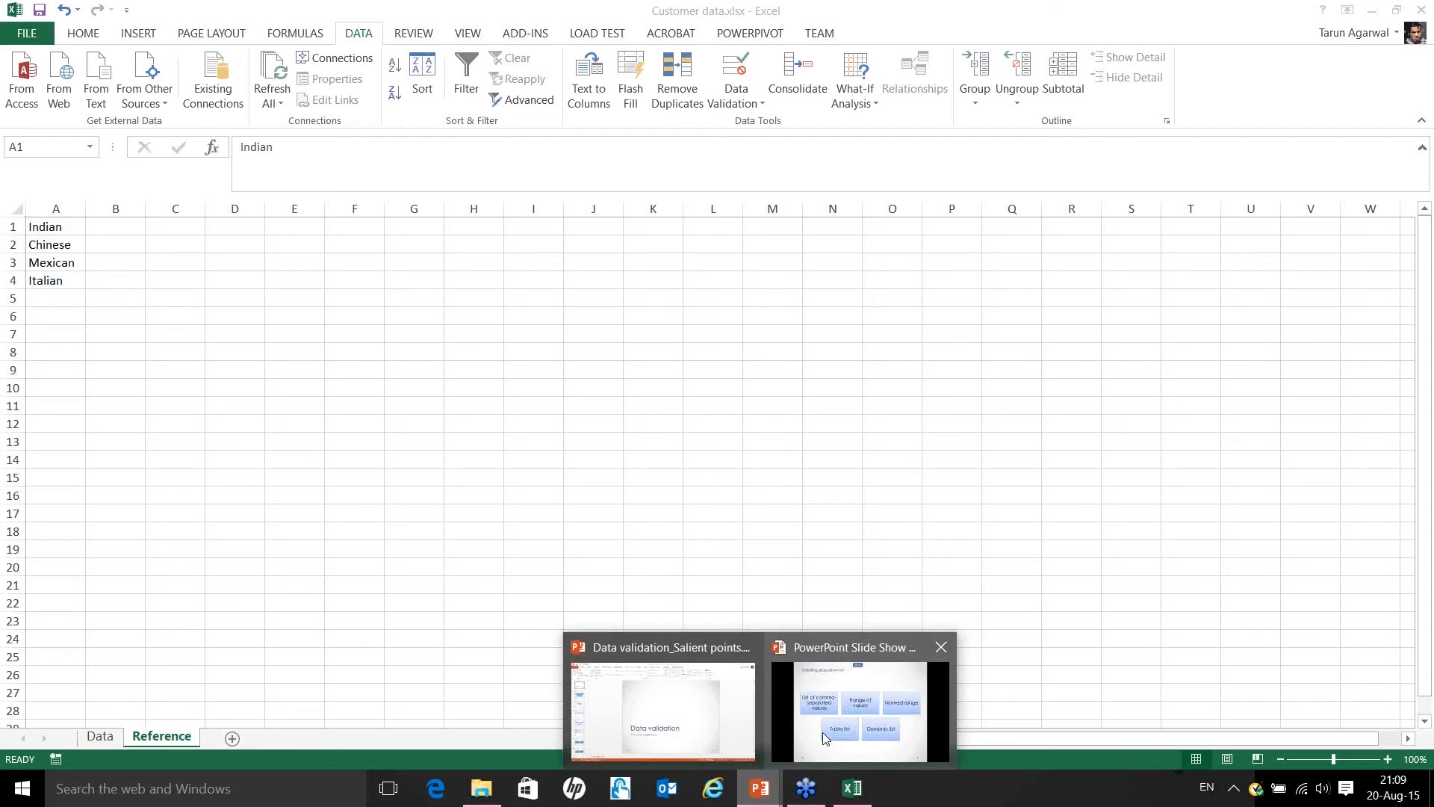
{"action": "left_click", "coordinate": [823, 732]}
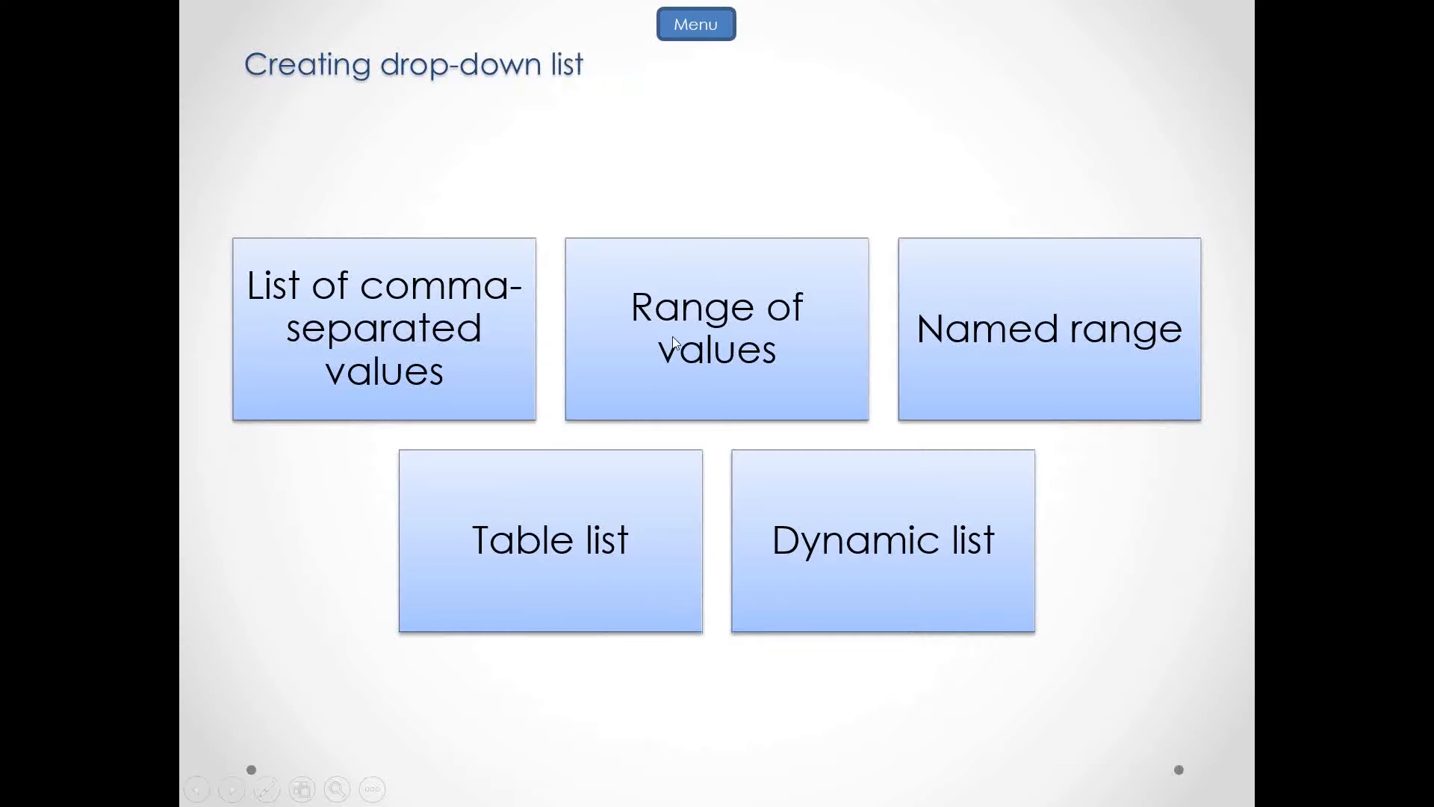
{"action": "key", "text": "alt+Tab"}
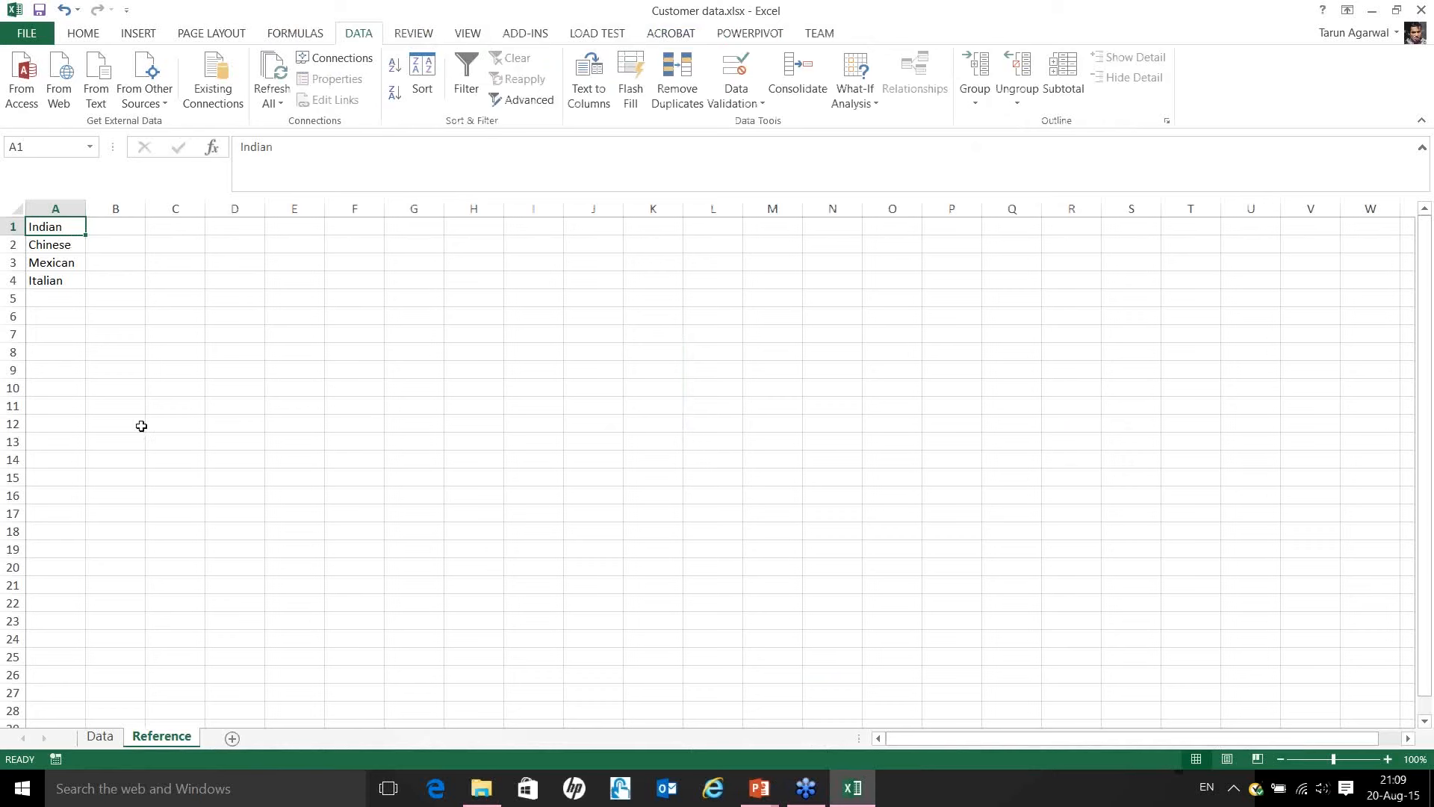
Start a data validation rule for the Preferred cuisine cells D2:D13 on the Data sheet, allowing a List.
{"action": "left_click", "coordinate": [100, 736]}
{"action": "left_click_drag", "start_coordinate": [340, 244], "coordinate": [334, 443]}
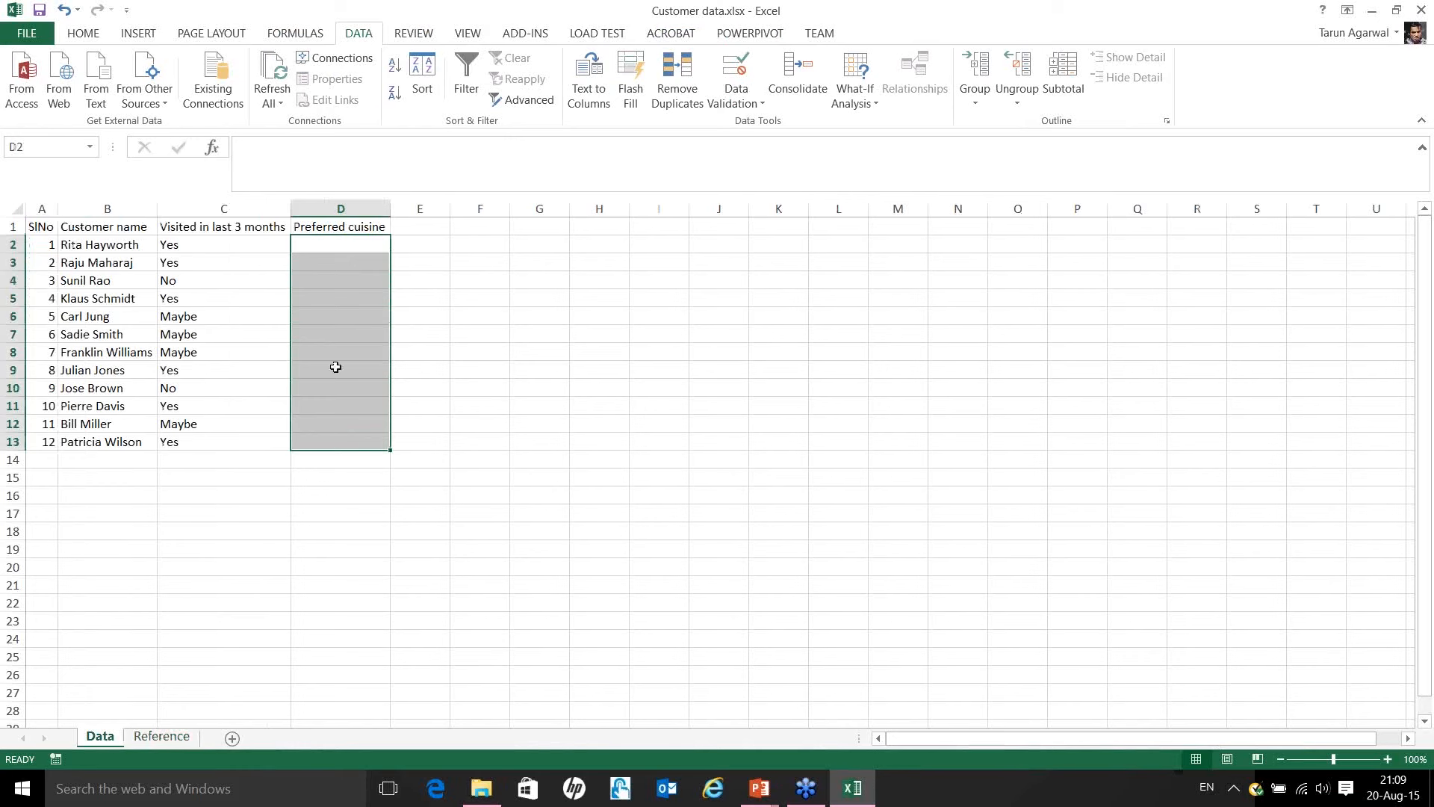
{"action": "left_click", "coordinate": [734, 73]}
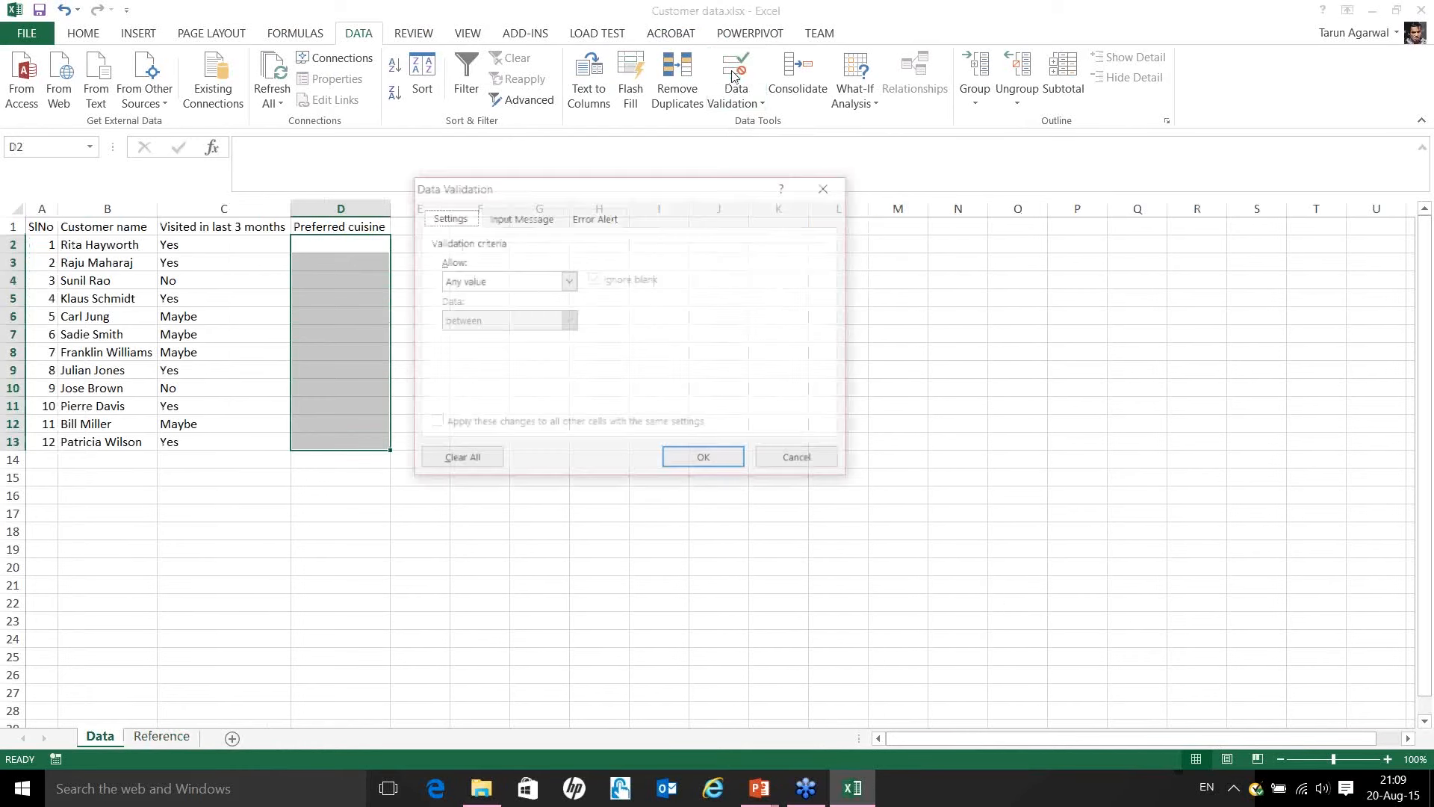
{"action": "left_click", "coordinate": [523, 281]}
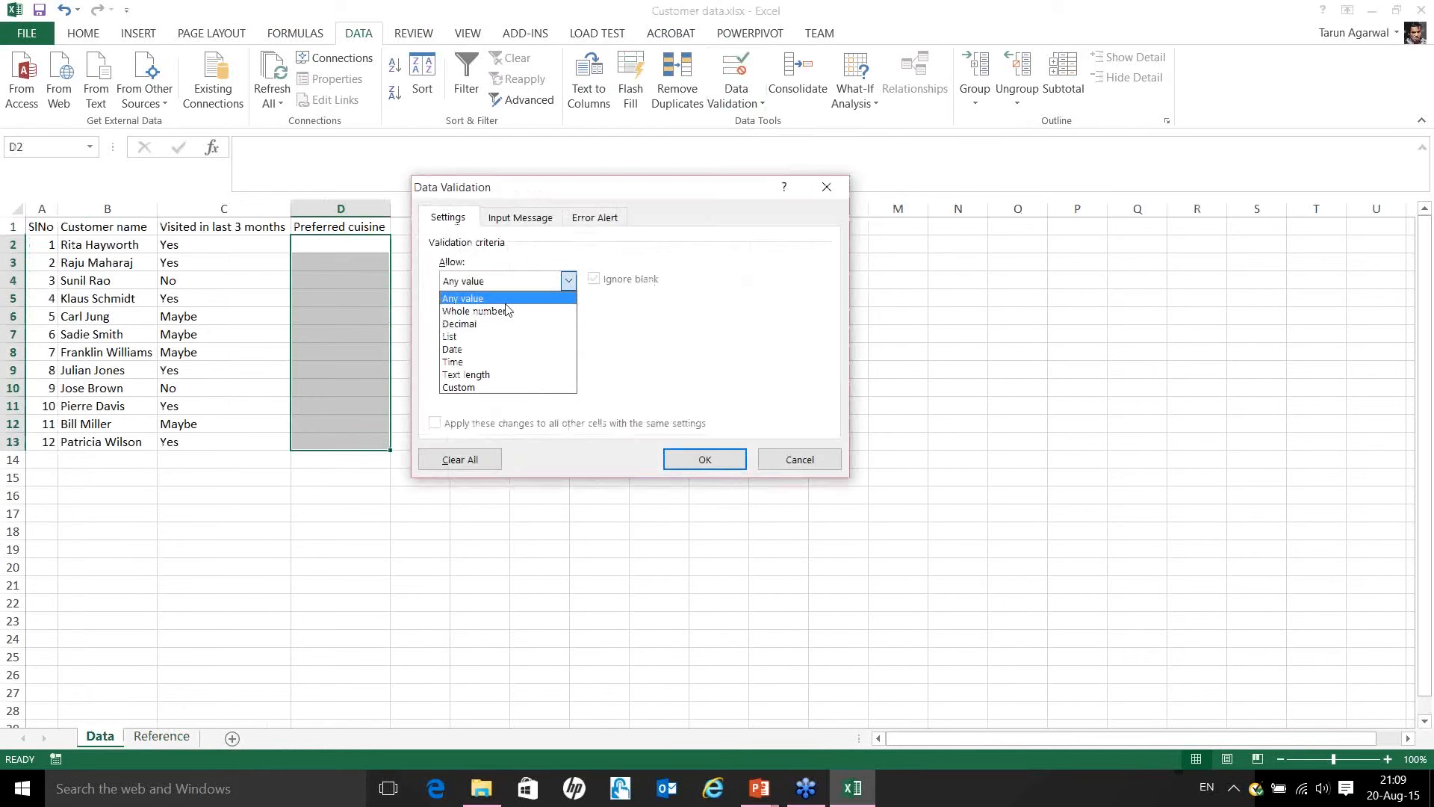
{"action": "left_click", "coordinate": [467, 336]}
Set the list source to =Reference!$A$1:$A$4 and apply the validation rule.
{"action": "left_click", "coordinate": [451, 359]}
{"action": "type", "text": "="}
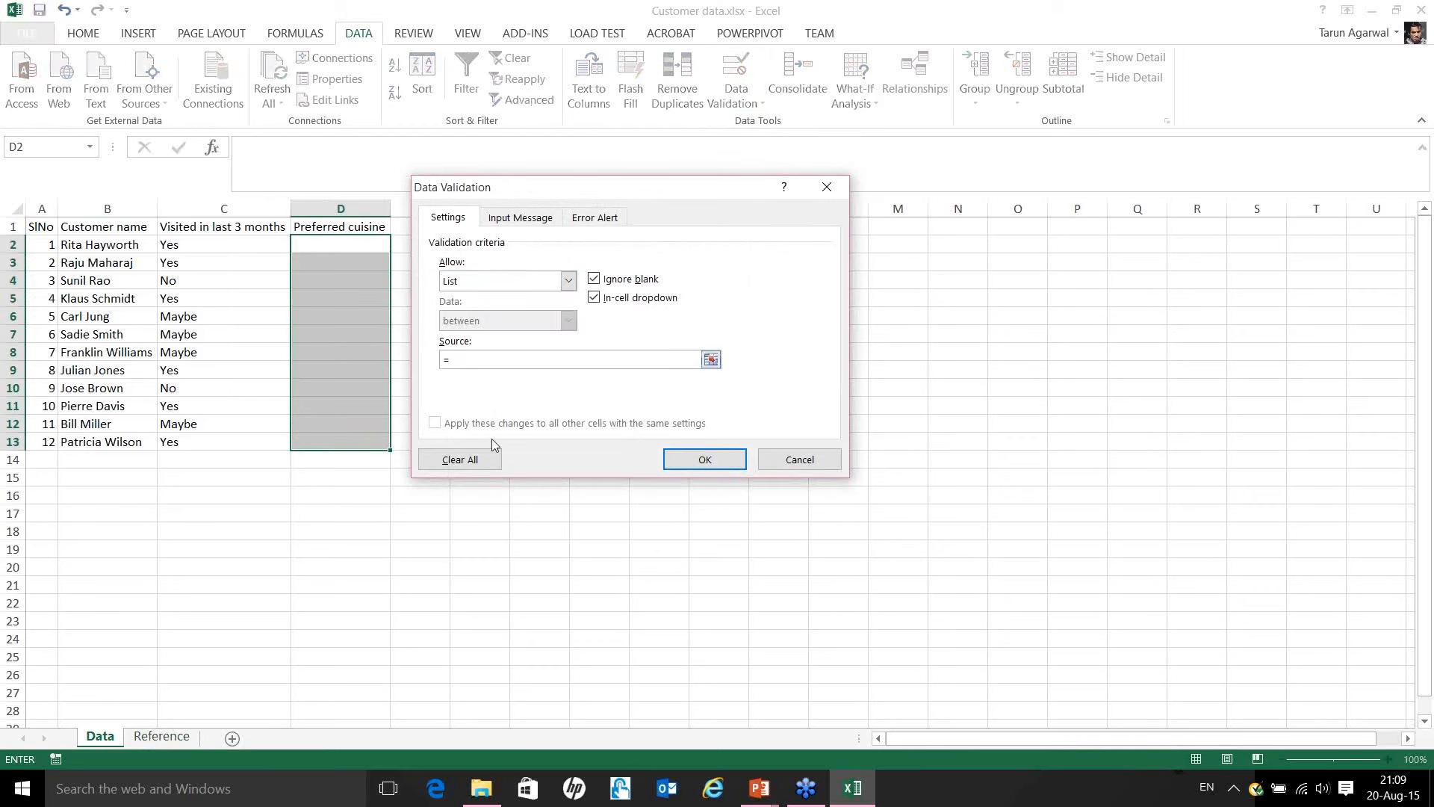
{"action": "left_click", "coordinate": [711, 360]}
{"action": "left_click", "coordinate": [161, 736]}
{"action": "left_click", "coordinate": [64, 229]}
{"action": "left_click_drag", "start_coordinate": [65, 228], "coordinate": [65, 278]}
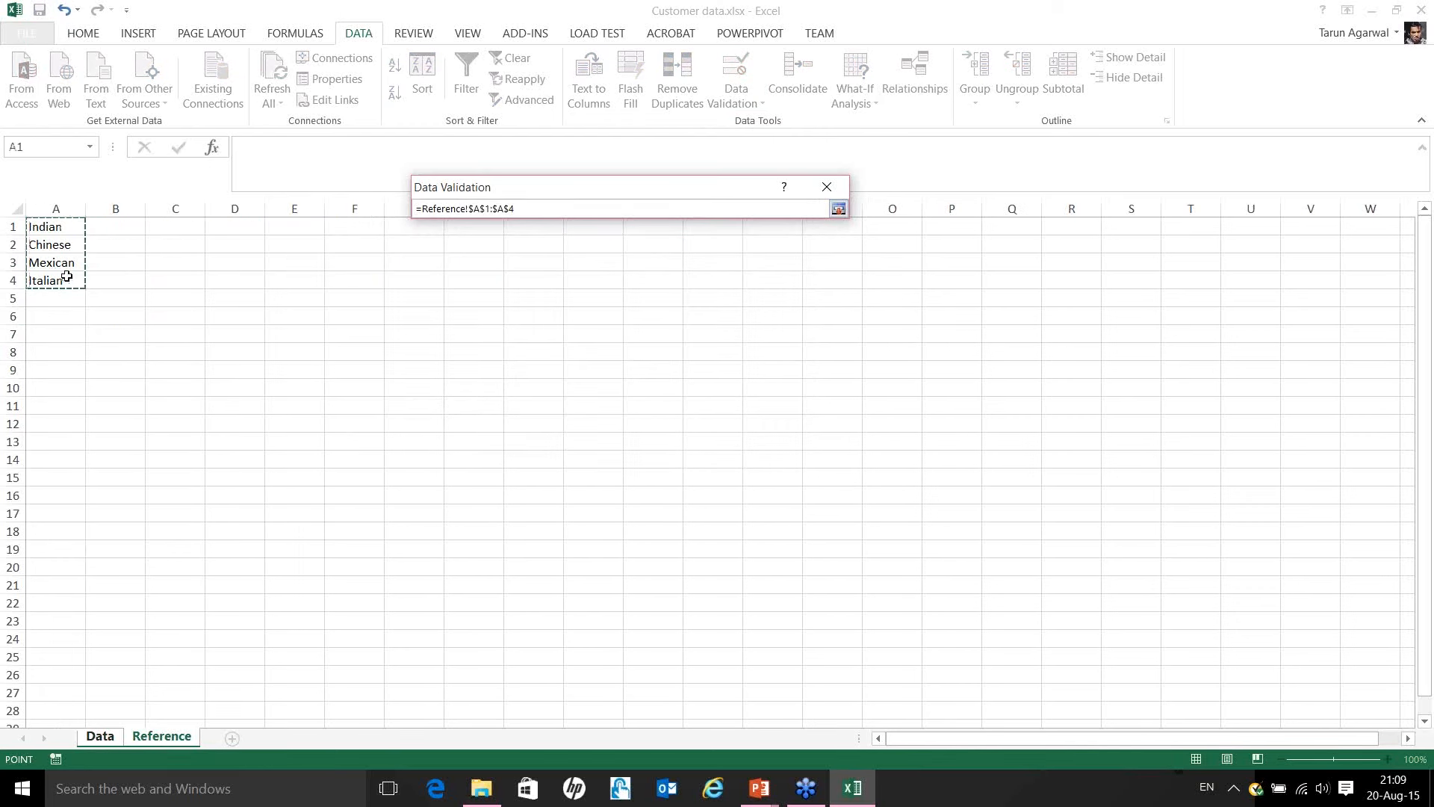
{"action": "left_click", "coordinate": [838, 209]}
{"action": "left_click", "coordinate": [710, 457]}
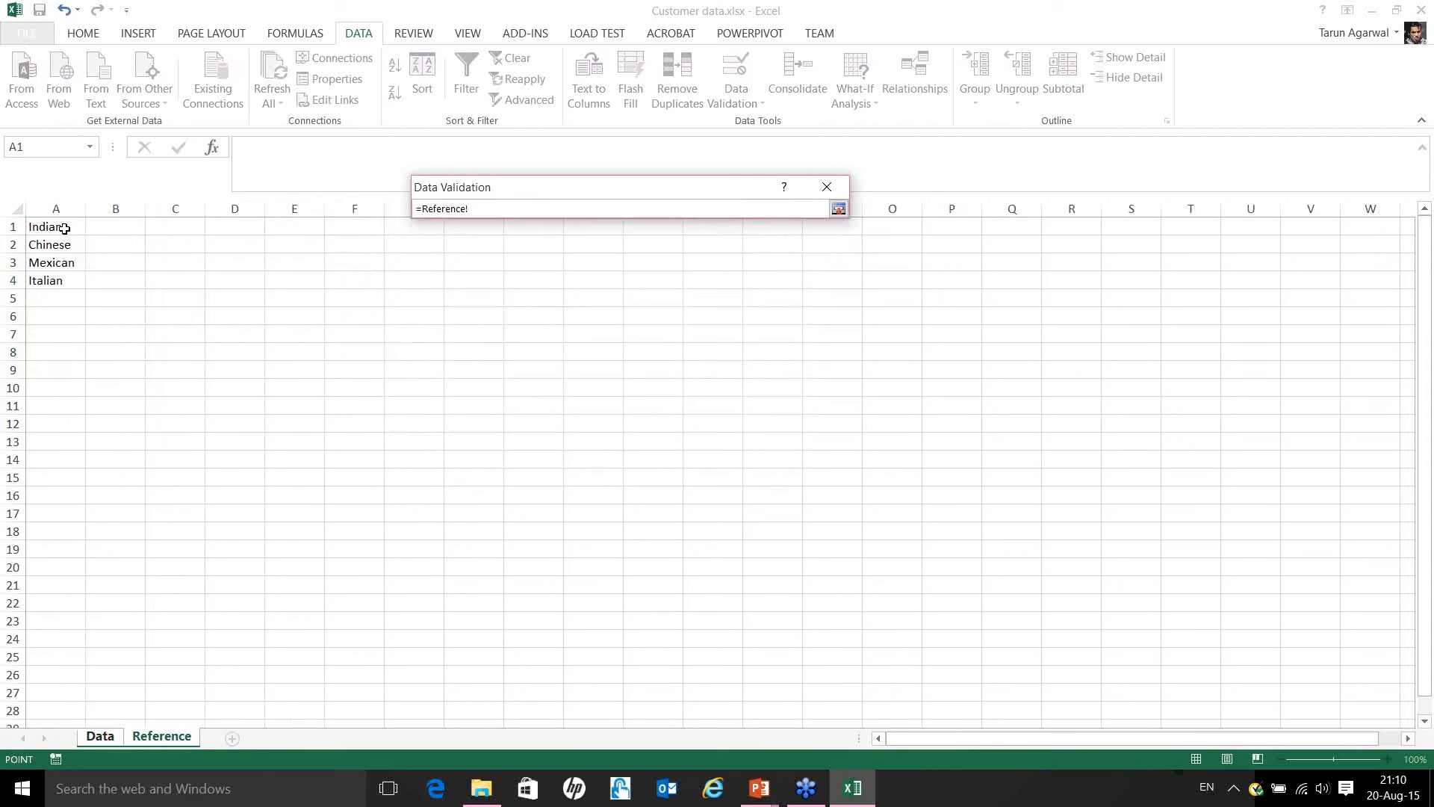
{"action": "left_click", "coordinate": [65, 229]}
{"action": "left_click_drag", "start_coordinate": [65, 237], "coordinate": [66, 279]}
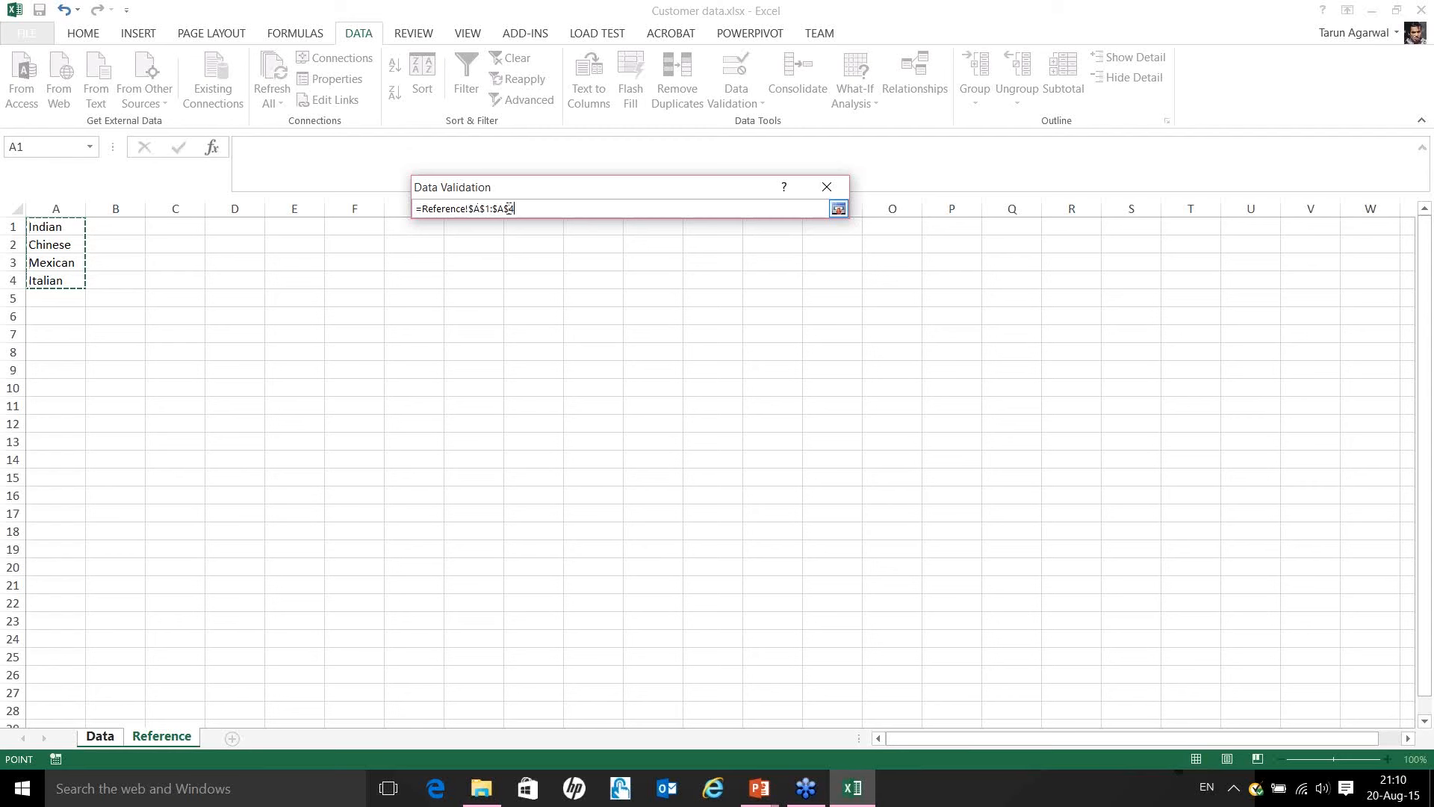
{"action": "left_click", "coordinate": [839, 209]}
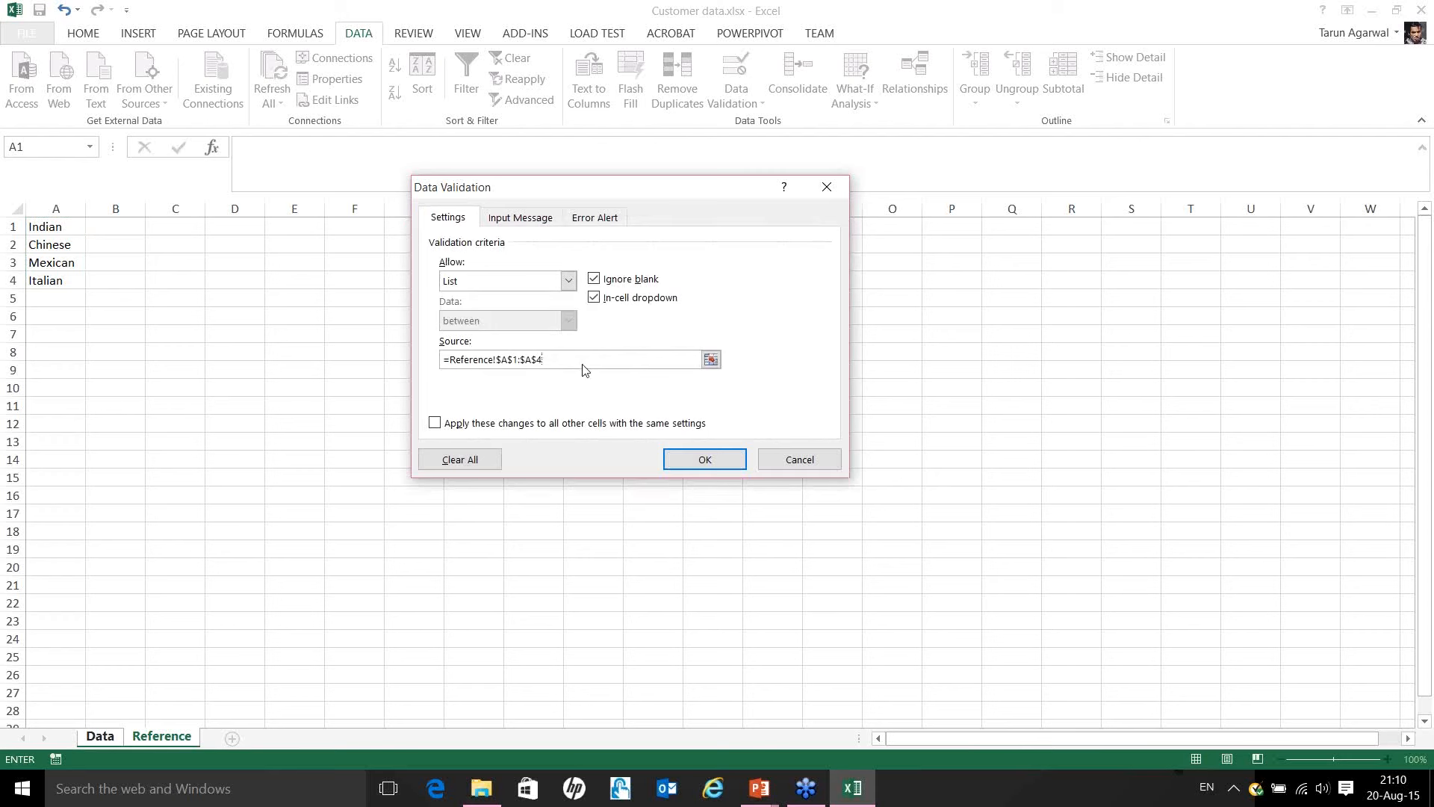
{"action": "left_click", "coordinate": [687, 460]}
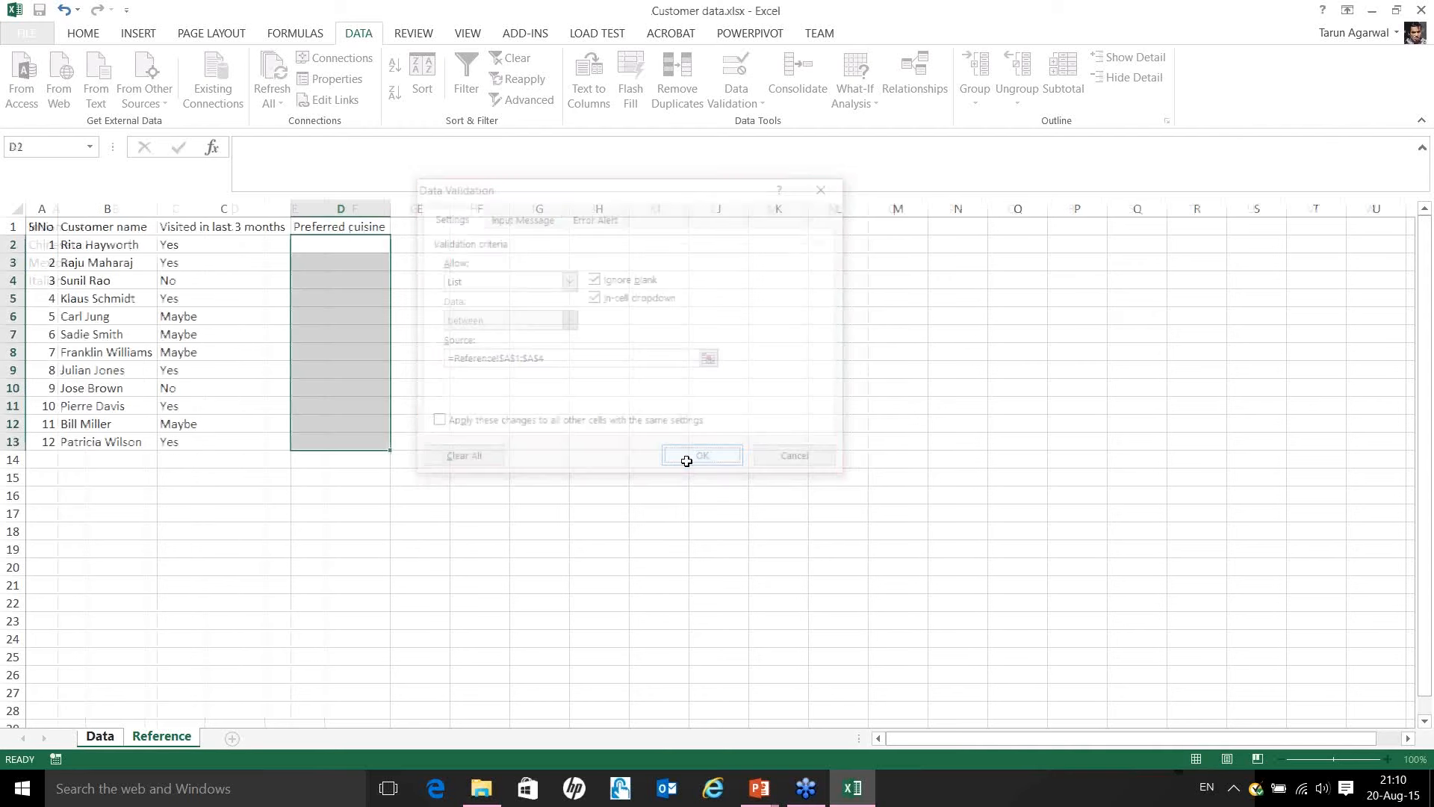
Choose Indian in D2 and Chinese in D3 from the cells' drop-down lists.
{"action": "left_click", "coordinate": [370, 244]}
{"action": "left_click", "coordinate": [400, 246]}
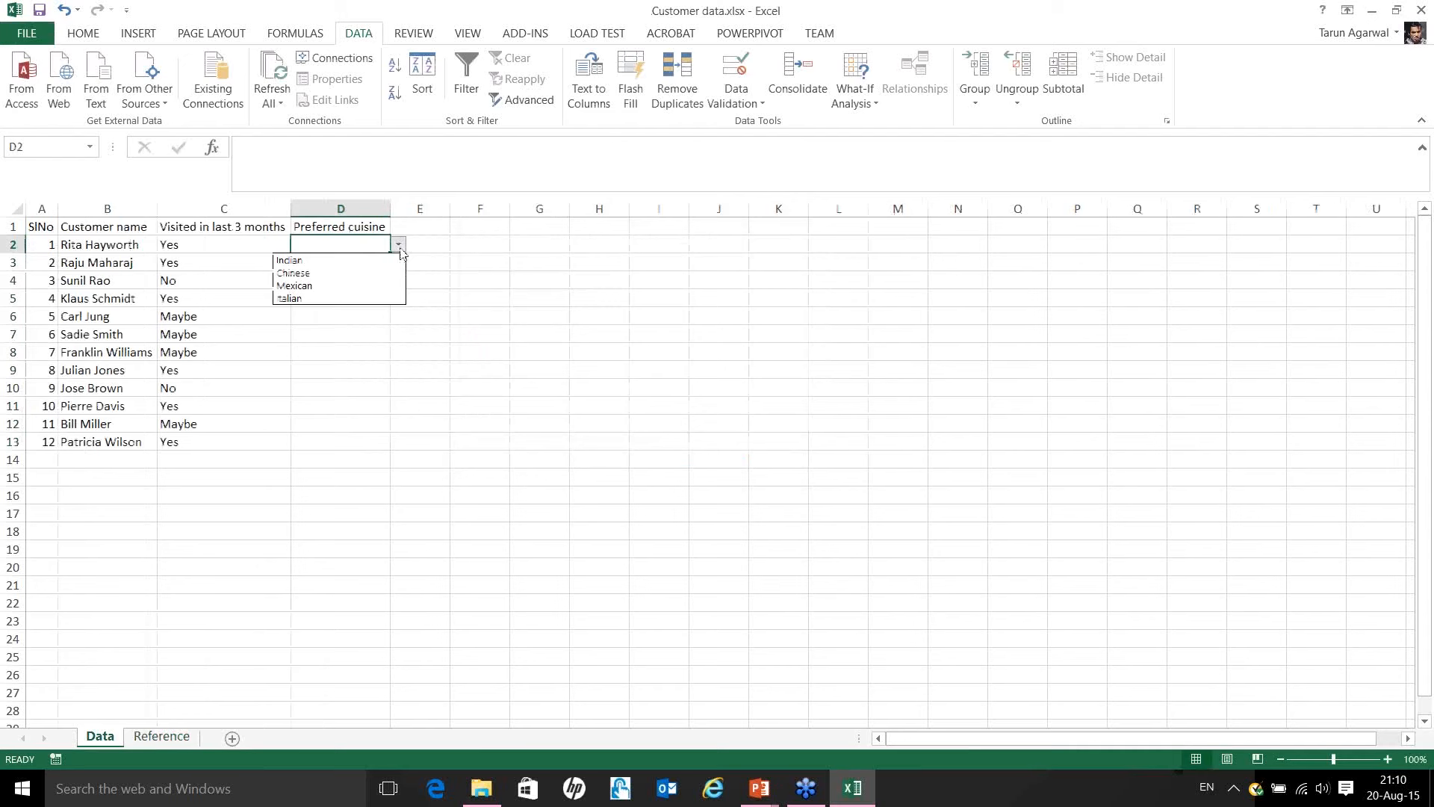
{"action": "left_click", "coordinate": [341, 262]}
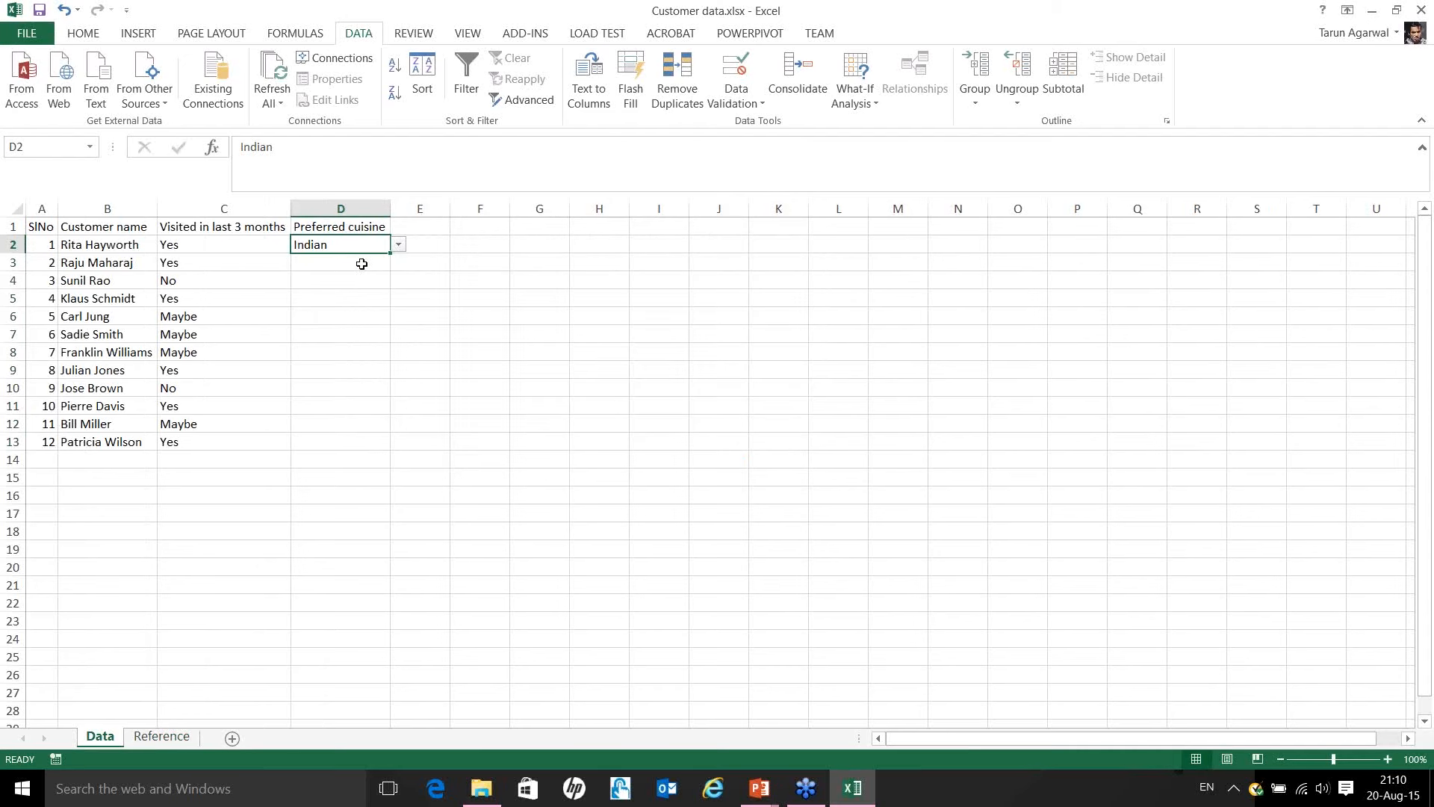
{"action": "left_click", "coordinate": [358, 263]}
{"action": "left_click", "coordinate": [398, 262]}
{"action": "left_click", "coordinate": [341, 291]}
Choose Mexican in D5 and Italian in D8 from the cells' drop-down lists.
{"action": "left_click", "coordinate": [357, 299]}
{"action": "left_click", "coordinate": [398, 298]}
{"action": "left_click", "coordinate": [328, 336]}
{"action": "left_click", "coordinate": [332, 355]}
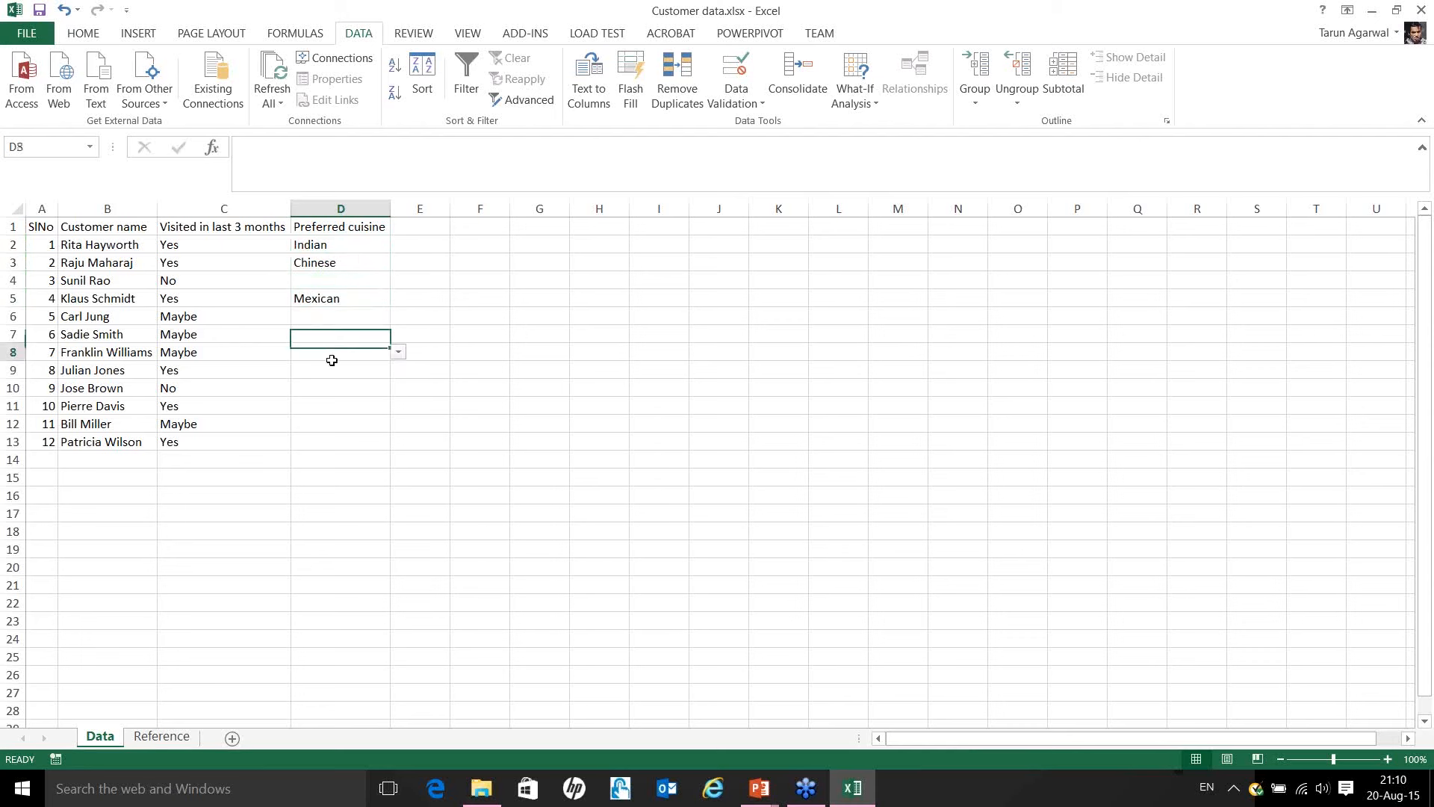
{"action": "left_click", "coordinate": [398, 352]}
{"action": "left_click", "coordinate": [312, 406]}
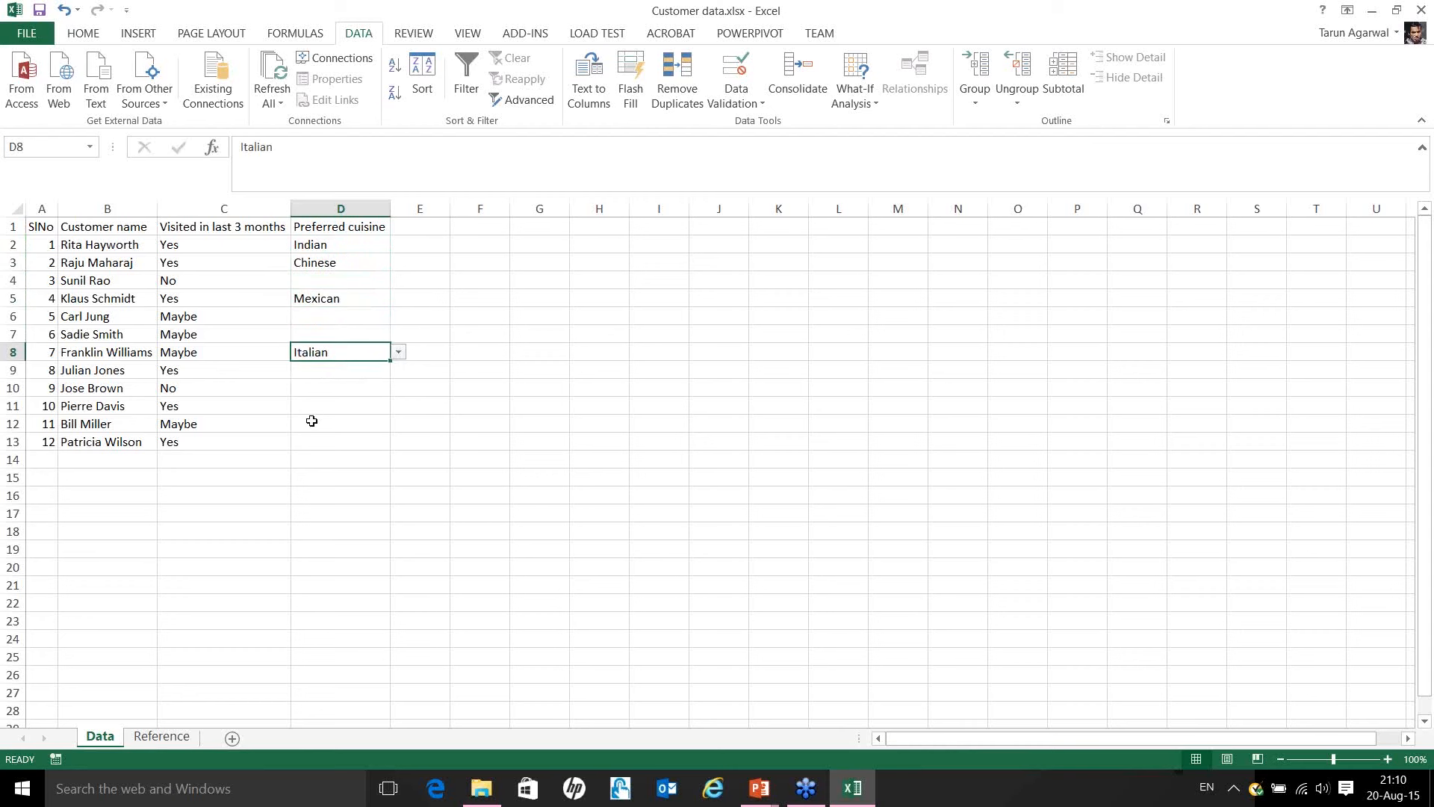
View the Creating drop-down list slide in the PowerPoint slide show, and return to Excel to select cells A1:A4 on the Reference sheet.
{"action": "left_click", "coordinate": [162, 737]}
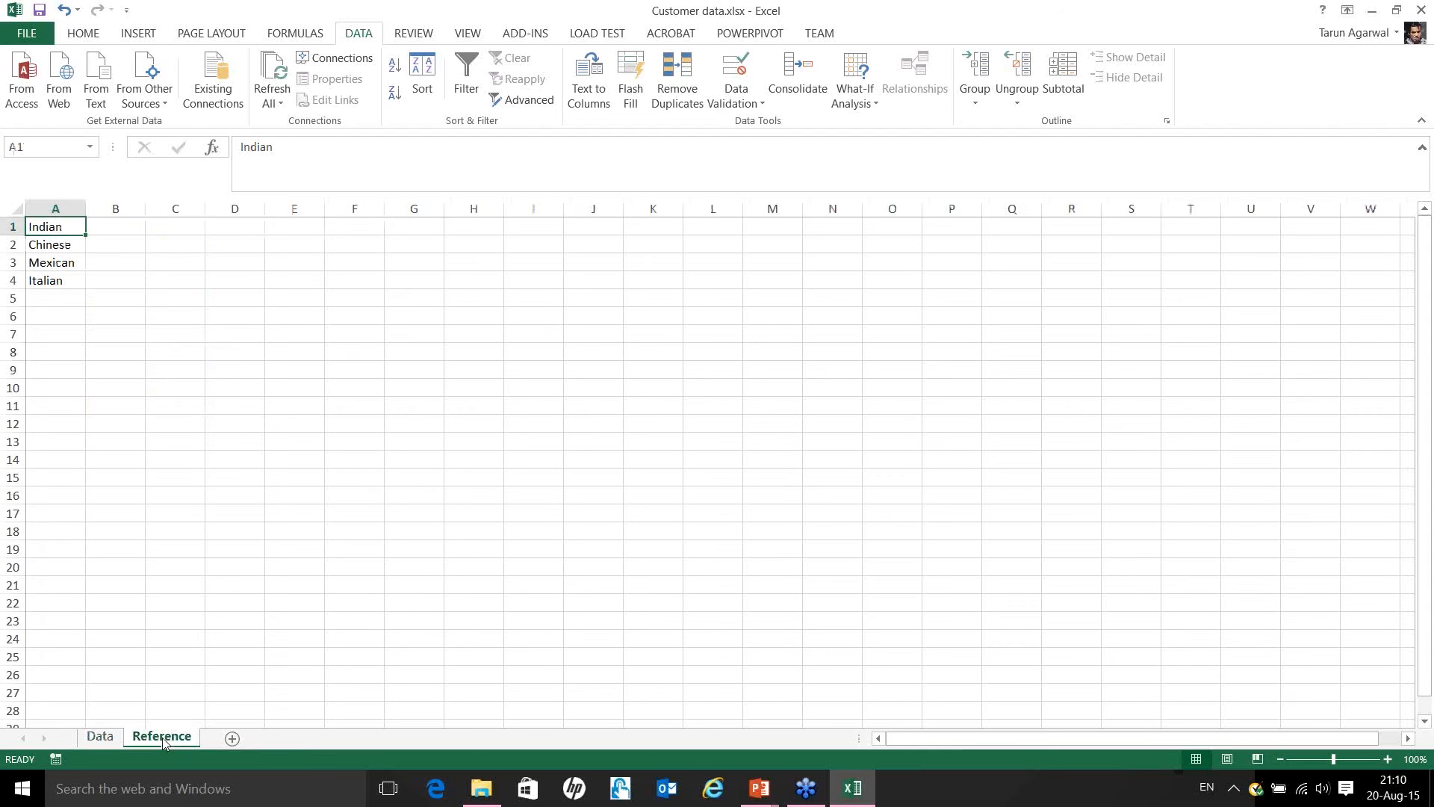
{"action": "left_click", "coordinate": [756, 785]}
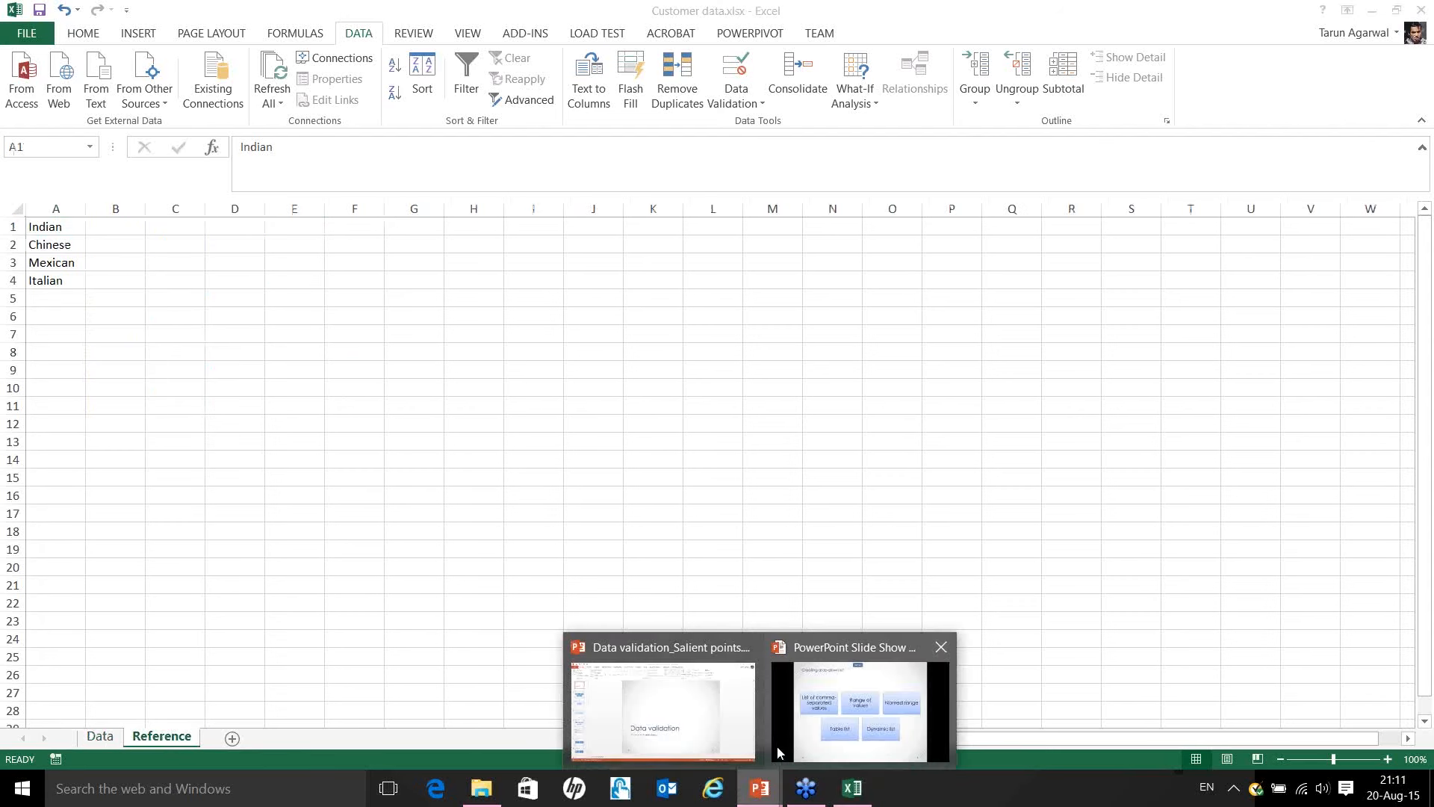
{"action": "mouse_move", "coordinate": [792, 717]}
{"action": "left_click", "coordinate": [859, 711]}
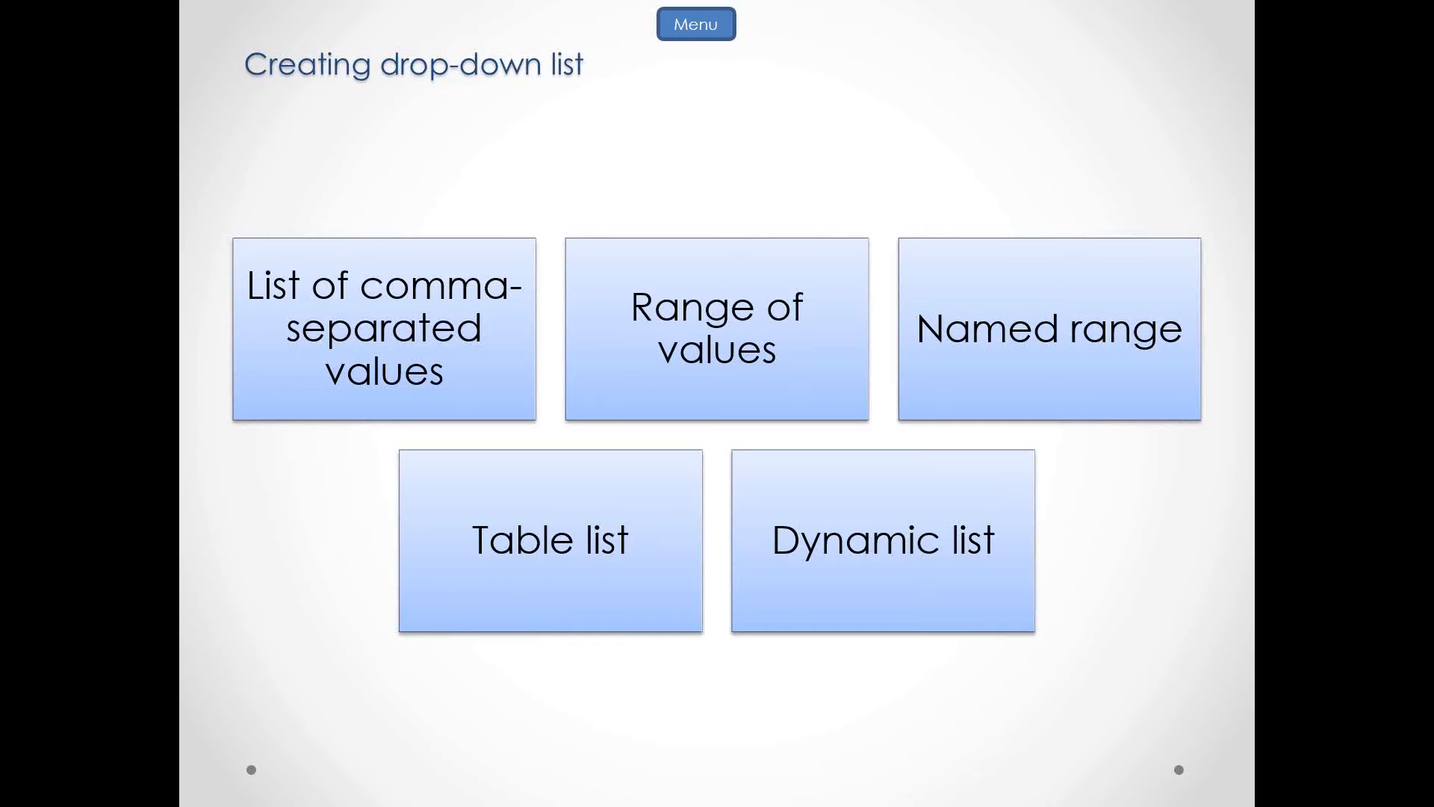
{"action": "key", "text": "alt+Tab"}
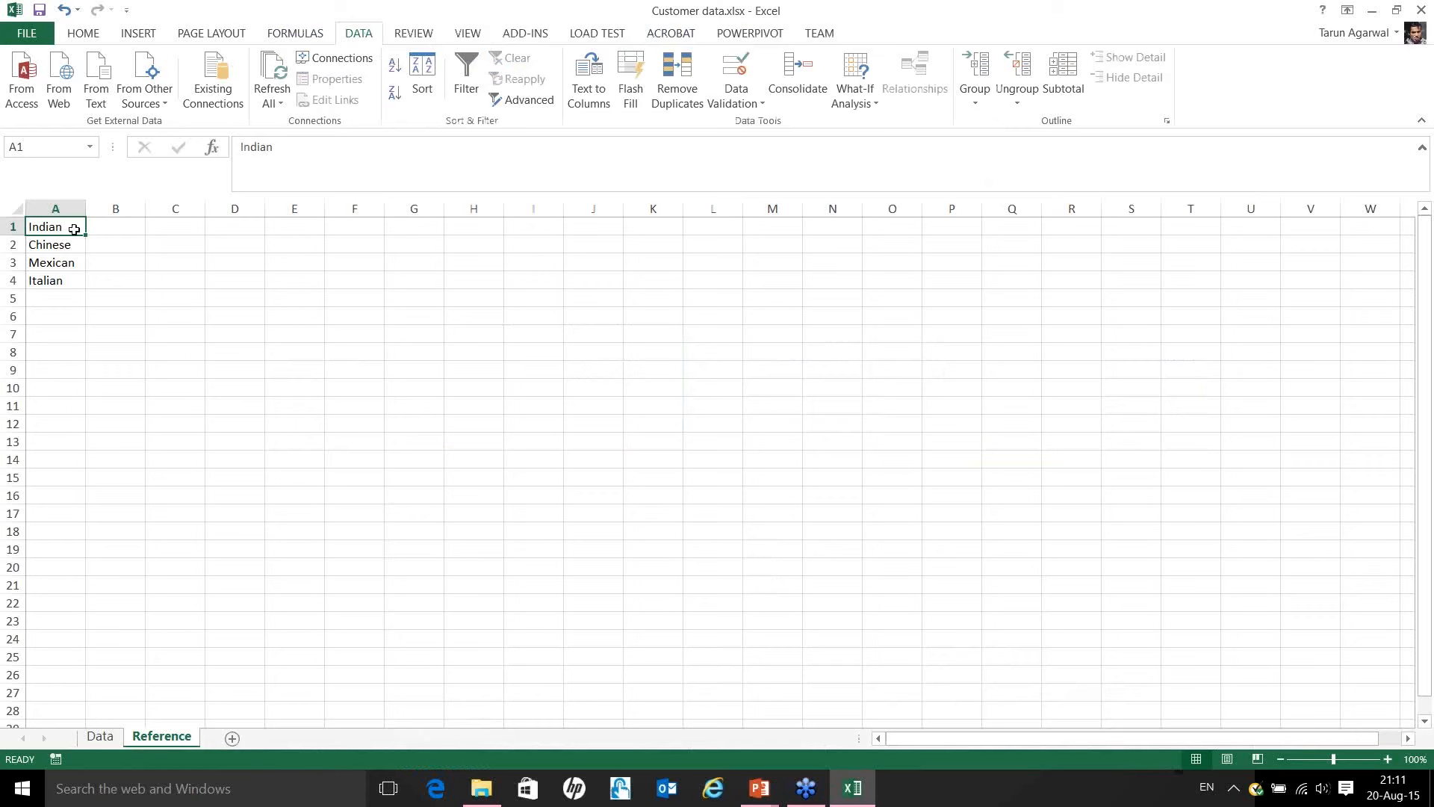
{"action": "left_click_drag", "start_coordinate": [71, 228], "coordinate": [72, 281]}
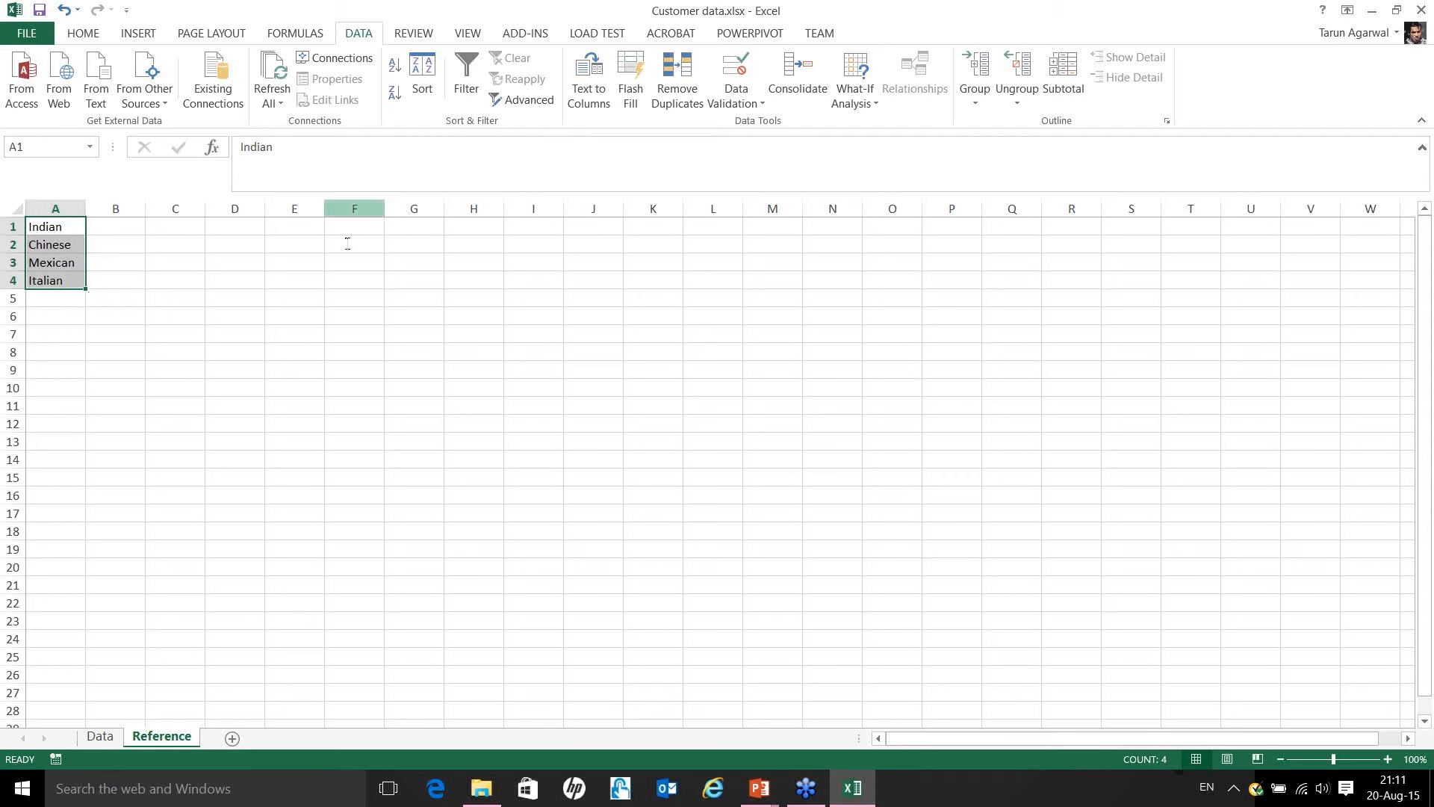
{"action": "left_click", "coordinate": [296, 35]}
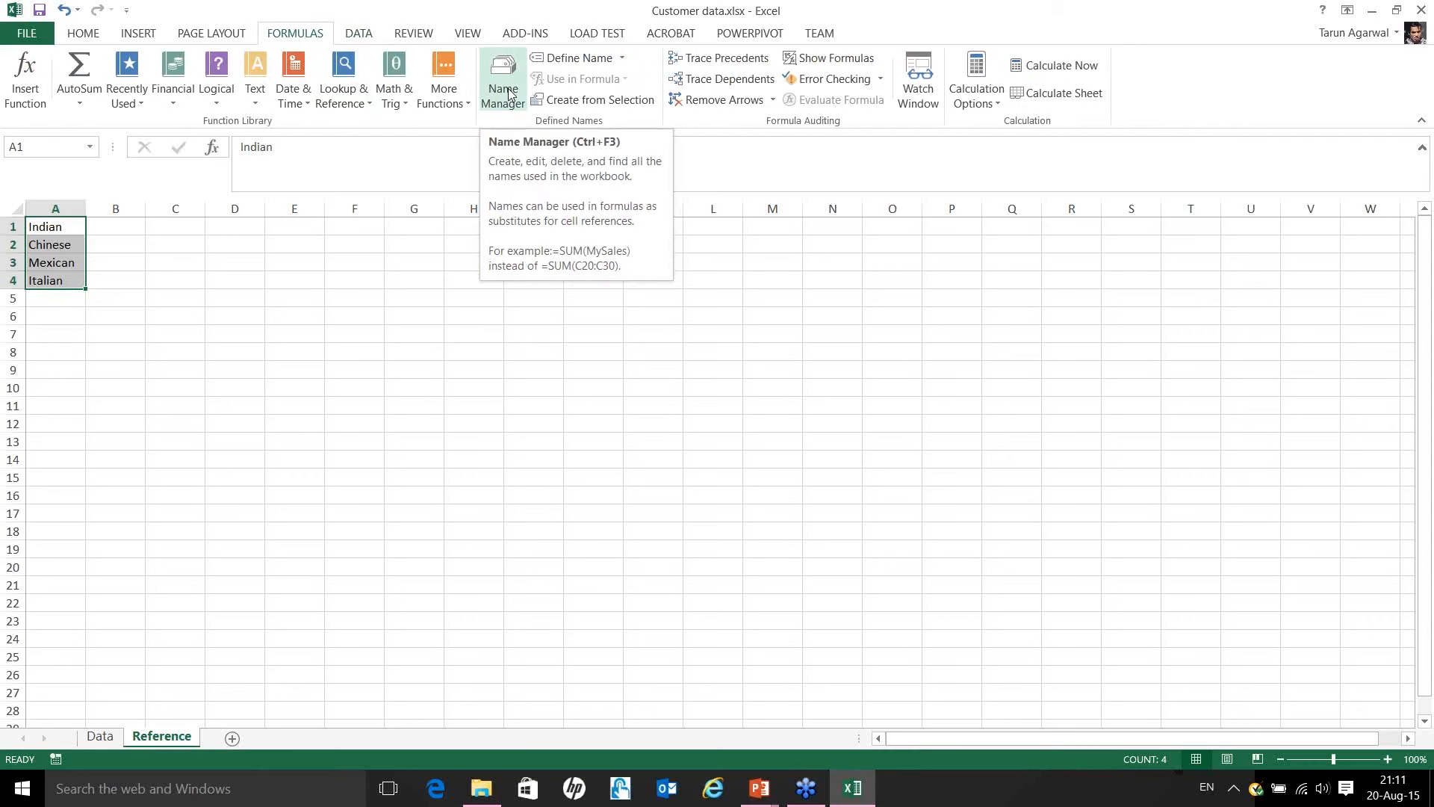
{"action": "left_click", "coordinate": [583, 103]}
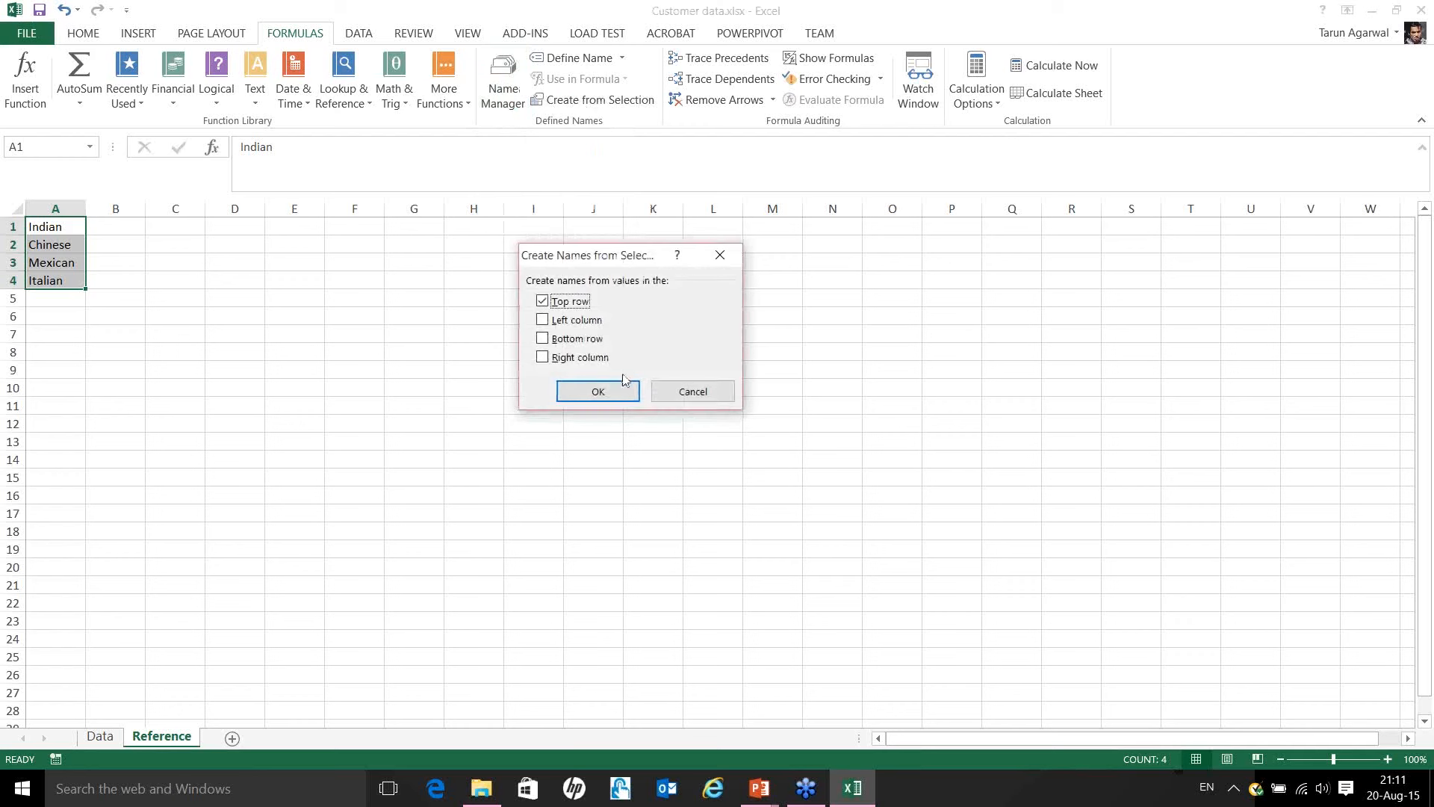
{"action": "left_click", "coordinate": [543, 301]}
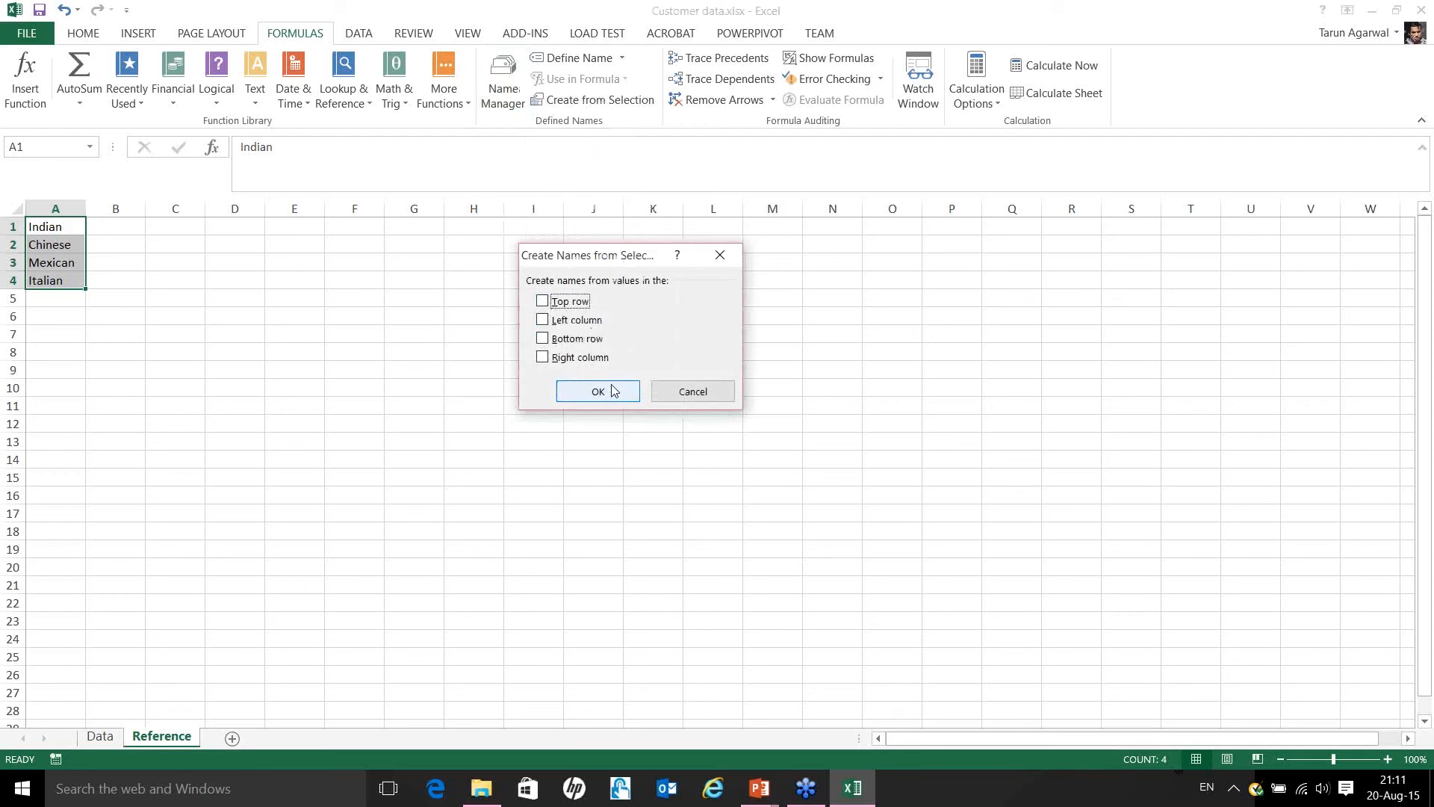
{"action": "left_click", "coordinate": [698, 394]}
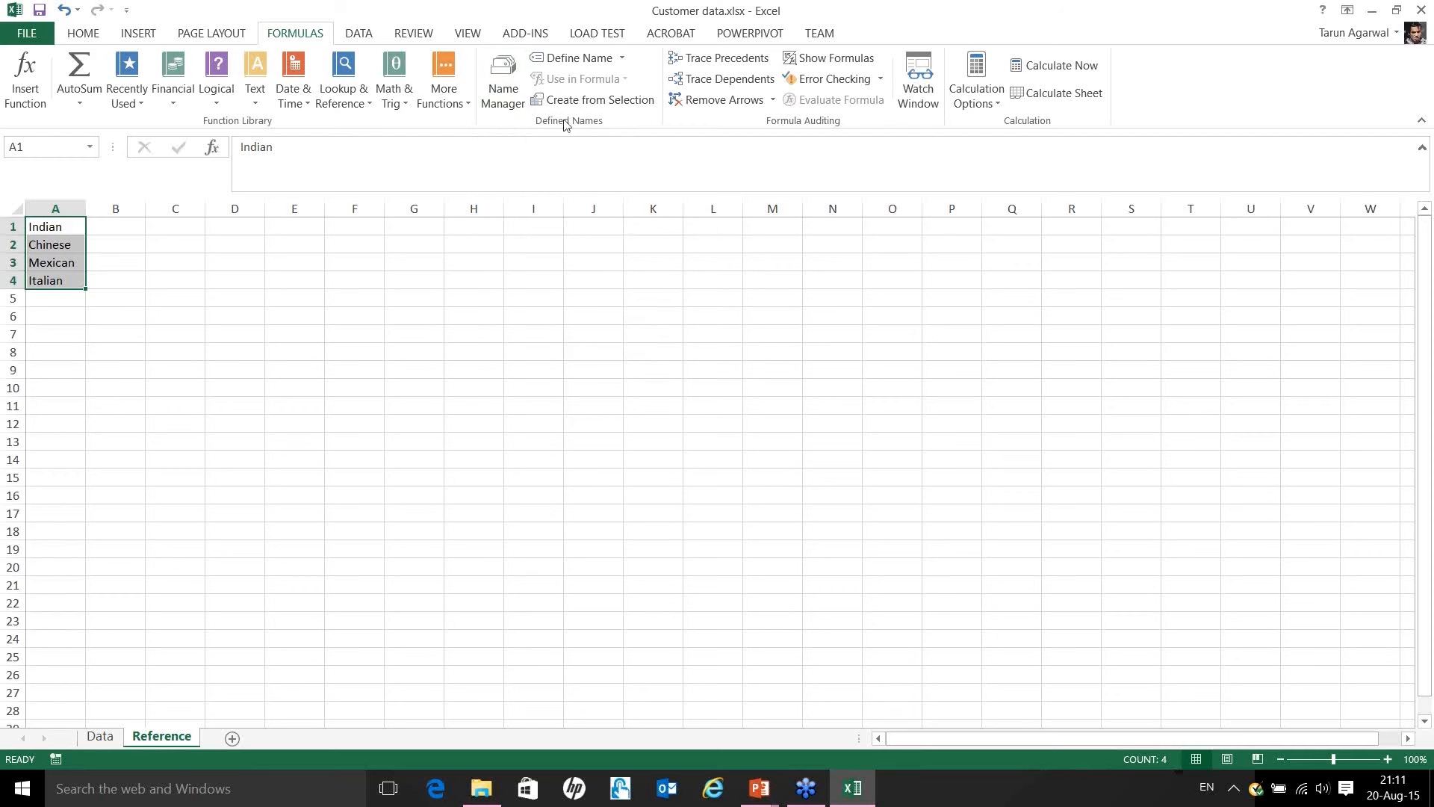
{"action": "left_click", "coordinate": [500, 92]}
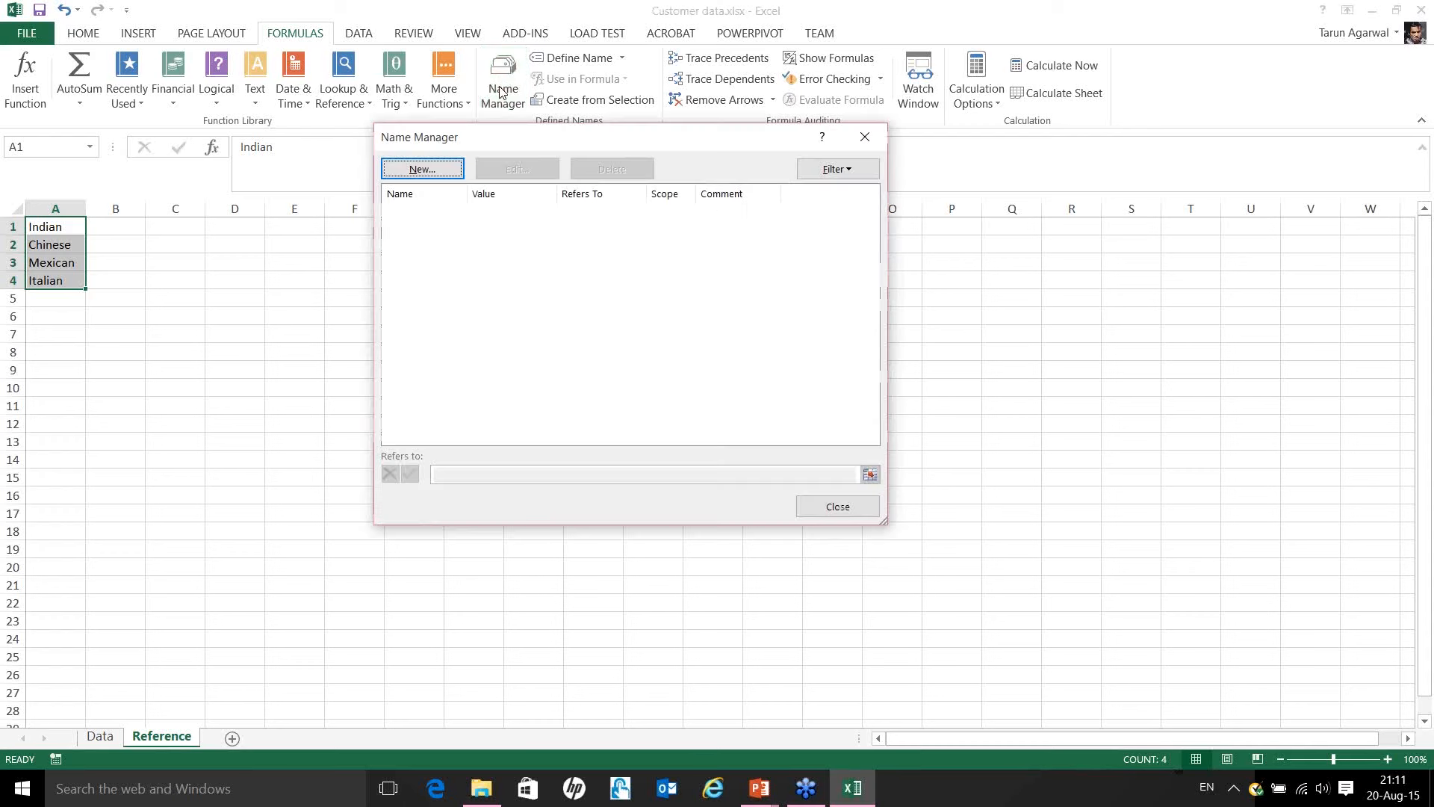
{"action": "left_click", "coordinate": [423, 170]}
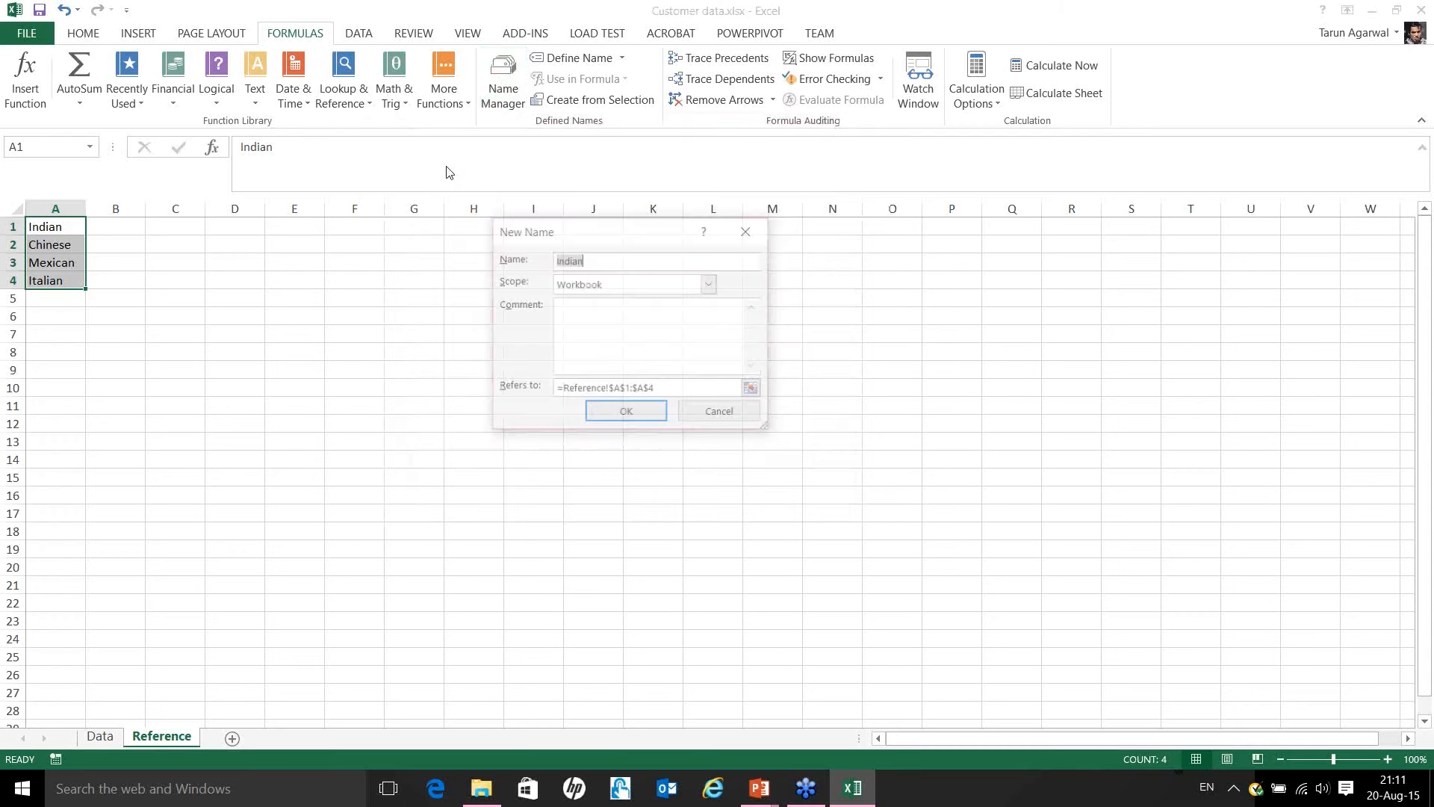
{"action": "type", "text": "C"}
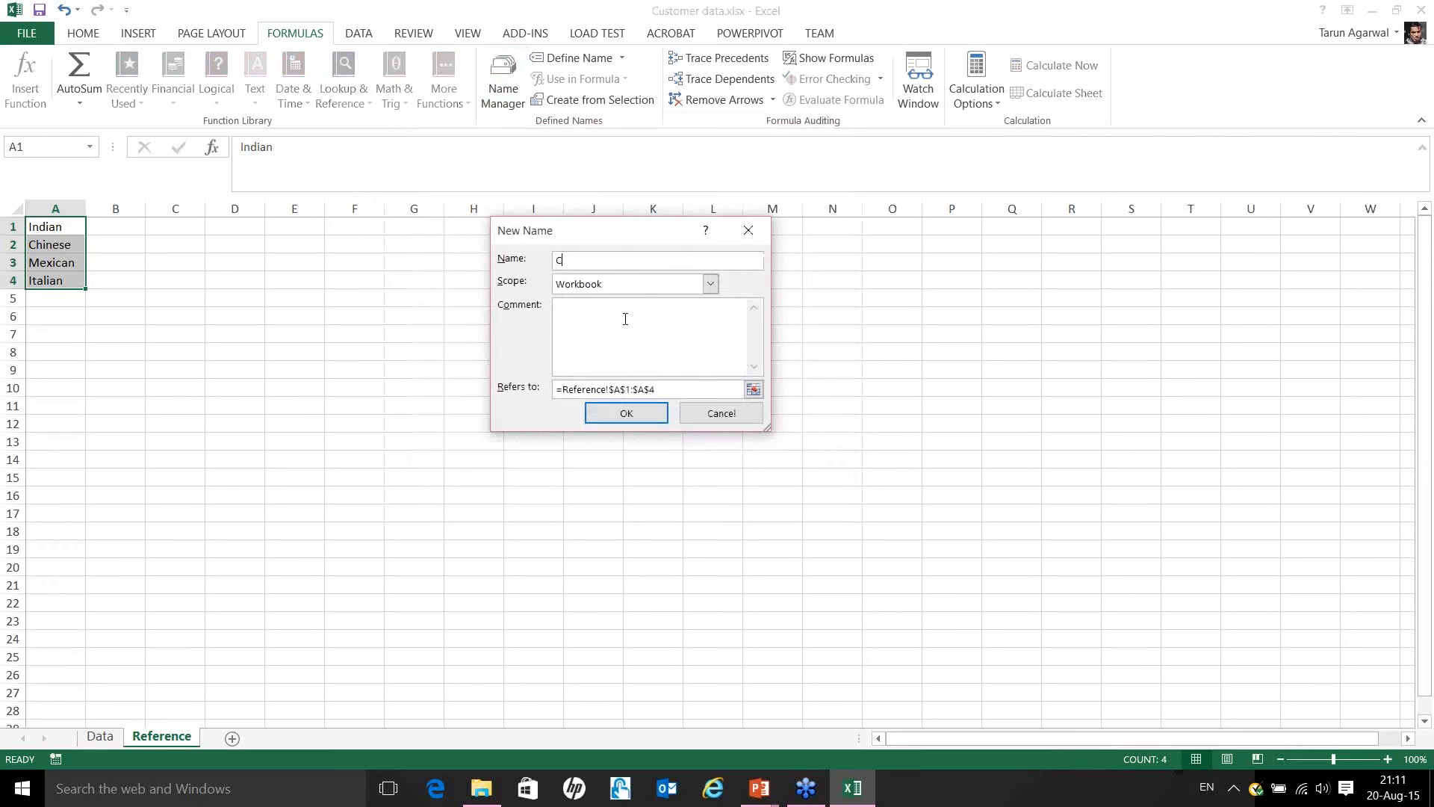
{"action": "type", "text": "uisine"}
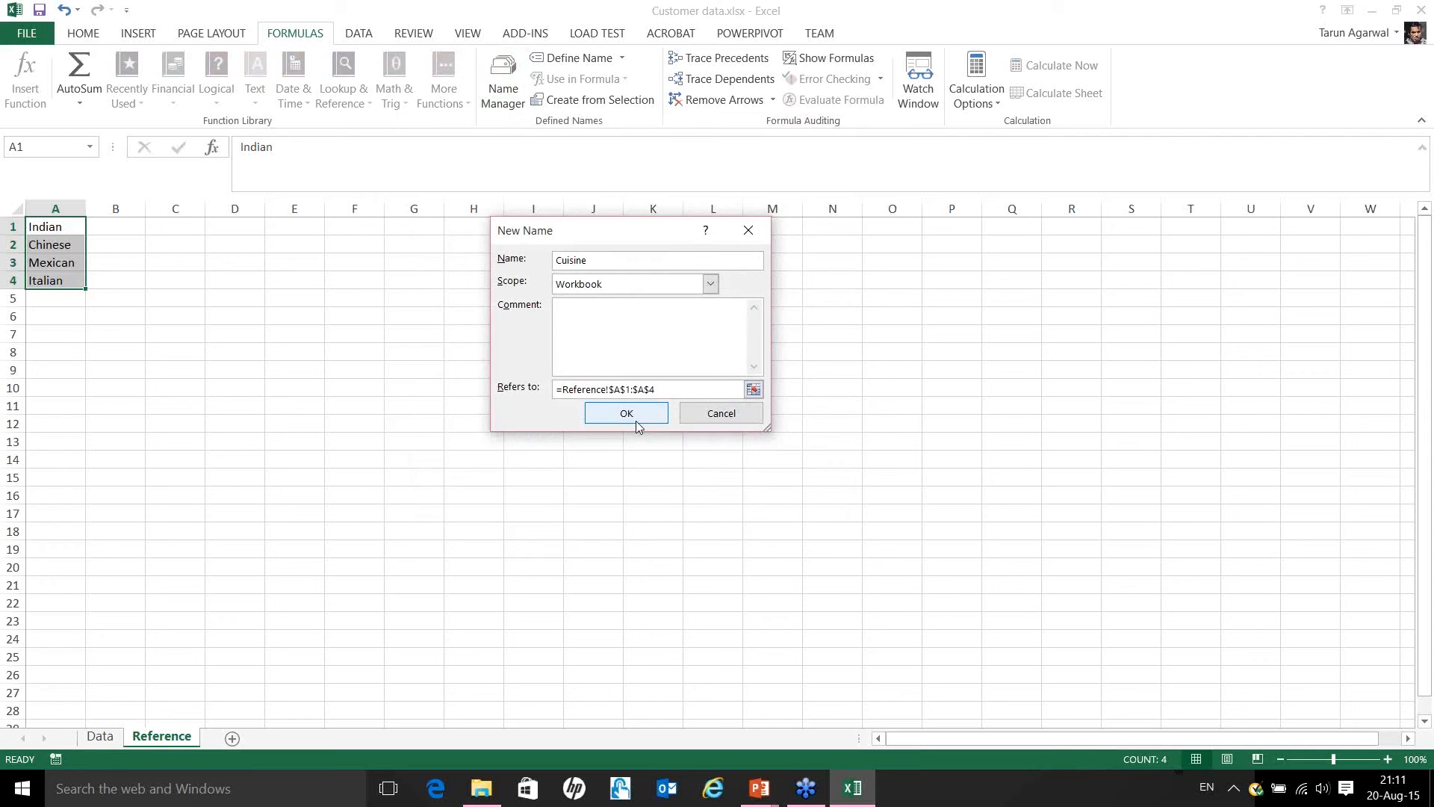
{"action": "left_click", "coordinate": [721, 415]}
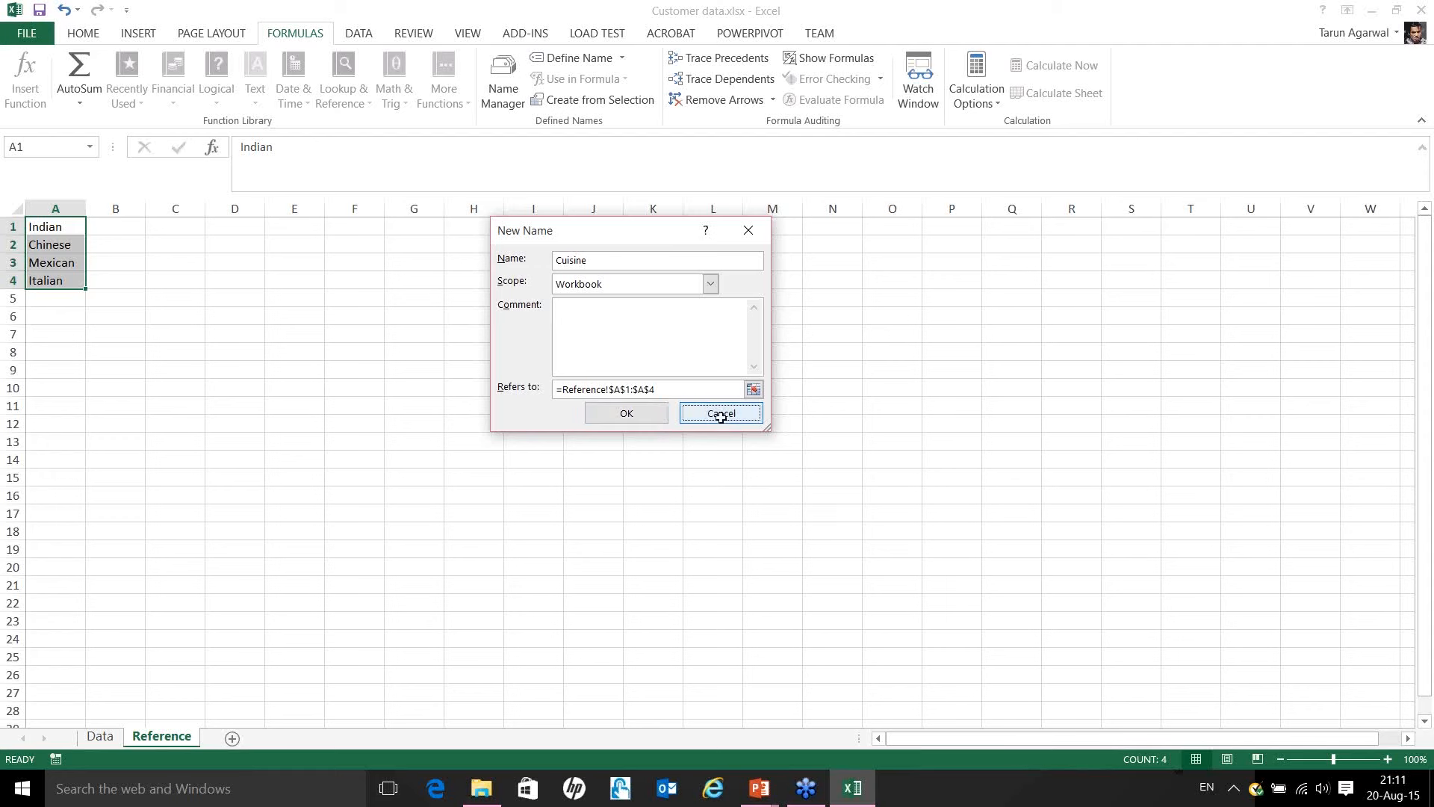
{"action": "left_click", "coordinate": [831, 504]}
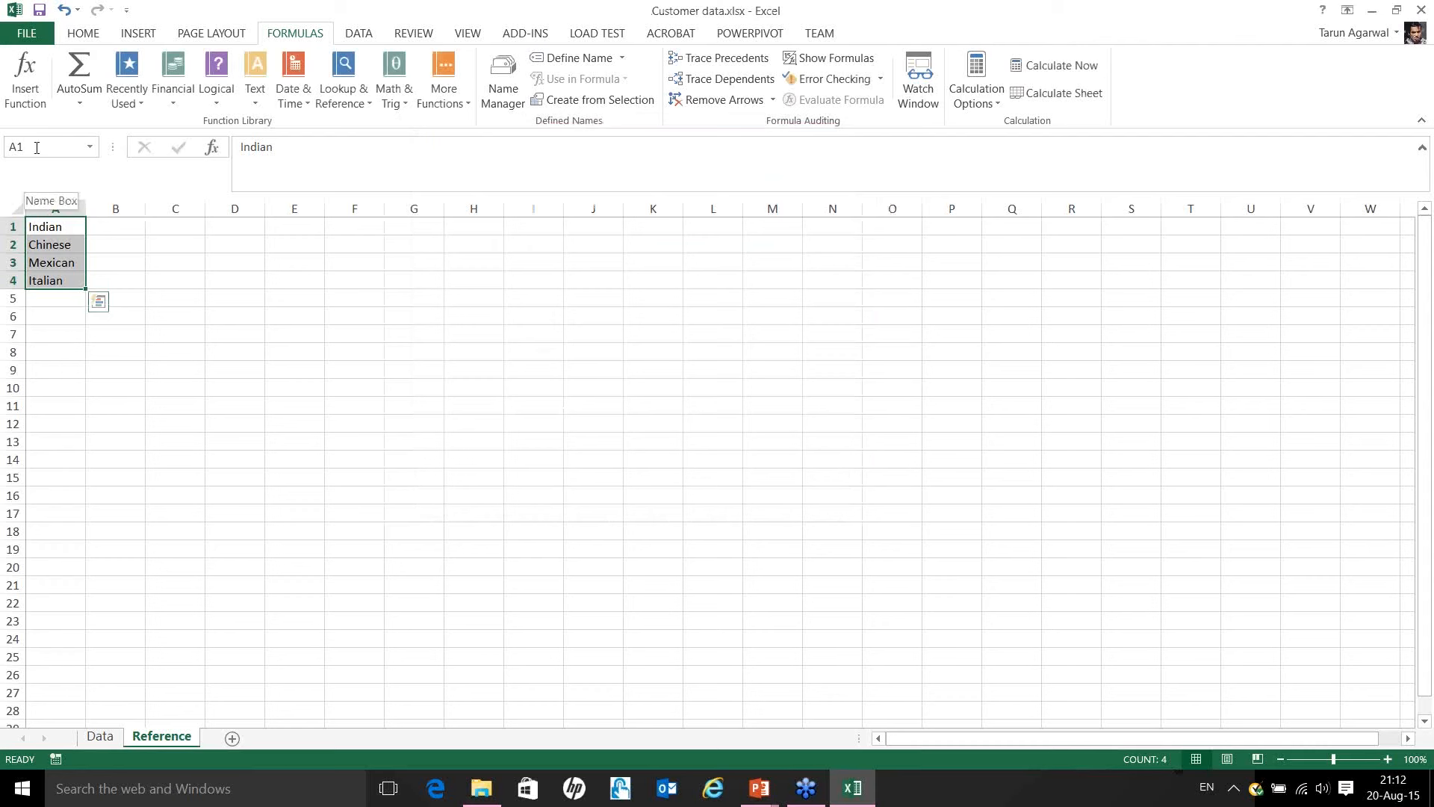
Name the selected cuisine range A1:A4 Cuisine, and reselect the cells to check the name.
{"action": "left_click", "coordinate": [37, 147]}
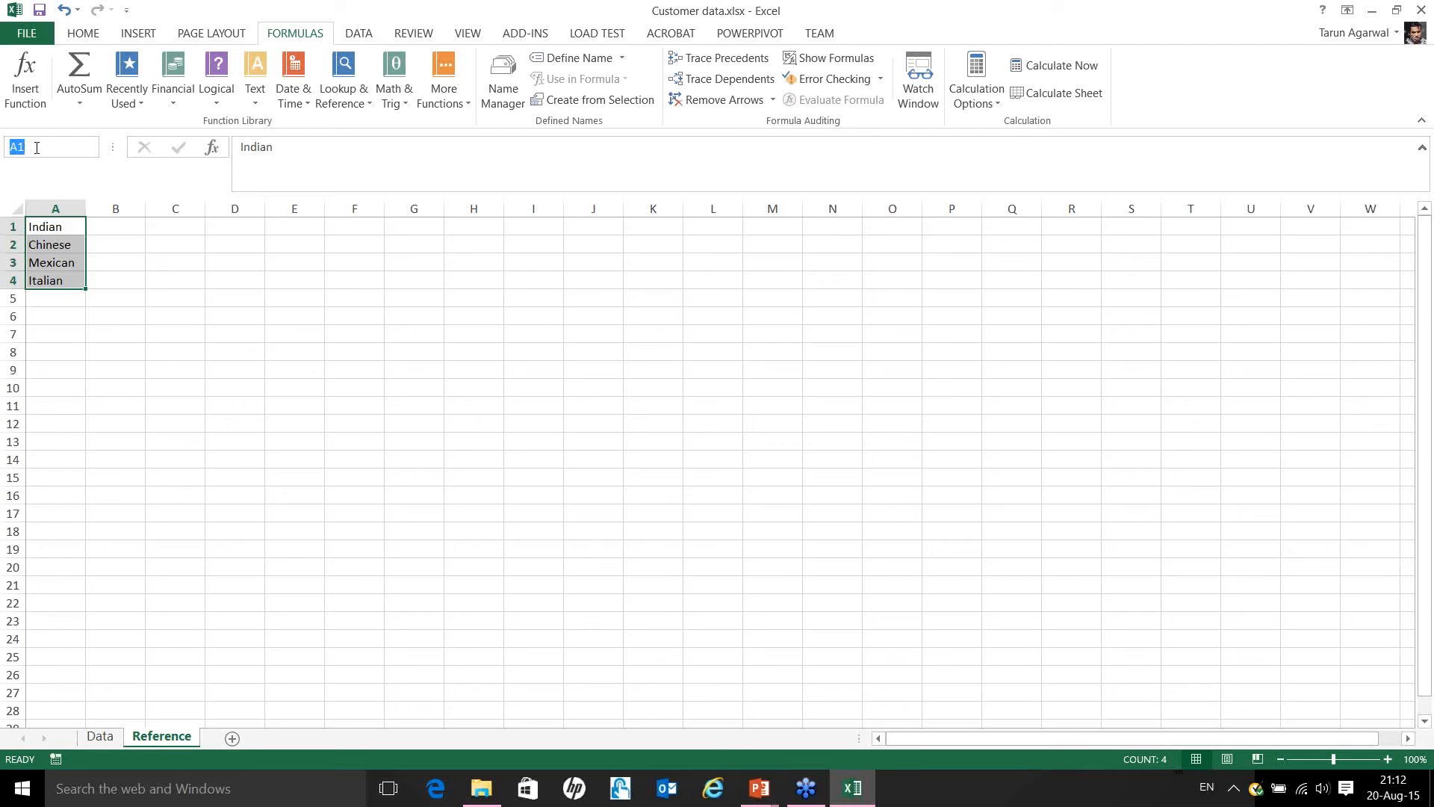
{"action": "type", "text": "Cuisine"}
{"action": "key", "text": "Return"}
{"action": "left_click", "coordinate": [104, 228]}
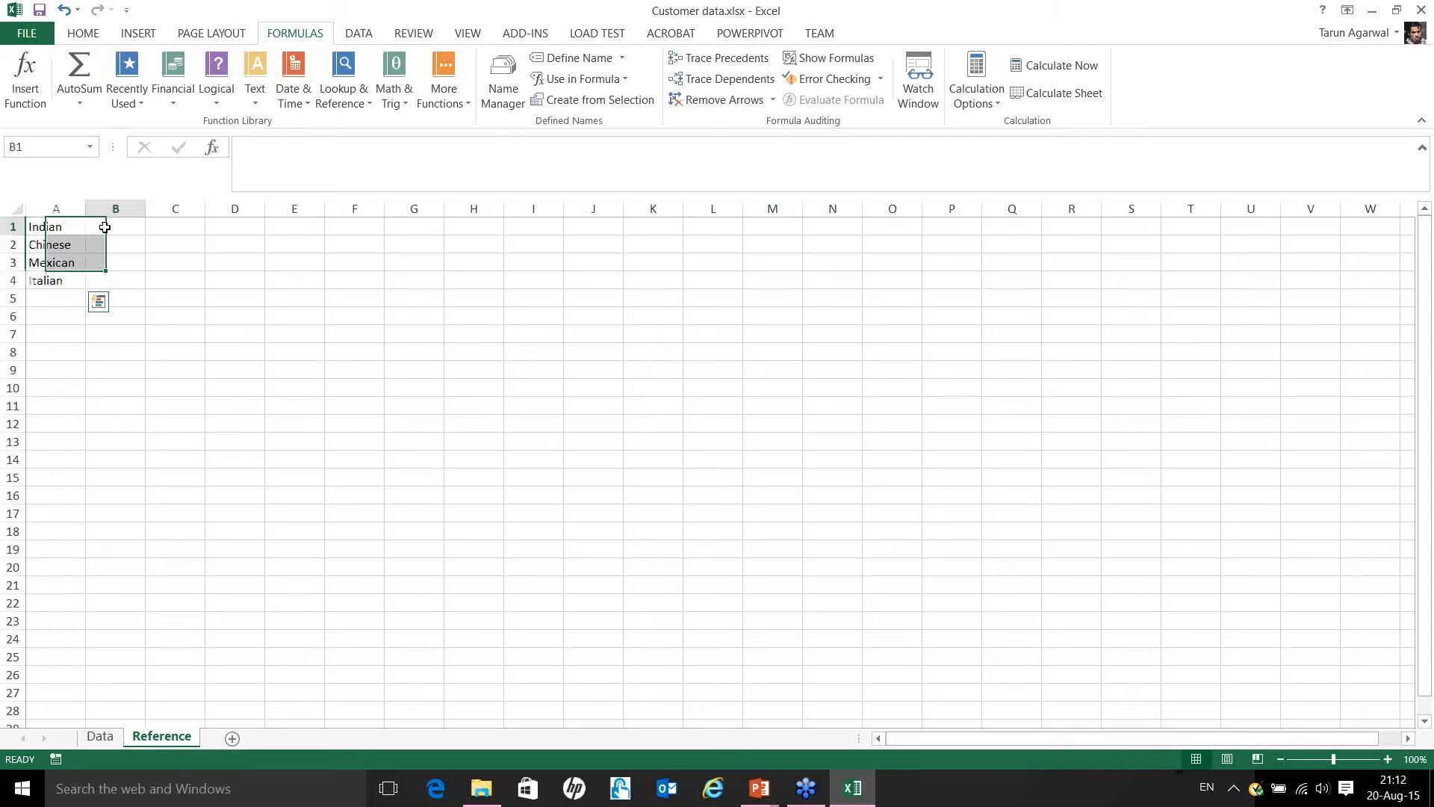
{"action": "left_click", "coordinate": [78, 225]}
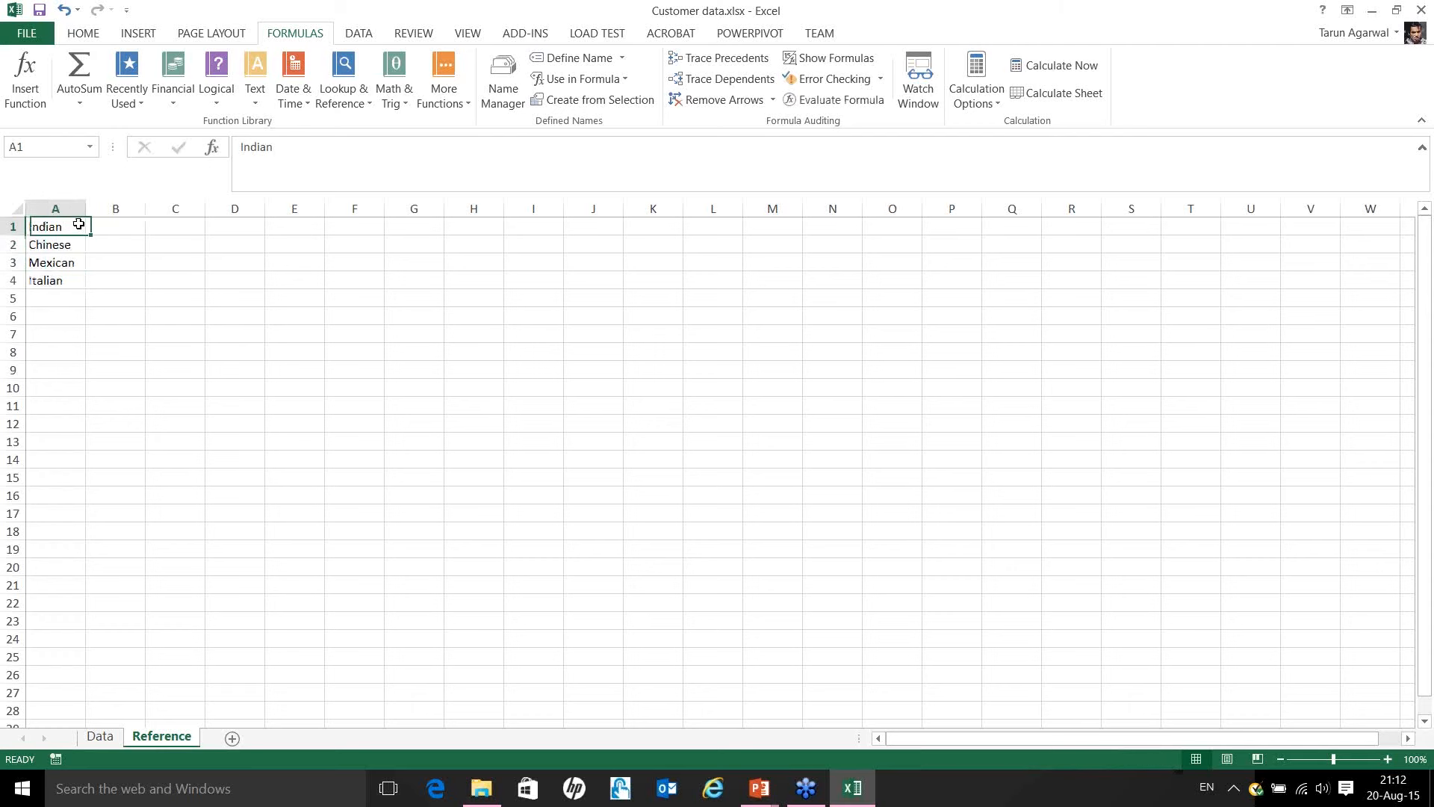
{"action": "left_click_drag", "start_coordinate": [79, 225], "coordinate": [70, 278]}
{"action": "left_click", "coordinate": [115, 224]}
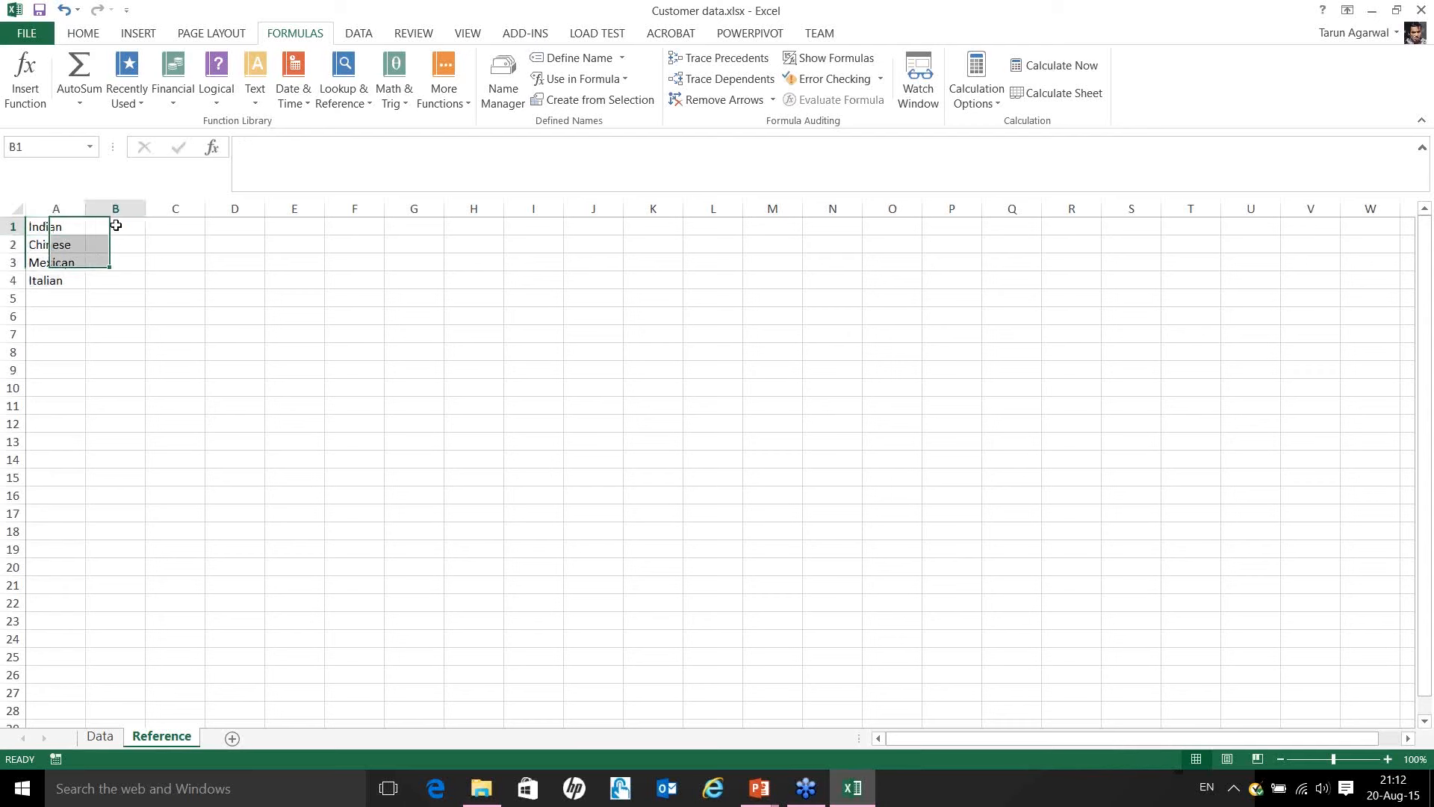
Set the data validation list source for D2:D13 on the Data sheet to =Cuisine.
{"action": "left_click", "coordinate": [104, 738]}
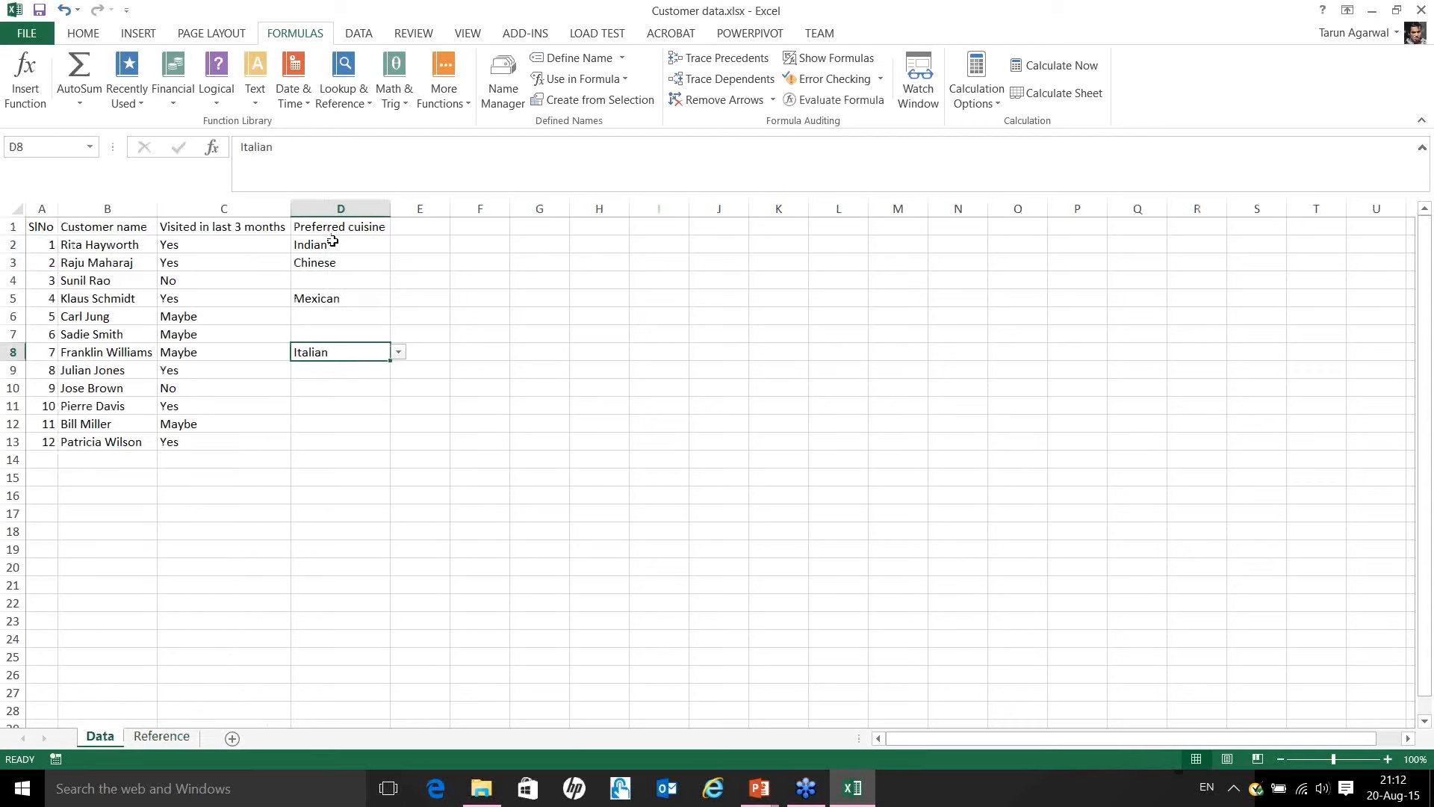
{"action": "left_click_drag", "start_coordinate": [333, 241], "coordinate": [337, 445]}
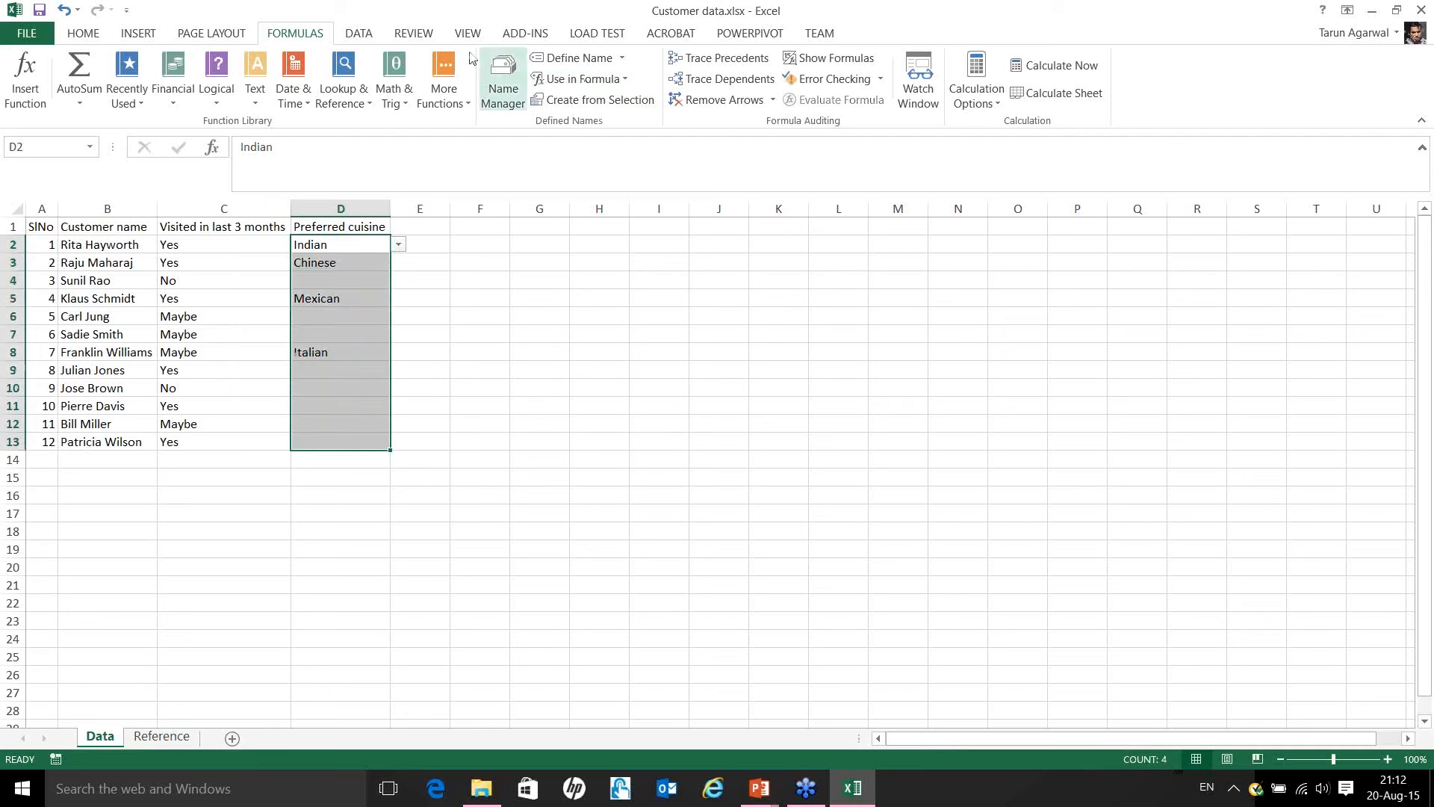
{"action": "left_click", "coordinate": [360, 33]}
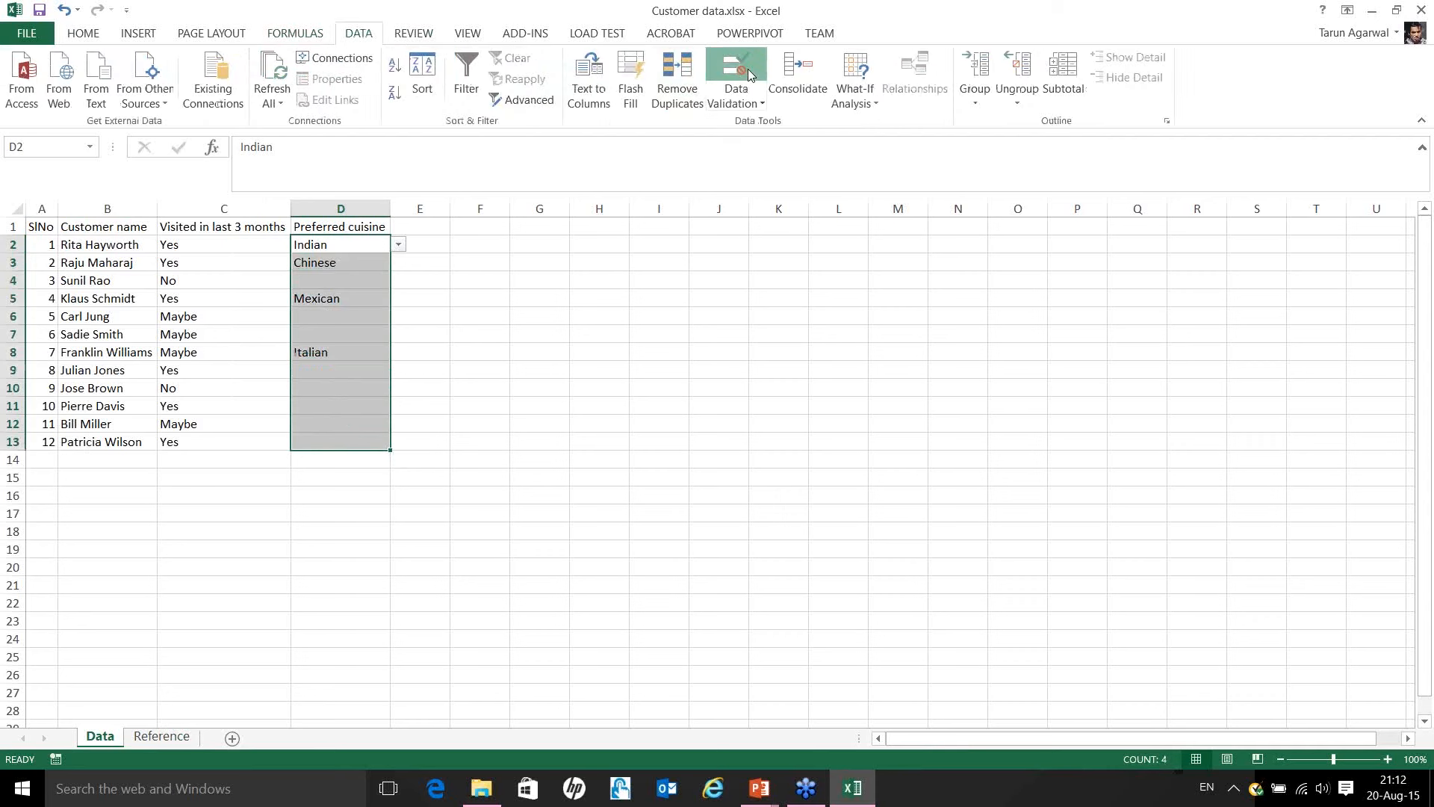
{"action": "left_click", "coordinate": [747, 69]}
{"action": "left_click", "coordinate": [550, 361]}
{"action": "key", "text": "BackSpace"}
{"action": "key", "text": "BackSpace"}
{"action": "key", "text": "BackSpace"}
{"action": "key", "text": "BackSpace"}
{"action": "key", "text": "BackSpace"}
{"action": "key", "text": "BackSpace"}
{"action": "key", "text": "BackSpace"}
{"action": "key", "text": "BackSpace"}
{"action": "key", "text": "BackSpace"}
{"action": "key", "text": "BackSpace"}
{"action": "key", "text": "BackSpace"}
{"action": "key", "text": "BackSpace"}
{"action": "key", "text": "BackSpace"}
{"action": "key", "text": "BackSpace"}
{"action": "key", "text": "BackSpace"}
{"action": "key", "text": "BackSpace"}
{"action": "key", "text": "BackSpace"}
{"action": "key", "text": "BackSpace"}
{"action": "key", "text": "BackSpace"}
{"action": "key", "text": "BackSpace"}
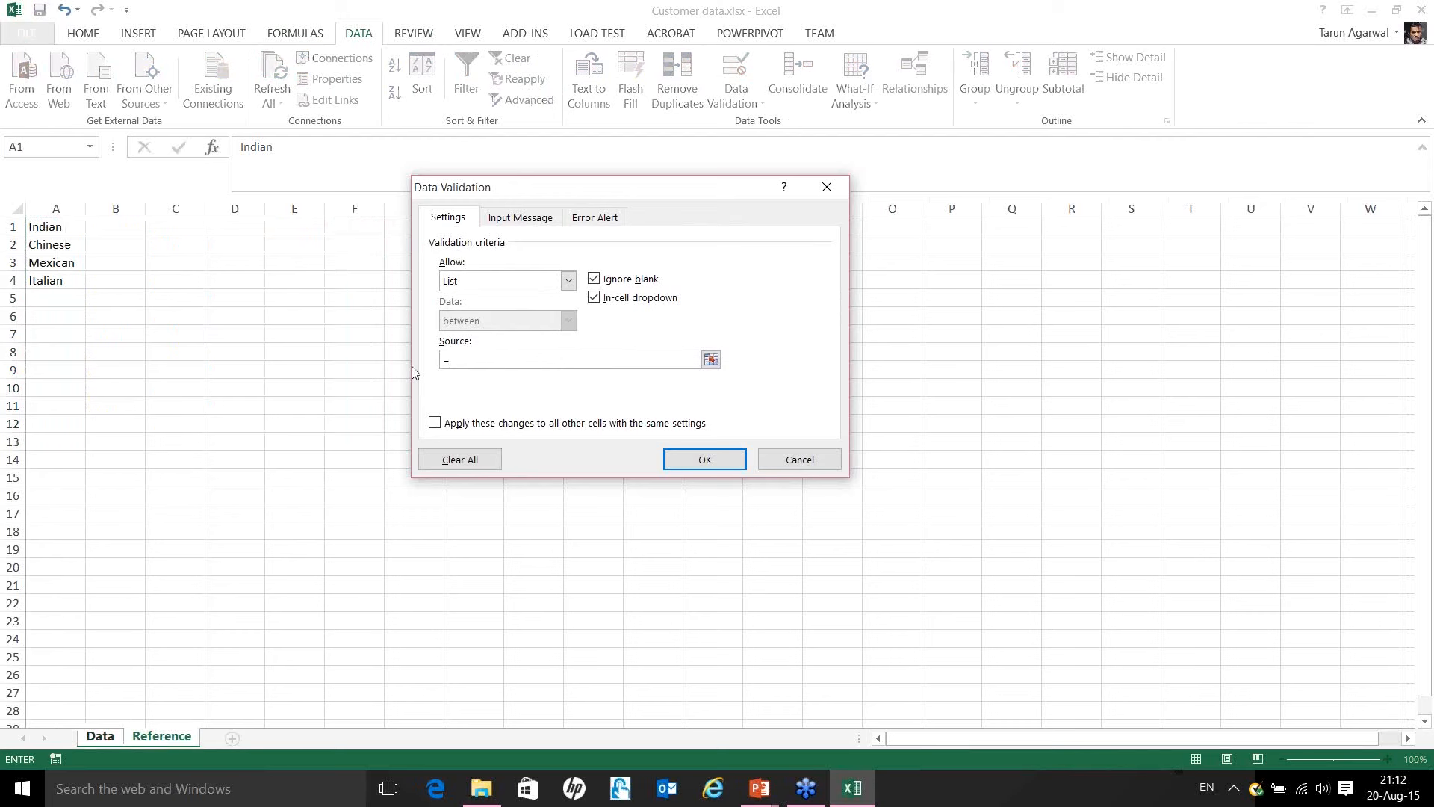
{"action": "type", "text": "=Cussine"}
{"action": "key", "text": "Return"}
Choose Chinese in D4 and Indian in D6 from the cells' drop-down lists.
{"action": "left_click", "coordinate": [371, 282]}
{"action": "left_click", "coordinate": [399, 280]}
{"action": "left_click", "coordinate": [334, 310]}
{"action": "left_click", "coordinate": [336, 316]}
{"action": "left_click", "coordinate": [399, 318]}
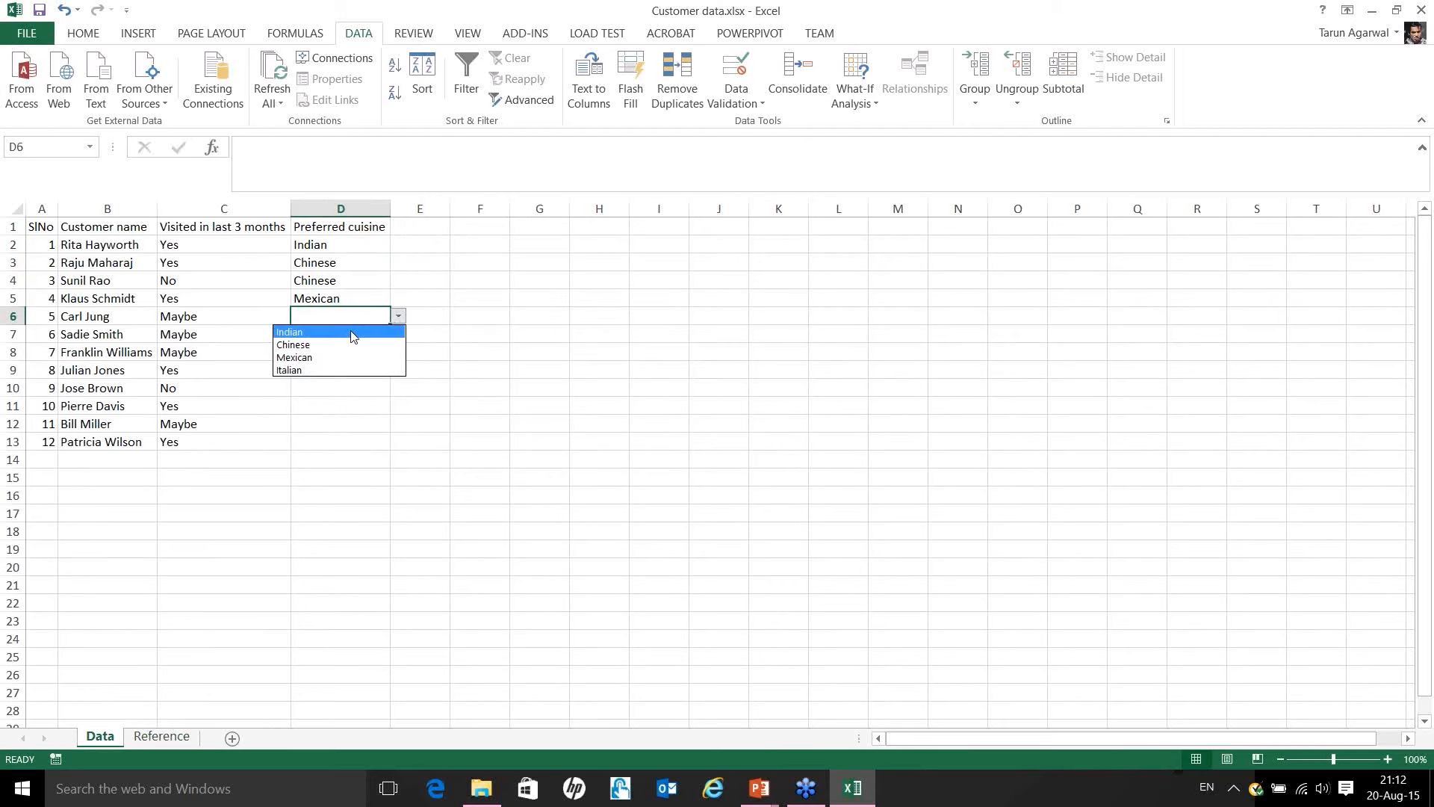
{"action": "left_click", "coordinate": [352, 333]}
{"action": "left_click", "coordinate": [354, 339]}
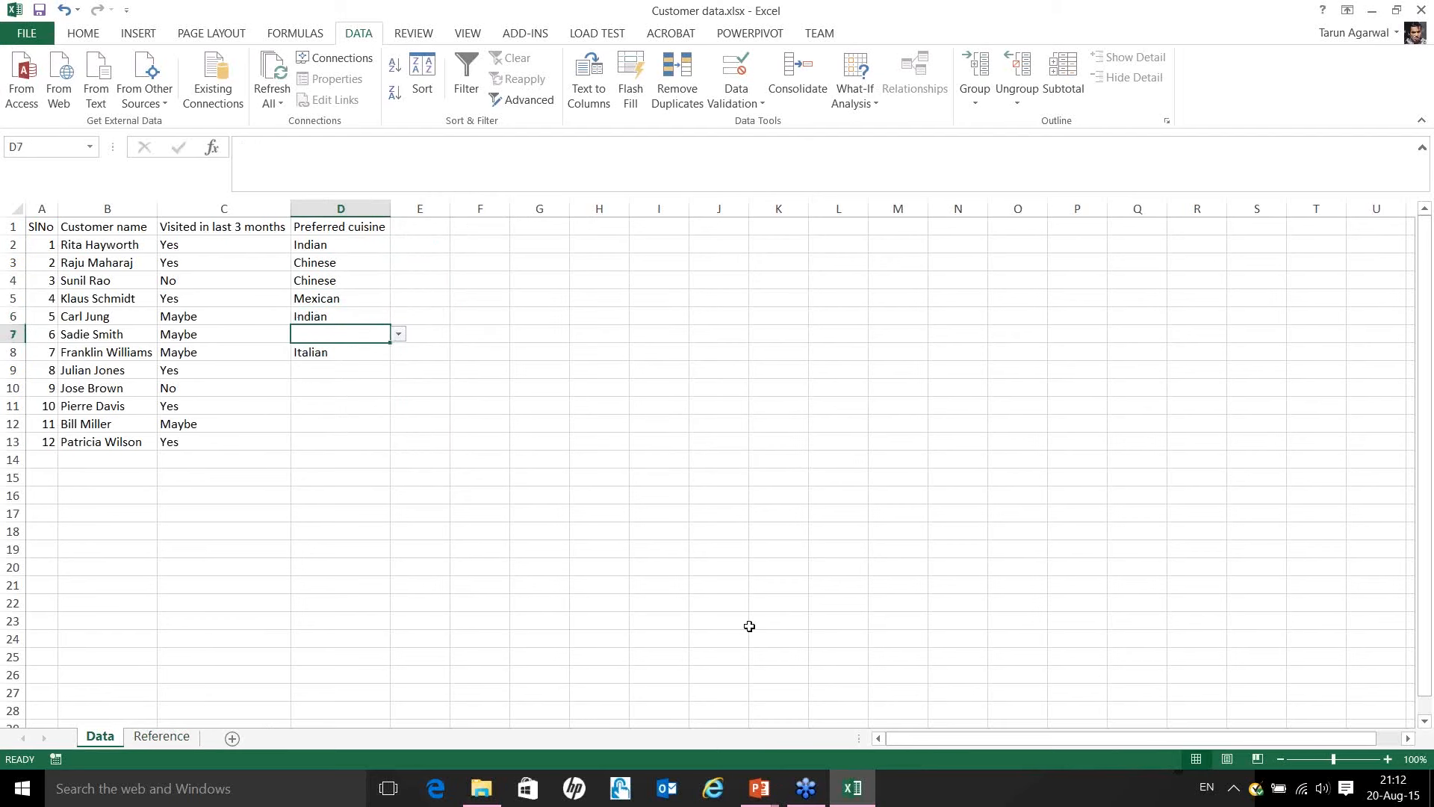
Review the list methods on the Creating drop-down list slide in the PowerPoint slide show, and return to Excel.
{"action": "left_click", "coordinate": [756, 791]}
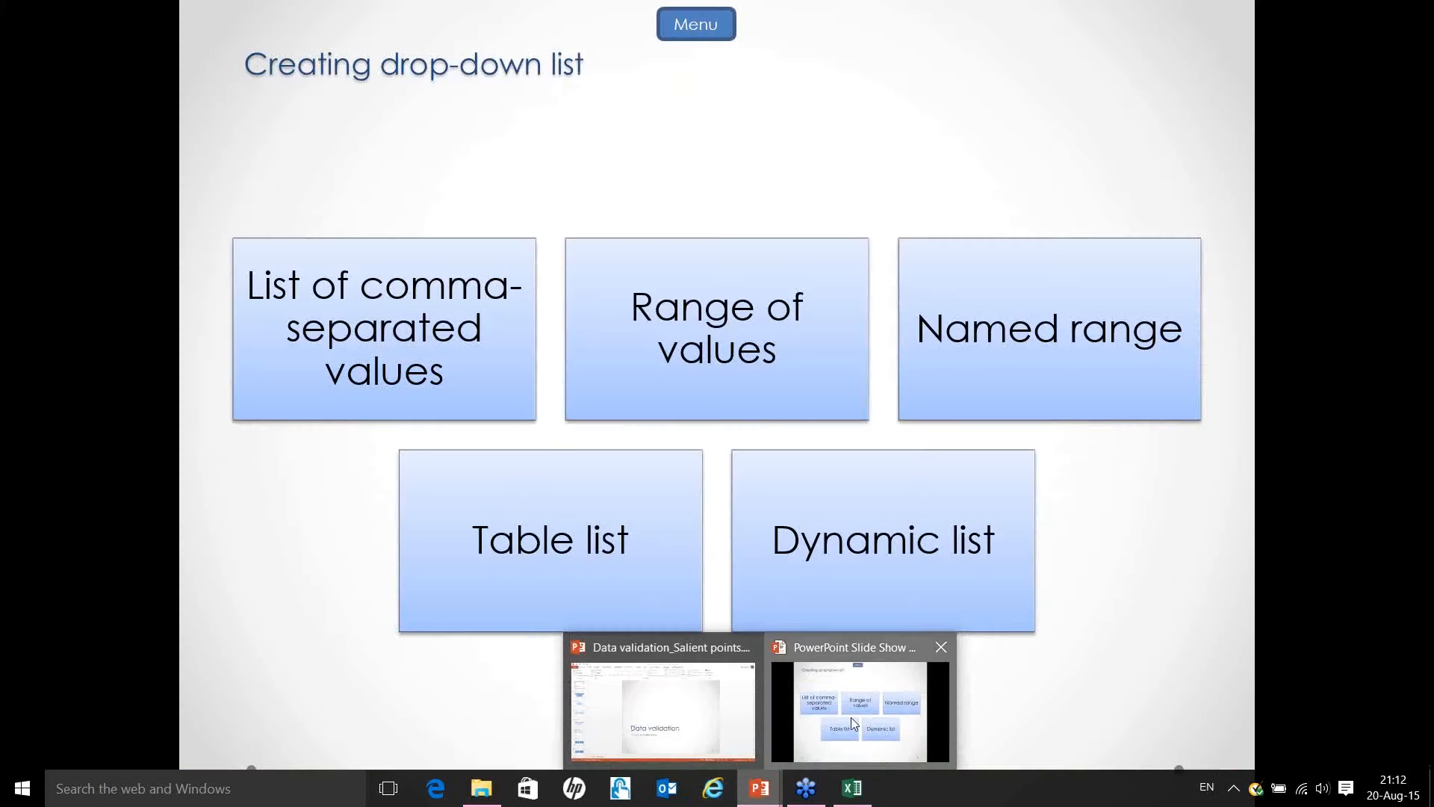
{"action": "left_click", "coordinate": [851, 717]}
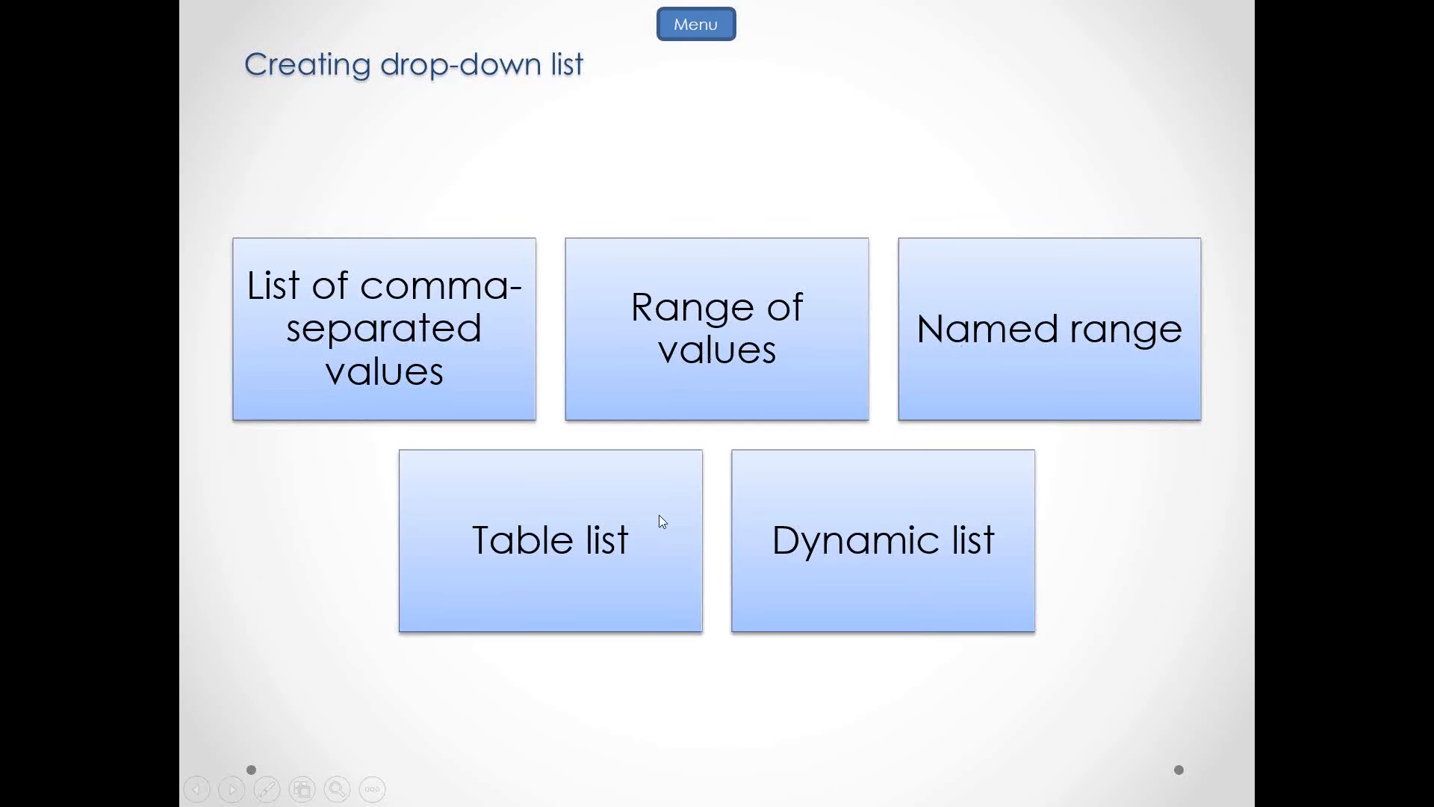
{"action": "key", "text": "alt+Tab"}
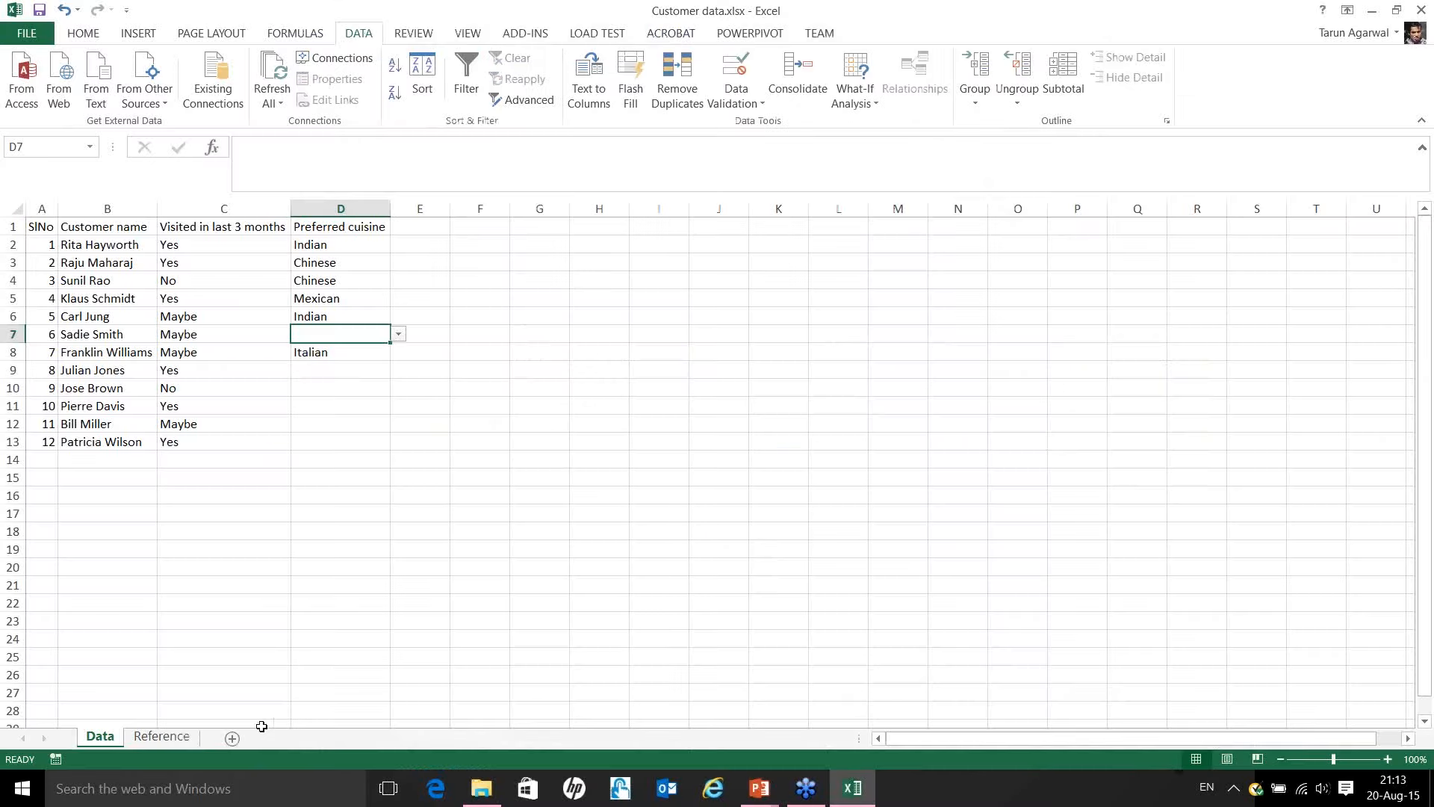
Select the cuisine list A1:A4 on the Reference sheet and delete the defined name Cuisine from the workbook.
{"action": "left_click", "coordinate": [161, 738]}
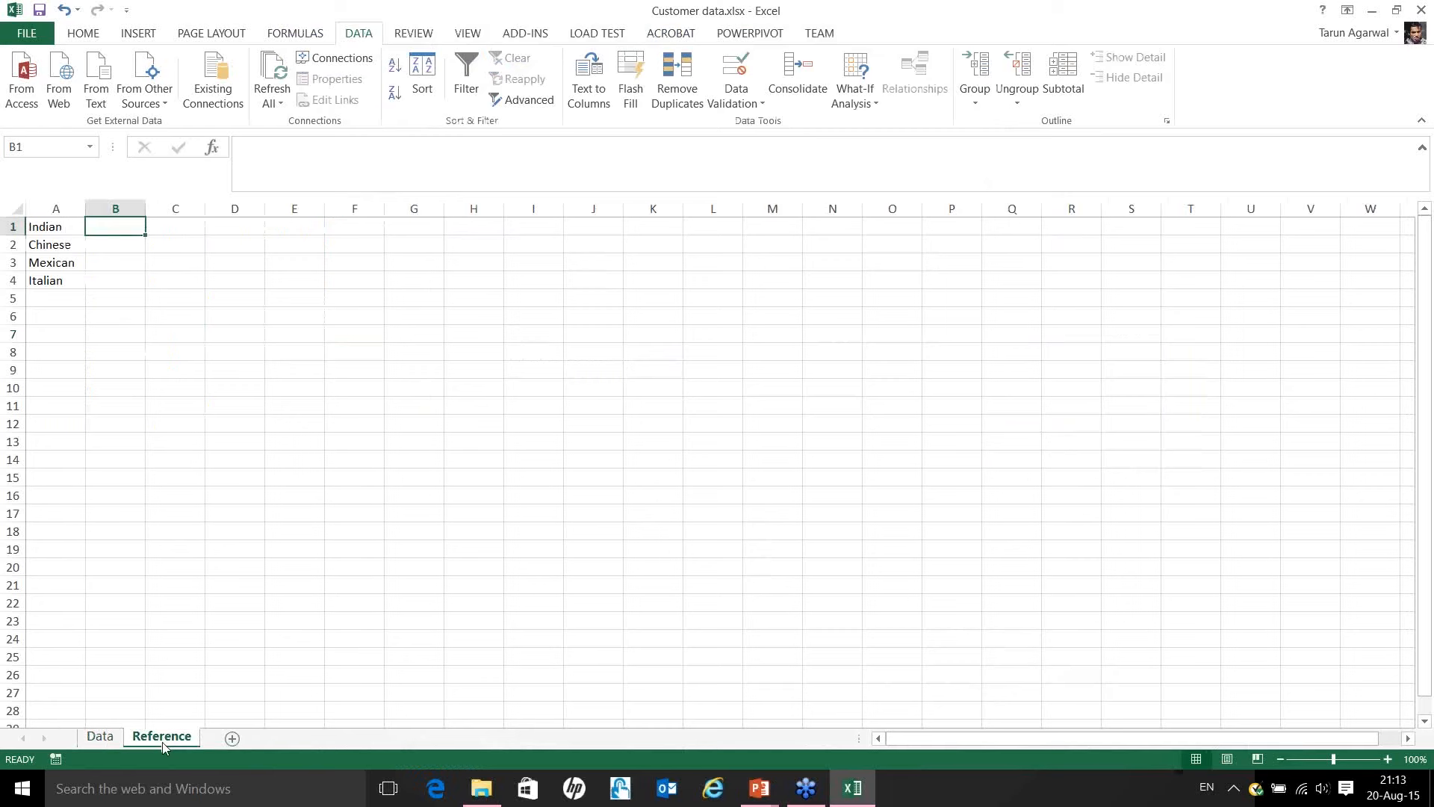
{"action": "key", "text": "Left"}
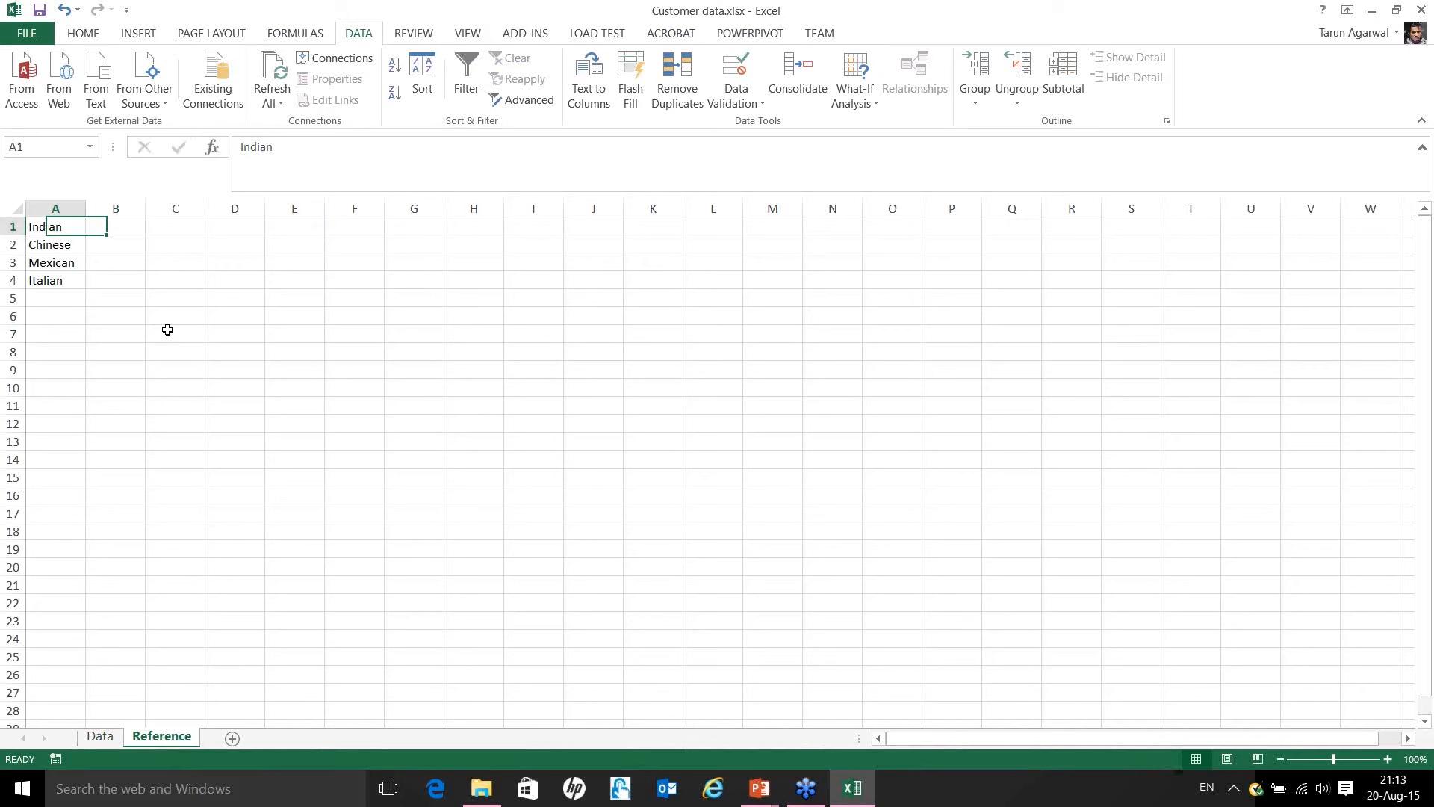
{"action": "key", "text": "ctrl+shift+Down"}
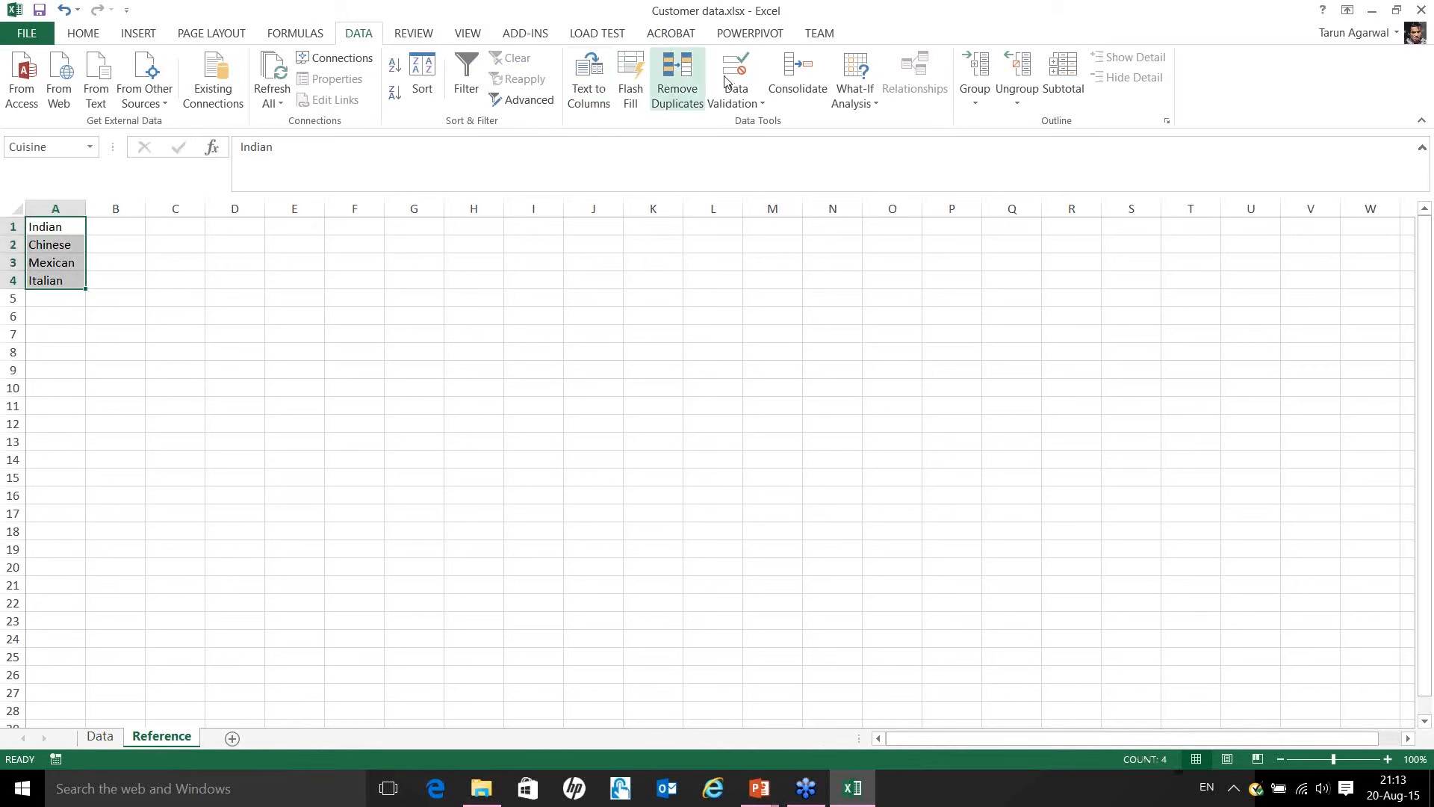
{"action": "left_click", "coordinate": [330, 37]}
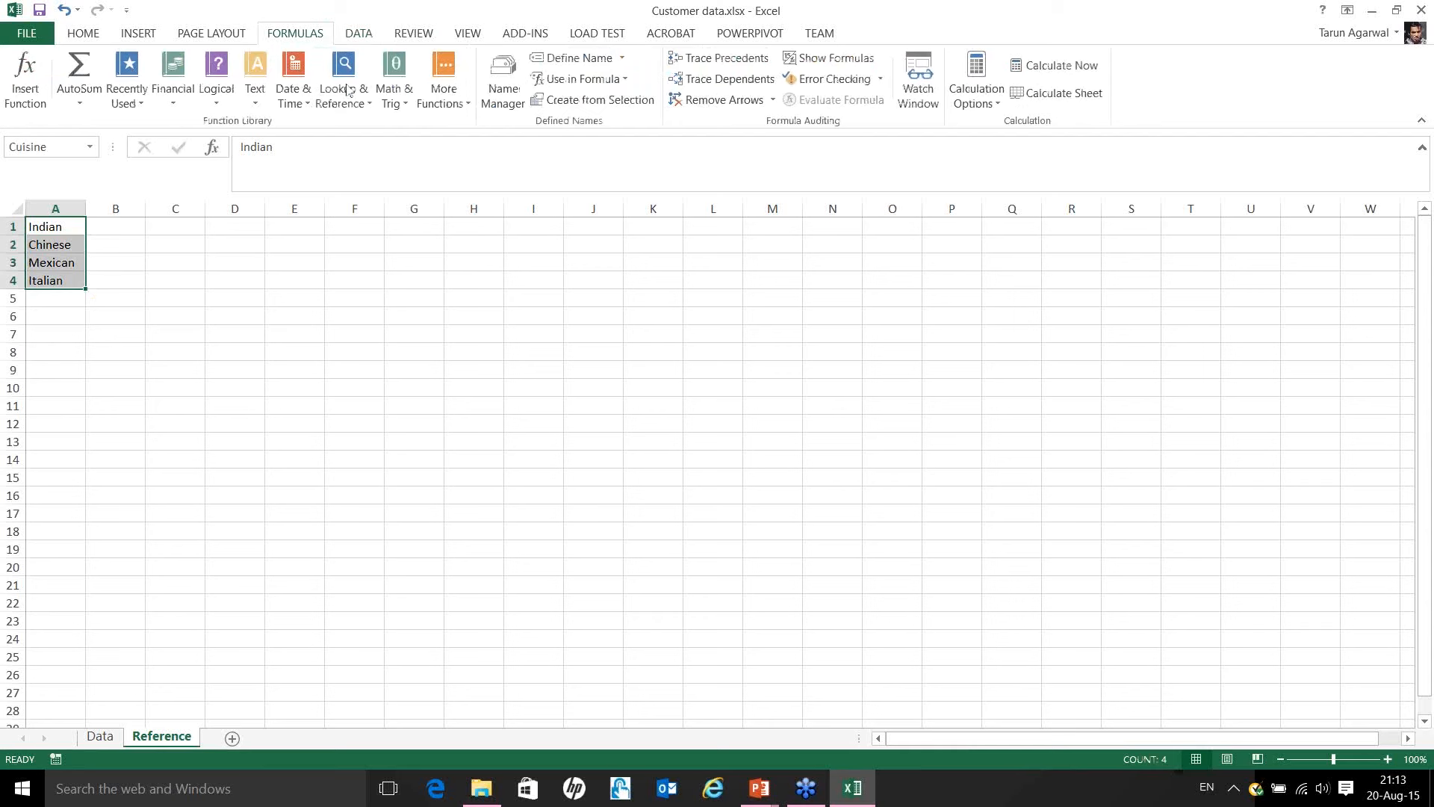
{"action": "left_click", "coordinate": [510, 102]}
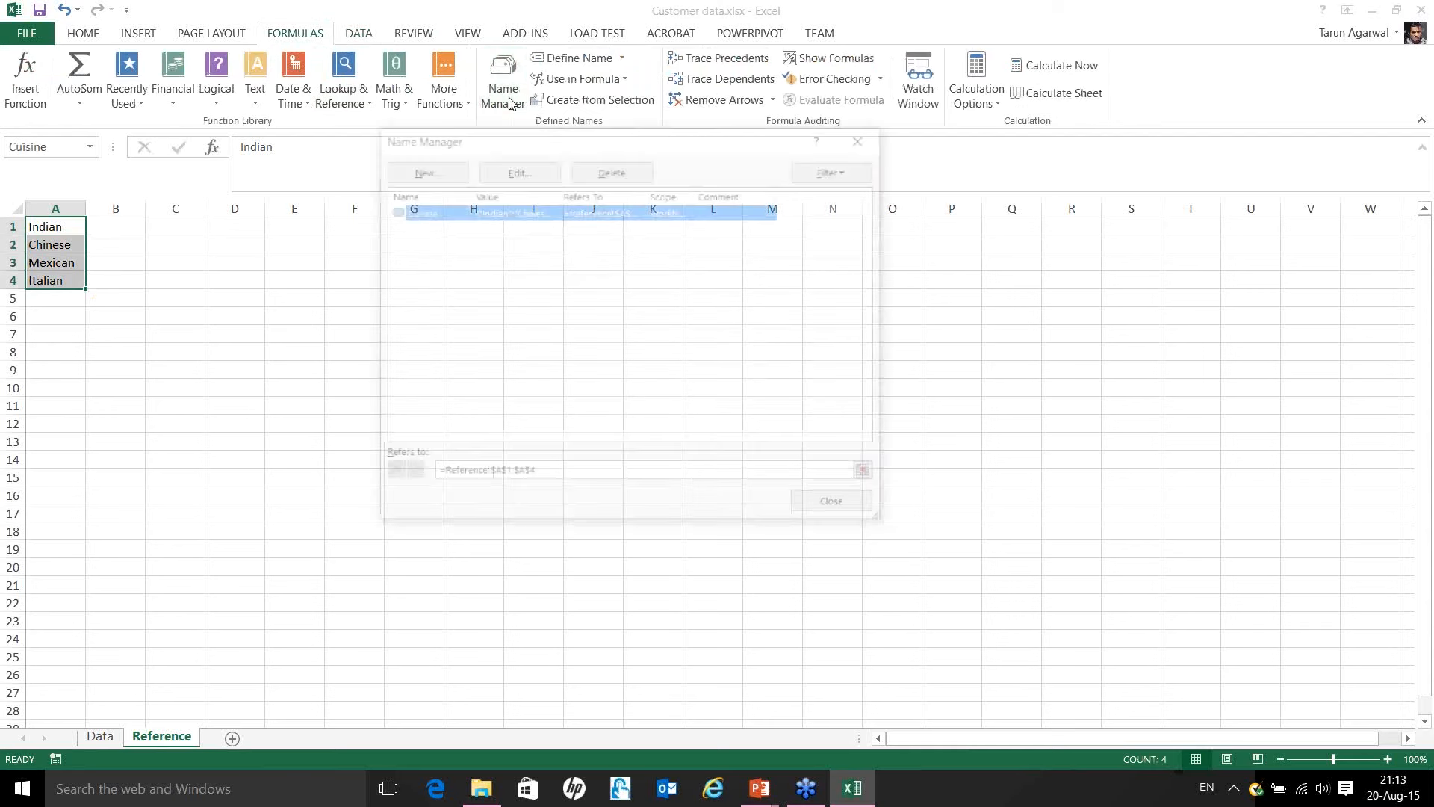
{"action": "left_click", "coordinate": [611, 169]}
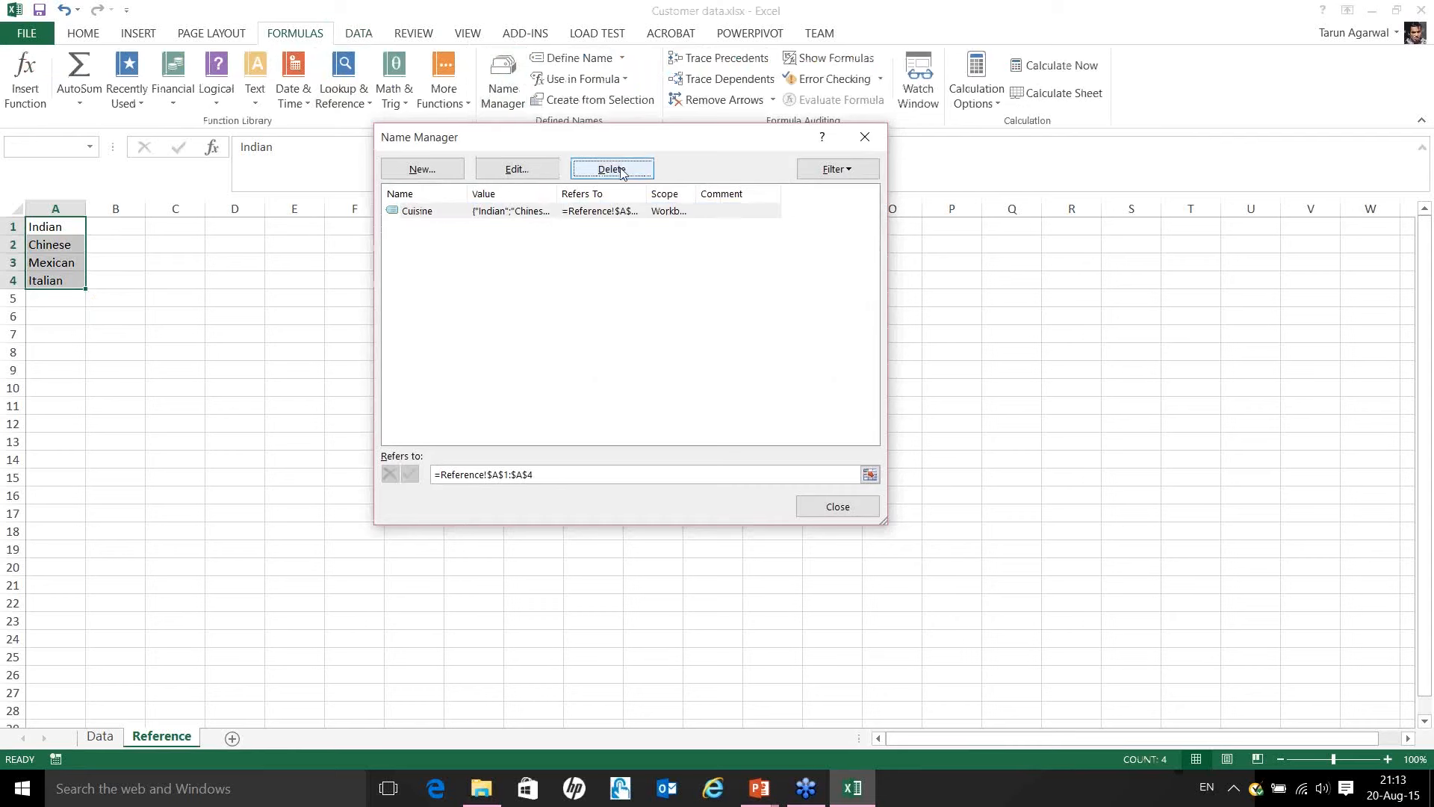
{"action": "left_click", "coordinate": [684, 440]}
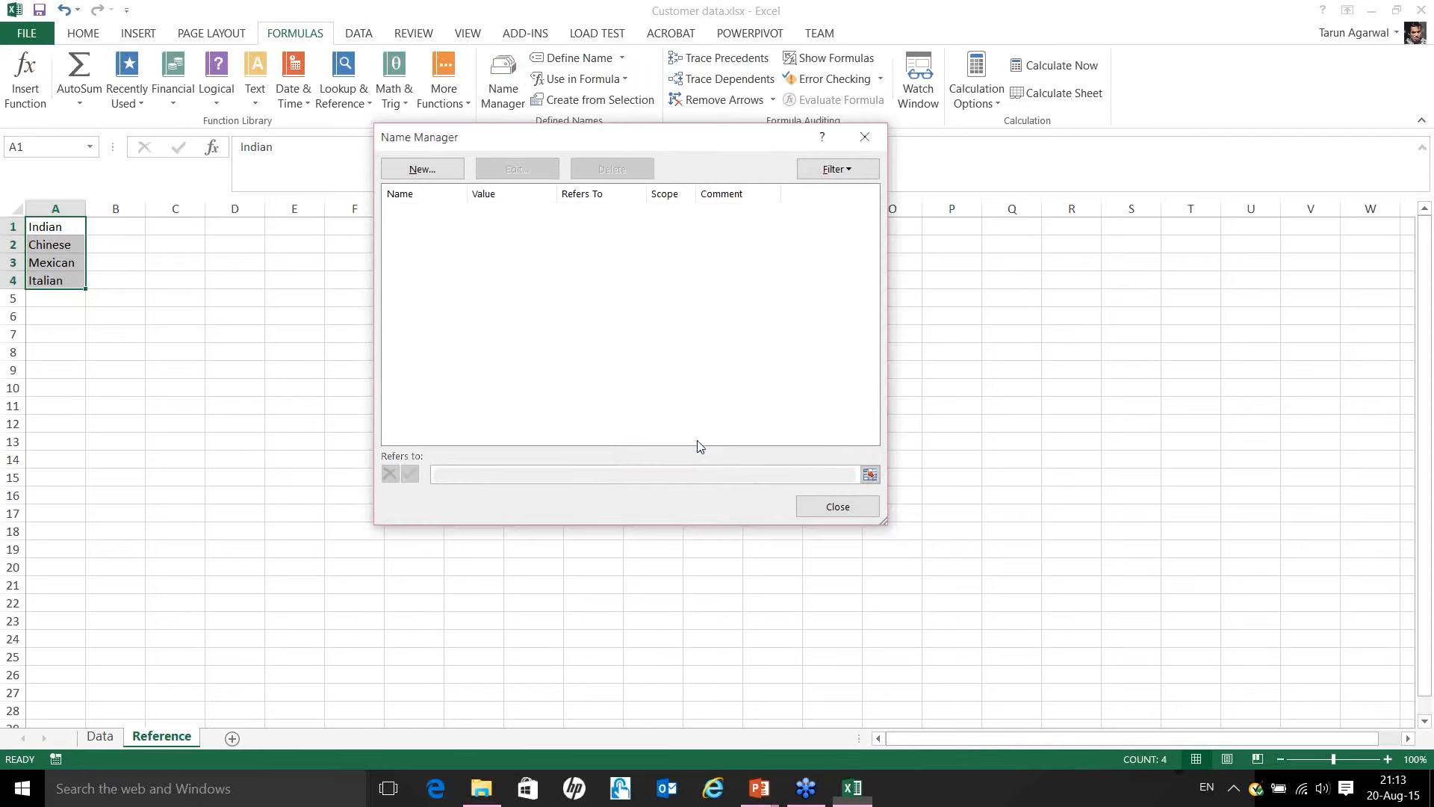
{"action": "left_click", "coordinate": [831, 508]}
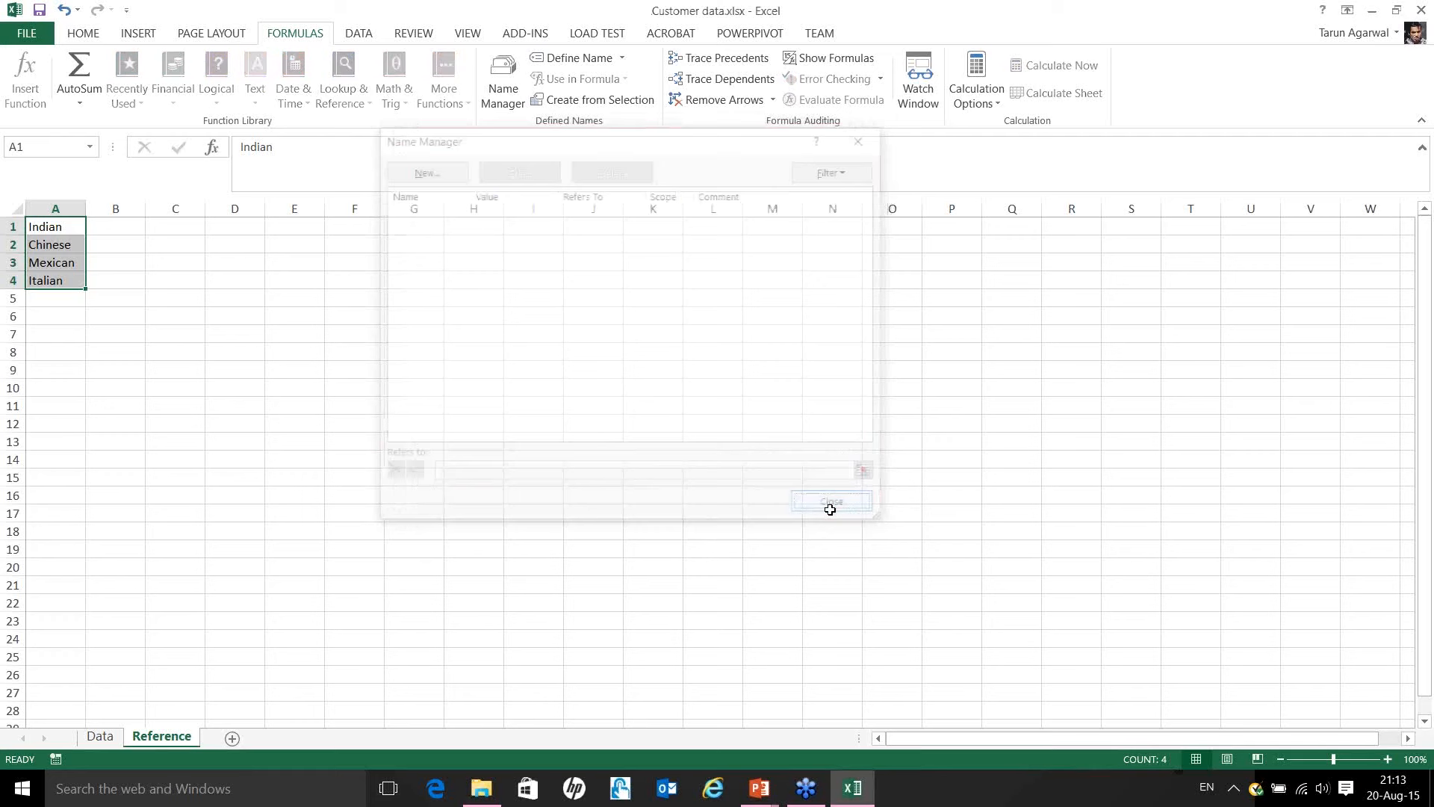
Format A1:A4 on the Reference sheet as a table without existing headers, using the blue gridded Light style, and select its header cell.
{"action": "left_click", "coordinate": [86, 35]}
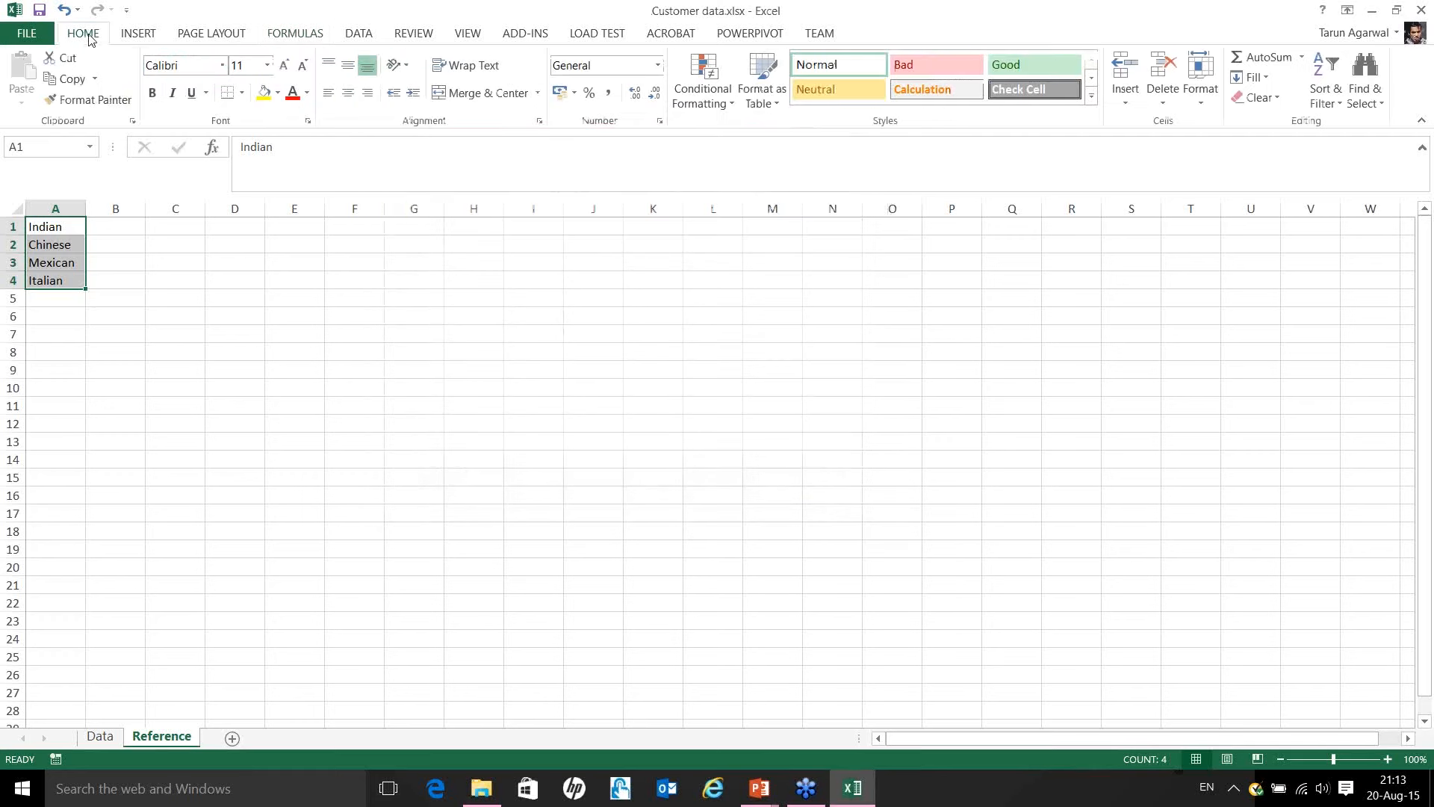
{"action": "left_click", "coordinate": [775, 110]}
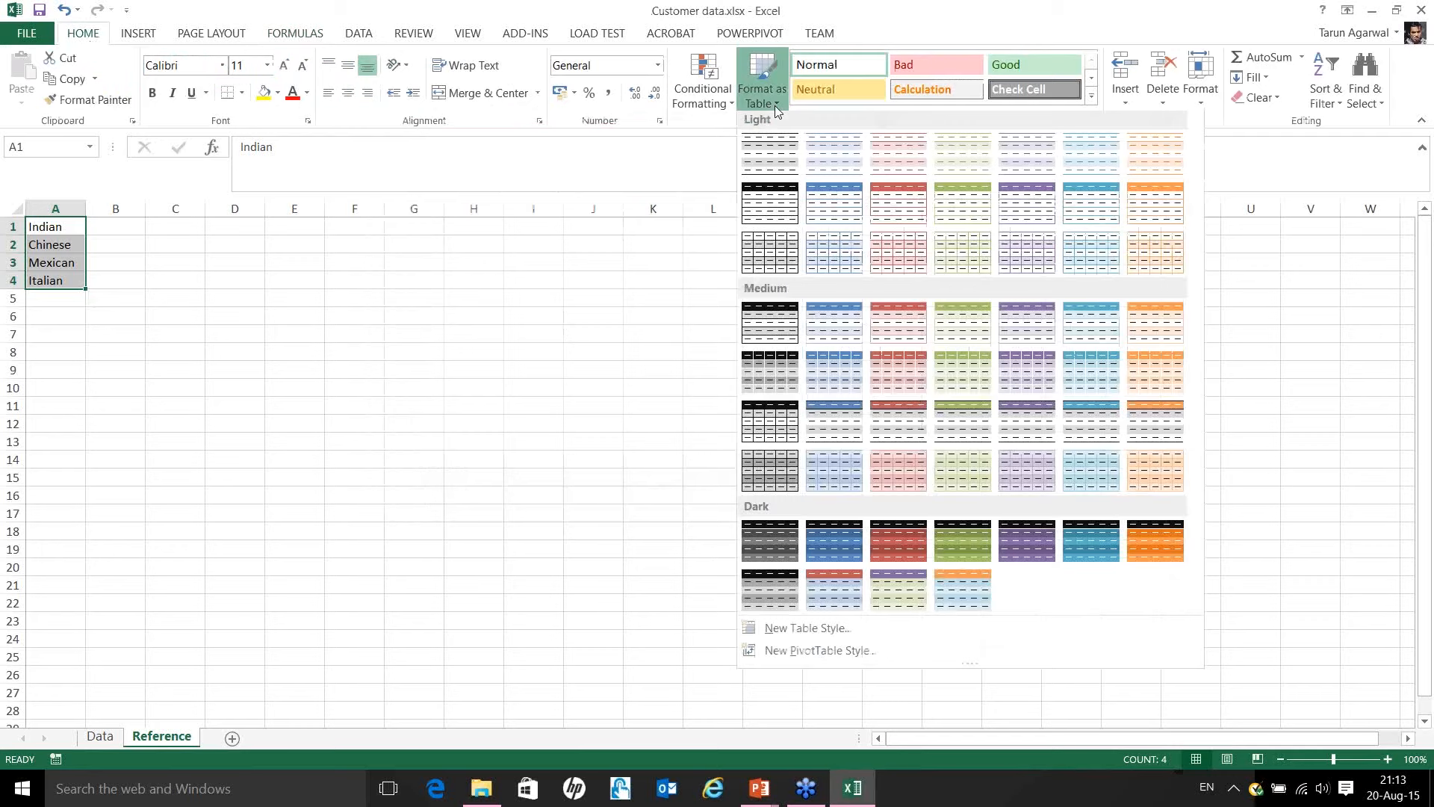
{"action": "left_click", "coordinate": [833, 251]}
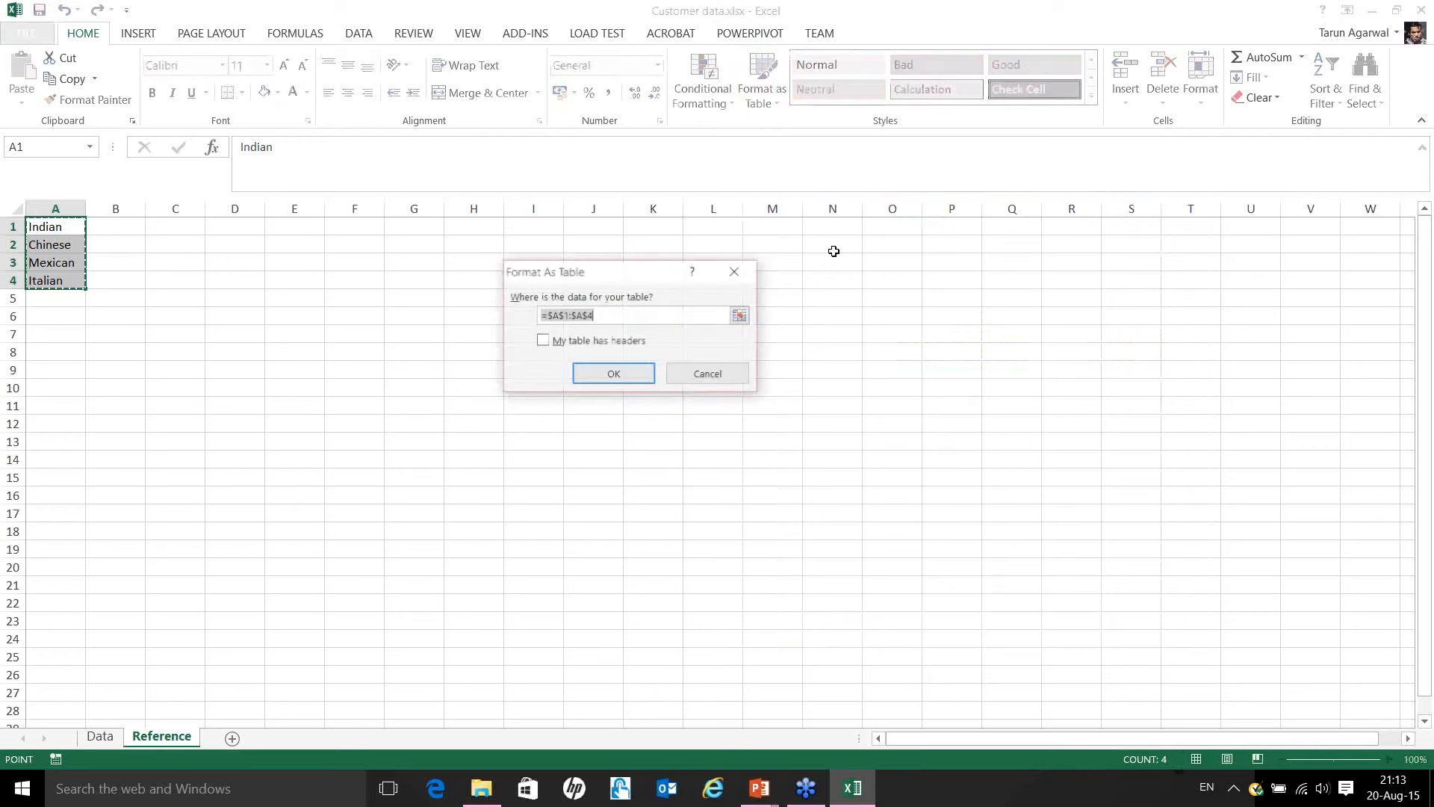
{"action": "left_click", "coordinate": [614, 375]}
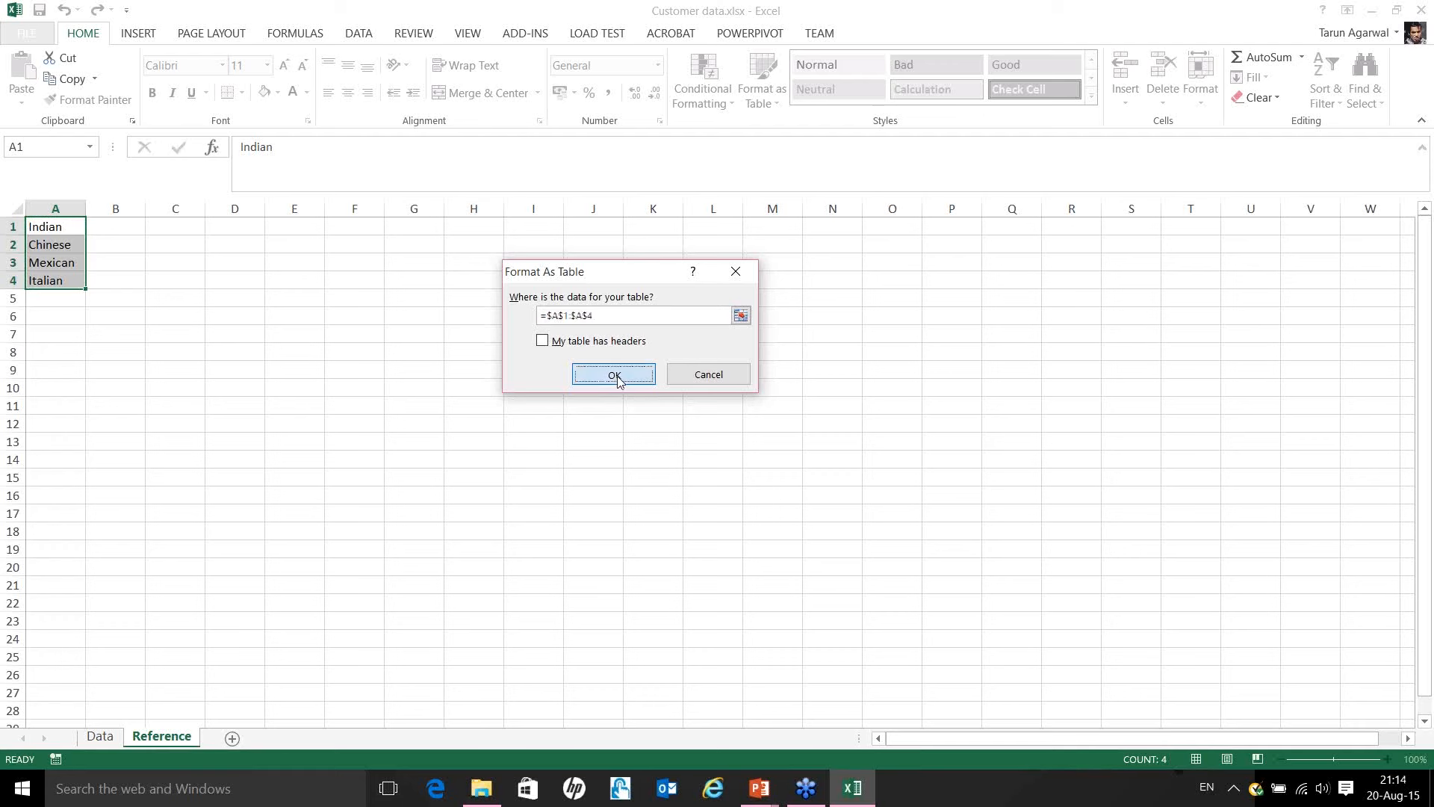
{"action": "left_click", "coordinate": [49, 228]}
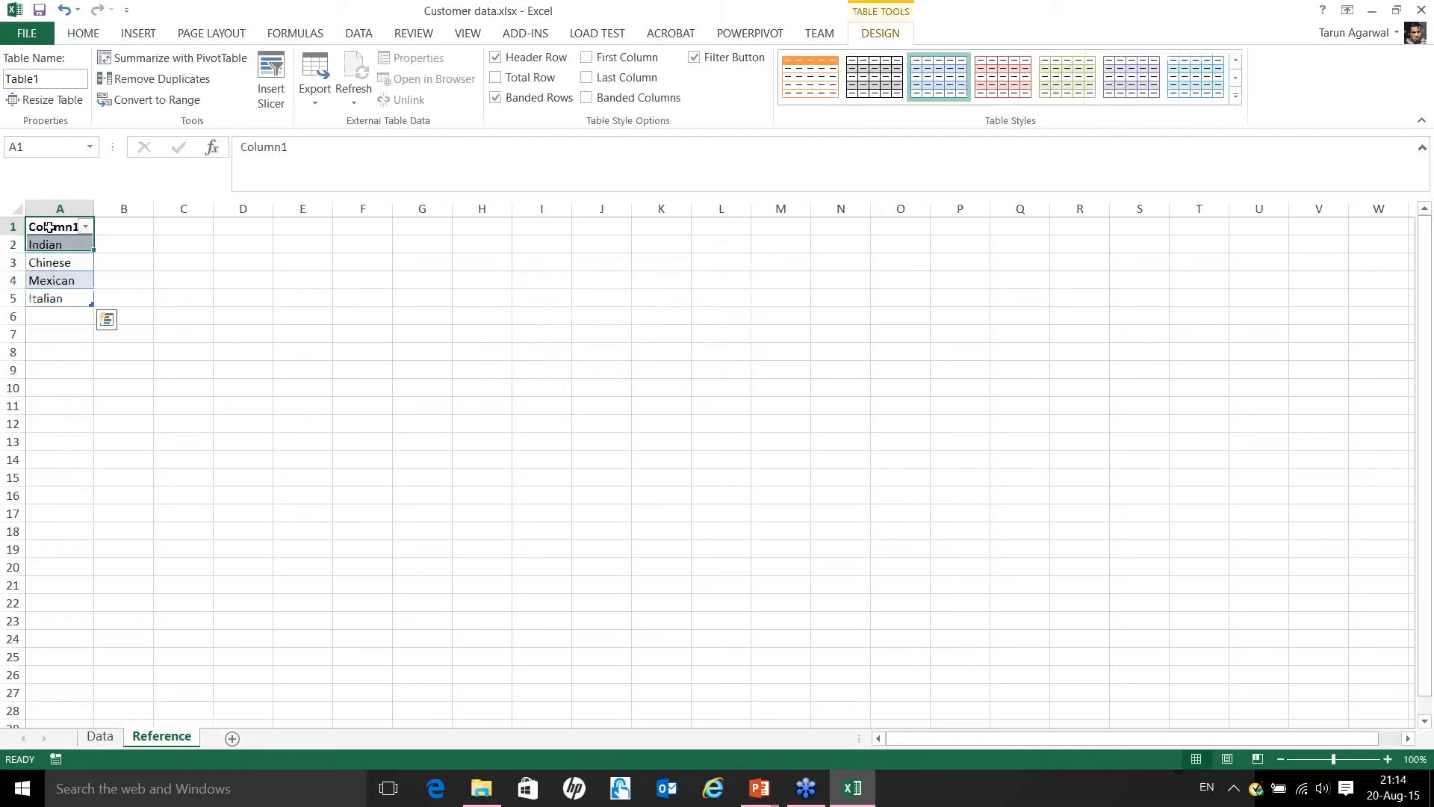
{"action": "left_click", "coordinate": [59, 241]}
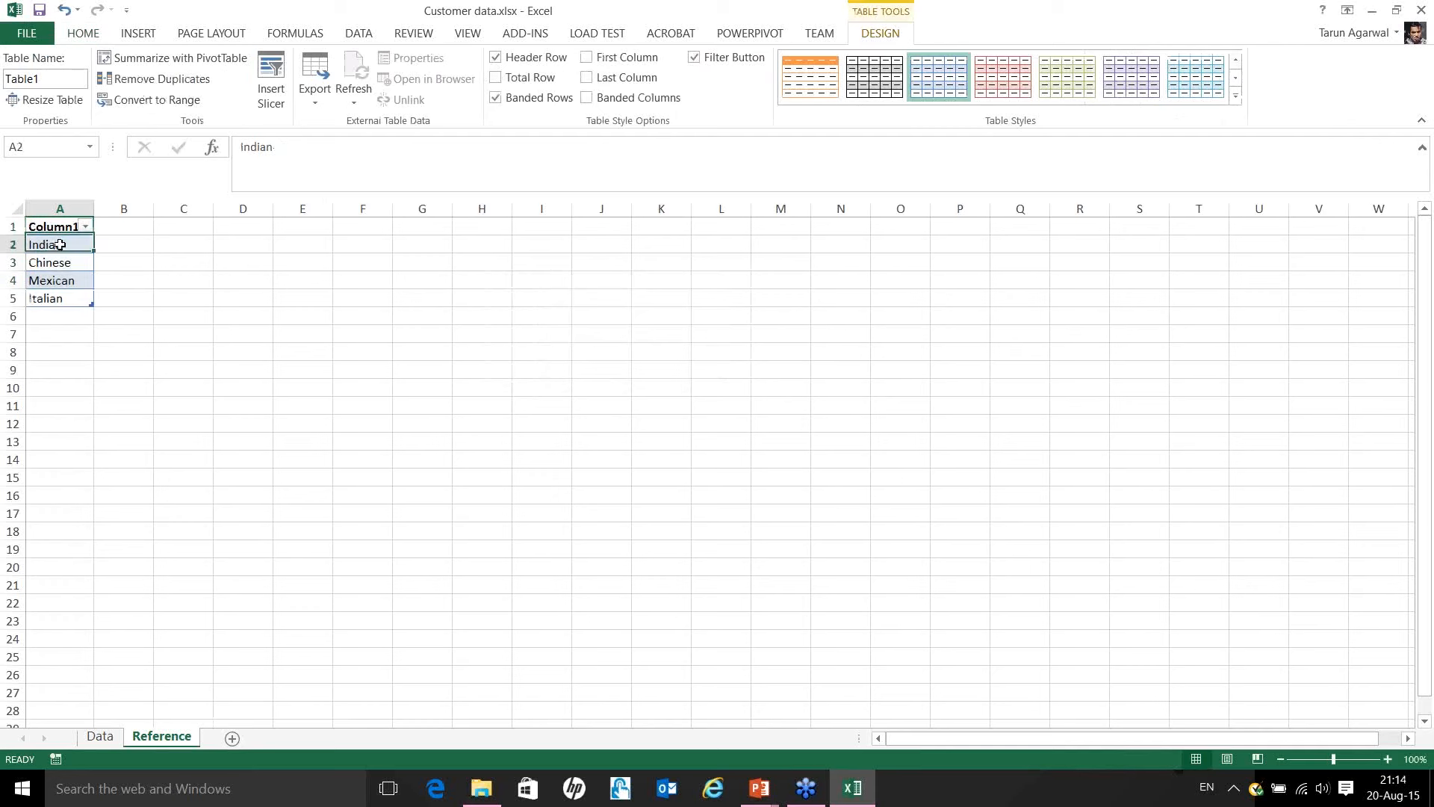
{"action": "left_click", "coordinate": [60, 224]}
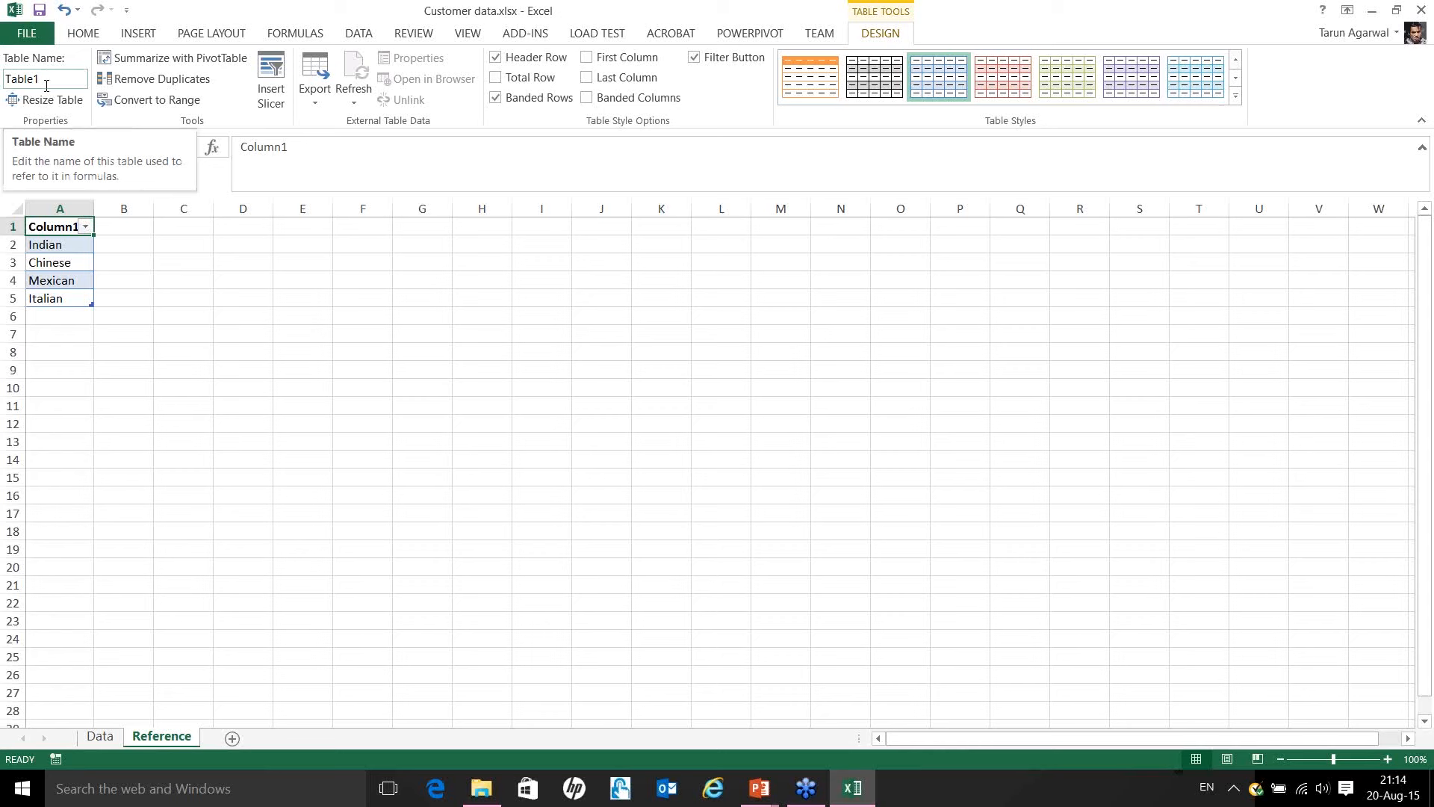
Open the data validation settings for D2:D13 on the Data sheet and clear the list source.
{"action": "left_click", "coordinate": [100, 736]}
{"action": "left_click", "coordinate": [365, 35]}
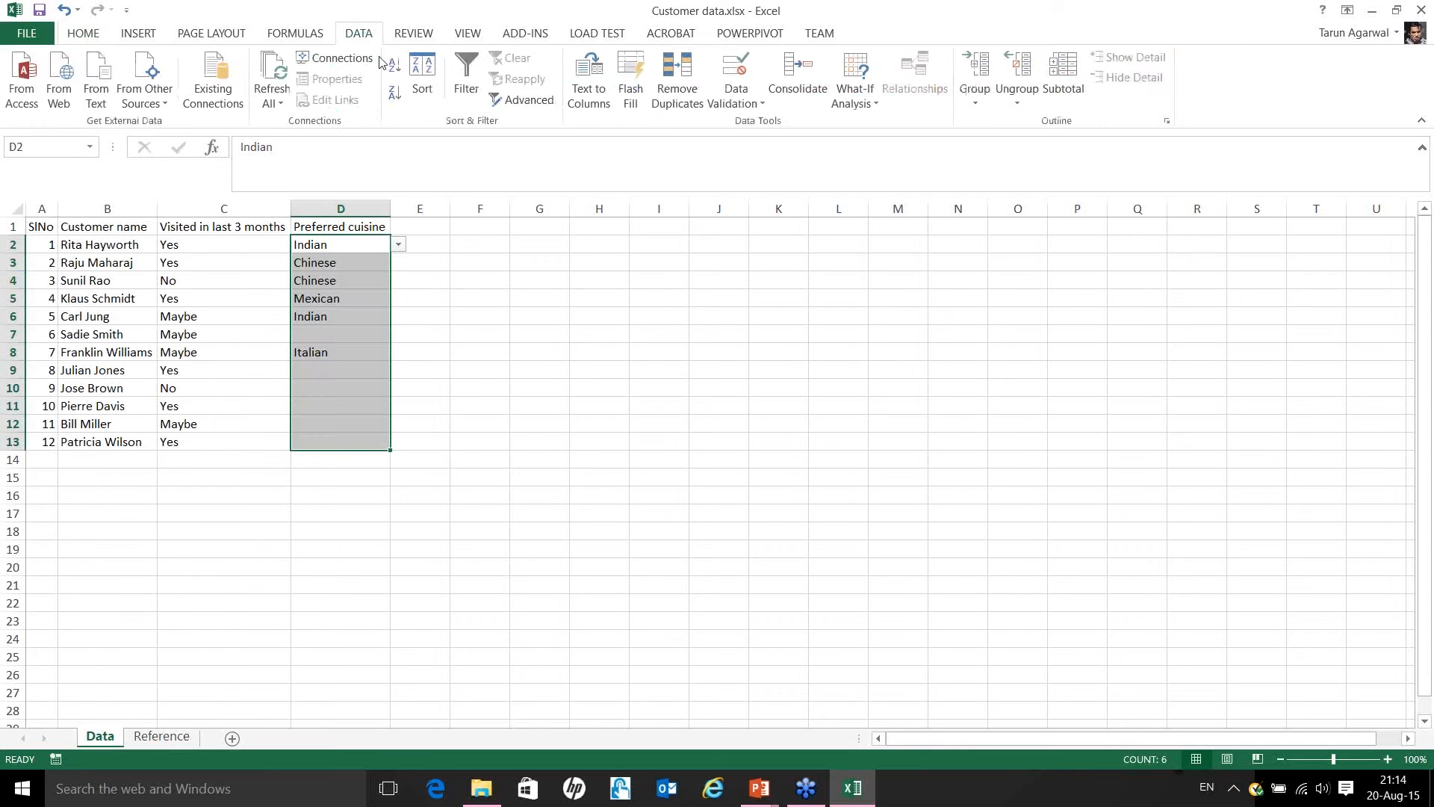
{"action": "left_click", "coordinate": [741, 64]}
{"action": "left_click_drag", "start_coordinate": [486, 359], "coordinate": [425, 357]}
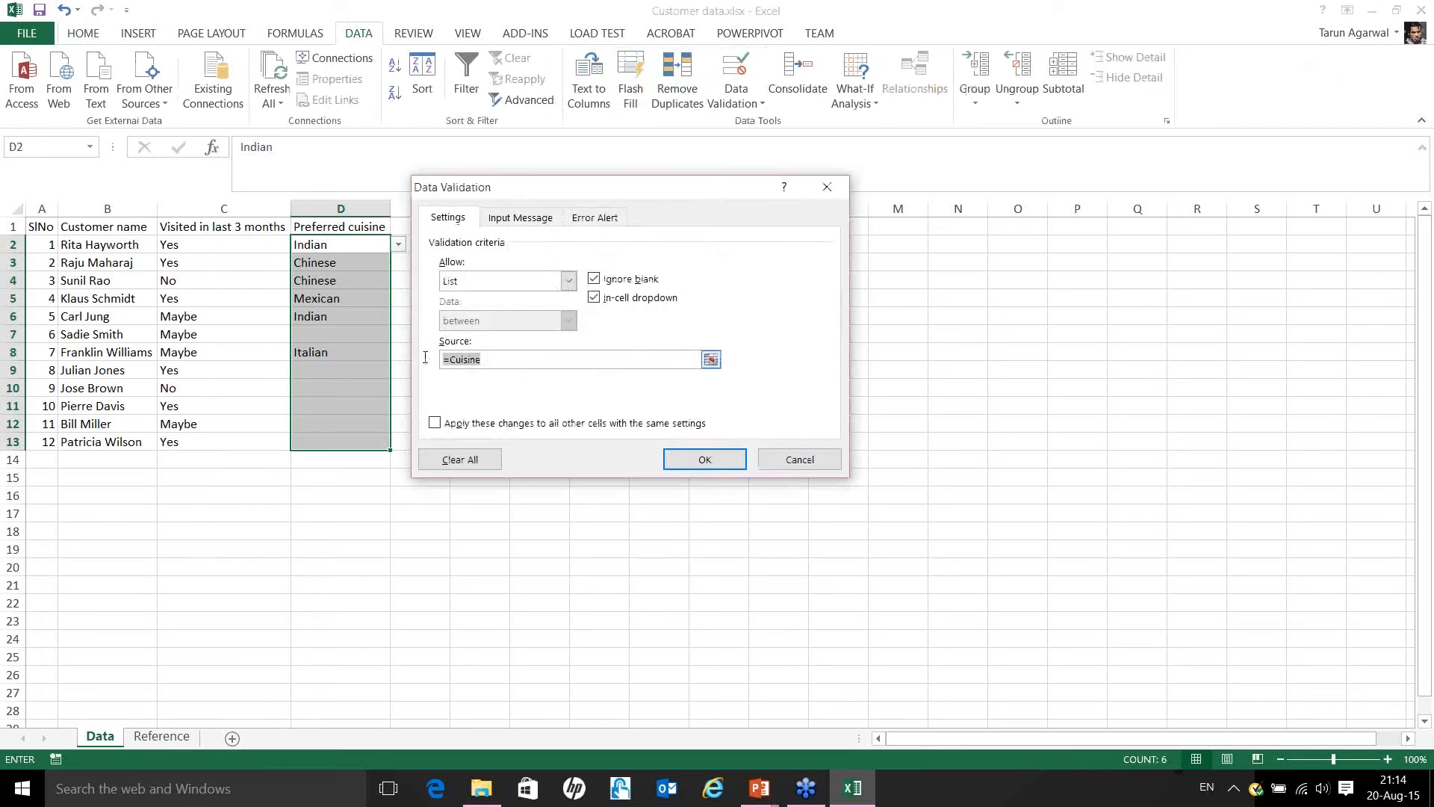
{"action": "key", "text": "BackSpace"}
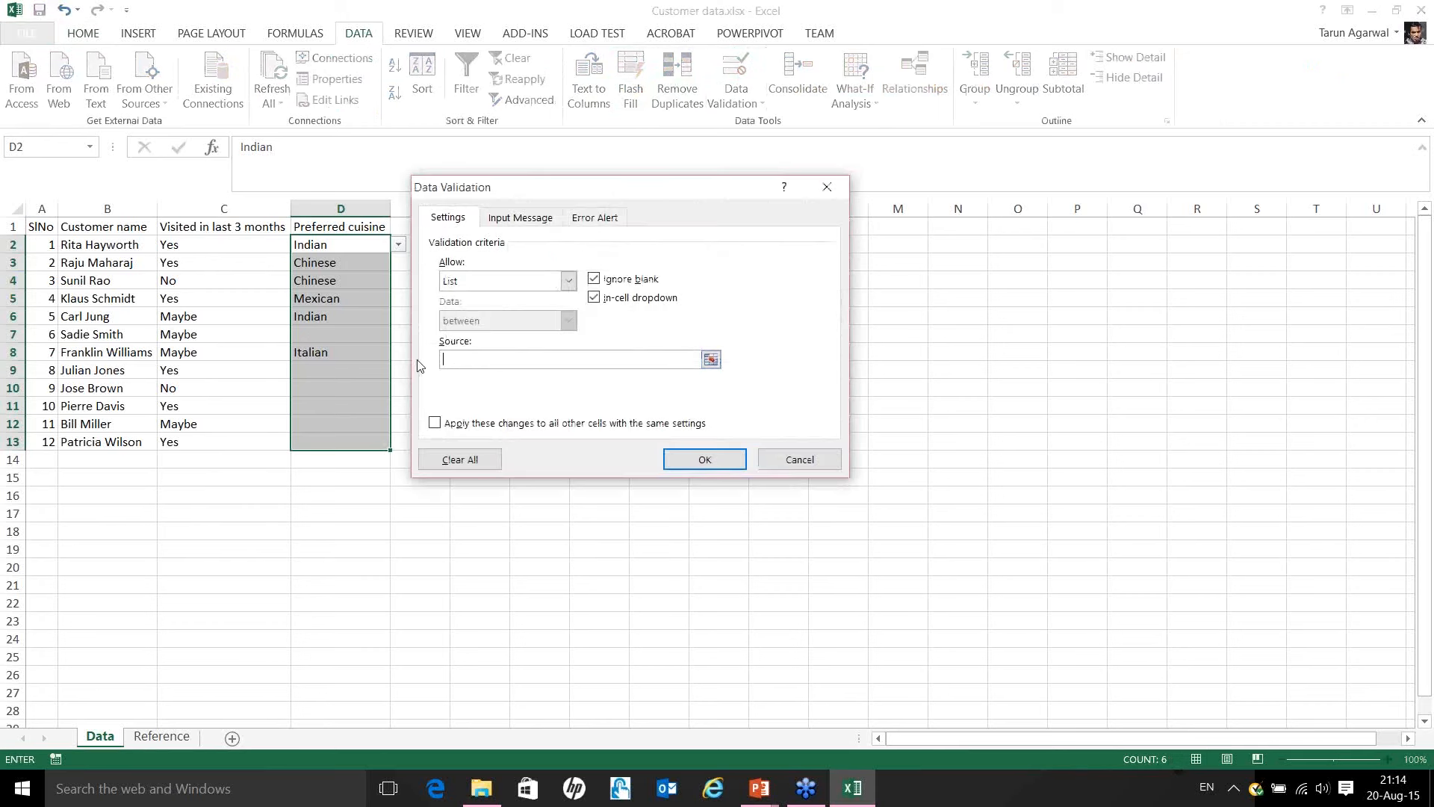
Try the Reference sheet's table cells A2:A5 and the range A1:A5 including the header as the validation list source.
{"action": "left_click", "coordinate": [711, 361]}
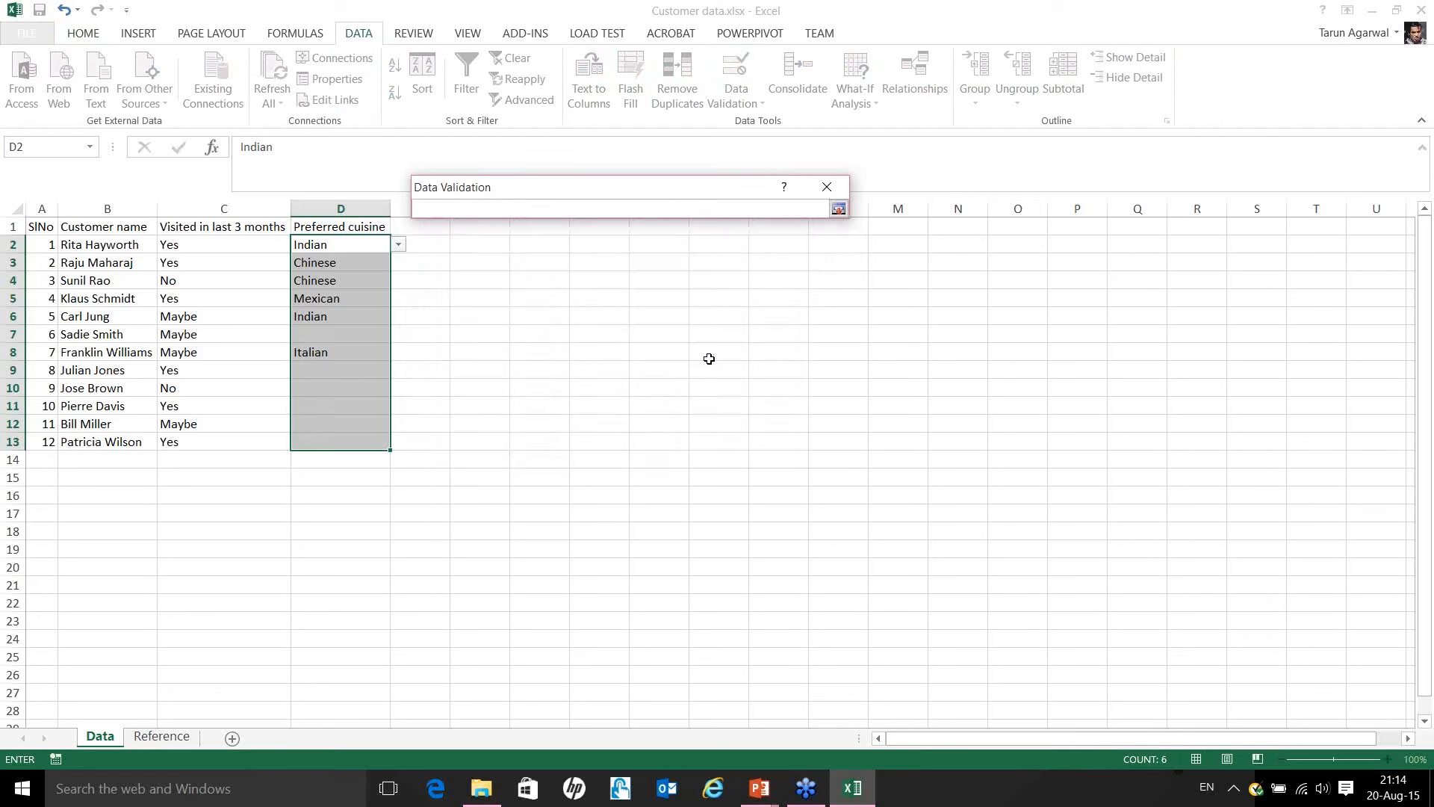
{"action": "left_click", "coordinate": [838, 209]}
{"action": "left_click", "coordinate": [162, 738]}
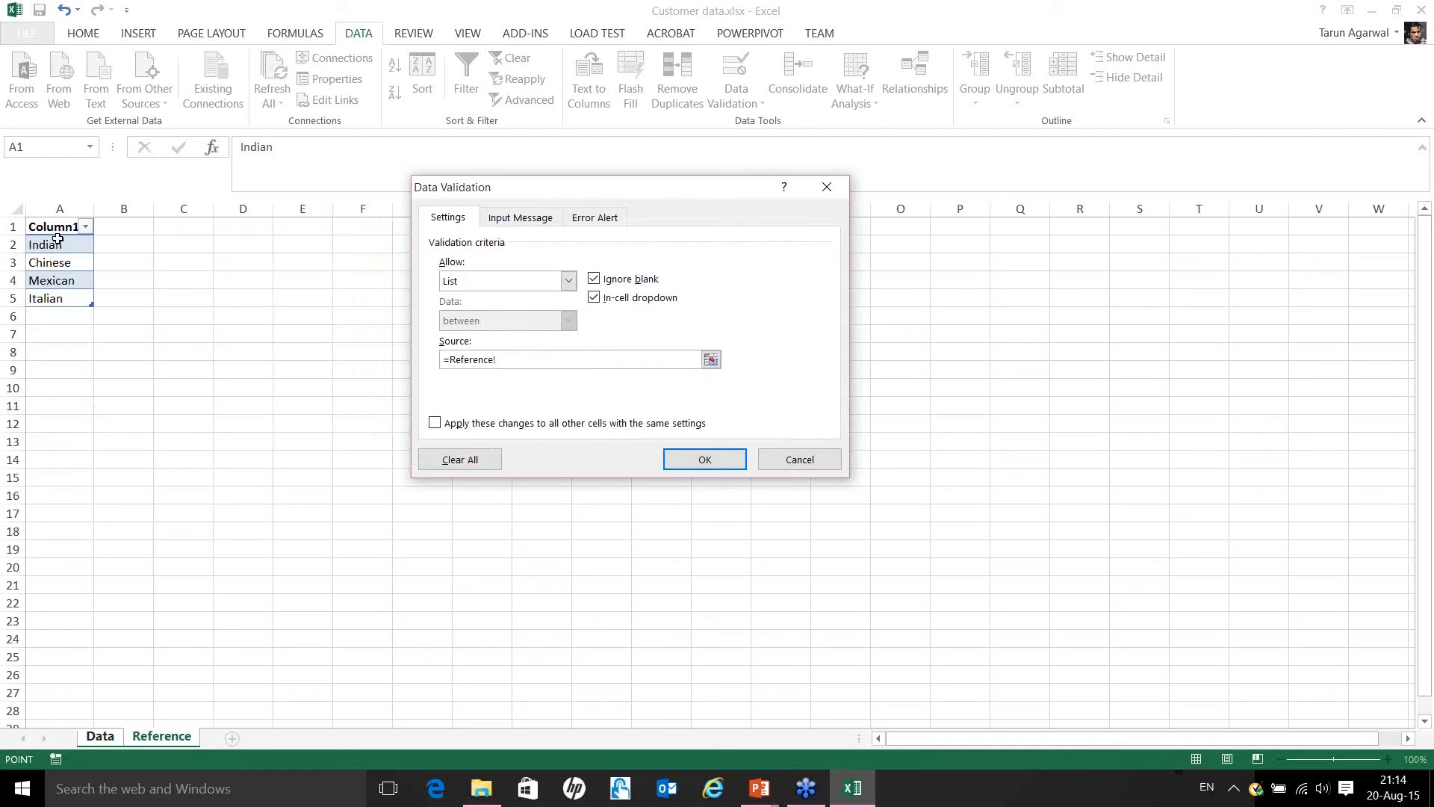
{"action": "left_click", "coordinate": [57, 242]}
{"action": "left_click_drag", "start_coordinate": [58, 243], "coordinate": [56, 296]}
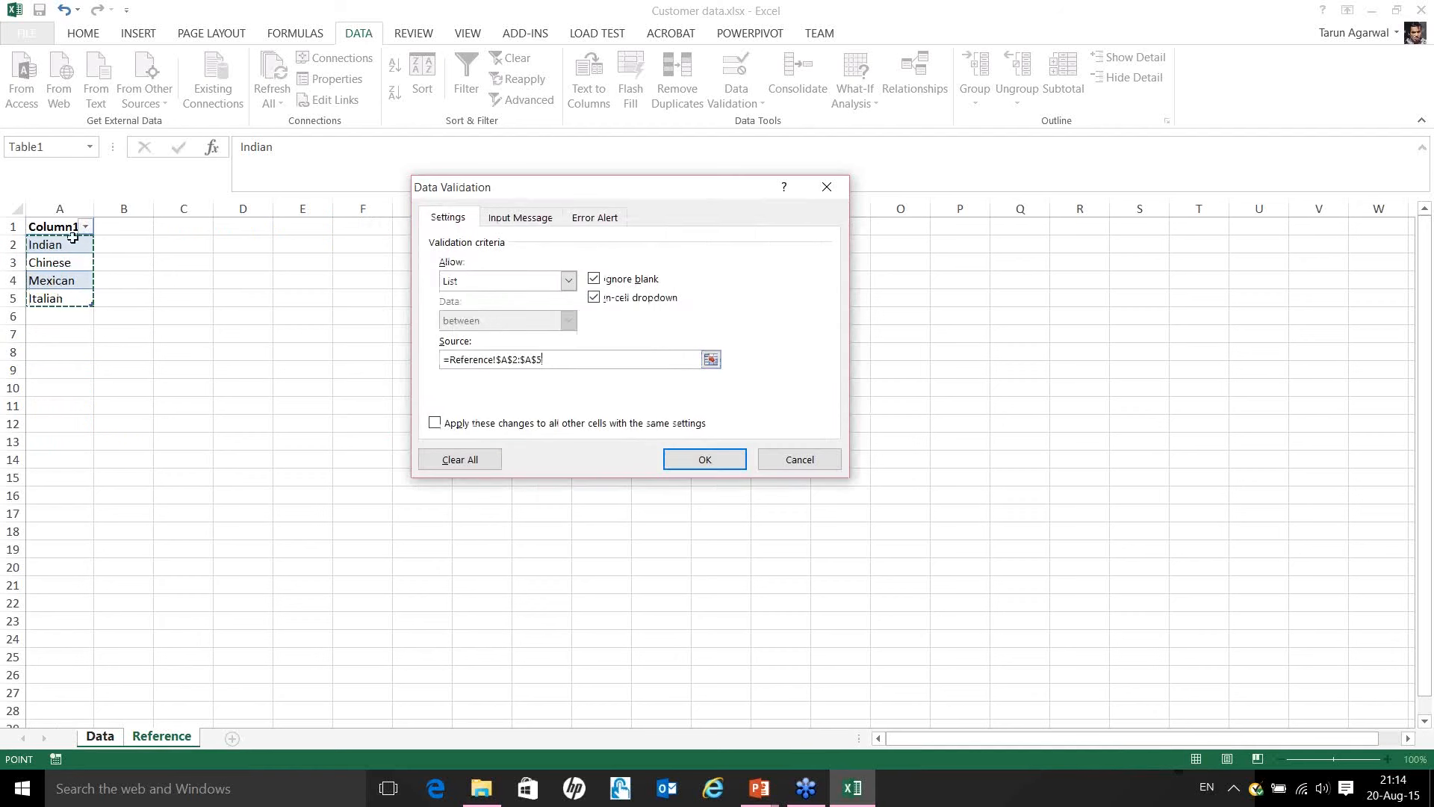
{"action": "left_click_drag", "start_coordinate": [66, 228], "coordinate": [70, 299]}
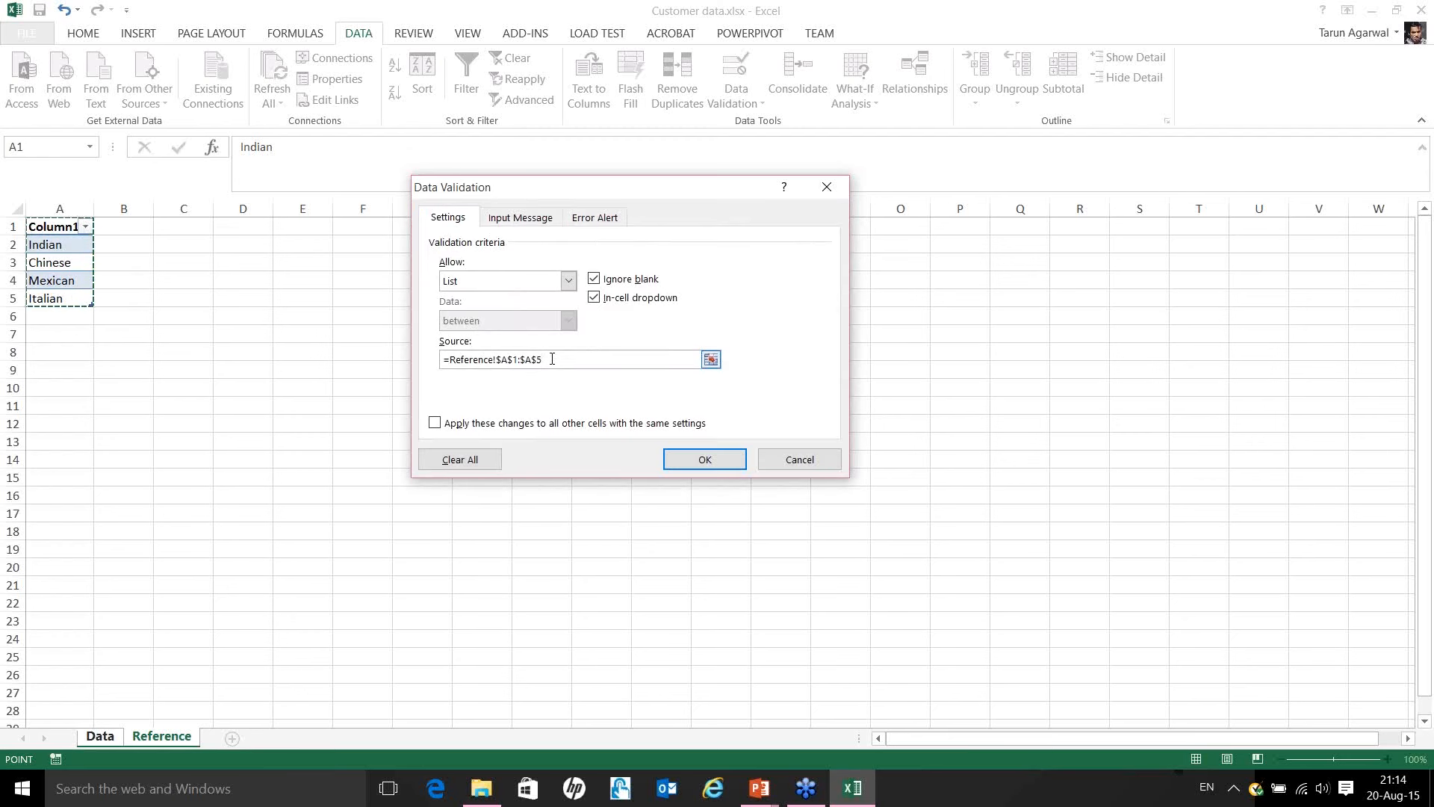
Try to use =Table1 as the validation list source for D2:D13, and cancel the data validation settings.
{"action": "left_click_drag", "start_coordinate": [552, 359], "coordinate": [426, 368]}
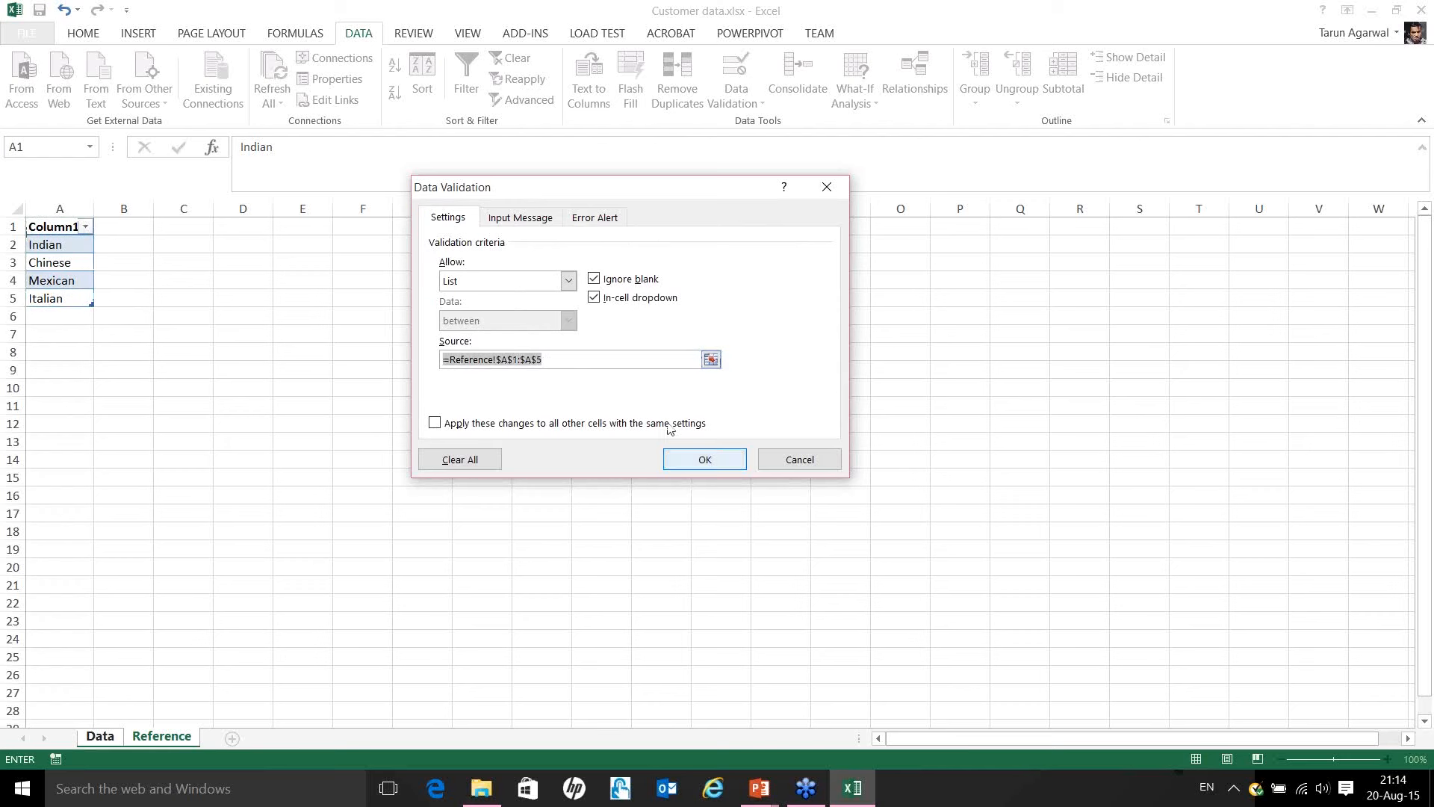
{"action": "left_click", "coordinate": [710, 360]}
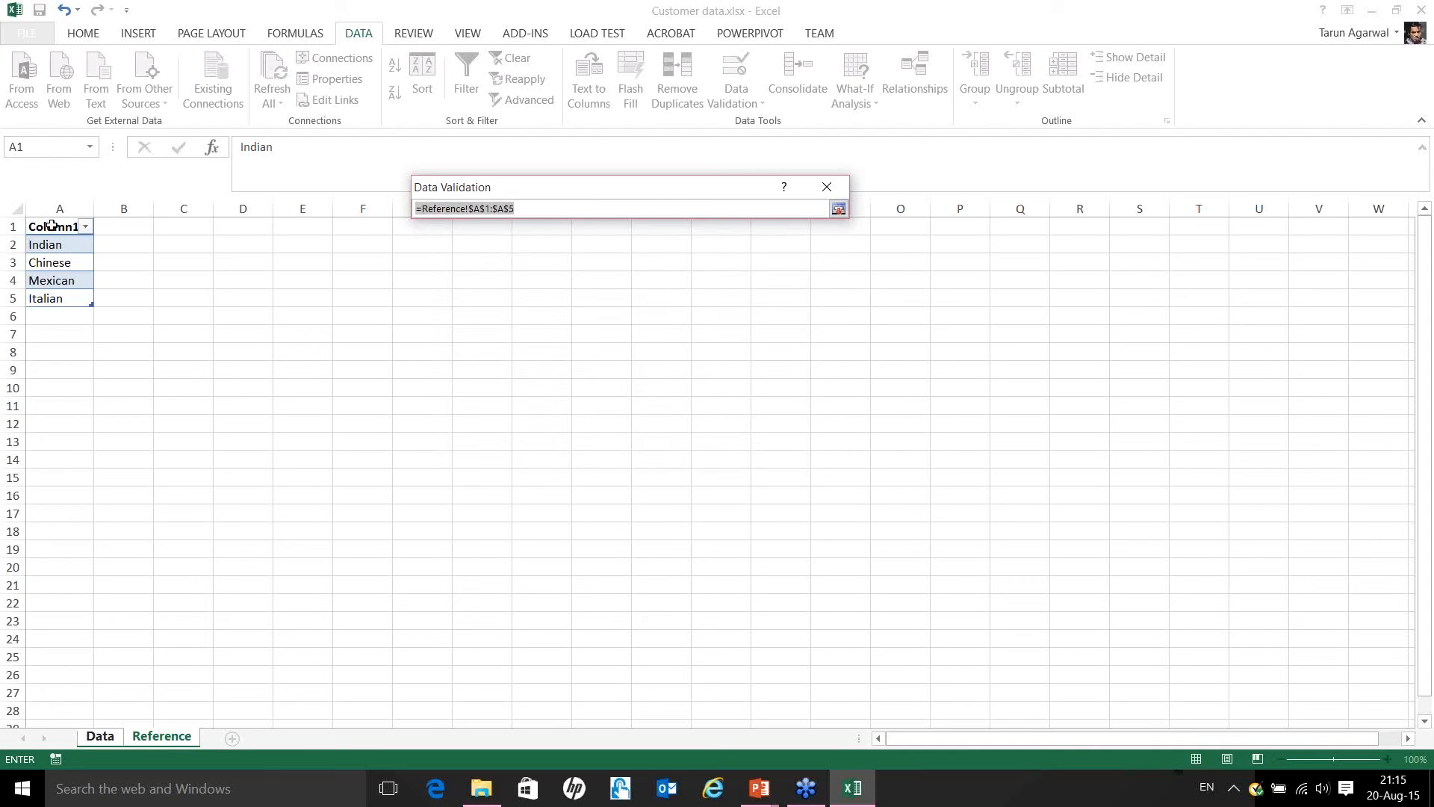
{"action": "type", "text": "=Table1"}
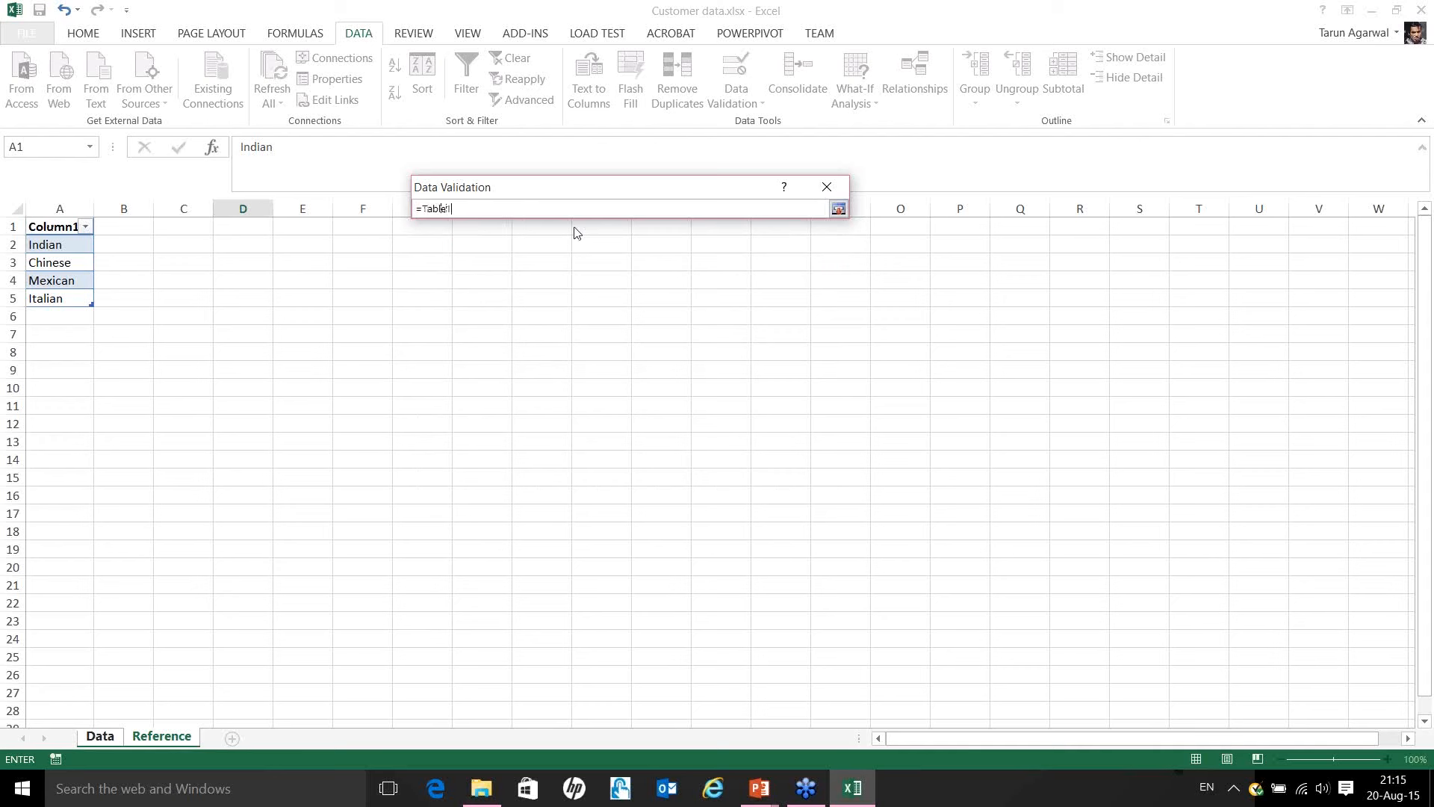
{"action": "left_click", "coordinate": [838, 210]}
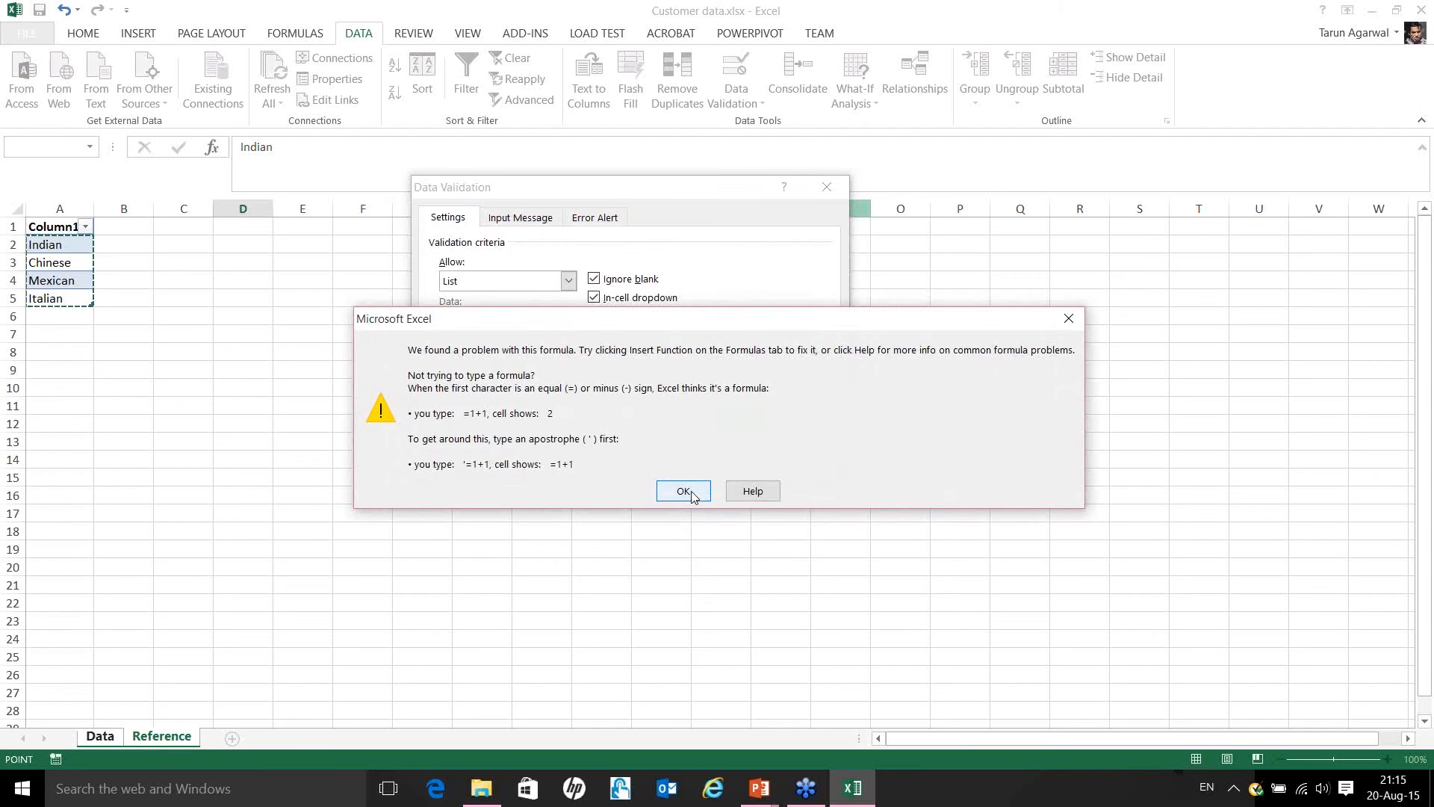
{"action": "left_click", "coordinate": [683, 490]}
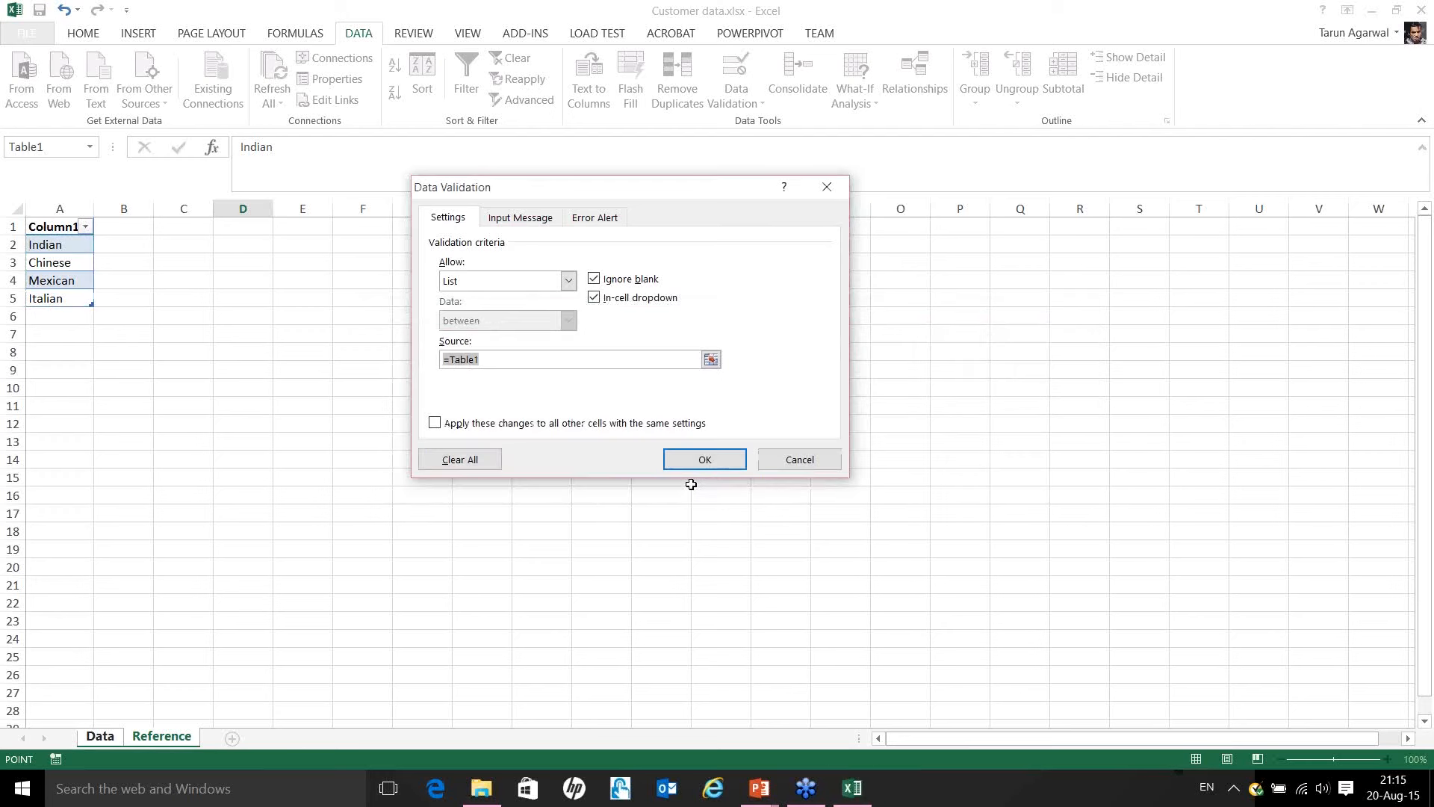
{"action": "left_click", "coordinate": [703, 462]}
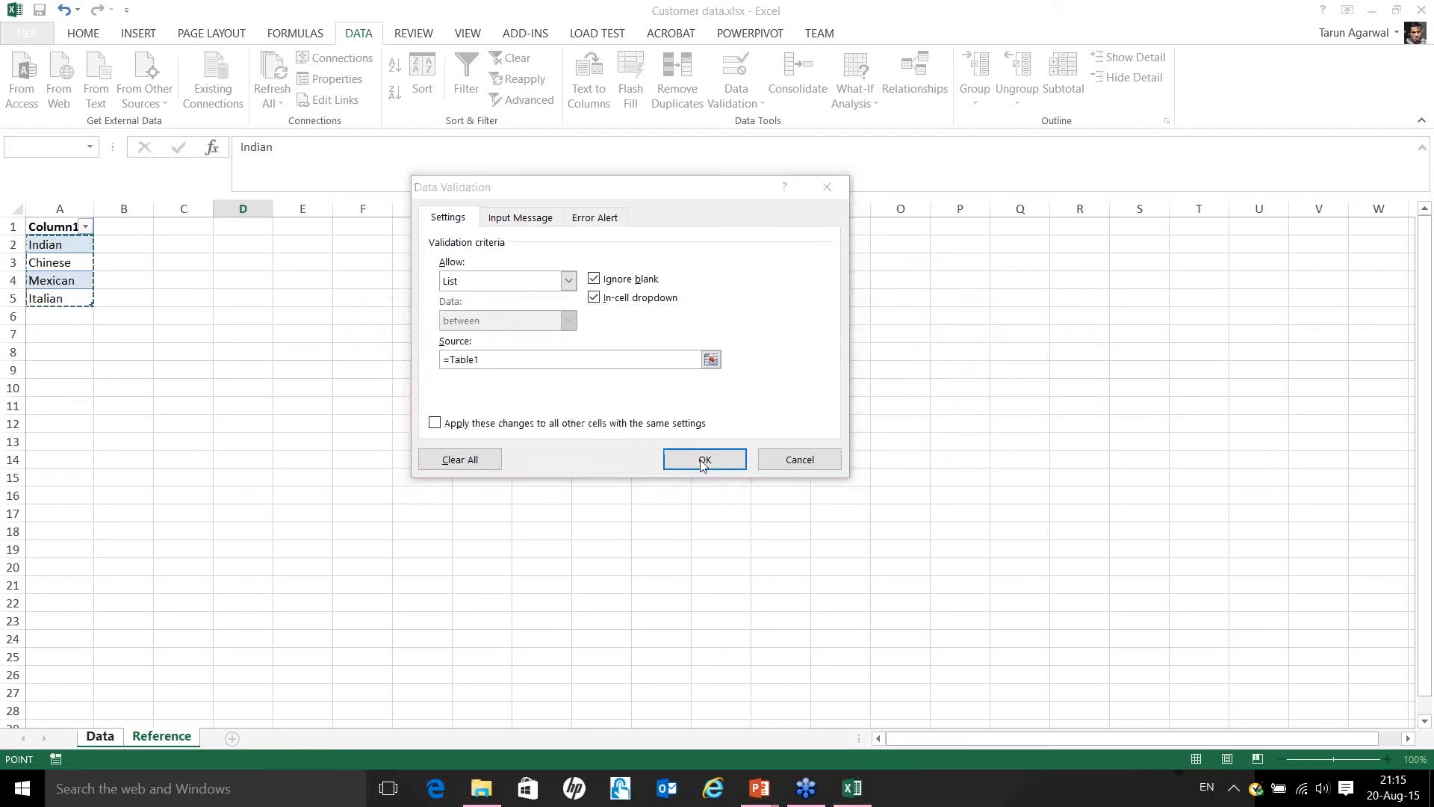
{"action": "left_click", "coordinate": [683, 491]}
{"action": "left_click", "coordinate": [793, 463]}
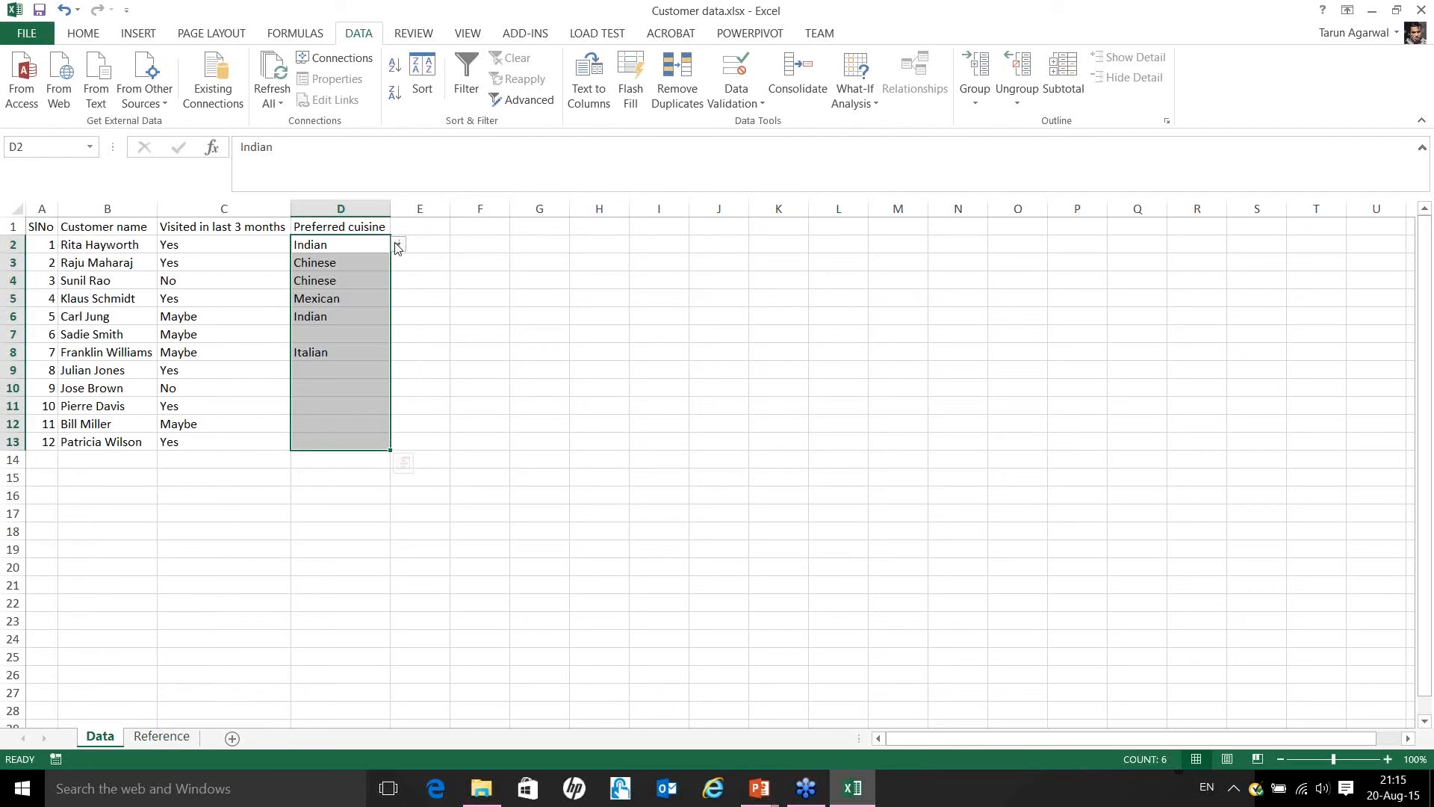
Check the drop-down in cell D2 and inspect the list source in its data validation settings without changing it.
{"action": "left_click", "coordinate": [394, 243]}
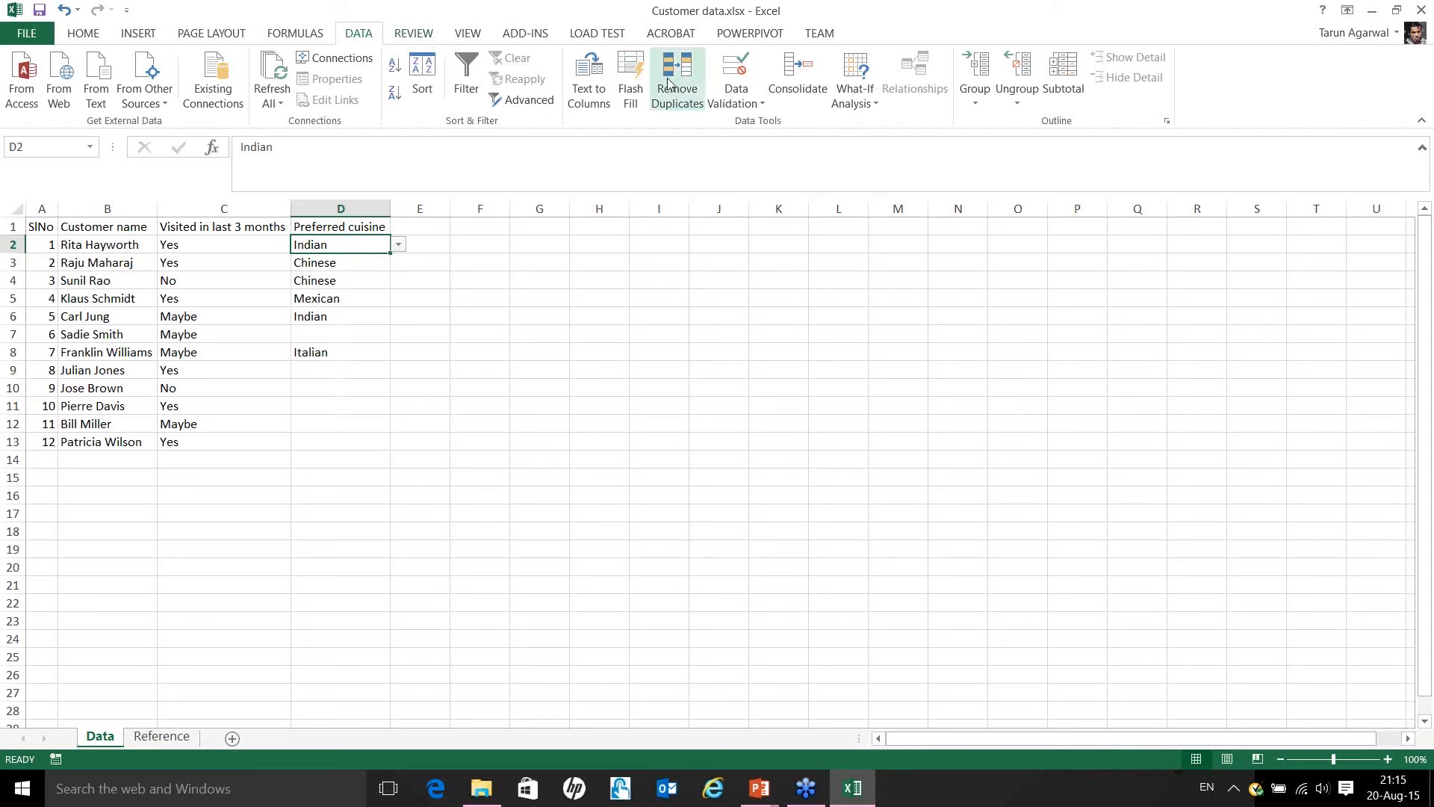
{"action": "left_click", "coordinate": [736, 67]}
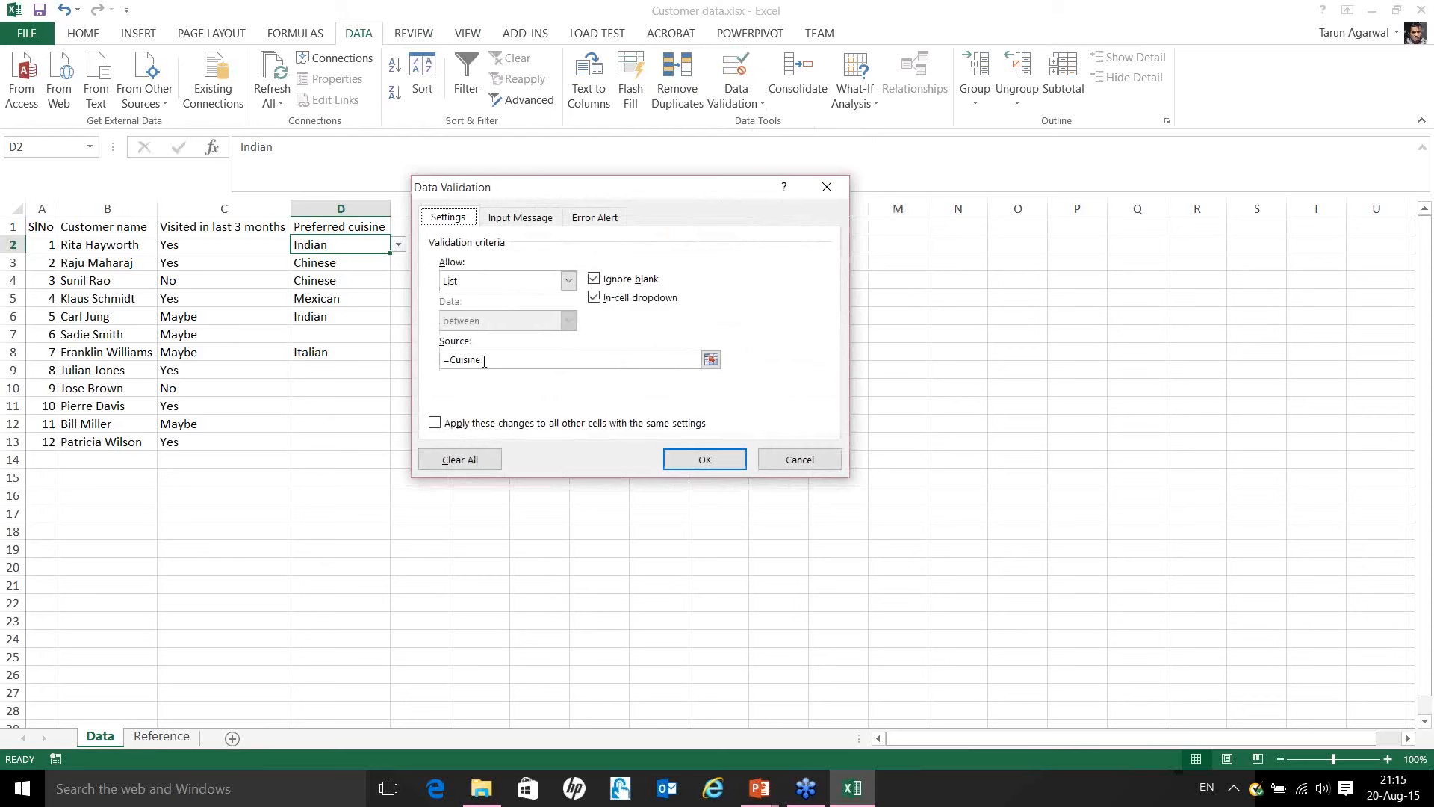
{"action": "left_click", "coordinate": [797, 459]}
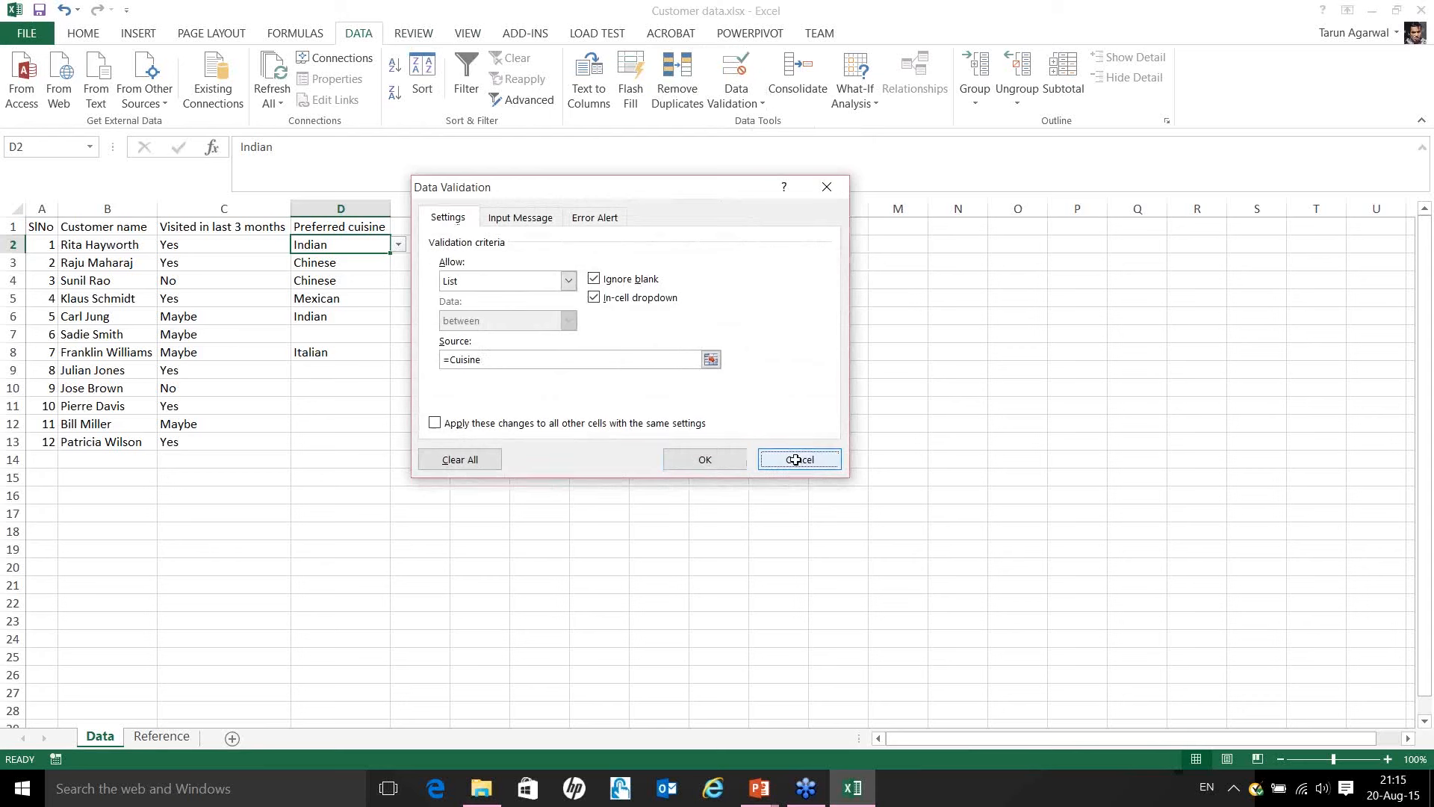
Name the table cells A2:A5 on the Reference sheet Cuisine.
{"action": "left_click", "coordinate": [168, 742]}
{"action": "left_click_drag", "start_coordinate": [60, 244], "coordinate": [64, 299]}
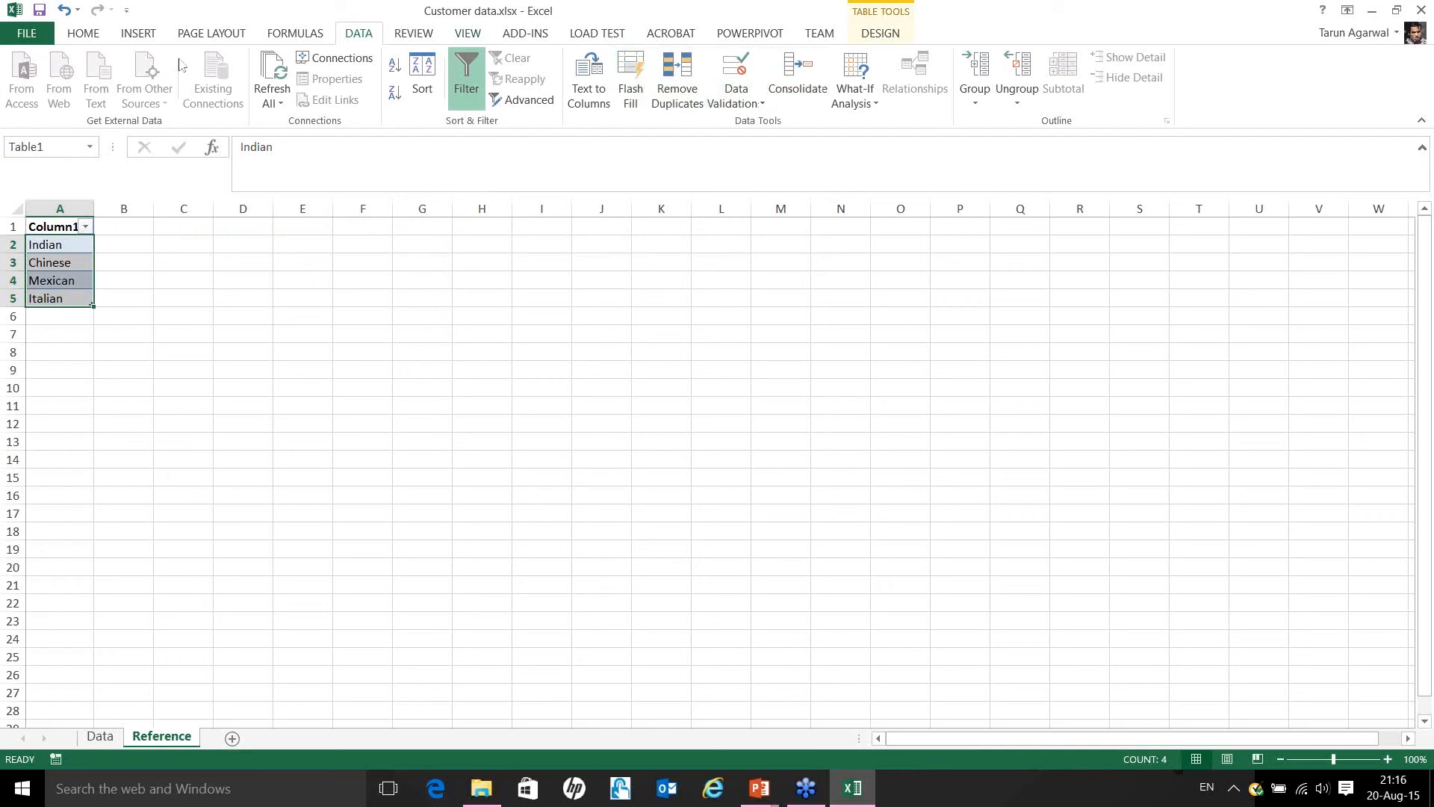
{"action": "left_click", "coordinate": [92, 40]}
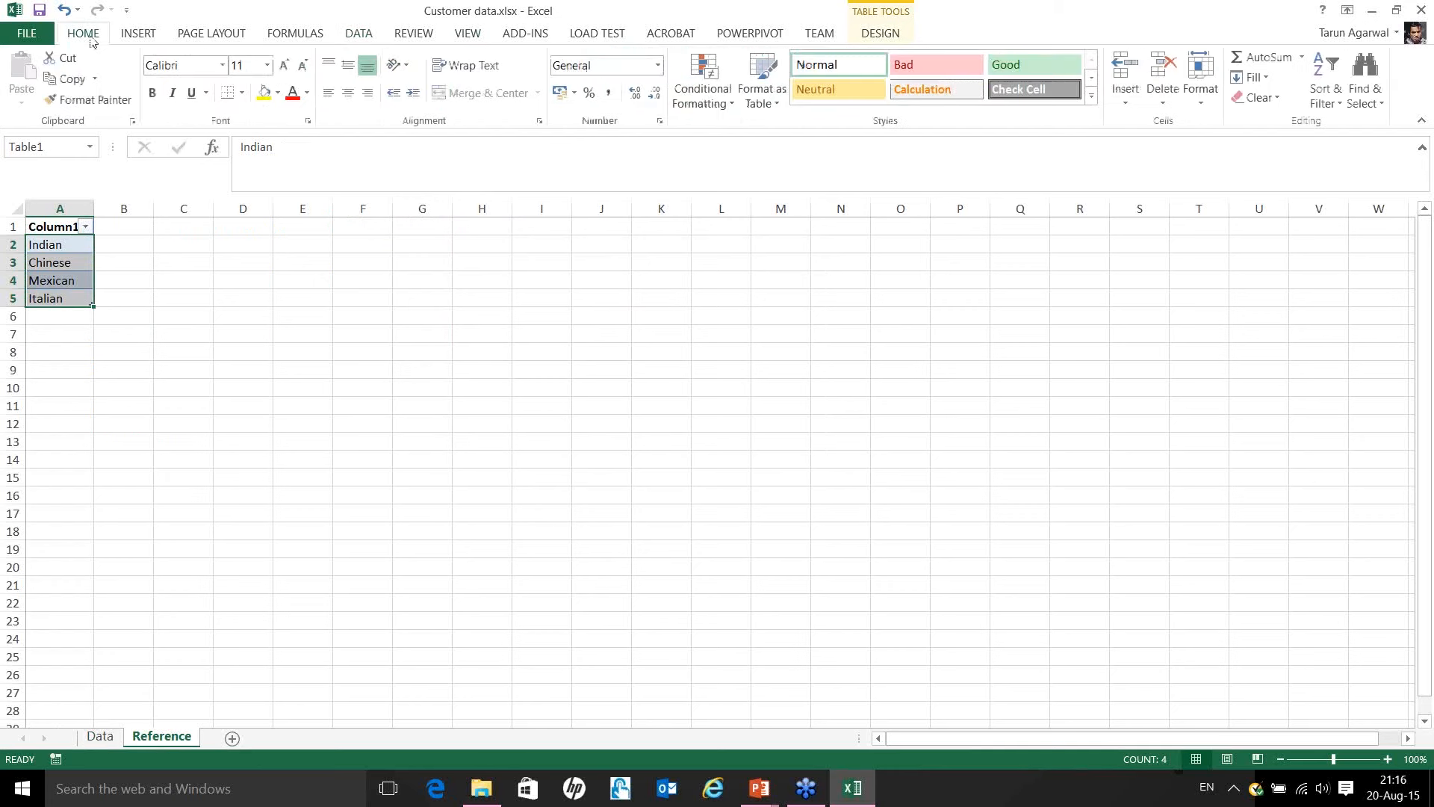
{"action": "left_click", "coordinate": [778, 106]}
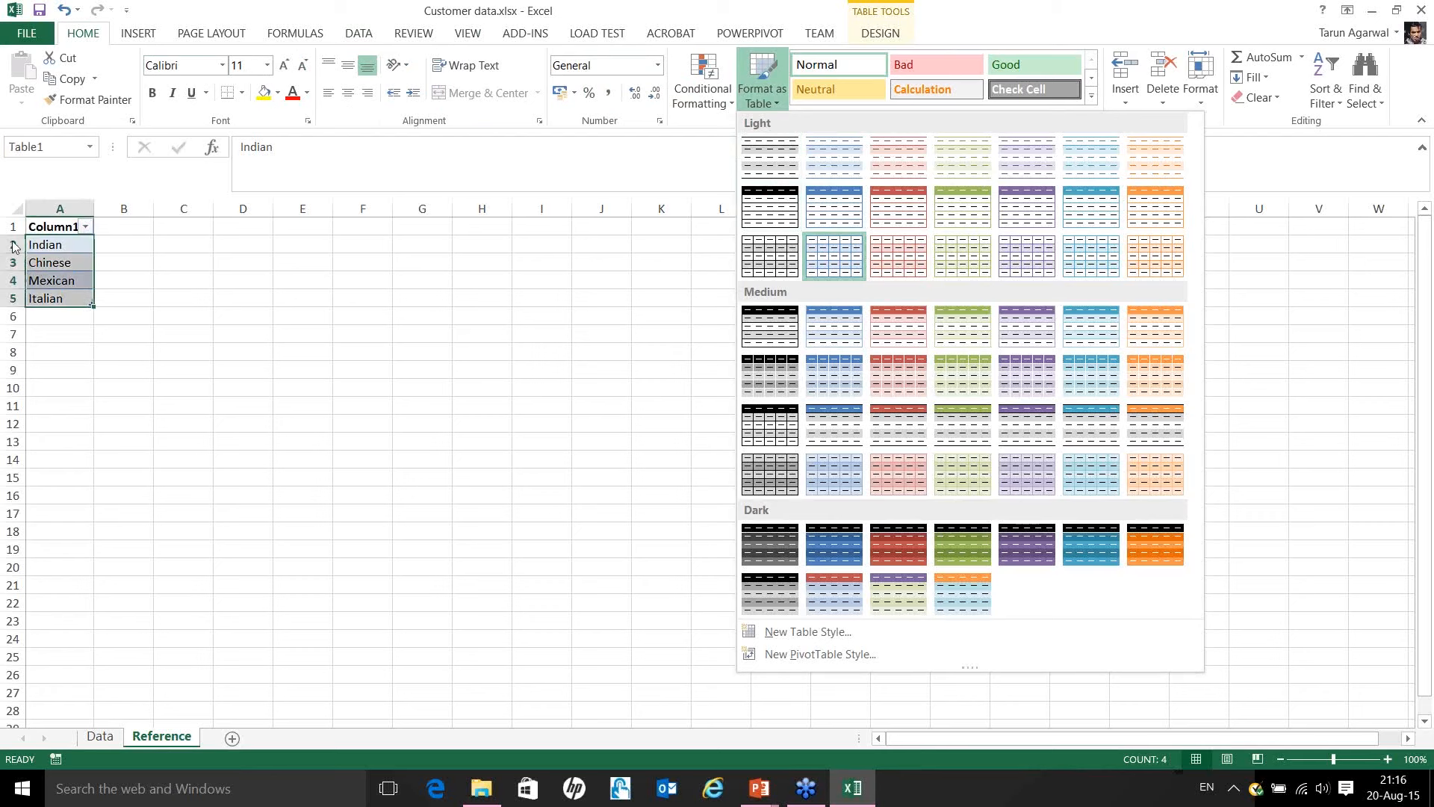
{"action": "left_click", "coordinate": [47, 244]}
{"action": "left_click", "coordinate": [47, 244]}
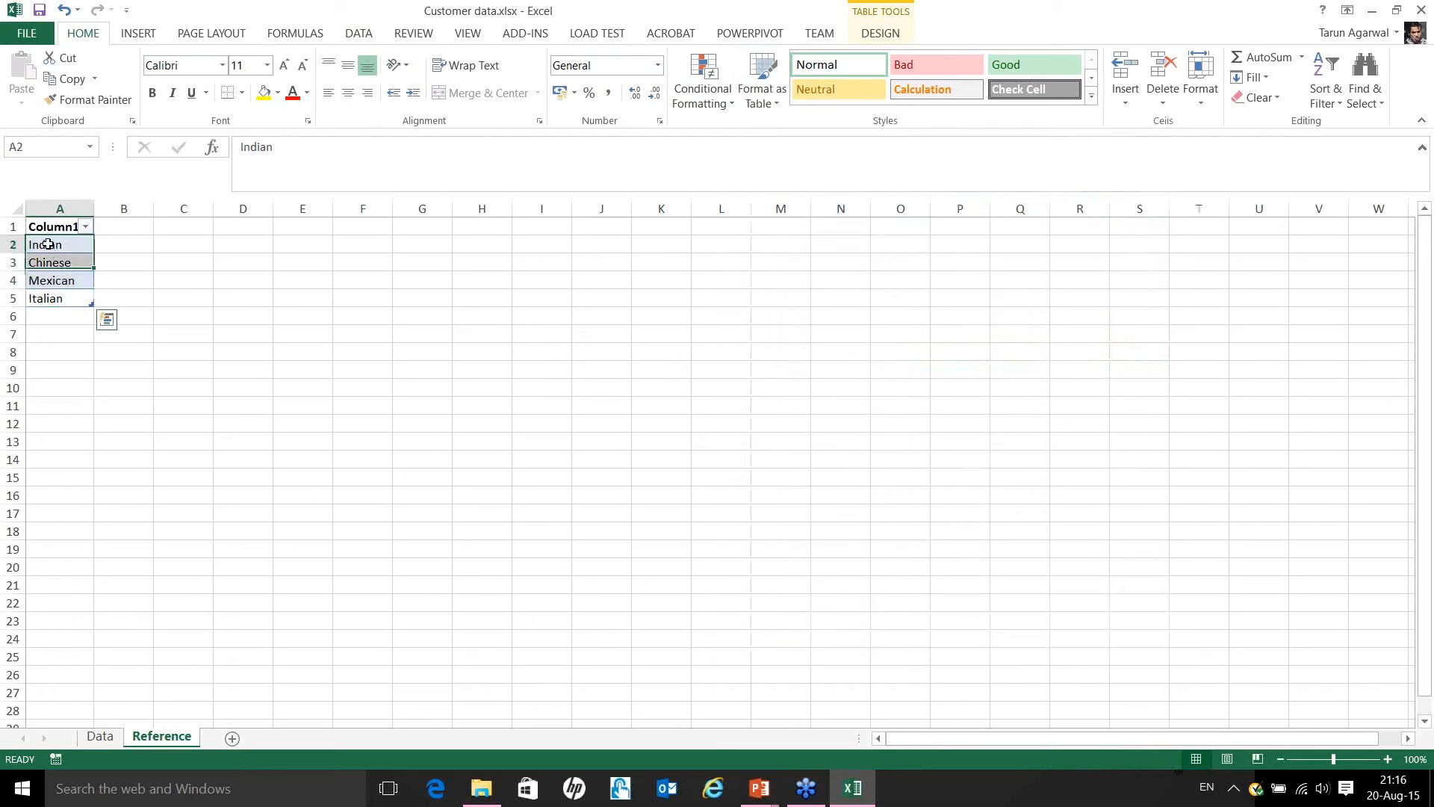
{"action": "left_click_drag", "start_coordinate": [50, 278], "coordinate": [58, 297]}
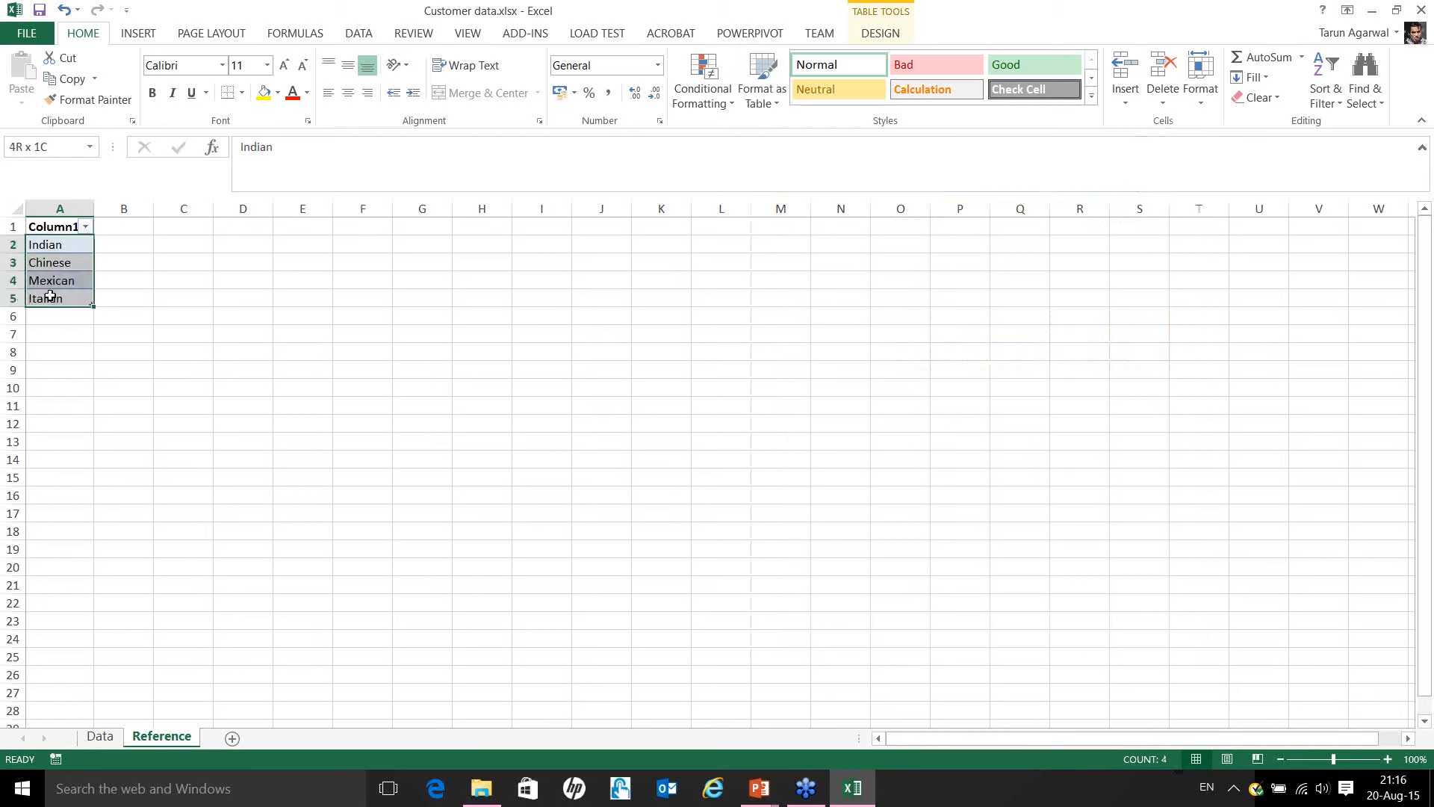
{"action": "left_click", "coordinate": [47, 147]}
{"action": "type", "text": "Cuisine"}
{"action": "key", "text": "Return"}
Check the cuisine choices in the drop-down of D2 on the Data sheet, and select the empty cell D7.
{"action": "left_click", "coordinate": [100, 738]}
{"action": "left_click", "coordinate": [398, 245]}
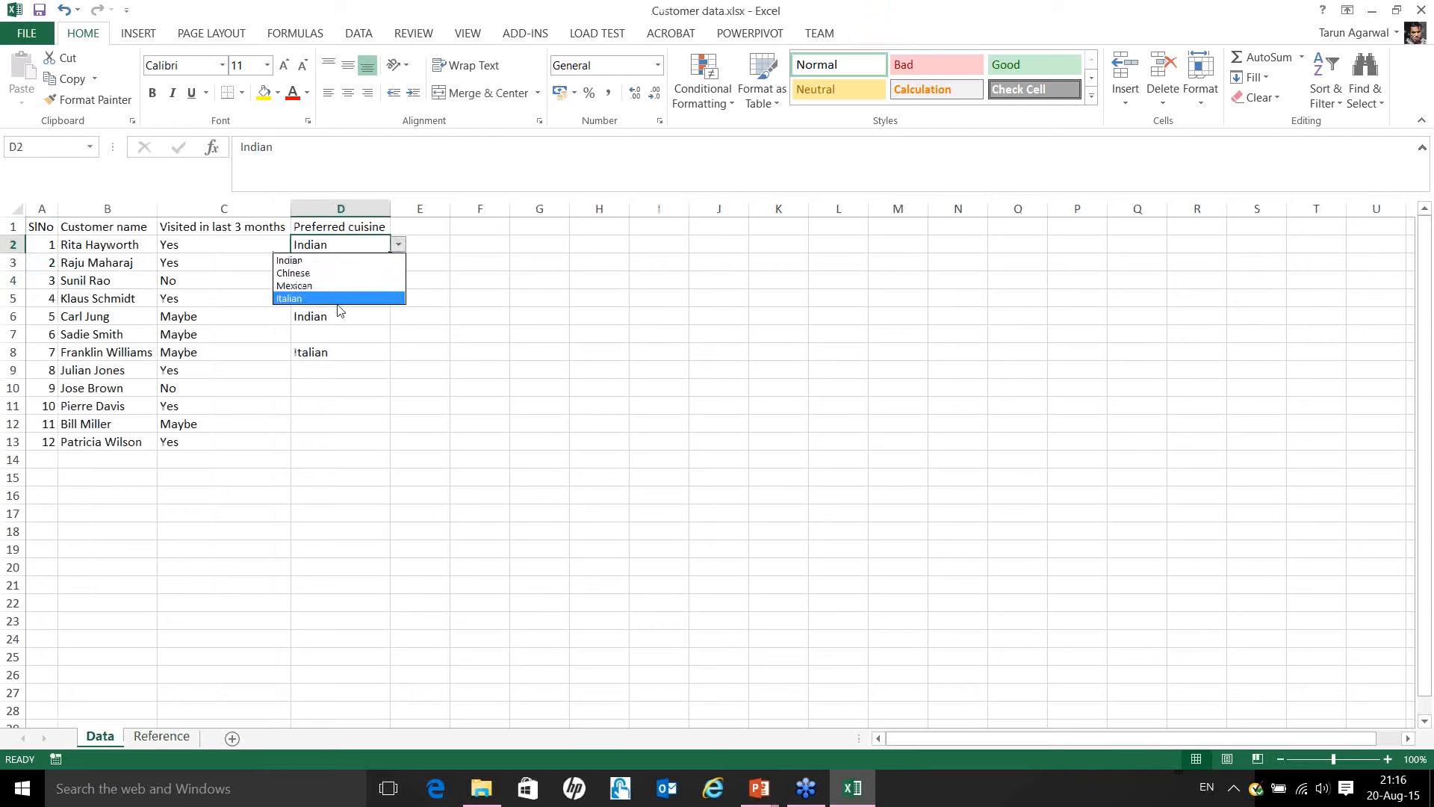
{"action": "left_click", "coordinate": [372, 245]}
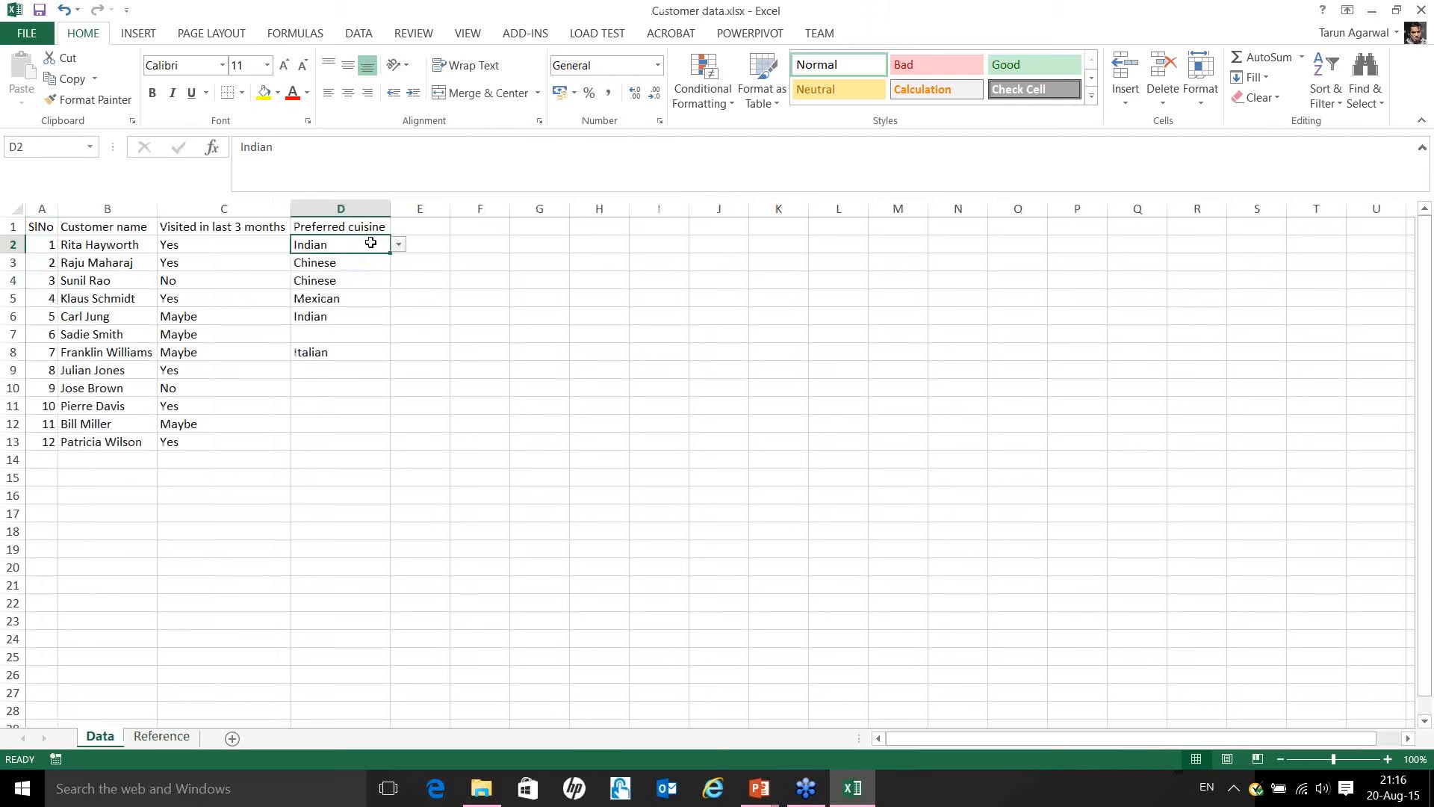
{"action": "left_click", "coordinate": [340, 337]}
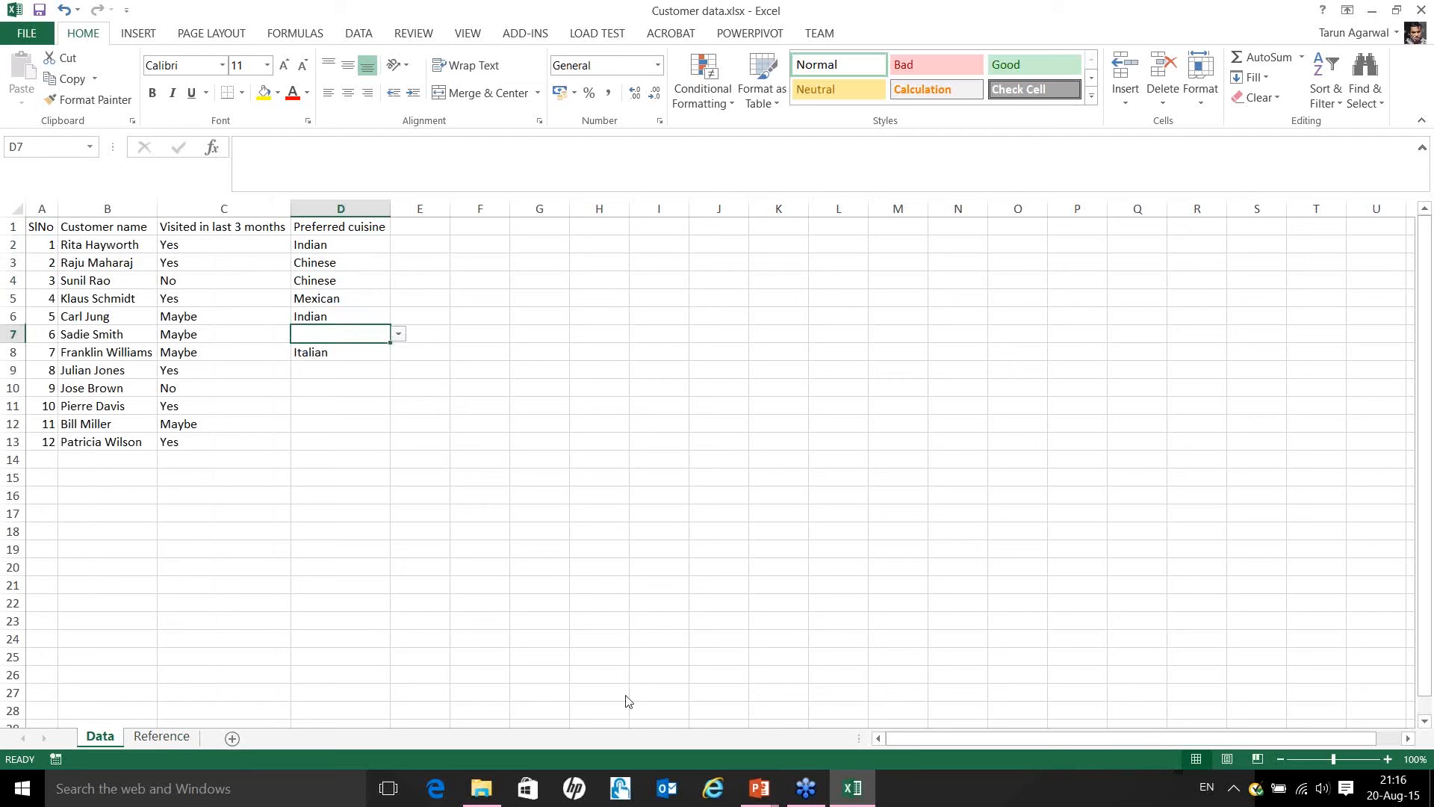
Review the Creating drop-down list slide in the PowerPoint slide show, return to Excel and compare the Reference and Data sheets.
{"action": "mouse_move", "coordinate": [760, 790]}
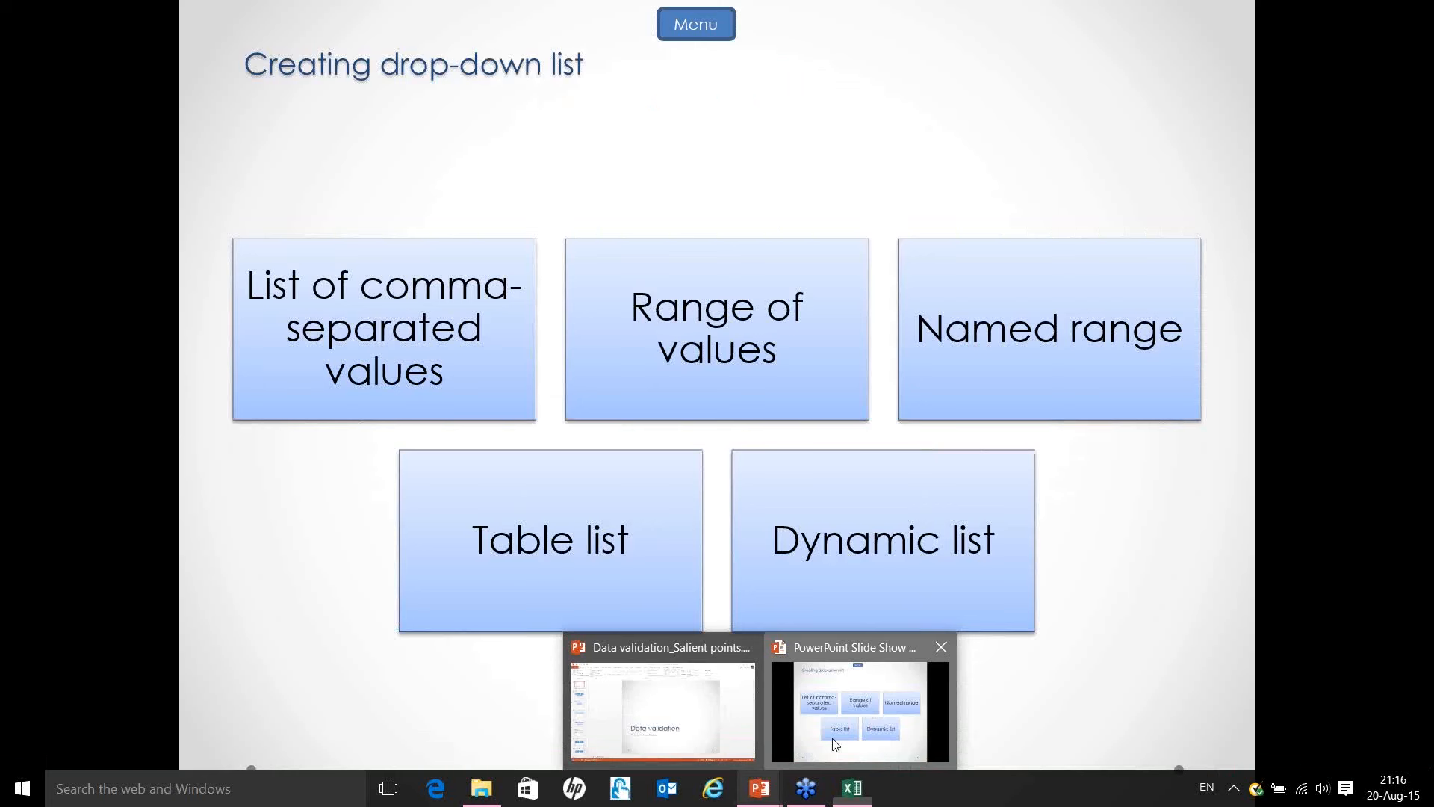
{"action": "left_click", "coordinate": [833, 741]}
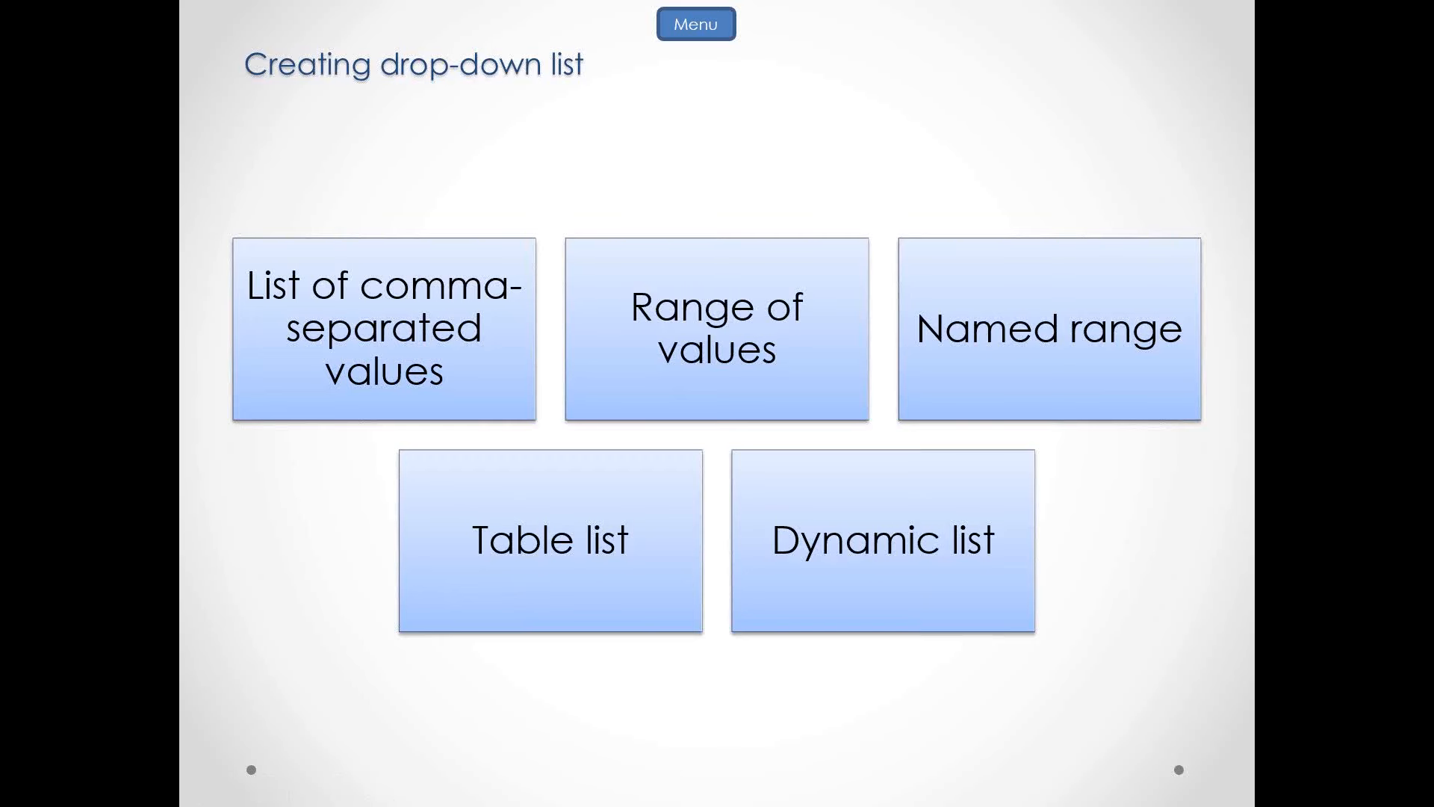
{"action": "key", "text": "alt+Tab"}
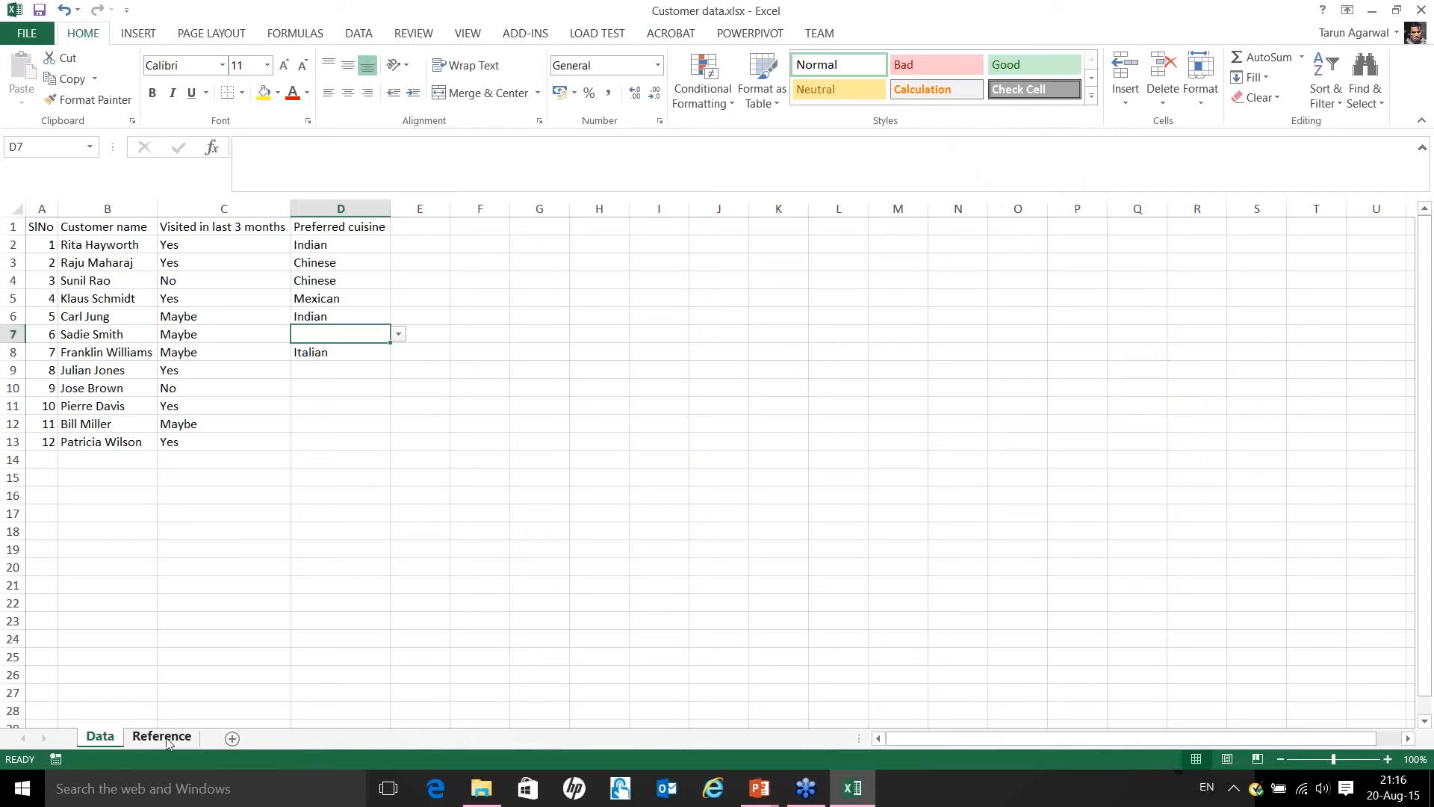
{"action": "left_click", "coordinate": [161, 736]}
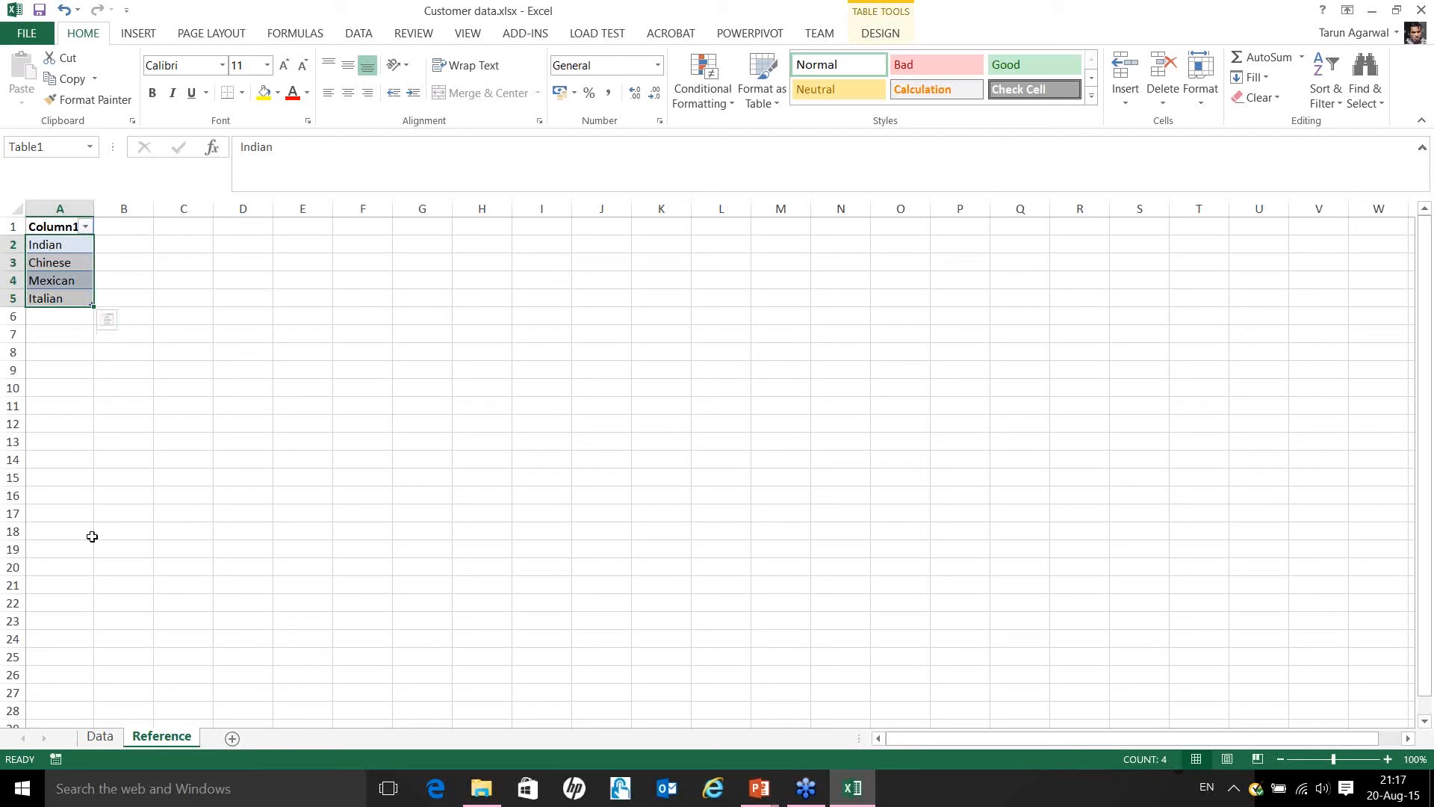
{"action": "left_click", "coordinate": [100, 737]}
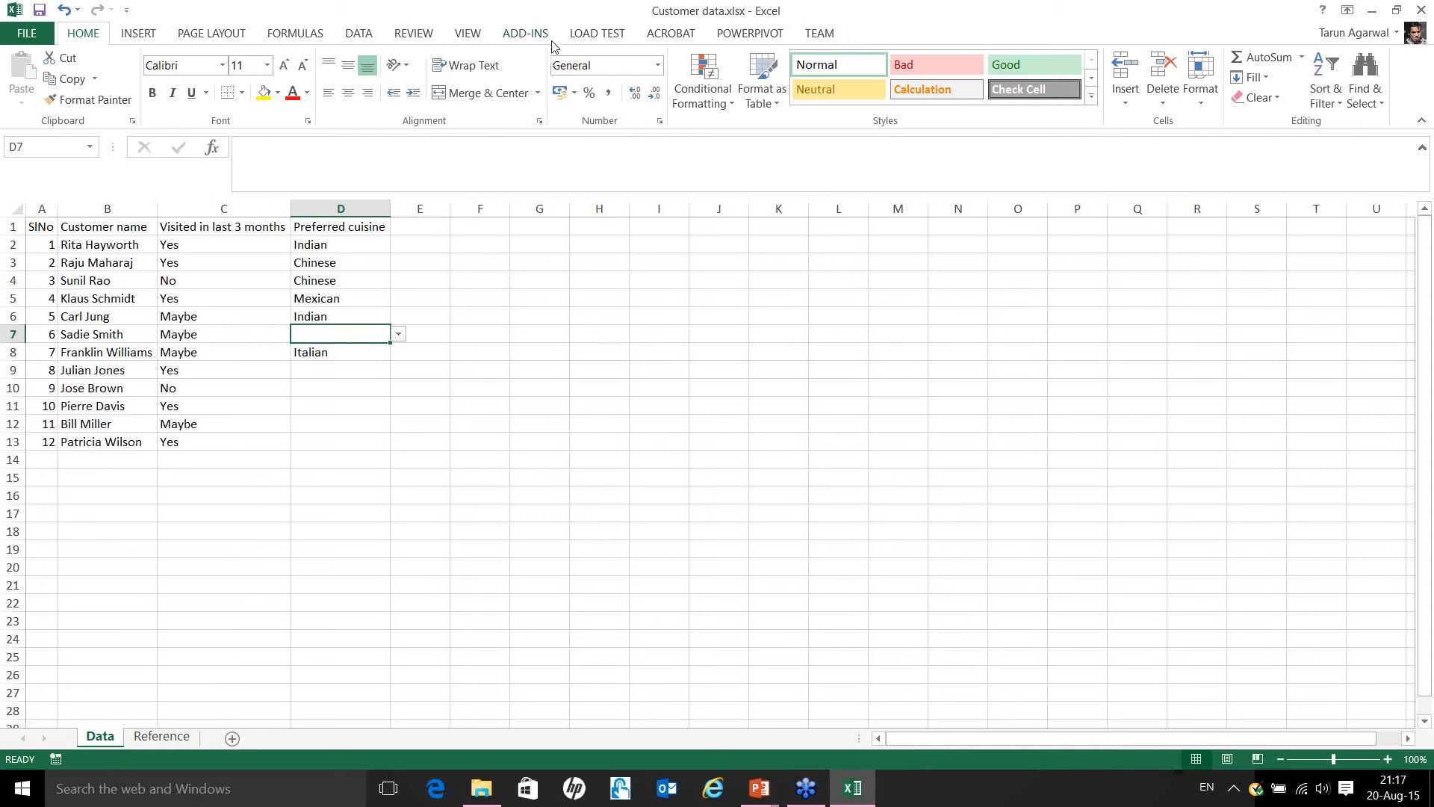
Add Lebanese in cell A6 on the Reference sheet, directly below the cuisine table.
{"action": "left_click", "coordinate": [181, 736]}
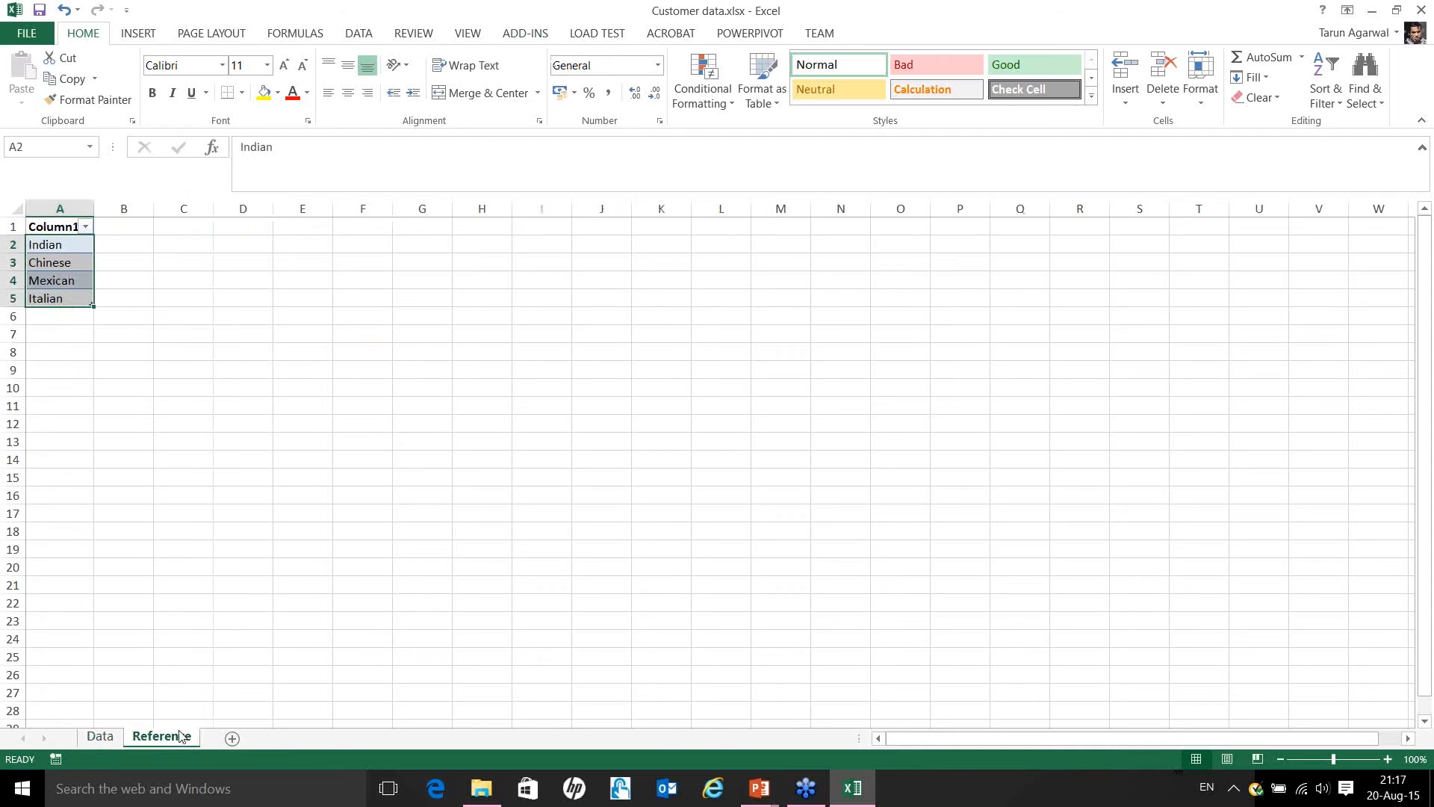
{"action": "left_click", "coordinate": [65, 315]}
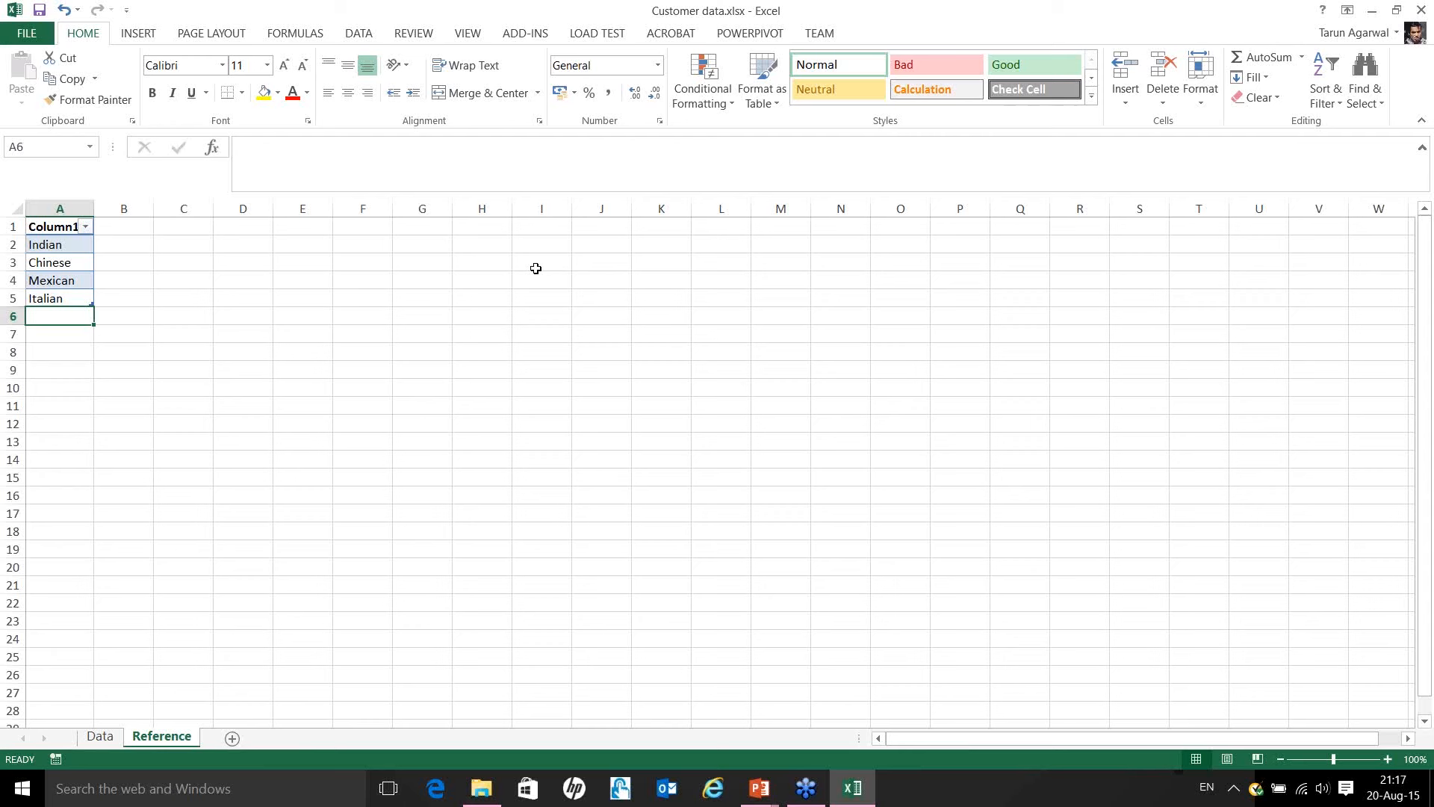
{"action": "type", "text": "Lebanese"}
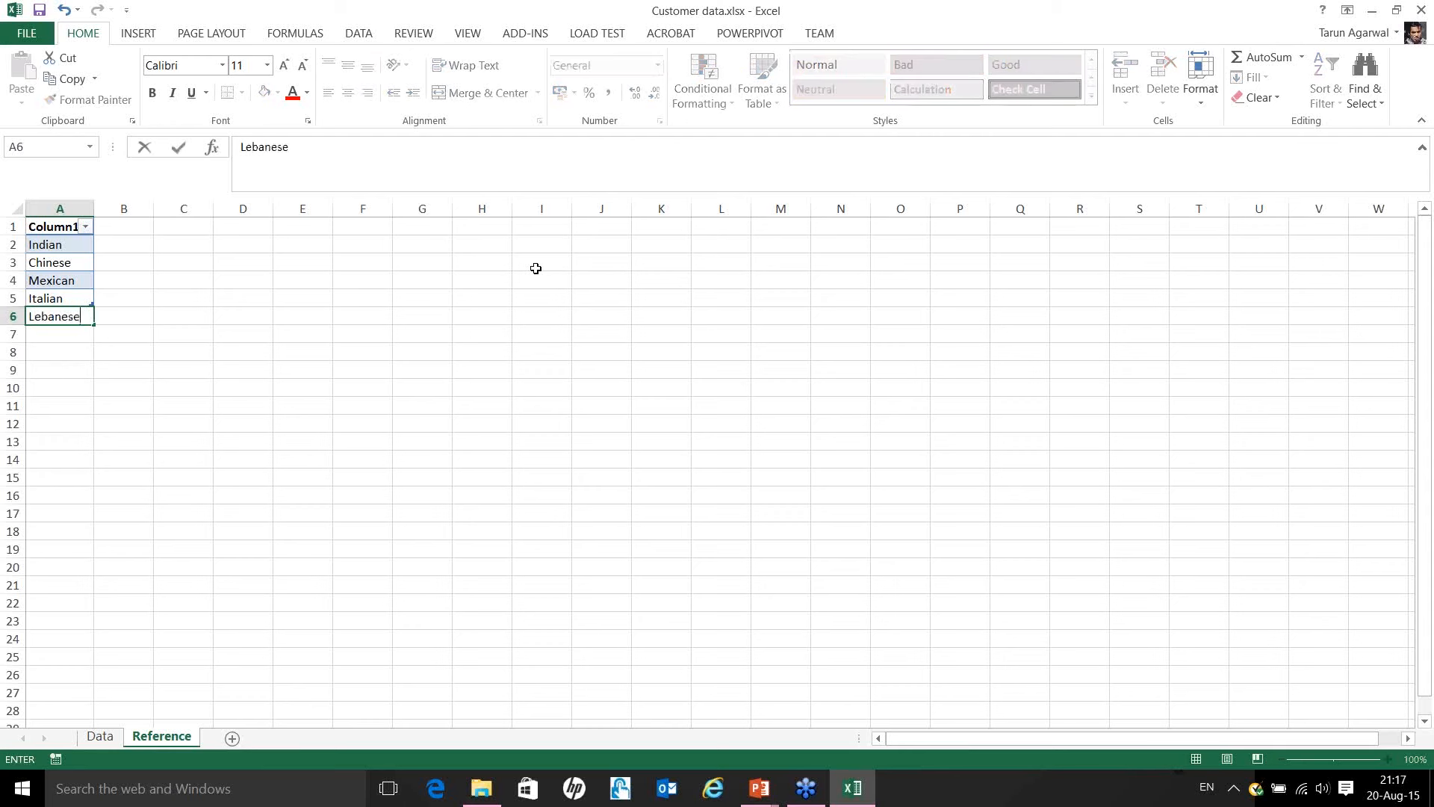
{"action": "key", "text": "Return"}
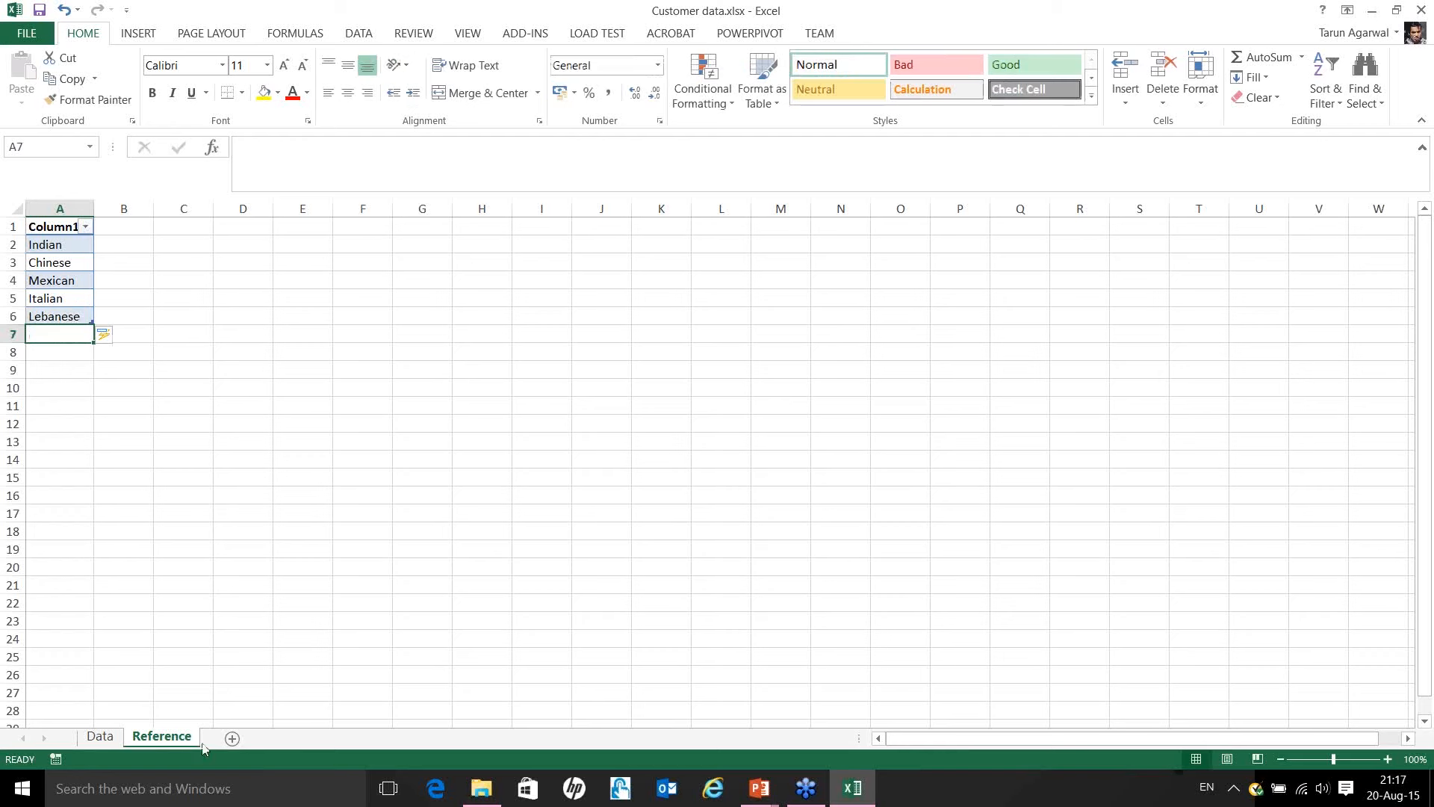
Check the drop-down in D7 on the Data sheet for the added cuisine, and close it without choosing a value.
{"action": "left_click", "coordinate": [98, 737]}
{"action": "left_click", "coordinate": [398, 336]}
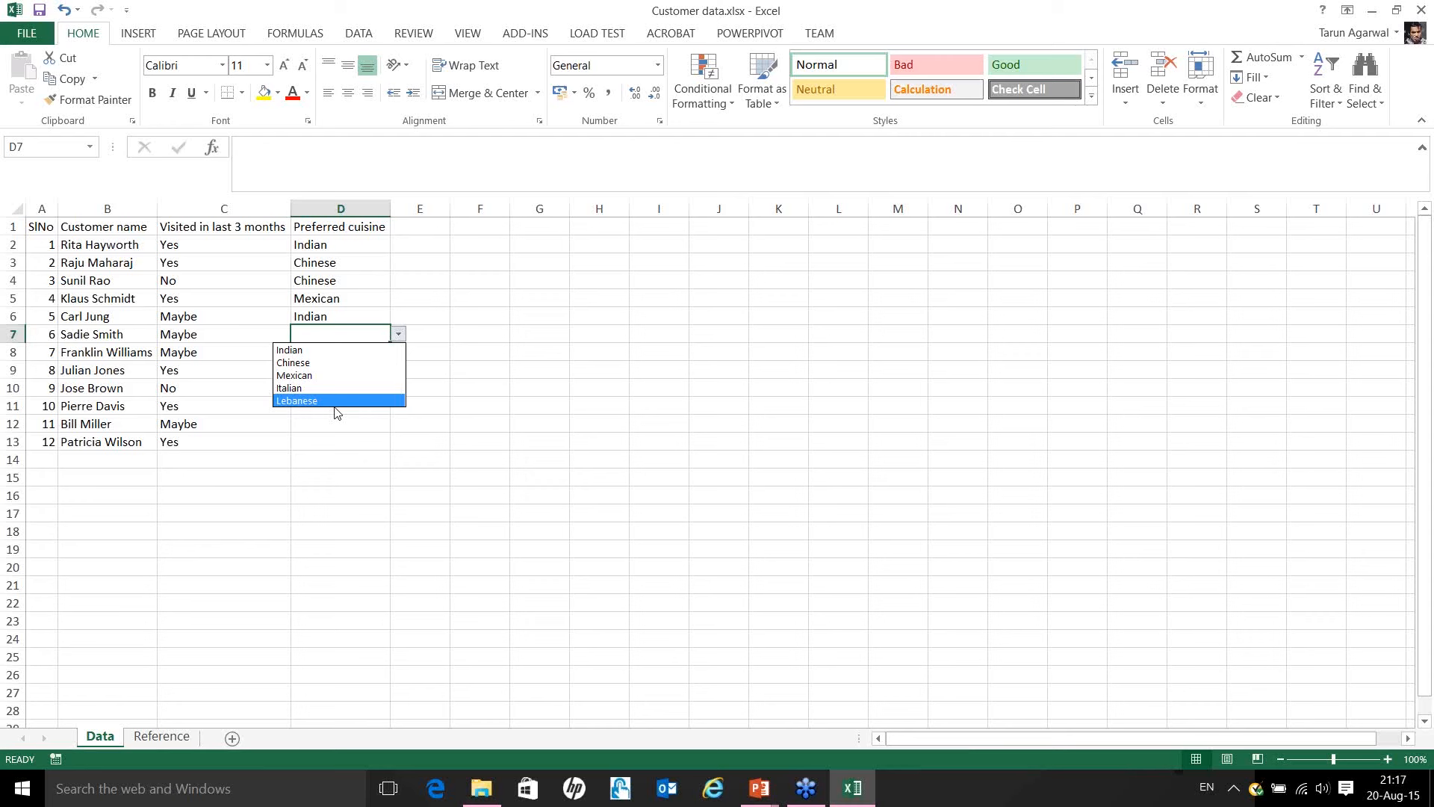
{"action": "left_click", "coordinate": [335, 417]}
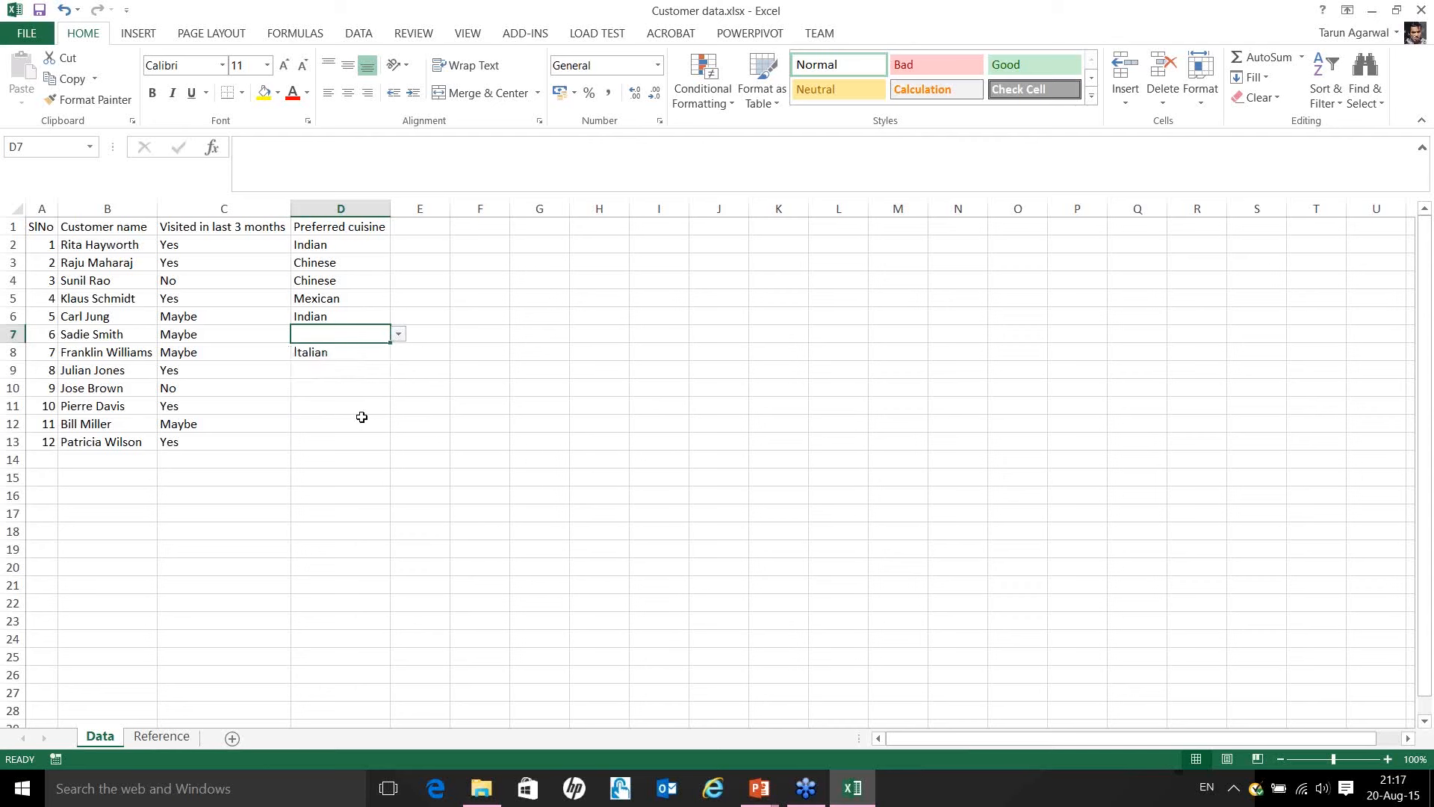
Shrink the cuisine table on the Reference sheet to A1:A2 and select cell A6.
{"action": "left_click", "coordinate": [163, 737]}
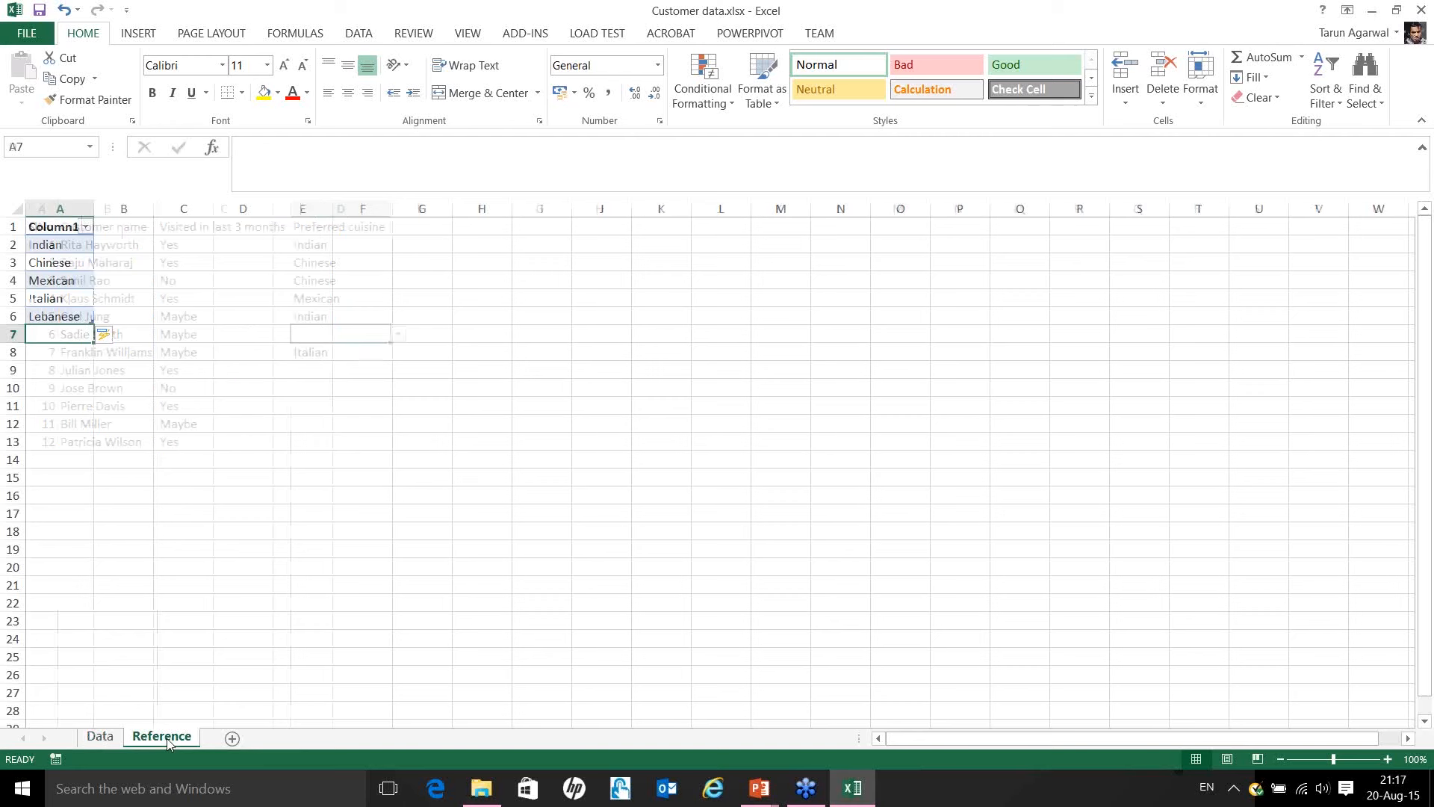
{"action": "left_click", "coordinate": [56, 245]}
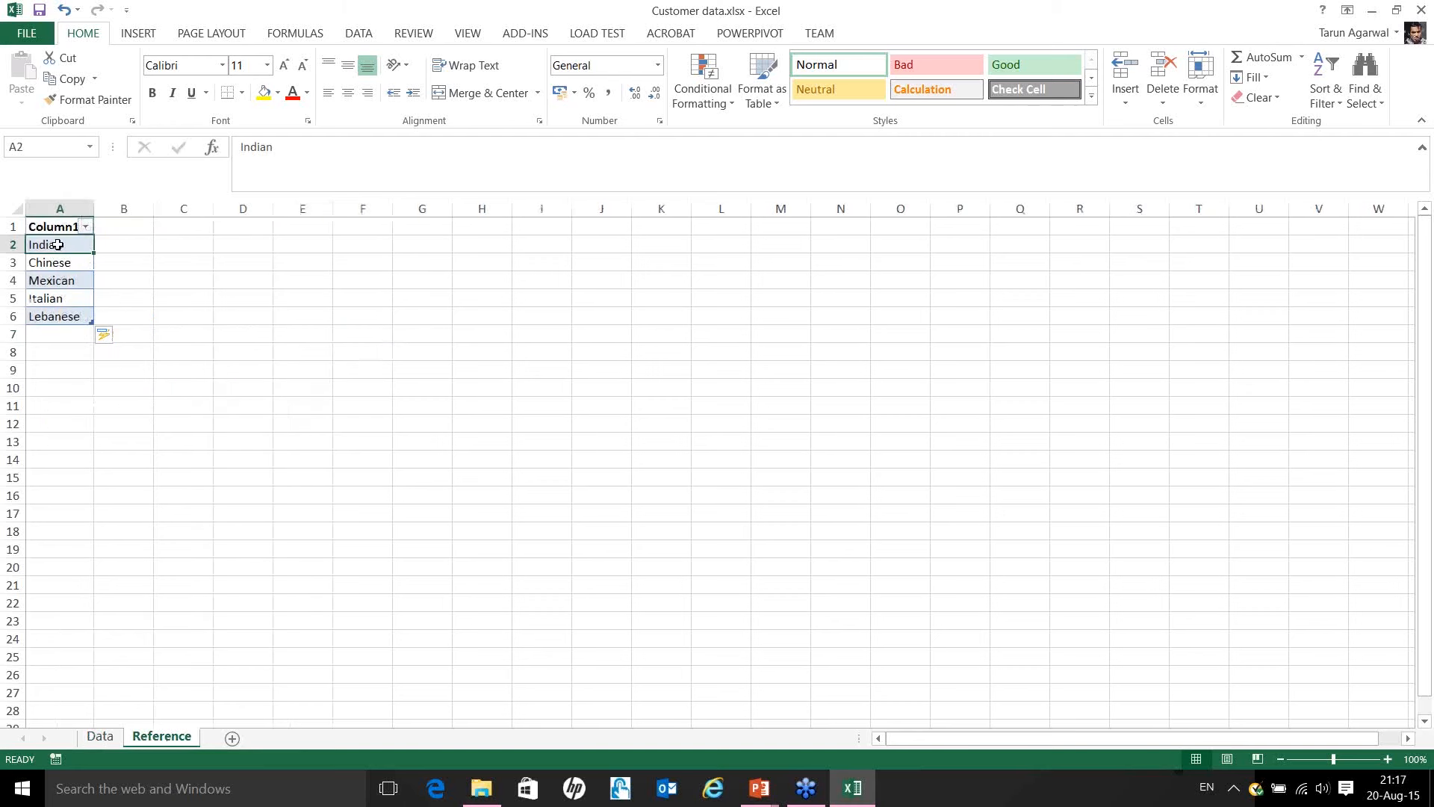
{"action": "key", "text": "ctrl+shift+Down"}
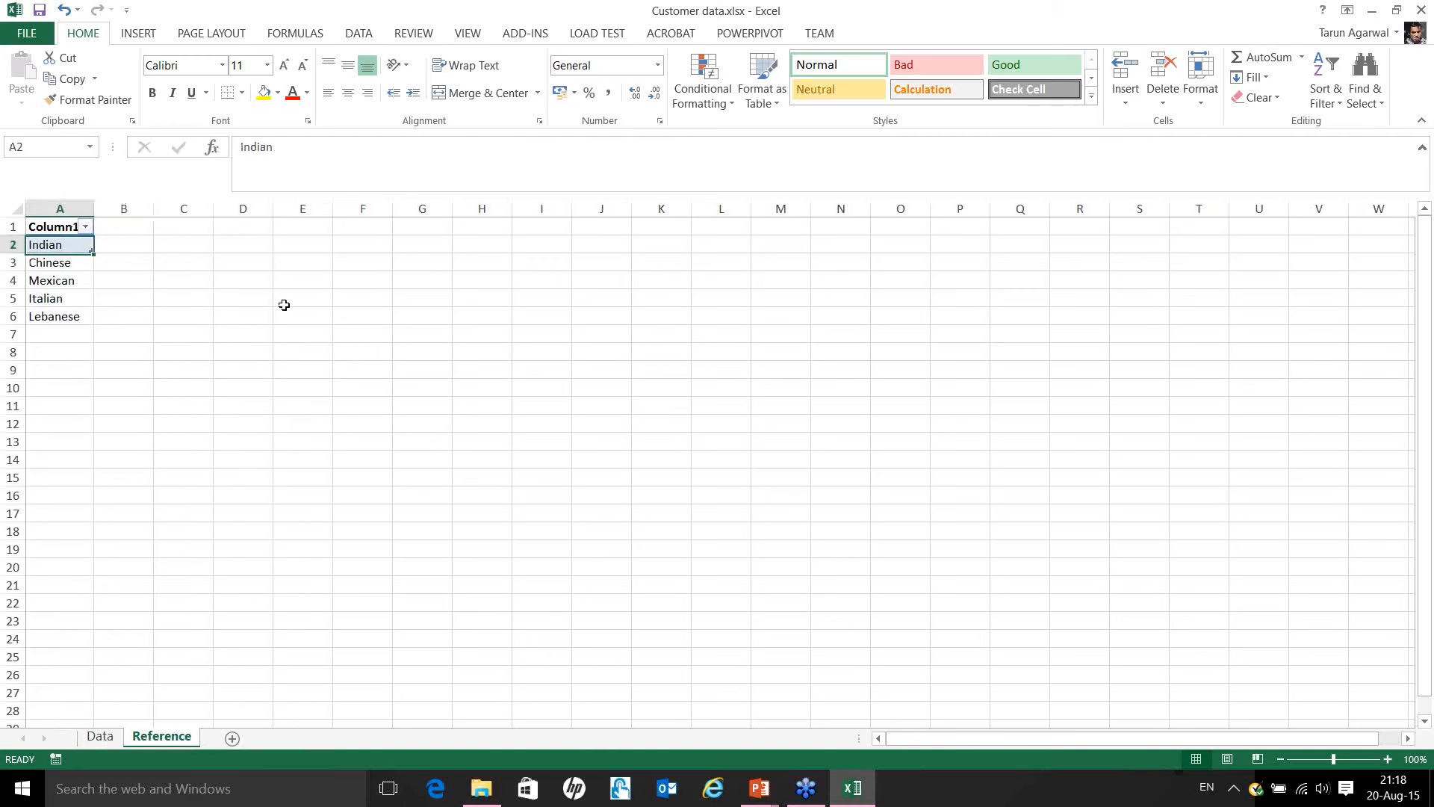
{"action": "key", "text": "Down"}
{"action": "key", "text": "Down"}
{"action": "key", "text": "Down"}
{"action": "key", "text": "Down"}
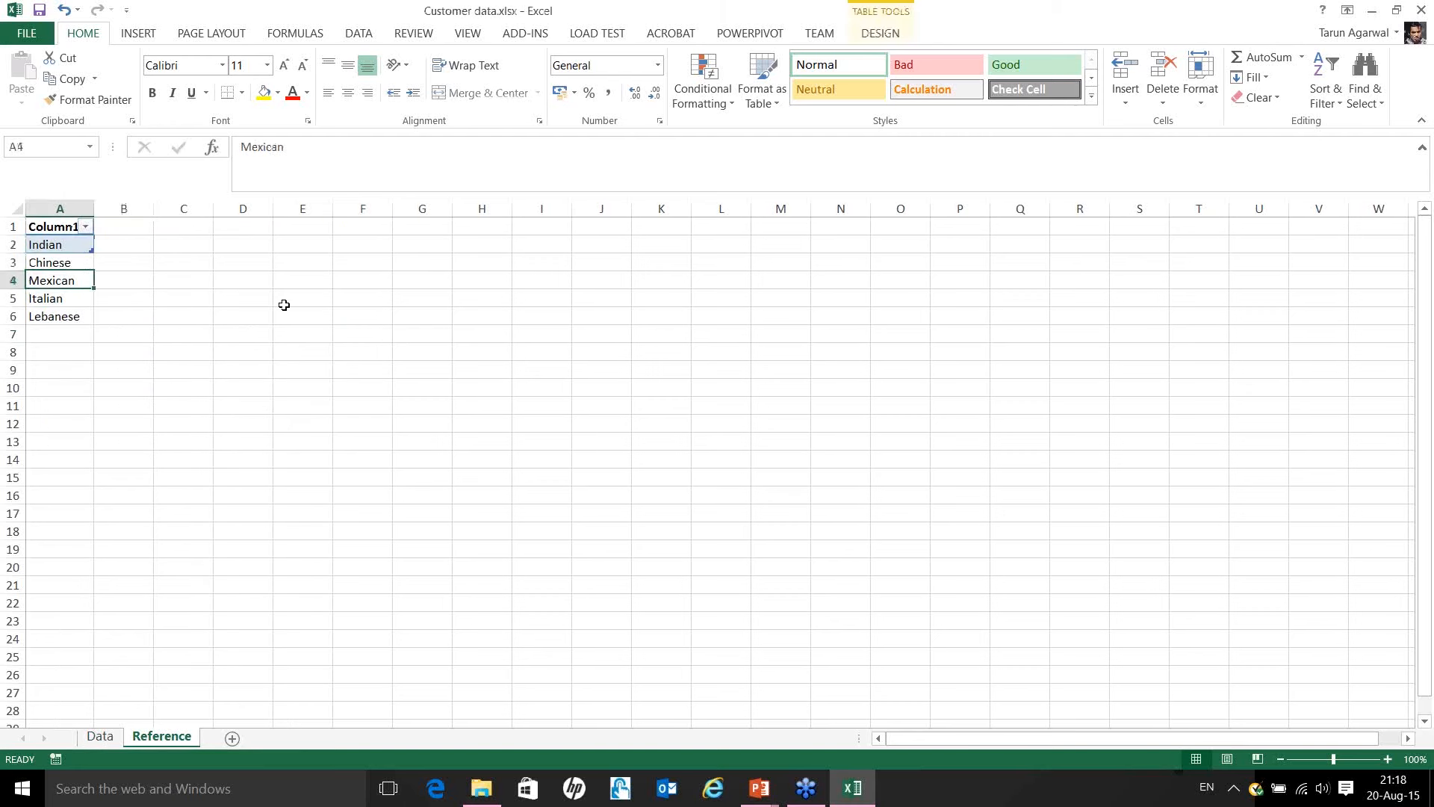
Revisit cell D7 on the Data sheet after the table resize, and return to the Reference sheet.
{"action": "left_click", "coordinate": [99, 736]}
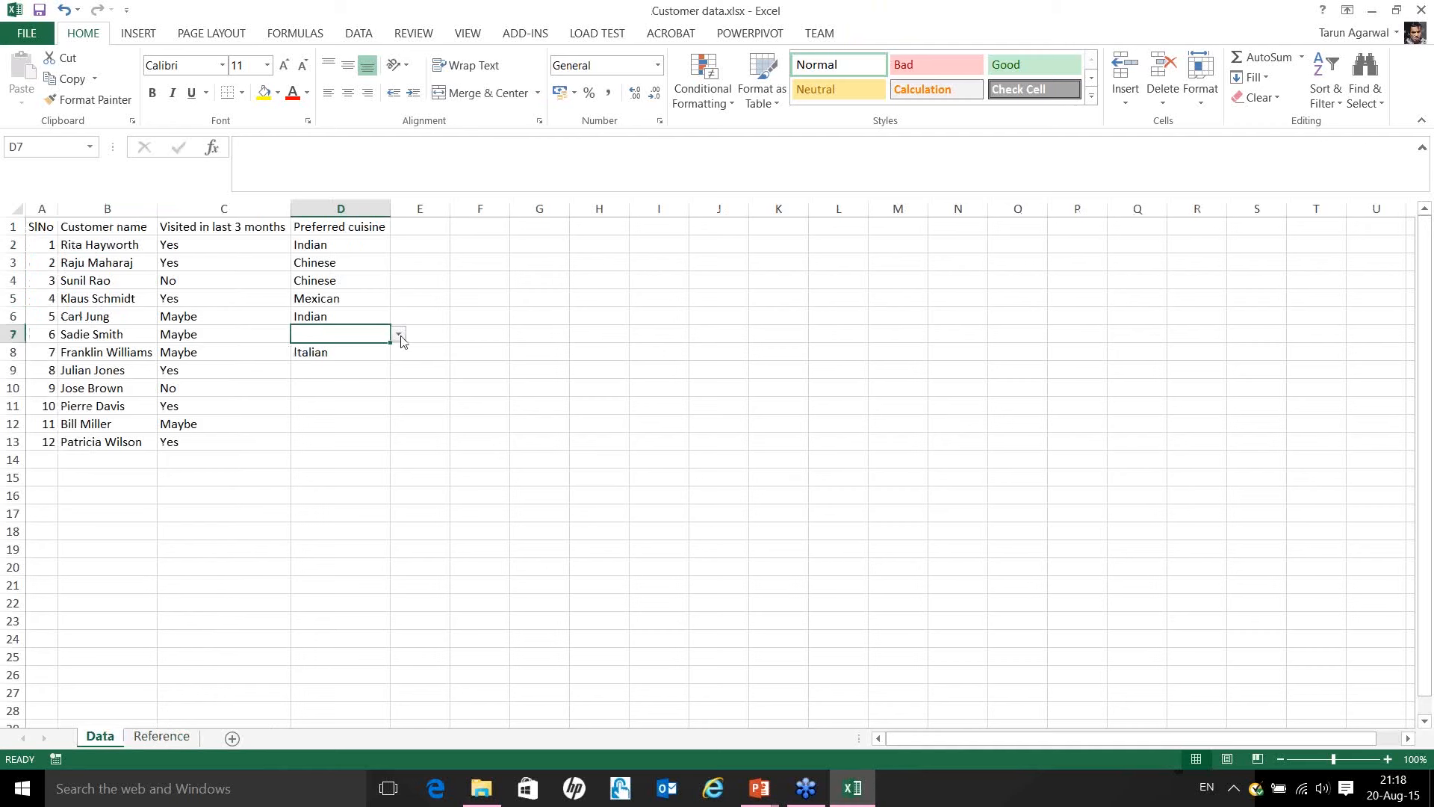
{"action": "left_click", "coordinate": [161, 736]}
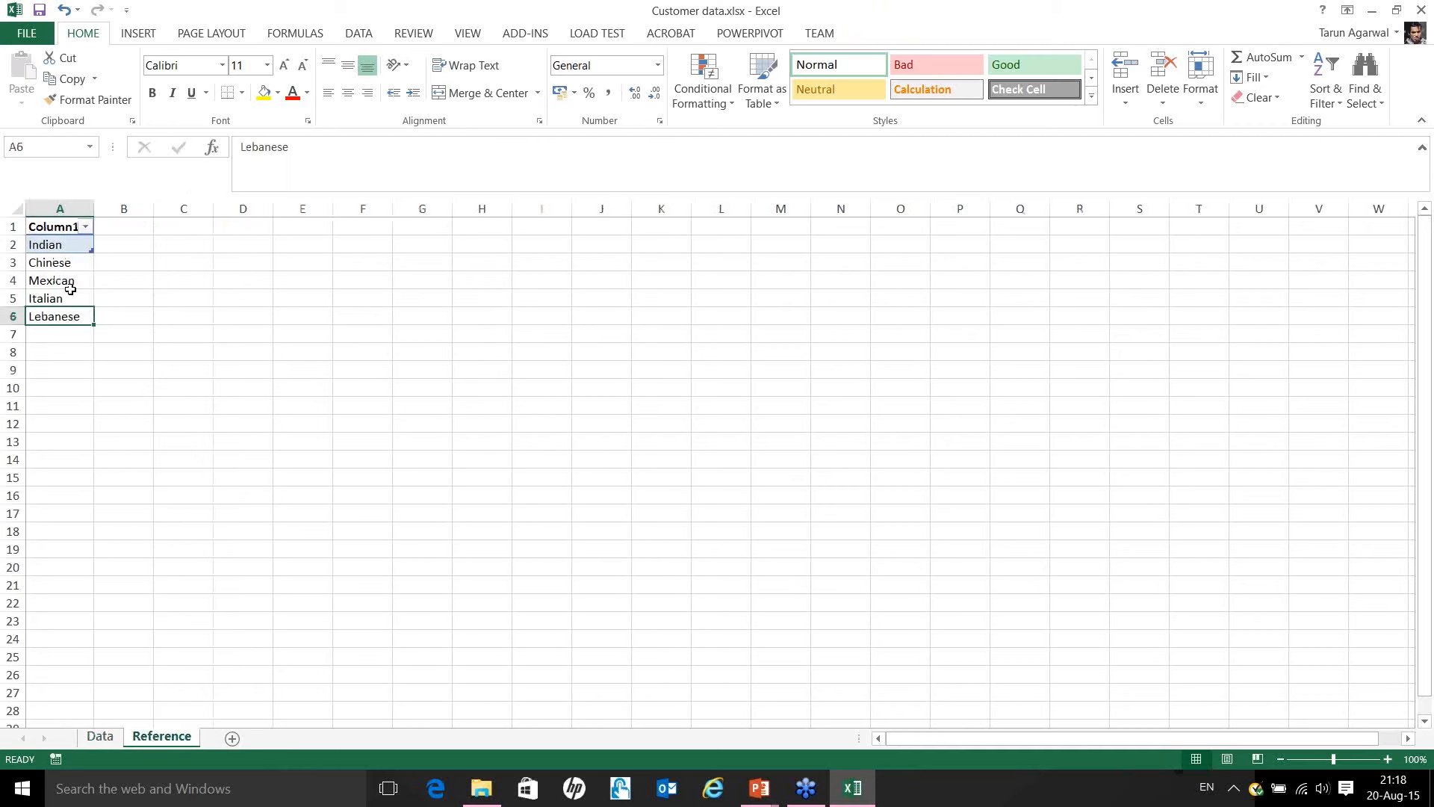
Undo the table resize and the conversion of the cuisine list to a table on the Reference sheet.
{"action": "left_click", "coordinate": [64, 244]}
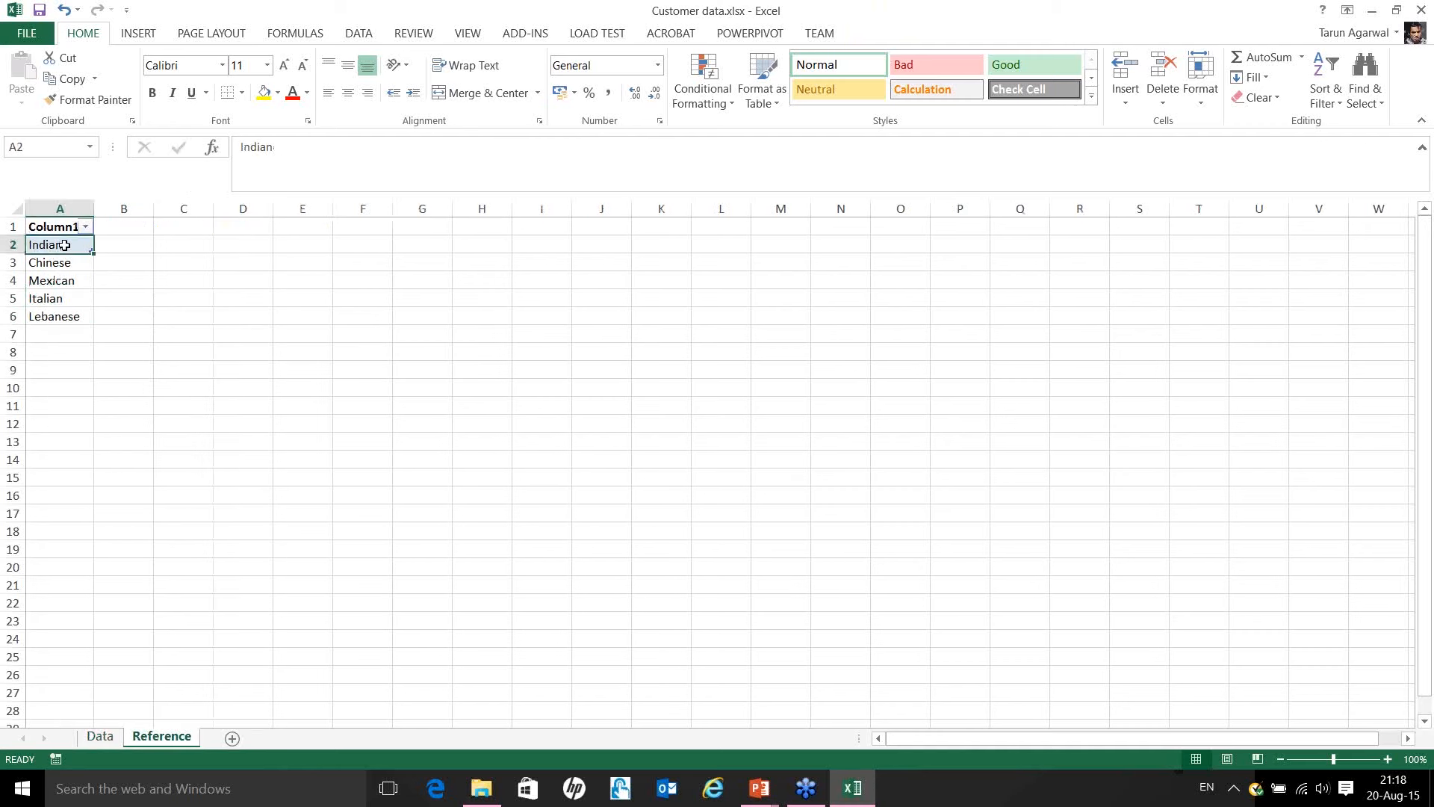
{"action": "key", "text": "Down"}
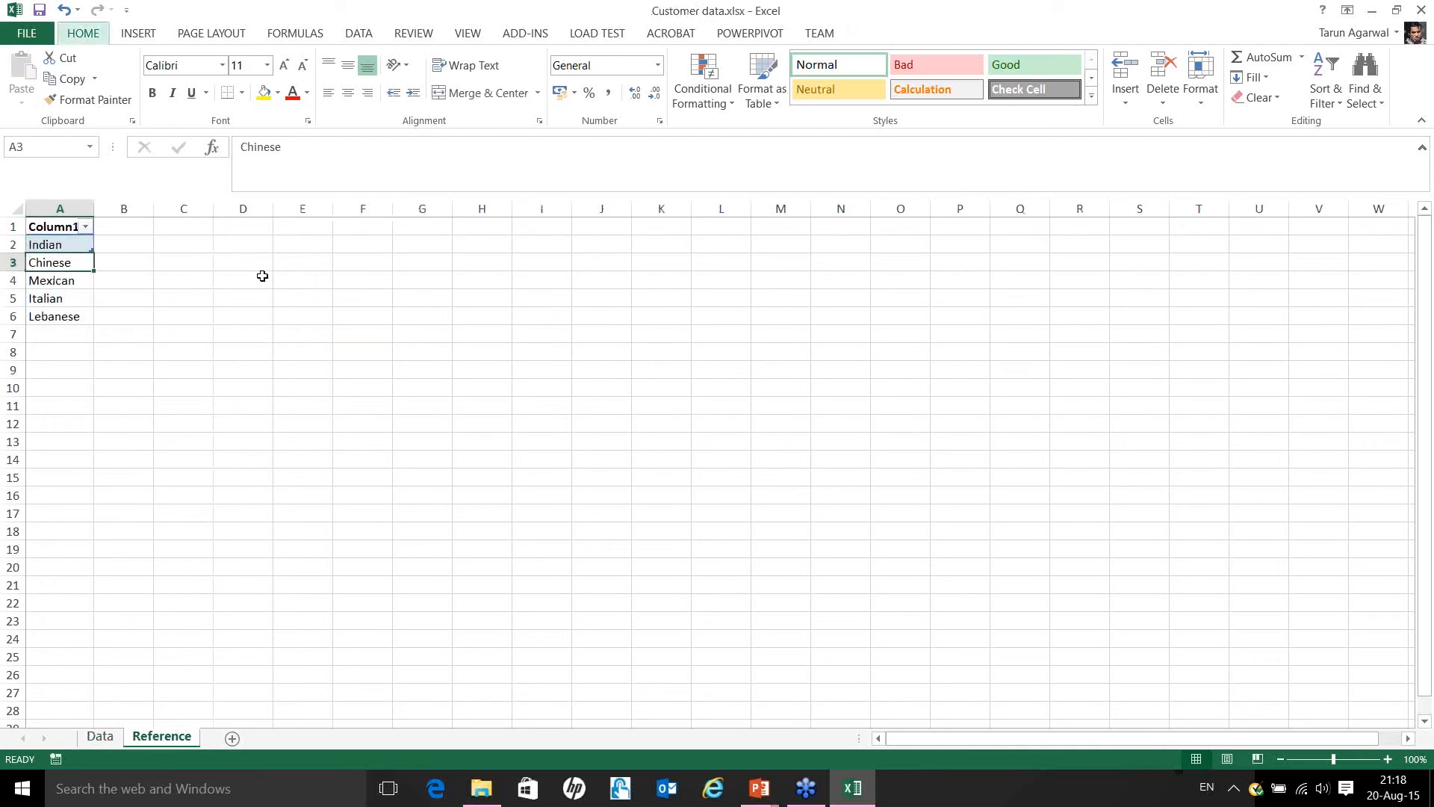
{"action": "key", "text": "ctrl+z"}
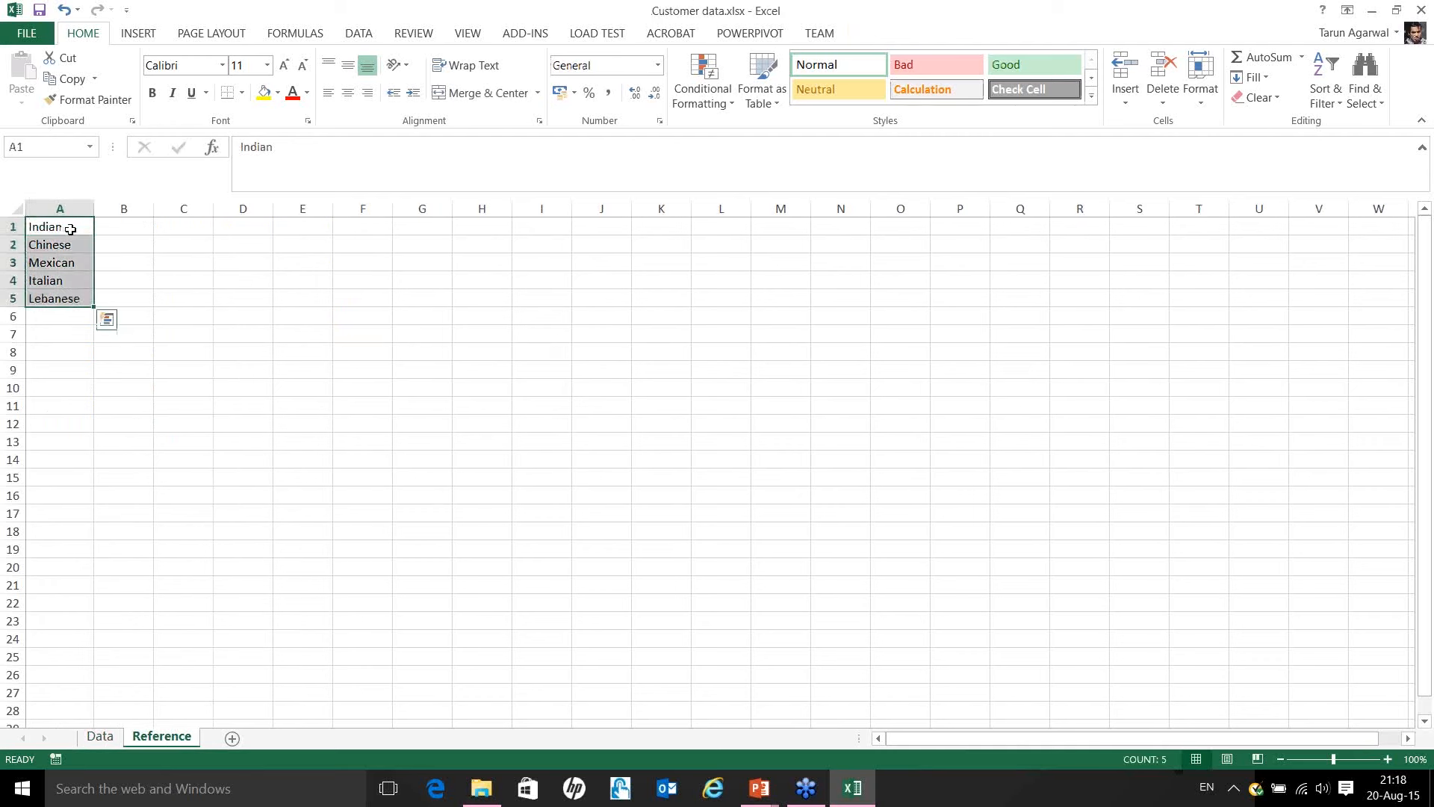
{"action": "left_click", "coordinate": [52, 159]}
{"action": "type", "text": "Cu"}
{"action": "key", "text": "BackSpace"}
{"action": "key", "text": "BackSpace"}
{"action": "left_click", "coordinate": [120, 225]}
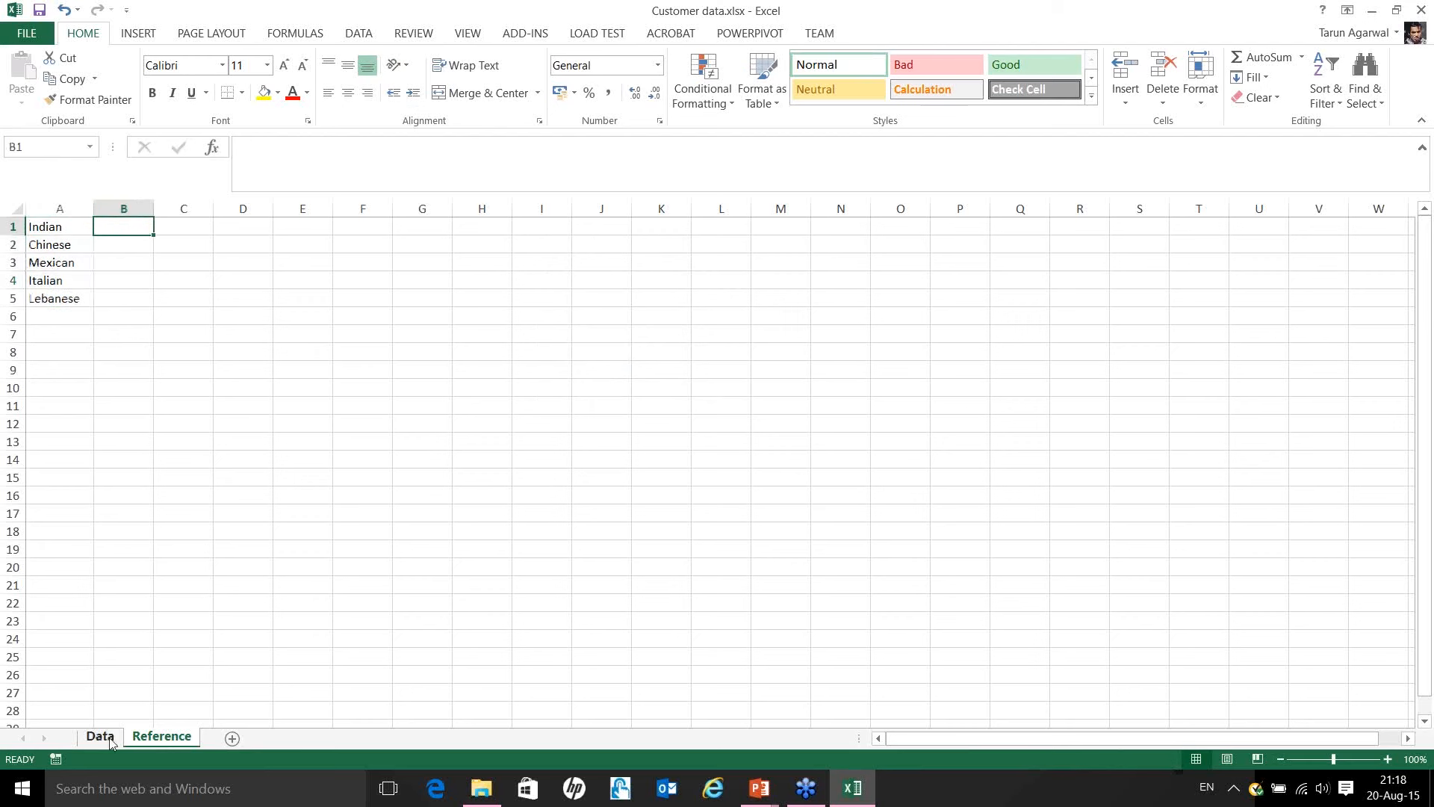
Clear Lebanese from cell A5 on the Reference sheet.
{"action": "left_click", "coordinate": [71, 300]}
{"action": "key", "text": "BackSpace"}
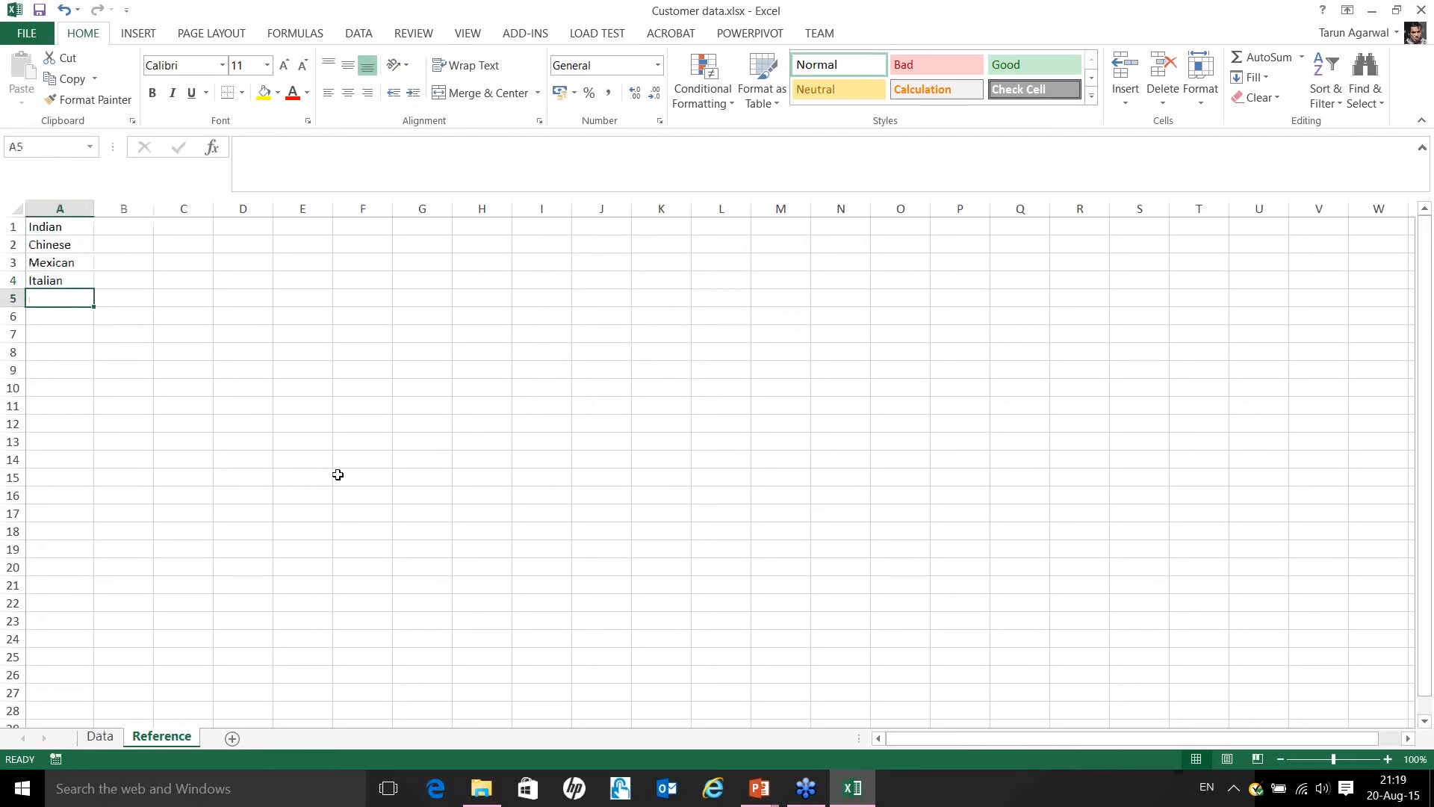
Replace the list validation source for D2:D13 on the Data sheet with an OFFSET formula starting =offset(Reference!$A$1,0,0.
{"action": "left_click", "coordinate": [100, 736]}
{"action": "left_click_drag", "start_coordinate": [339, 244], "coordinate": [345, 445]}
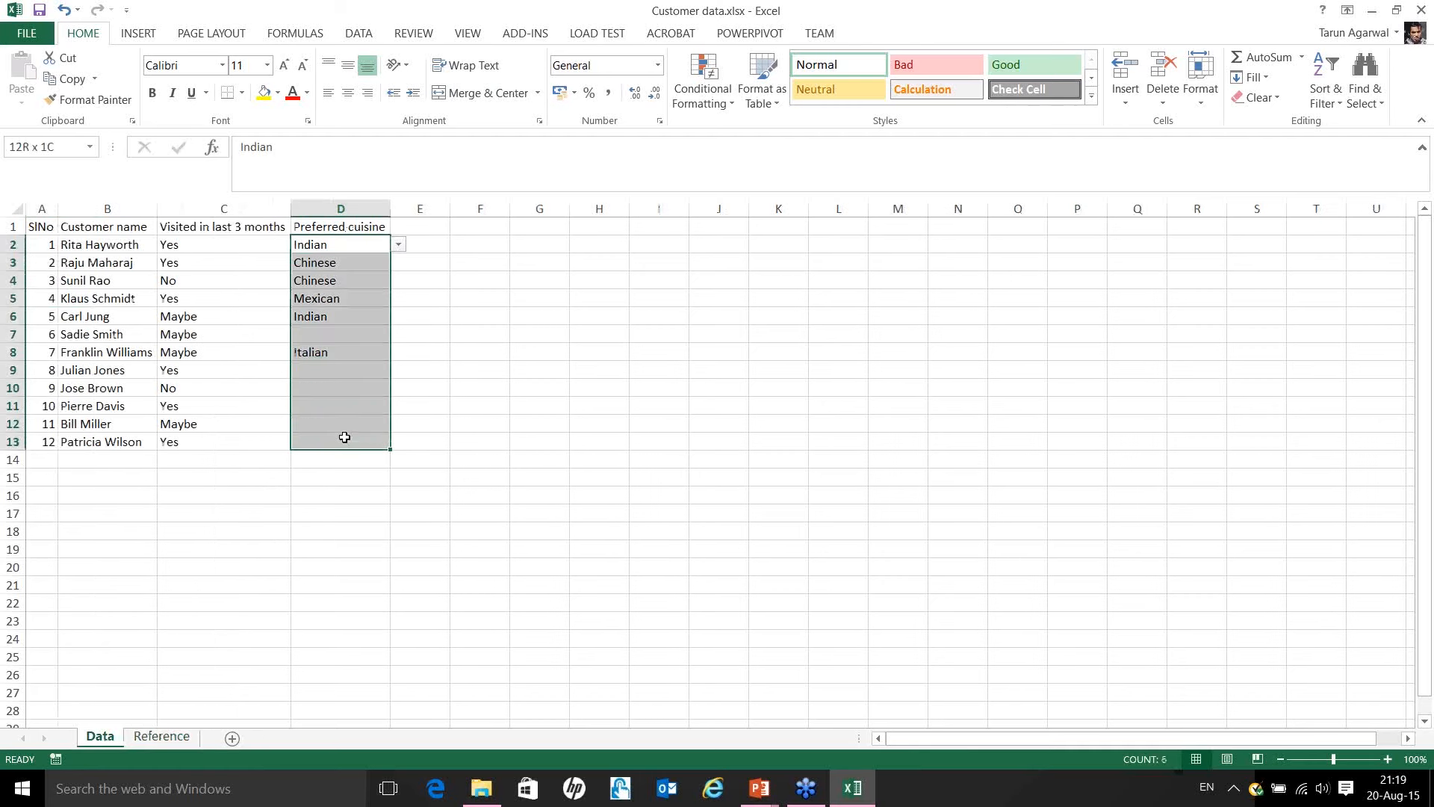
{"action": "left_click", "coordinate": [365, 37]}
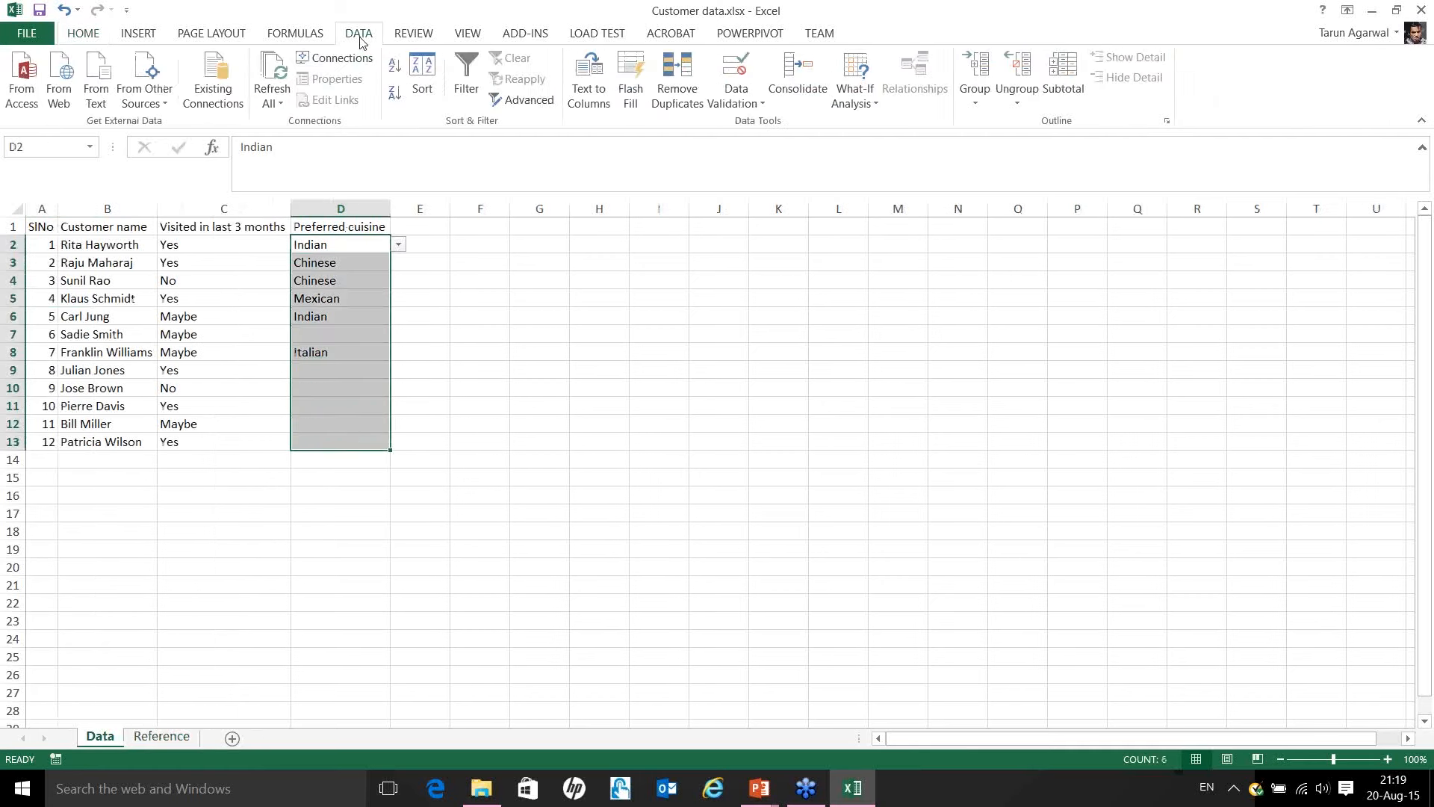
{"action": "left_click", "coordinate": [747, 70]}
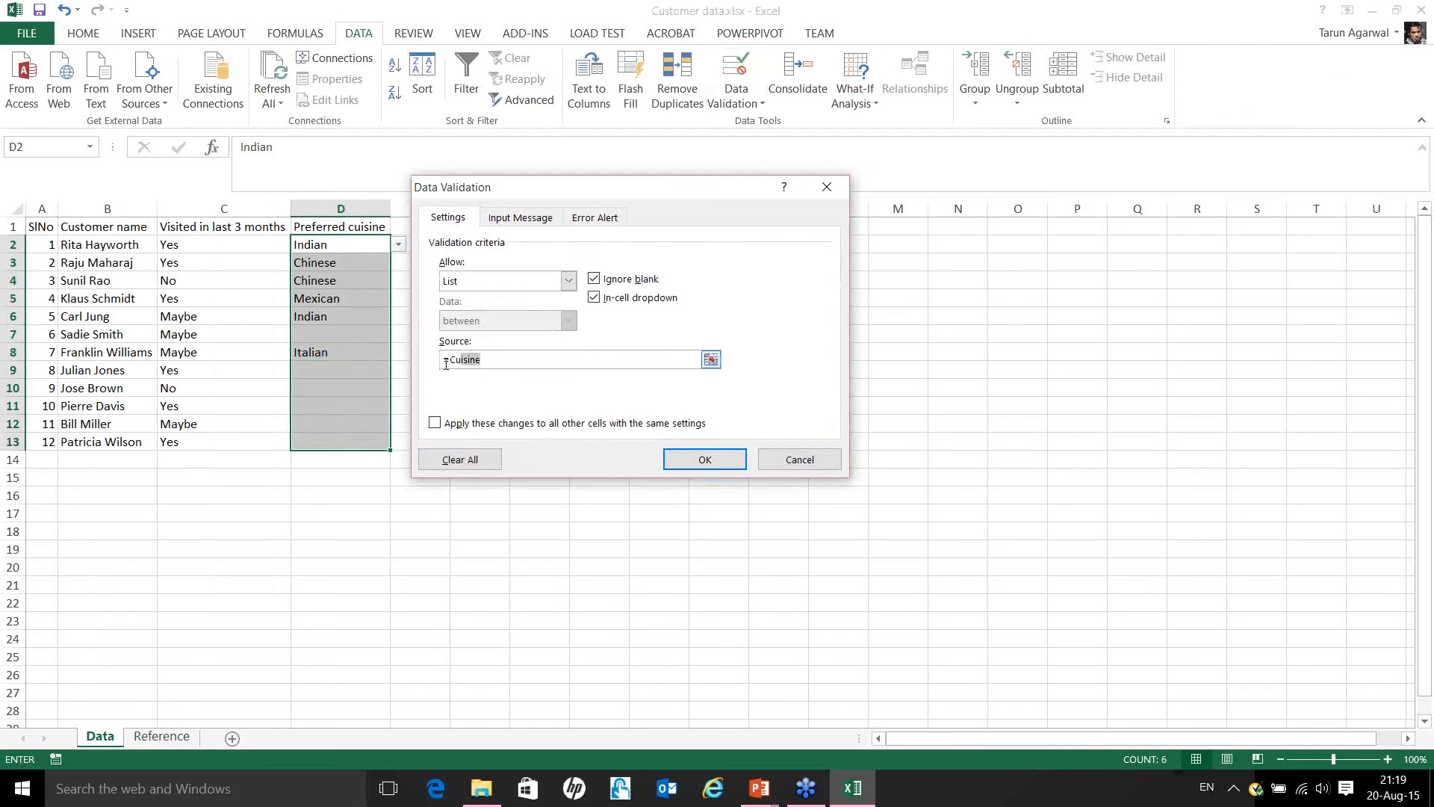
{"action": "type", "text": "="}
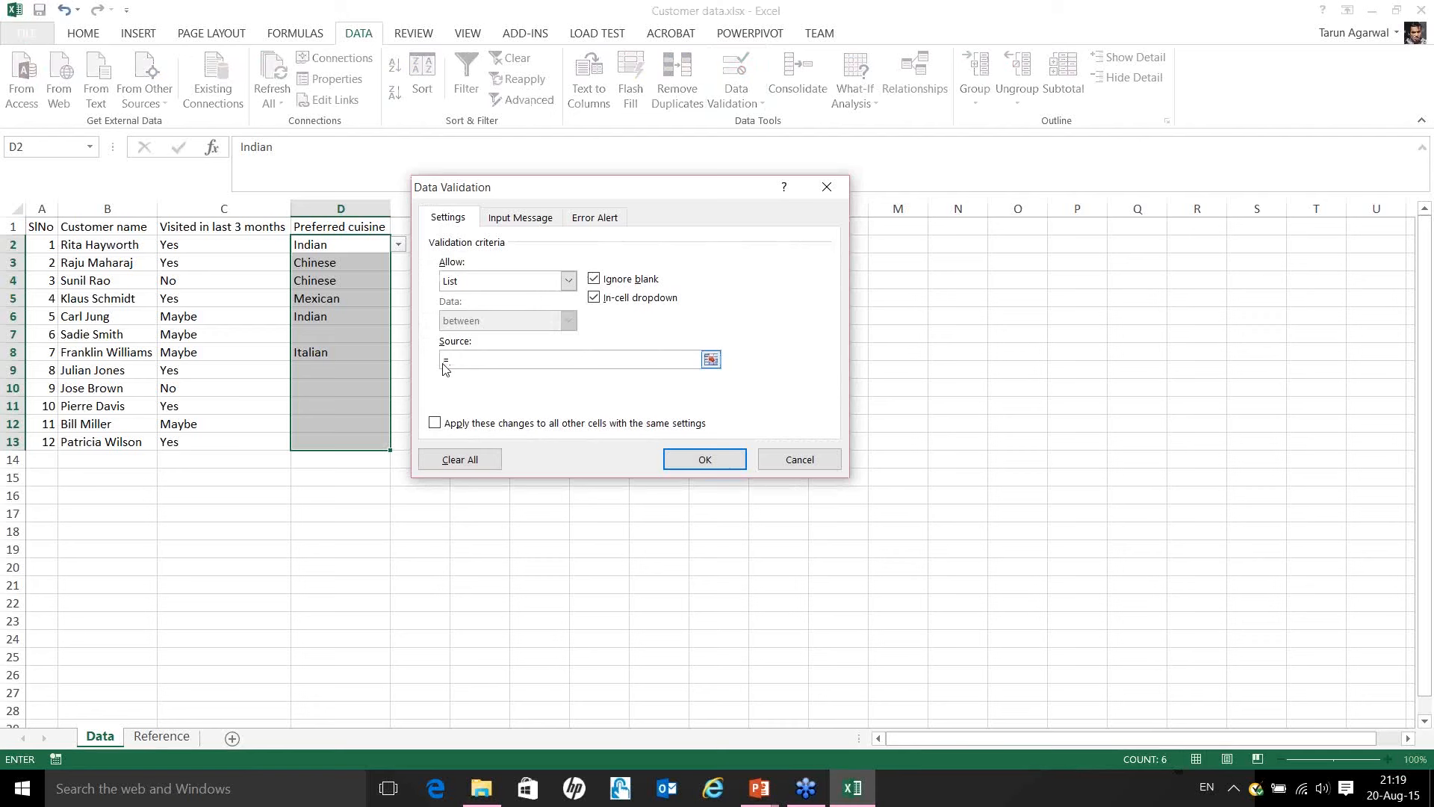
{"action": "type", "text": "offset("}
{"action": "left_click", "coordinate": [161, 735]}
{"action": "left_click", "coordinate": [43, 227]}
{"action": "type", "text": ",0,0"}
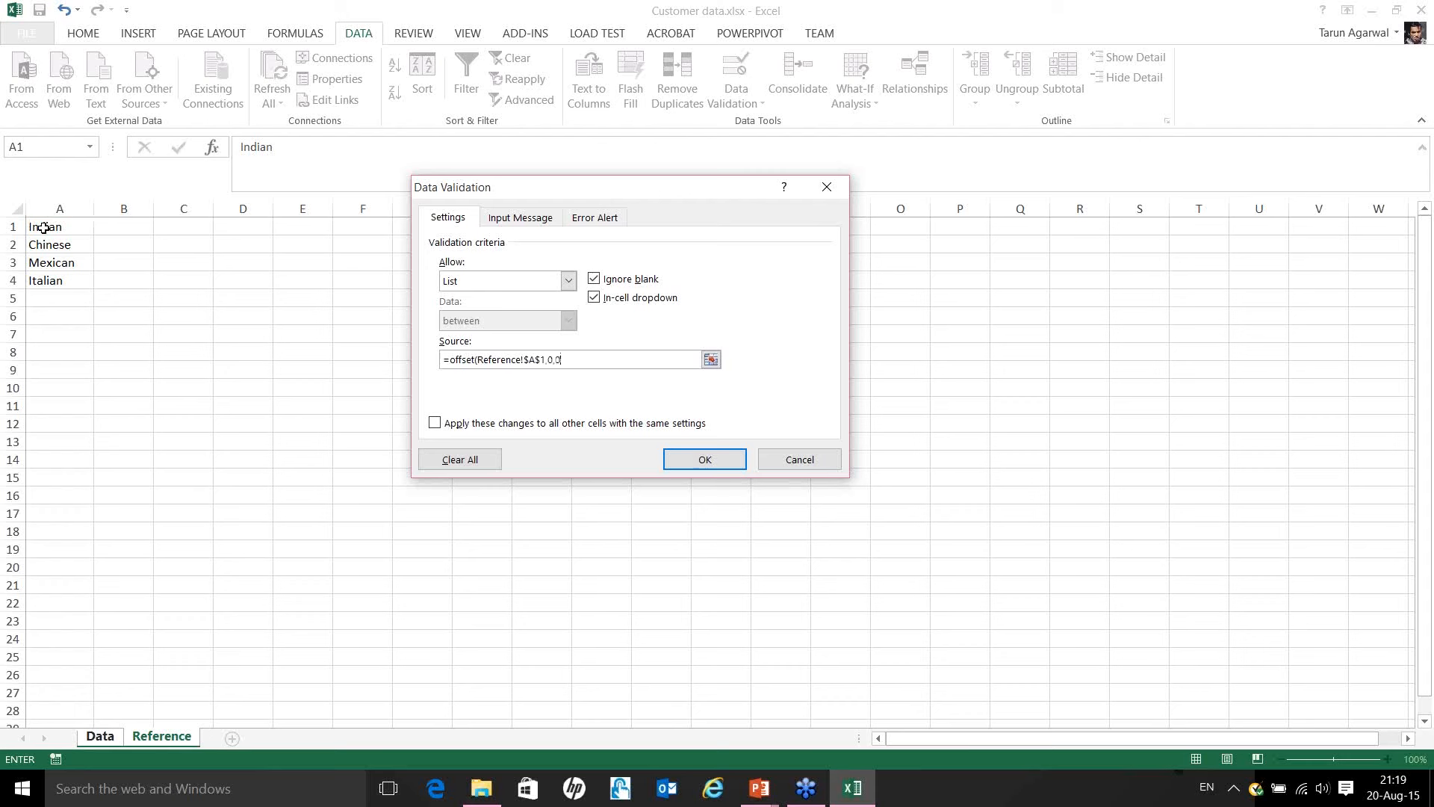
Complete the OFFSET source with the height counta(Reference!$A:$A) and a width of 1, and apply the validation.
{"action": "type", "text": ",counta("}
{"action": "left_click", "coordinate": [60, 208]}
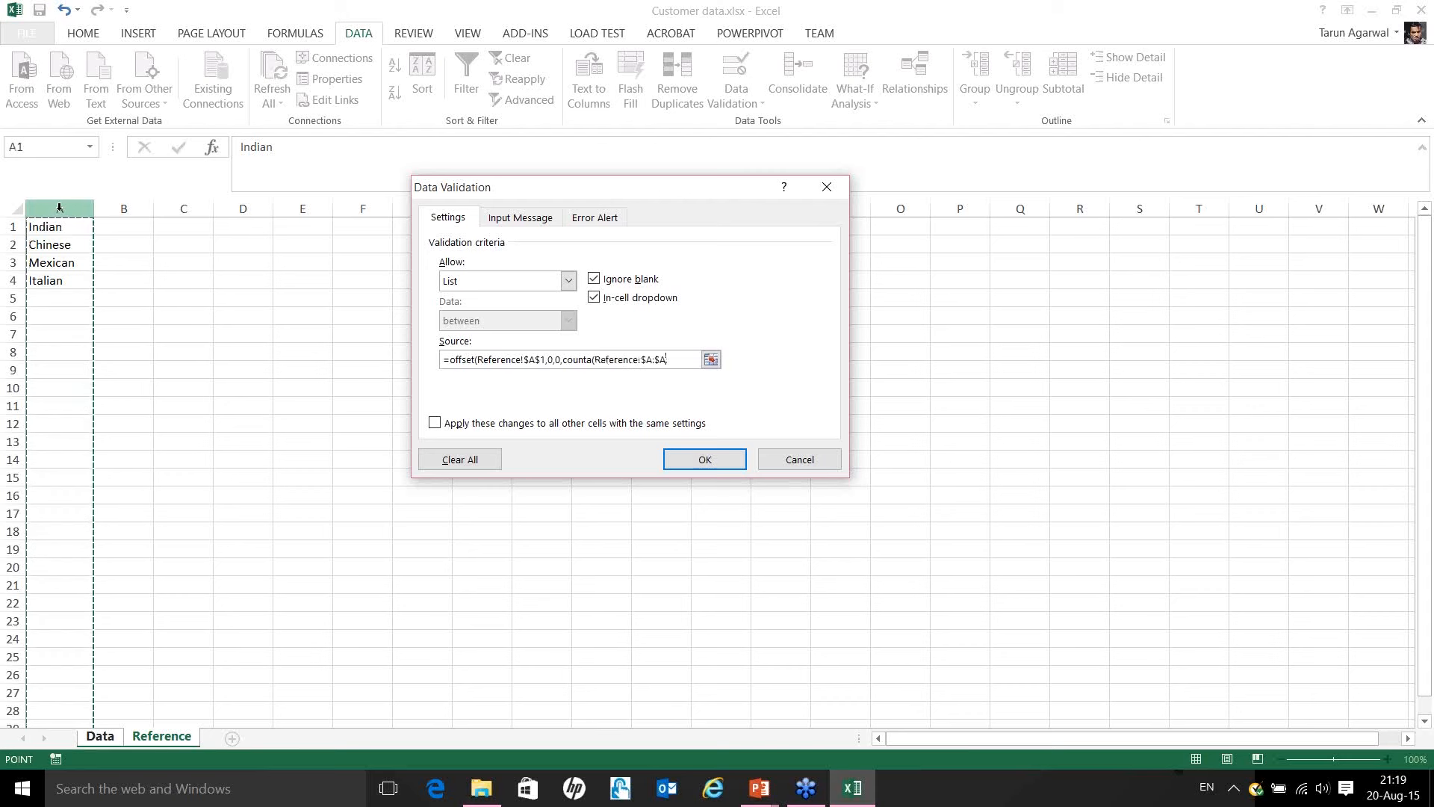
{"action": "type", "text": "),1"}
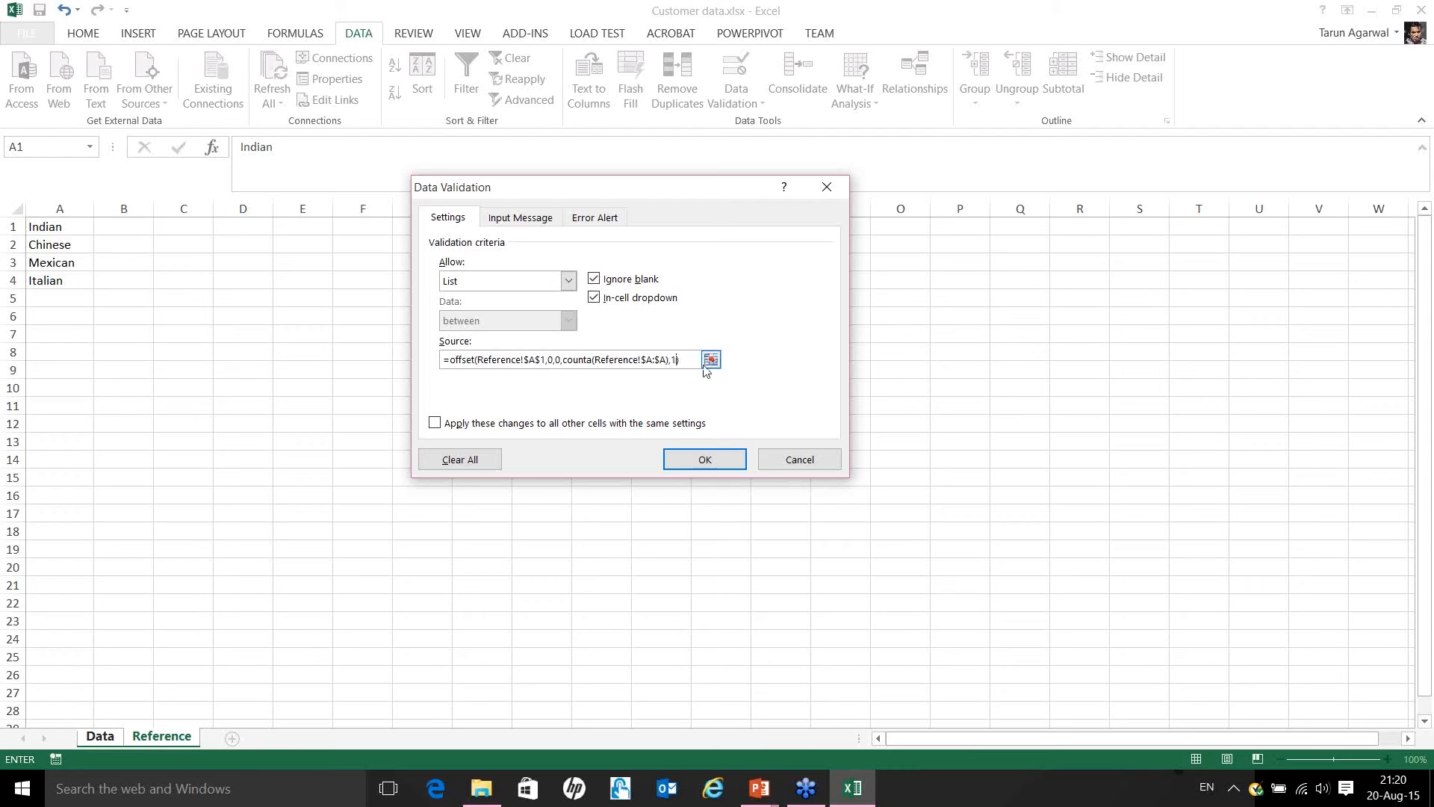
{"action": "left_click", "coordinate": [707, 460]}
Check the cuisine choices in the drop-down of D2 on the Data sheet, and close it without changing the value.
{"action": "left_click", "coordinate": [398, 245]}
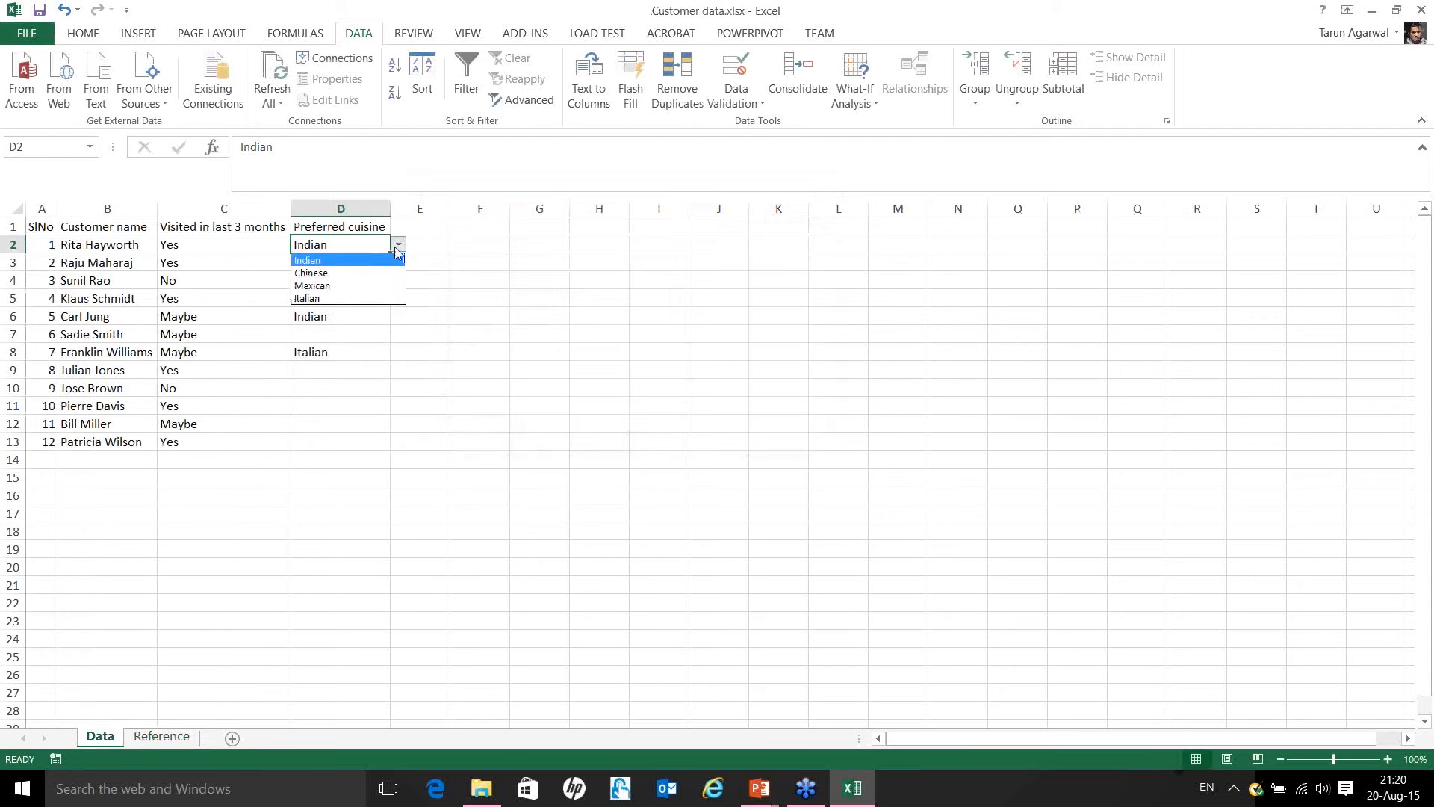
{"action": "left_click", "coordinate": [354, 242]}
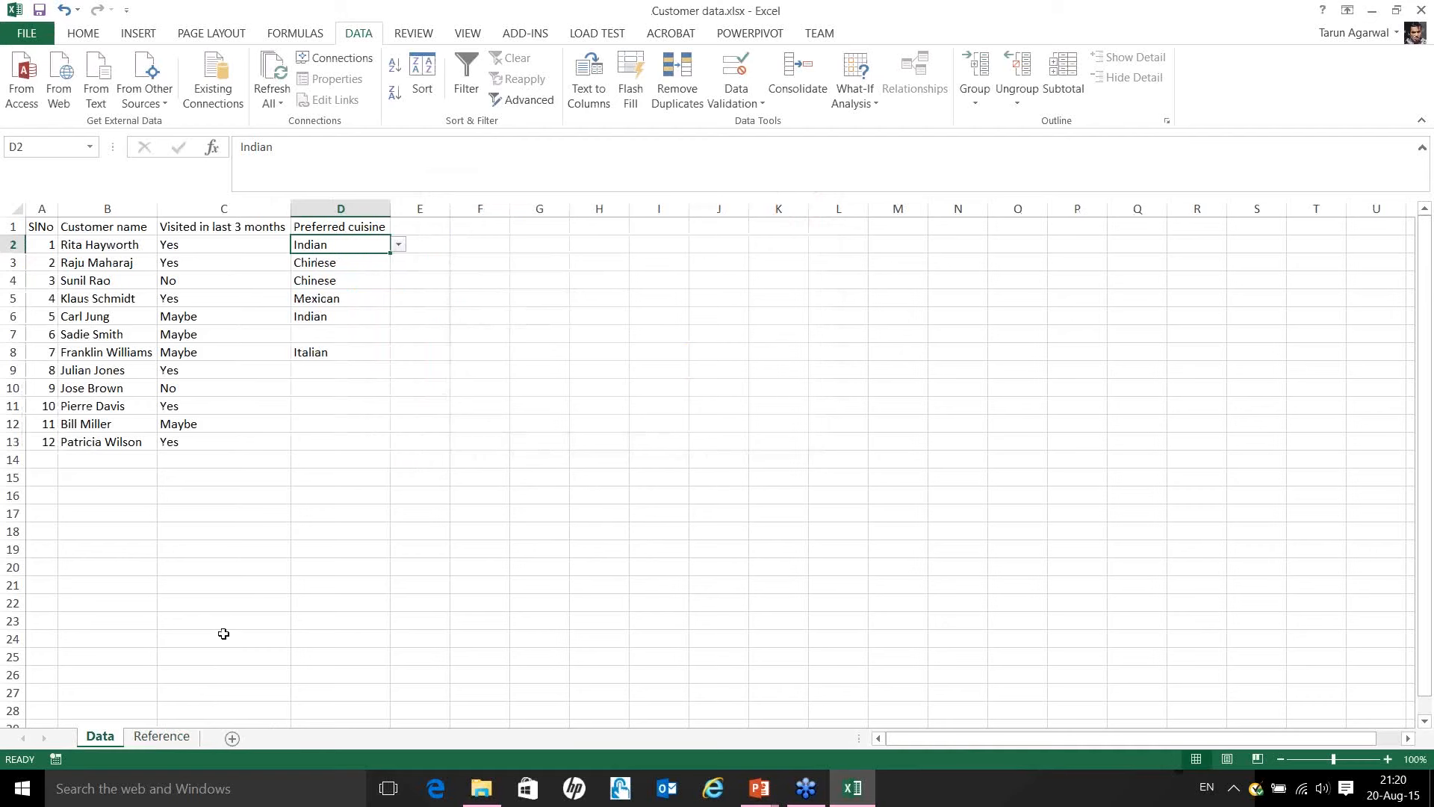
Add Lebanese in cell A5 on the Reference sheet and check the drop-down in D2 on the Data sheet.
{"action": "left_click", "coordinate": [161, 737]}
{"action": "left_click", "coordinate": [56, 298]}
{"action": "type", "text": "Lebanese"}
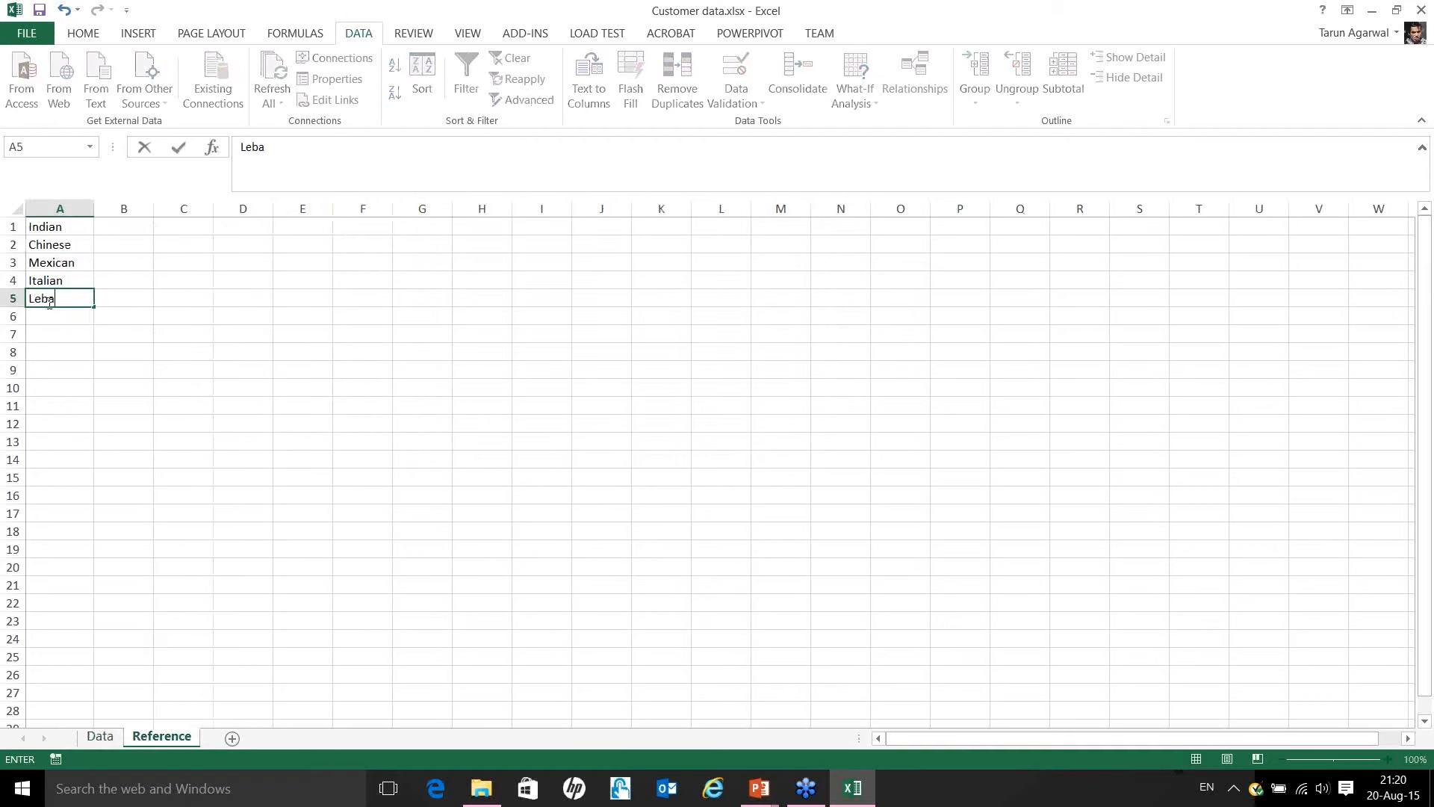
{"action": "key", "text": "Return"}
{"action": "left_click", "coordinate": [100, 737]}
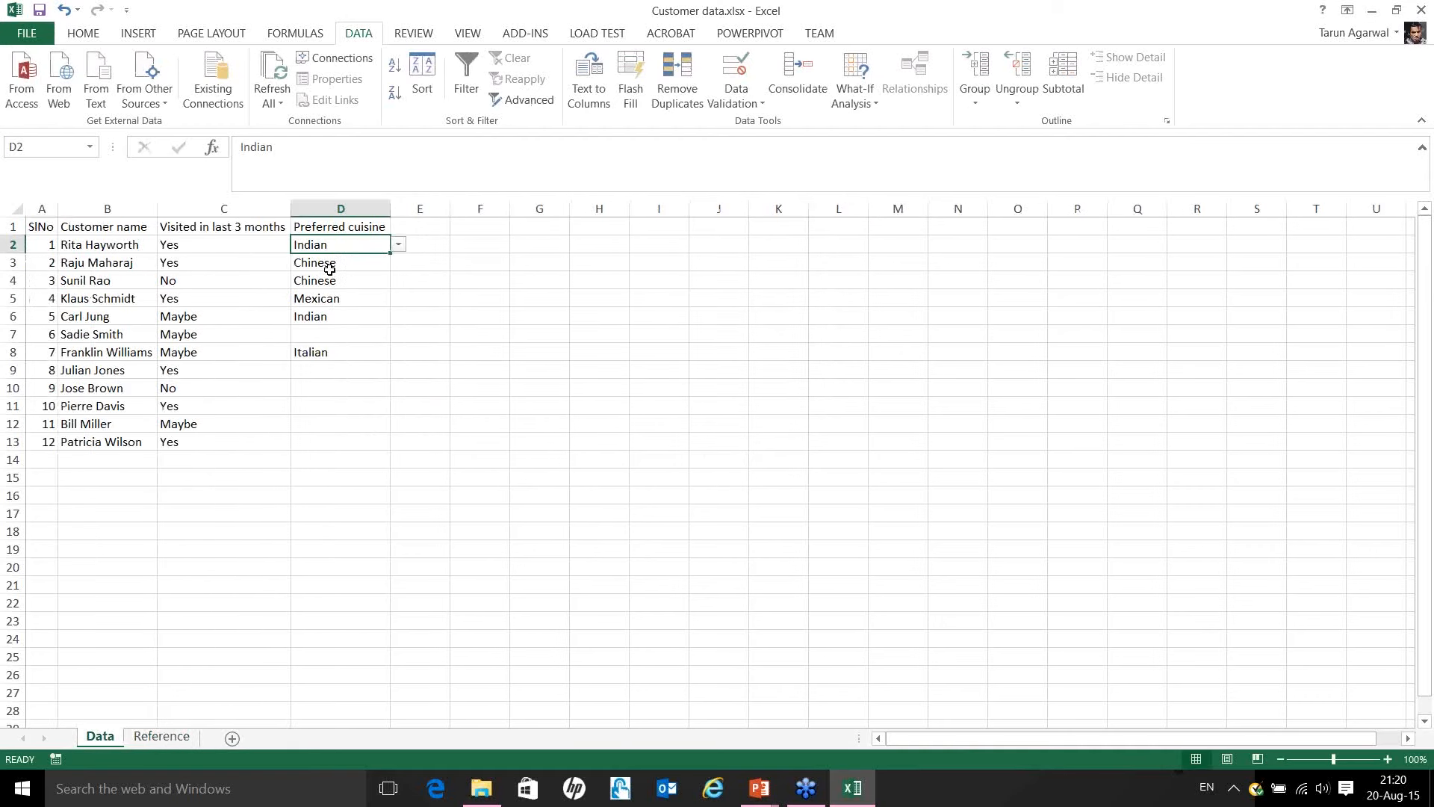
{"action": "left_click", "coordinate": [398, 245]}
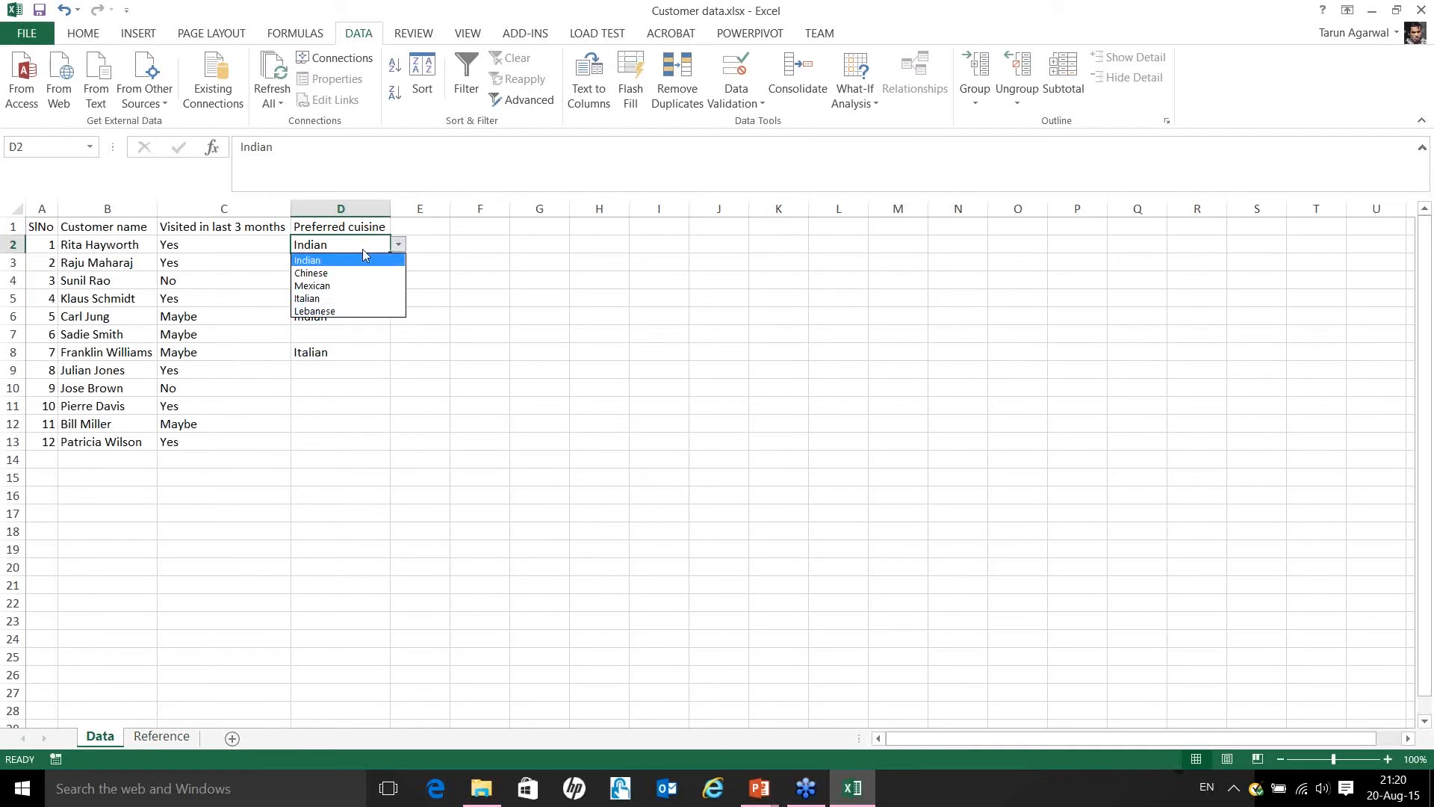
Enter Arabic in A7 on the Reference sheet, leaving A6 blank, and check the drop-down in D2 on the Data sheet.
{"action": "left_click", "coordinate": [161, 737]}
{"action": "left_click", "coordinate": [59, 336]}
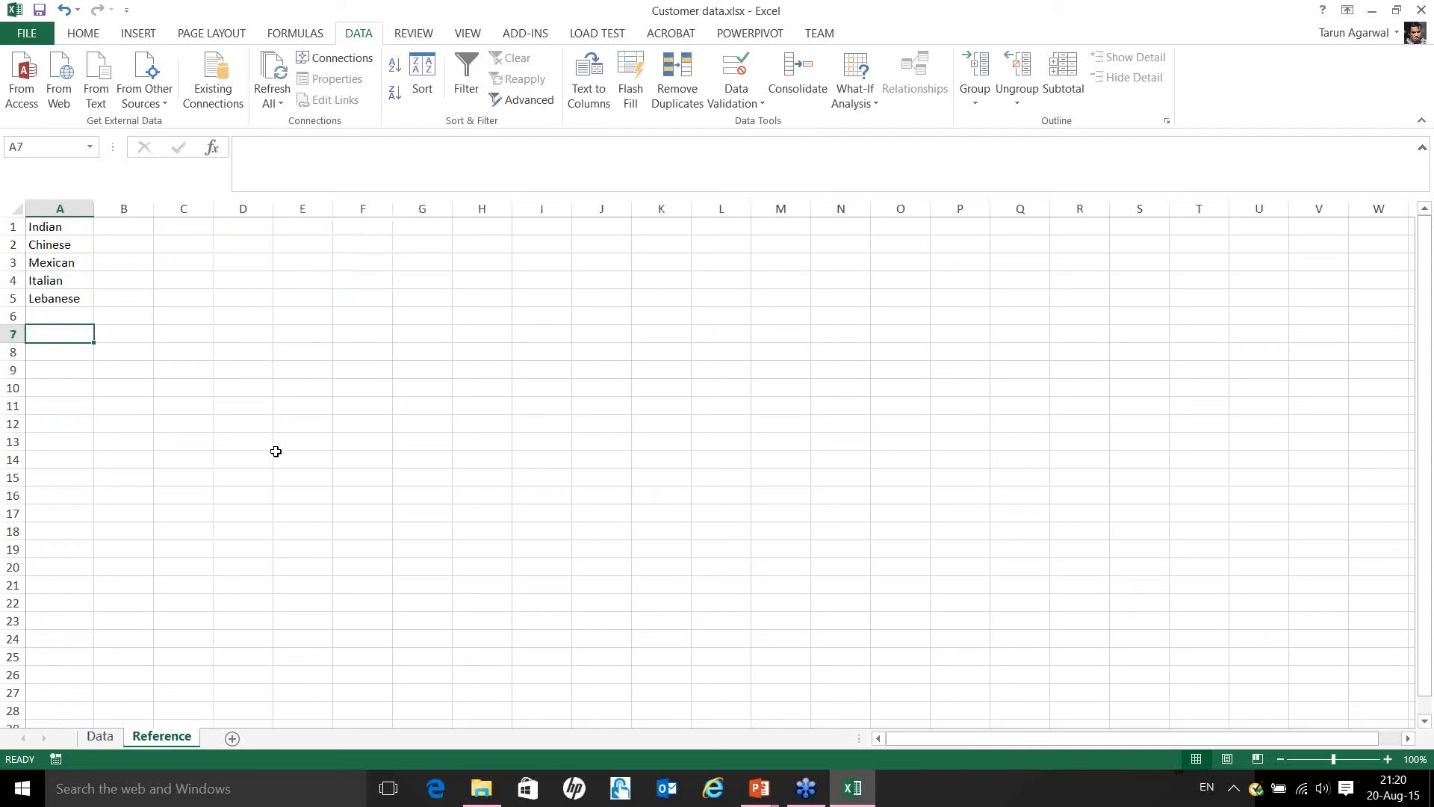
{"action": "type", "text": "Arabic"}
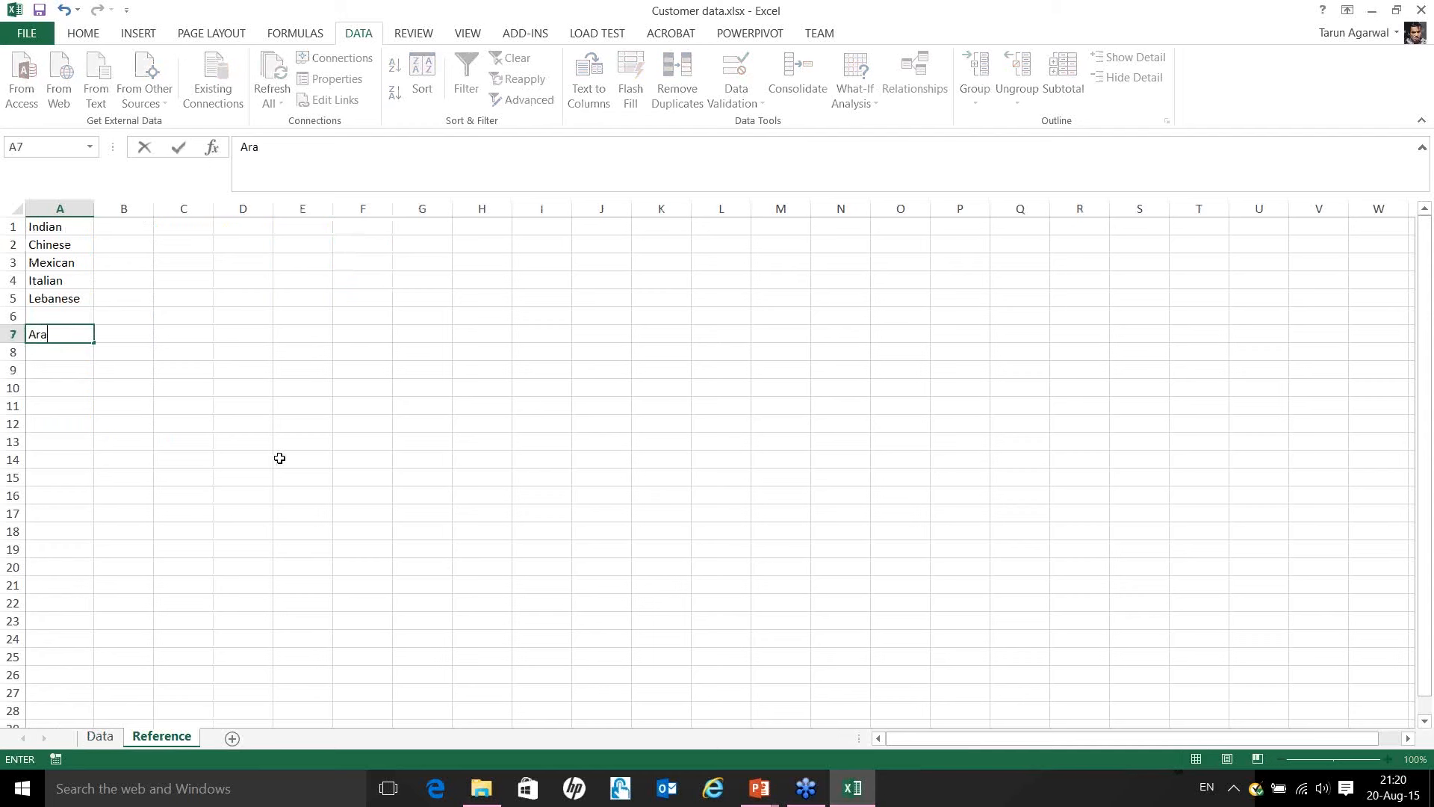
{"action": "key", "text": "Return"}
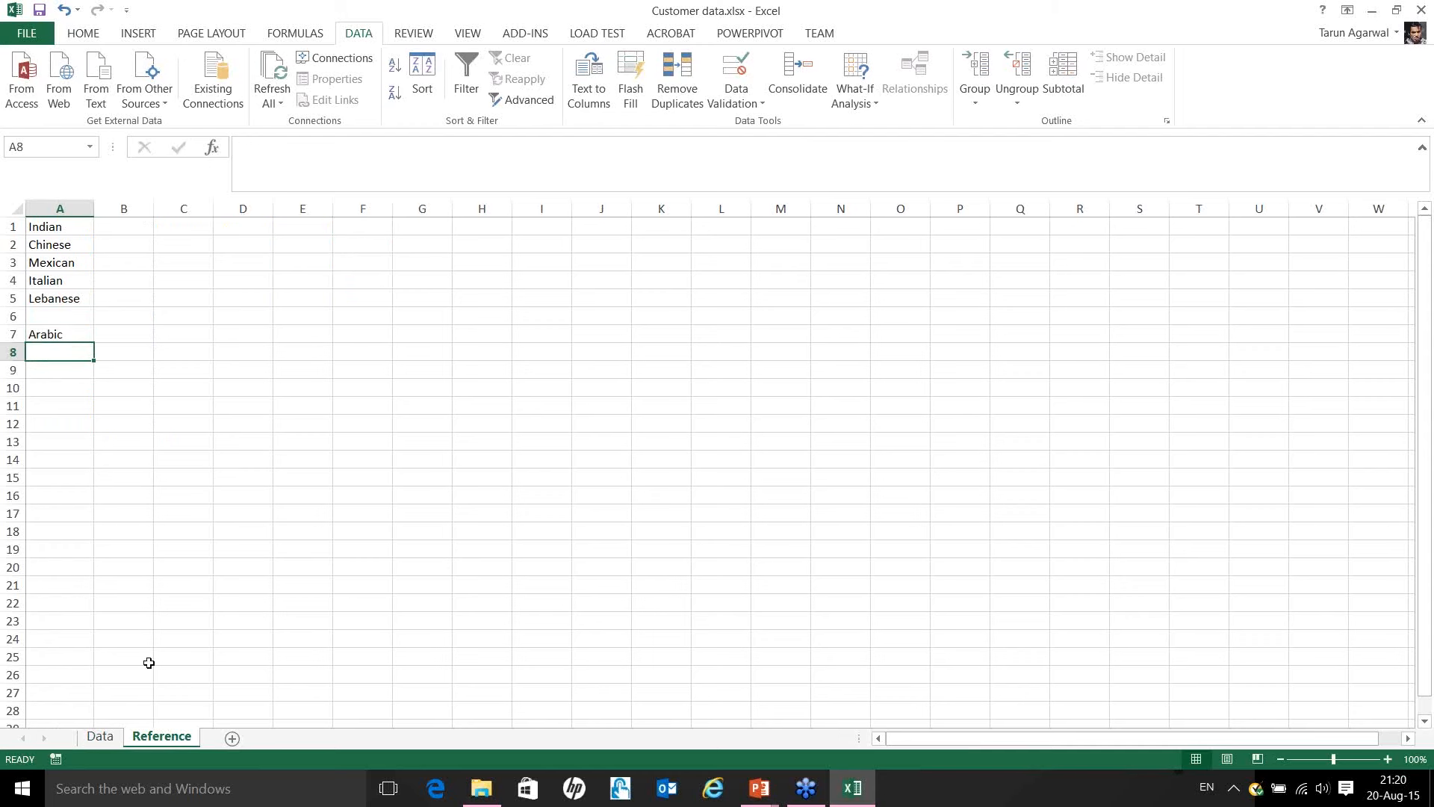
{"action": "left_click", "coordinate": [100, 736]}
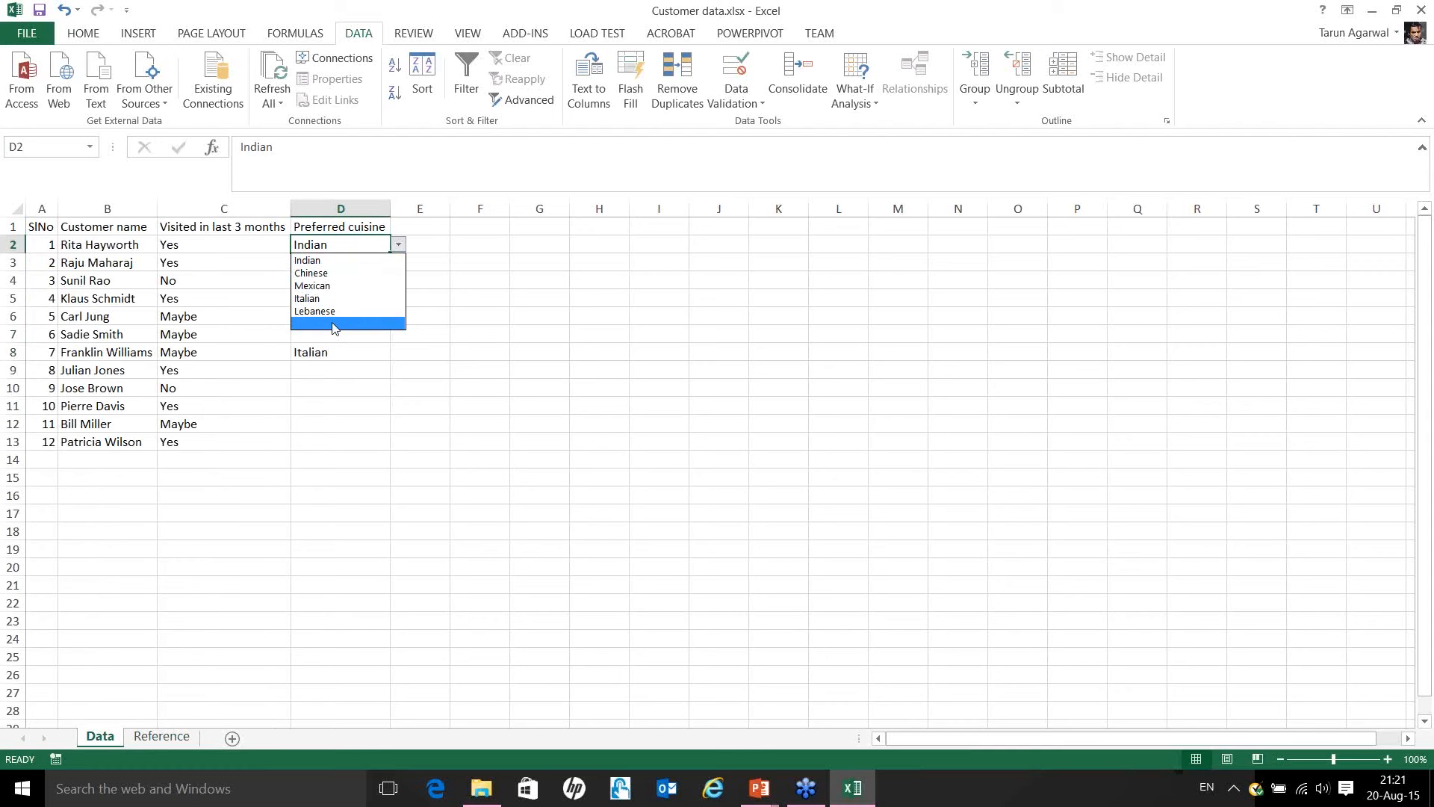
{"action": "left_click", "coordinate": [347, 263]}
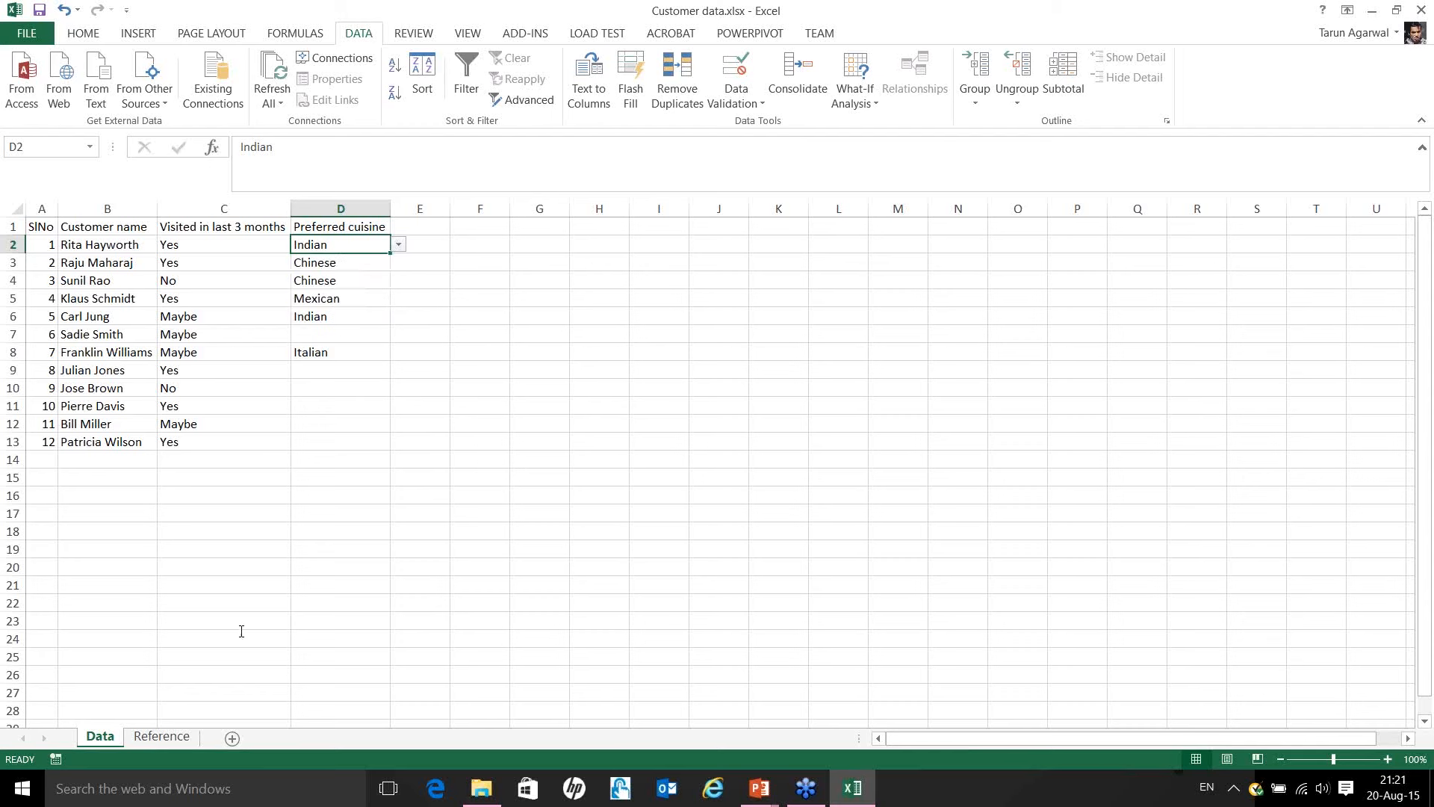
Delete Arabic from cell A7 on the Reference sheet and select A6.
{"action": "left_click", "coordinate": [158, 740]}
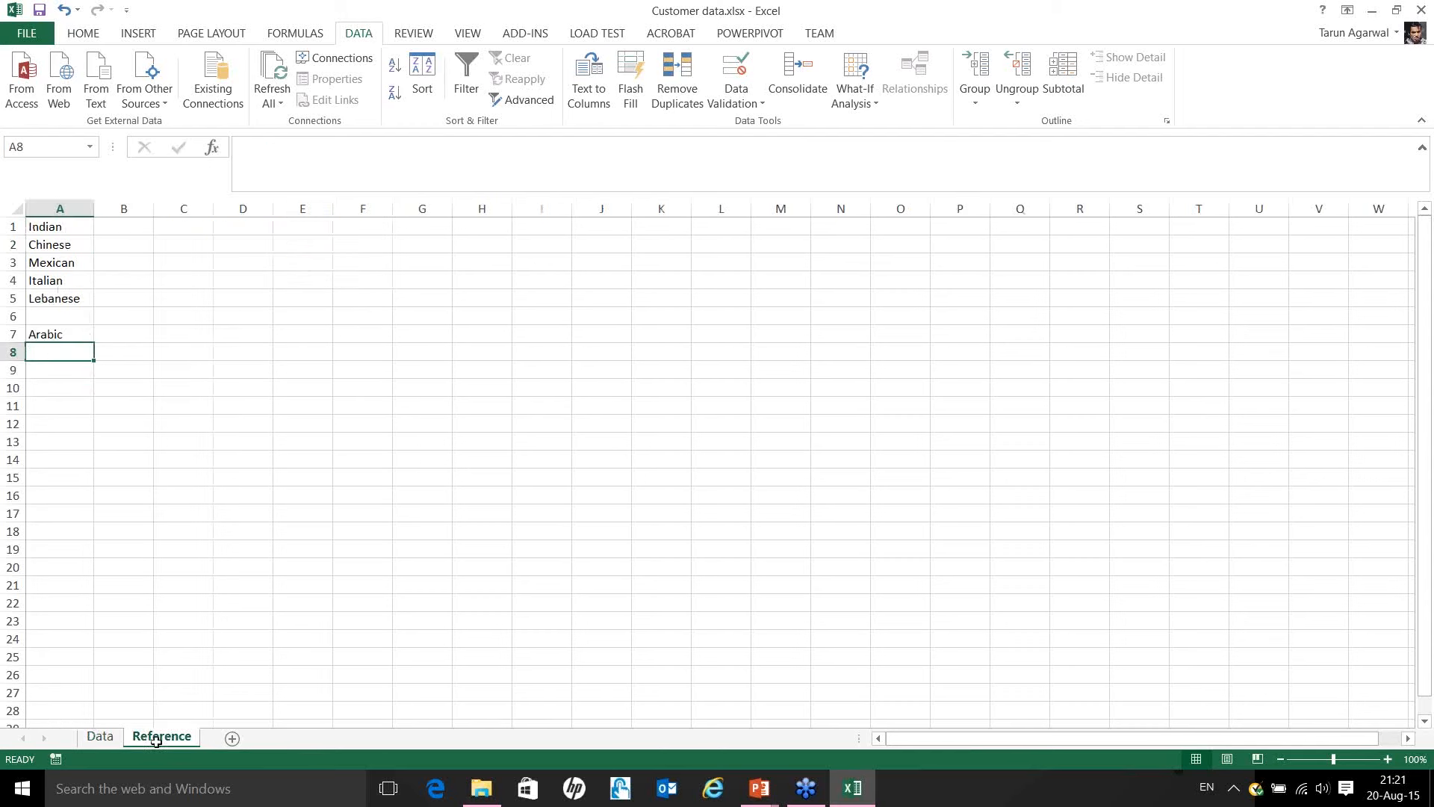
{"action": "left_click", "coordinate": [63, 335]}
{"action": "key", "text": "Delete"}
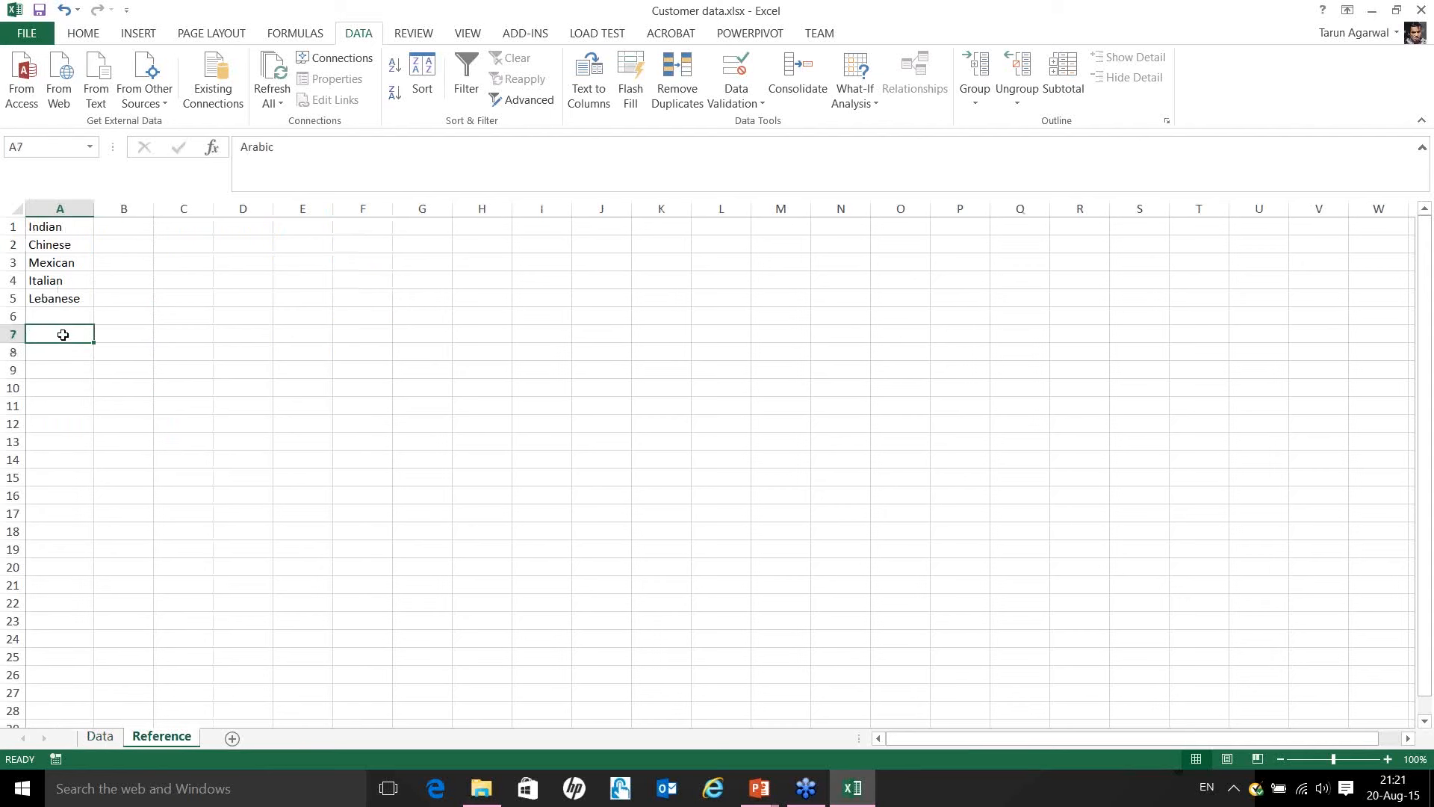
{"action": "key", "text": "Up"}
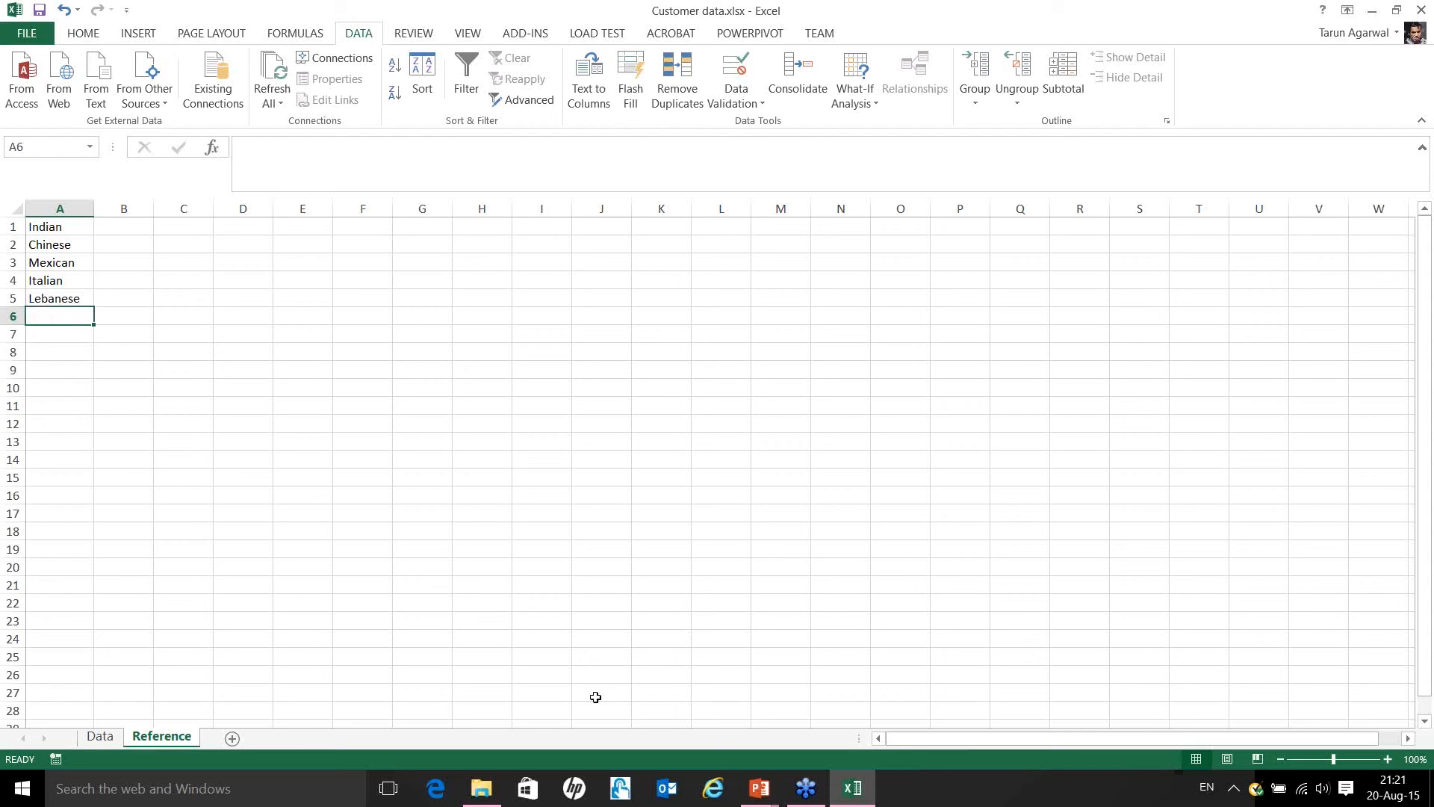
Switch to the PowerPoint slide show to review the Creating drop-down list slide, and return to the Excel workbook.
{"action": "mouse_move", "coordinate": [769, 799]}
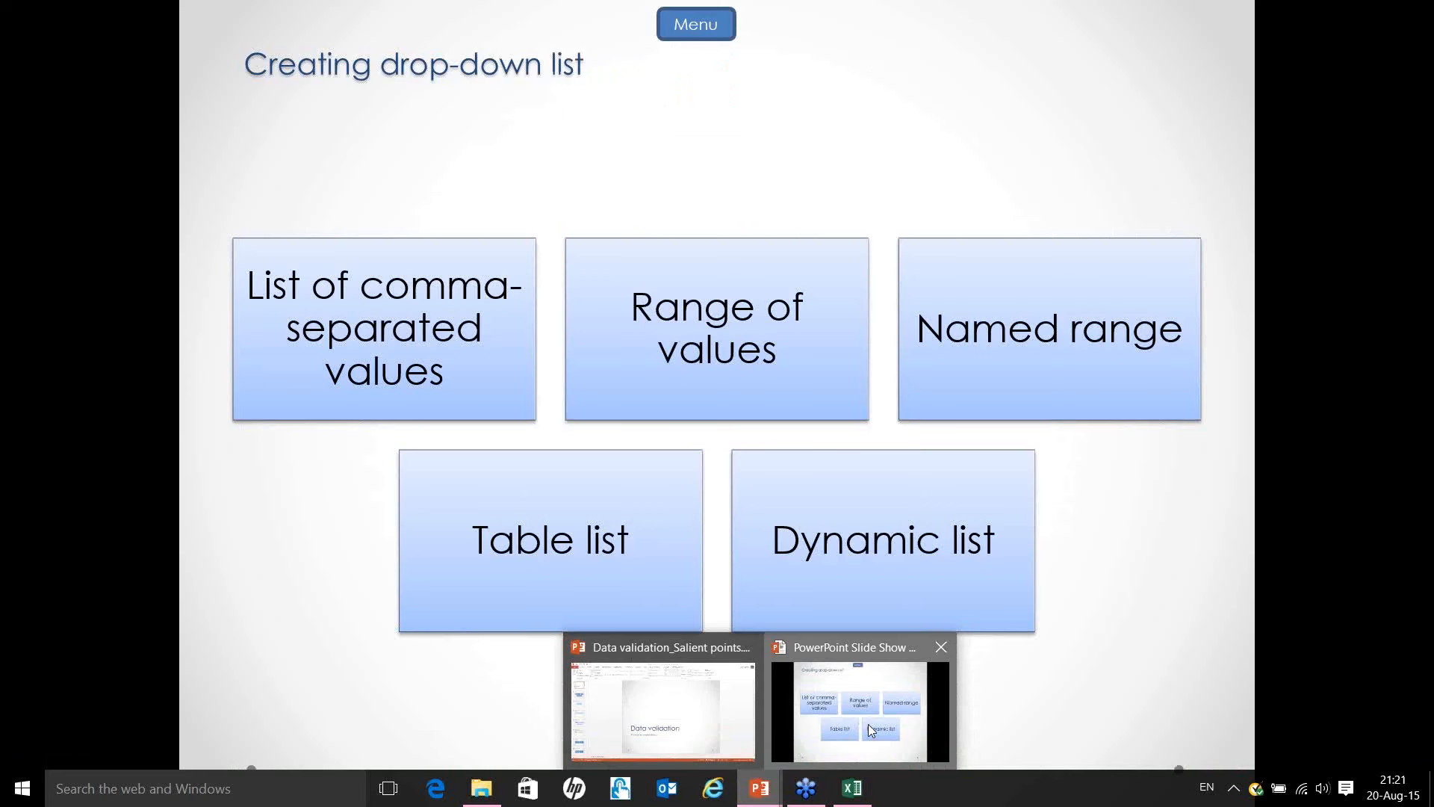
{"action": "left_click", "coordinate": [869, 724]}
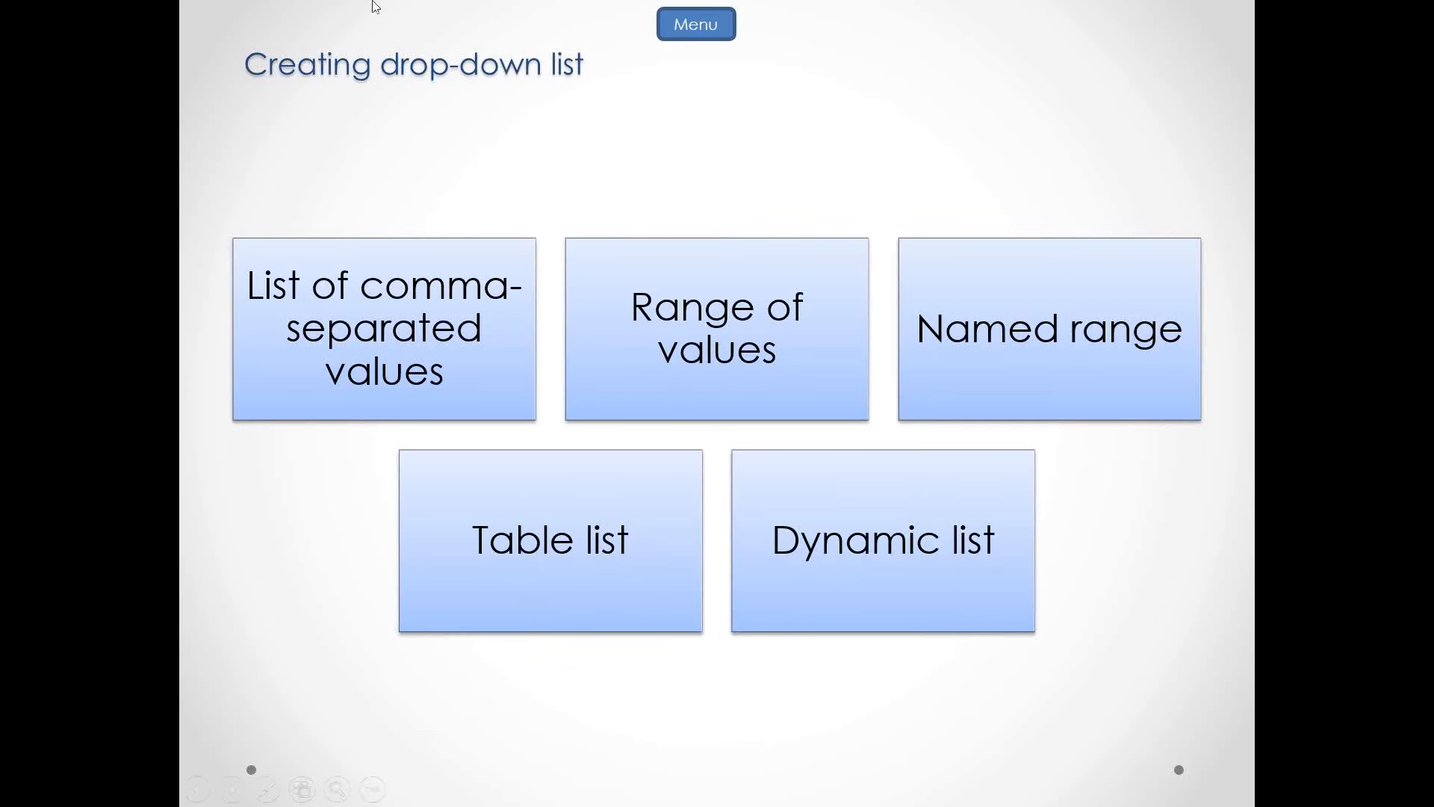
{"action": "left_click", "coordinate": [787, 125]}
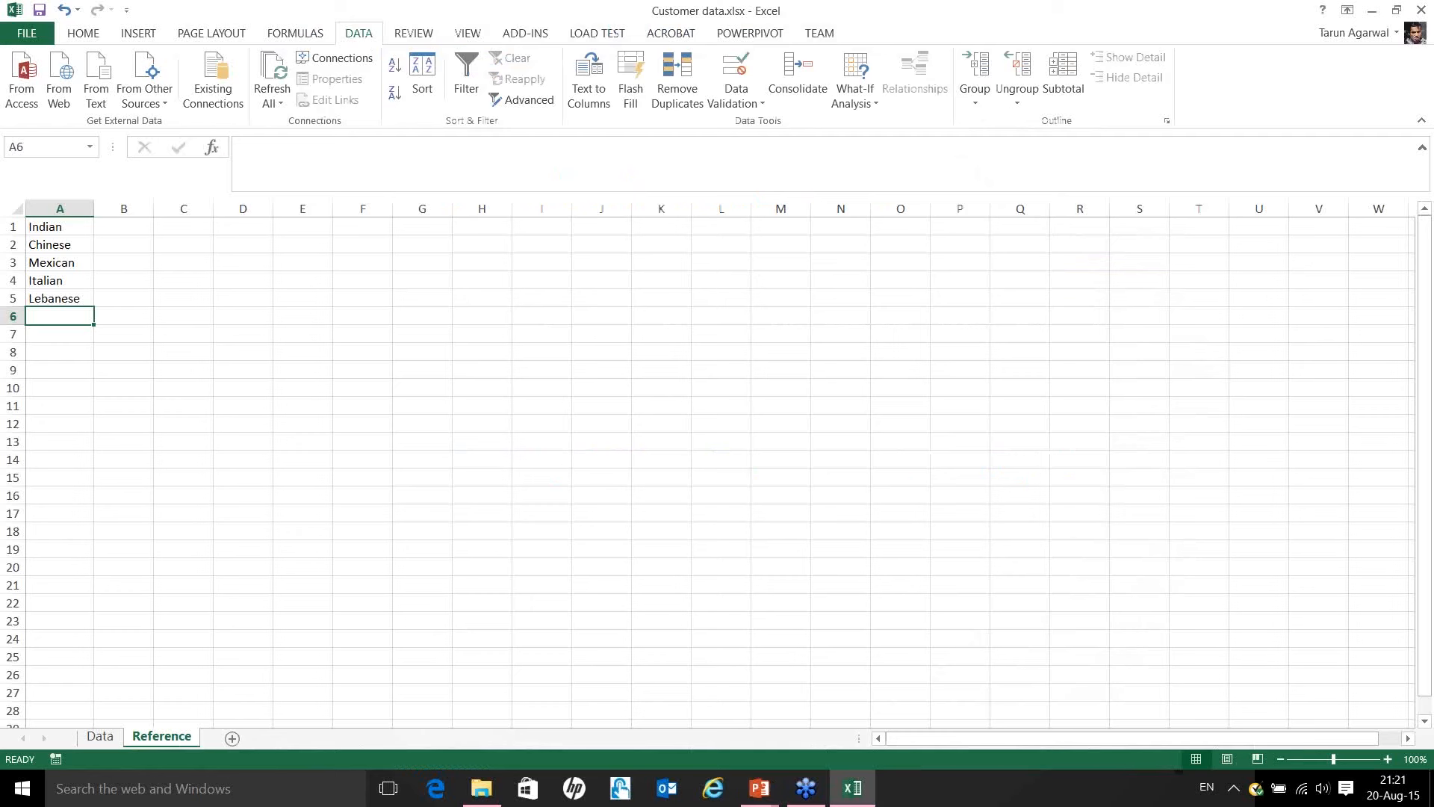
Enter the Indian dishes Dosa, Idli and Puri in cells B1:B3 of the Reference sheet.
{"action": "double_click", "coordinate": [121, 224]}
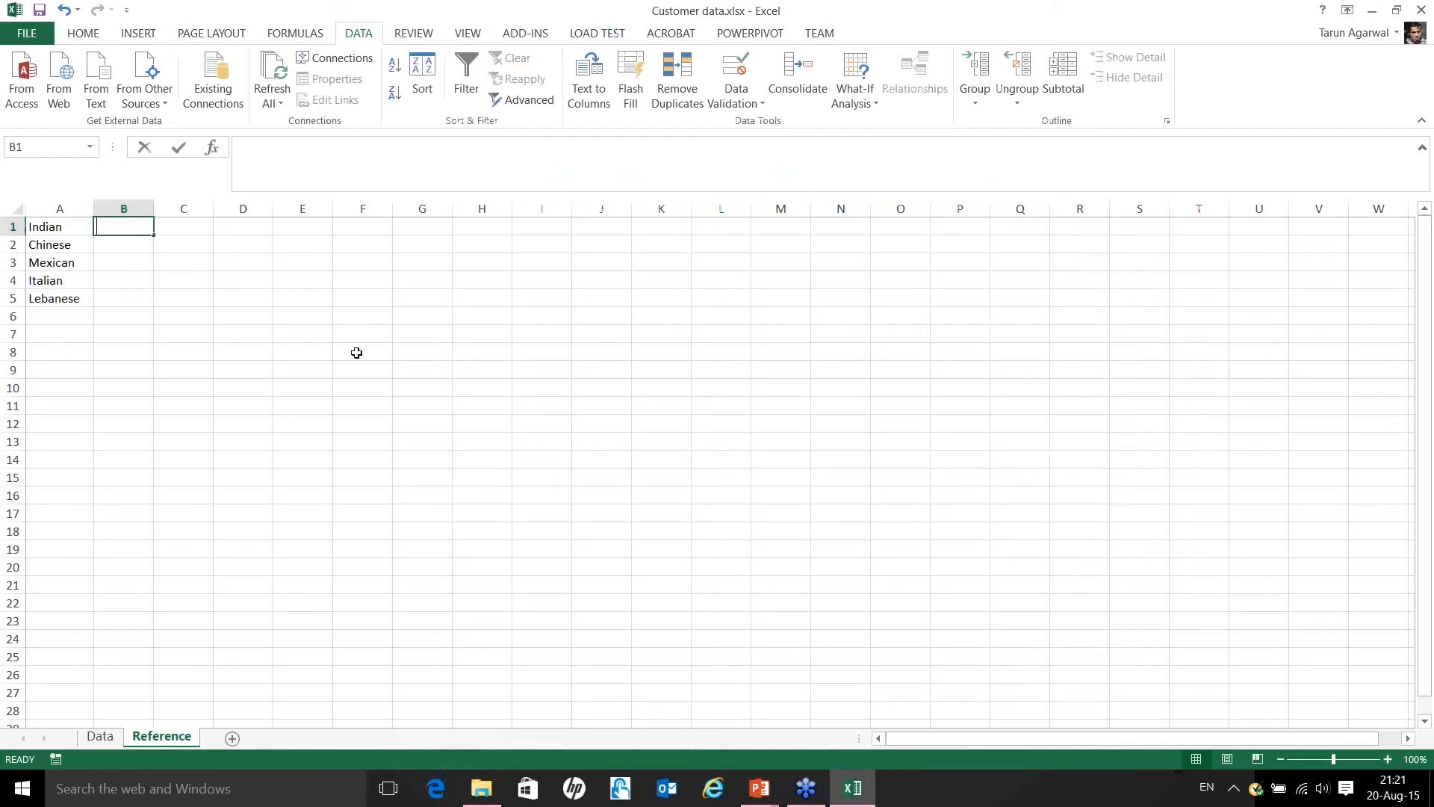
{"action": "type", "text": "Dosa"}
{"action": "key", "text": "Return"}
{"action": "key", "text": "F2"}
{"action": "type", "text": "Idli"}
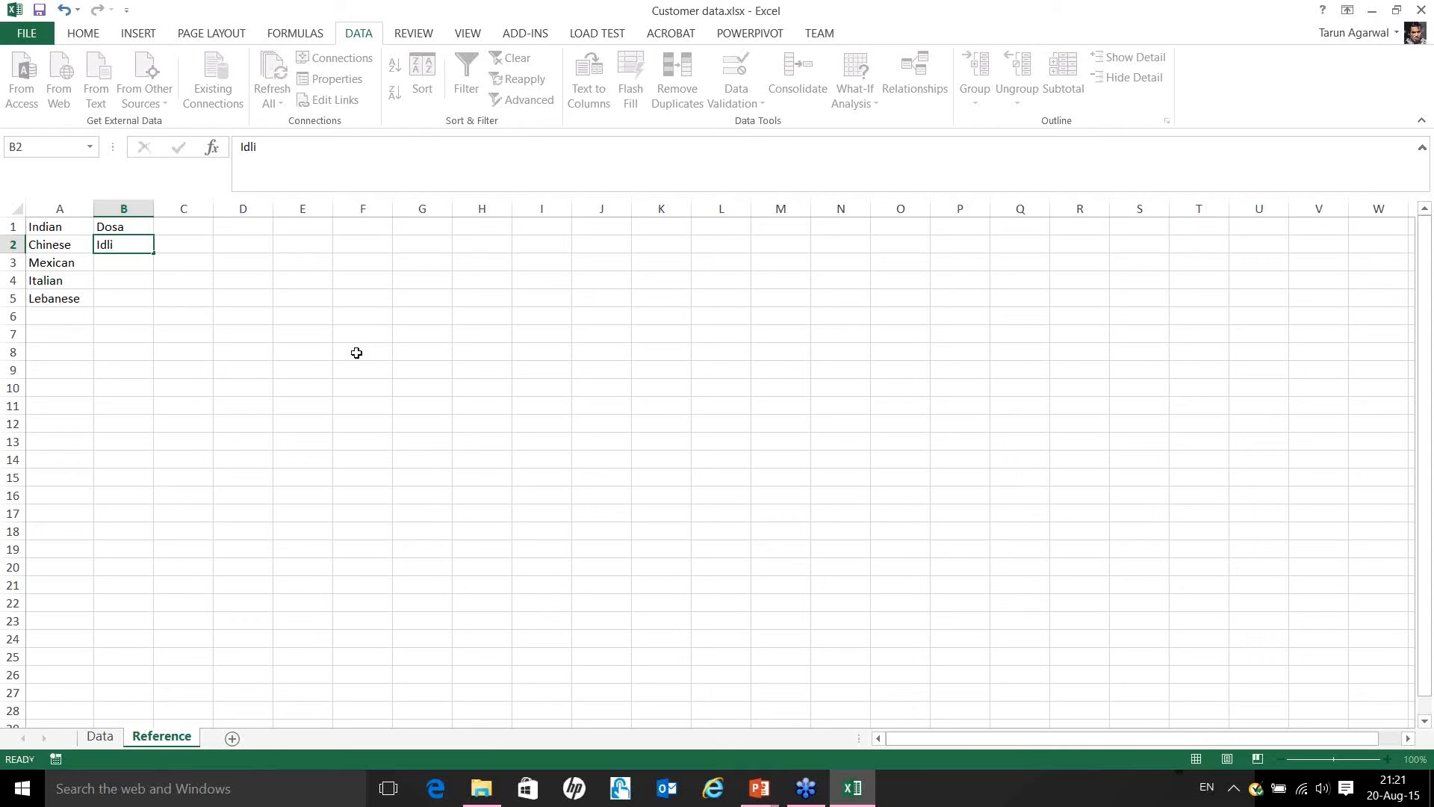
{"action": "key", "text": "Return"}
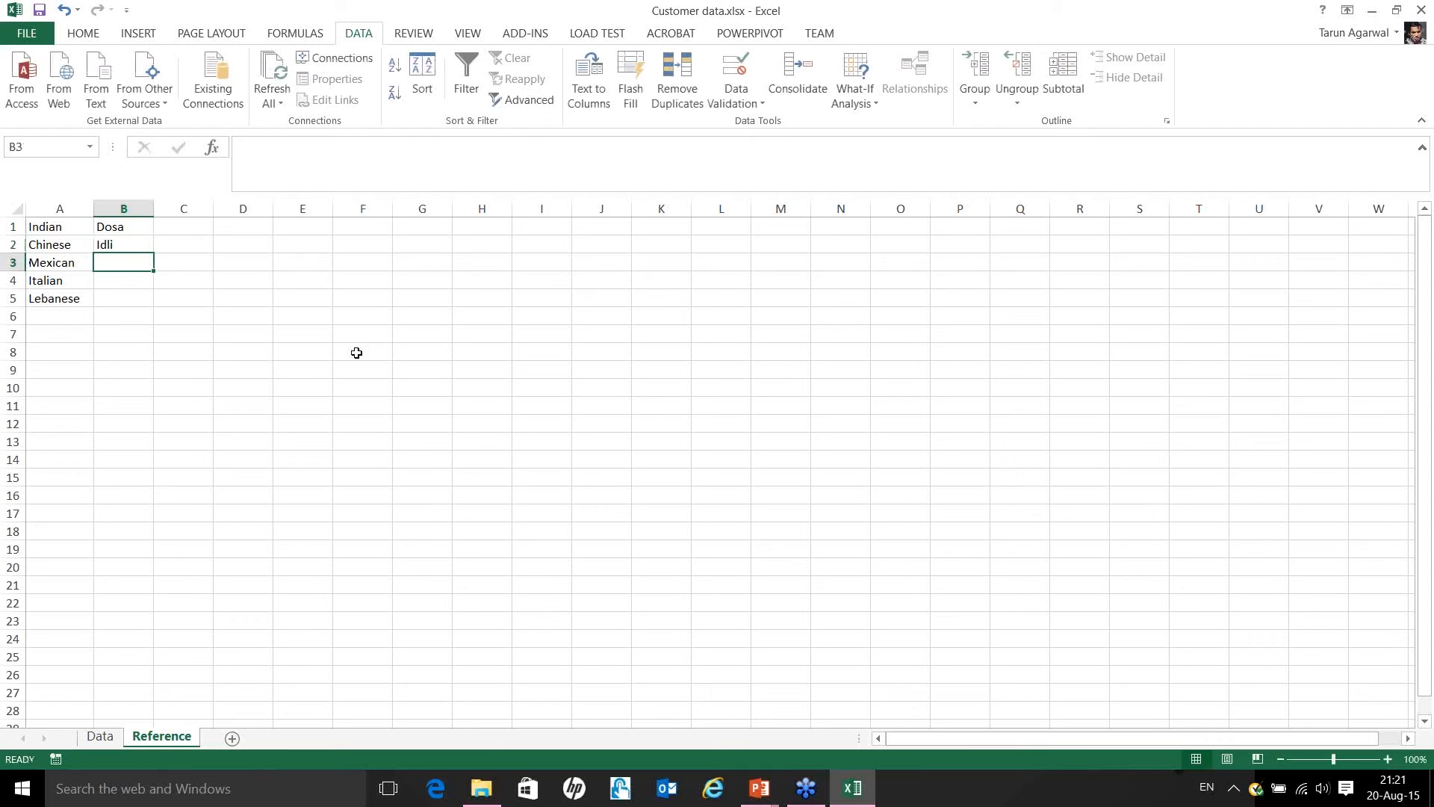
{"action": "type", "text": "Puri"}
{"action": "key", "text": "ctrl+Return"}
Enter the Chinese dishes Noodles, Fried rice and Momos in cells C1:C3 of the Reference sheet.
{"action": "key", "text": "Up"}
{"action": "key", "text": "Up"}
{"action": "key", "text": "Right"}
{"action": "key", "text": "F2"}
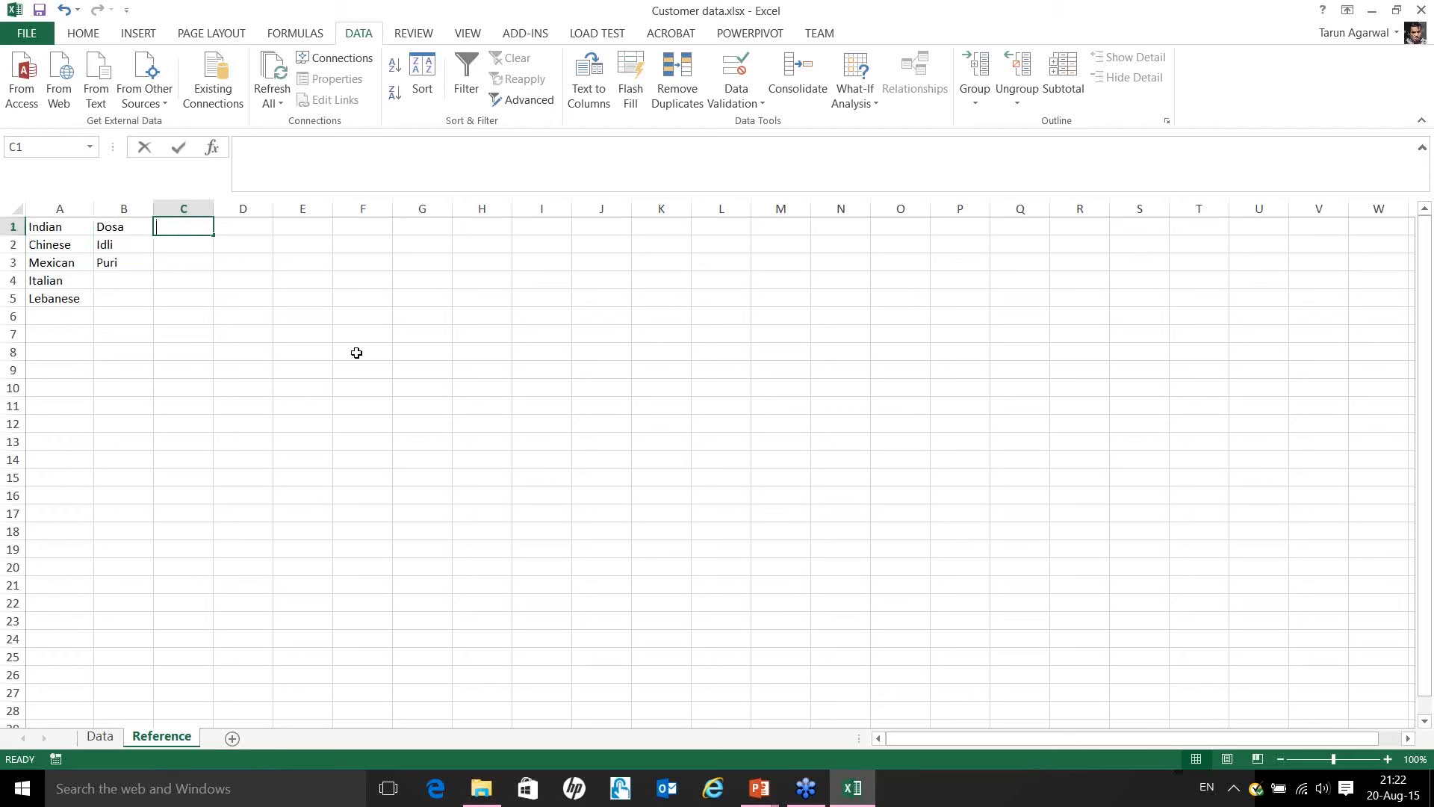
{"action": "type", "text": "Noodles"}
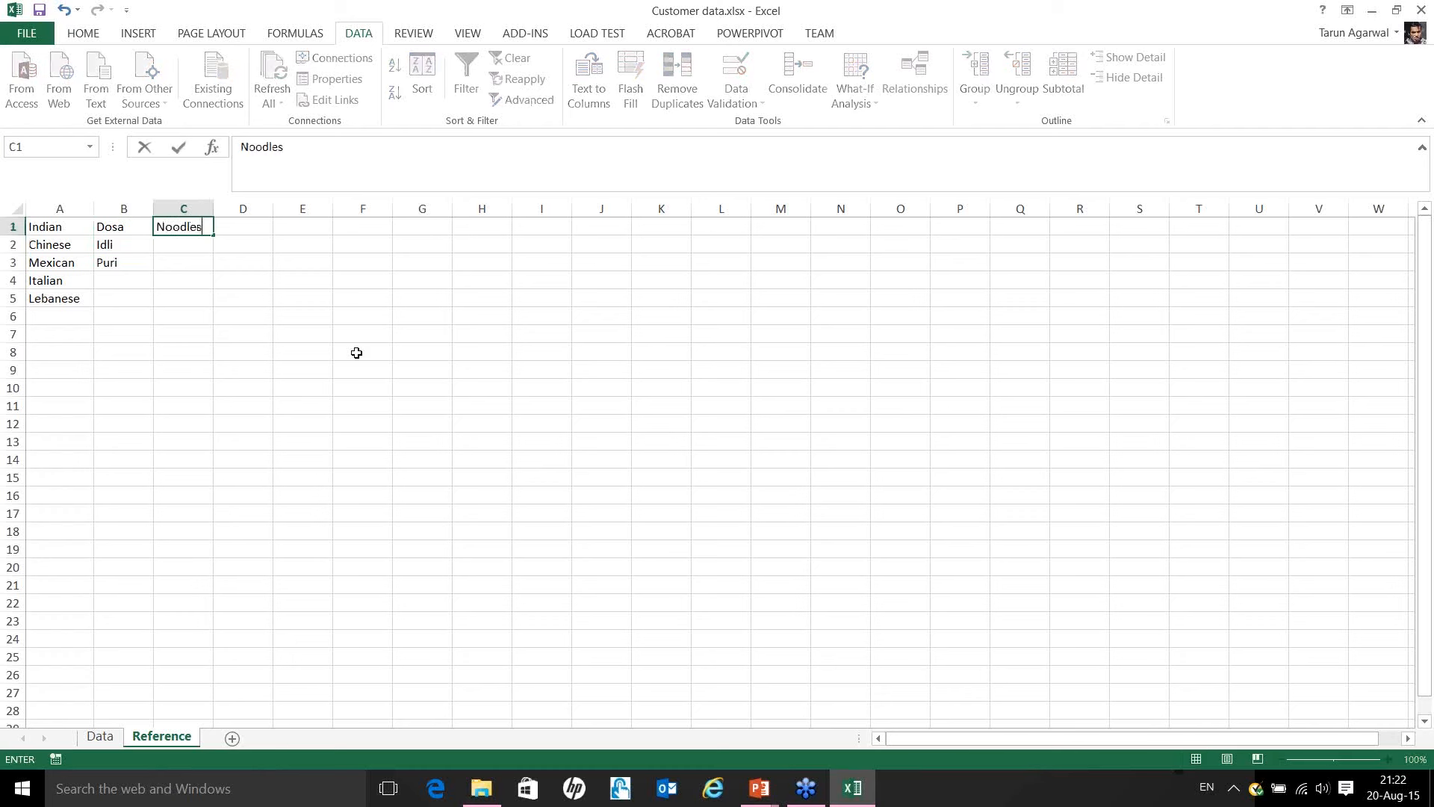
{"action": "key", "text": "Return"}
{"action": "type", "text": "Frie"}
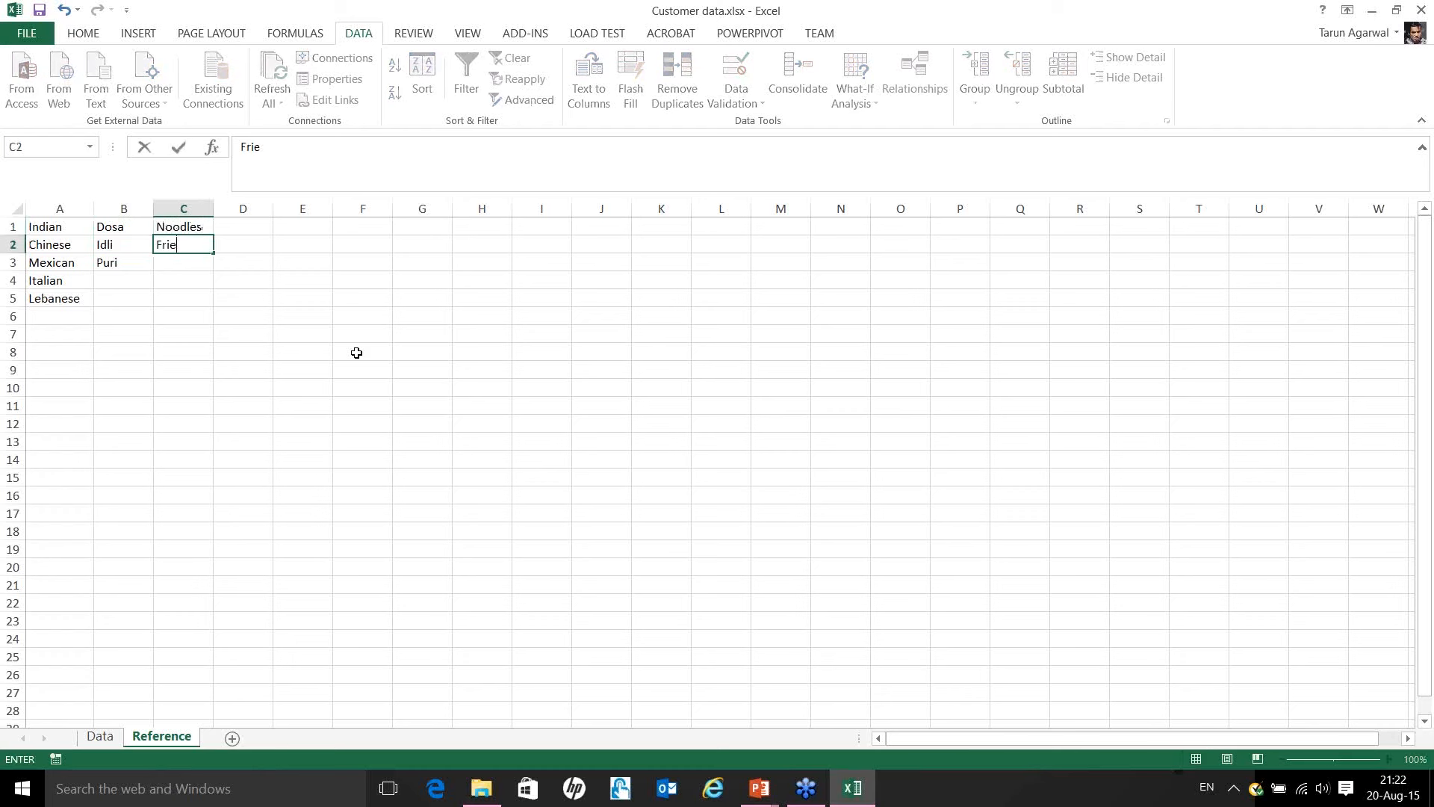
{"action": "type", "text": "d rice"}
{"action": "key", "text": "Return"}
{"action": "type", "text": "Mo"}
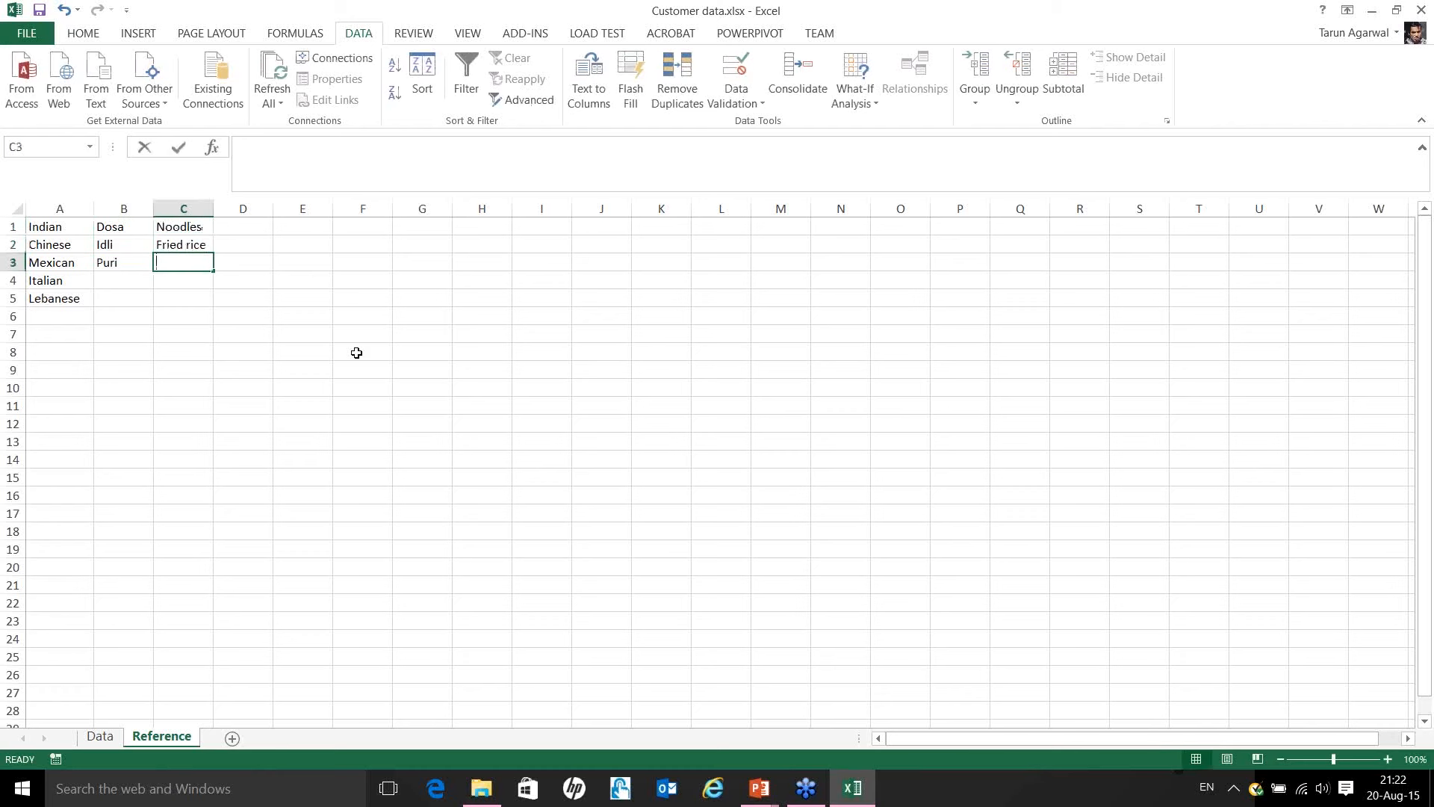
{"action": "type", "text": "mos"}
{"action": "key", "text": "Return"}
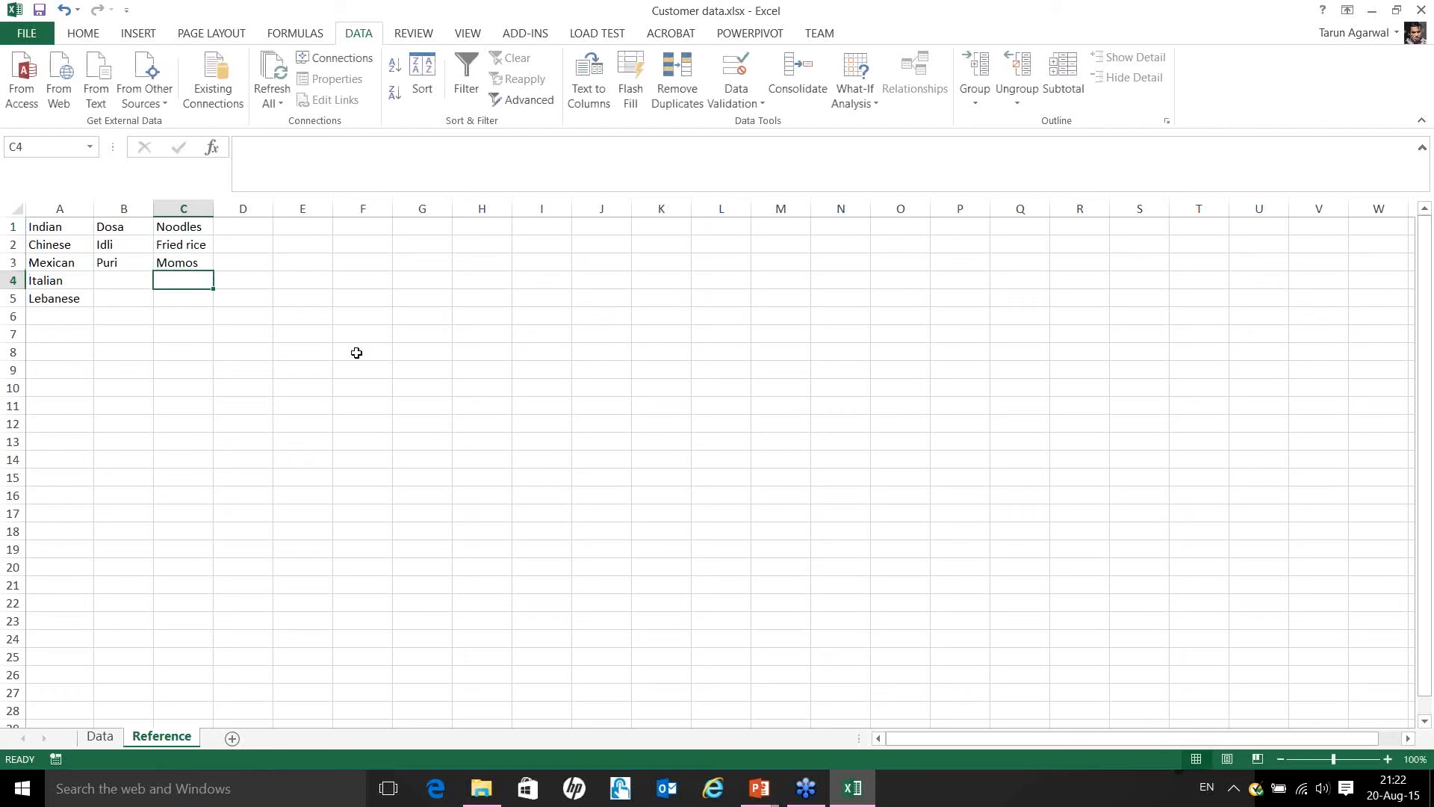
Add Gobi Manchurian in C4 and fit the width of column C to its contents.
{"action": "type", "text": "G"}
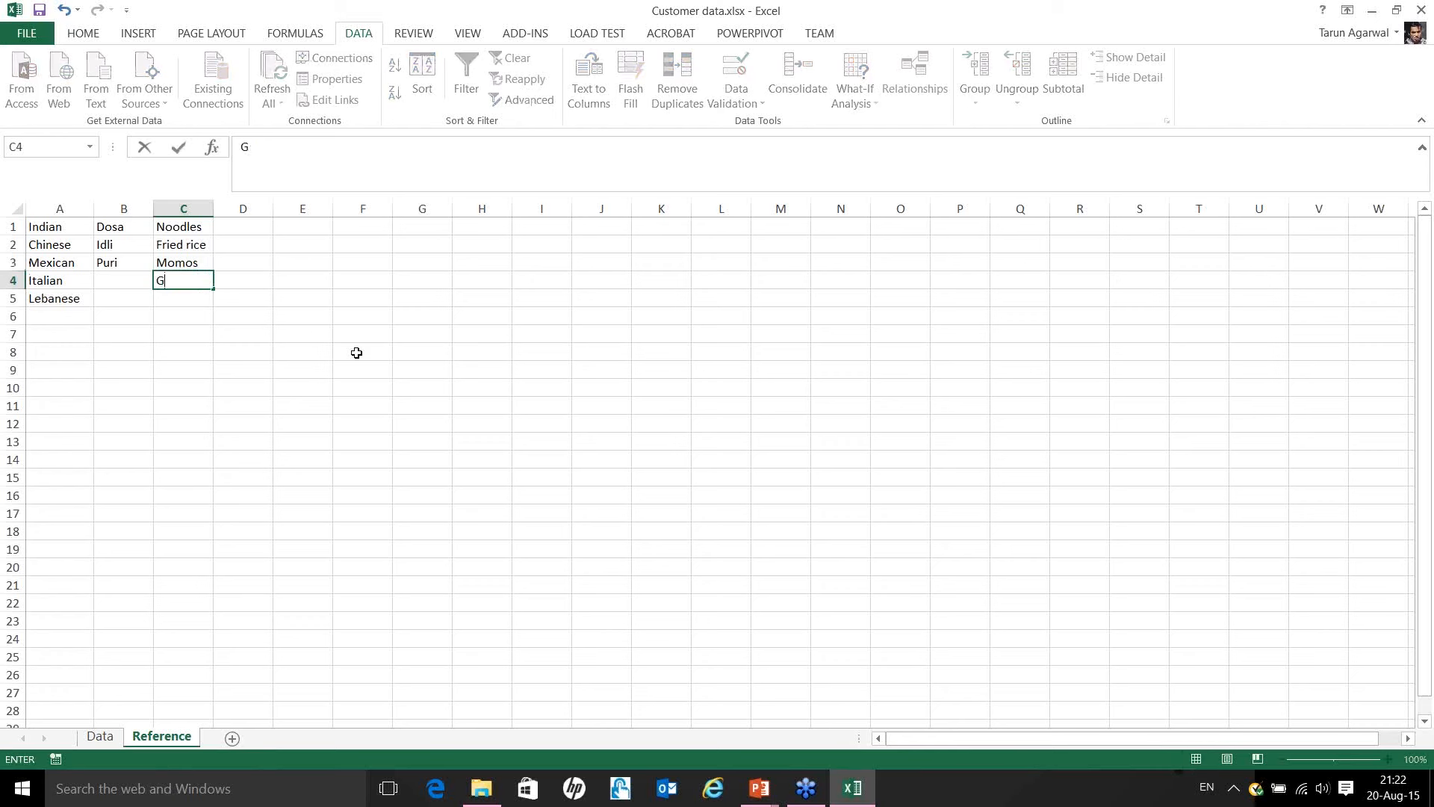
{"action": "type", "text": "obi Manchurian"}
{"action": "key", "text": "Return"}
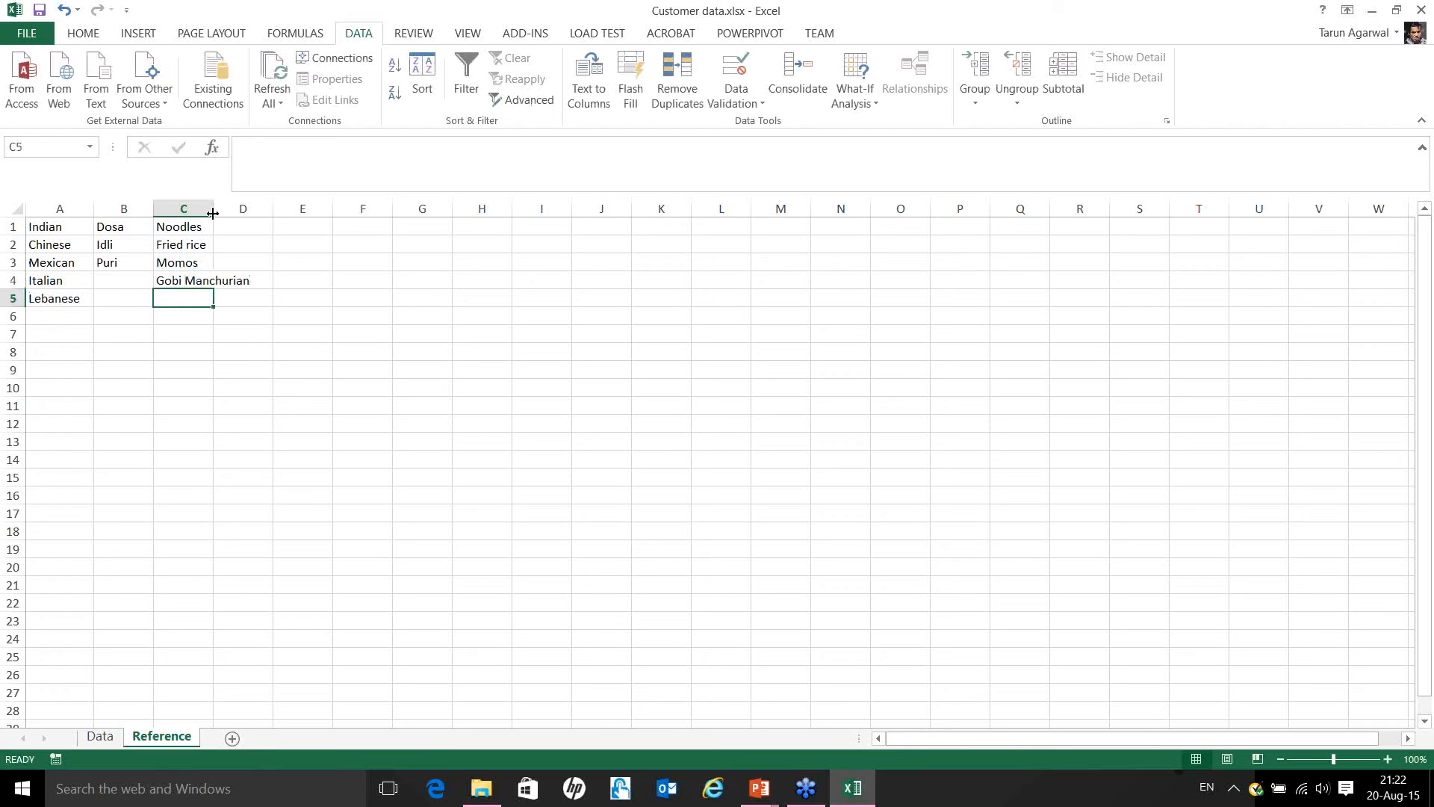
{"action": "double_click", "coordinate": [213, 214]}
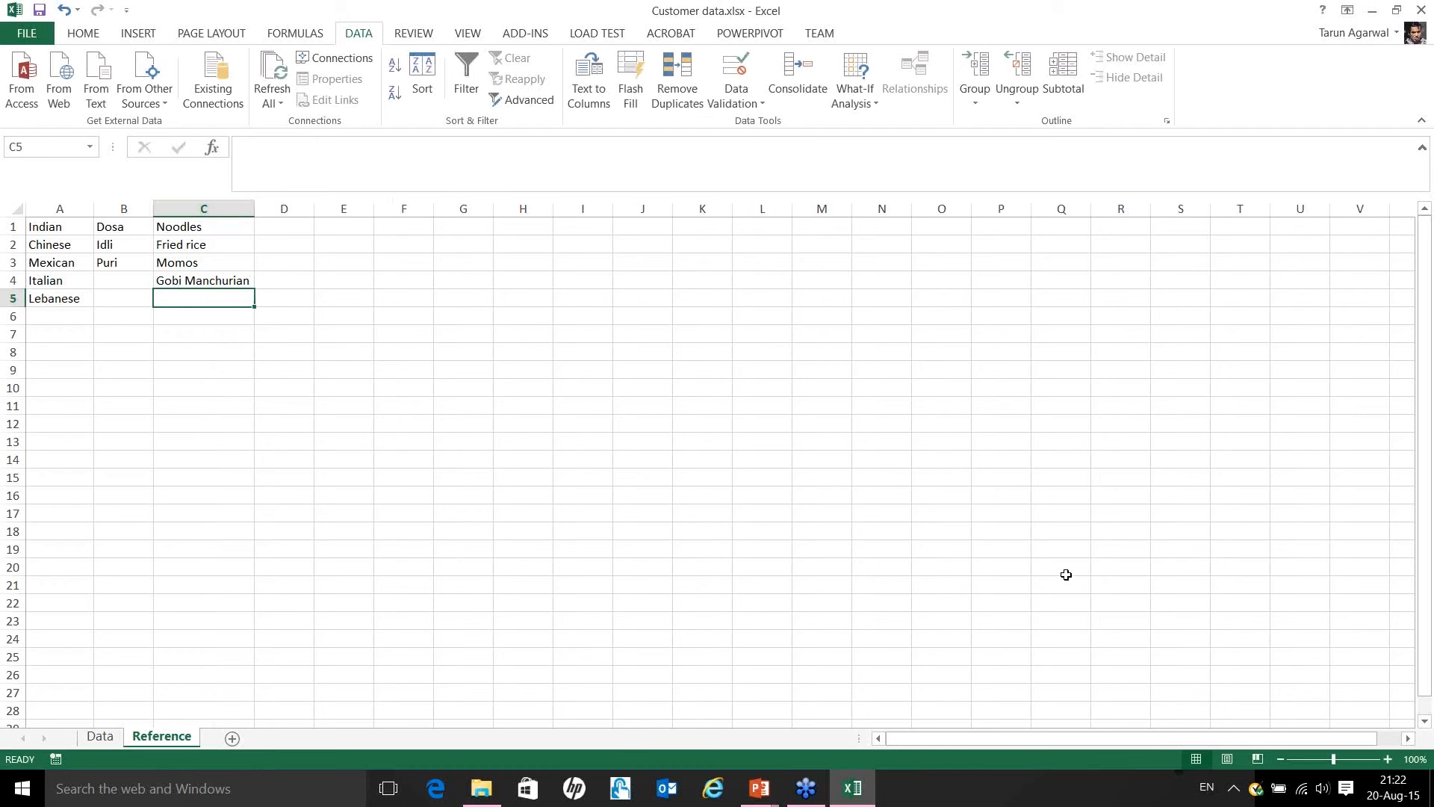
Enter the Mexican dishes Nachos, Tacos and Enchiladas in cells D1:D3 of the Reference sheet.
{"action": "left_click", "coordinate": [1170, 241]}
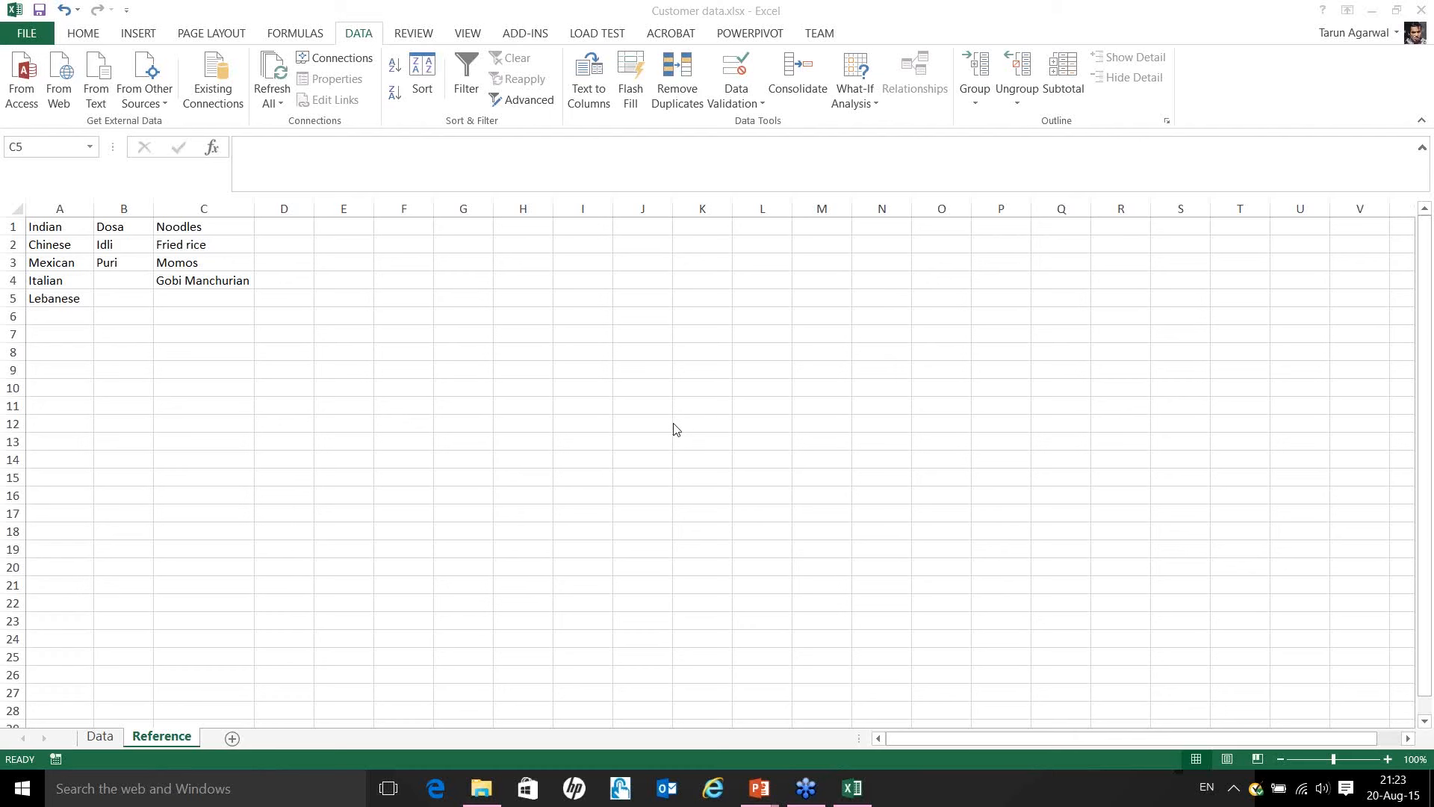
{"action": "left_click", "coordinate": [290, 225]}
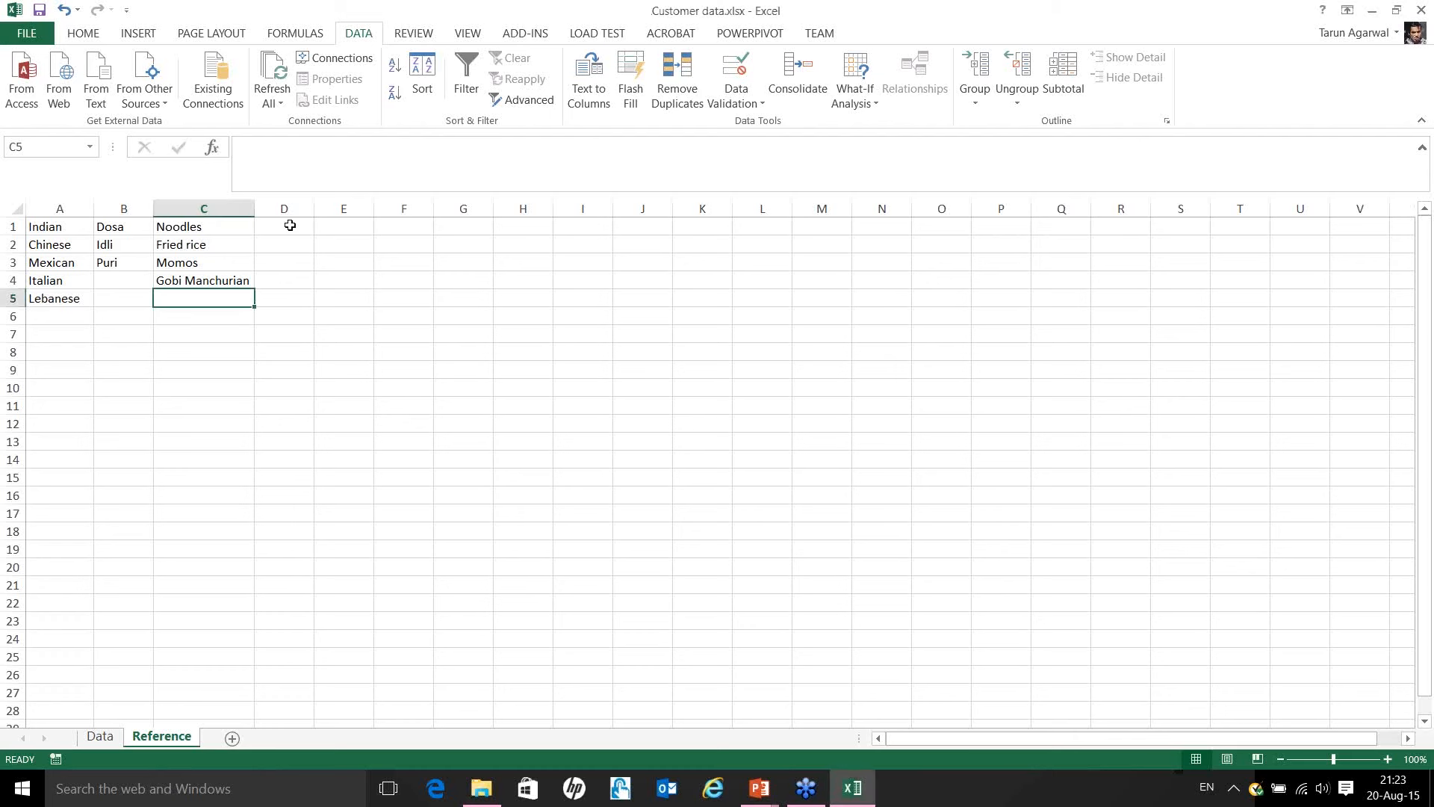
{"action": "left_click", "coordinate": [290, 226]}
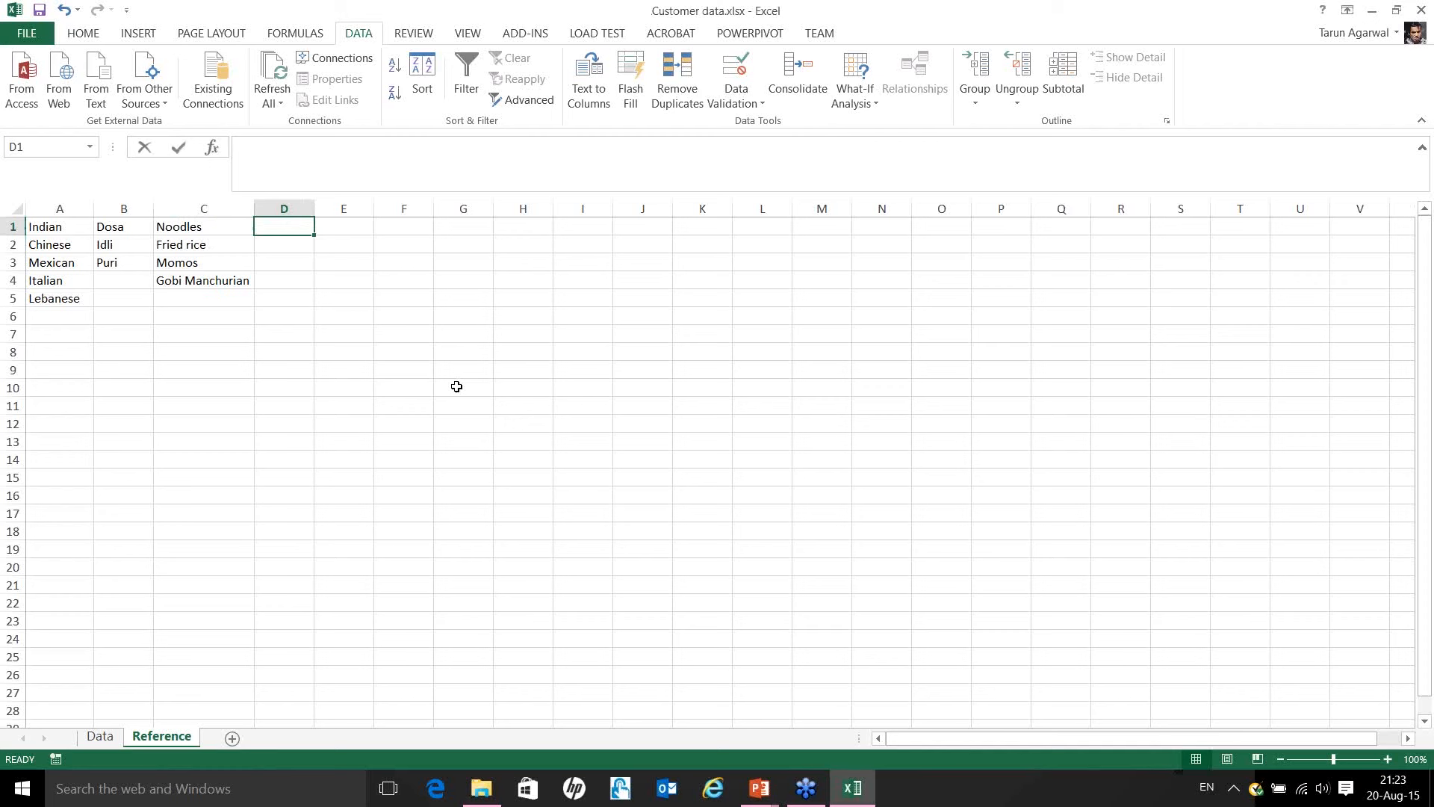
{"action": "type", "text": "Nachos"}
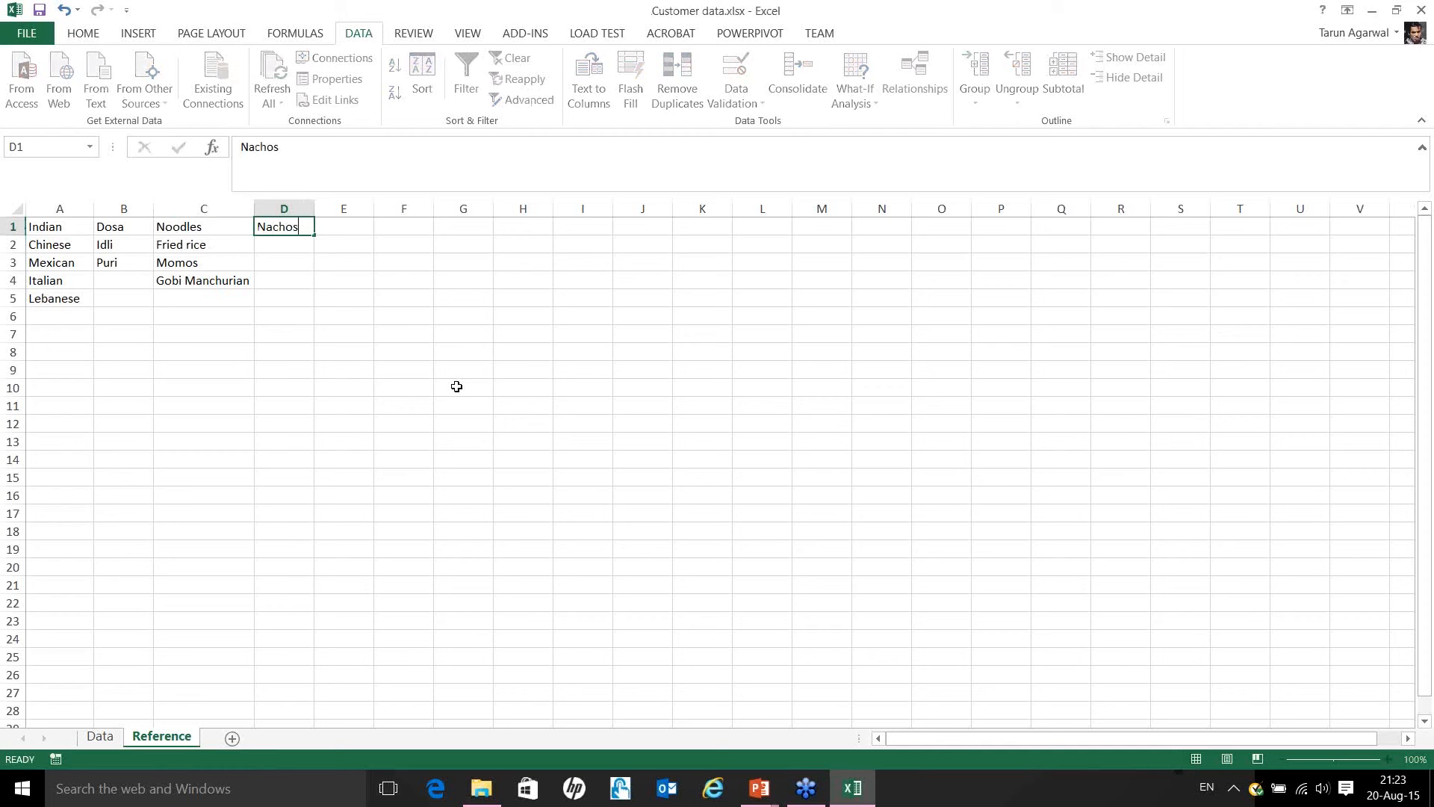
{"action": "key", "text": "Return"}
{"action": "type", "text": "Tacos"}
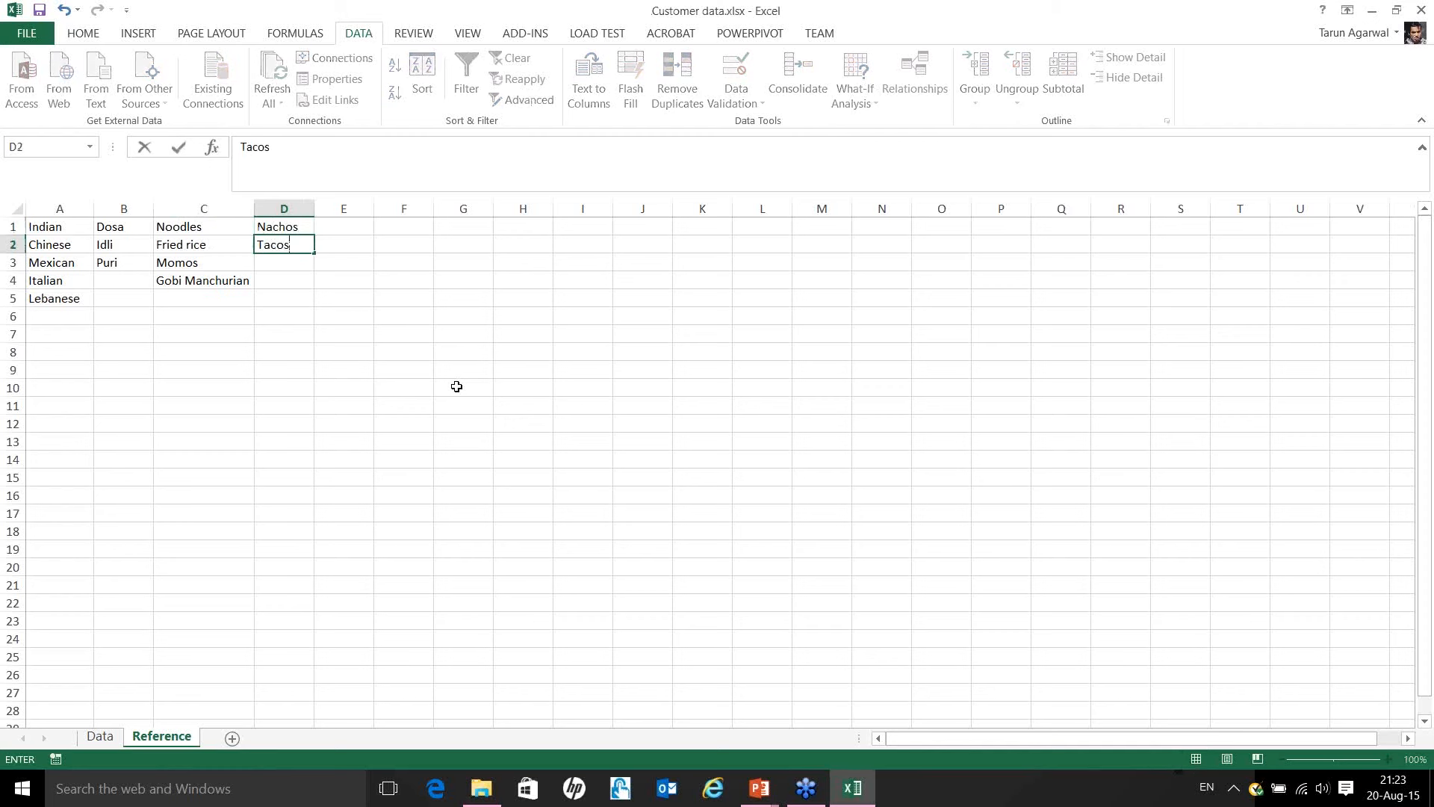
{"action": "key", "text": "Return"}
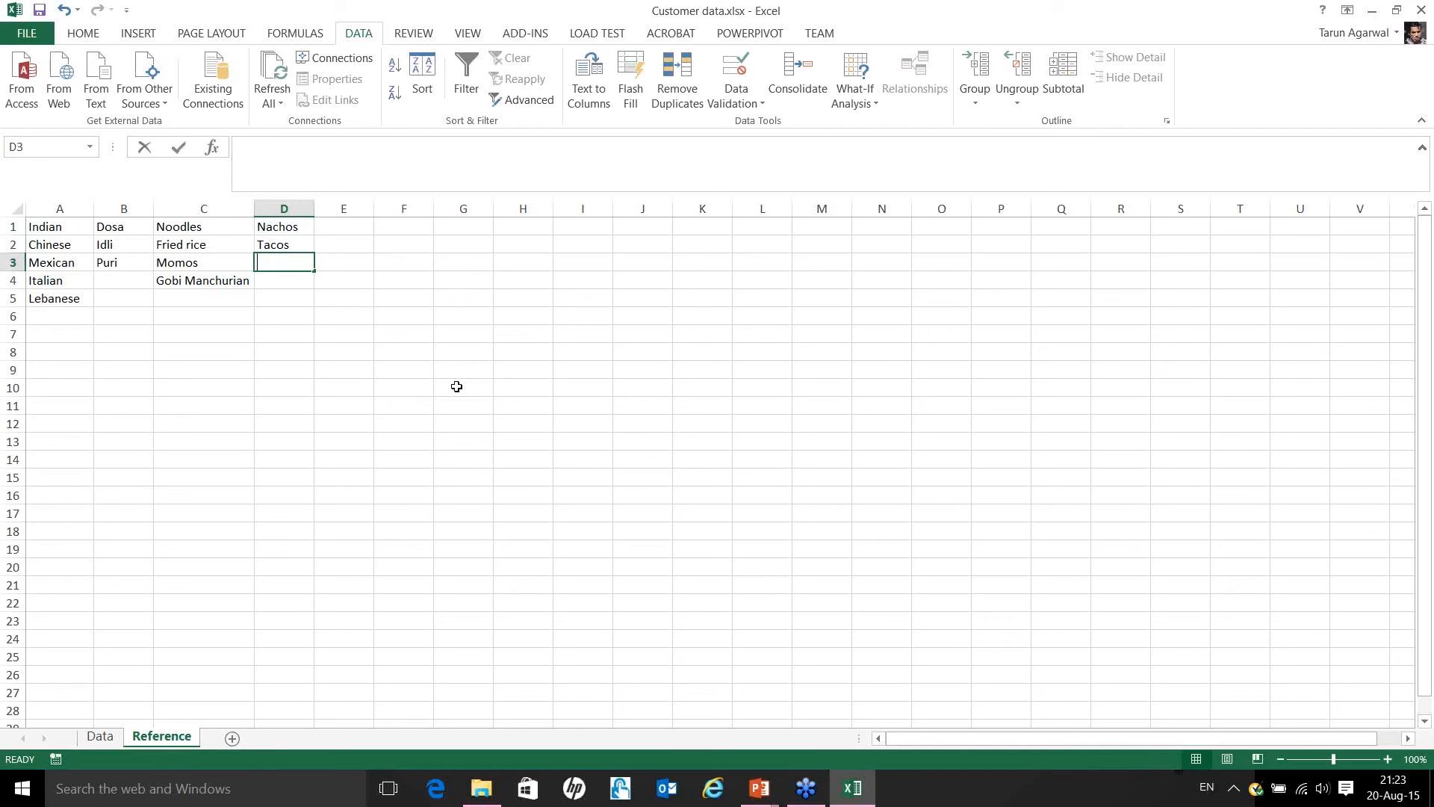
{"action": "type", "text": "Enchiladas"}
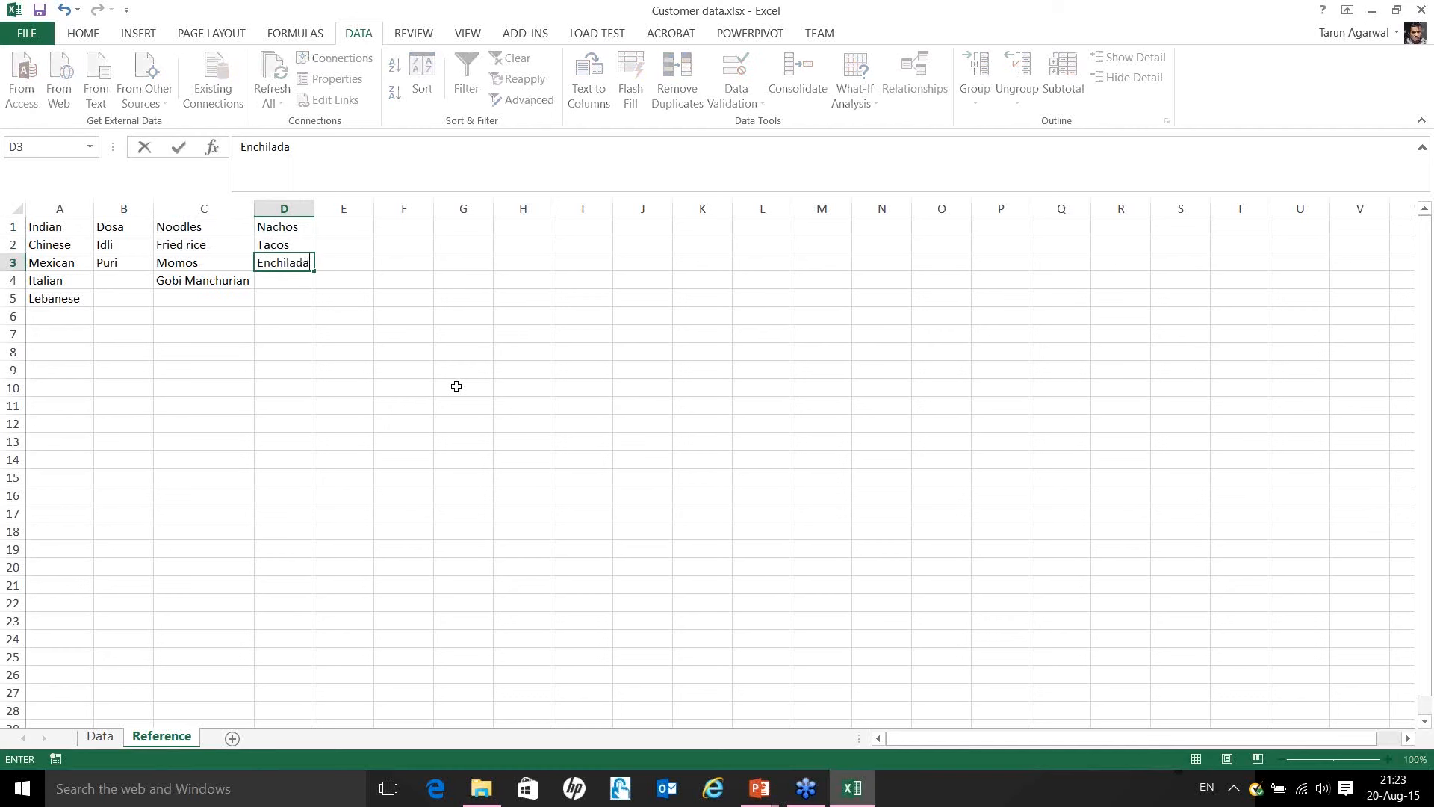
{"action": "key", "text": "Return"}
Enter the Italian dishes Pizza and Pasta in cells E1:E2 of the Reference sheet.
{"action": "key", "text": "Up"}
{"action": "key", "text": "Up"}
{"action": "key", "text": "Up"}
{"action": "key", "text": "Right"}
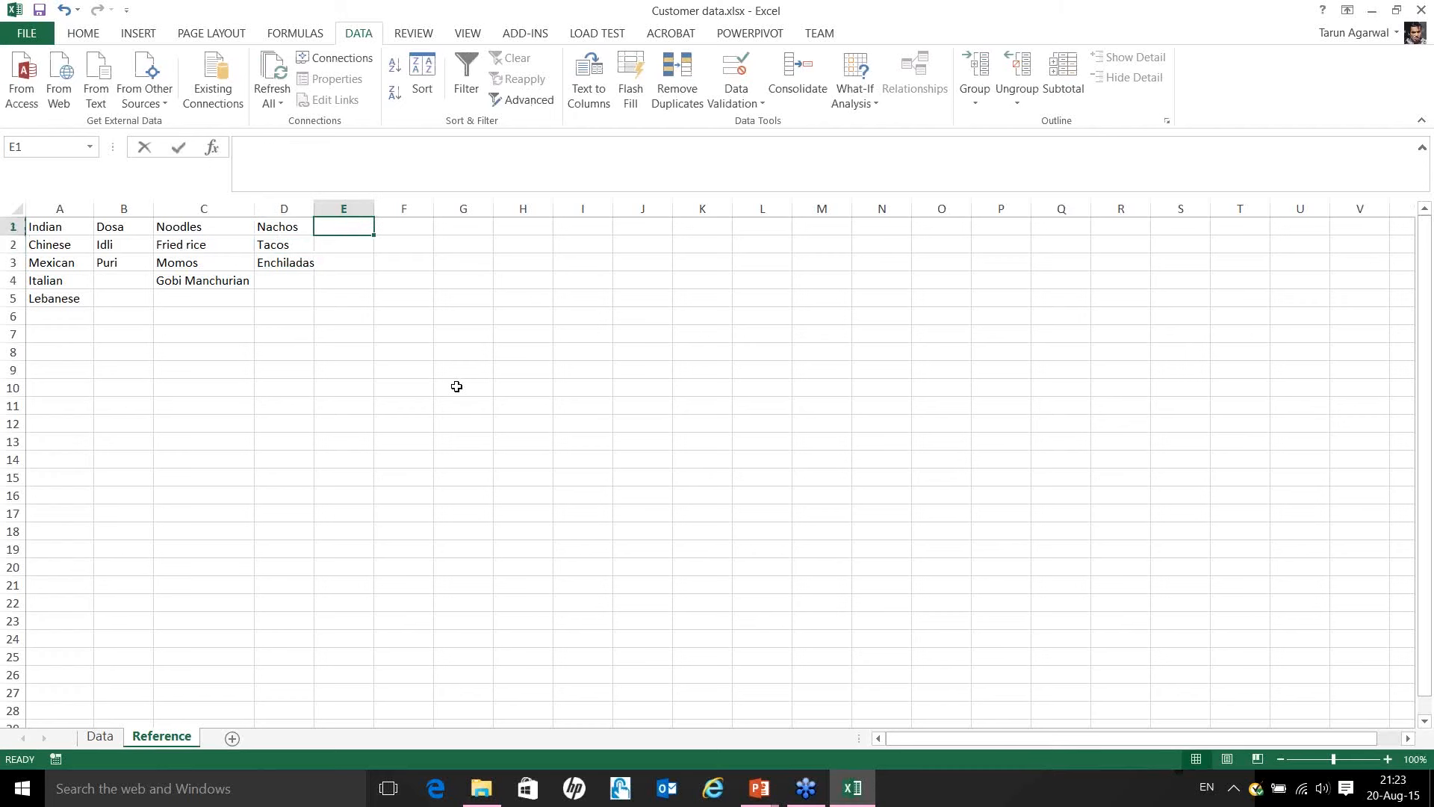
{"action": "type", "text": "Pizza"}
{"action": "key", "text": "Return"}
{"action": "type", "text": "Pasta"}
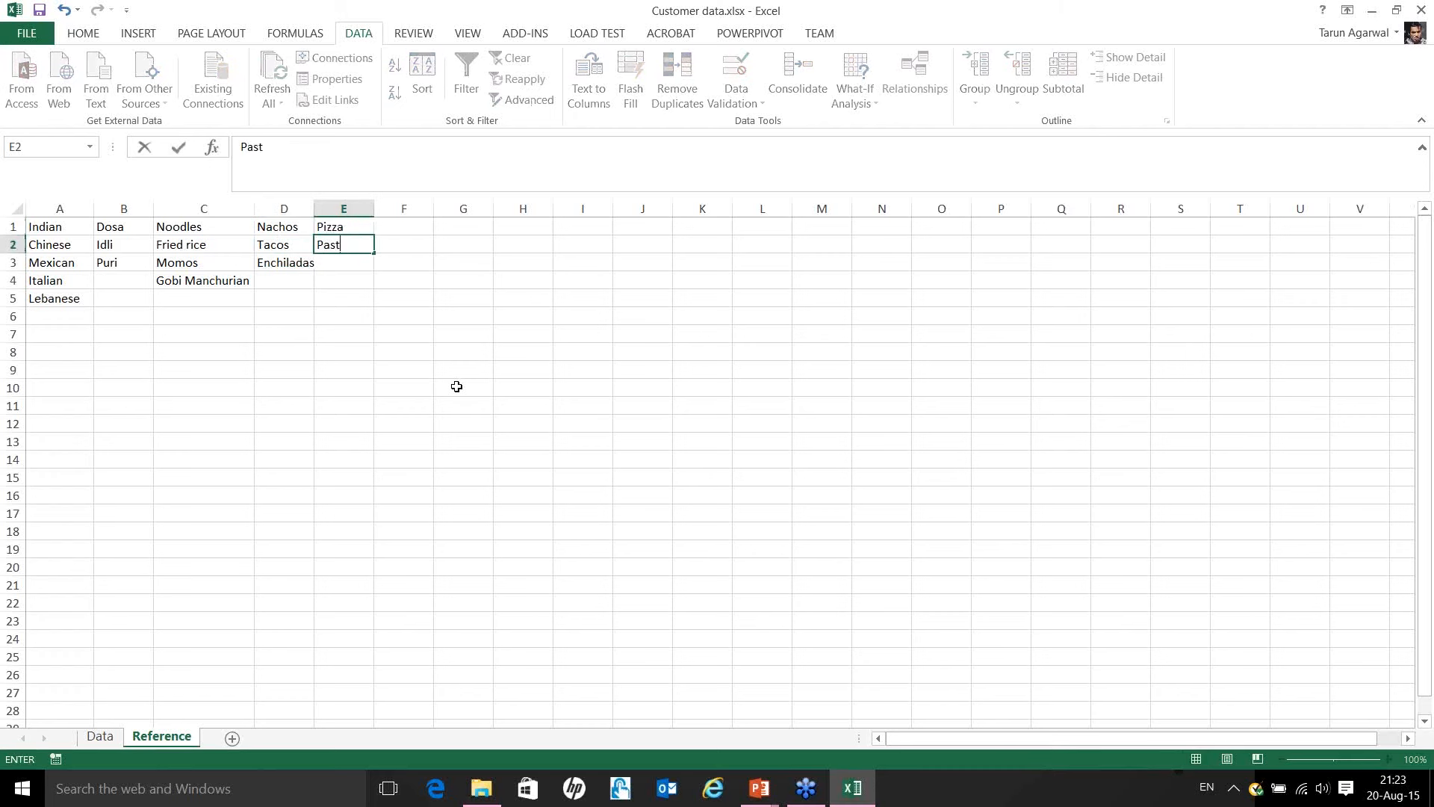
{"action": "key", "text": "Return"}
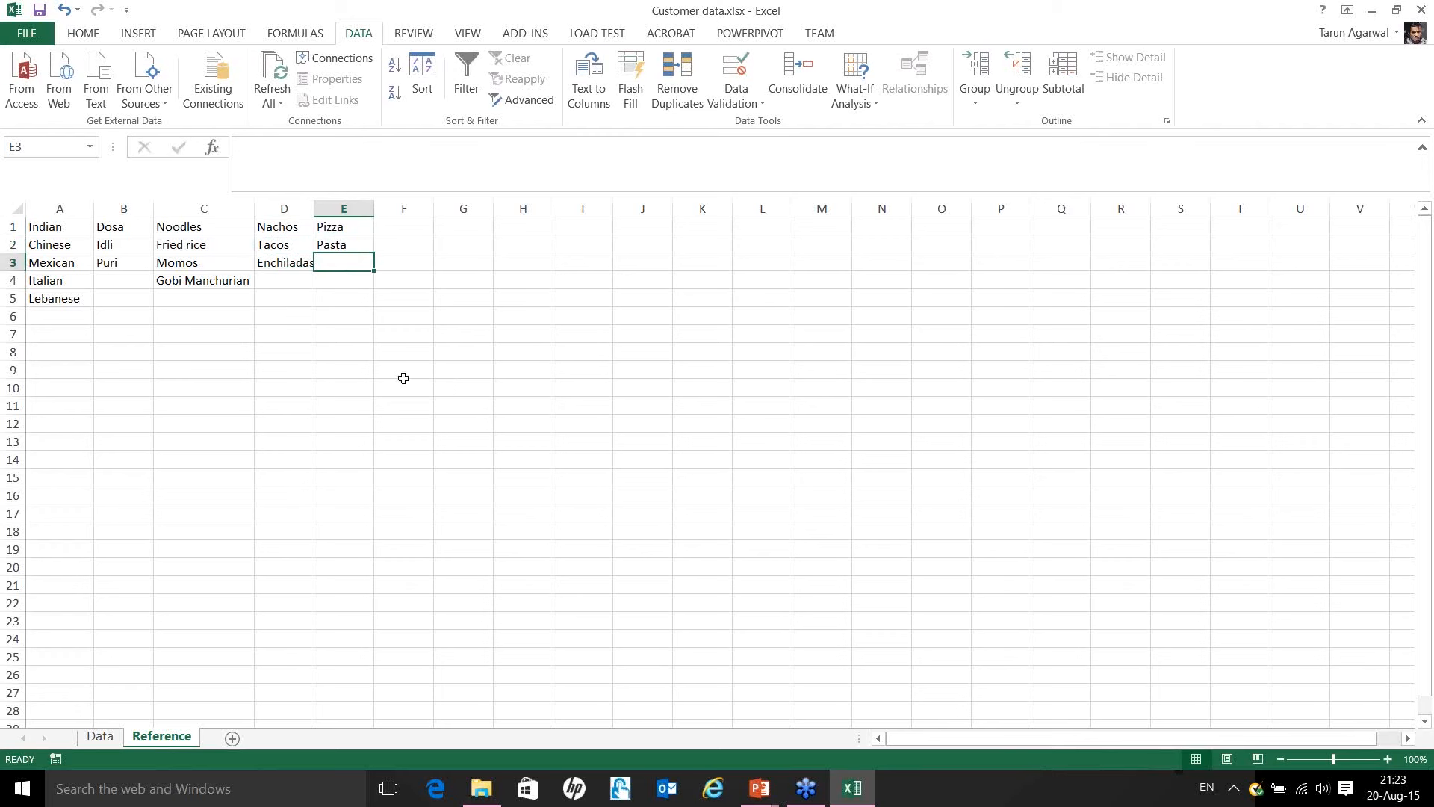
Define the name Indian for the dish range B1:B3 on the Reference sheet.
{"action": "left_click", "coordinate": [121, 228]}
{"action": "left_click_drag", "start_coordinate": [124, 238], "coordinate": [123, 263]}
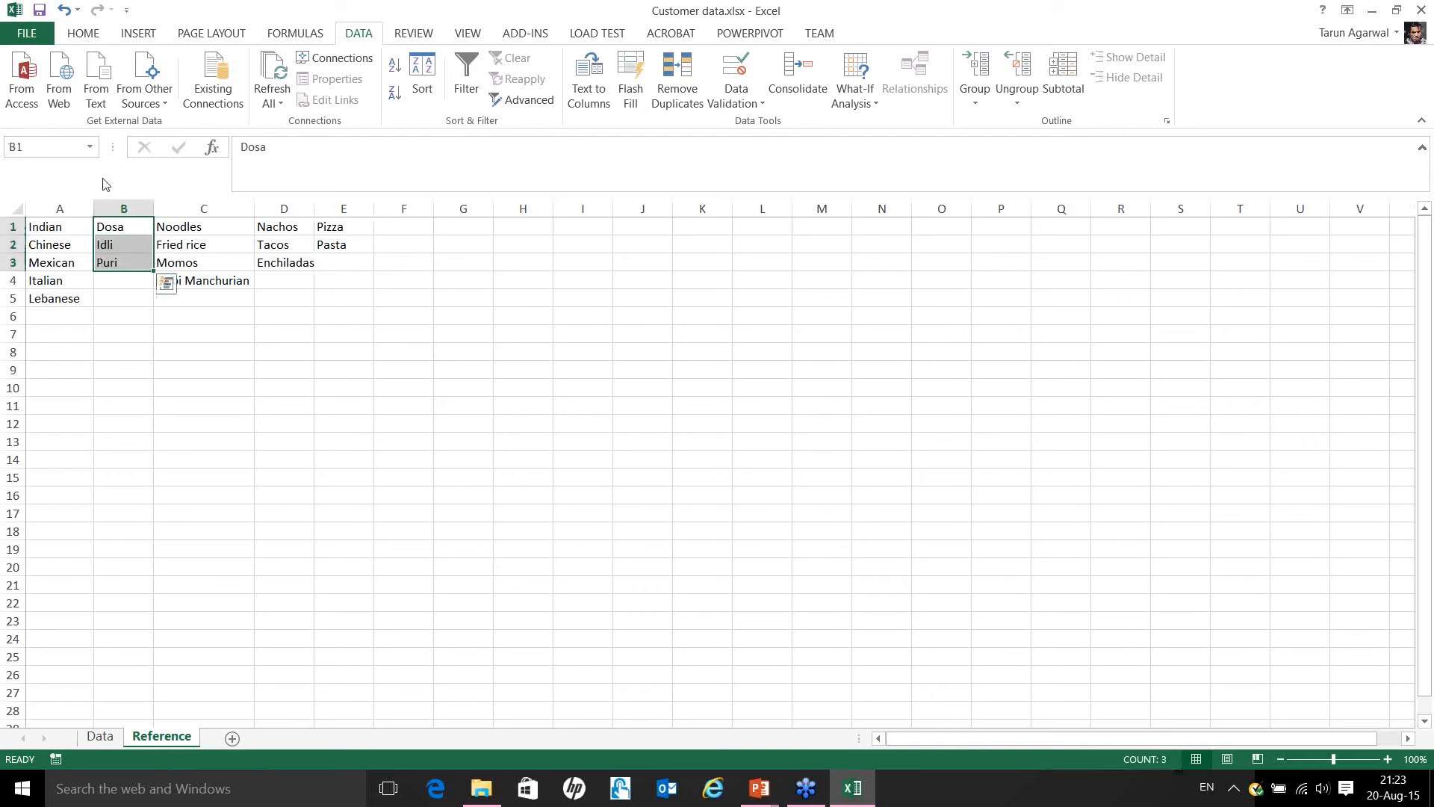
{"action": "left_click", "coordinate": [42, 142]}
{"action": "type", "text": "Indian"}
{"action": "key", "text": "Return"}
Define the name Chinese for the dish range C1:C4 on the Reference sheet.
{"action": "left_click", "coordinate": [205, 227]}
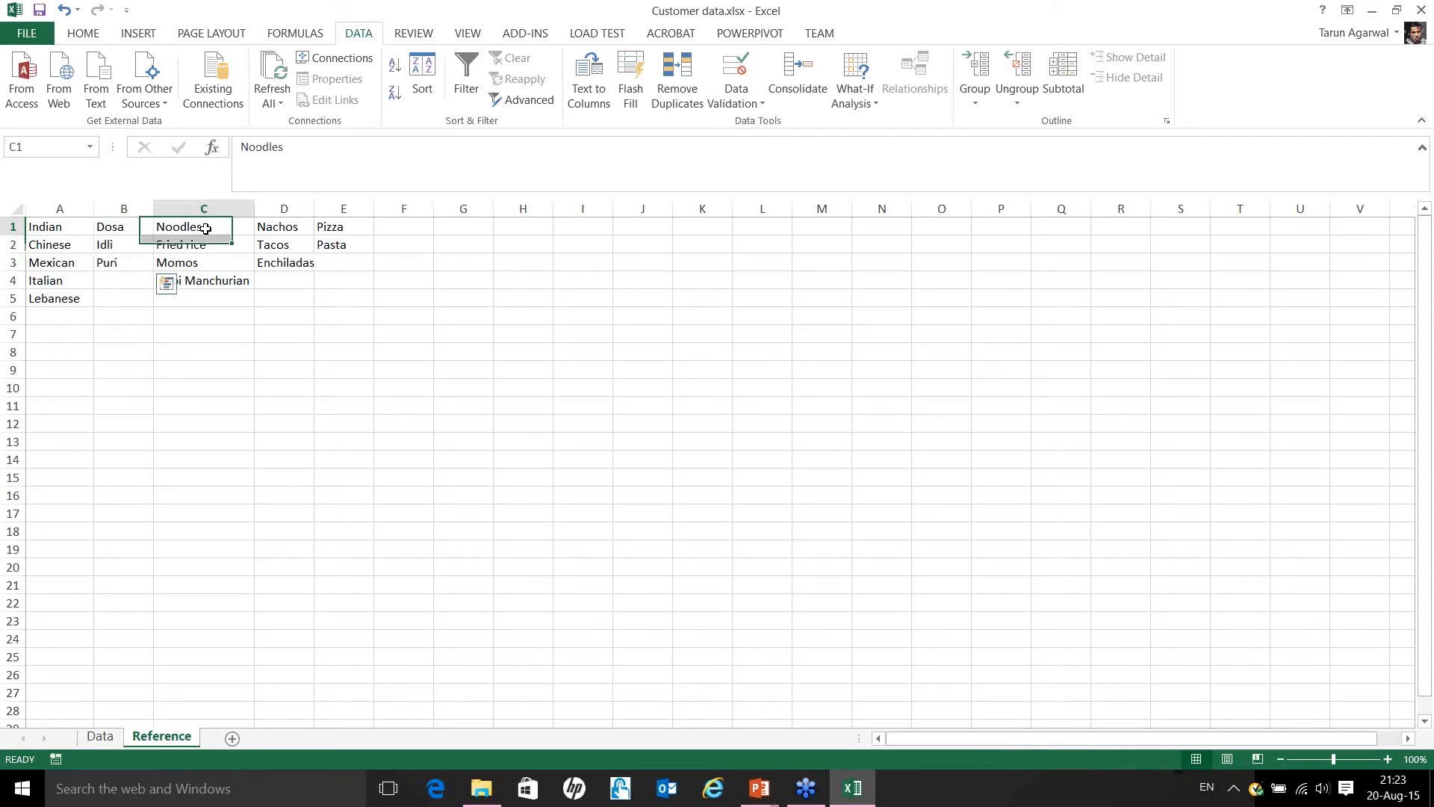
{"action": "left_click_drag", "start_coordinate": [206, 228], "coordinate": [198, 280]}
{"action": "left_click", "coordinate": [32, 144]}
{"action": "type", "text": "Chinese"}
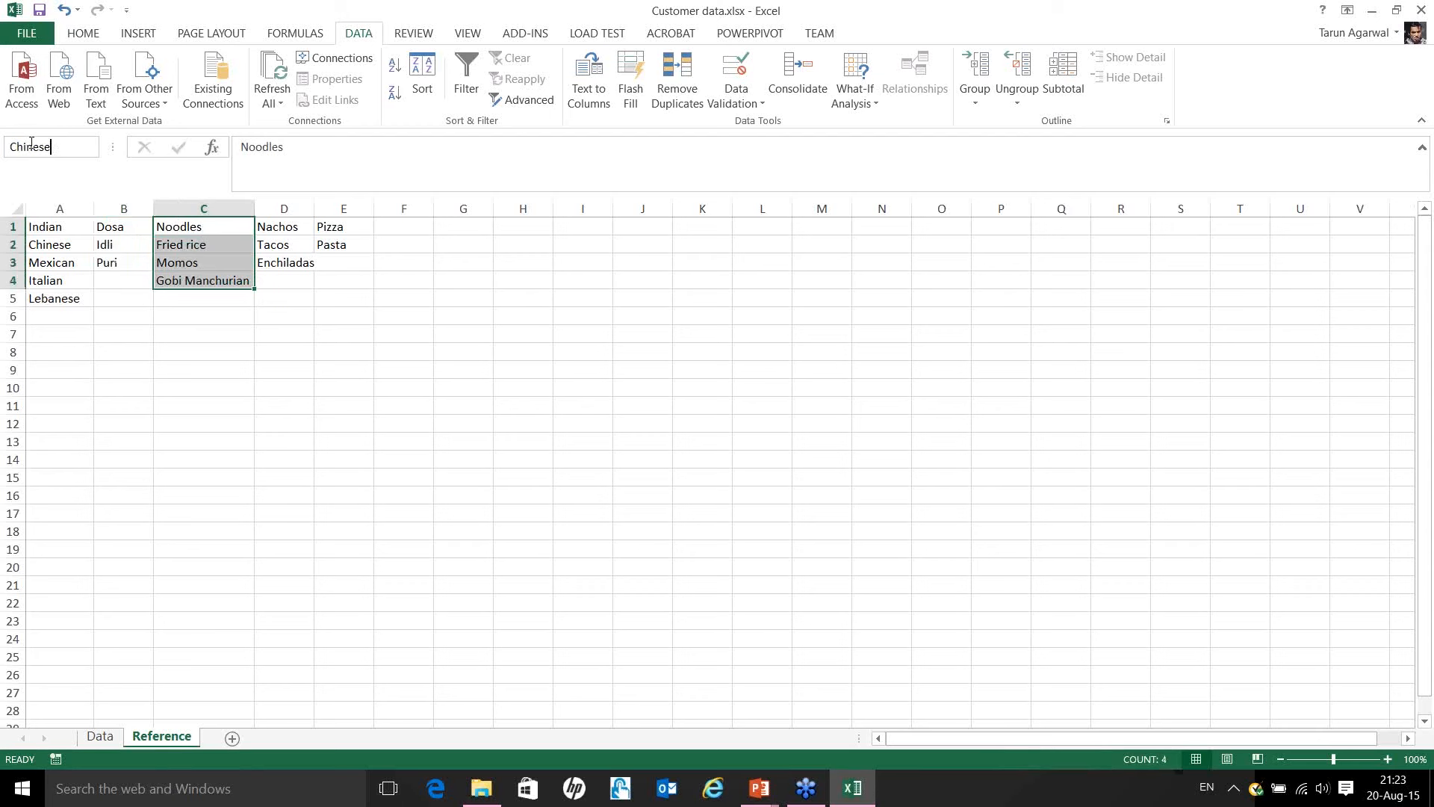
{"action": "key", "text": "Return"}
Define the name Mexican for the dish range D1:D3 on the Reference sheet.
{"action": "left_click", "coordinate": [1169, 246]}
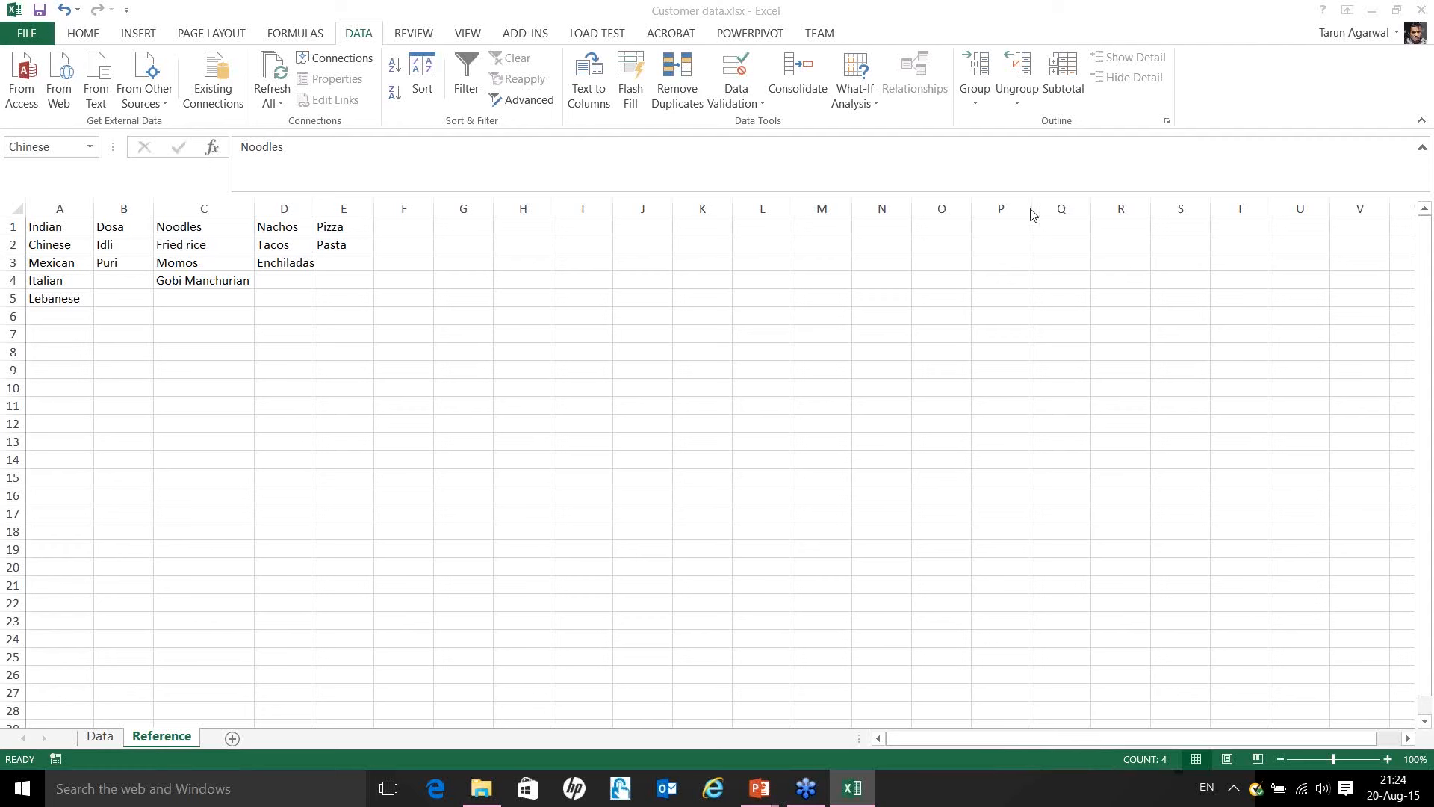
{"action": "left_click", "coordinate": [286, 224]}
{"action": "left_click_drag", "start_coordinate": [287, 224], "coordinate": [287, 261]}
{"action": "left_click", "coordinate": [56, 147]}
{"action": "type", "text": "Mexican"}
{"action": "key", "text": "Return"}
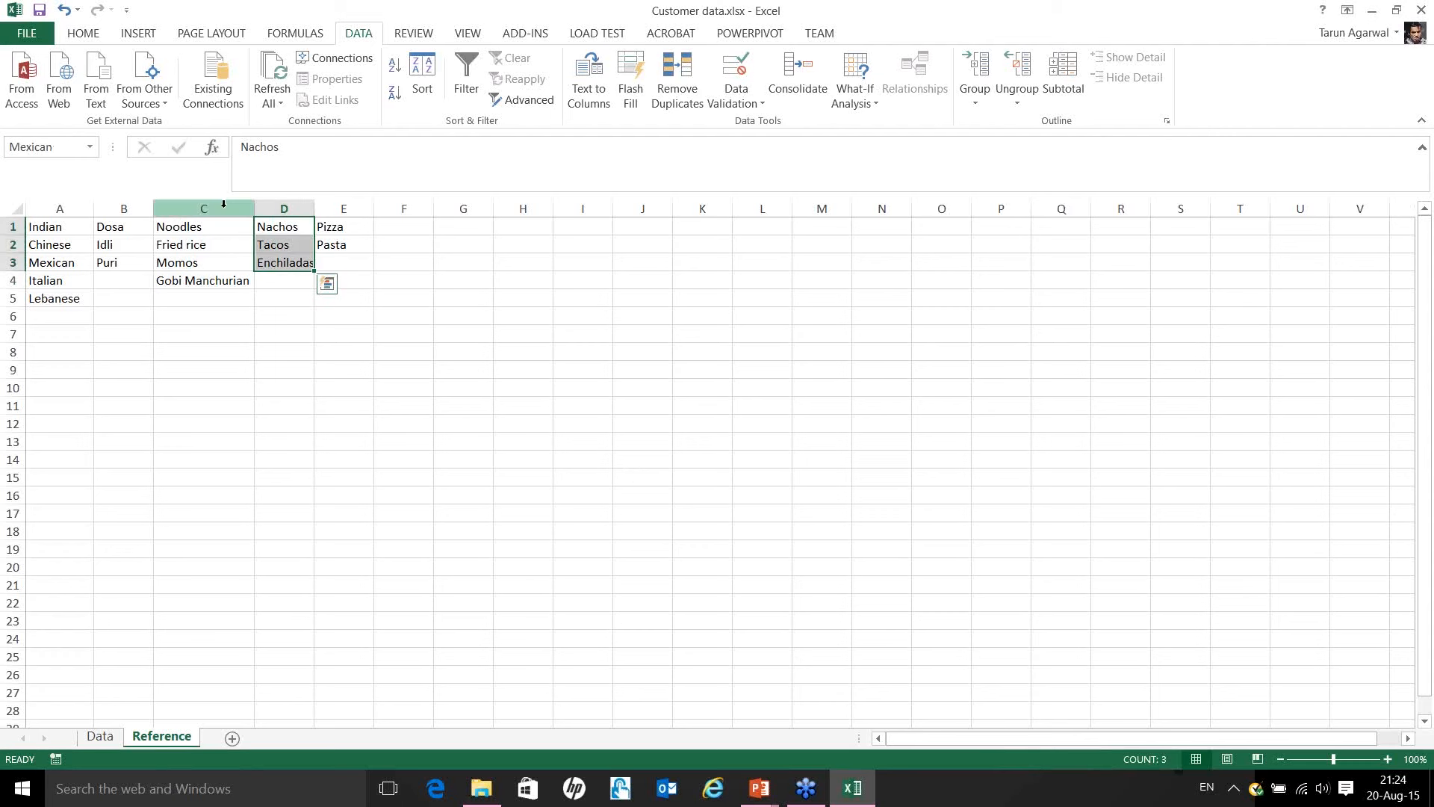
Define the name Italian for the dish range E1:E2 on the Reference sheet.
{"action": "left_click_drag", "start_coordinate": [344, 226], "coordinate": [344, 244]}
{"action": "left_click", "coordinate": [55, 147]}
{"action": "type", "text": "Italia"}
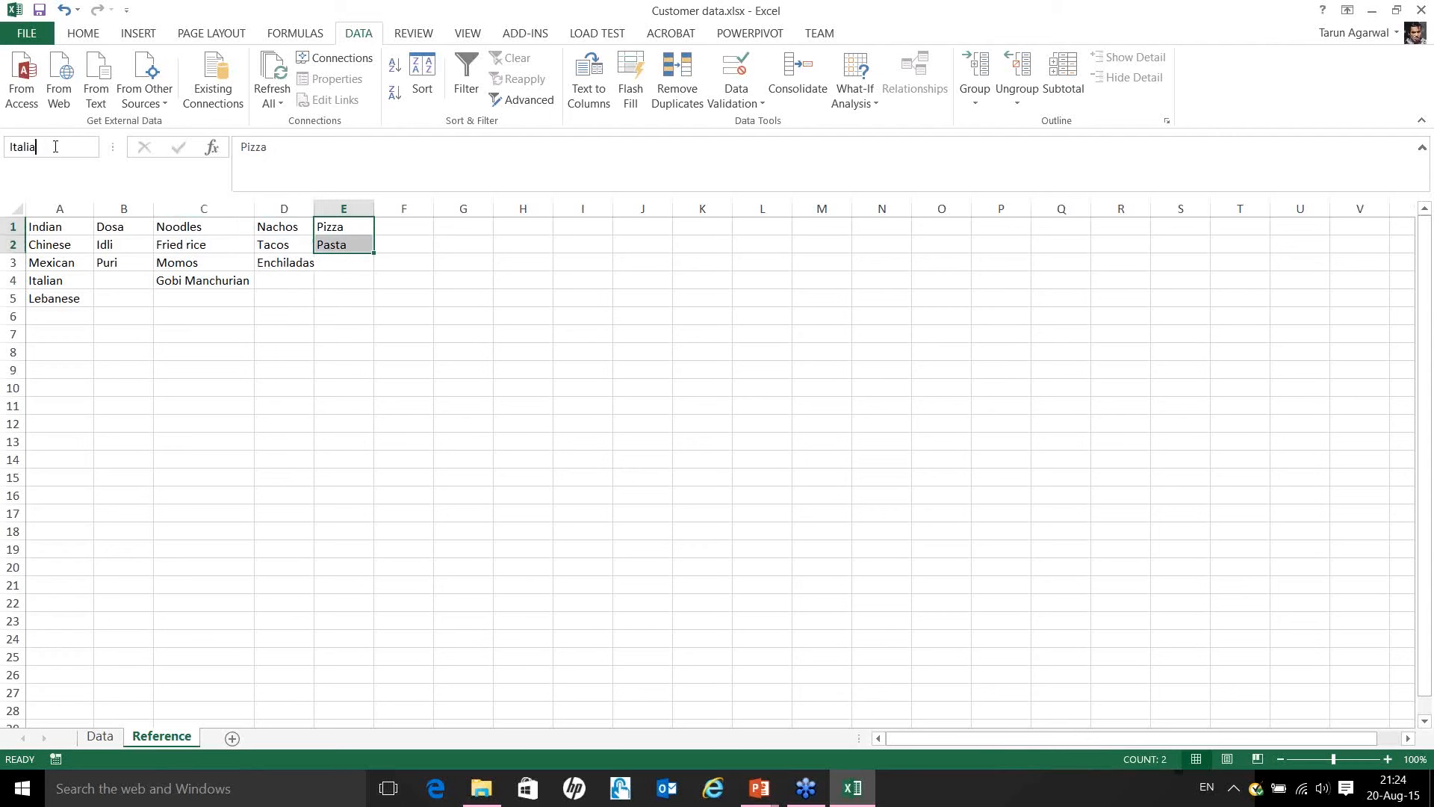
{"action": "type", "text": "n"}
{"action": "key", "text": "Return"}
Add the column header Dish in cell E1 of the Data sheet.
{"action": "left_click", "coordinate": [101, 736]}
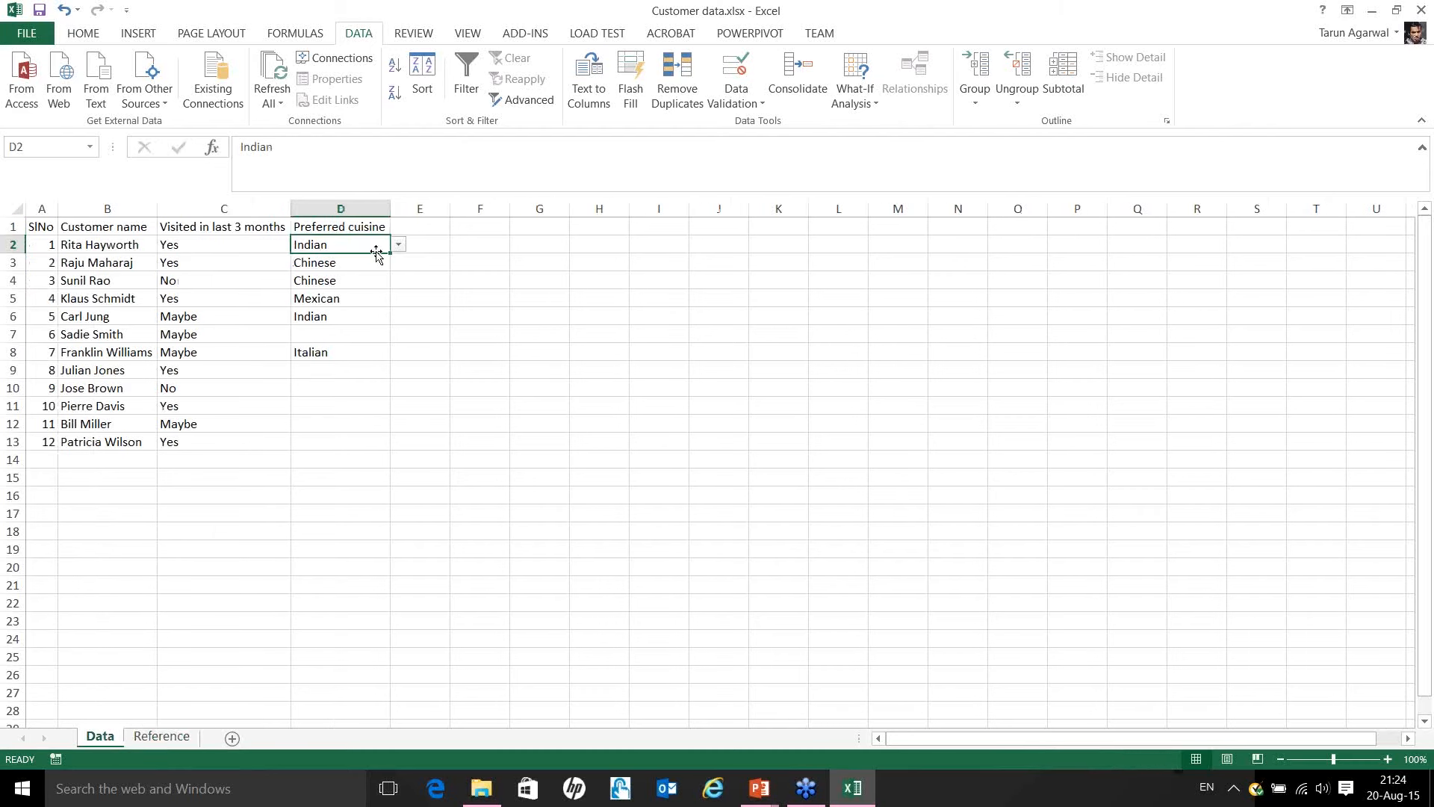
{"action": "left_click", "coordinate": [420, 226]}
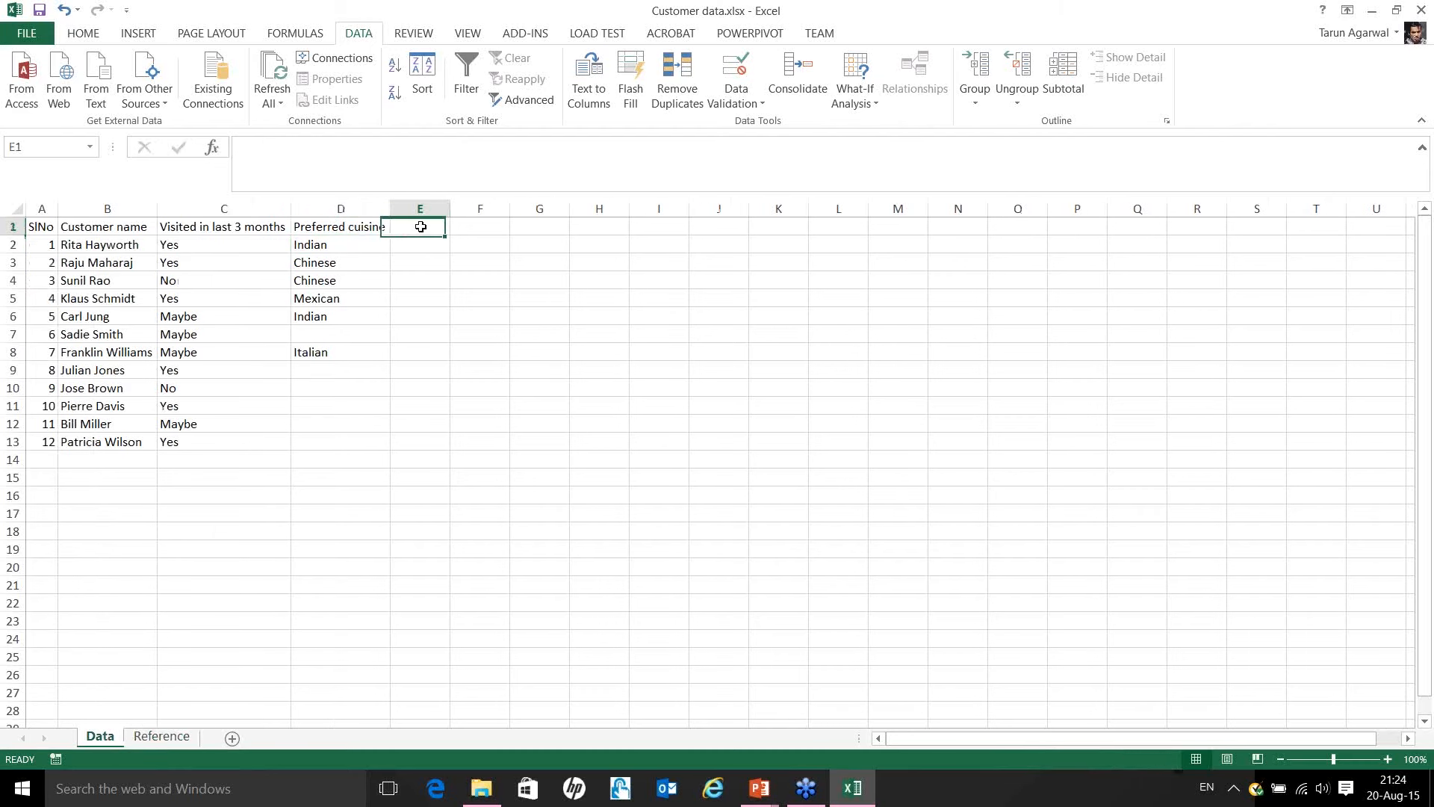
{"action": "type", "text": "Dish"}
{"action": "key", "text": "Return"}
Widen the Dish column on the Data sheet and copy the empty cell E3 over E2.
{"action": "left_click", "coordinate": [353, 248]}
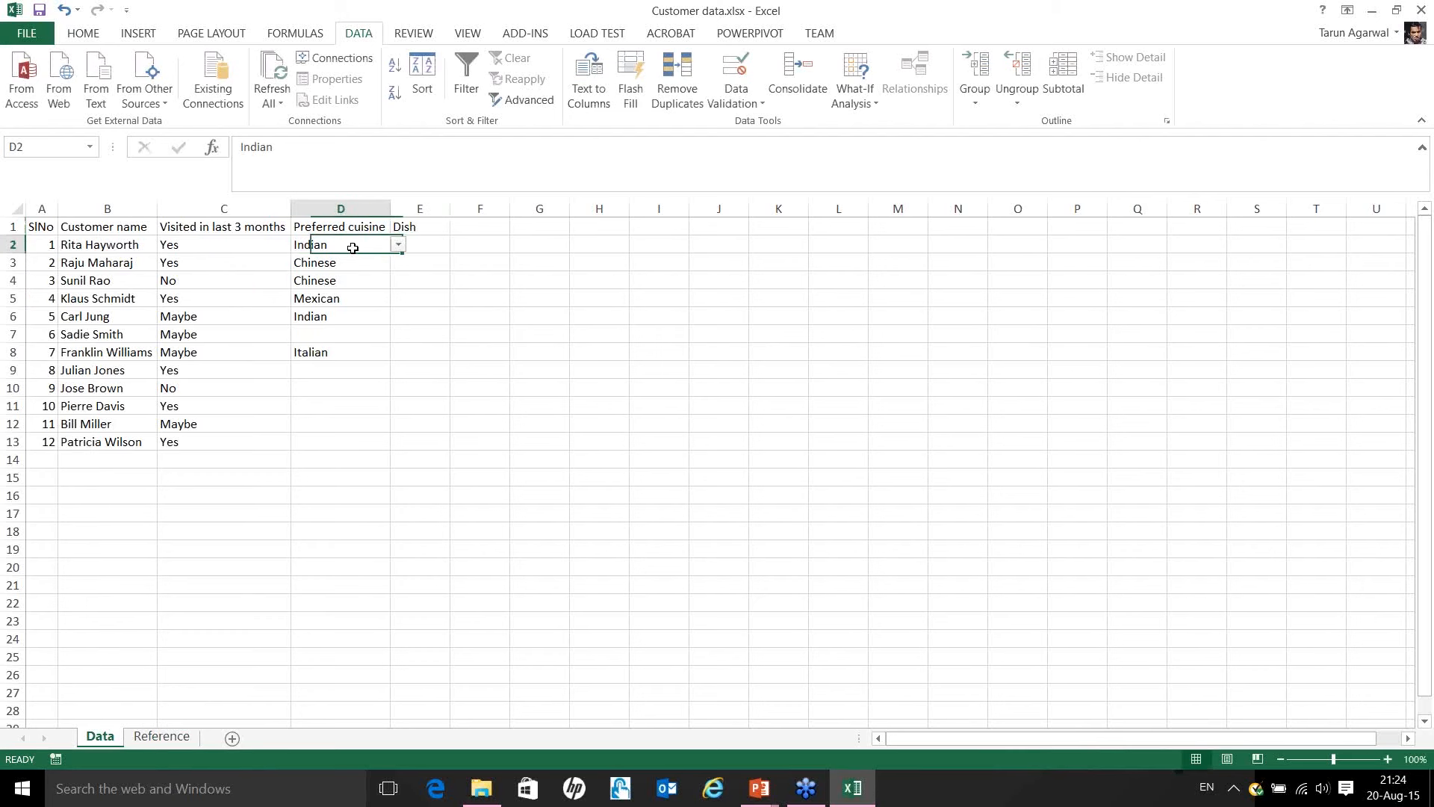
{"action": "left_click", "coordinate": [433, 243]}
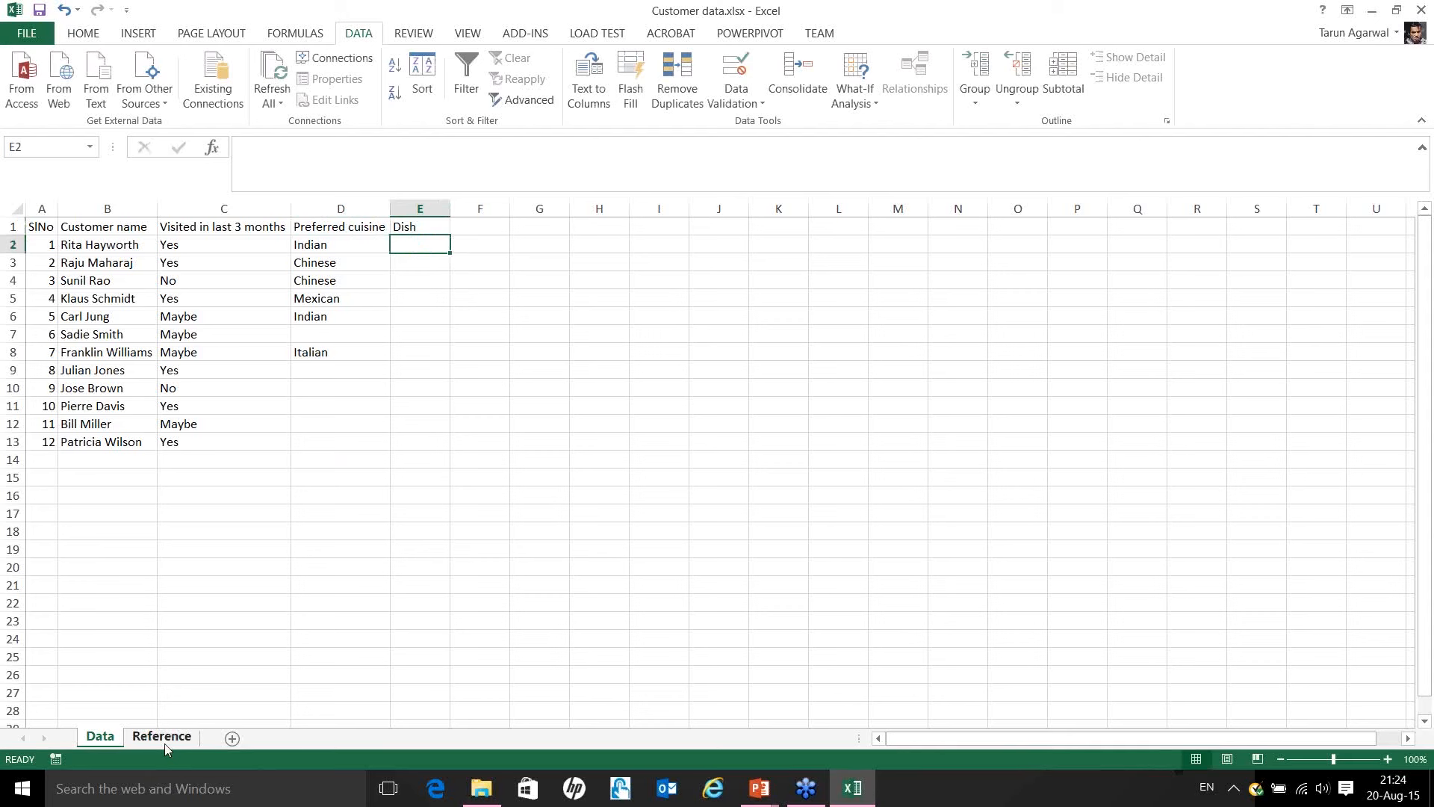
{"action": "left_click", "coordinate": [329, 249]}
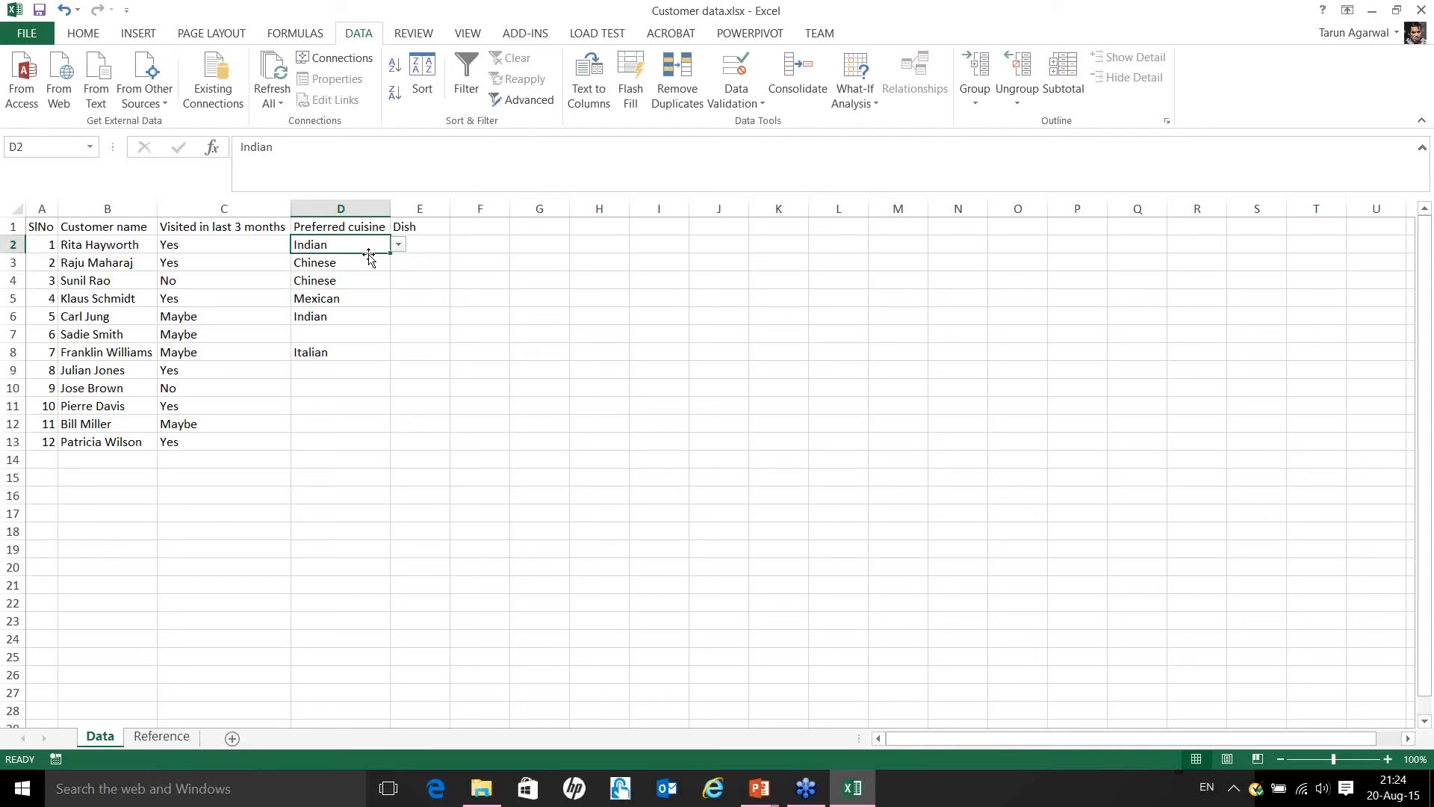
{"action": "left_click", "coordinate": [419, 247]}
{"action": "left_click_drag", "start_coordinate": [449, 209], "coordinate": [503, 212]}
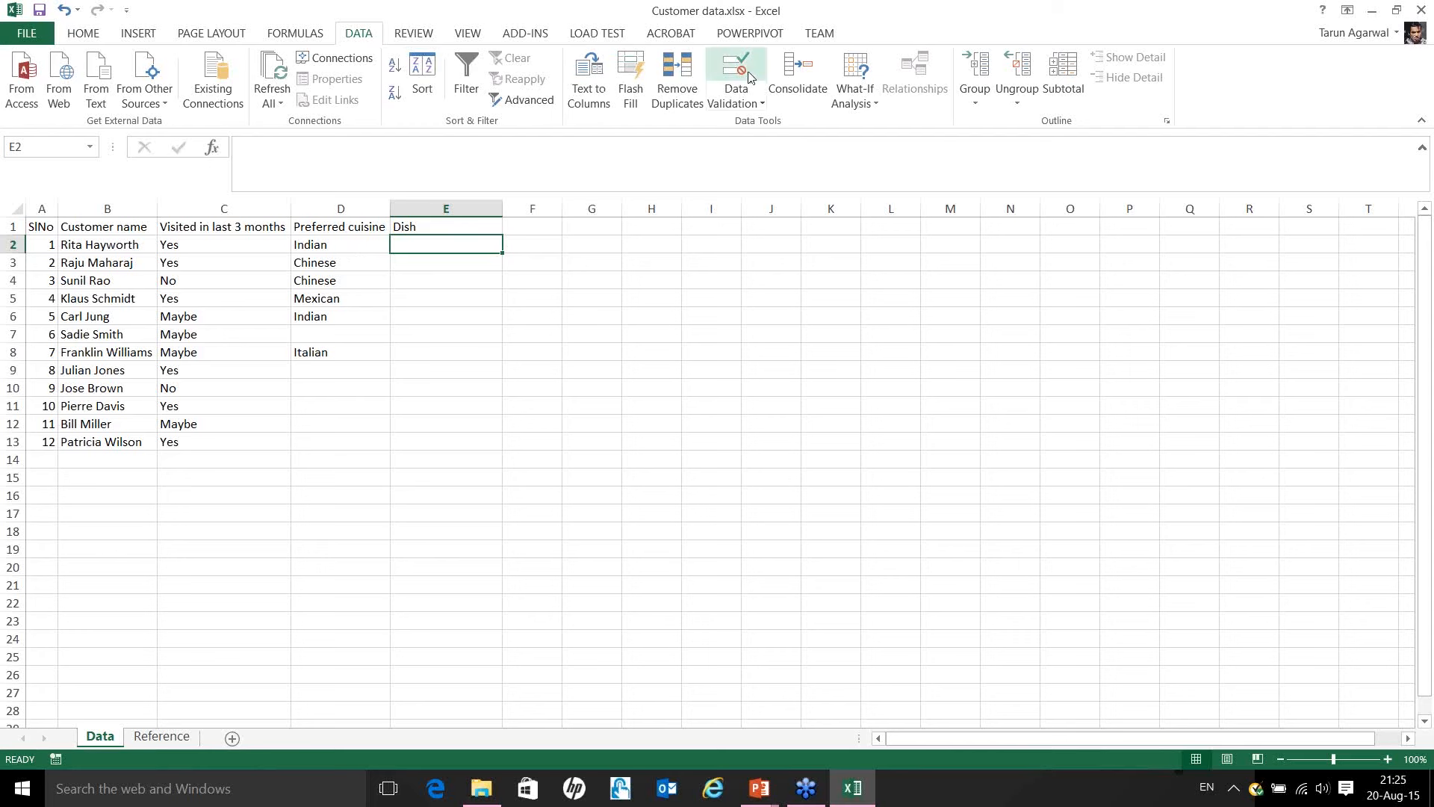
{"action": "key", "text": "ctrl+c"}
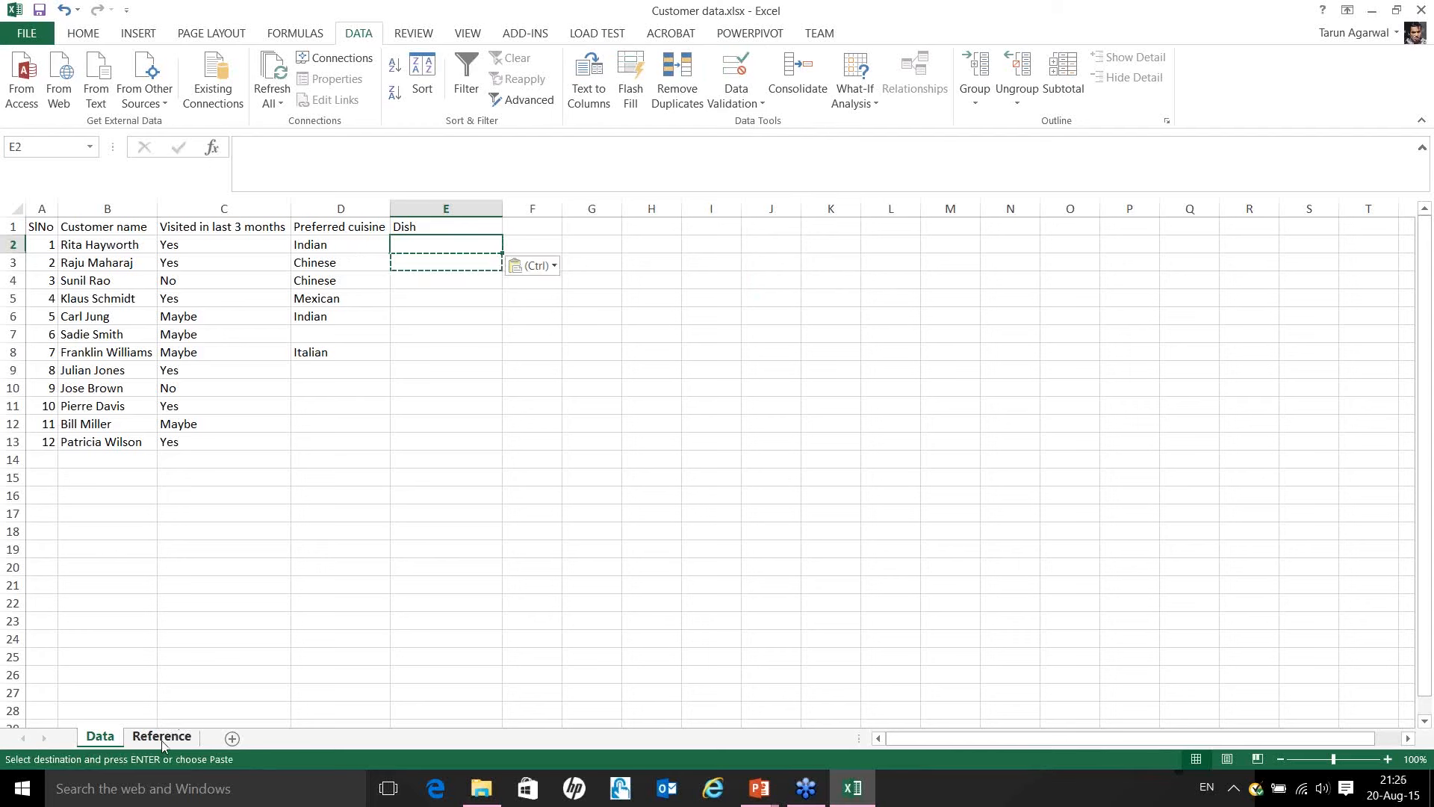
Review the cuisine names in column A and the matching dish lists on the Reference sheet, selecting the Indian range B1:B3.
{"action": "left_click", "coordinate": [161, 739]}
{"action": "left_click_drag", "start_coordinate": [51, 229], "coordinate": [49, 245]}
{"action": "key", "text": "shift+Down"}
{"action": "key", "text": "shift+Down"}
{"action": "key", "text": "shift+Down"}
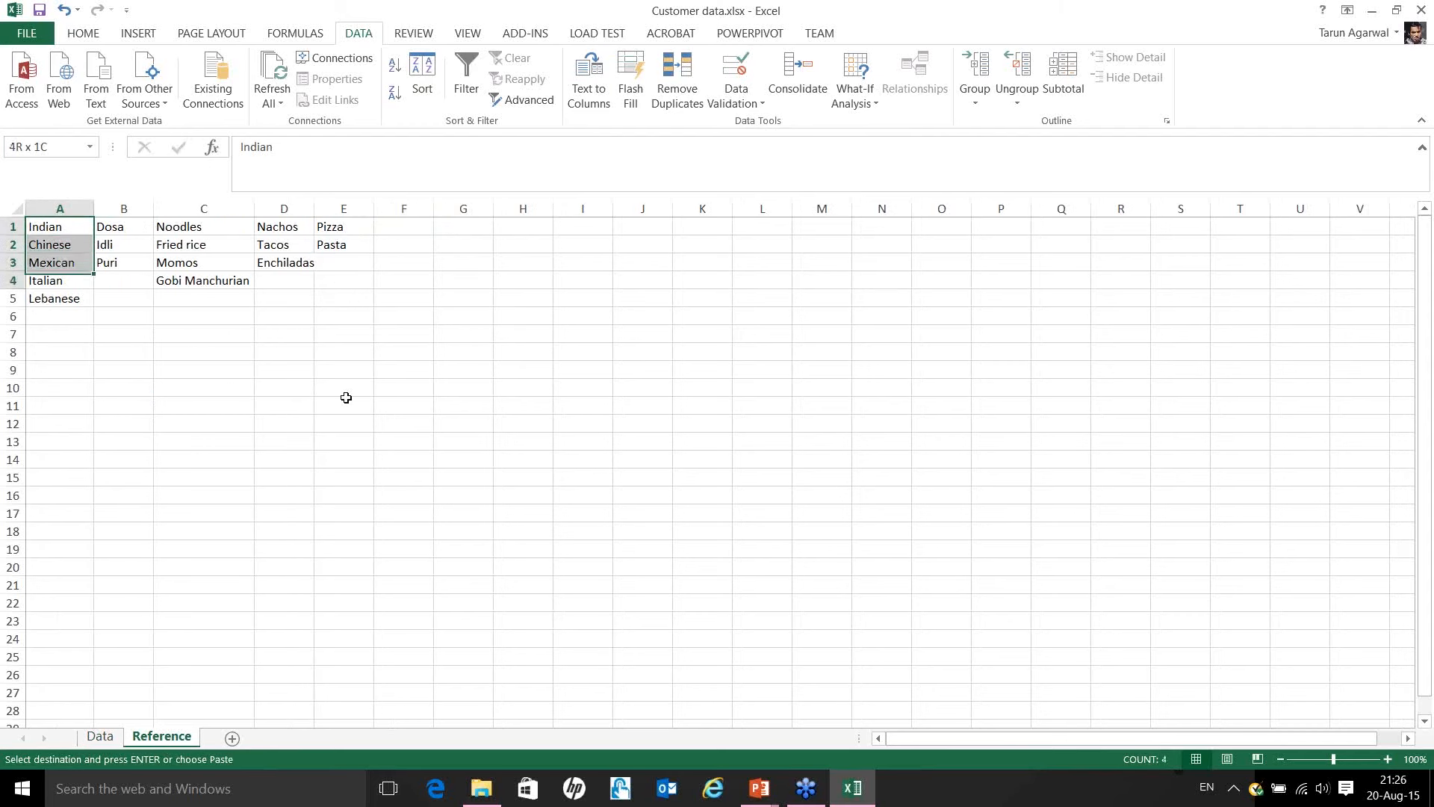
{"action": "key", "text": "Right"}
{"action": "key", "text": "Right"}
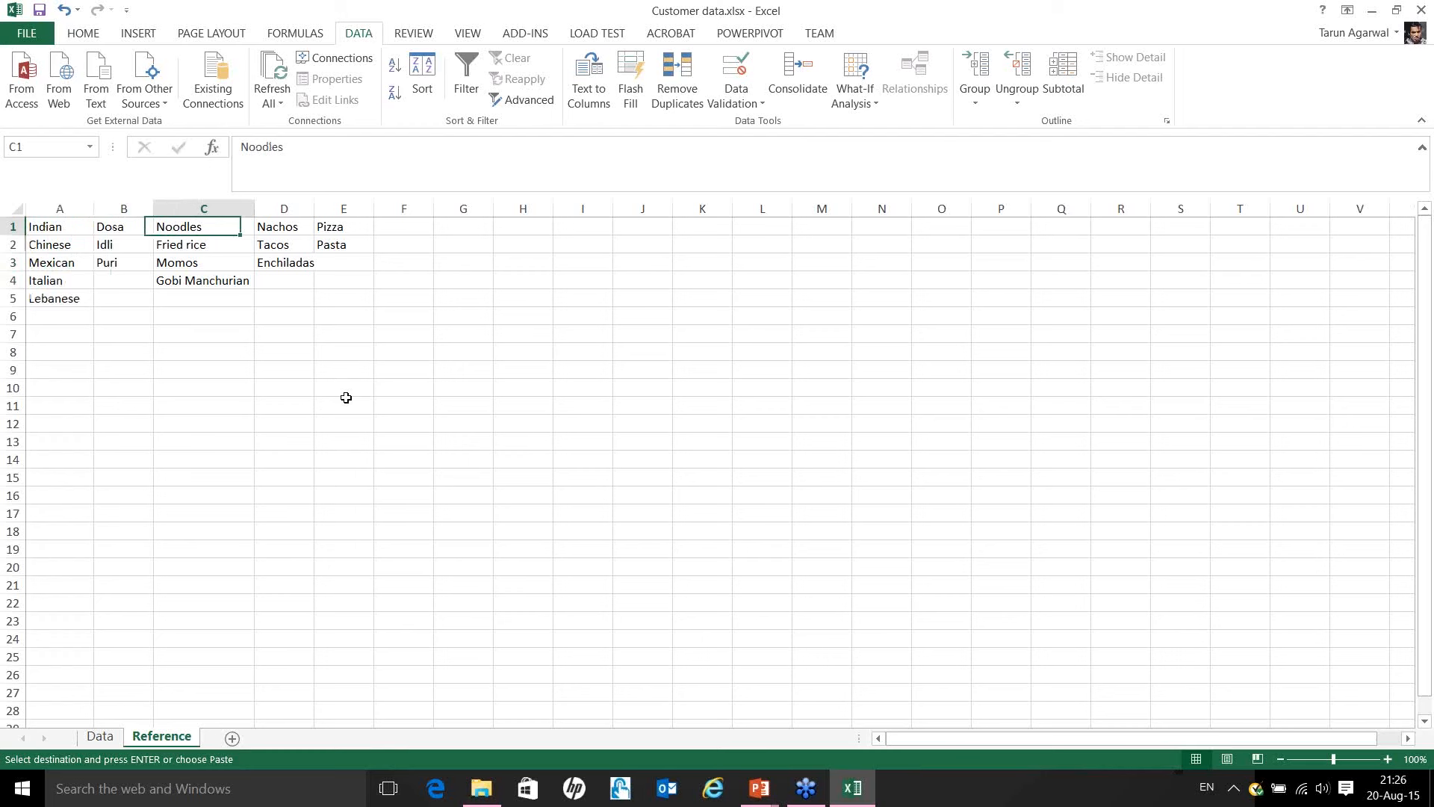
{"action": "key", "text": "Right"}
{"action": "key", "text": "Right"}
{"action": "key", "text": "Left"}
{"action": "key", "text": "Left"}
{"action": "key", "text": "Left"}
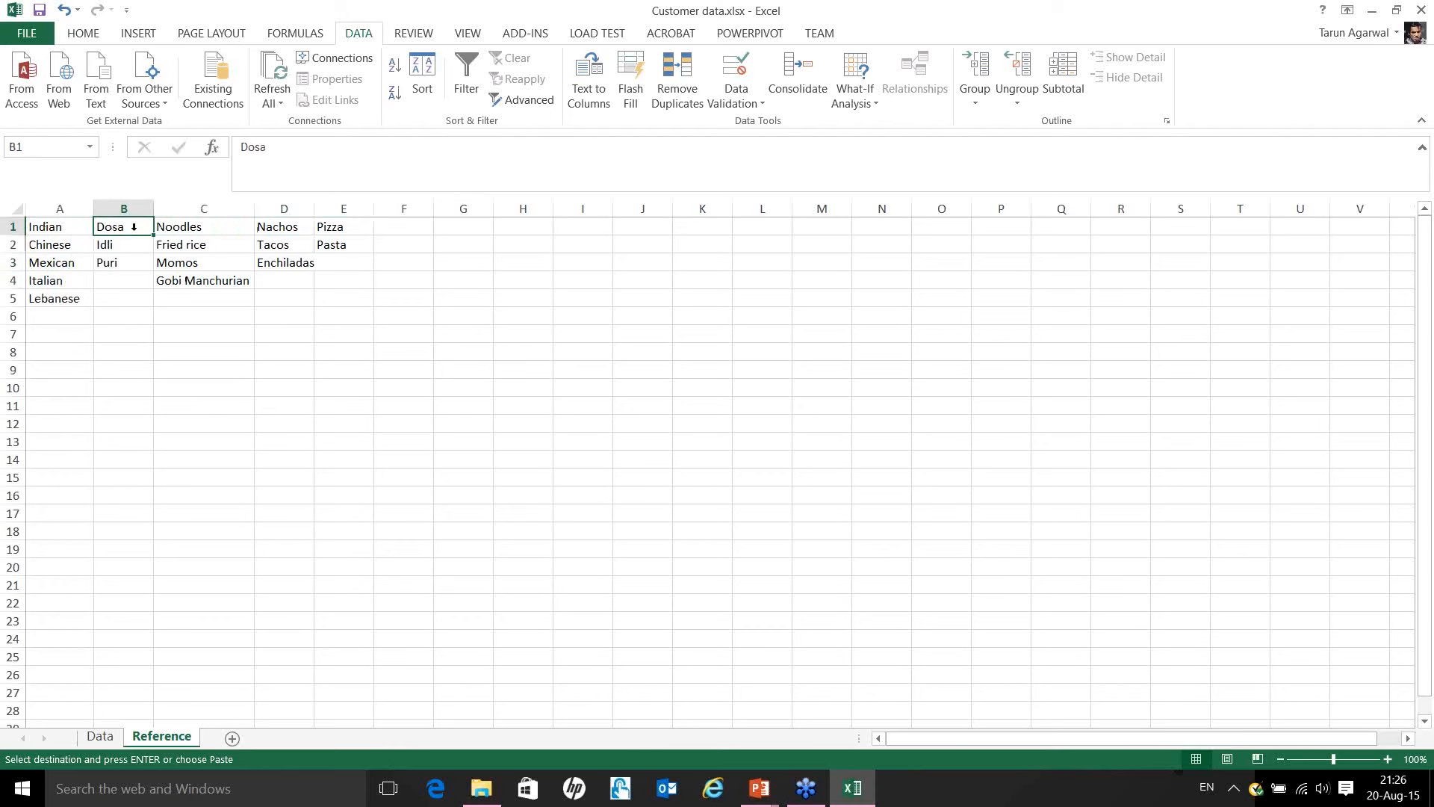
{"action": "left_click_drag", "start_coordinate": [112, 228], "coordinate": [114, 262]}
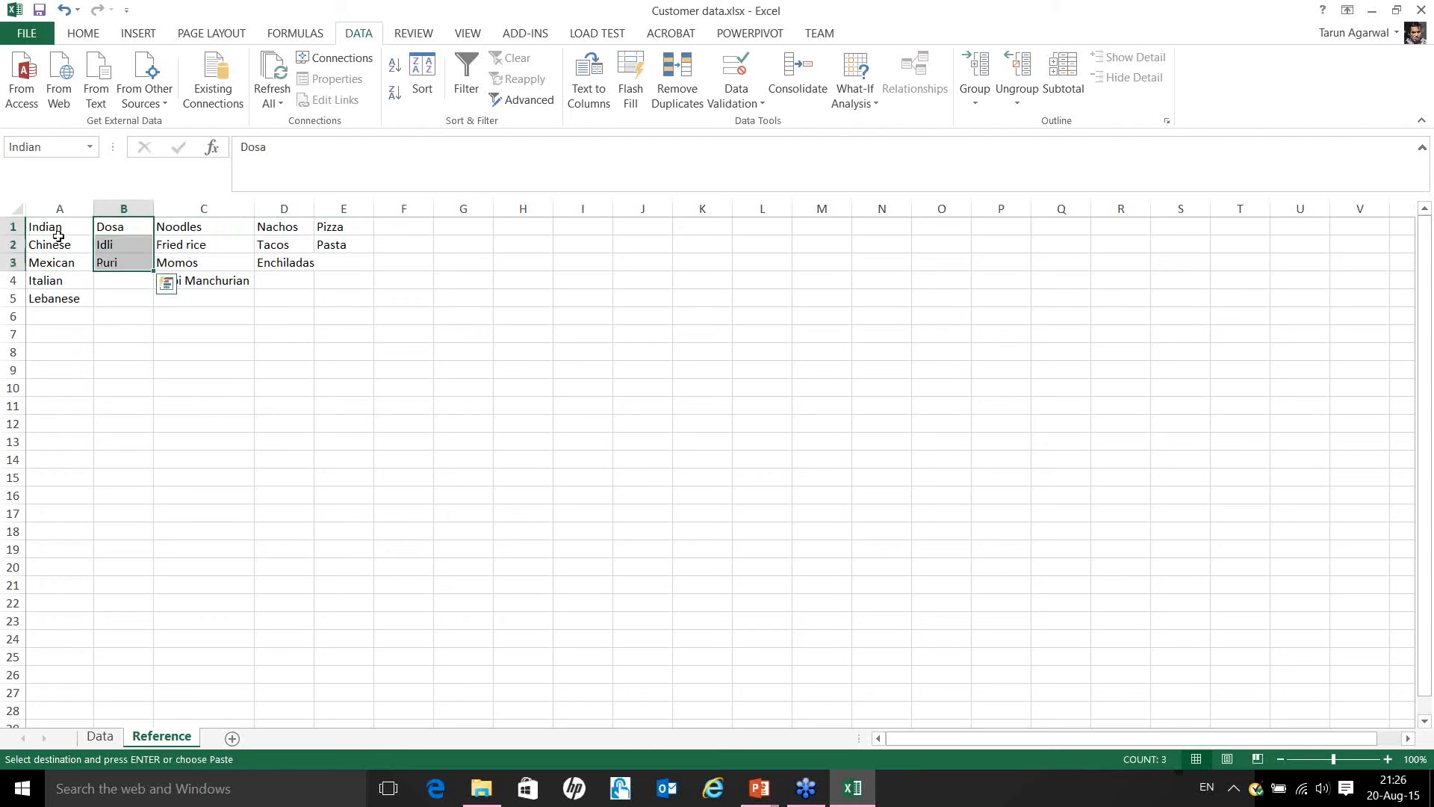
Review the Chinese dish range C1:C4 and the Mexican dish range D1:D3 on the Reference sheet.
{"action": "left_click_drag", "start_coordinate": [203, 228], "coordinate": [202, 281]}
{"action": "left_click_drag", "start_coordinate": [281, 227], "coordinate": [283, 266]}
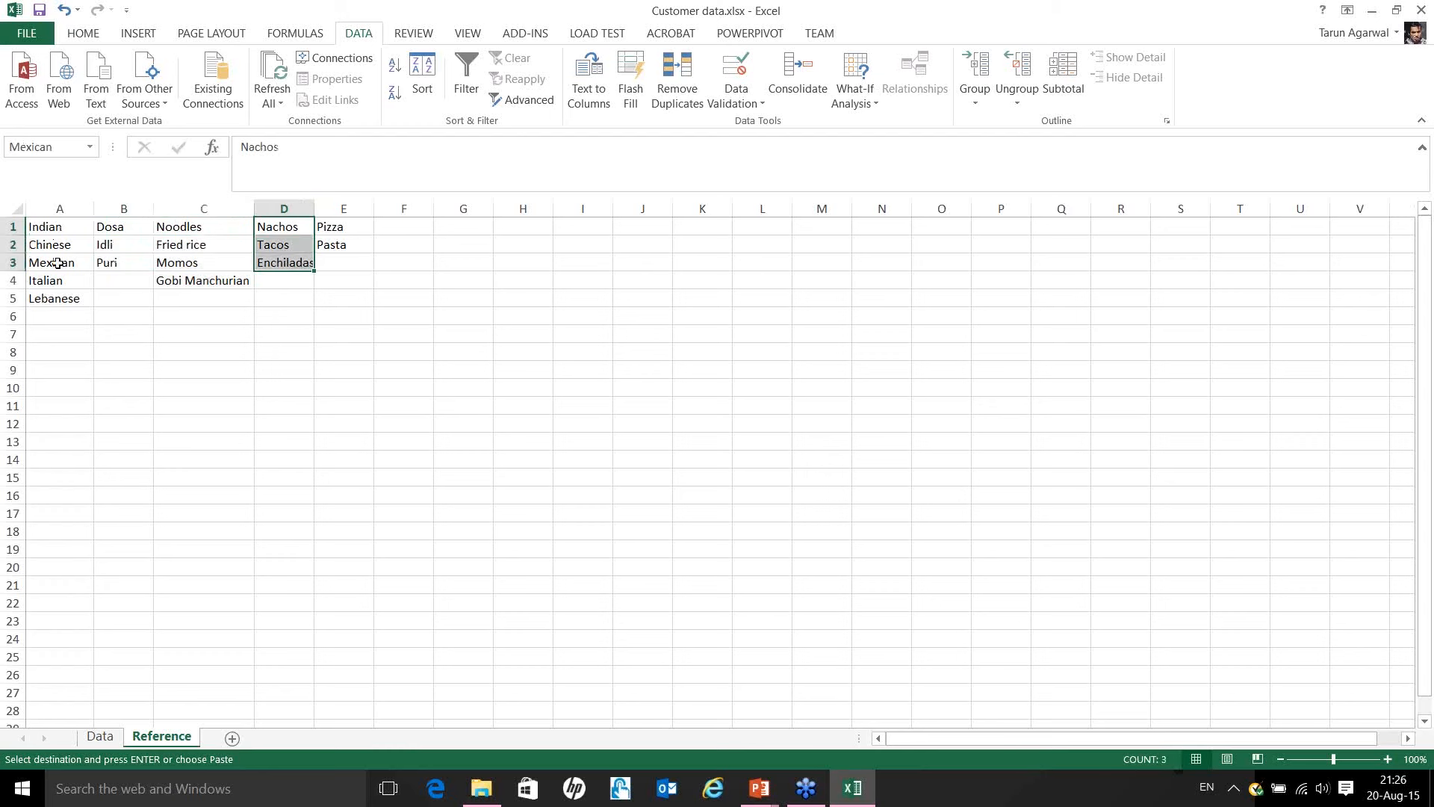
{"action": "left_click", "coordinate": [128, 227]}
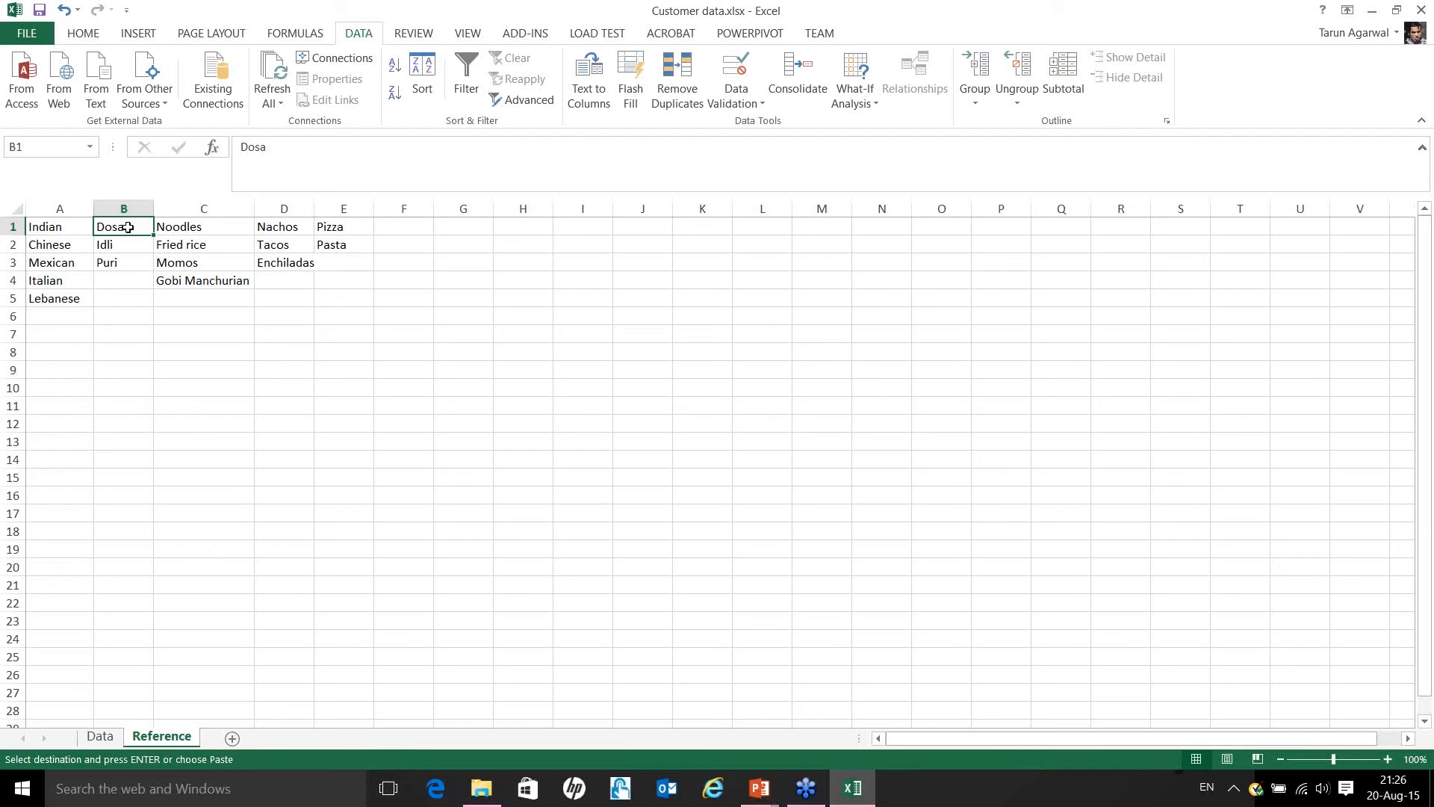
Start a data validation rule for the Dish cells E2:E13 on the Data sheet and allow only a List.
{"action": "left_click", "coordinate": [100, 736]}
{"action": "left_click_drag", "start_coordinate": [433, 243], "coordinate": [446, 440]}
{"action": "key", "text": "alt+a"}
{"action": "key", "text": "v"}
{"action": "key", "text": "v"}
{"action": "left_click", "coordinate": [568, 281]}
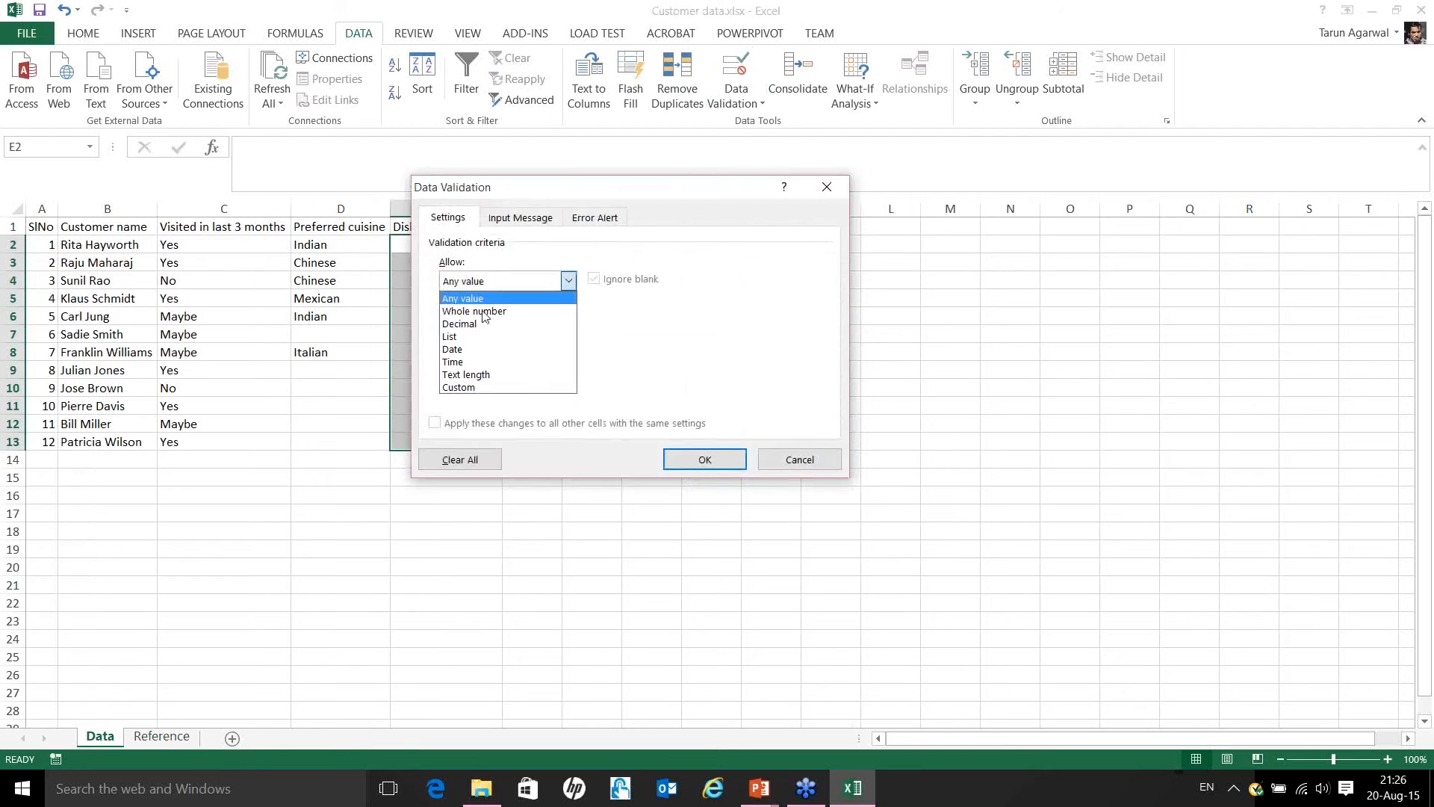
{"action": "left_click", "coordinate": [469, 337]}
Set the Dish list source to =indirect(d2) and apply the validation rule.
{"action": "left_click", "coordinate": [463, 358]}
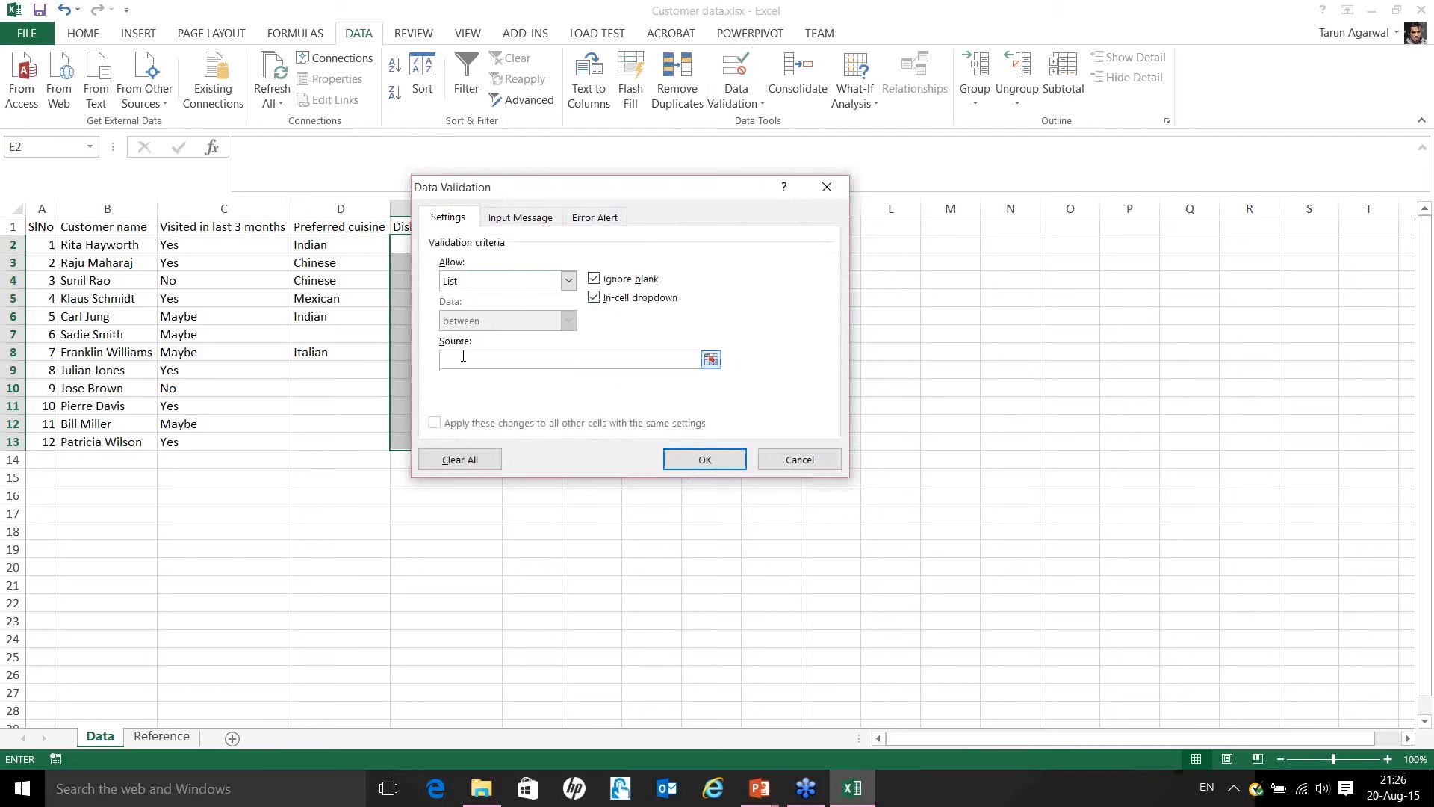
{"action": "type", "text": "=ind"}
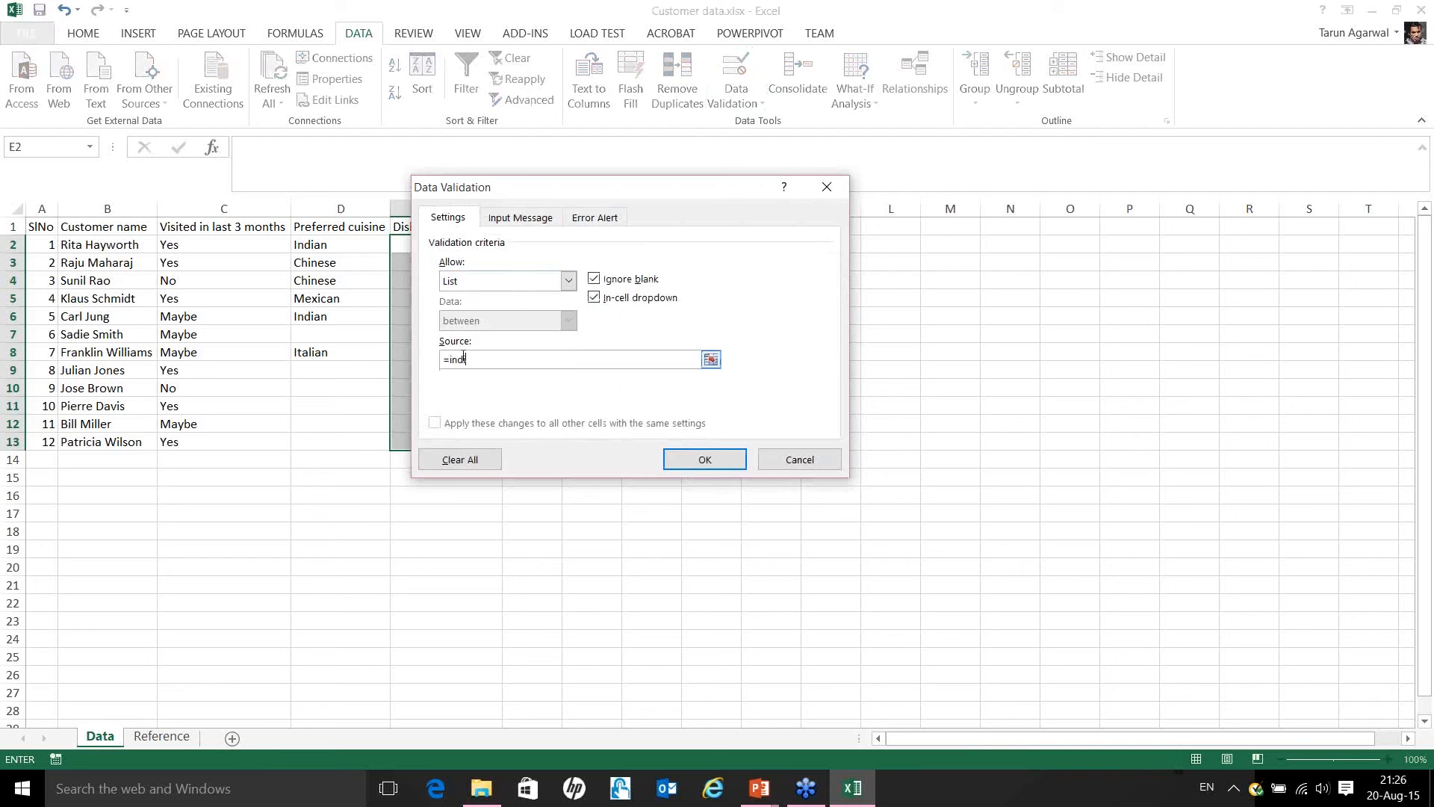
{"action": "type", "text": "irect("}
{"action": "left_click_drag", "start_coordinate": [583, 187], "coordinate": [731, 220]}
{"action": "type", "text": "d2)"}
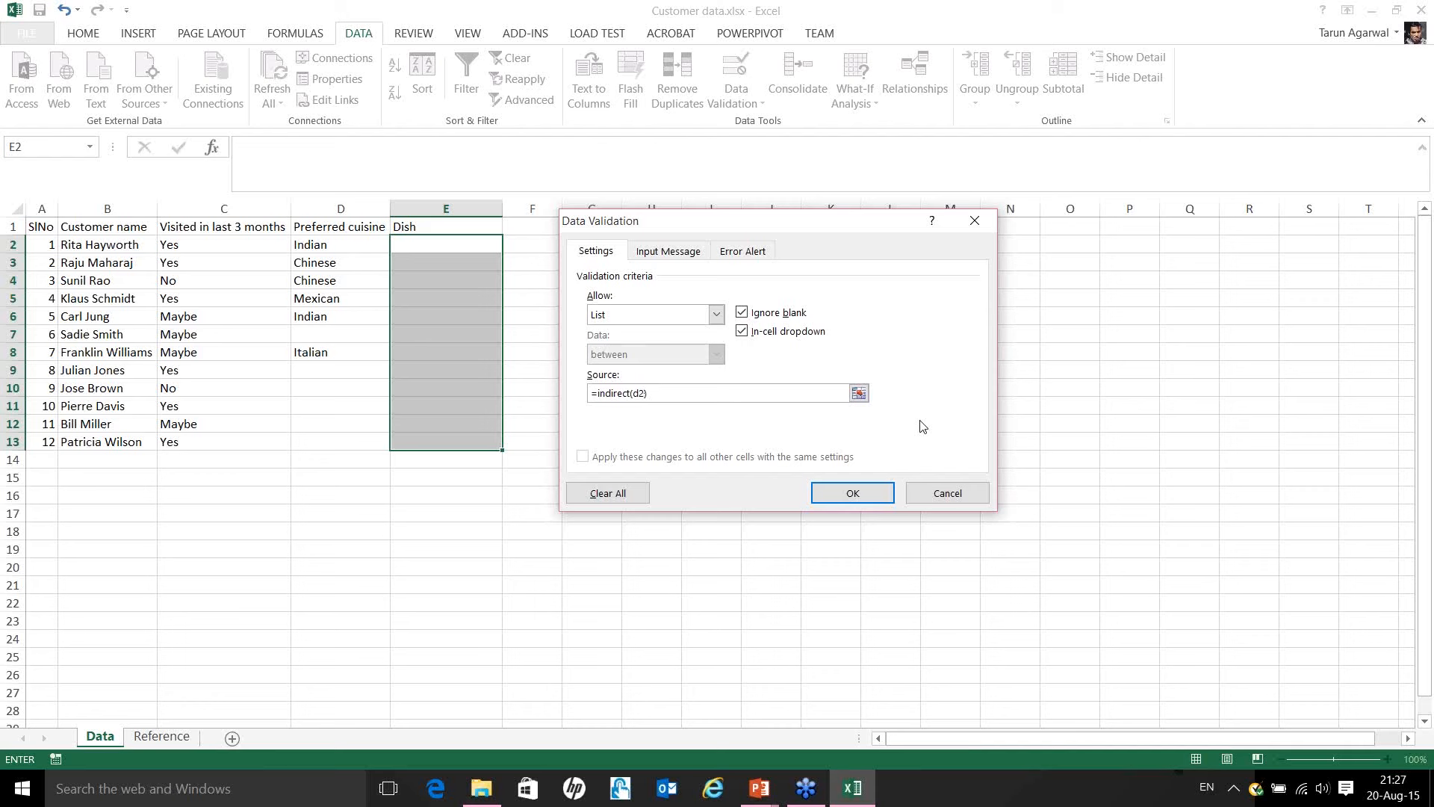
{"action": "left_click", "coordinate": [838, 491]}
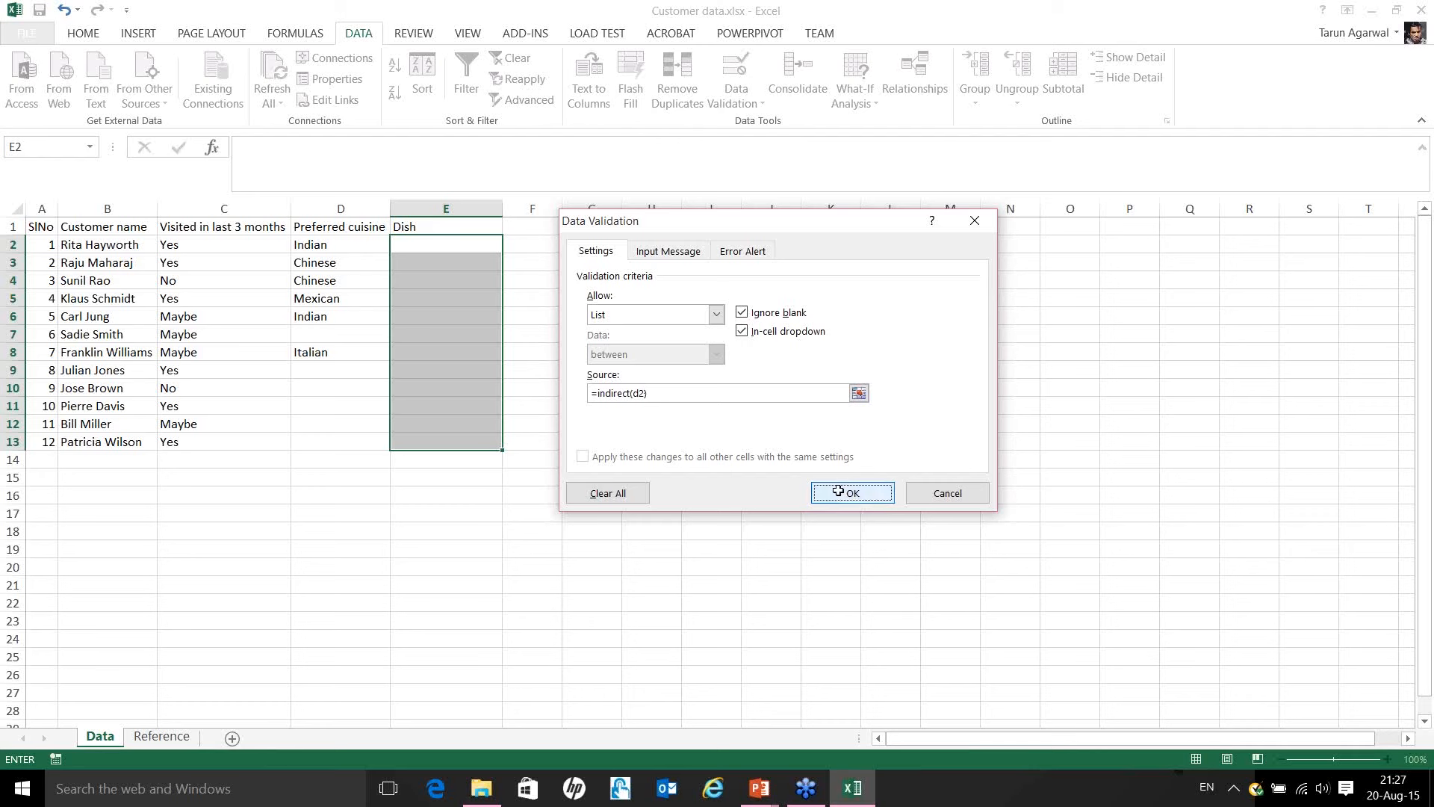
Choose Dosa in E2, Fried rice in E3 and Enchiladas in E5 from the Dish drop-downs.
{"action": "left_click", "coordinate": [350, 244]}
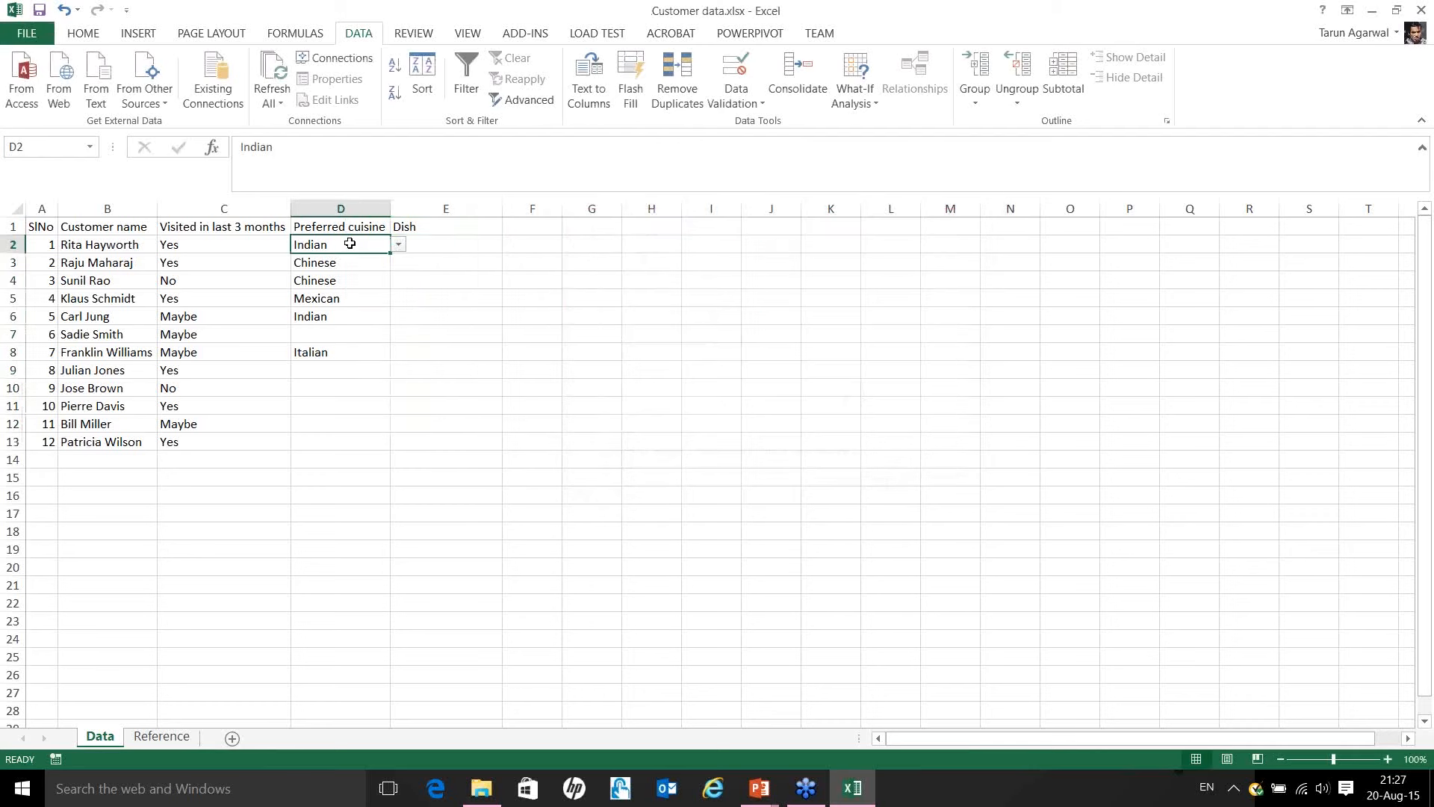
{"action": "left_click", "coordinate": [431, 247]}
{"action": "left_click", "coordinate": [509, 246]}
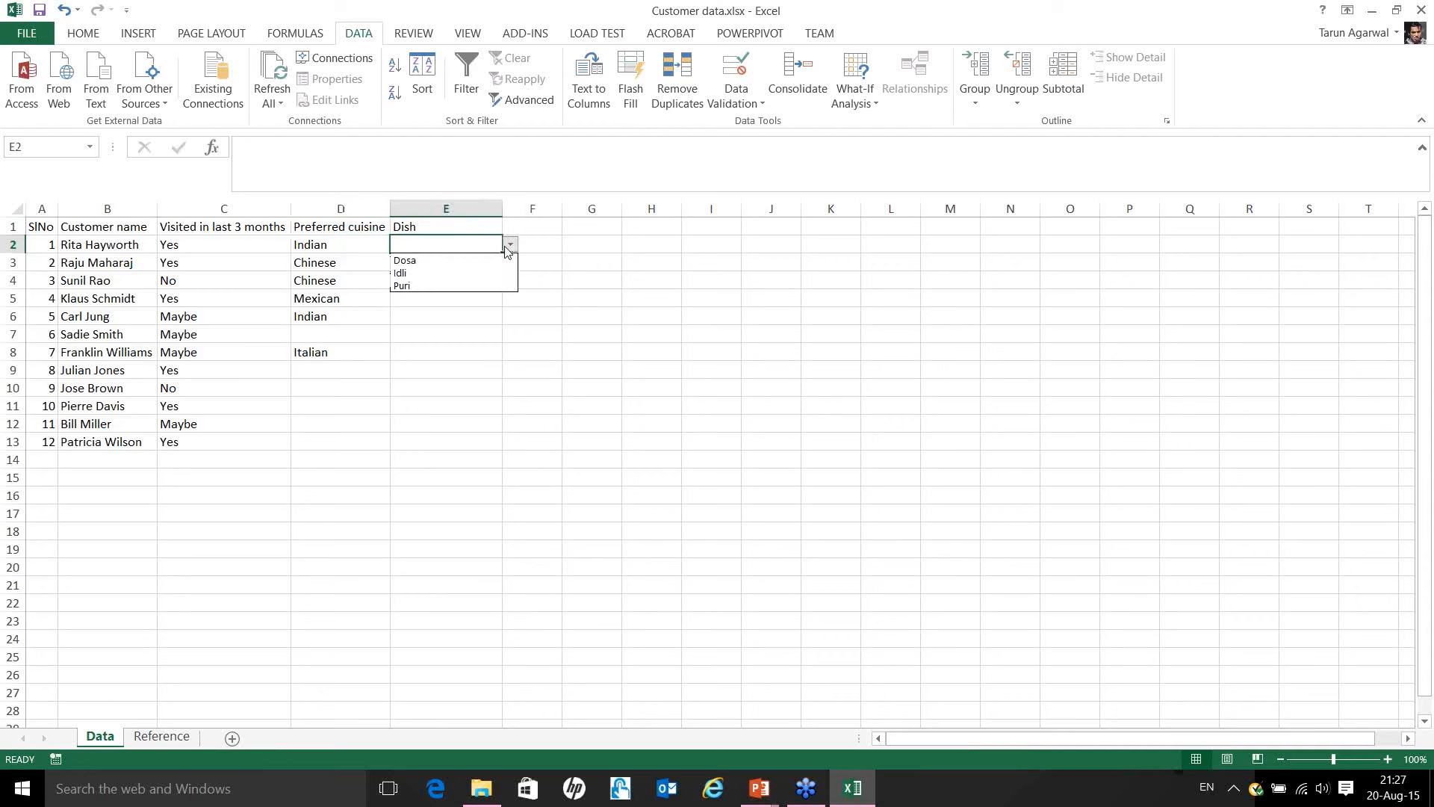
{"action": "left_click", "coordinate": [447, 263]}
{"action": "left_click", "coordinate": [446, 266]}
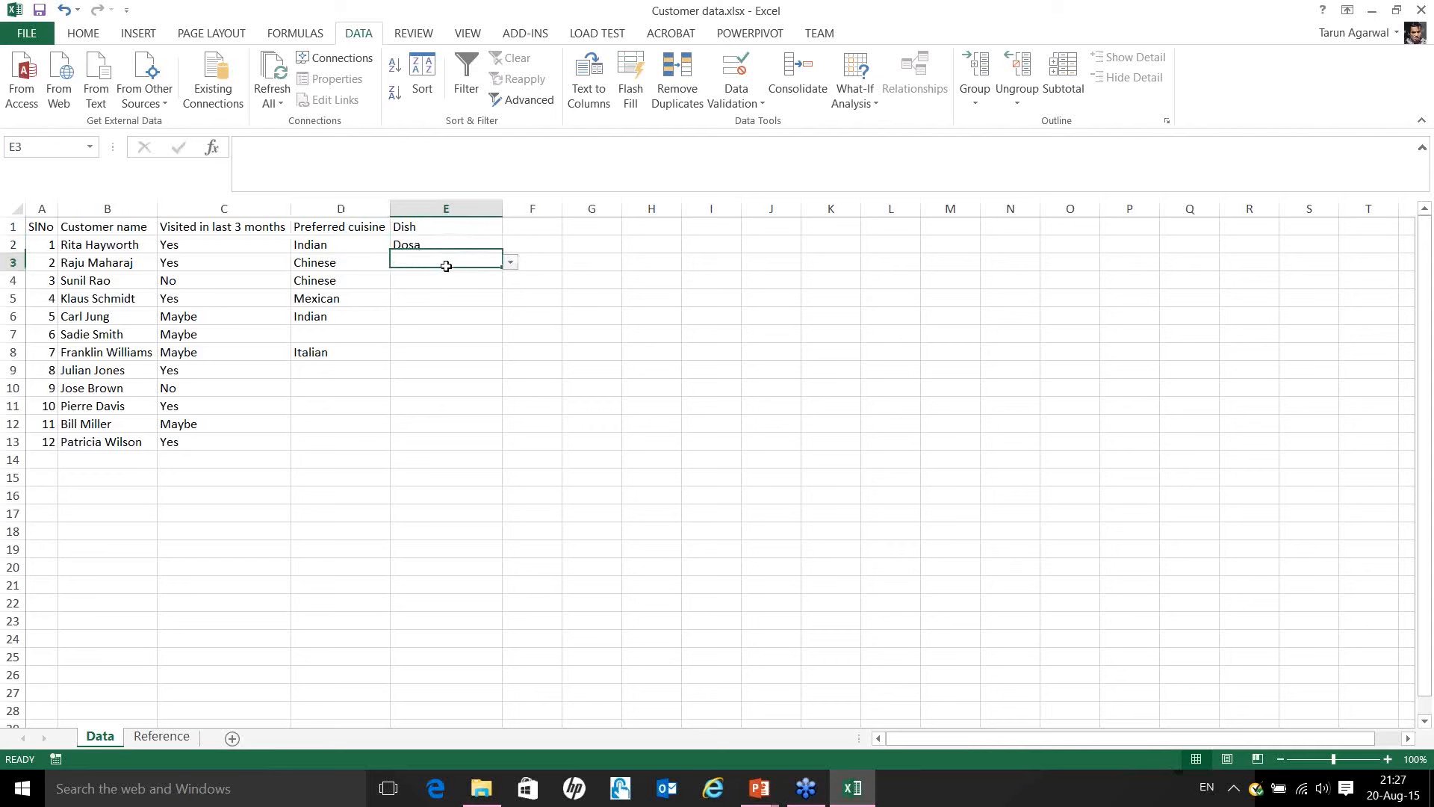
{"action": "left_click", "coordinate": [511, 266]}
{"action": "left_click", "coordinate": [455, 295]}
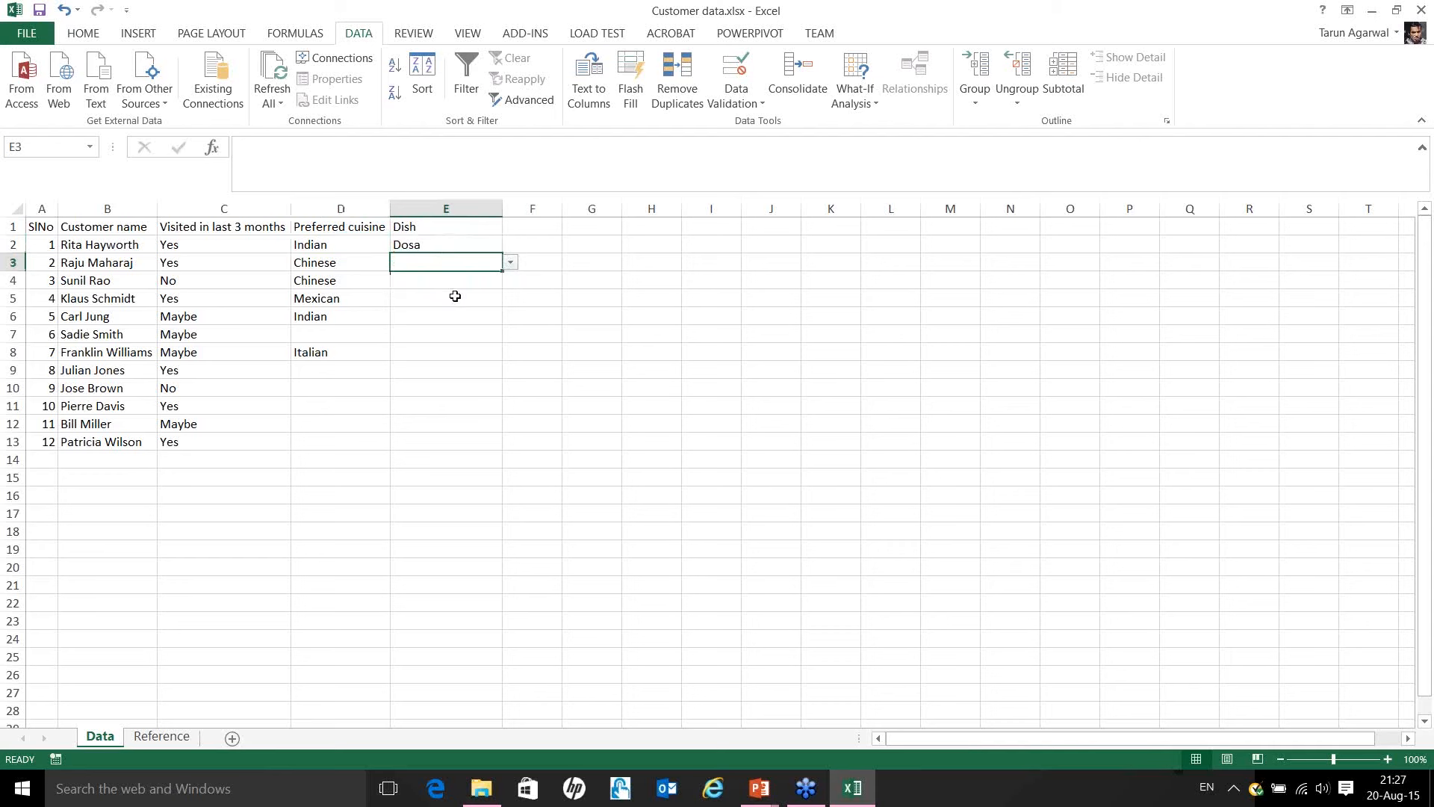
{"action": "left_click", "coordinate": [467, 298]}
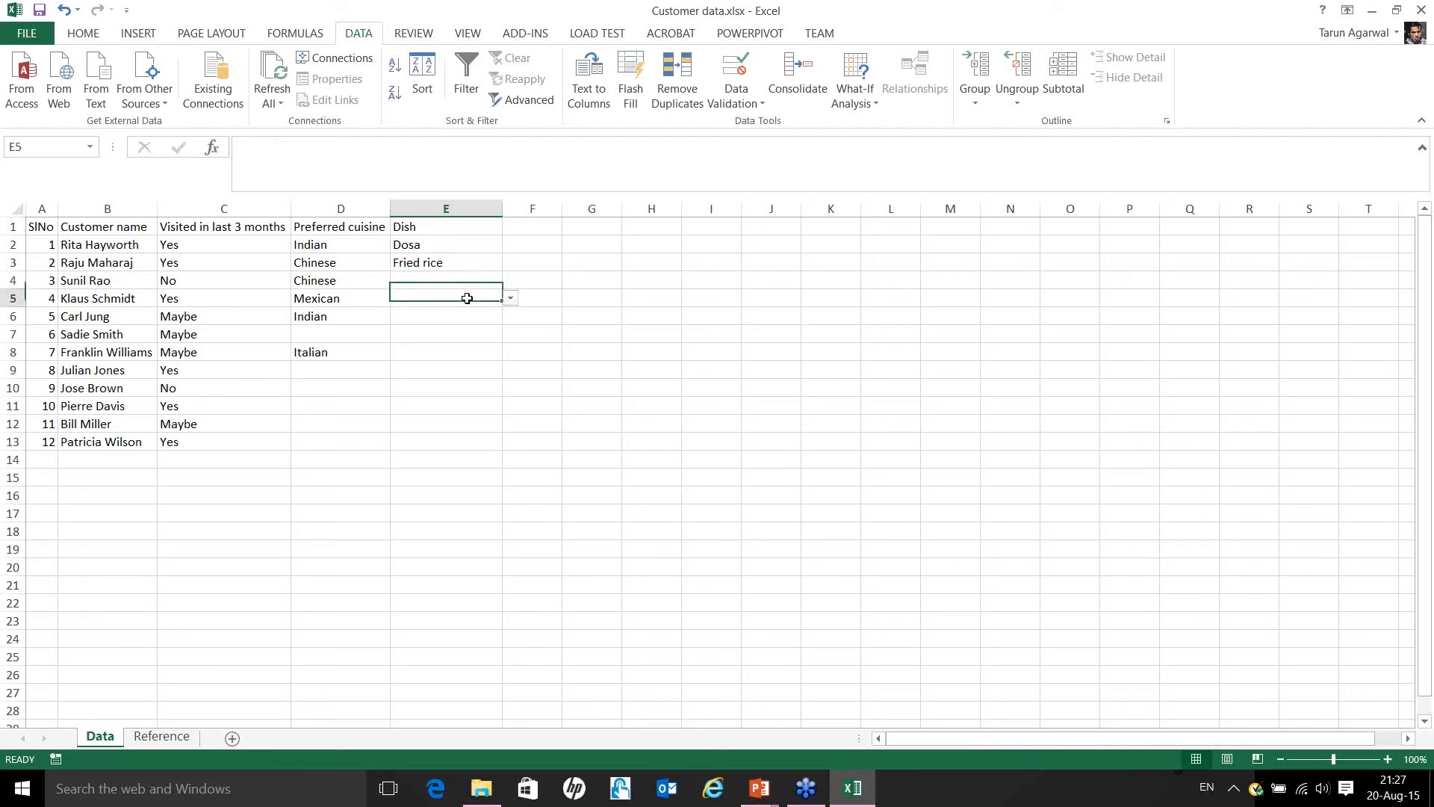
{"action": "left_click", "coordinate": [511, 298]}
{"action": "left_click", "coordinate": [440, 342]}
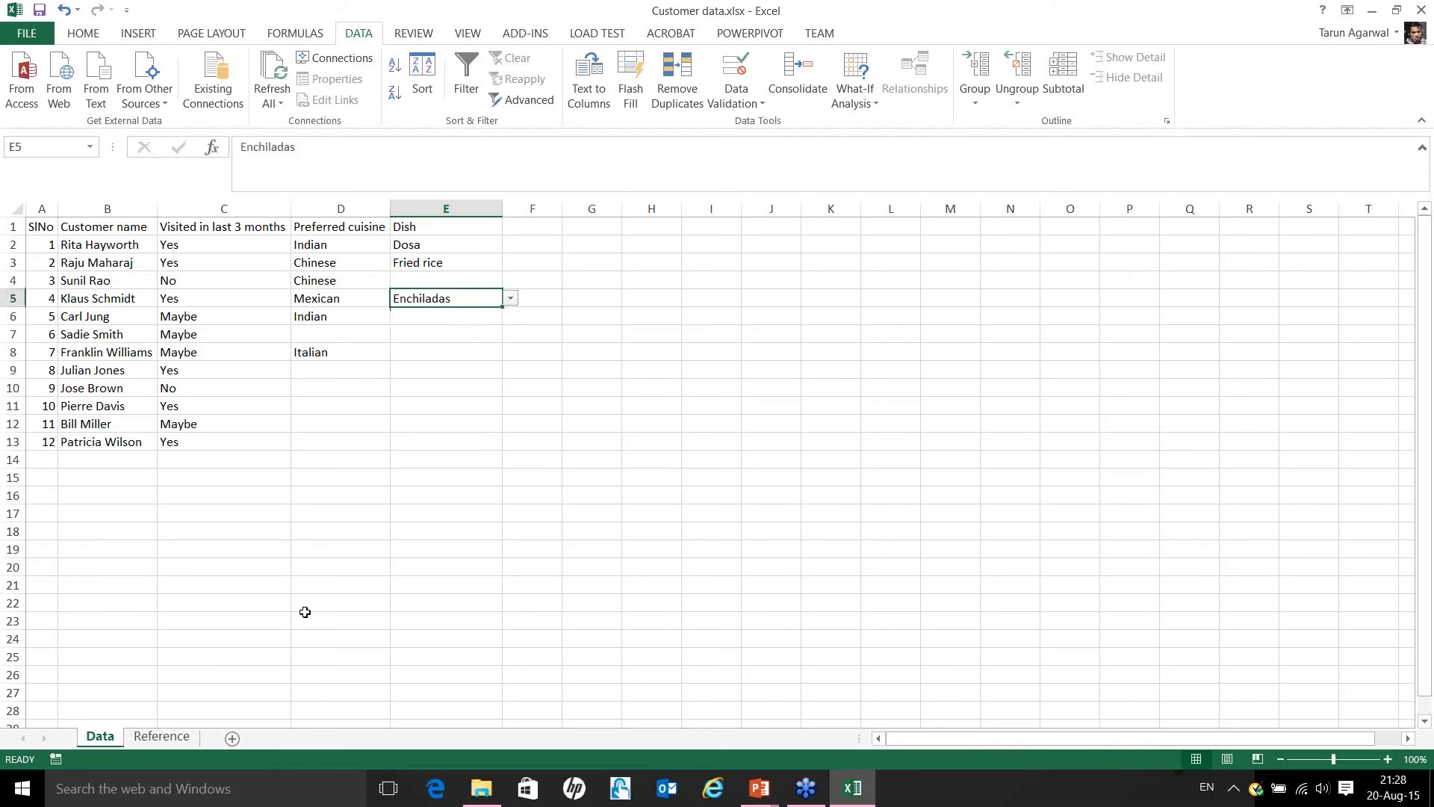
{"action": "mouse_move", "coordinate": [763, 794]}
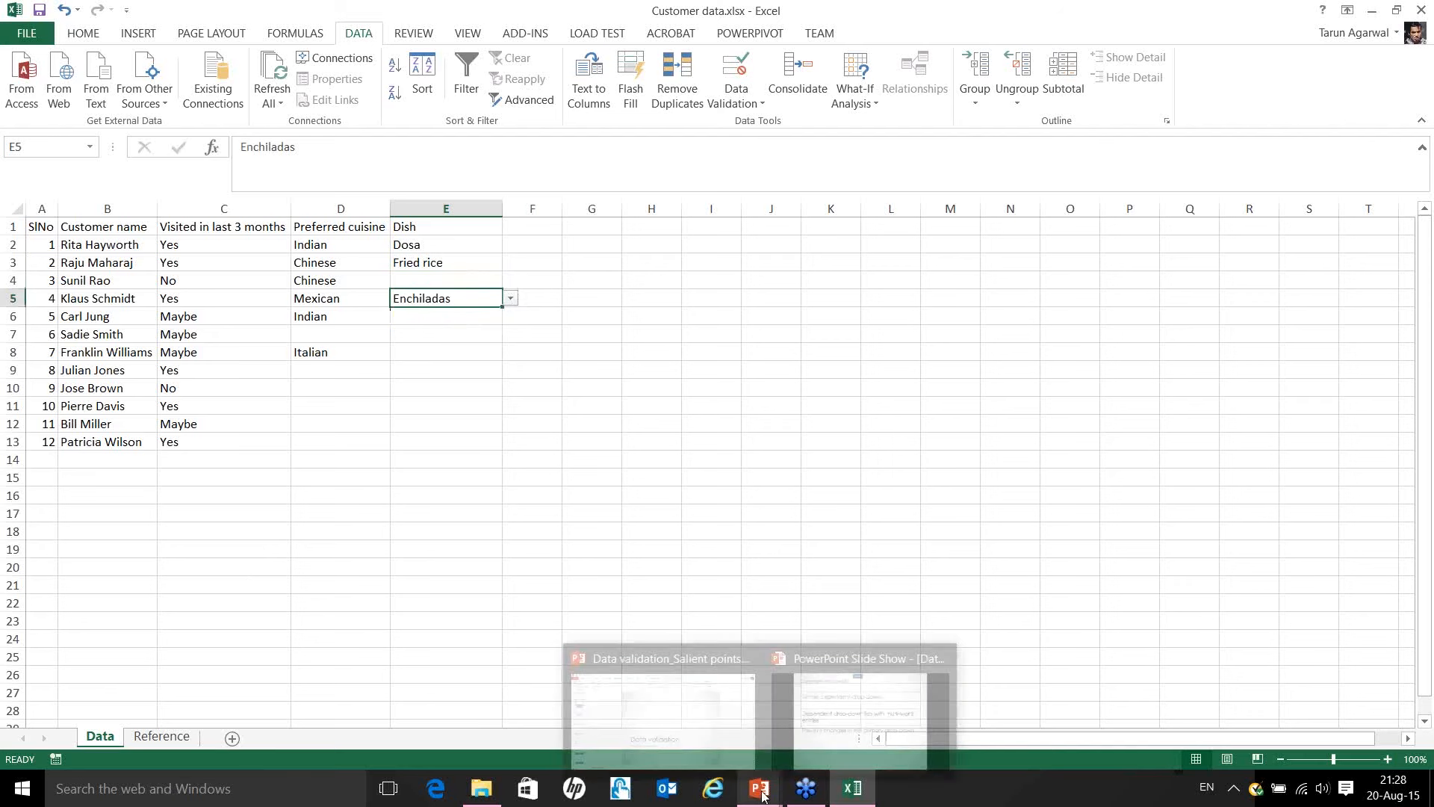
{"action": "left_click", "coordinate": [459, 316]}
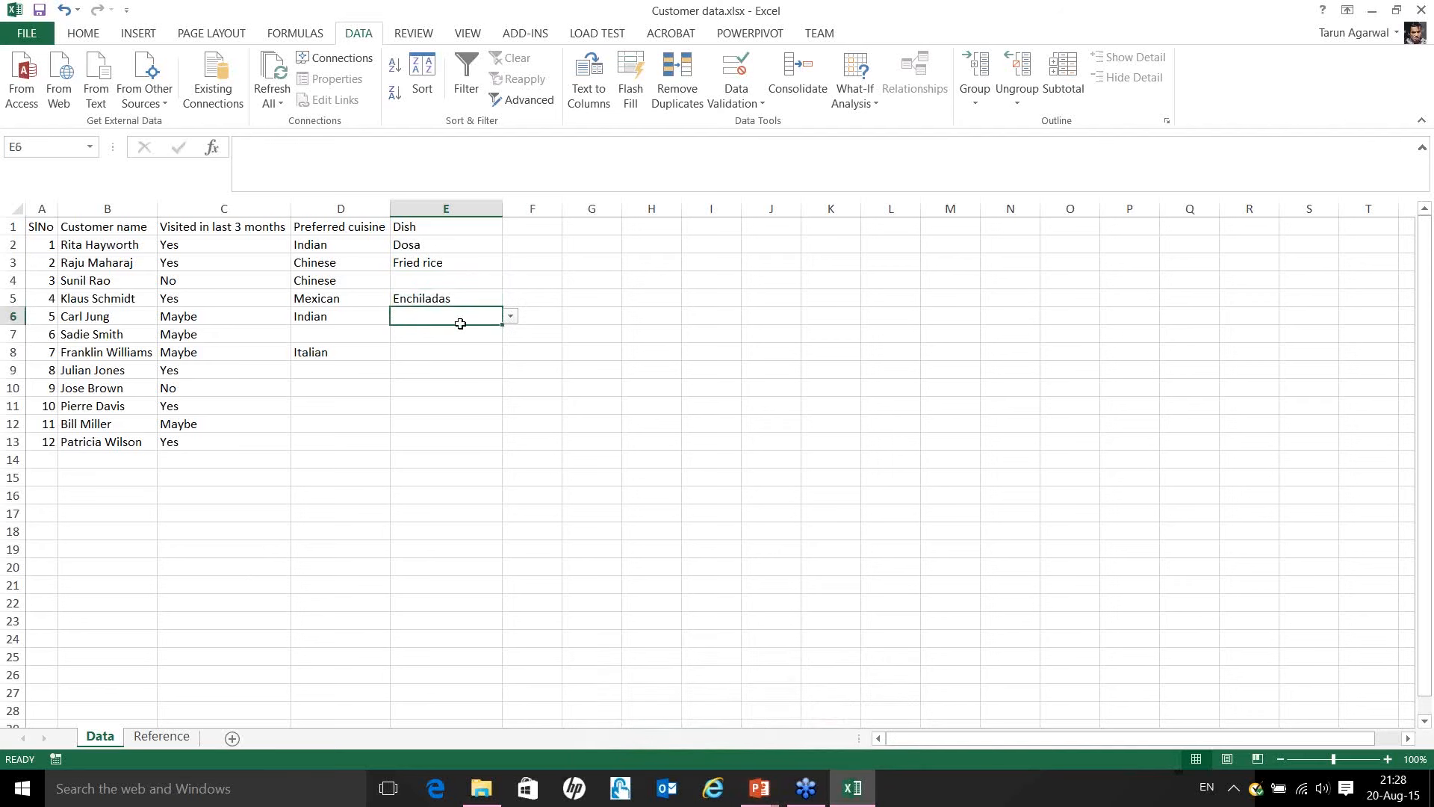
{"action": "left_click", "coordinate": [161, 737]}
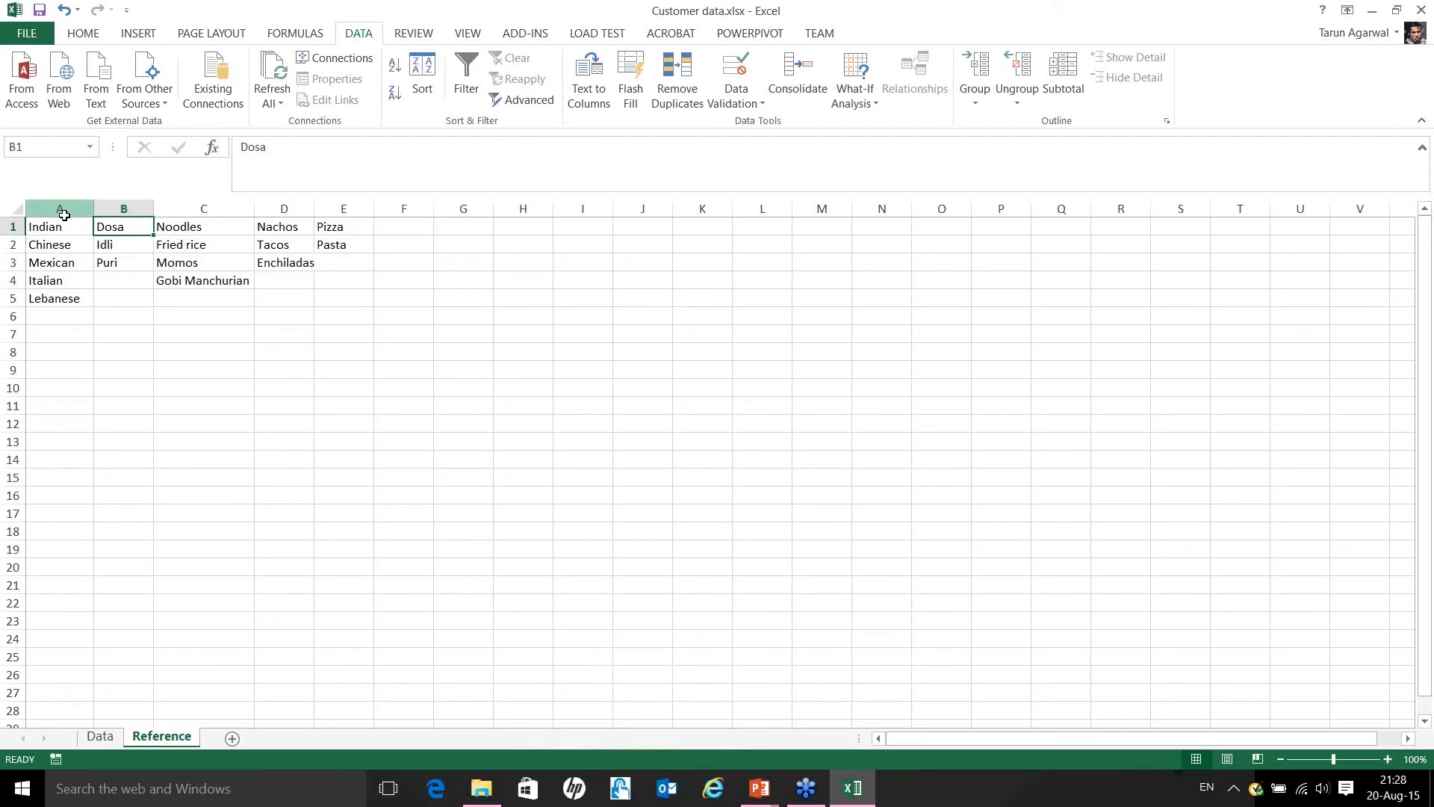
{"action": "left_click", "coordinate": [102, 738]}
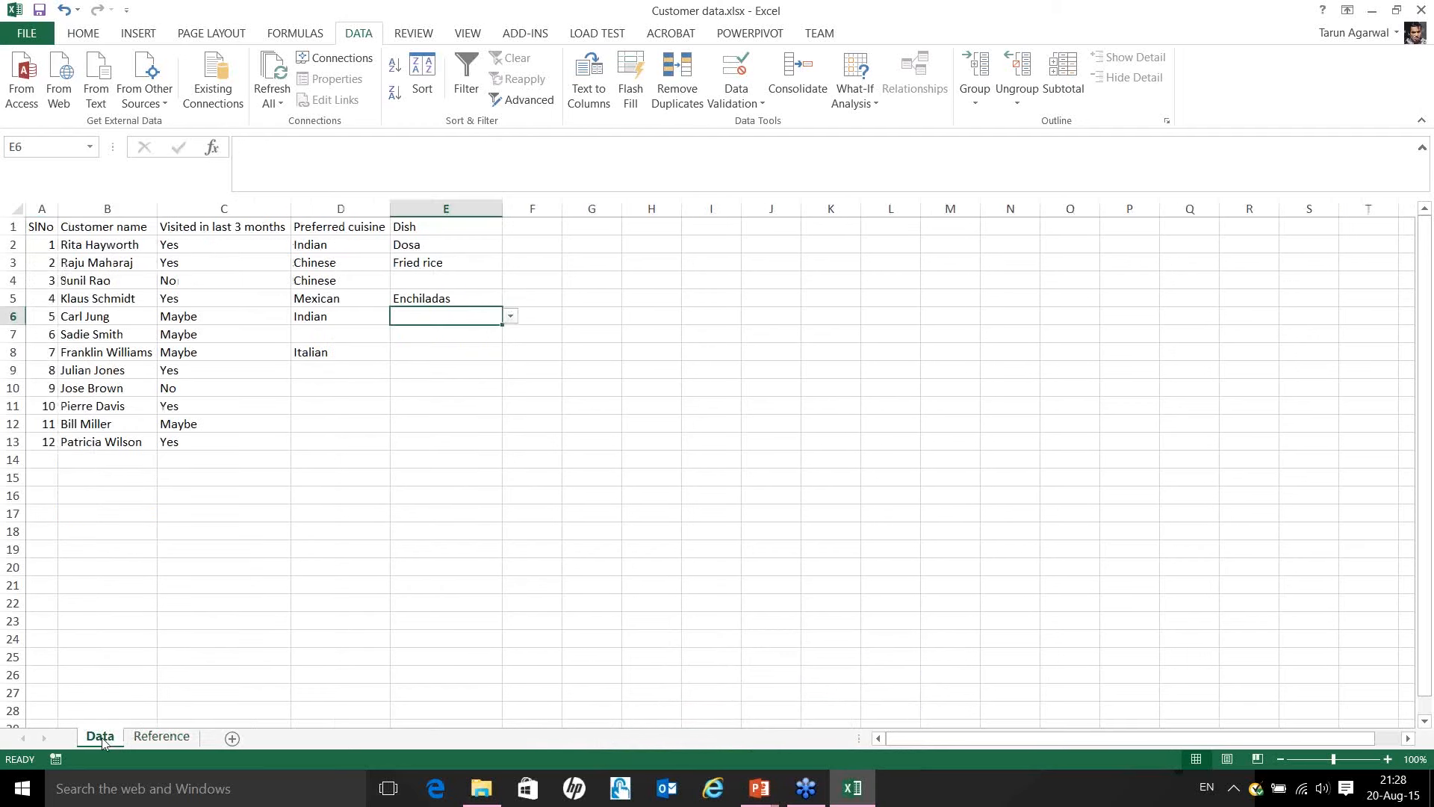
Replace the list source of the Preferred cuisine cells D2:D13 with an OFFSET formula starting at Reference!$A$1.
{"action": "left_click", "coordinate": [334, 244]}
{"action": "left_click_drag", "start_coordinate": [334, 245], "coordinate": [339, 441]}
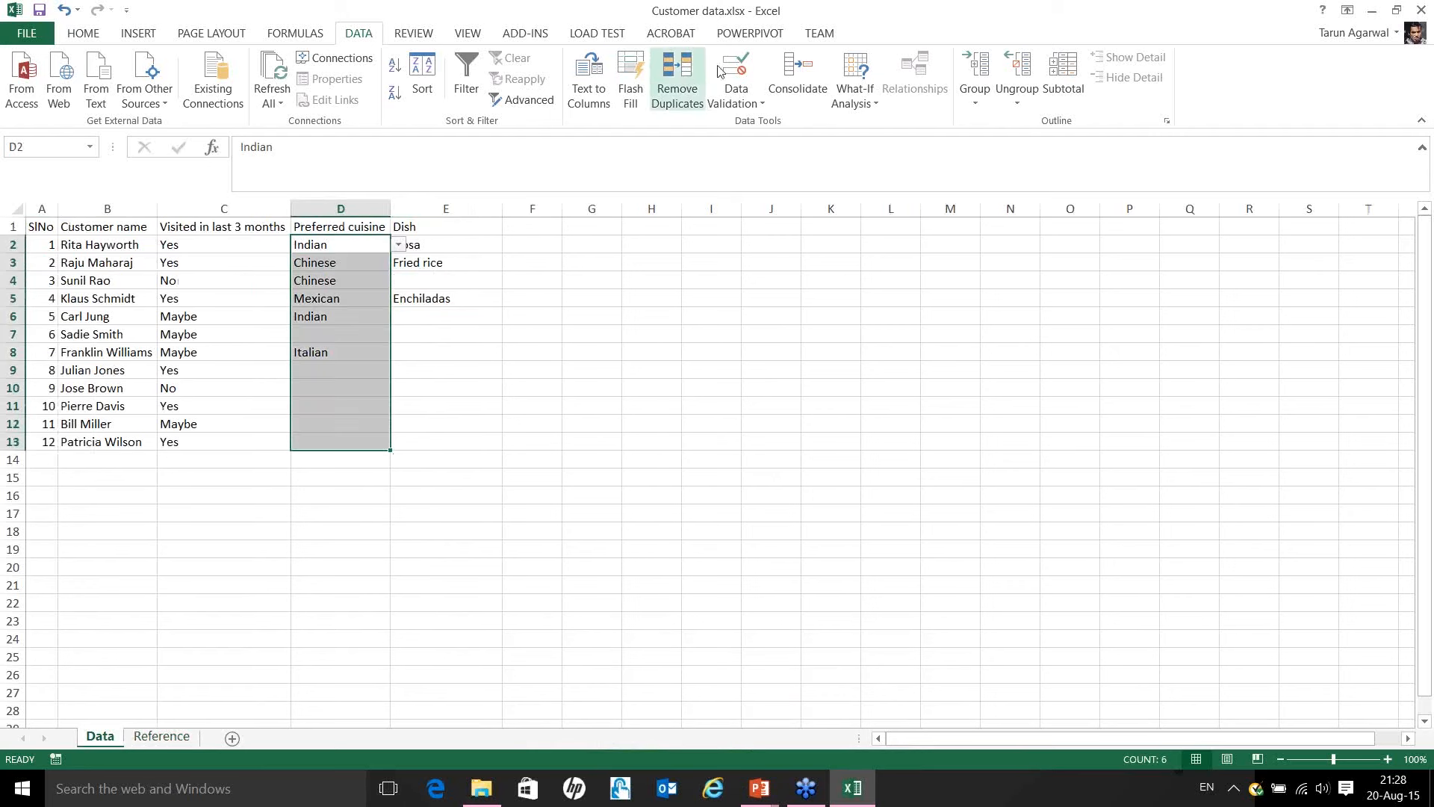
{"action": "left_click", "coordinate": [747, 60]}
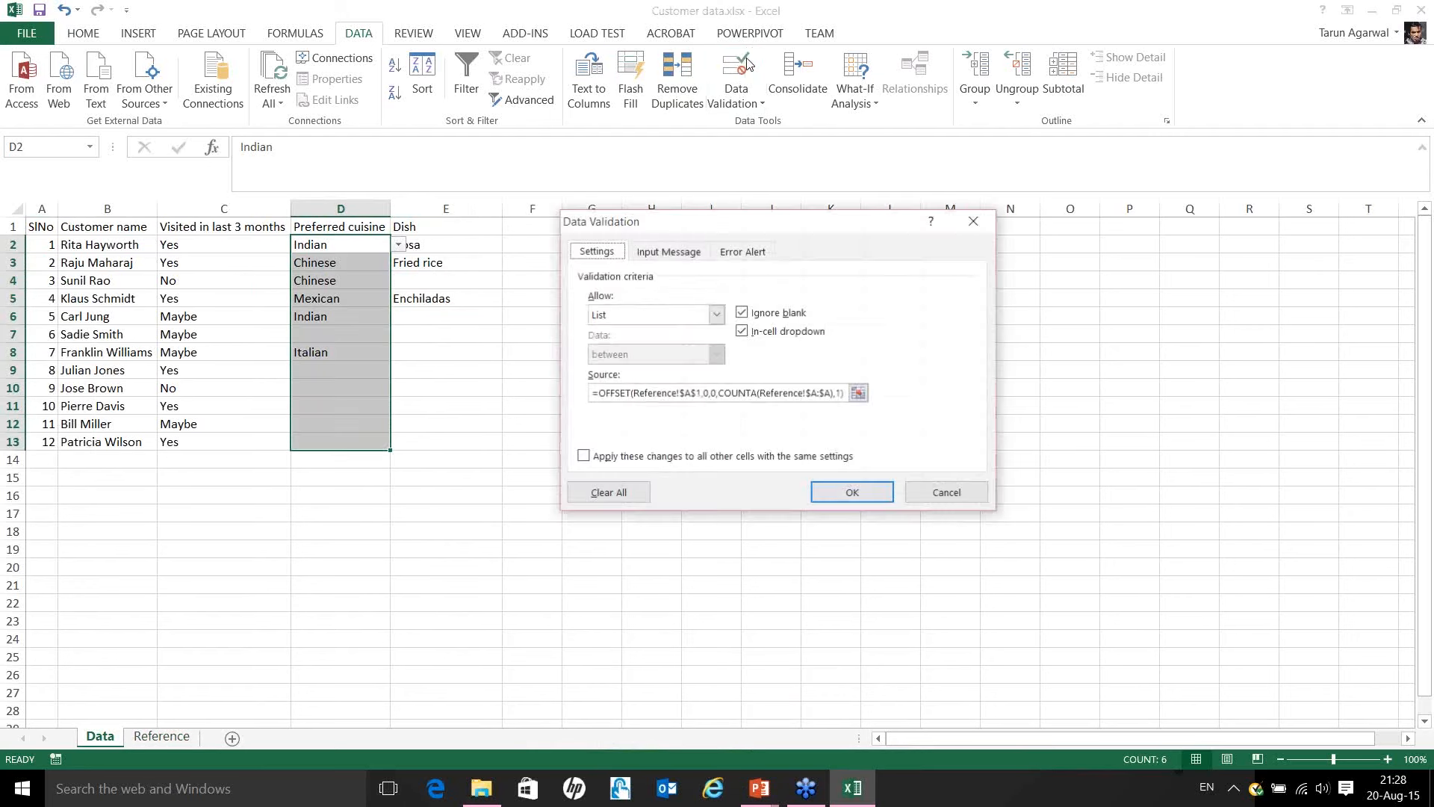
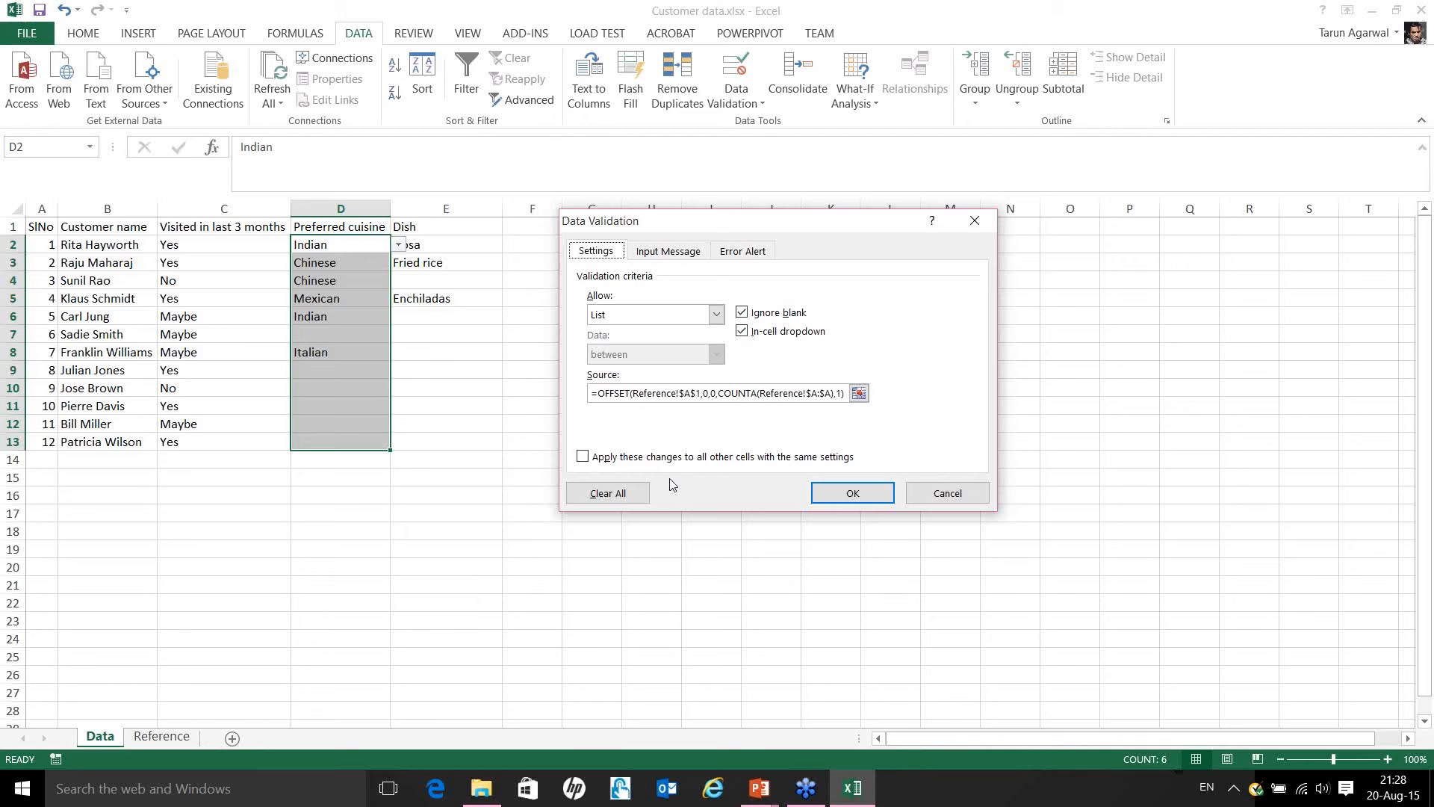
{"action": "left_click", "coordinate": [845, 393]}
{"action": "left_click_drag", "start_coordinate": [846, 393], "coordinate": [598, 393]}
{"action": "type", "text": "offset("}
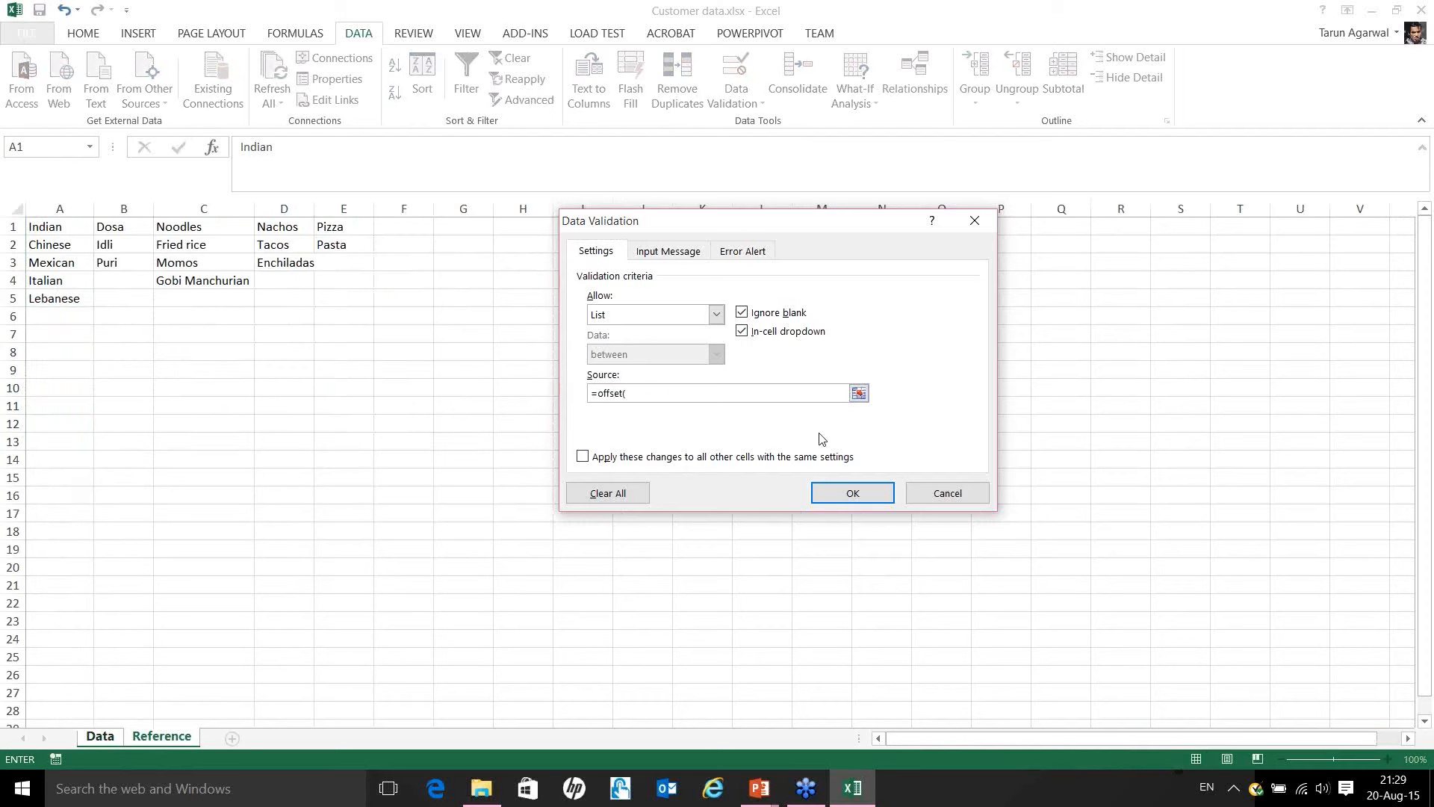
{"action": "left_click", "coordinate": [63, 227]}
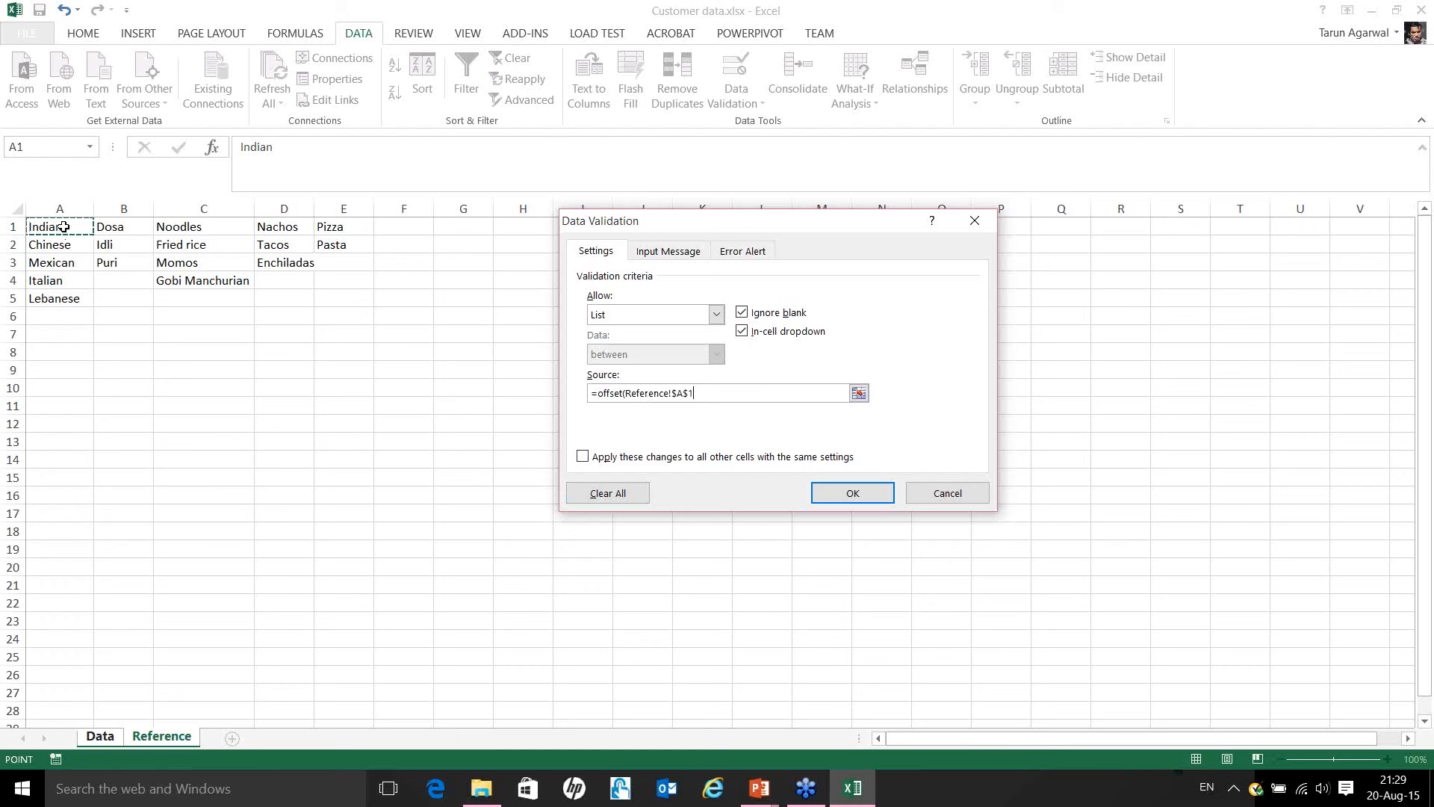
Complete the OFFSET source with 0,0,counta(Reference!$A:$A),1) and apply the Preferred cuisine validation.
{"action": "type", "text": ","}
{"action": "type", "text": "0,0,"}
{"action": "type", "text": "counta("}
{"action": "left_click", "coordinate": [60, 209]}
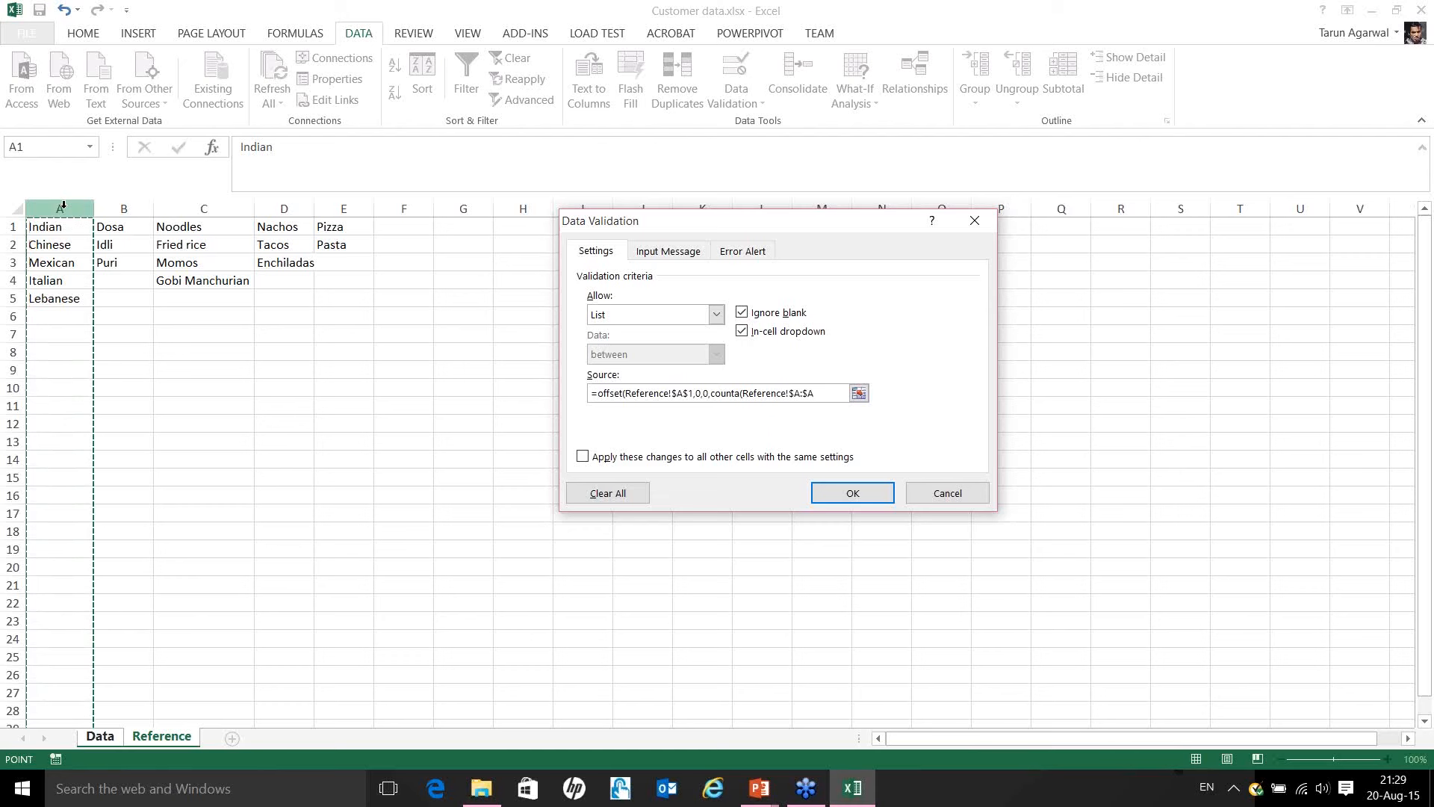
{"action": "type", "text": "),1"}
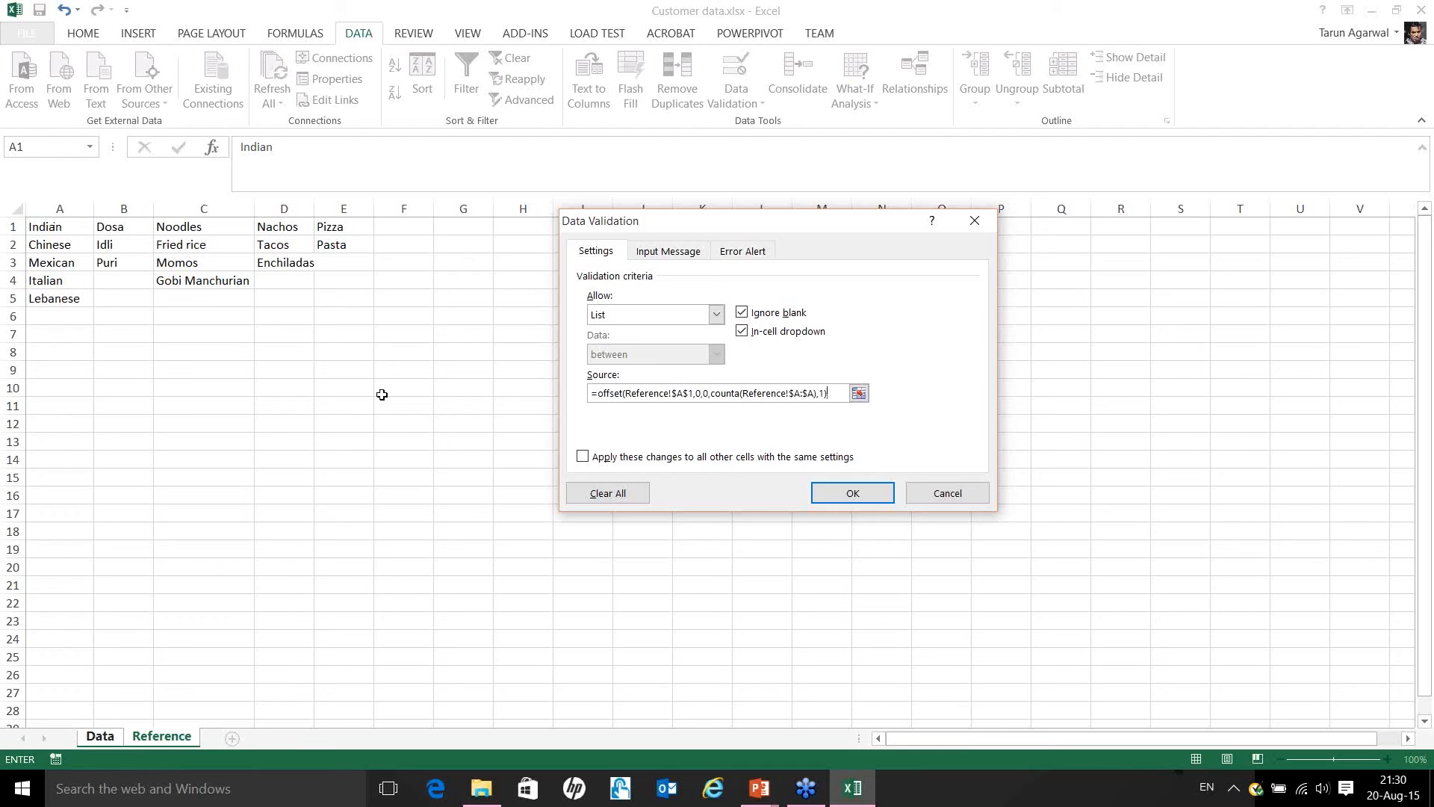
{"action": "left_click", "coordinate": [864, 498]}
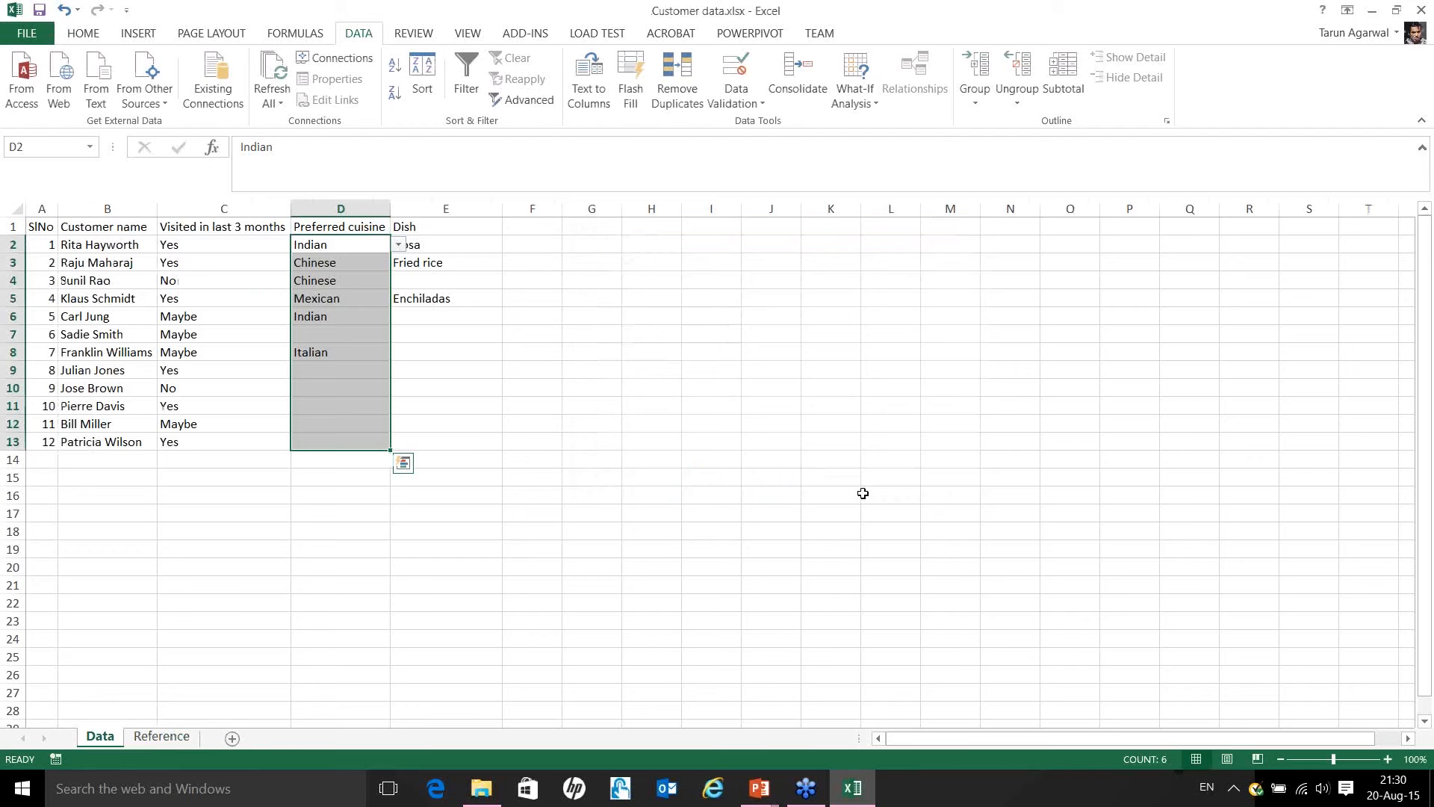
{"action": "left_click", "coordinate": [1168, 243]}
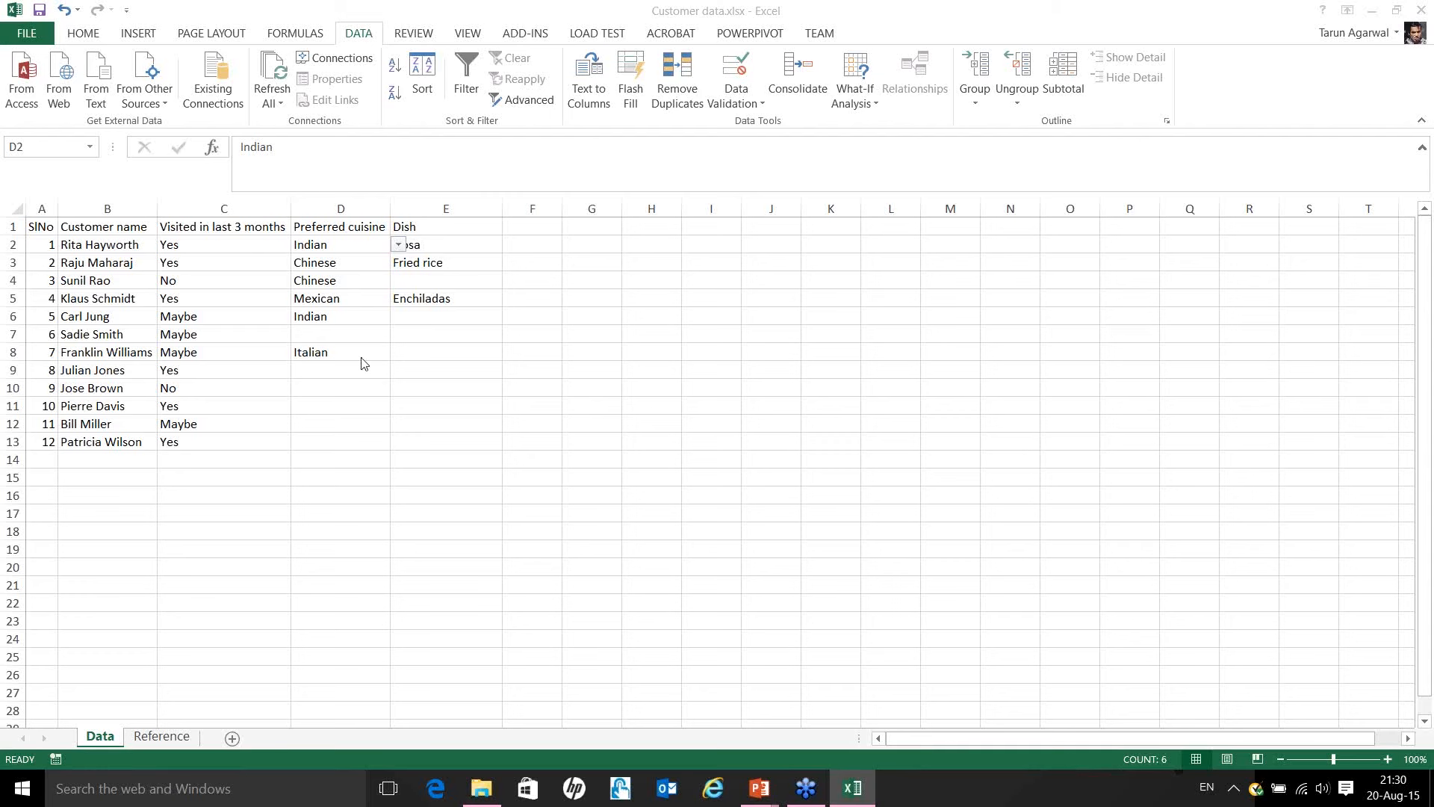
{"action": "left_click", "coordinate": [348, 247]}
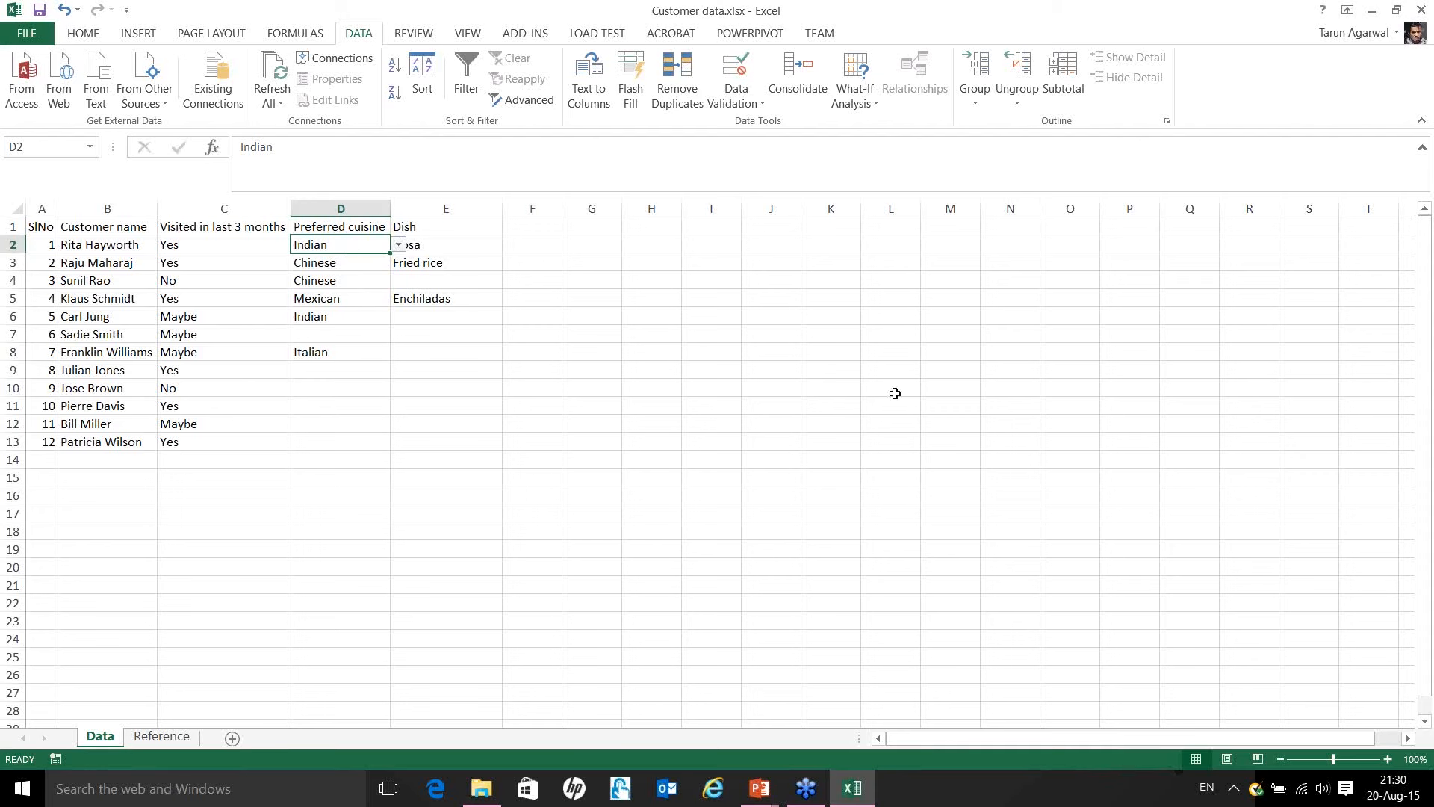
{"action": "left_click", "coordinate": [1171, 243]}
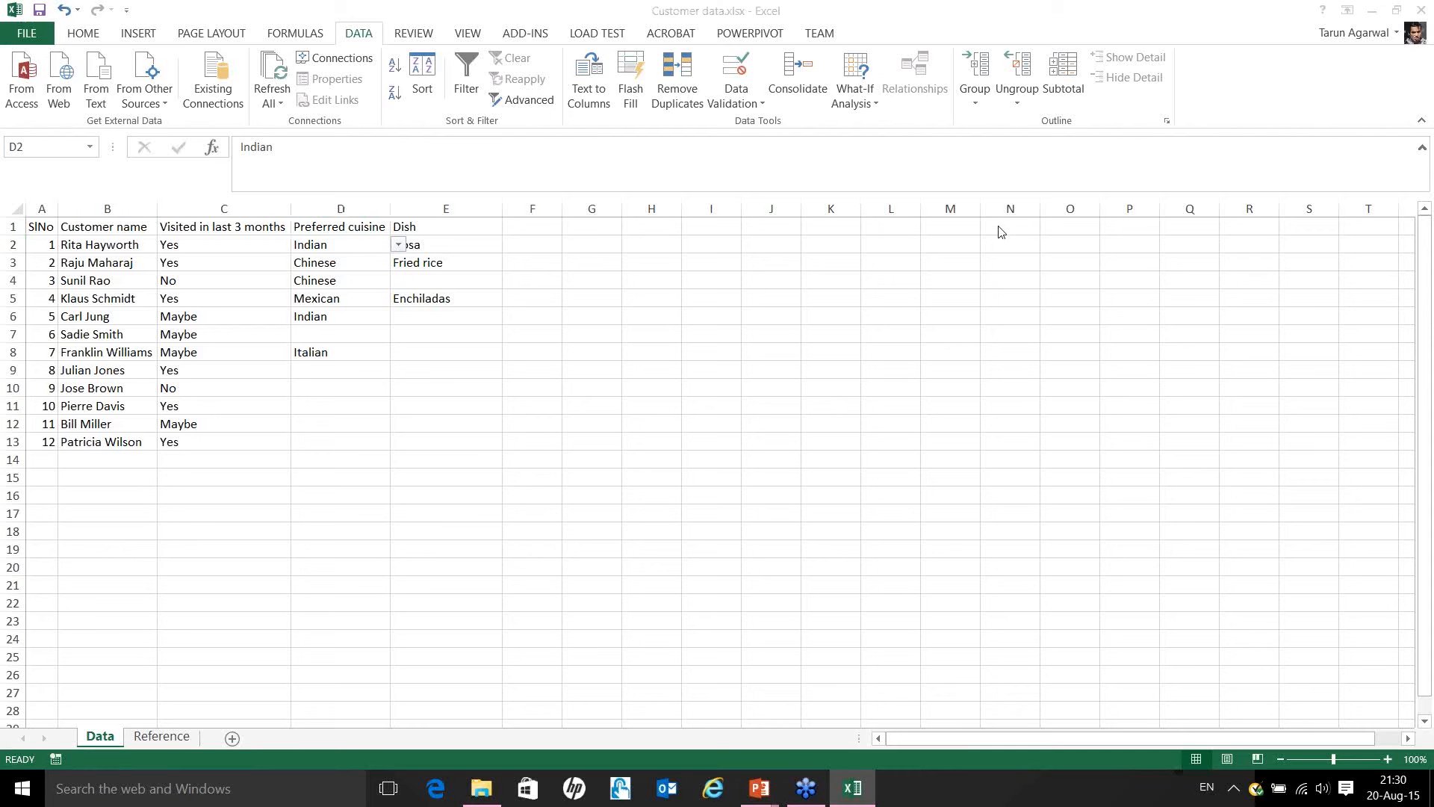
{"action": "left_click", "coordinate": [790, 310]}
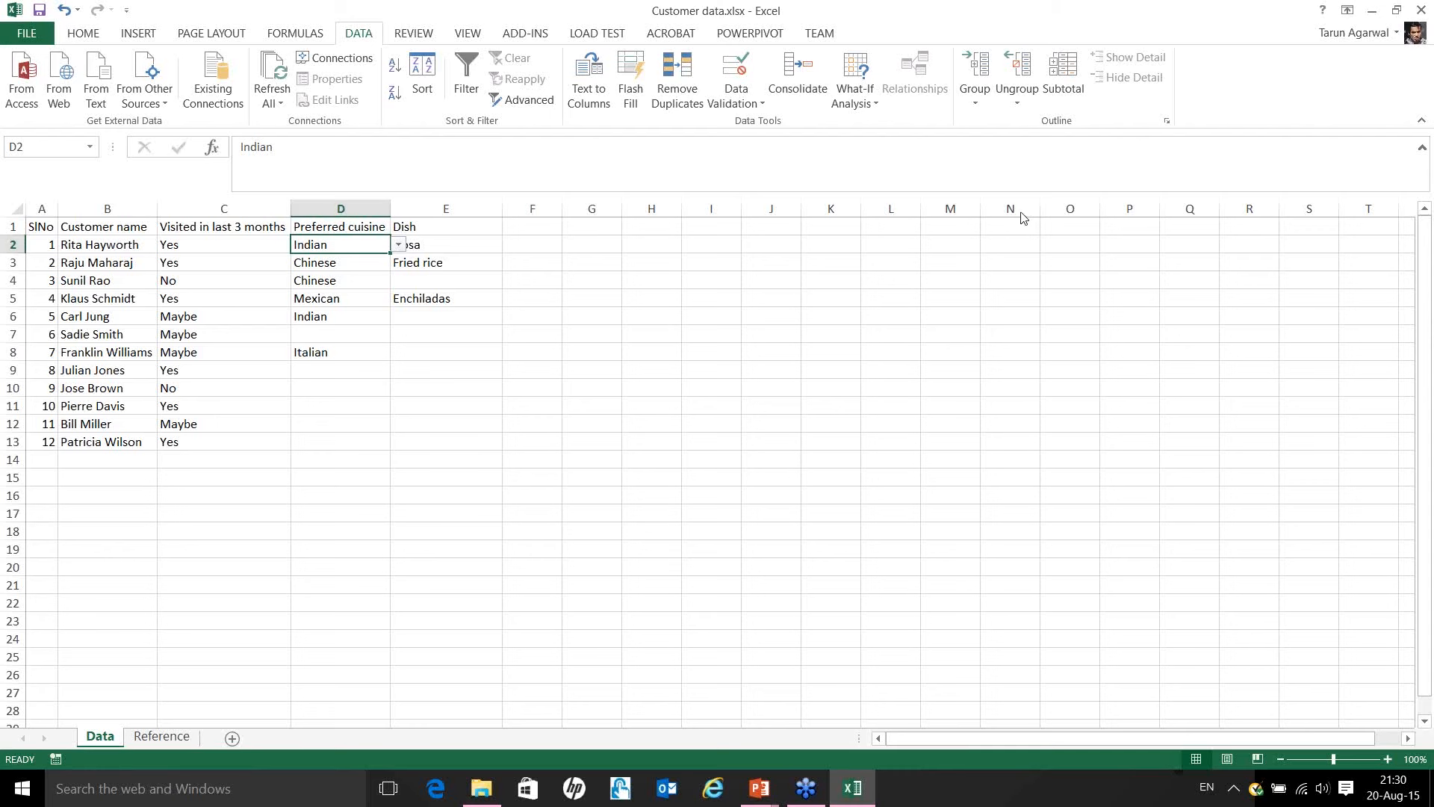
Format the cuisine list in A1:A5 of the Reference sheet as a blue banded table, treating the data as having no headers.
{"action": "left_click", "coordinate": [159, 738]}
{"action": "left_click_drag", "start_coordinate": [57, 222], "coordinate": [58, 298]}
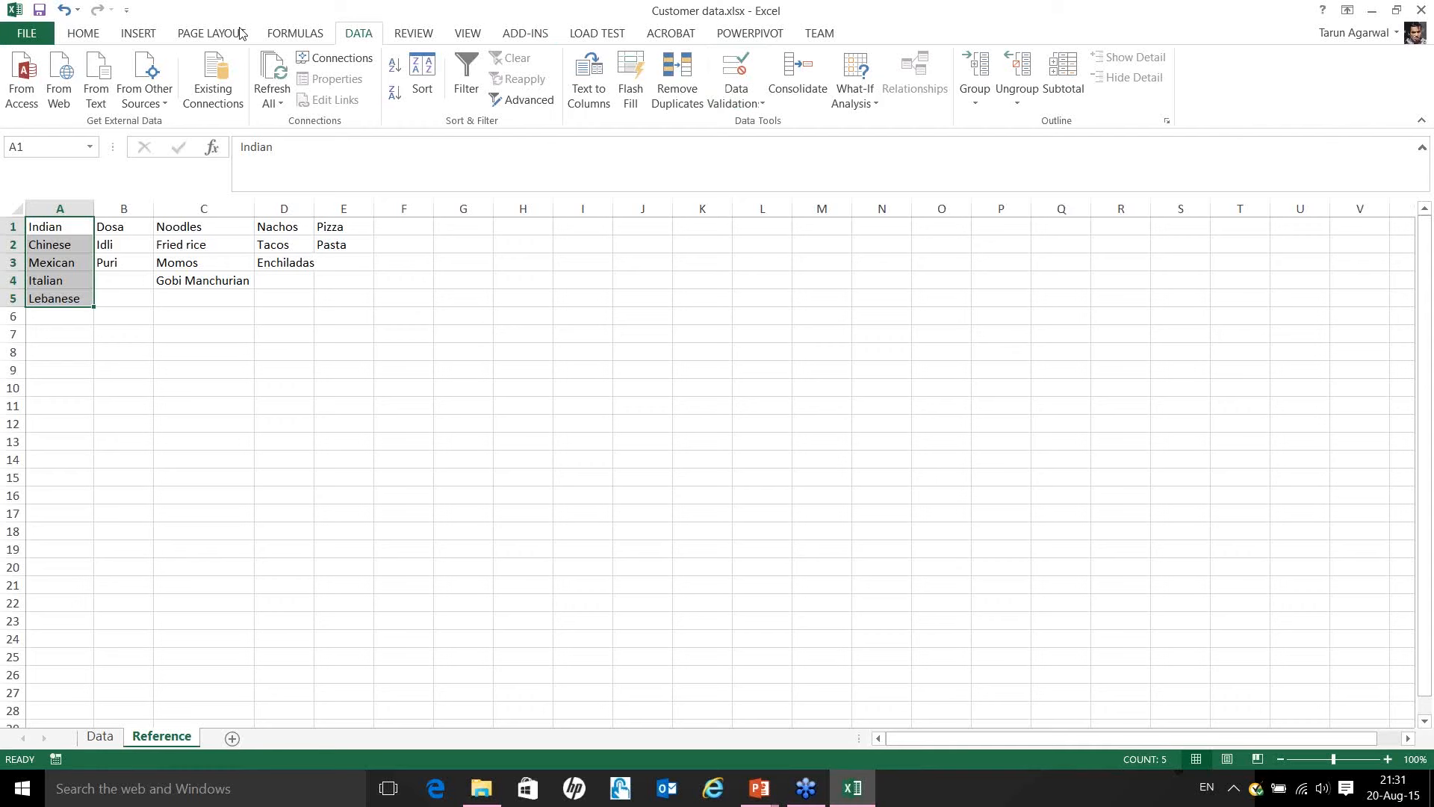
{"action": "left_click", "coordinate": [89, 31]}
{"action": "left_click", "coordinate": [776, 109]}
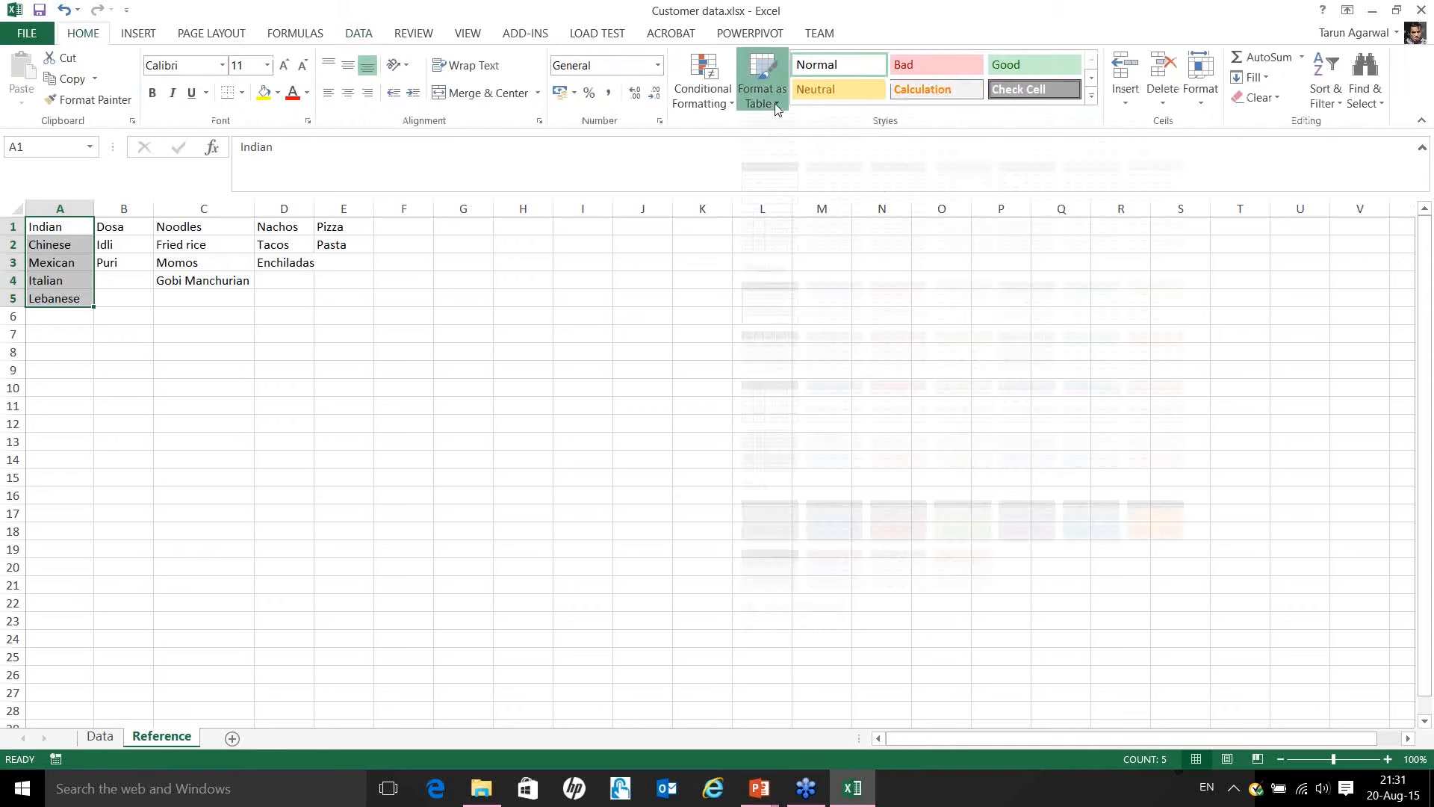
{"action": "left_click", "coordinate": [828, 255]}
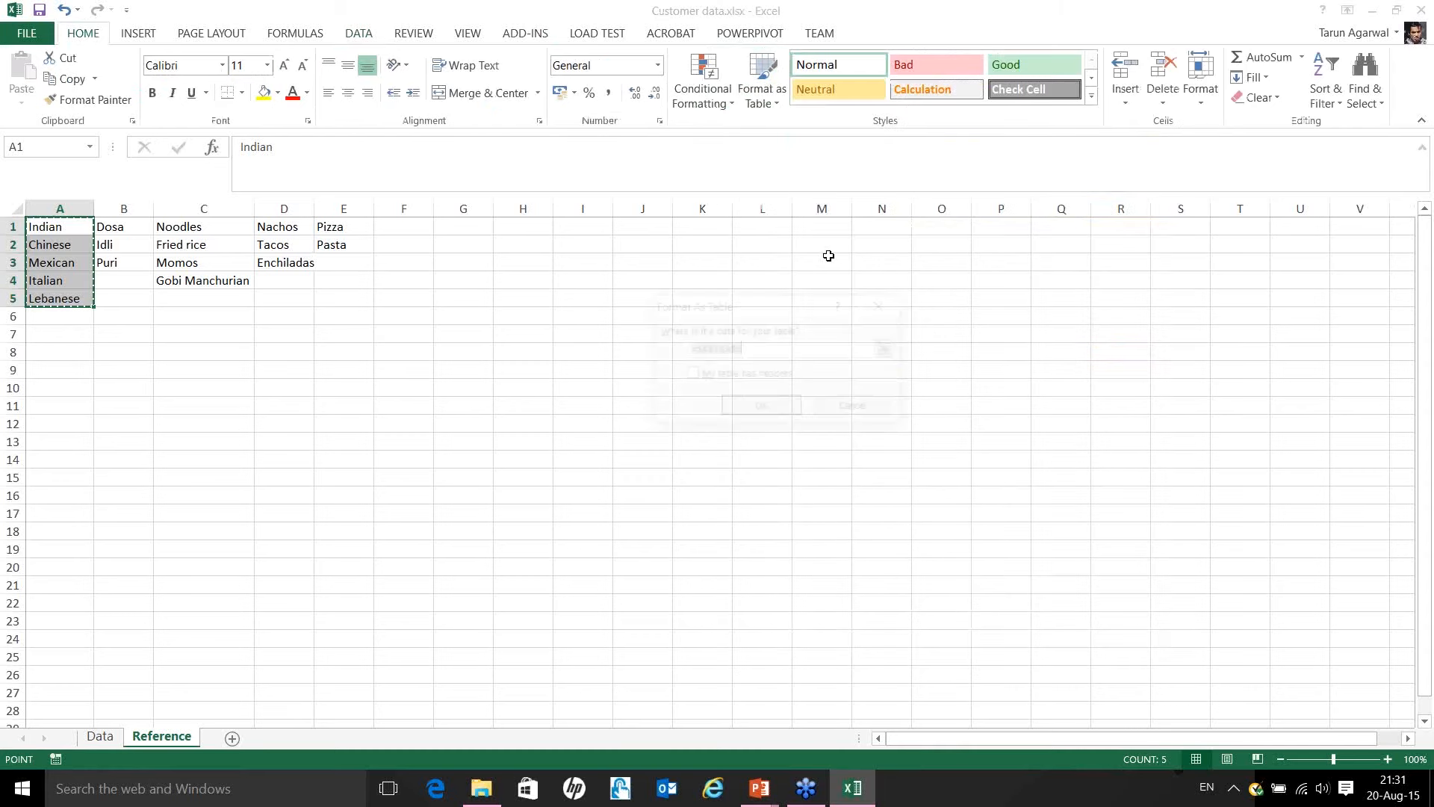
{"action": "left_click", "coordinate": [760, 409]}
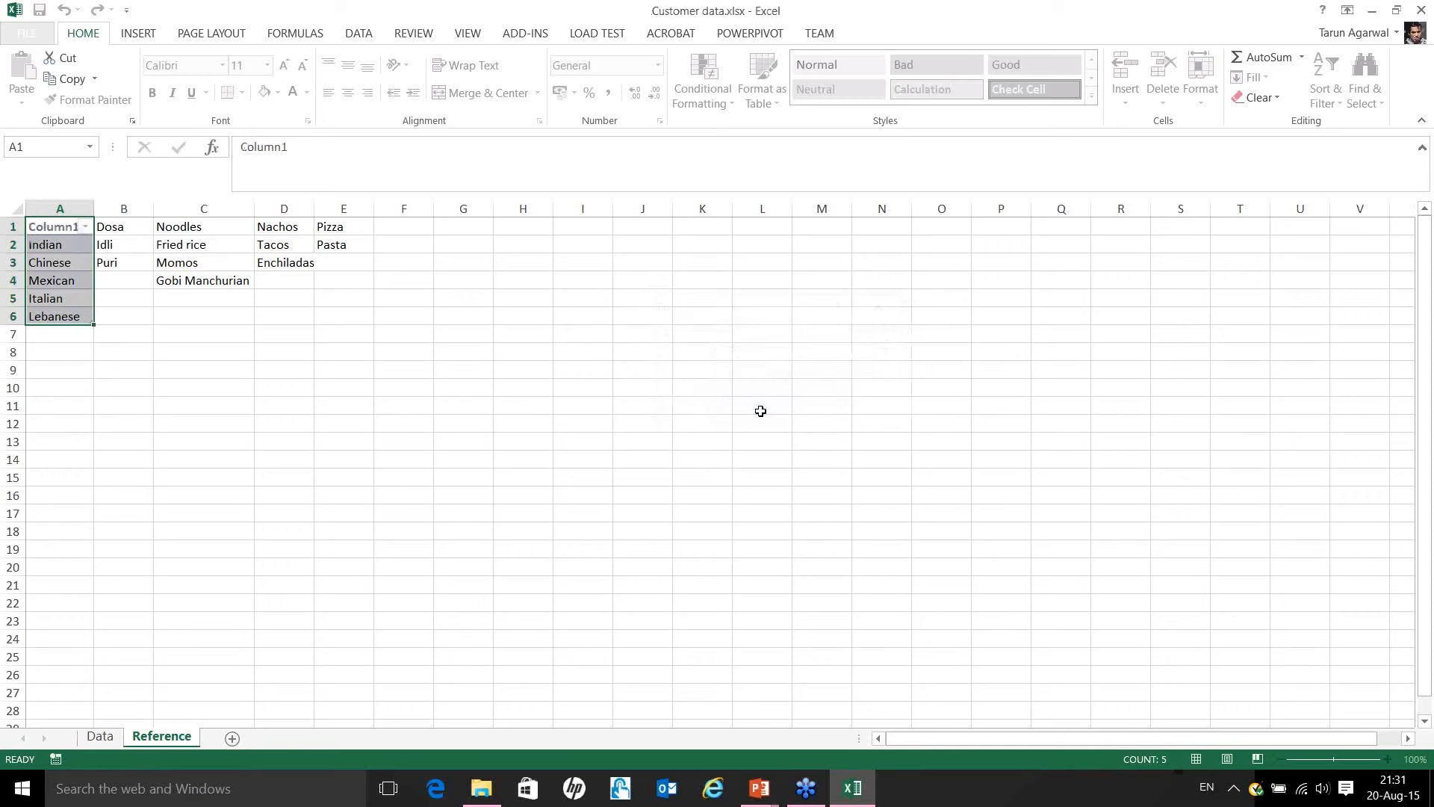
{"action": "left_click", "coordinate": [67, 333]}
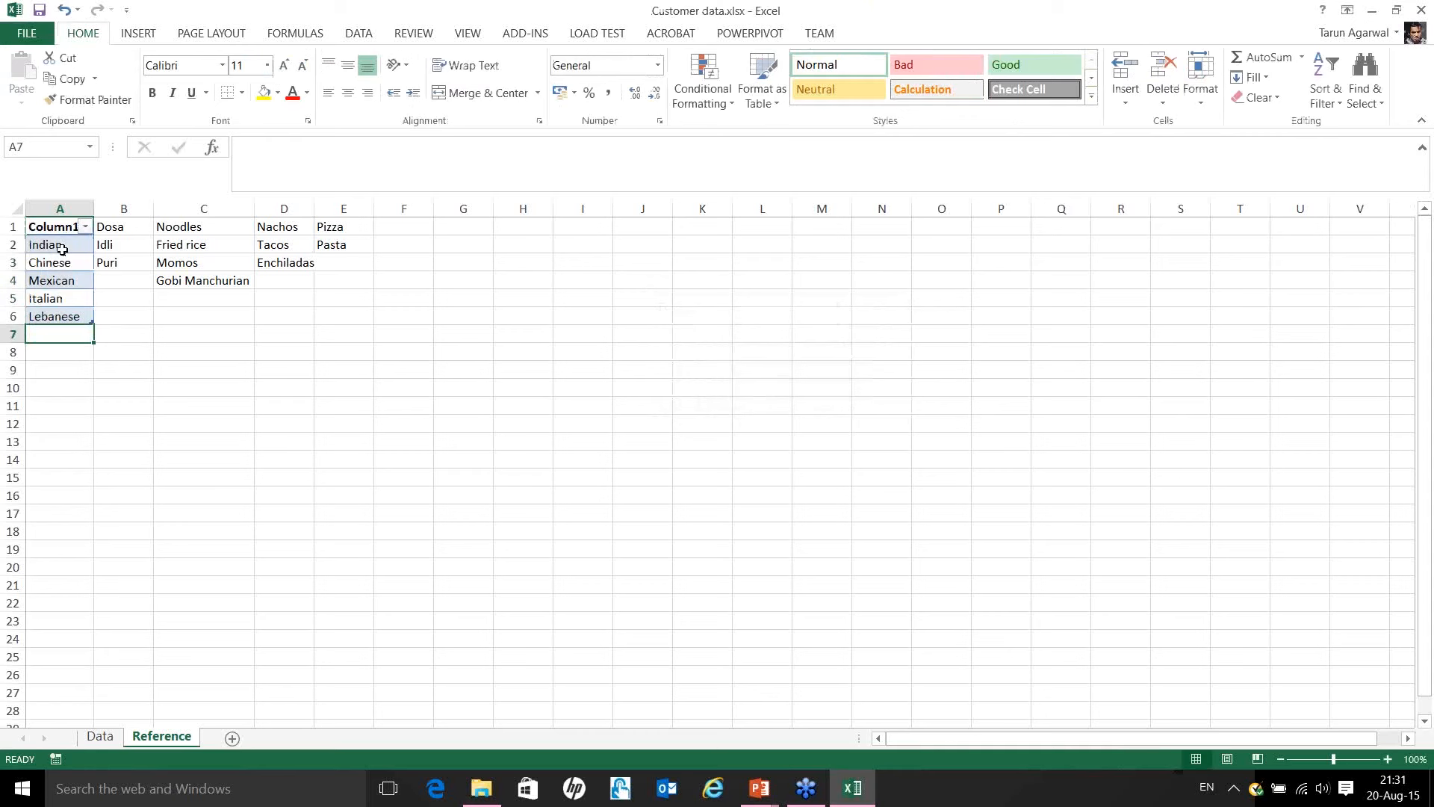
Name the table's cuisine entries in A2:A6 "Cuisine".
{"action": "left_click", "coordinate": [64, 246]}
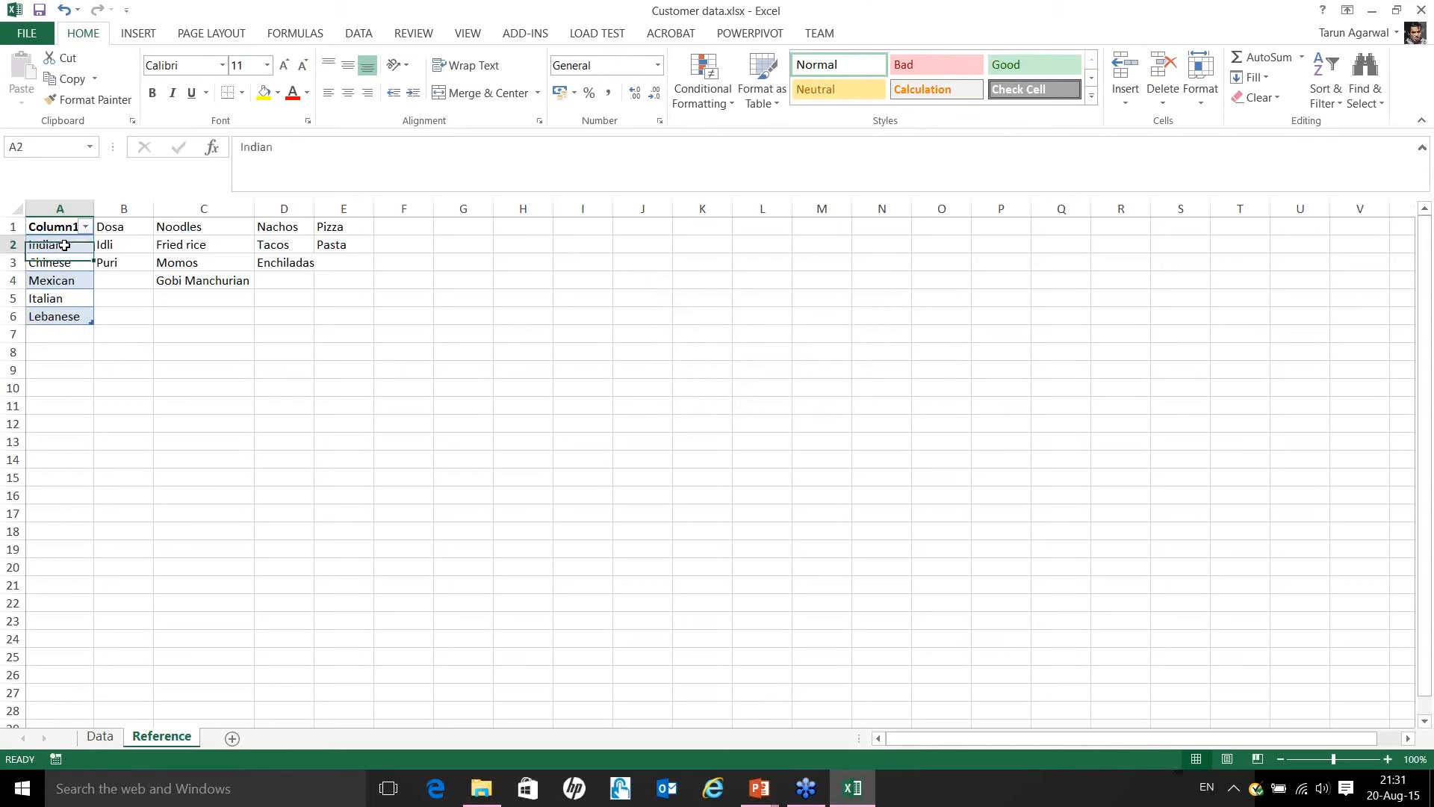
{"action": "left_click_drag", "start_coordinate": [64, 246], "coordinate": [63, 317]}
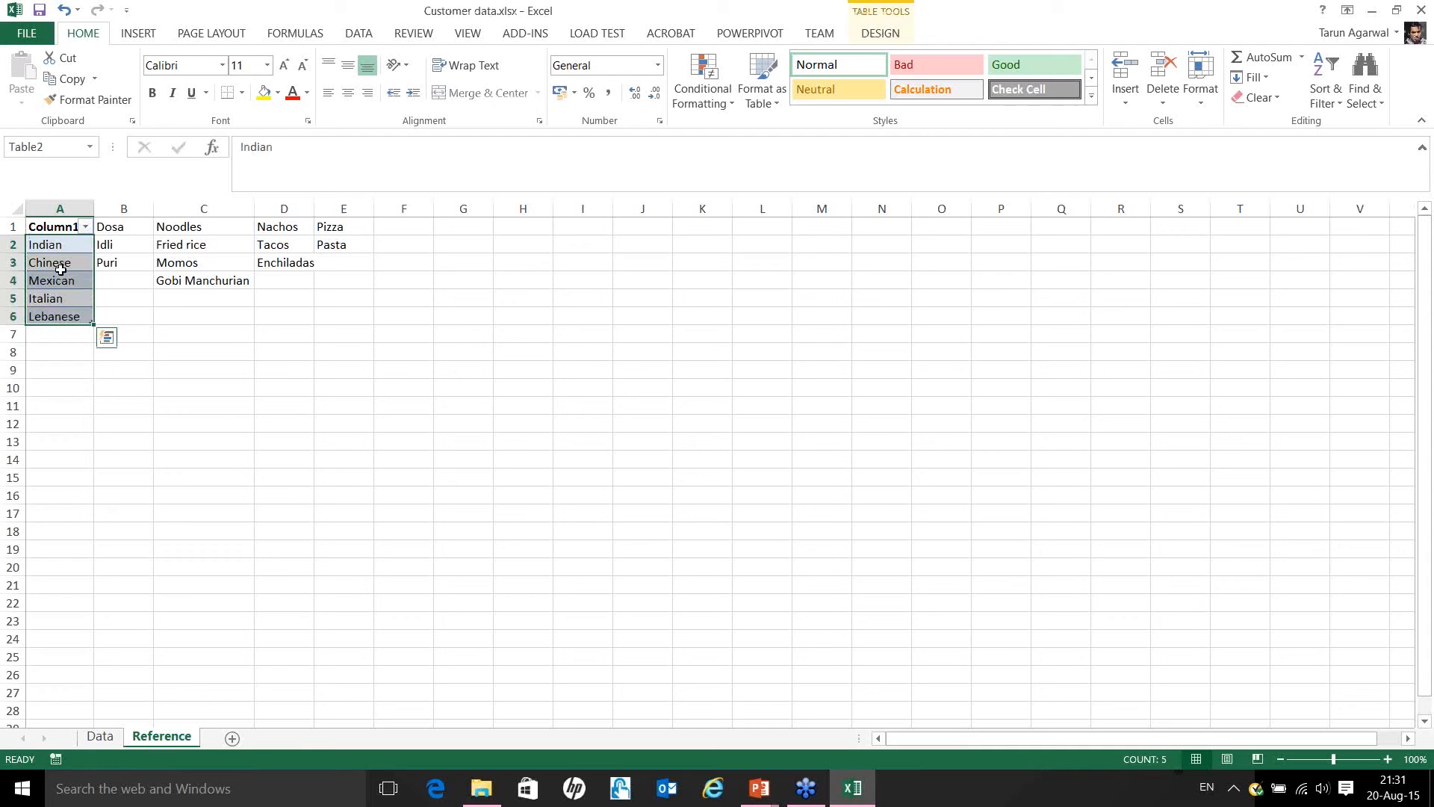
{"action": "left_click", "coordinate": [54, 149]}
{"action": "type", "text": "Cuisine"}
{"action": "key", "text": "Return"}
{"action": "left_click", "coordinate": [58, 333]}
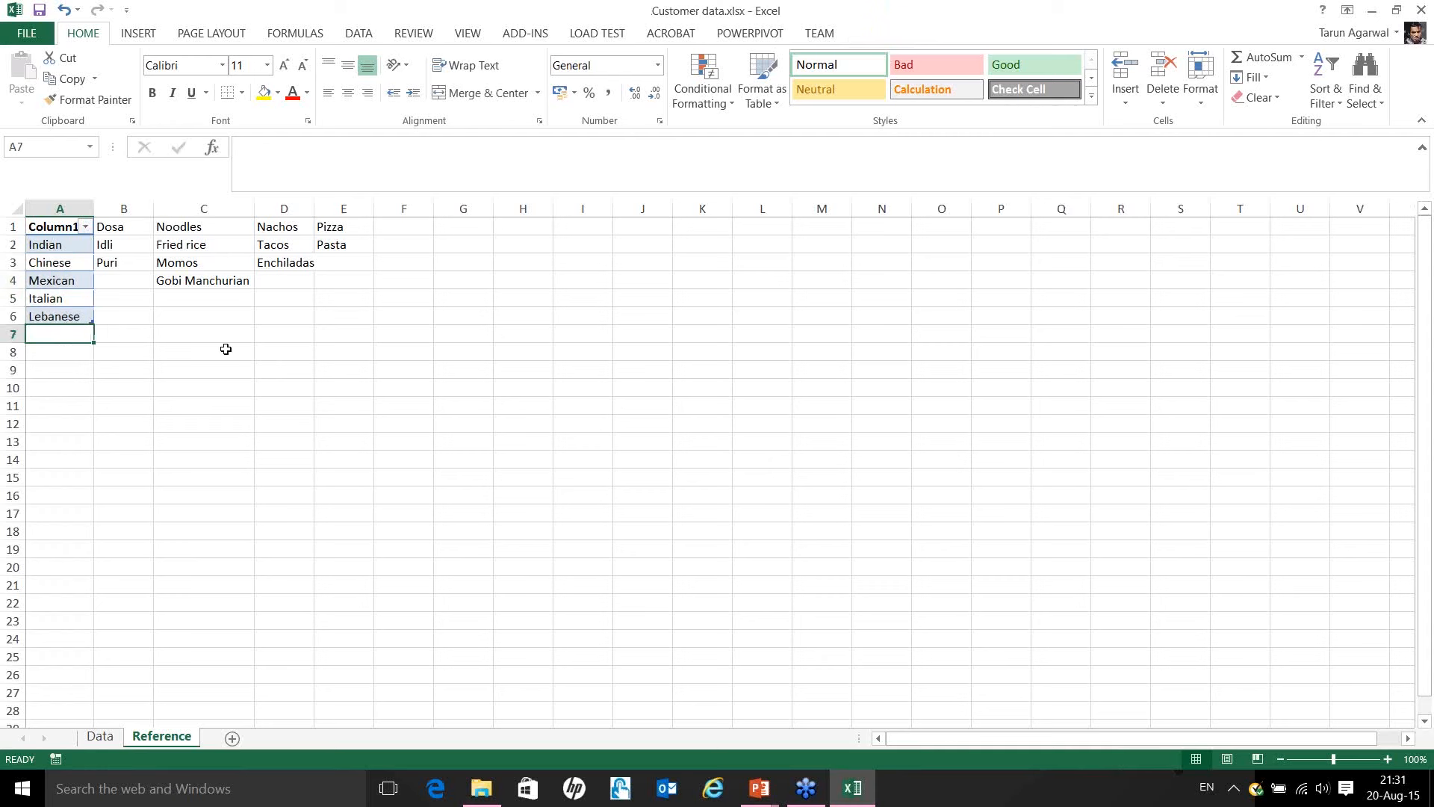
Extend the cuisine table down to row 8 to make room for more entries.
{"action": "left_click", "coordinate": [86, 320]}
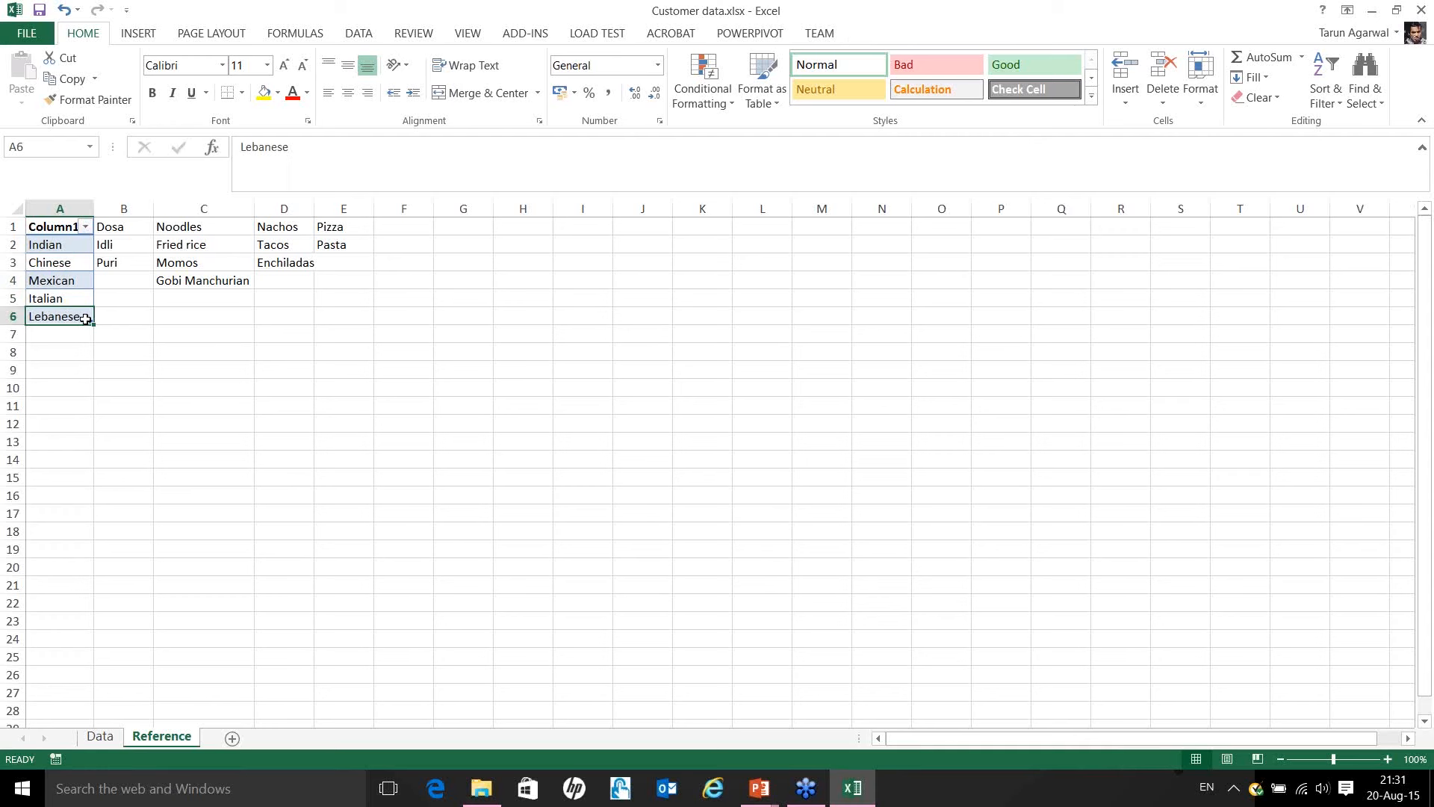
{"action": "left_click_drag", "start_coordinate": [86, 319], "coordinate": [89, 362]}
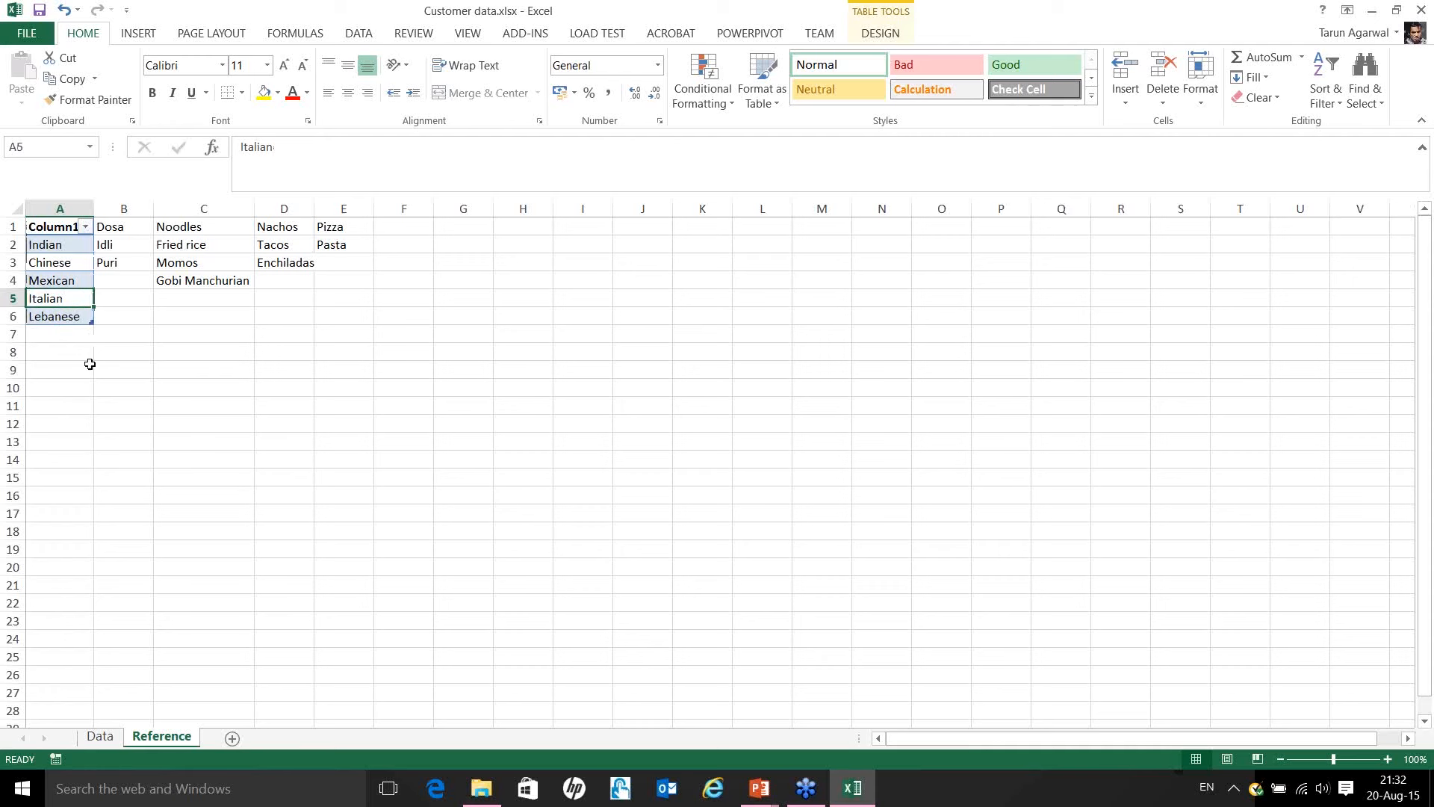
{"action": "left_click", "coordinate": [85, 349]}
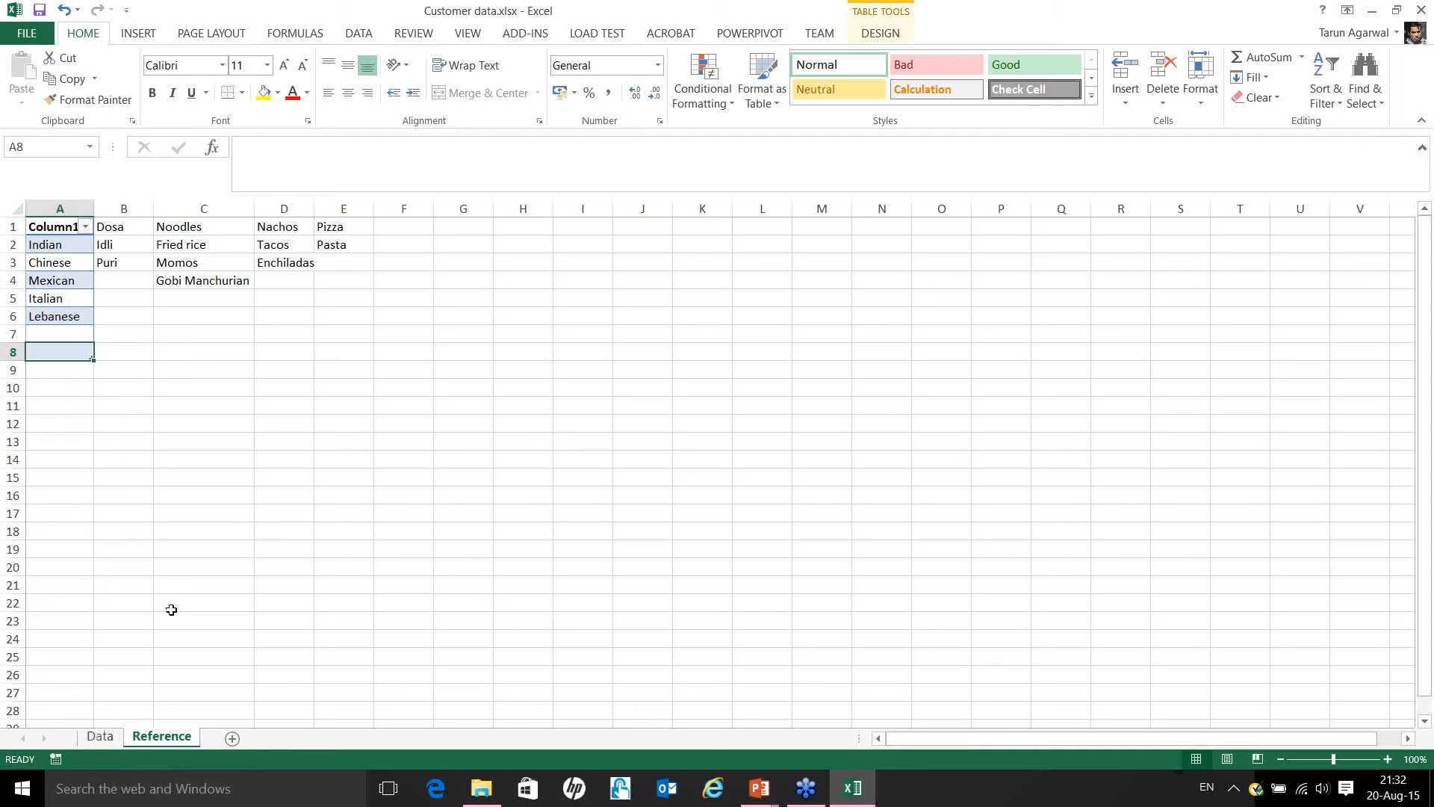
Change the list validation source of the Preferred cuisine cells D2:D13 on the Data sheet to =Cuisine.
{"action": "left_click", "coordinate": [103, 738]}
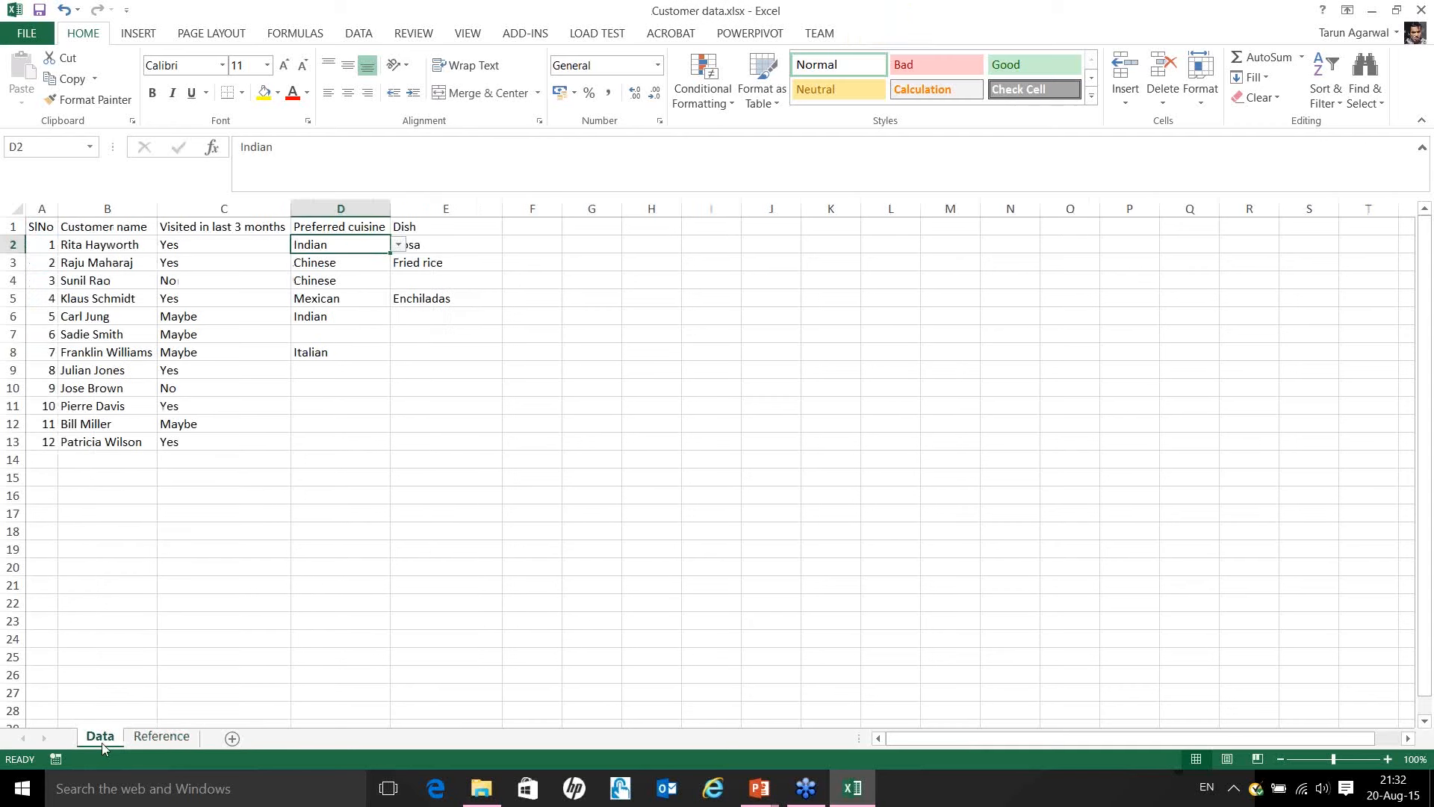
{"action": "left_click_drag", "start_coordinate": [364, 266], "coordinate": [365, 441]}
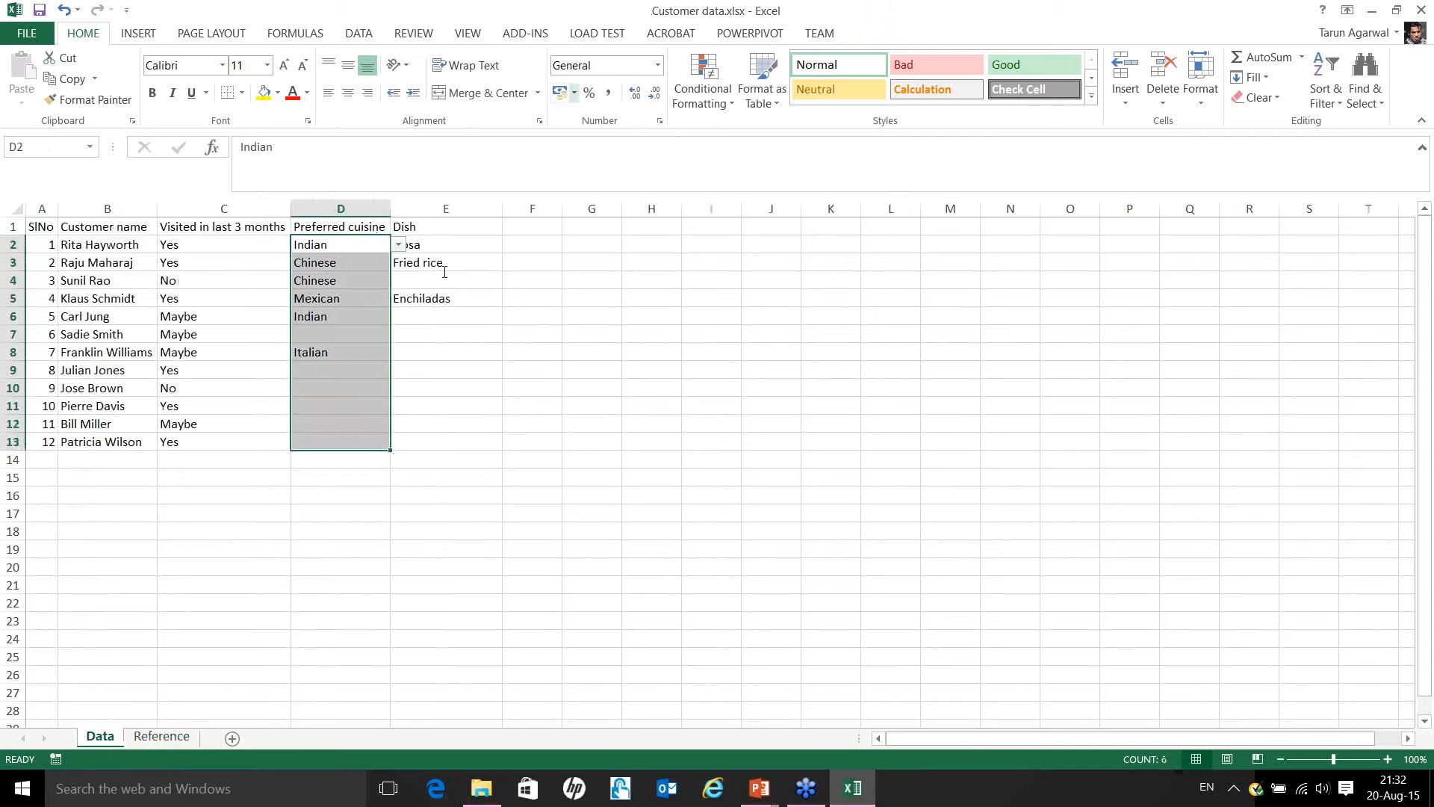
{"action": "left_click", "coordinate": [363, 35]}
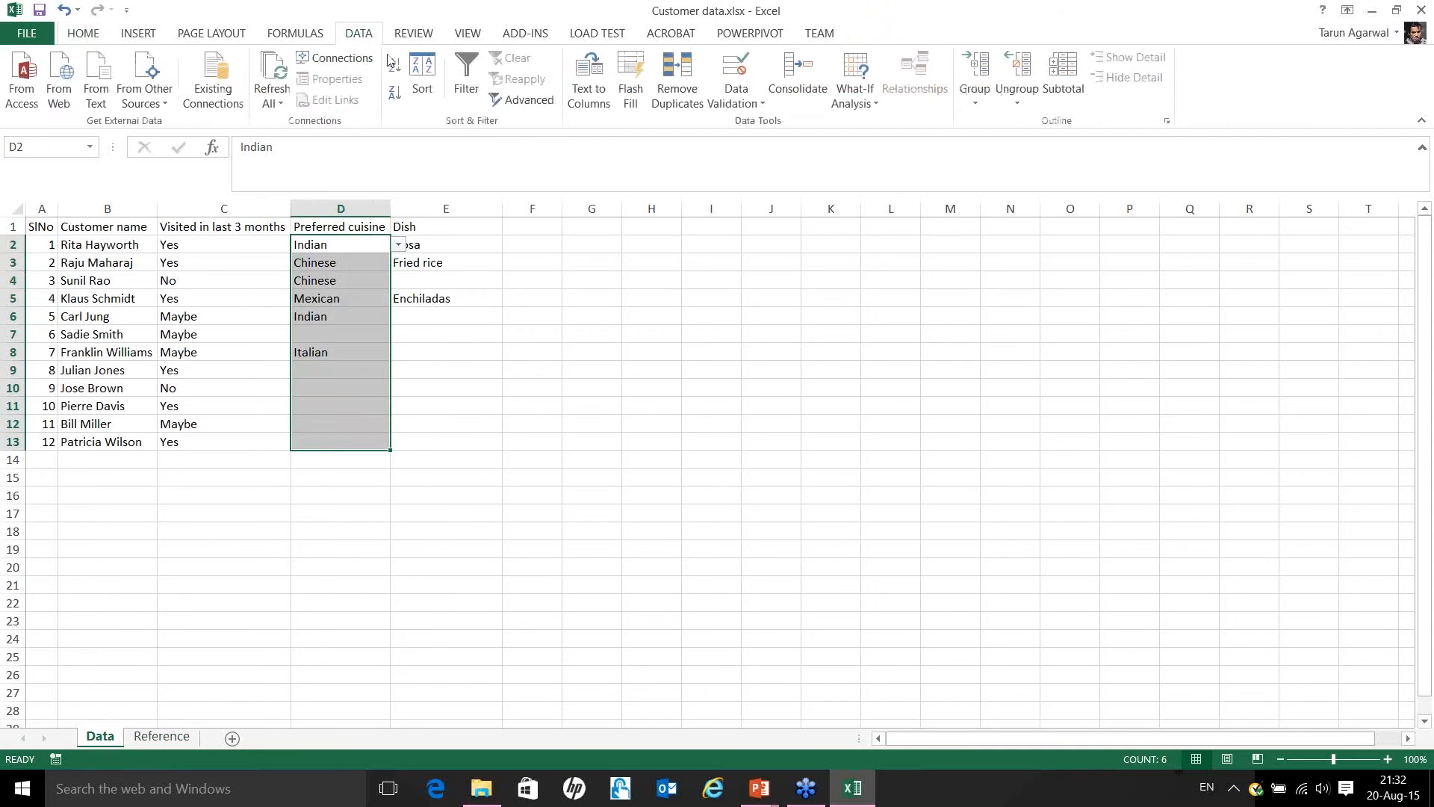
{"action": "left_click", "coordinate": [739, 67]}
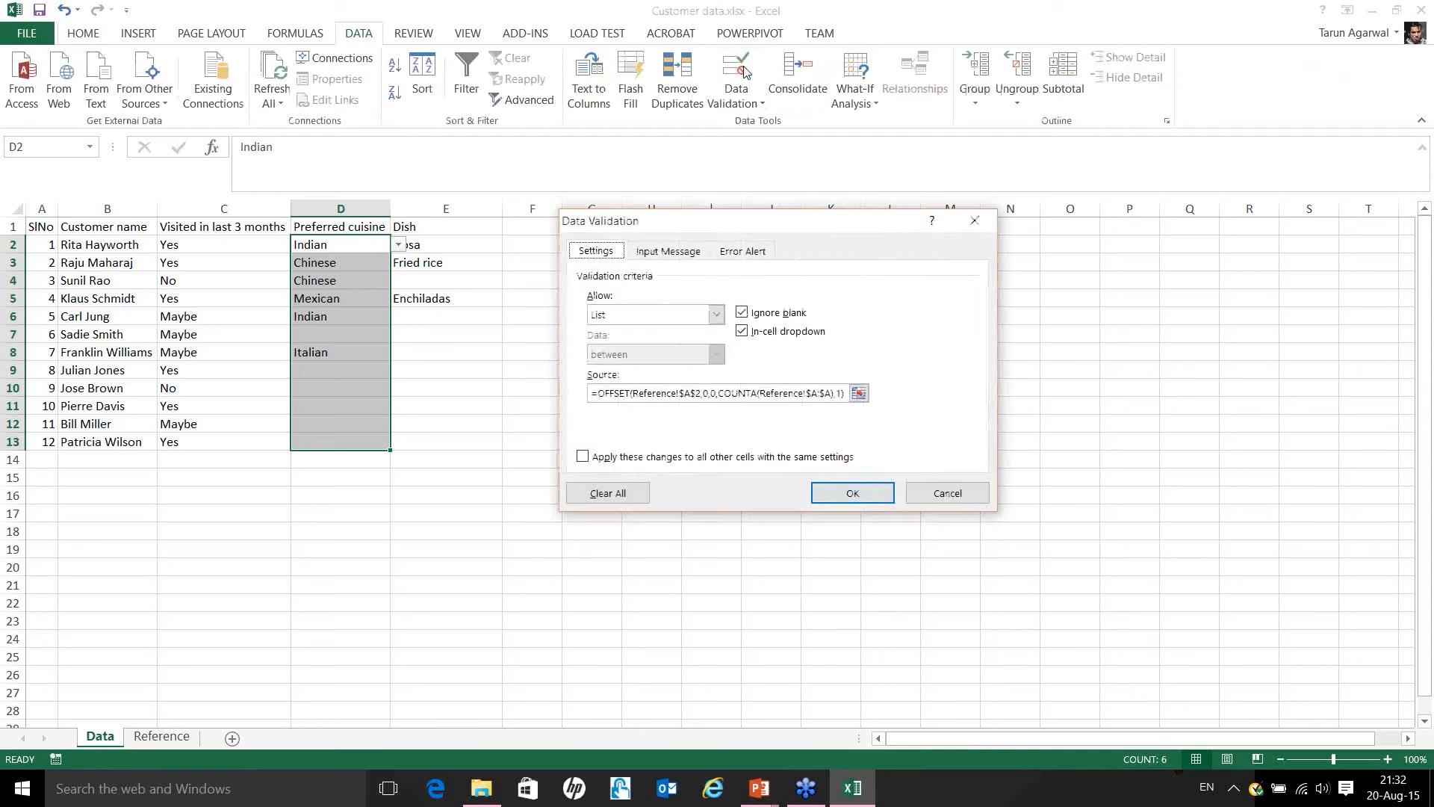
{"action": "left_click", "coordinate": [592, 393]}
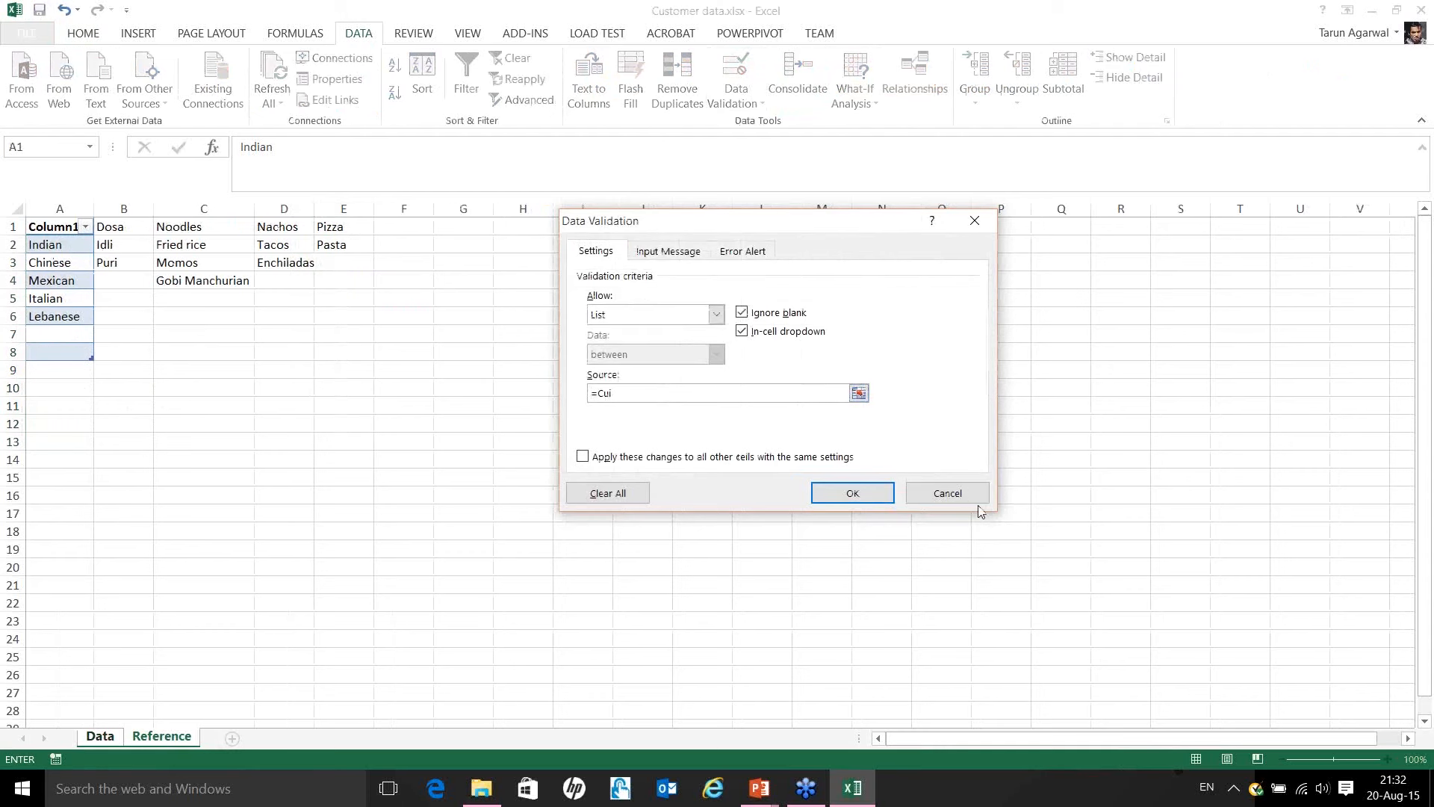
{"action": "type", "text": "sine"}
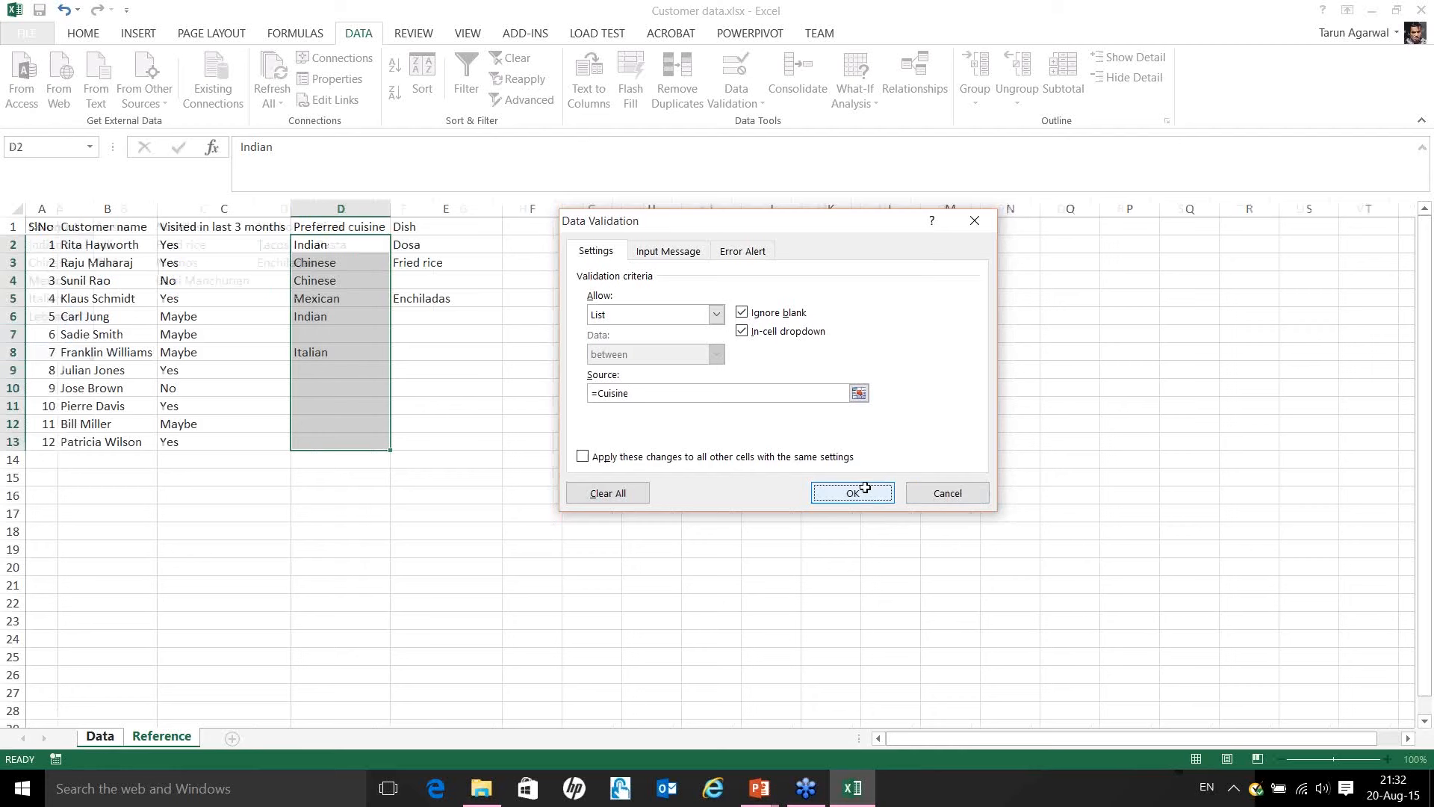
{"action": "left_click", "coordinate": [852, 493]}
Check the cuisine options offered in the drop-down of cell D2, keeping the current choice.
{"action": "left_click", "coordinate": [369, 239]}
{"action": "left_click", "coordinate": [399, 244]}
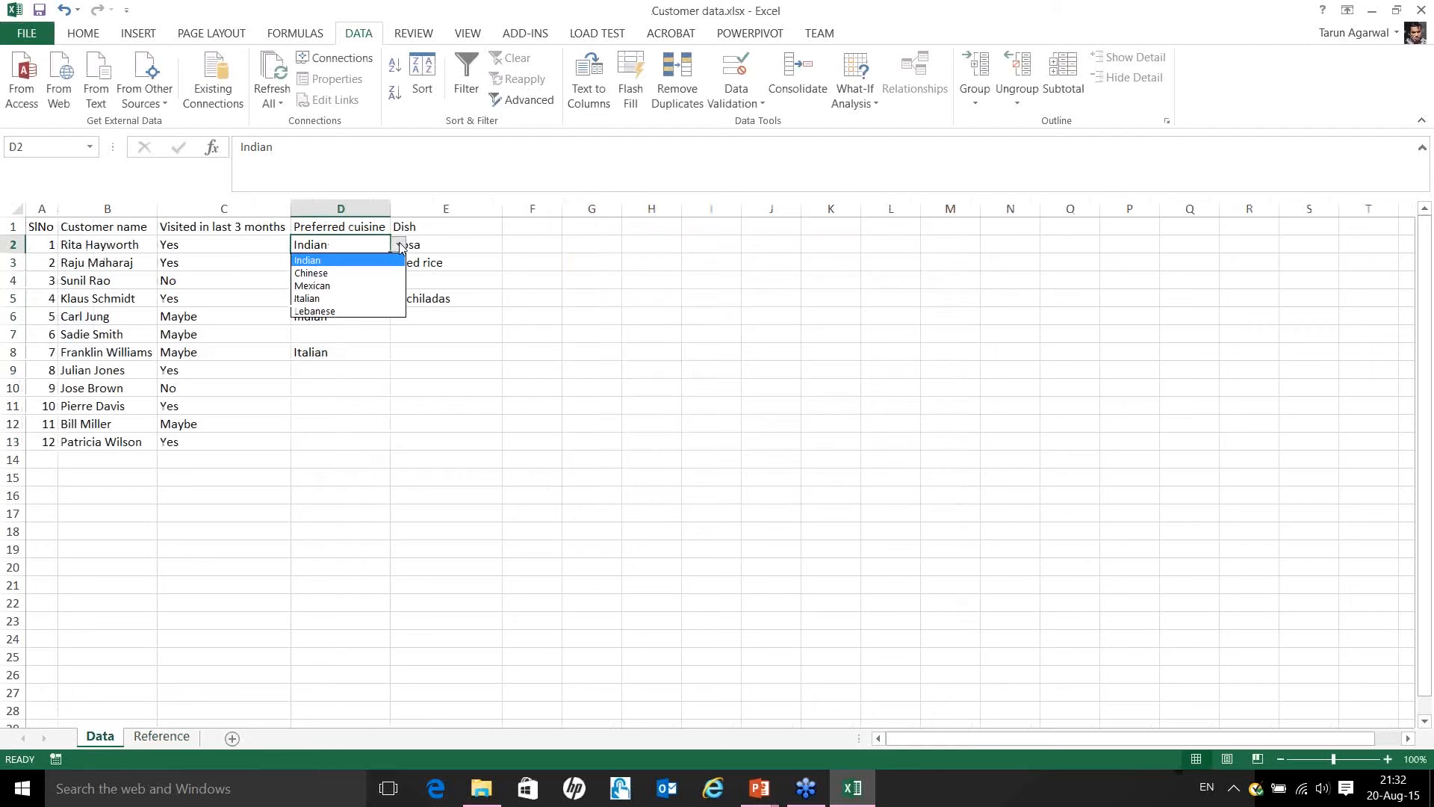
{"action": "left_click", "coordinate": [356, 247]}
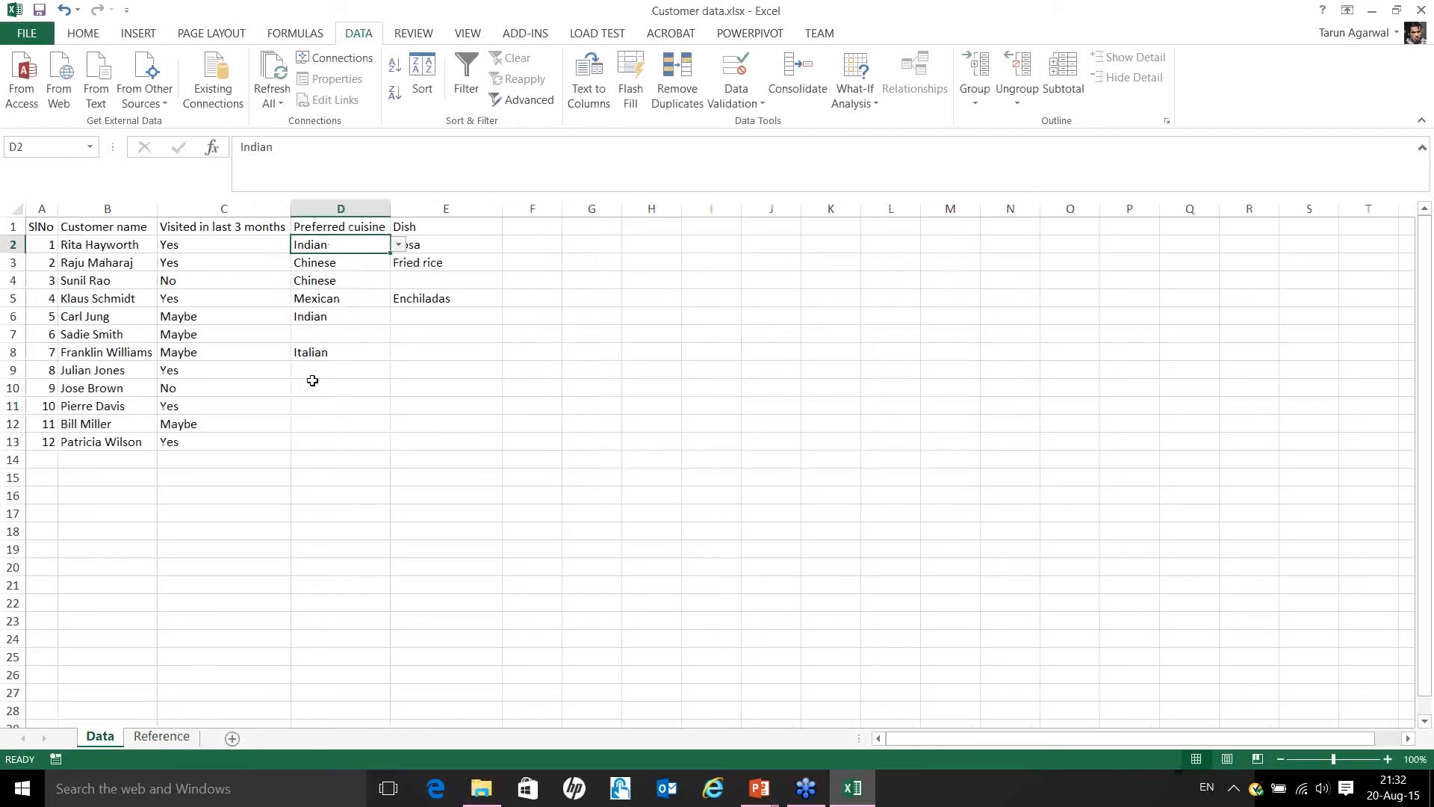
Add "Srilankan" to the cuisine table in cell A7 of the Reference sheet.
{"action": "left_click", "coordinate": [170, 740]}
{"action": "left_click", "coordinate": [64, 333]}
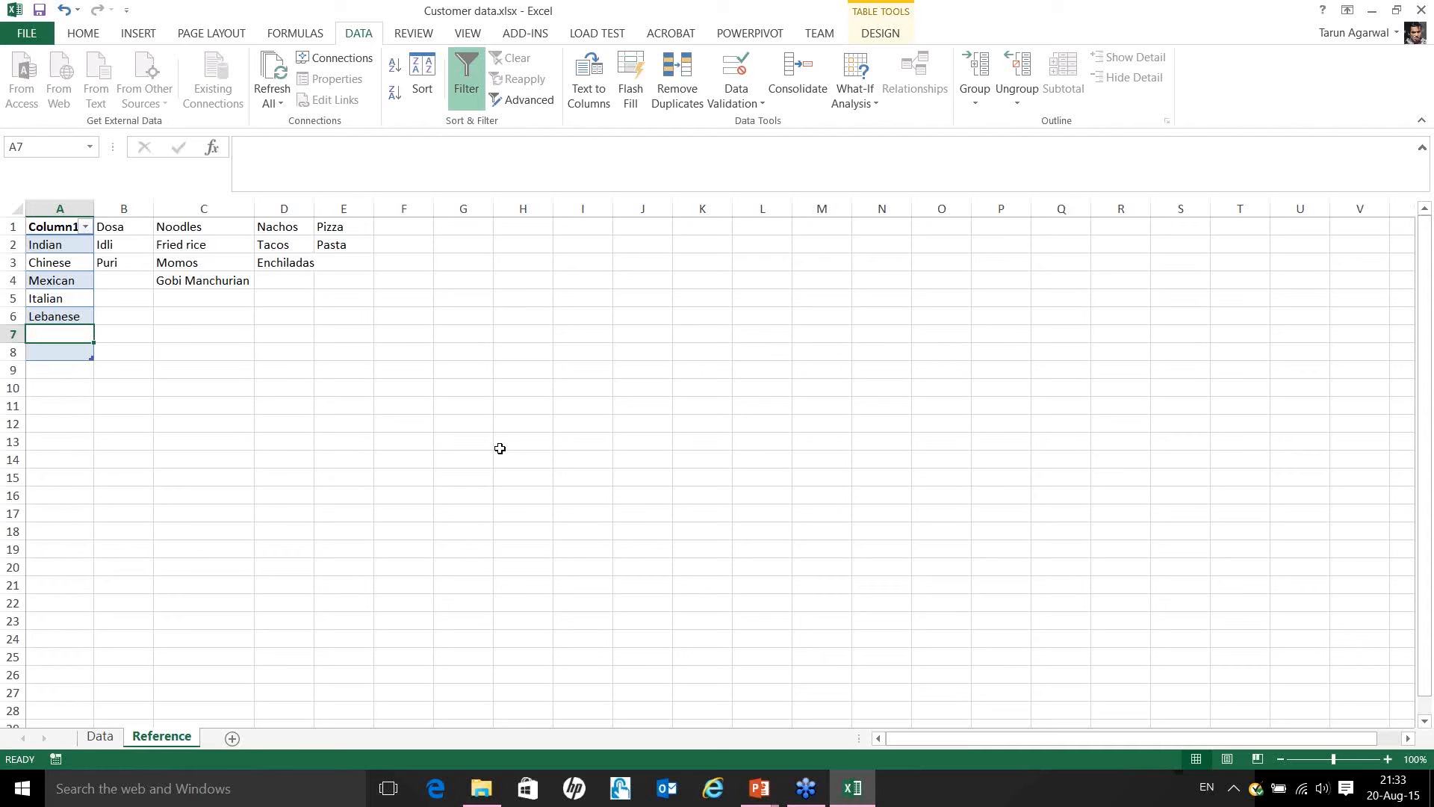
{"action": "key", "text": "F2"}
{"action": "type", "text": "Sri"}
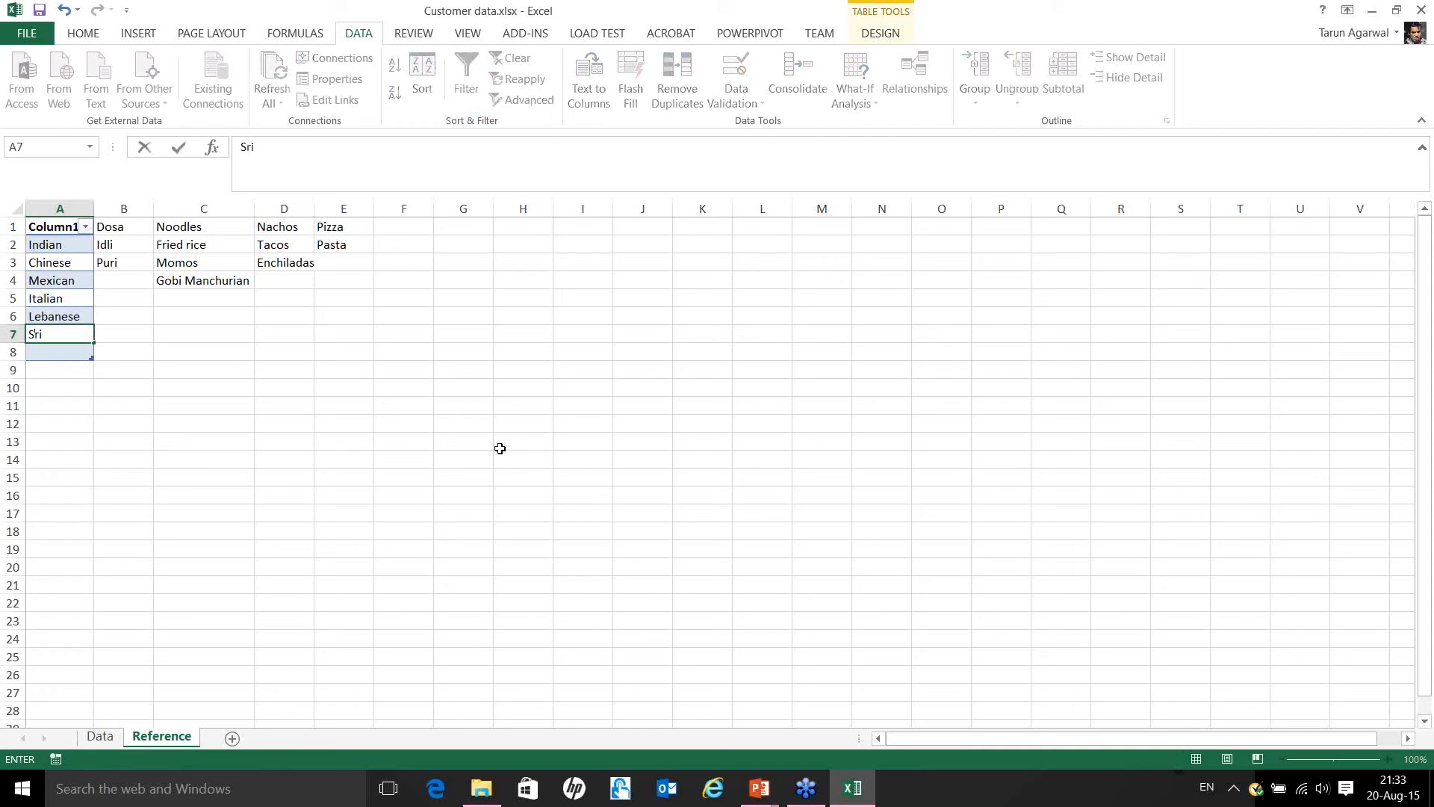
{"action": "type", "text": "L"}
{"action": "key", "text": "BackSpace"}
{"action": "type", "text": "lankan"}
{"action": "key", "text": "Return"}
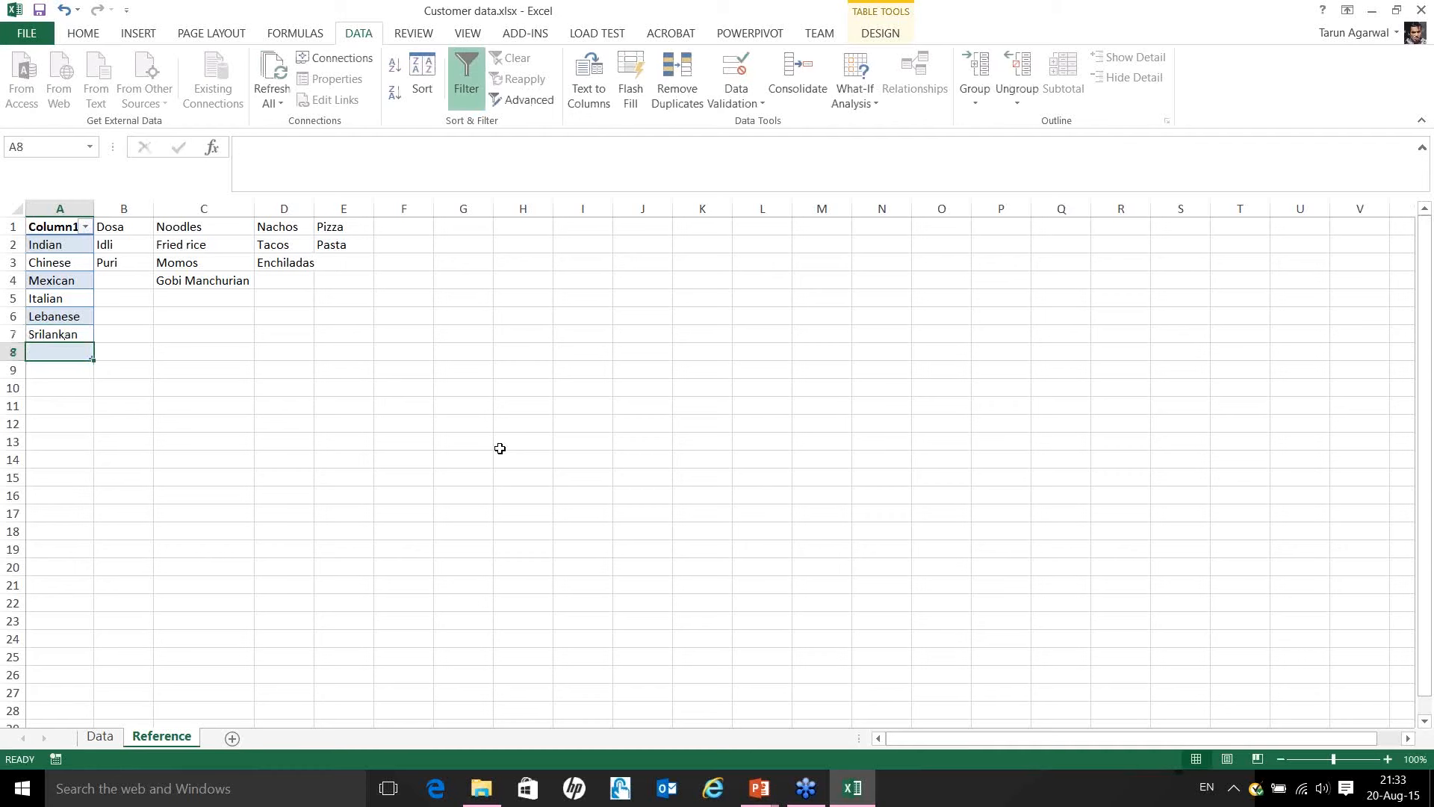
Check whether the D2 drop-down on the Data sheet offers the newly added cuisine, keeping the current choice.
{"action": "left_click", "coordinate": [103, 742]}
{"action": "left_click", "coordinate": [398, 245]}
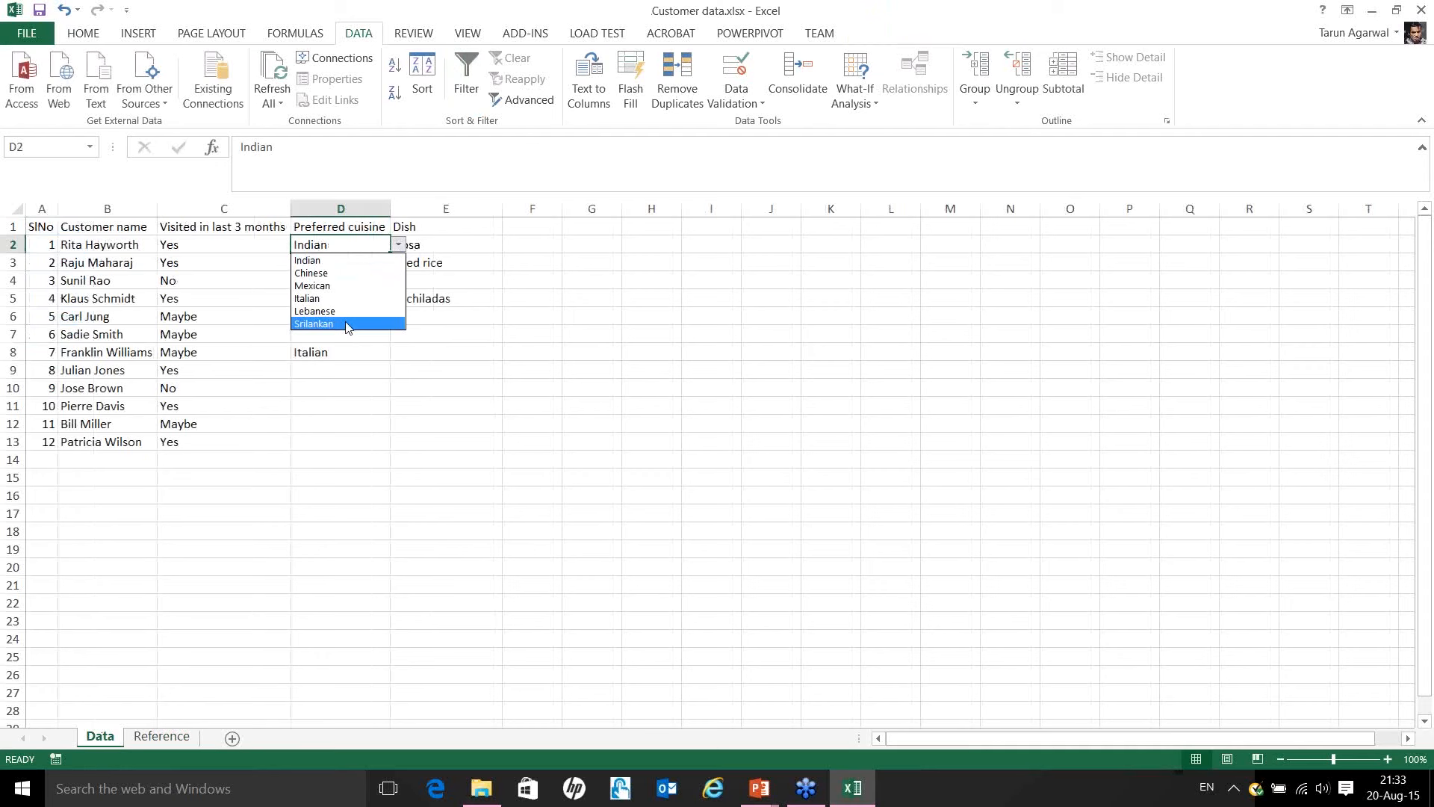
{"action": "left_click", "coordinate": [396, 249]}
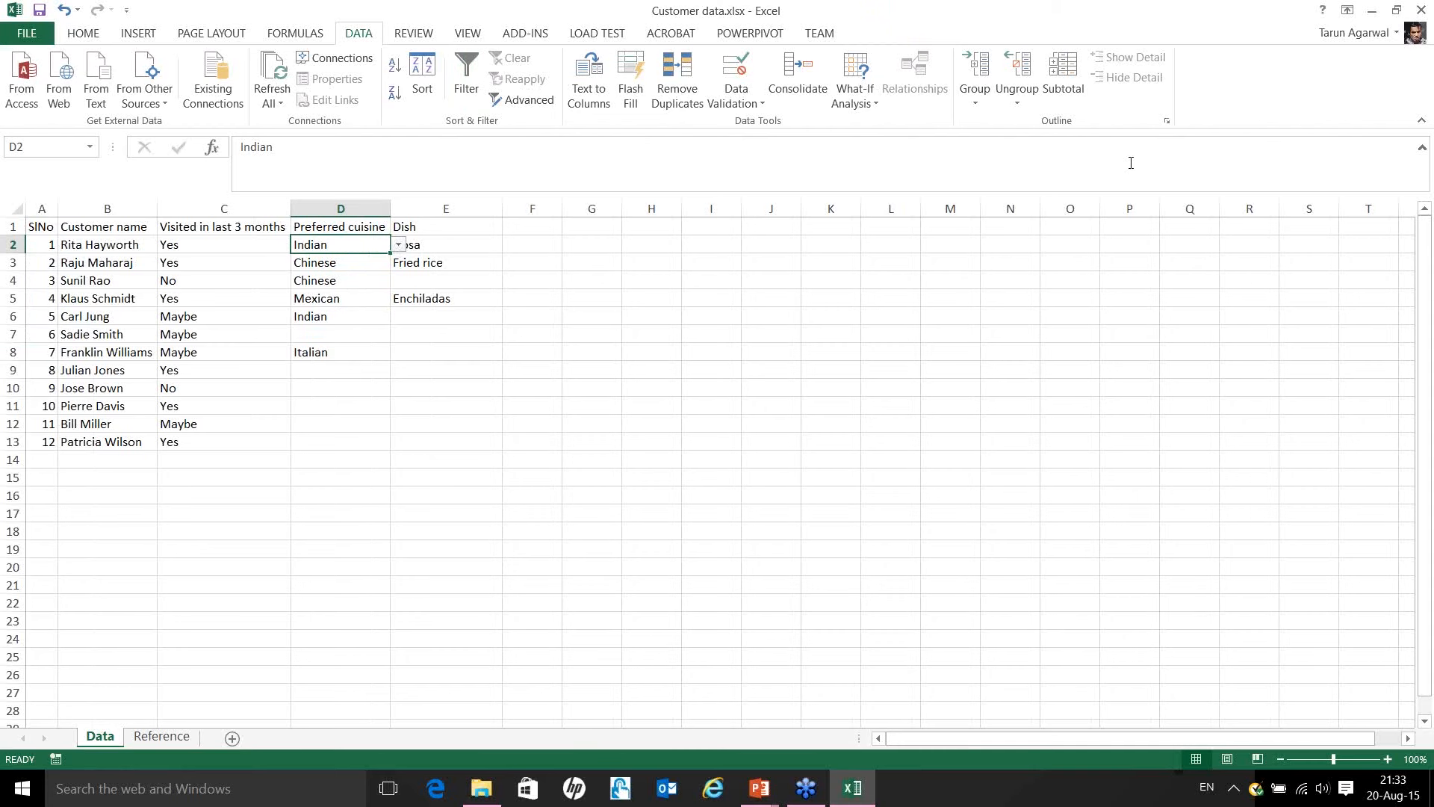
{"action": "left_click", "coordinate": [432, 301]}
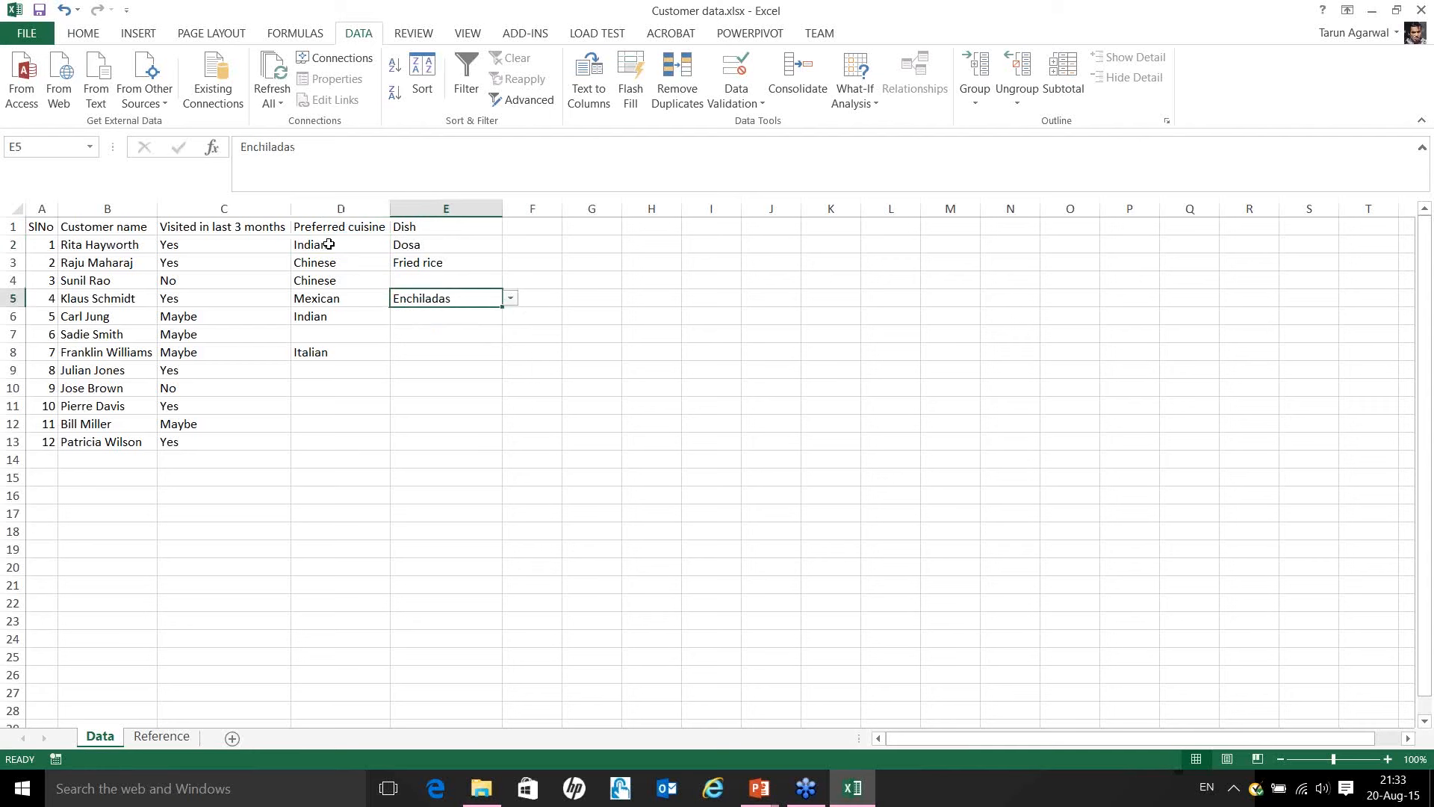
{"action": "mouse_move", "coordinate": [328, 244]}
{"action": "left_mouse_down"}
{"action": "mouse_move", "coordinate": [343, 265]}
{"action": "mouse_move", "coordinate": [325, 348]}
{"action": "mouse_move", "coordinate": [334, 242]}
{"action": "left_mouse_up"}
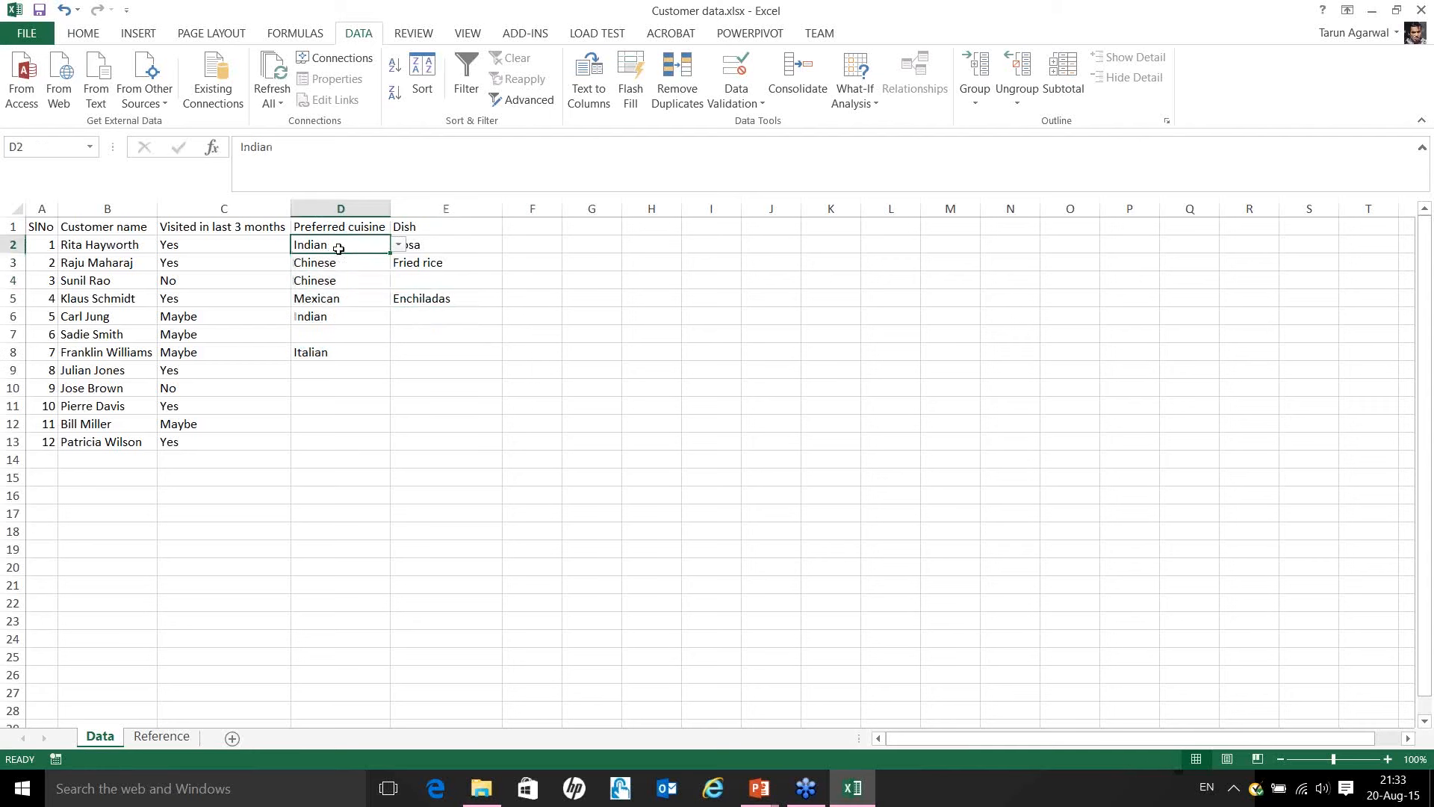
{"action": "left_click", "coordinate": [151, 738]}
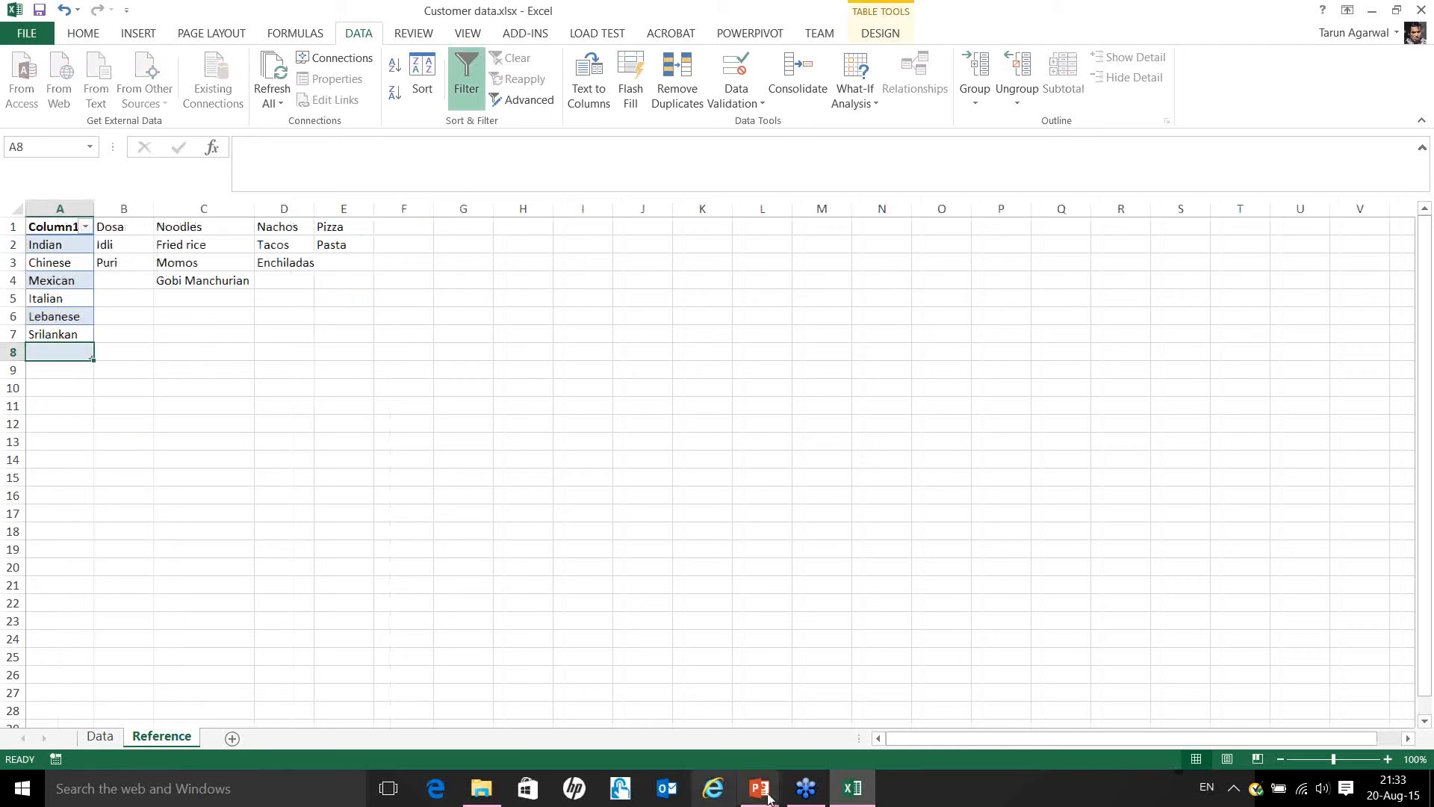
Review the PowerPoint slide on dependent drop-down lists, and return to the Data sheet in Excel.
{"action": "mouse_move", "coordinate": [775, 800]}
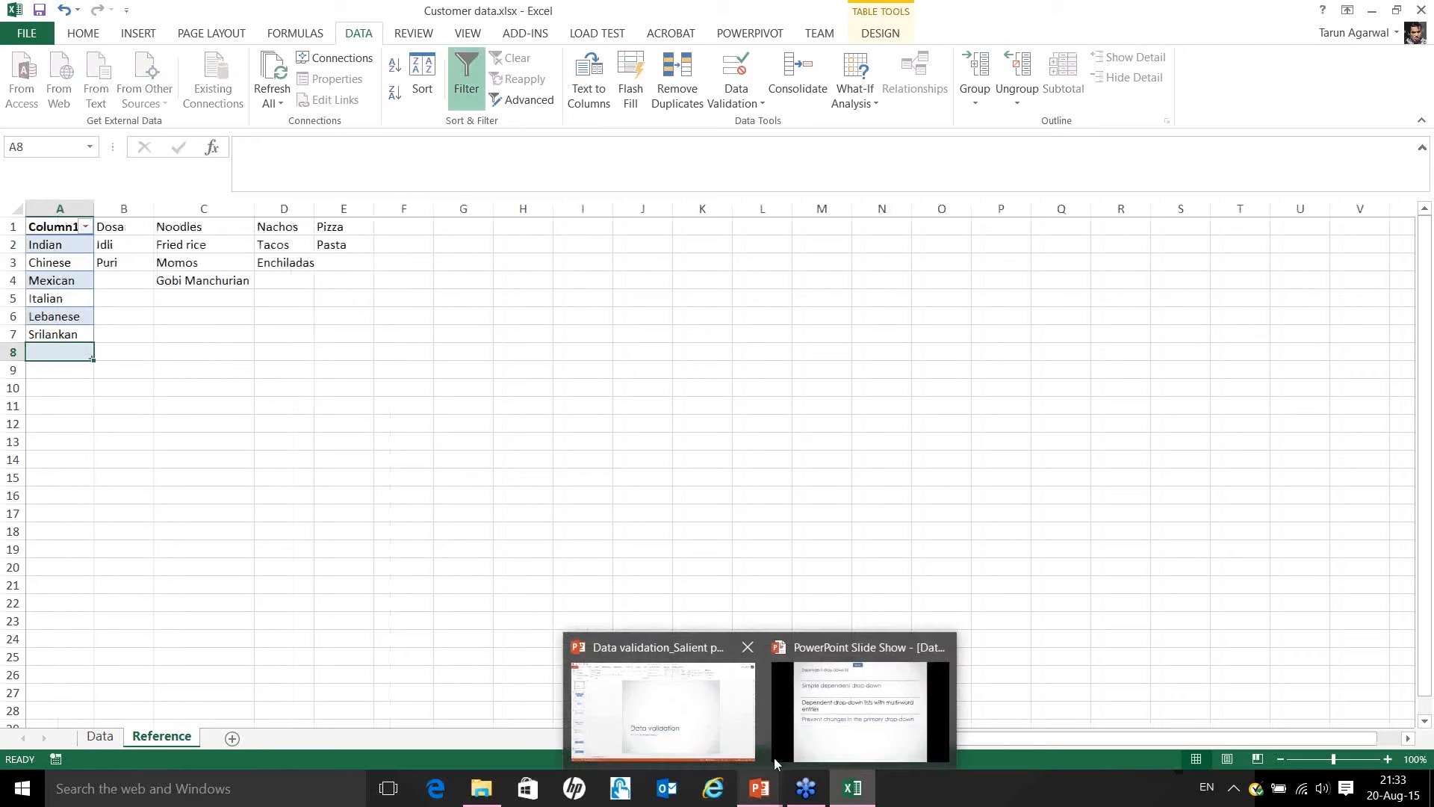
{"action": "left_click", "coordinate": [859, 710]}
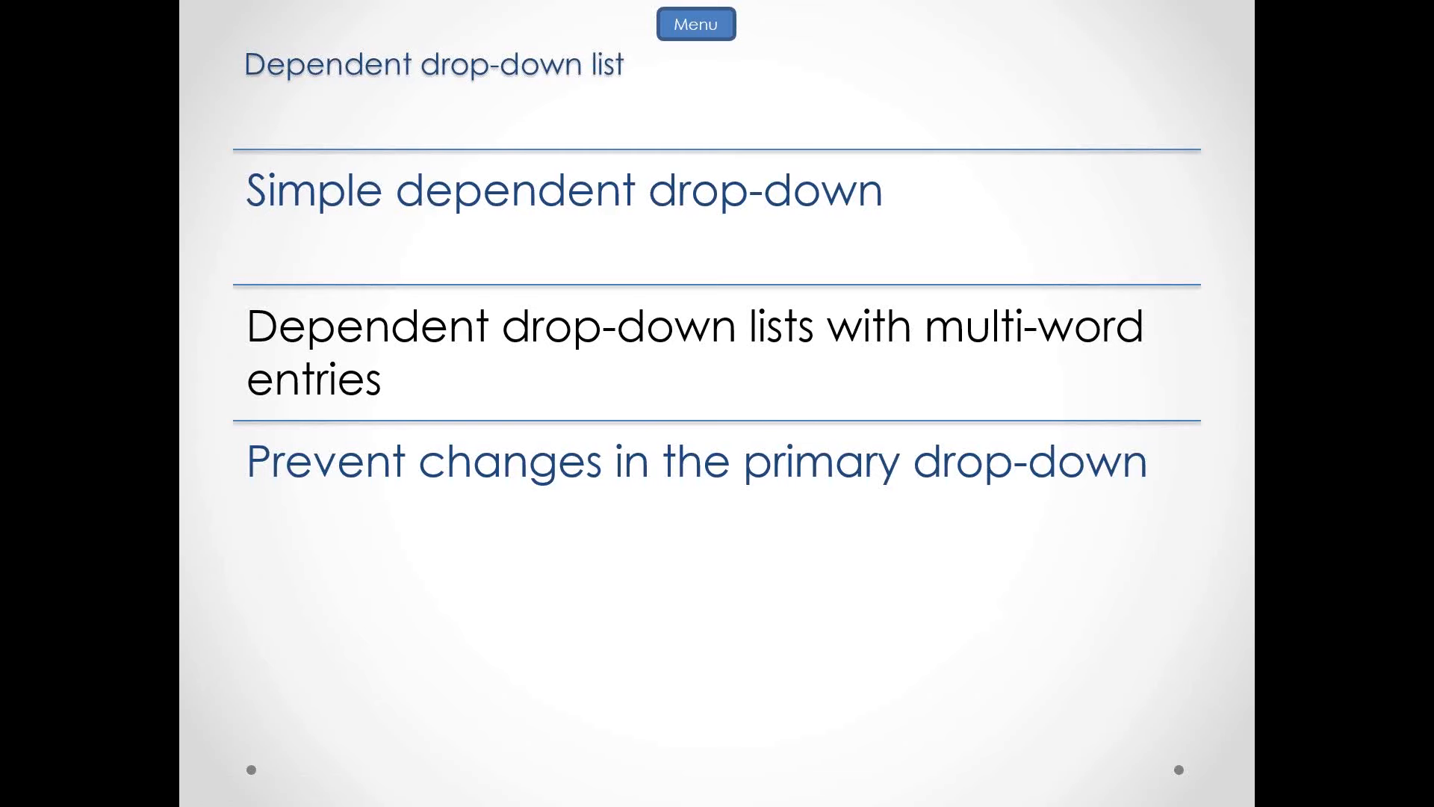
{"action": "key", "text": "alt+Tab"}
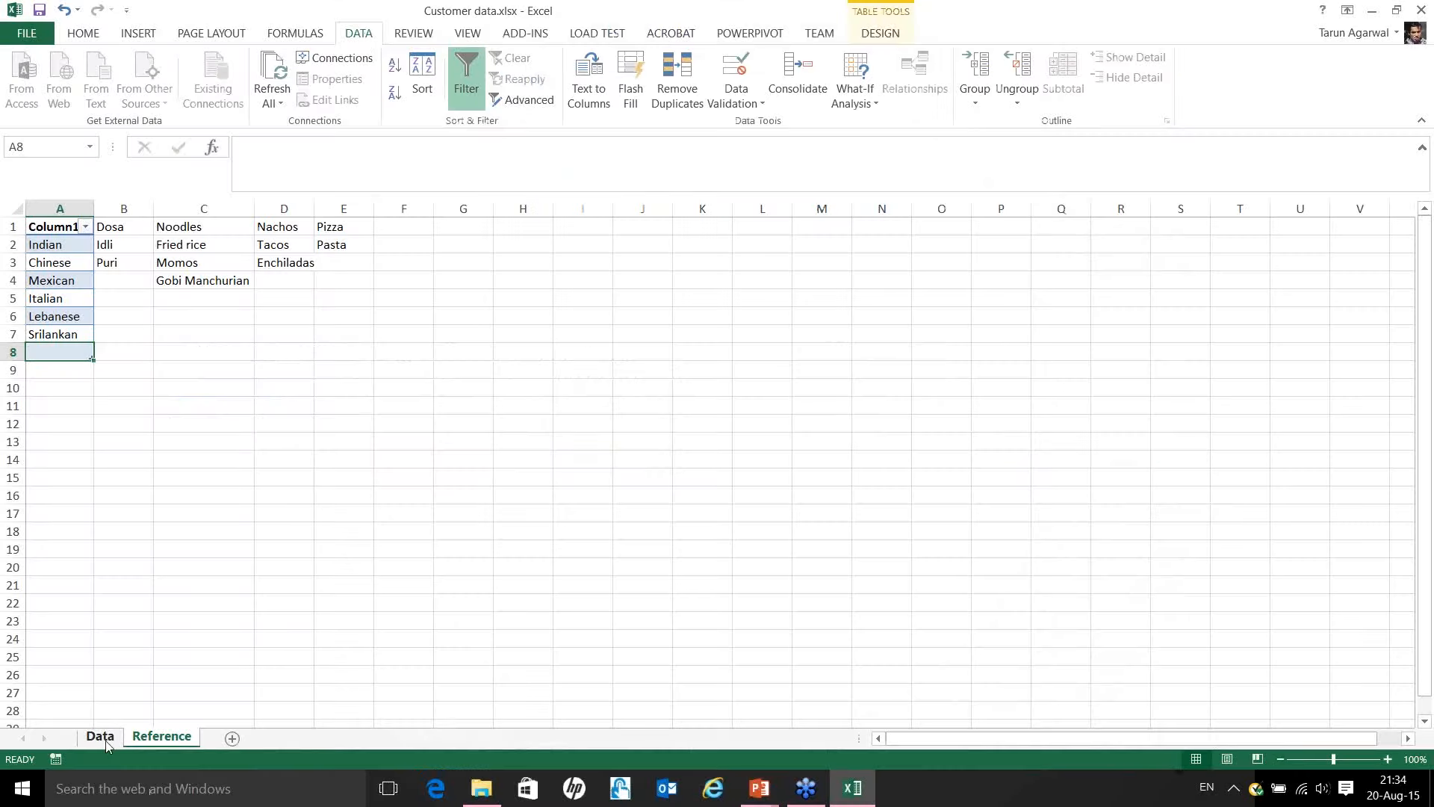
{"action": "left_click", "coordinate": [101, 737]}
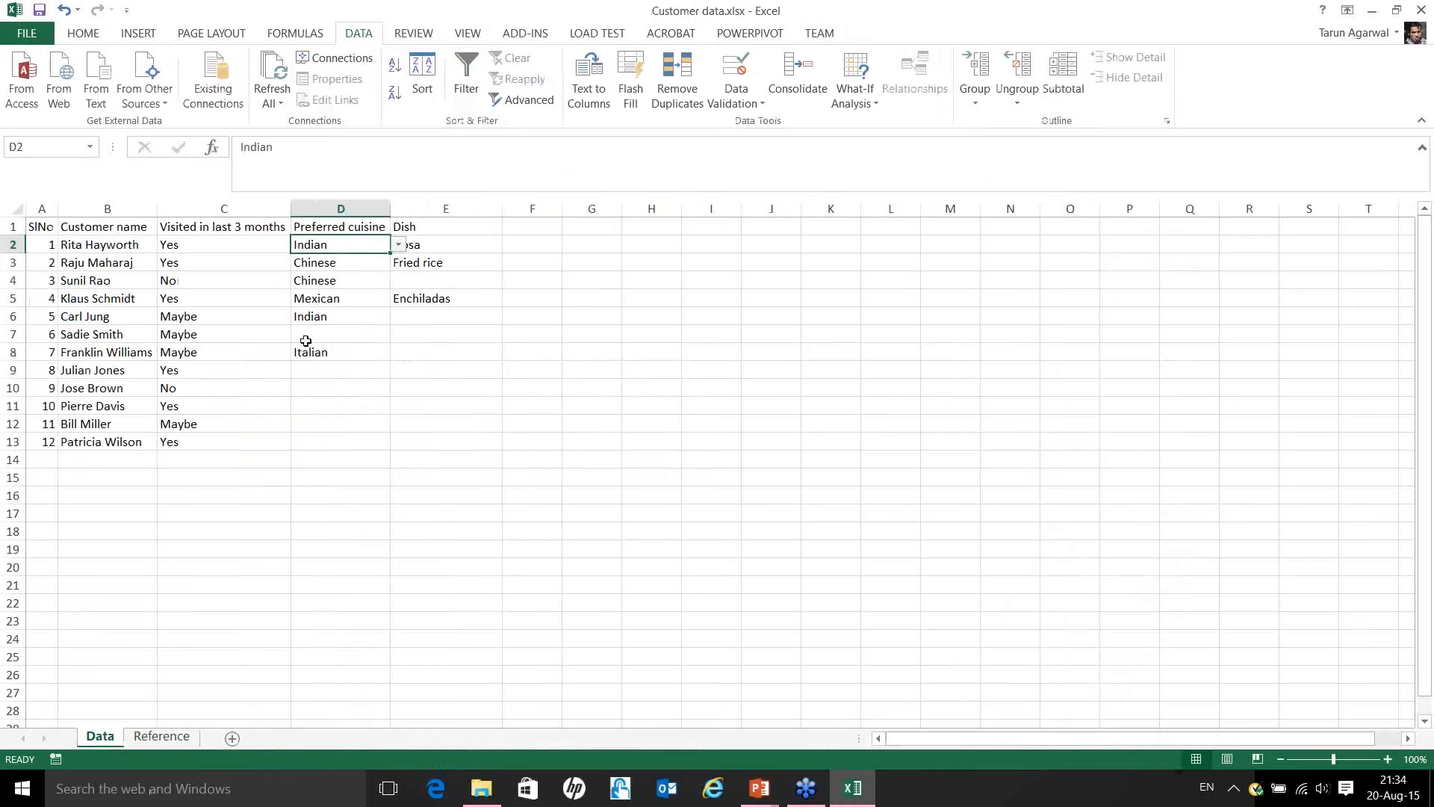
Choose Dosa from the dependent Dish drop-down in cell E6.
{"action": "left_click", "coordinate": [430, 248]}
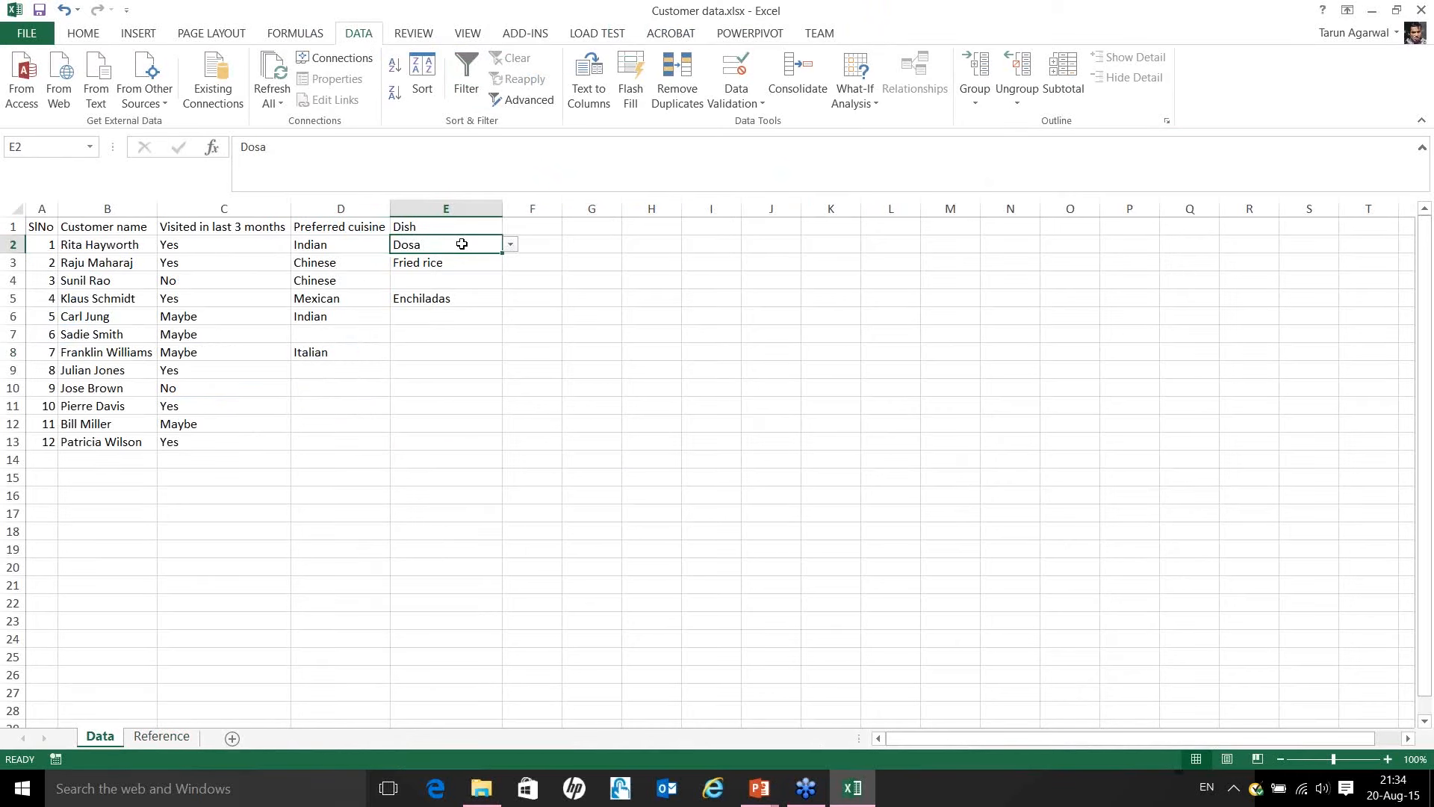
{"action": "left_click", "coordinate": [348, 247]}
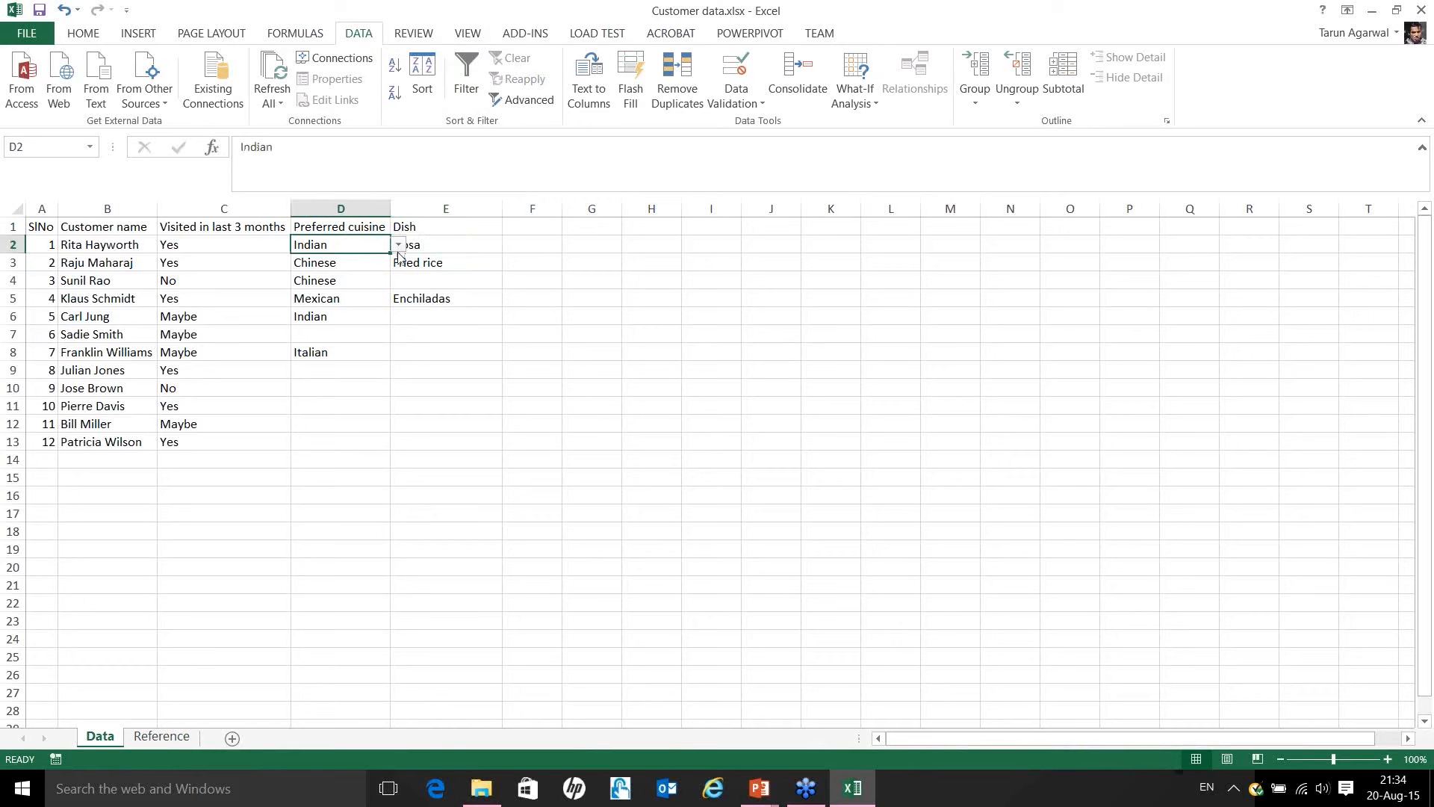
{"action": "left_click", "coordinate": [427, 322]}
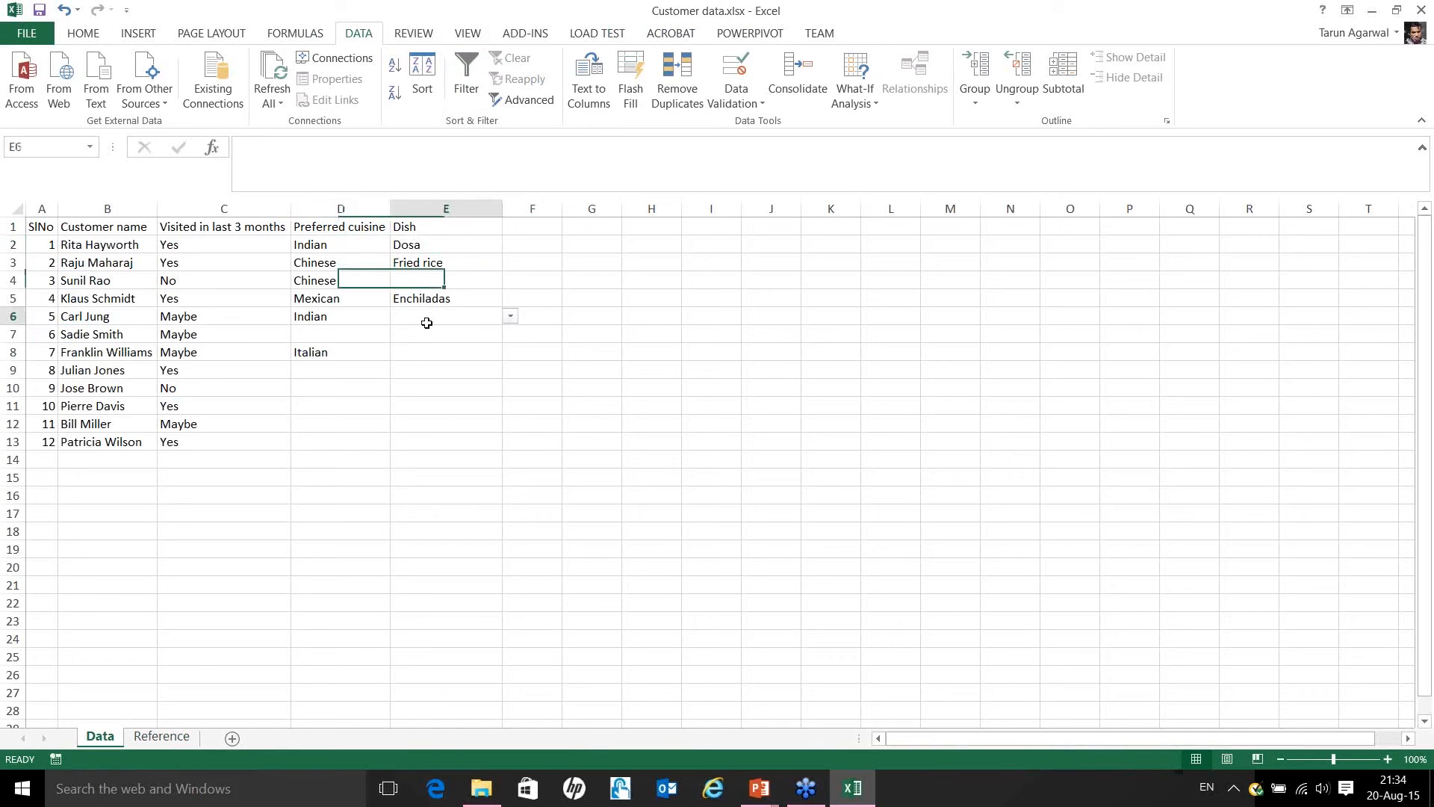
{"action": "left_click", "coordinate": [510, 316]}
{"action": "left_click", "coordinate": [438, 331]}
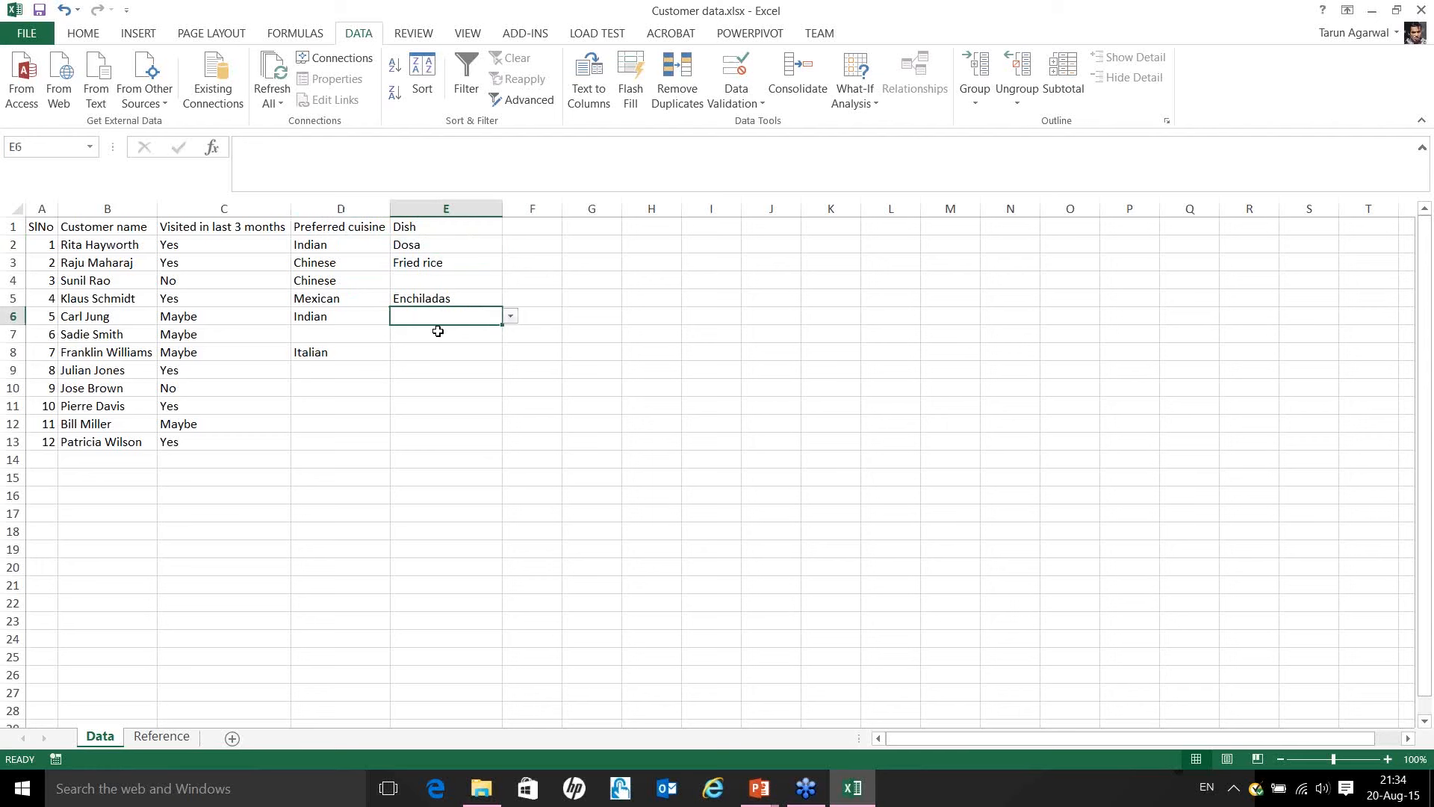
Change the preferred cuisine in cell D2 to Mexican.
{"action": "left_click", "coordinate": [351, 248]}
{"action": "left_click", "coordinate": [399, 245]}
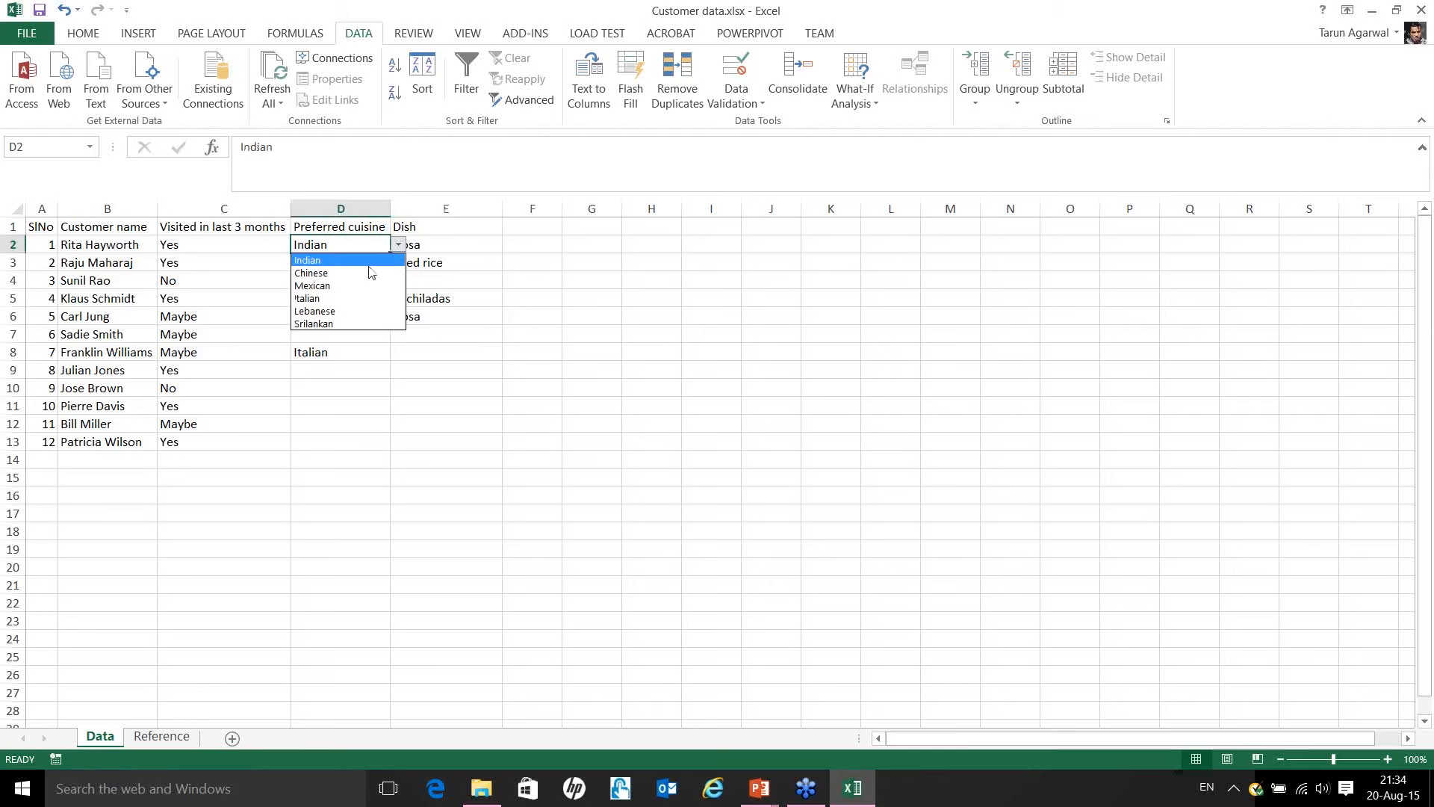
{"action": "key", "text": "Escape"}
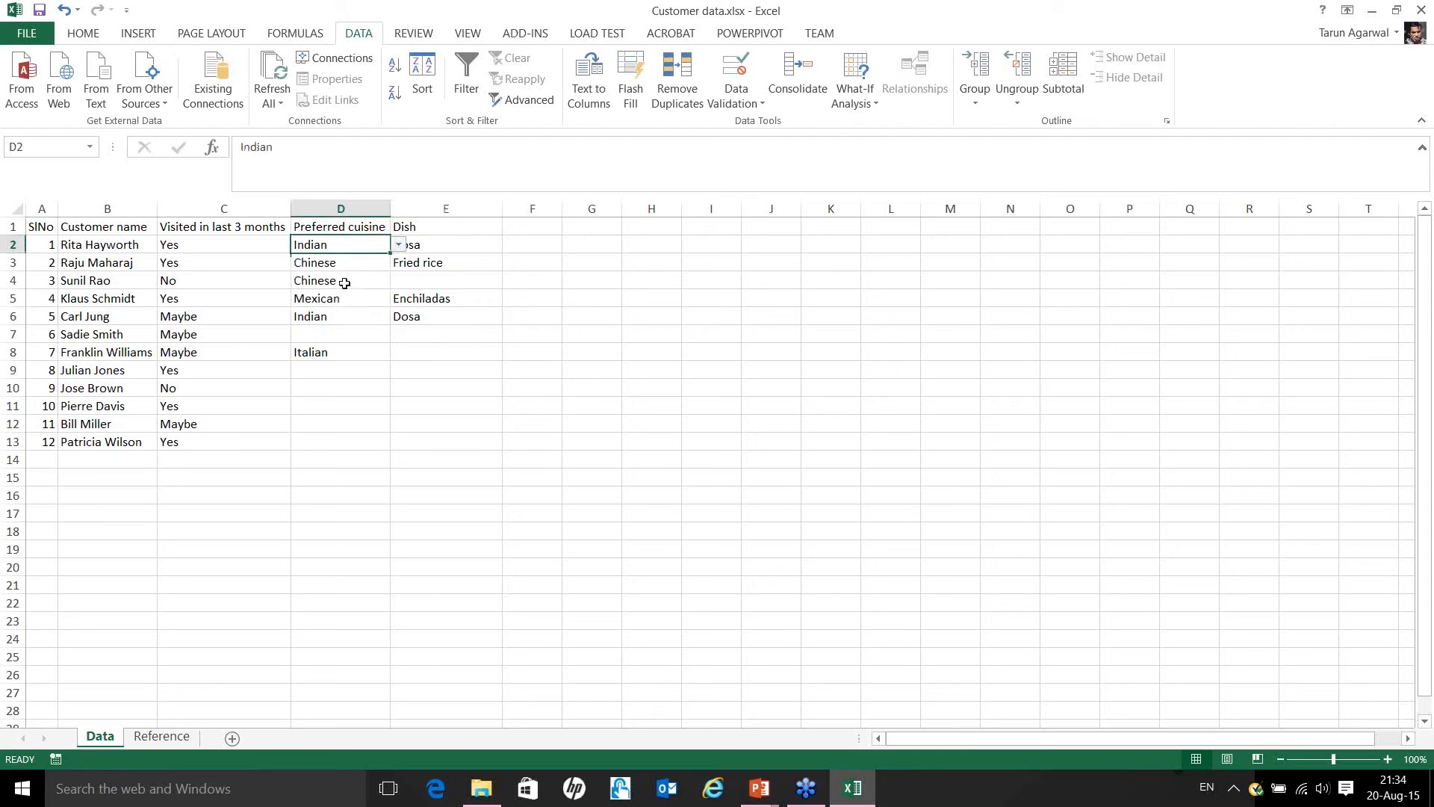
Check which dishes the drop-down in E2 offers for the Mexican cuisine, keeping the current choice.
{"action": "left_click", "coordinate": [470, 248]}
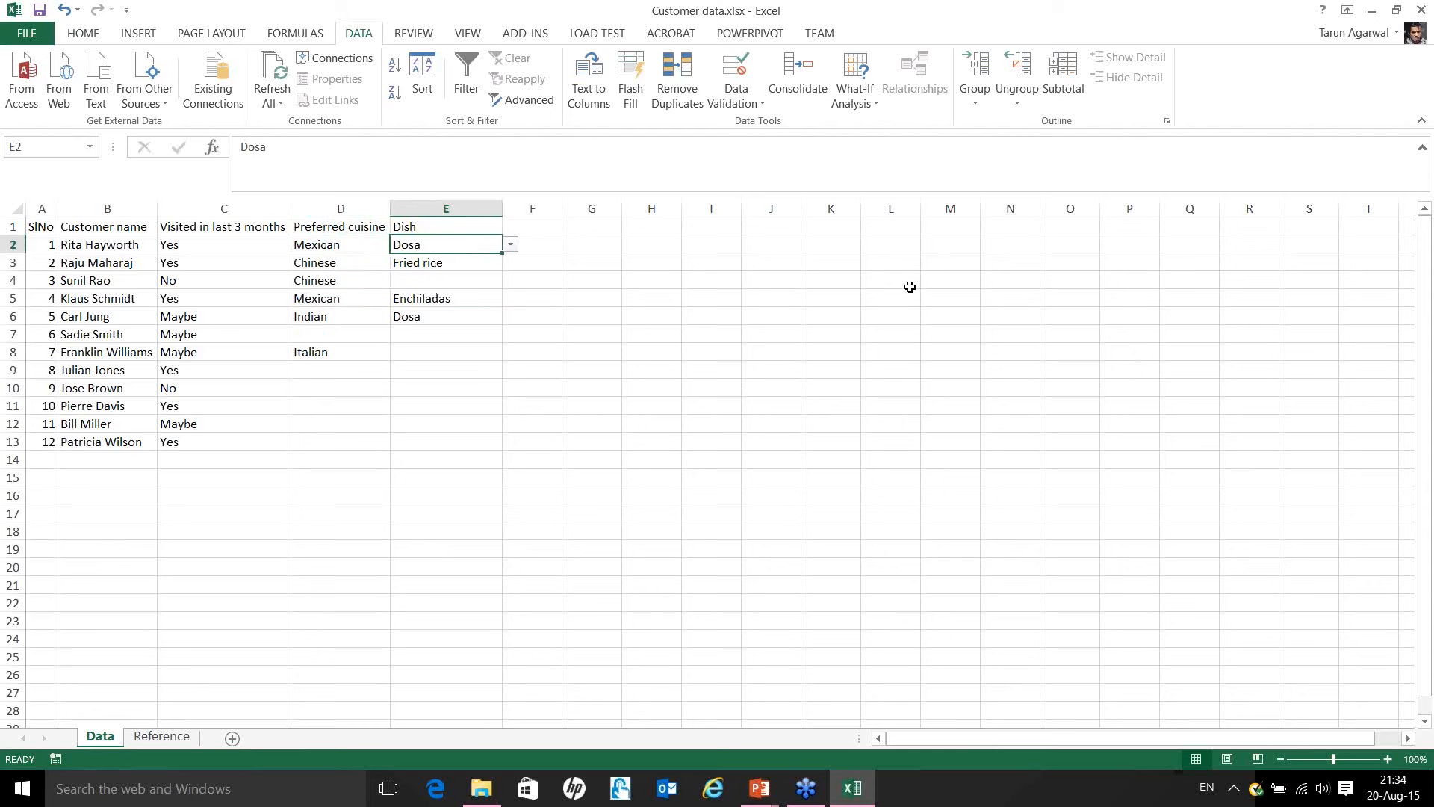
{"action": "left_click", "coordinate": [1163, 249]}
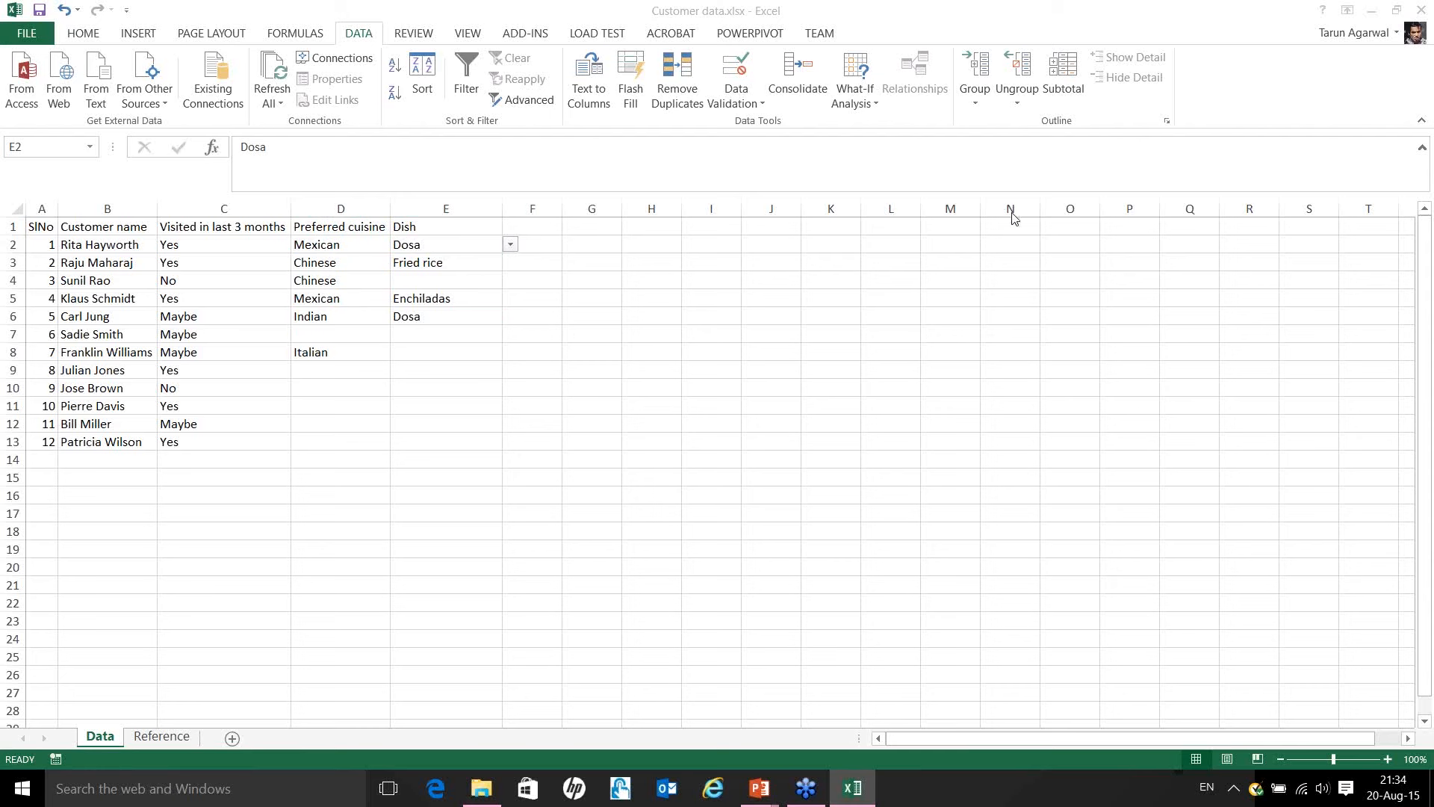
{"action": "left_click", "coordinate": [464, 243]}
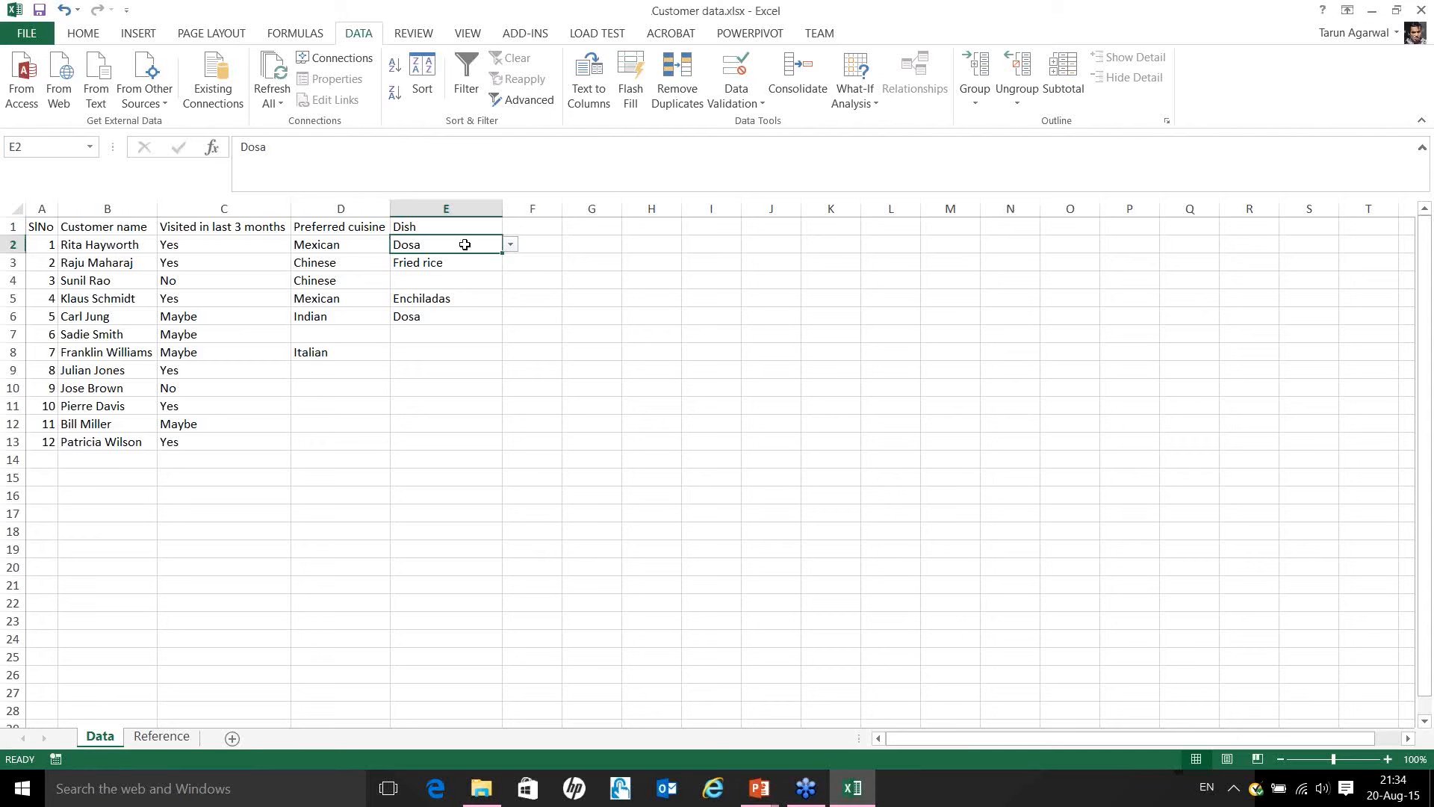
{"action": "left_click", "coordinate": [512, 245]}
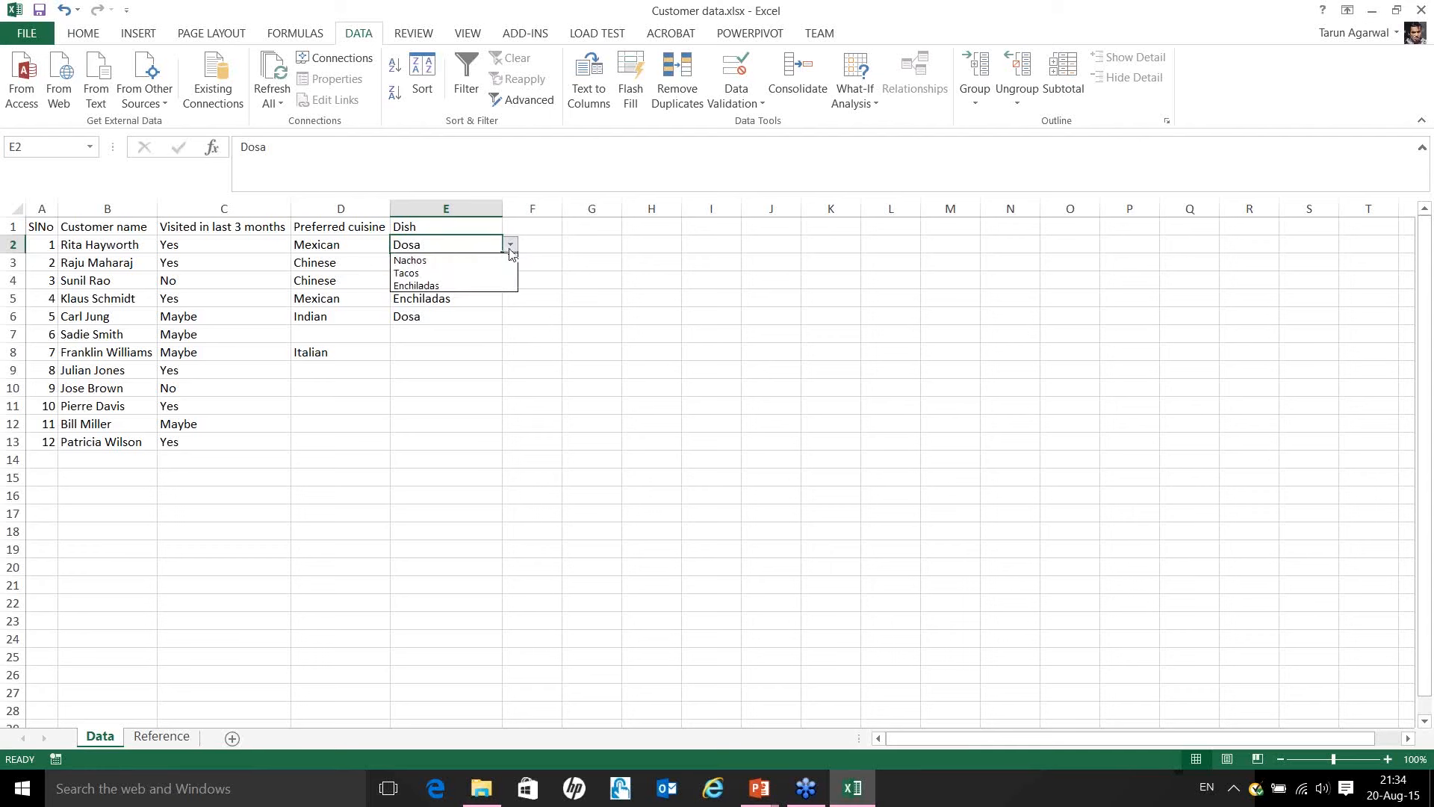
{"action": "left_click", "coordinate": [460, 244]}
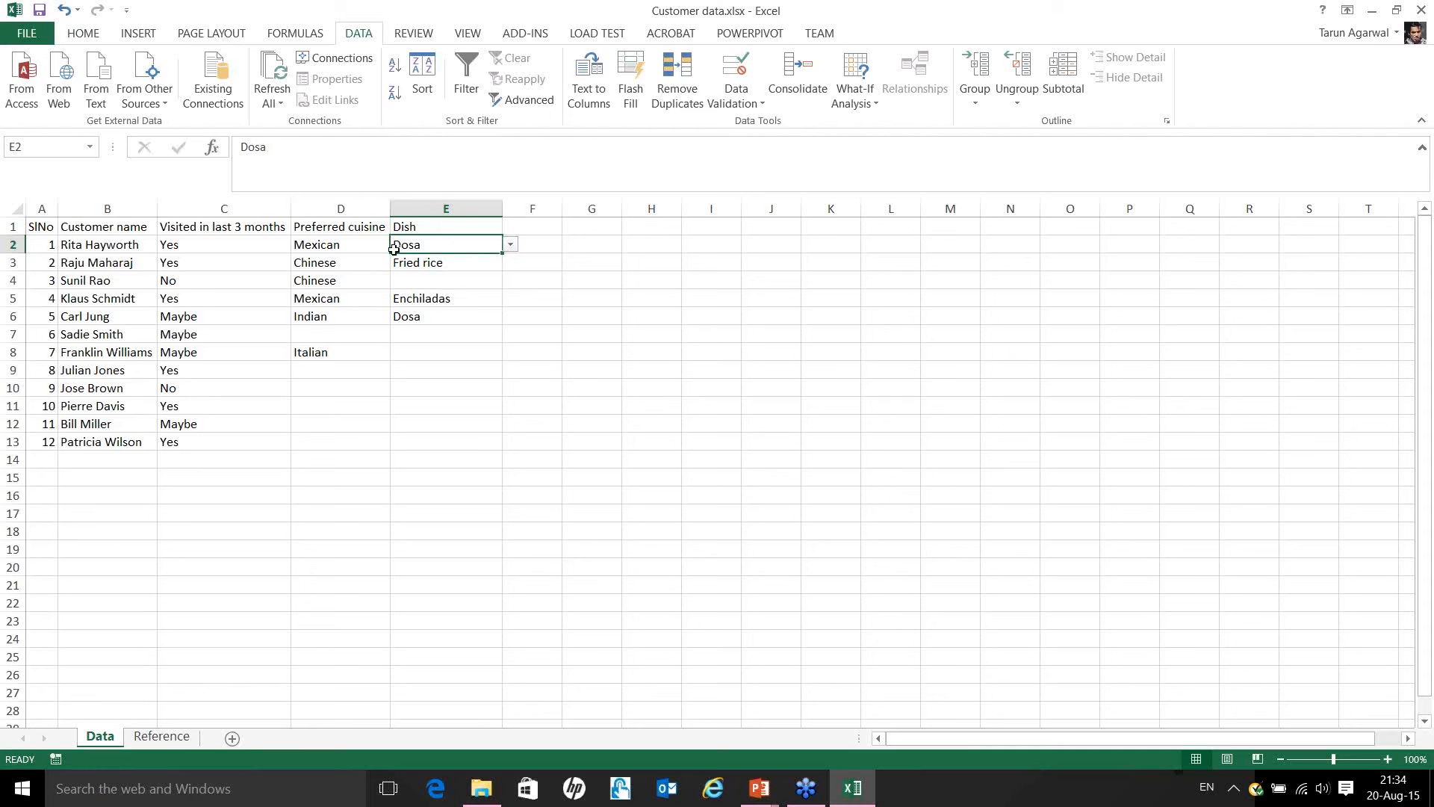
Inspect the data validation source of cell E2 and leave its settings unchanged.
{"action": "left_click", "coordinate": [363, 258]}
{"action": "left_click", "coordinate": [363, 243]}
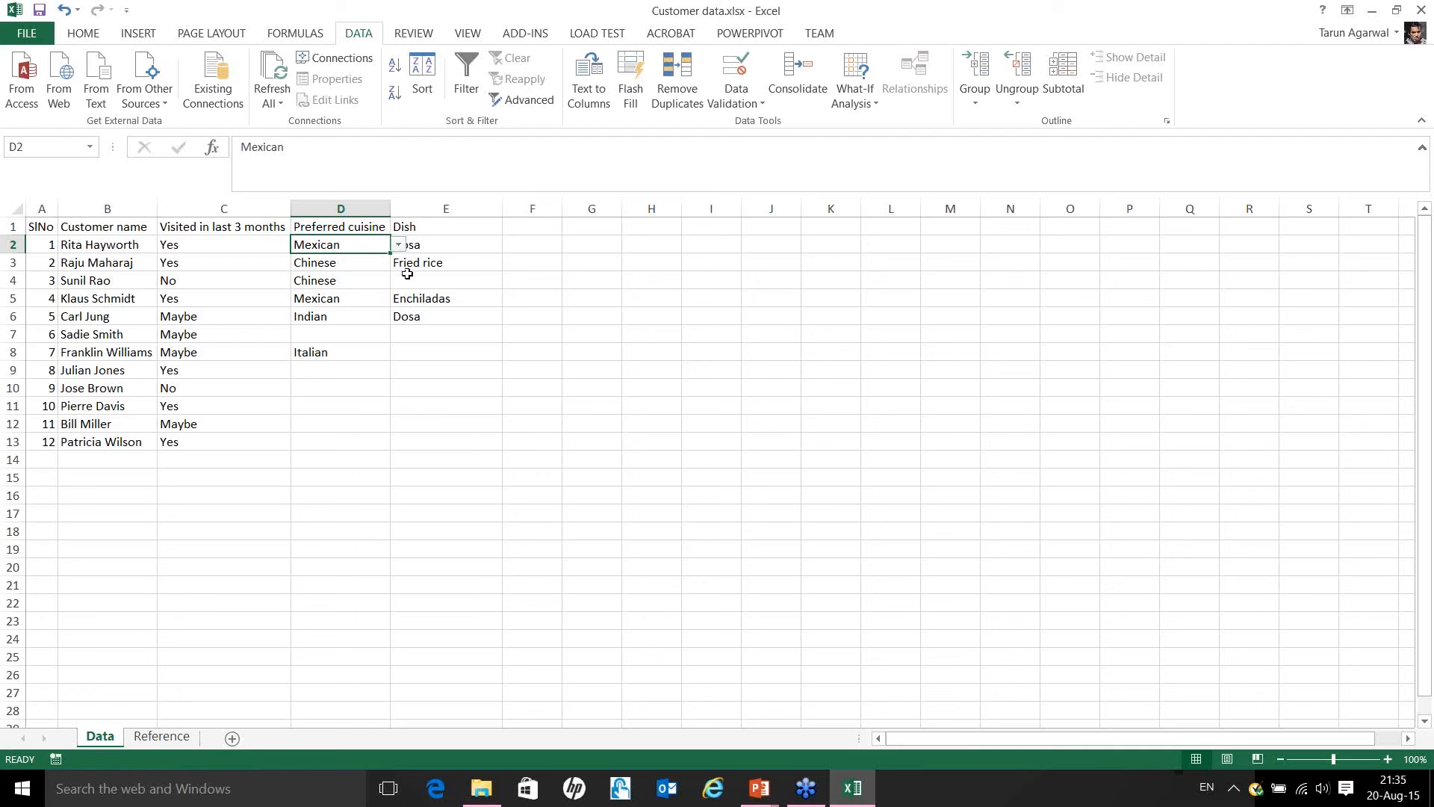
{"action": "left_click", "coordinate": [441, 244]}
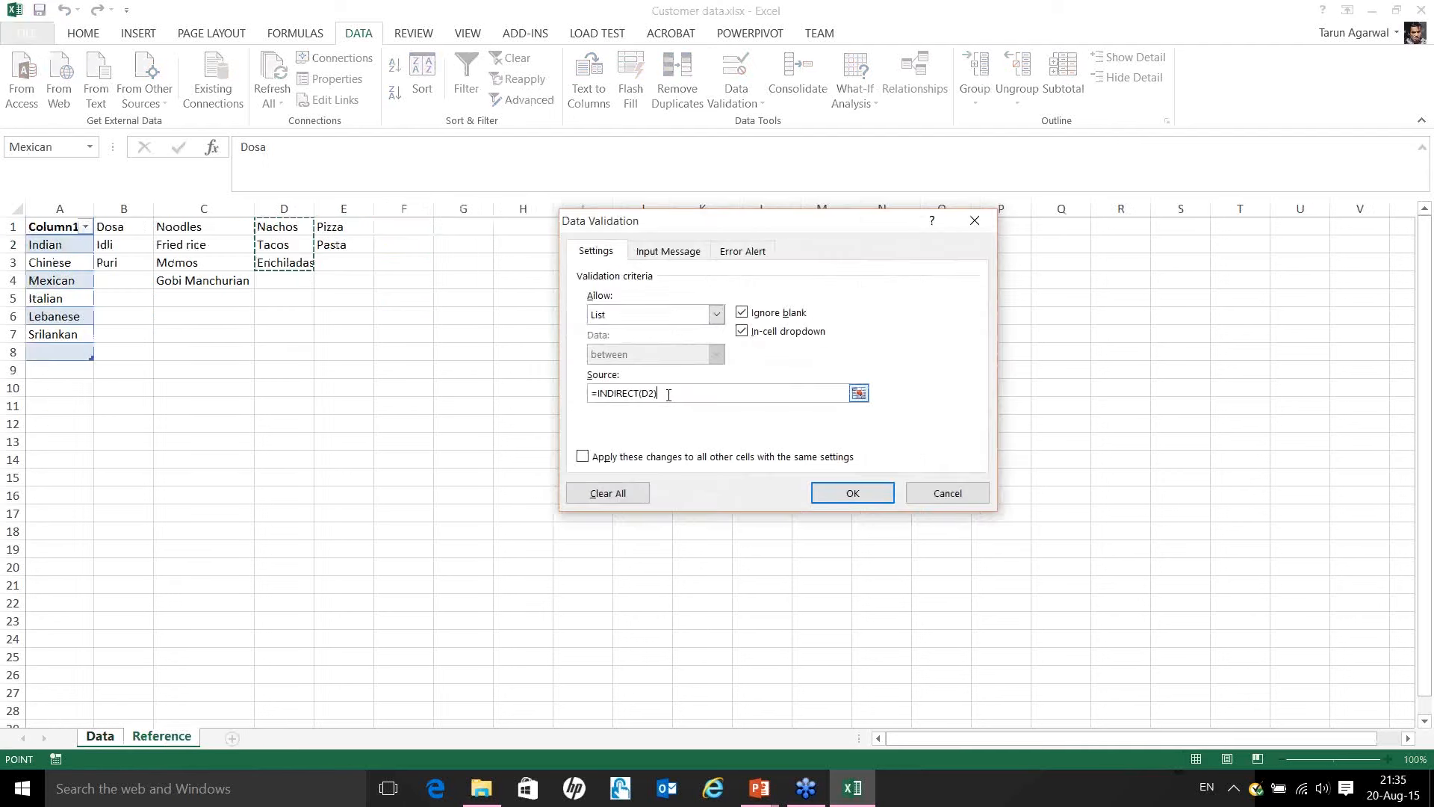
{"action": "left_click", "coordinate": [944, 496]}
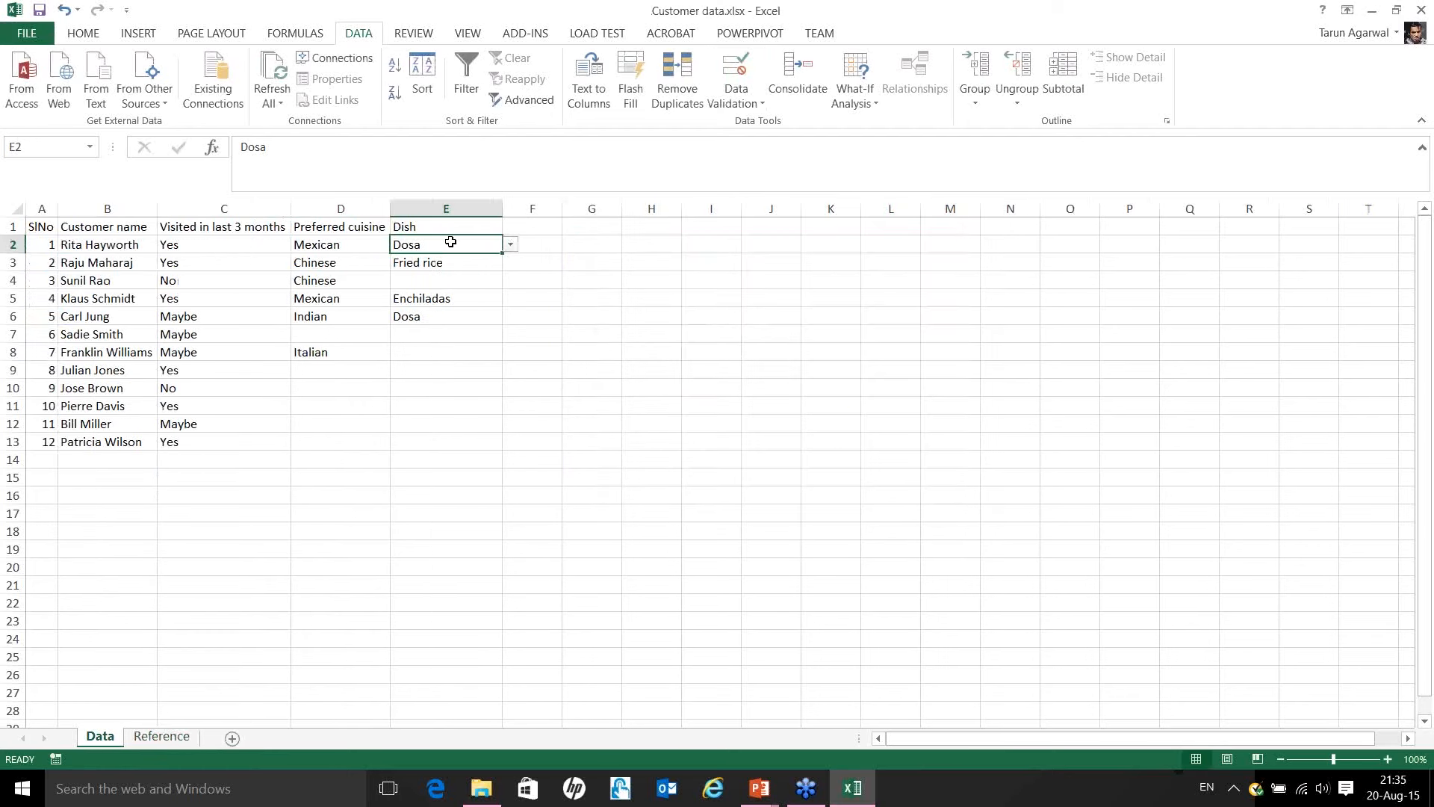
Replace the list validation source of cells E2:E13 with =IF(D2="",INDIRECT(D2),INDIRECT("Junk")).
{"action": "left_click_drag", "start_coordinate": [451, 242], "coordinate": [442, 445]}
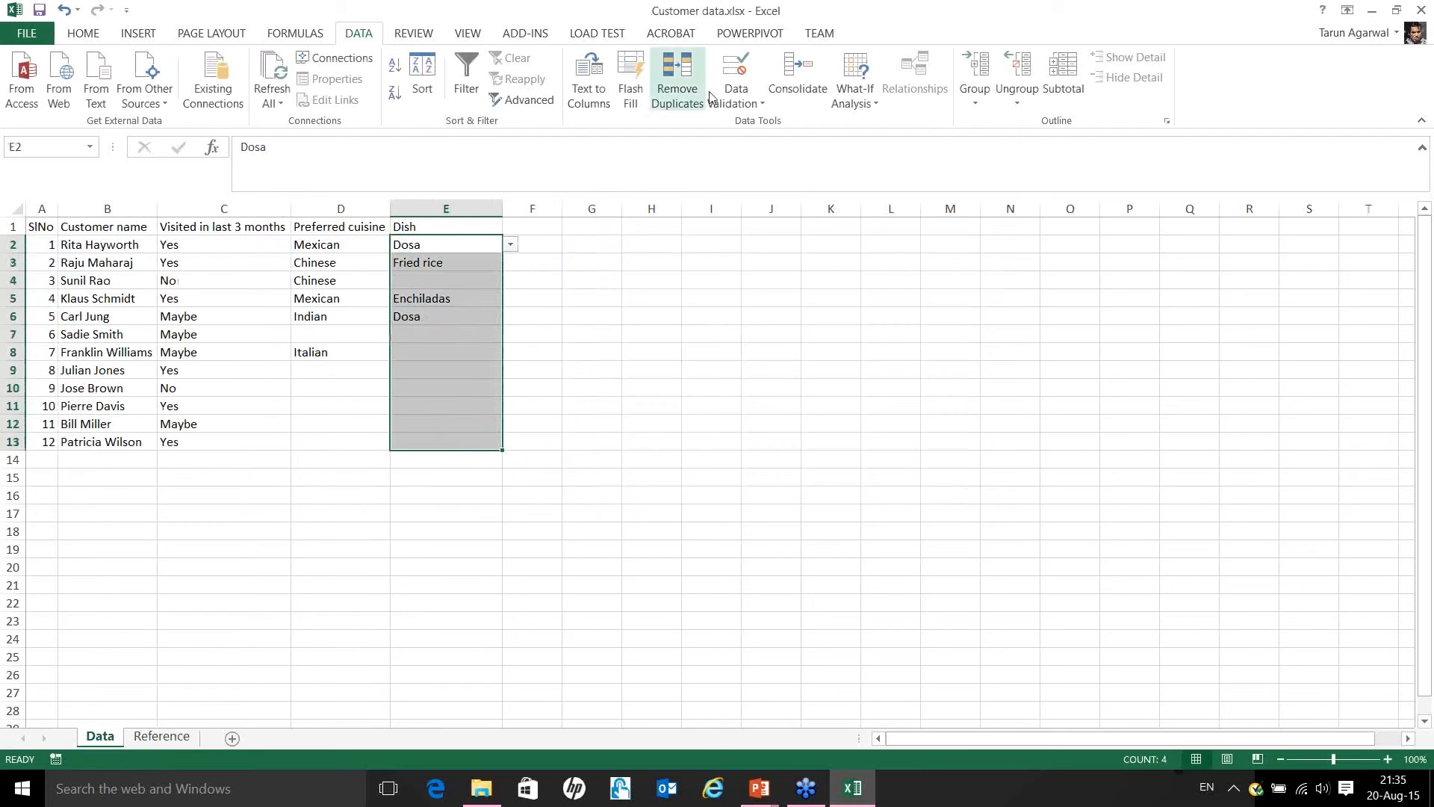
{"action": "left_click", "coordinate": [739, 72]}
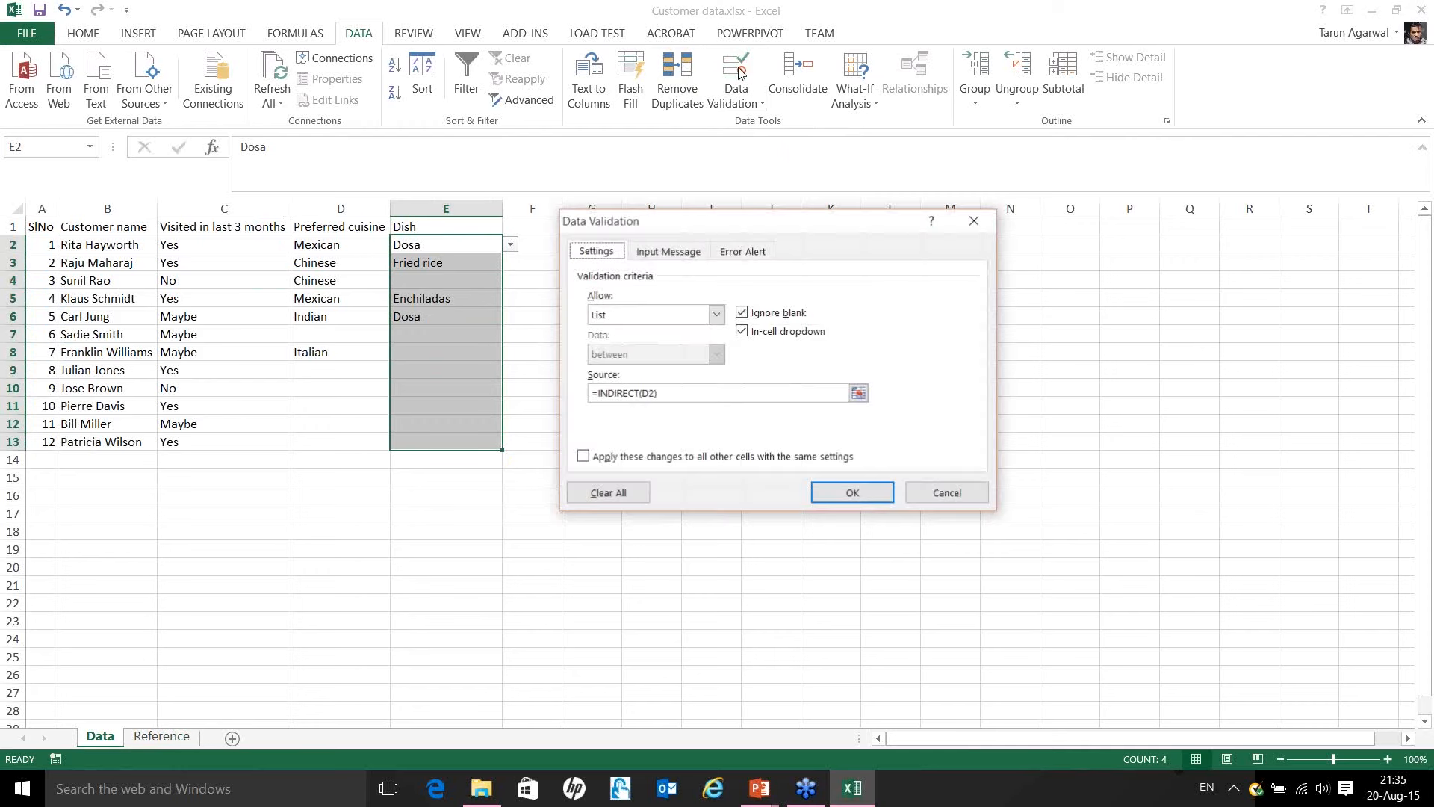
{"action": "left_click", "coordinate": [659, 394]}
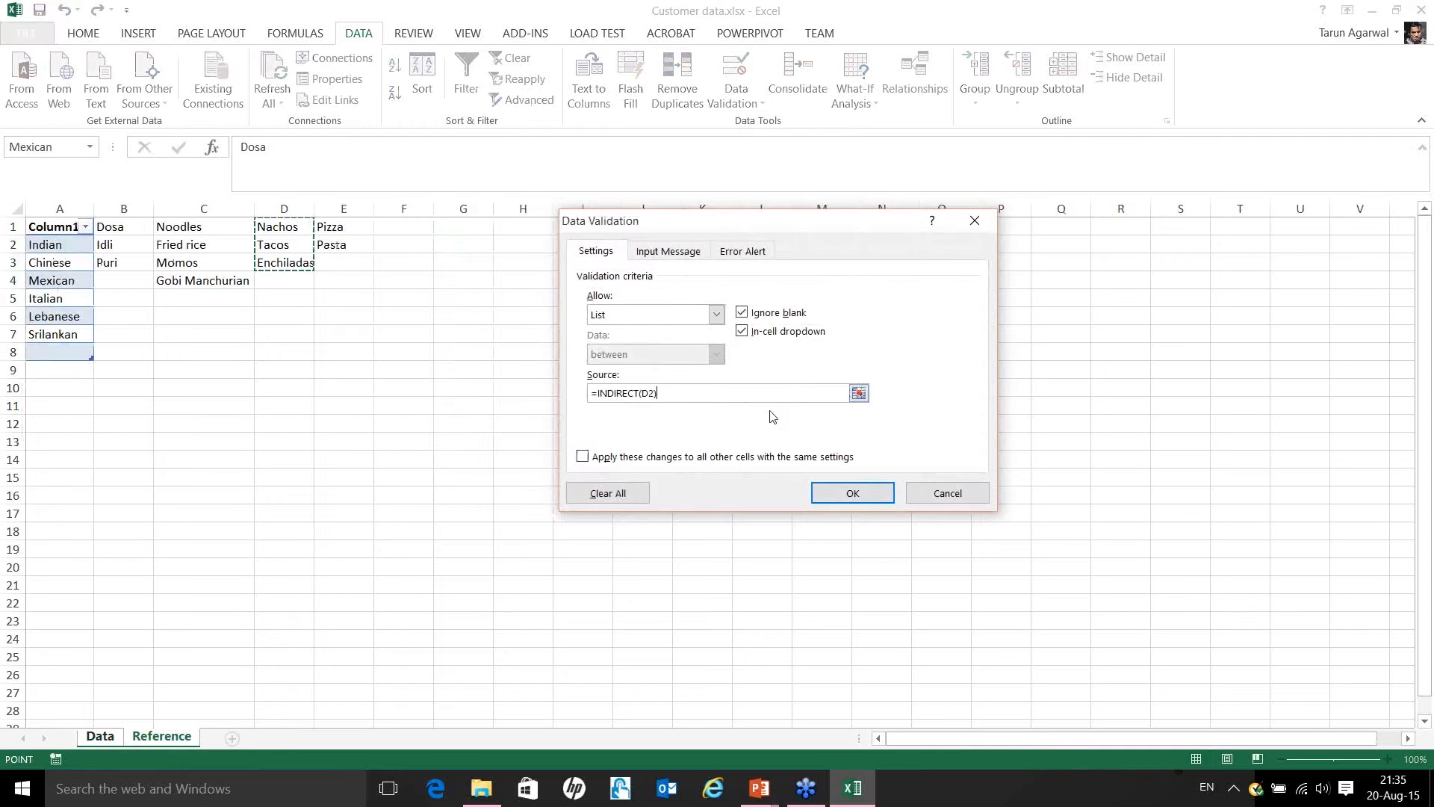
{"action": "key", "text": "BackSpace"}
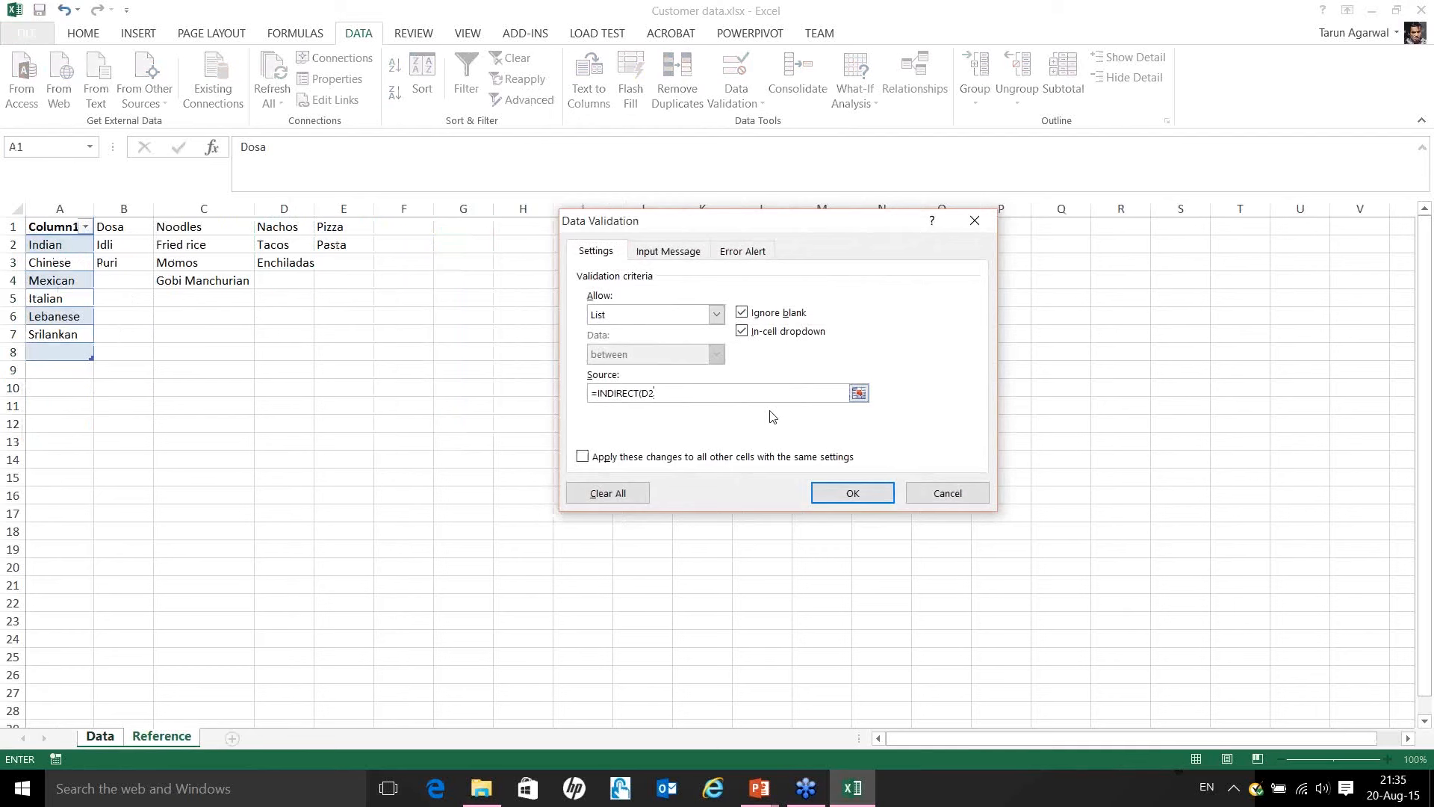
{"action": "key", "text": "BackSpace"}
{"action": "key", "text": "BackSpace"}
{"action": "key", "text": "BackSpace"}
{"action": "key", "text": "BackSpace"}
{"action": "key", "text": "BackSpace"}
{"action": "key", "text": "BackSpace"}
{"action": "key", "text": "BackSpace"}
{"action": "key", "text": "BackSpace"}
{"action": "key", "text": "BackSpace"}
{"action": "key", "text": "BackSpace"}
{"action": "key", "text": "BackSpace"}
{"action": "key", "text": "BackSpace"}
{"action": "type", "text": "=if(d2"}
{"action": "type", "text": "Indian,Indirect(\"Junk"}
{"action": "key", "text": "Return"}
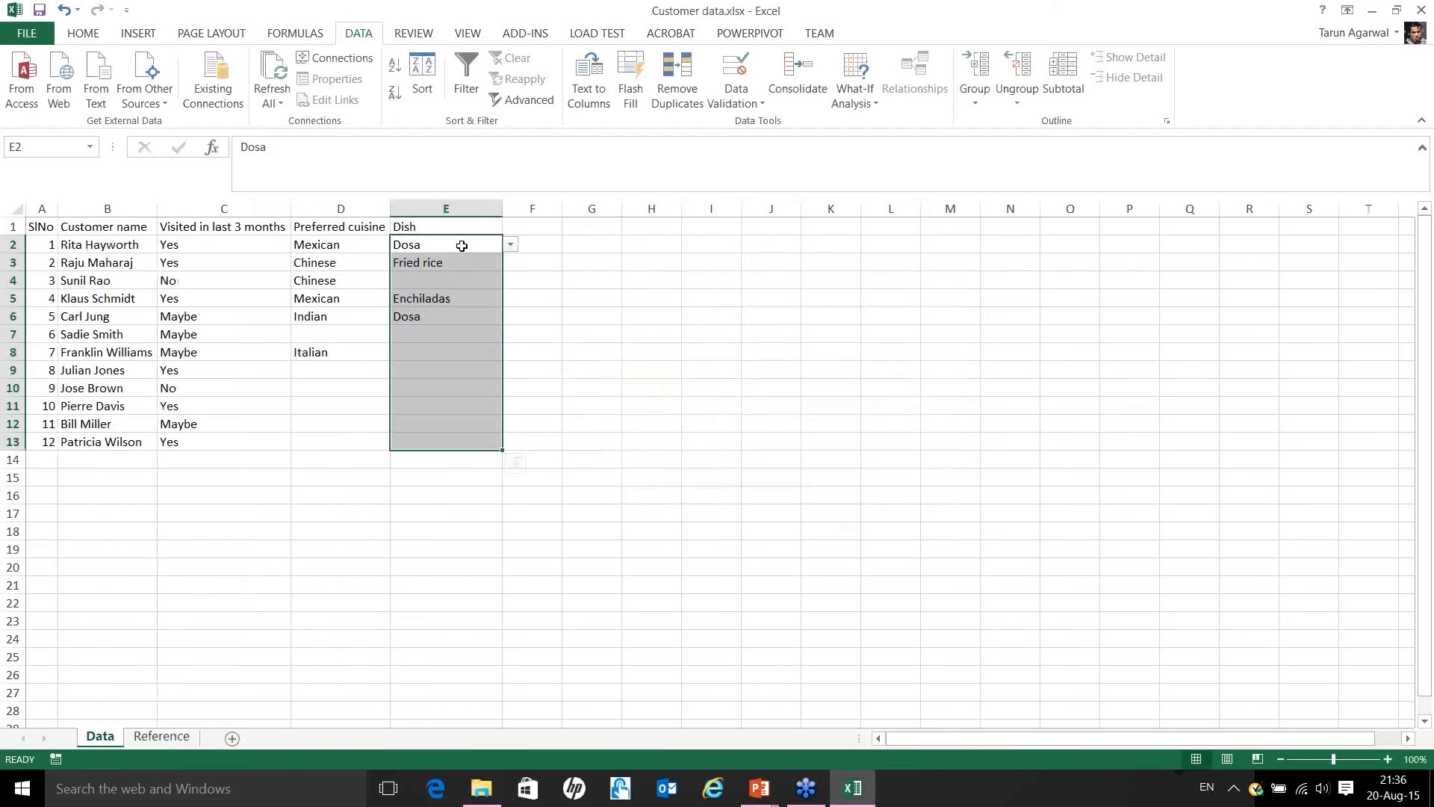
Look over the cuisine and dish lists on the Reference sheet, and return to cell E2 on the Data sheet.
{"action": "left_click", "coordinate": [463, 247]}
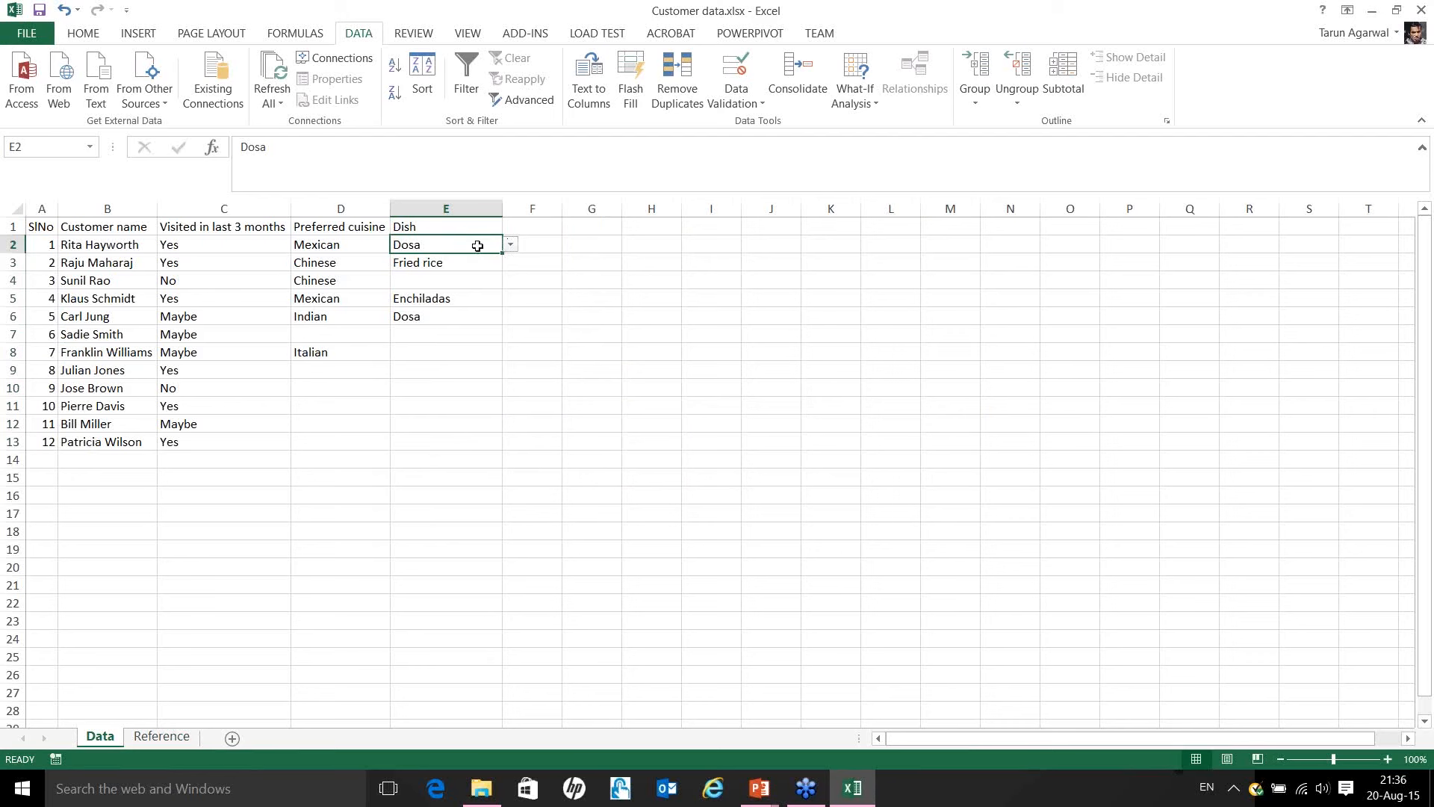
{"action": "left_click", "coordinate": [160, 737]}
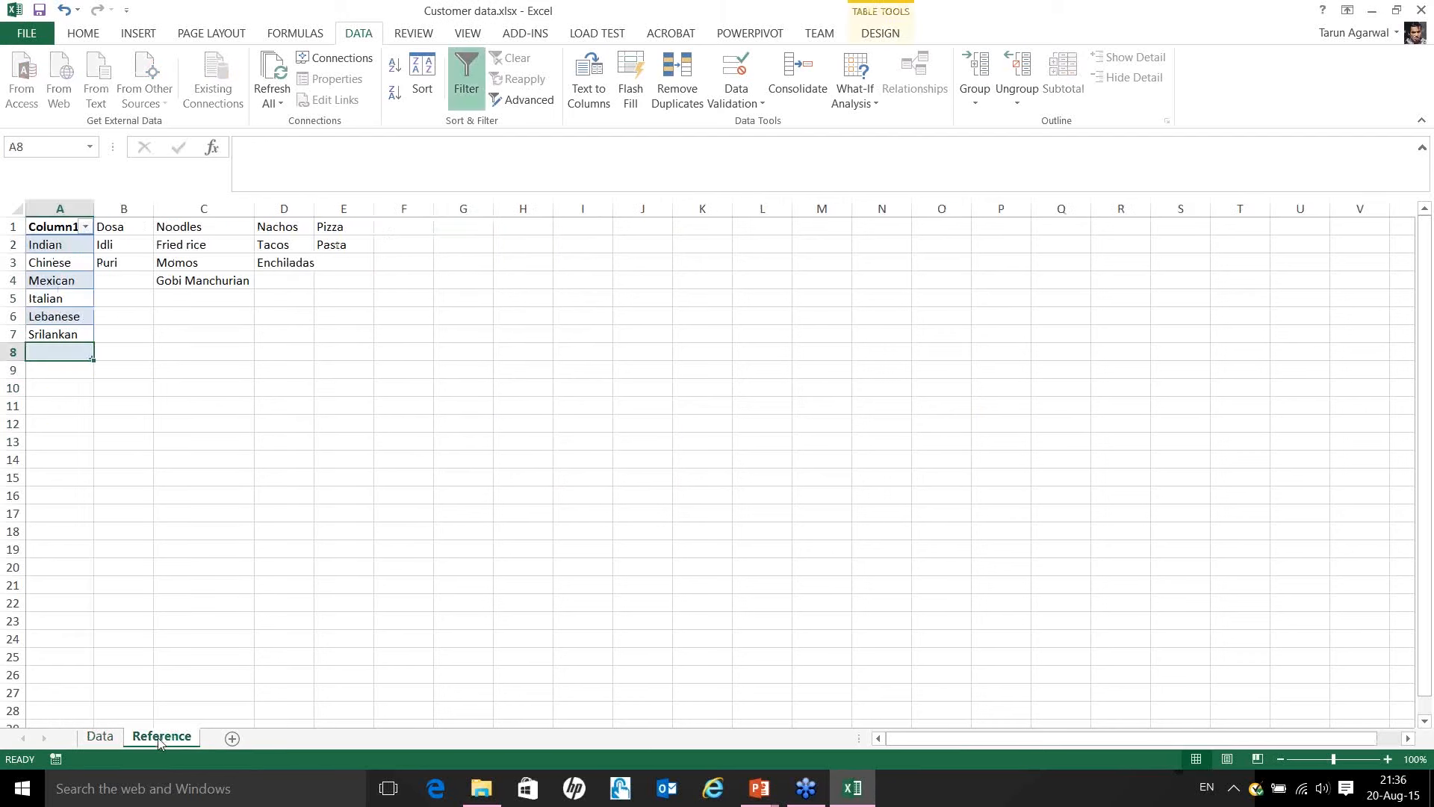
{"action": "left_click", "coordinate": [100, 737]}
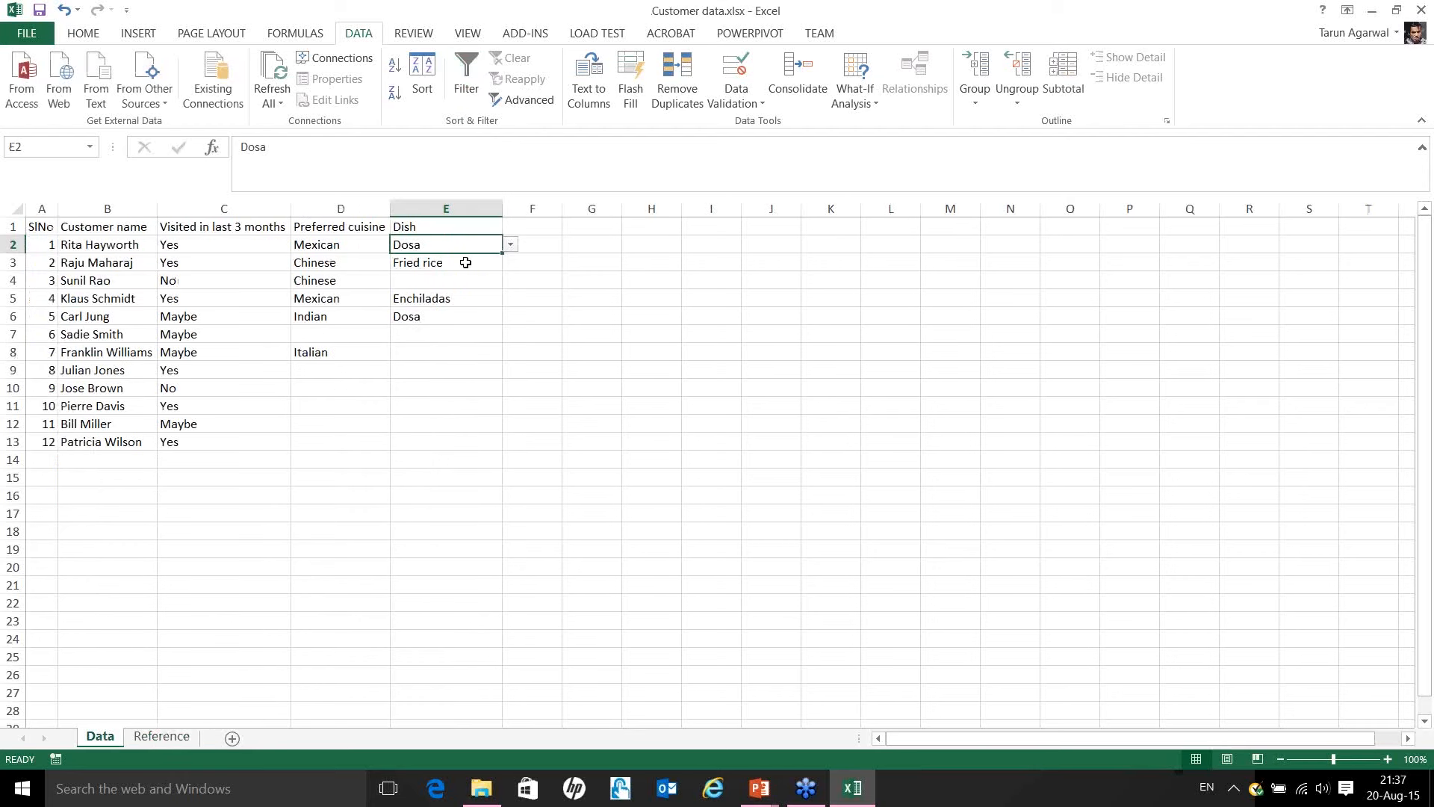
{"action": "key", "text": "alt+a"}
{"action": "key", "text": "v"}
{"action": "key", "text": "v"}
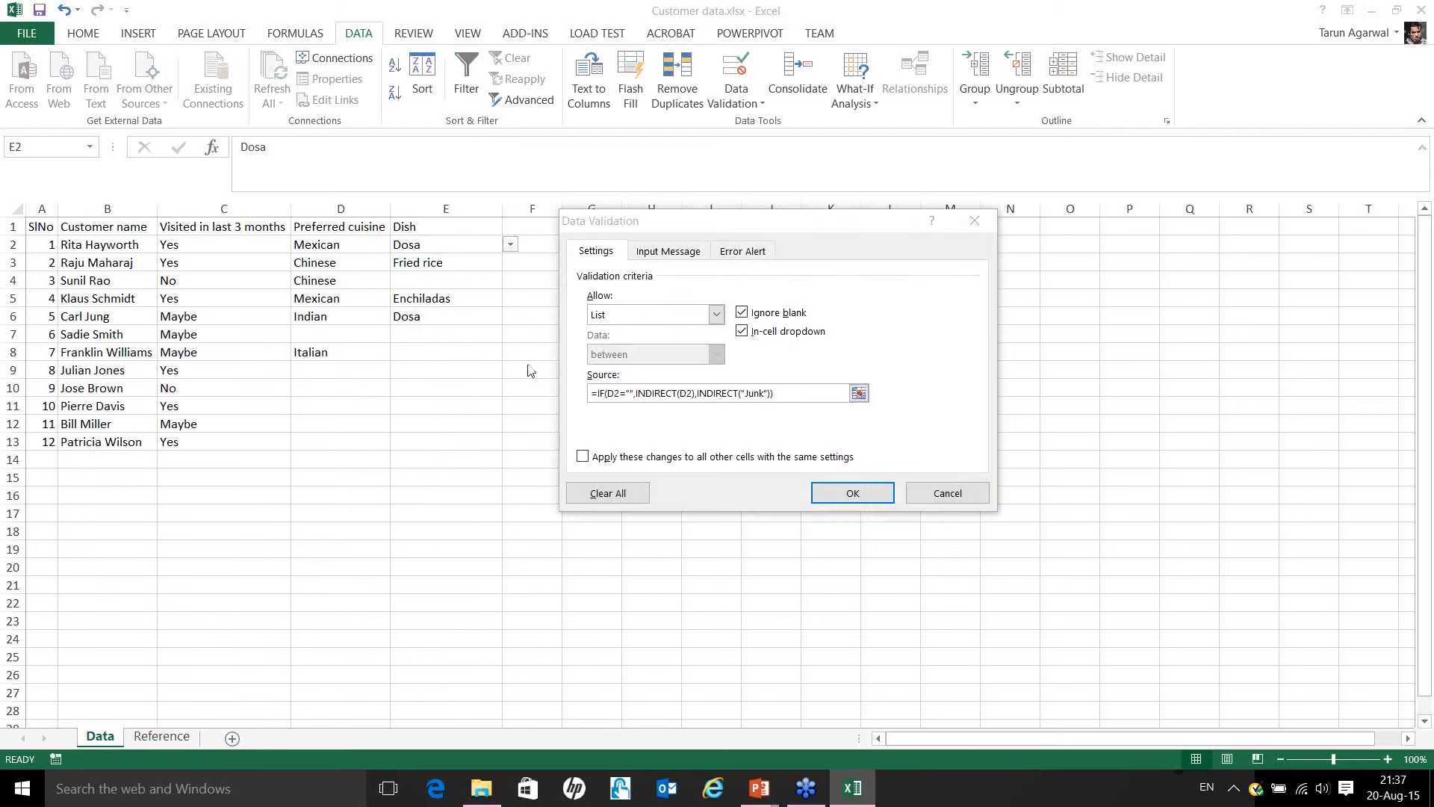
{"action": "left_click", "coordinate": [631, 393]}
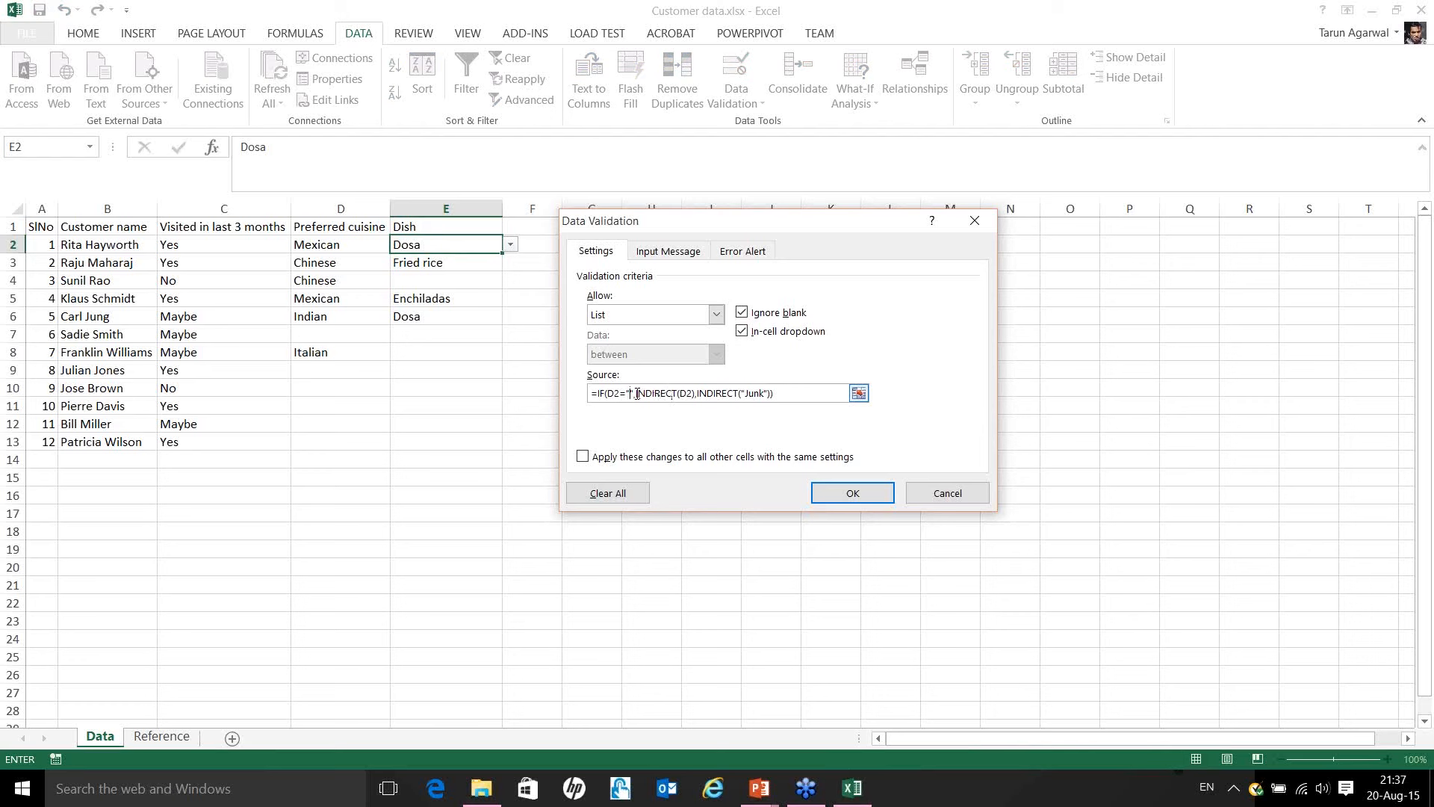
{"action": "type", "text": "$E$2:$H$2"}
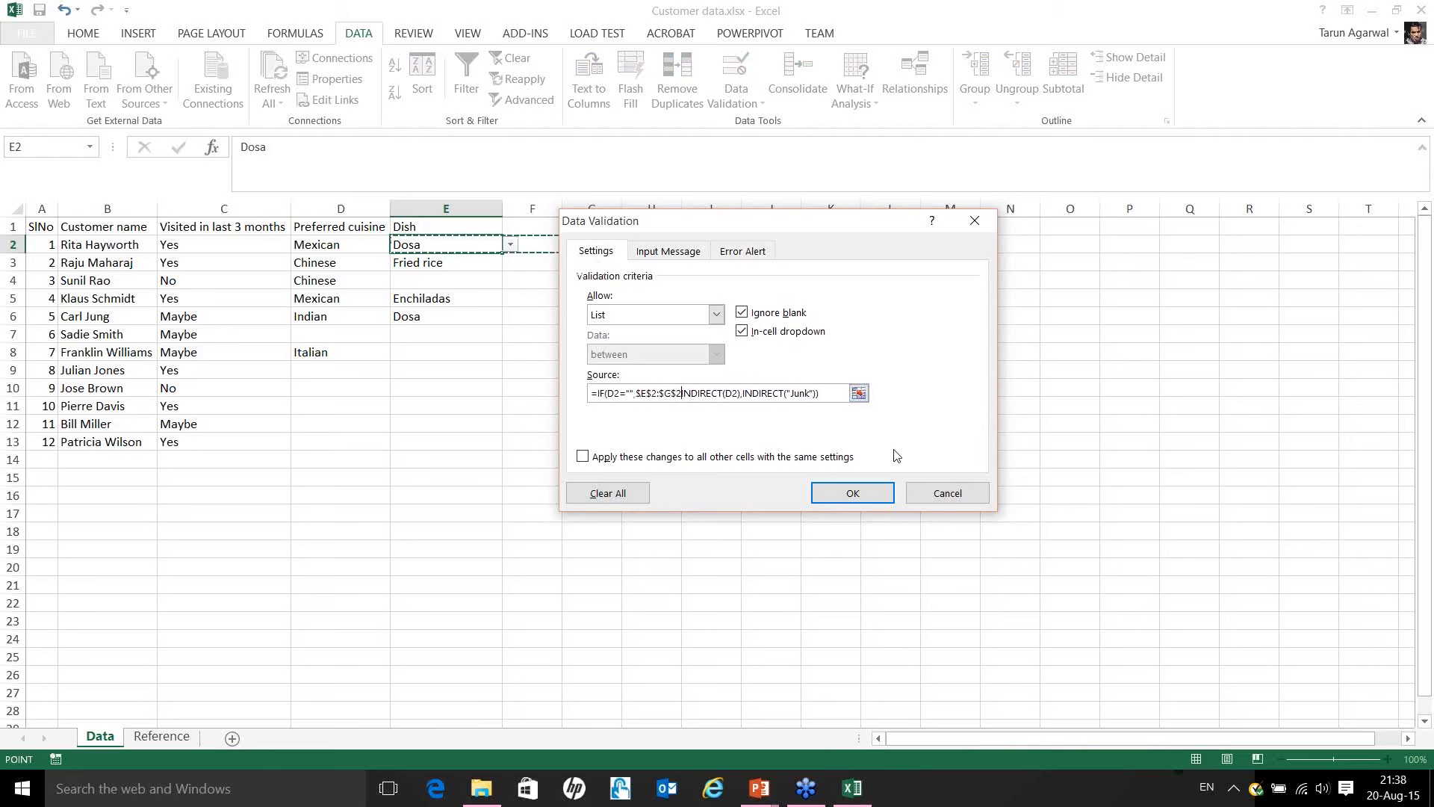
{"action": "key", "text": "BackSpace"}
{"action": "key", "text": "BackSpace"}
{"action": "key", "text": "BackSpace"}
{"action": "key", "text": "BackSpace"}
{"action": "key", "text": "BackSpace"}
{"action": "key", "text": "BackSpace"}
{"action": "key", "text": "BackSpace"}
{"action": "key", "text": "BackSpace"}
{"action": "key", "text": "BackSpace"}
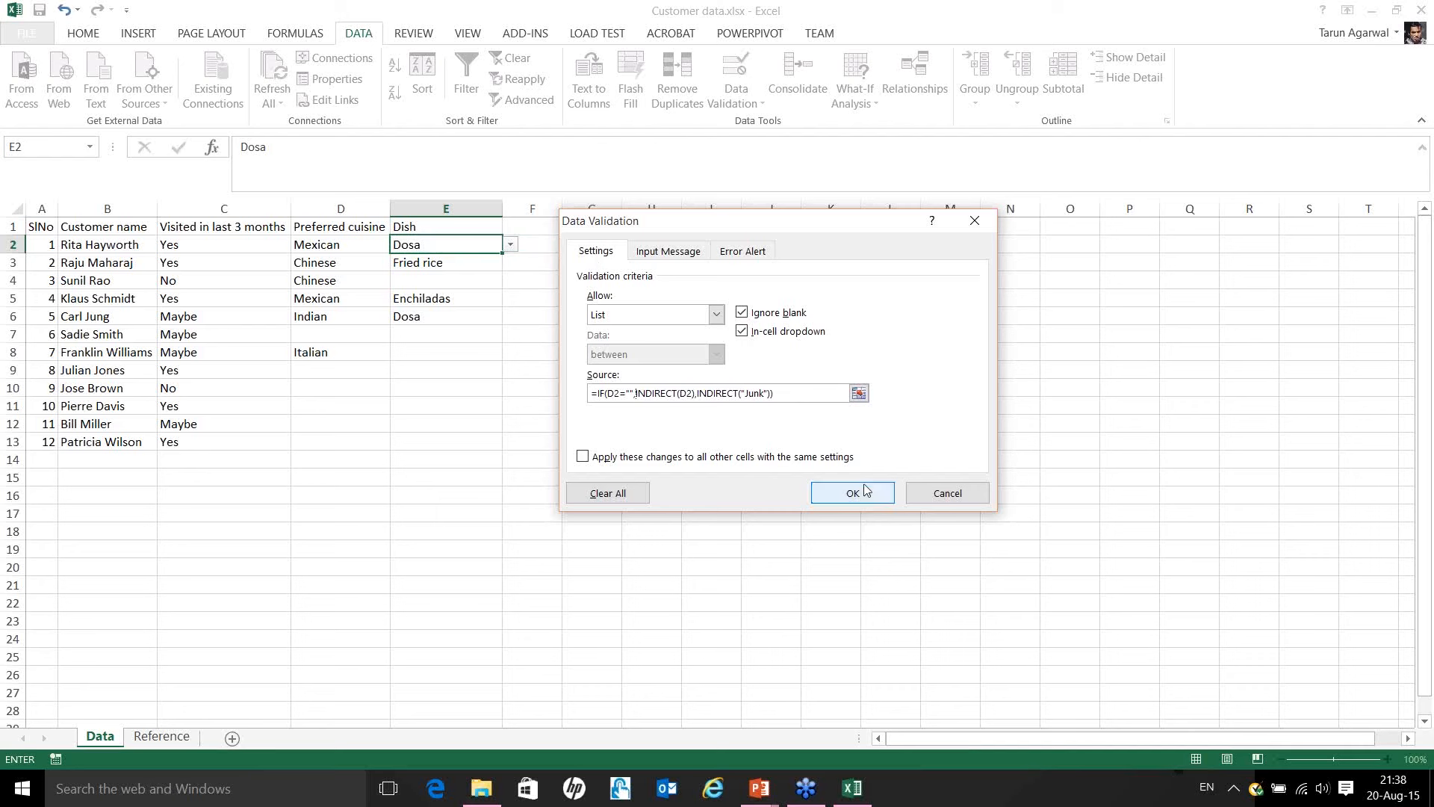
{"action": "left_click", "coordinate": [946, 494]}
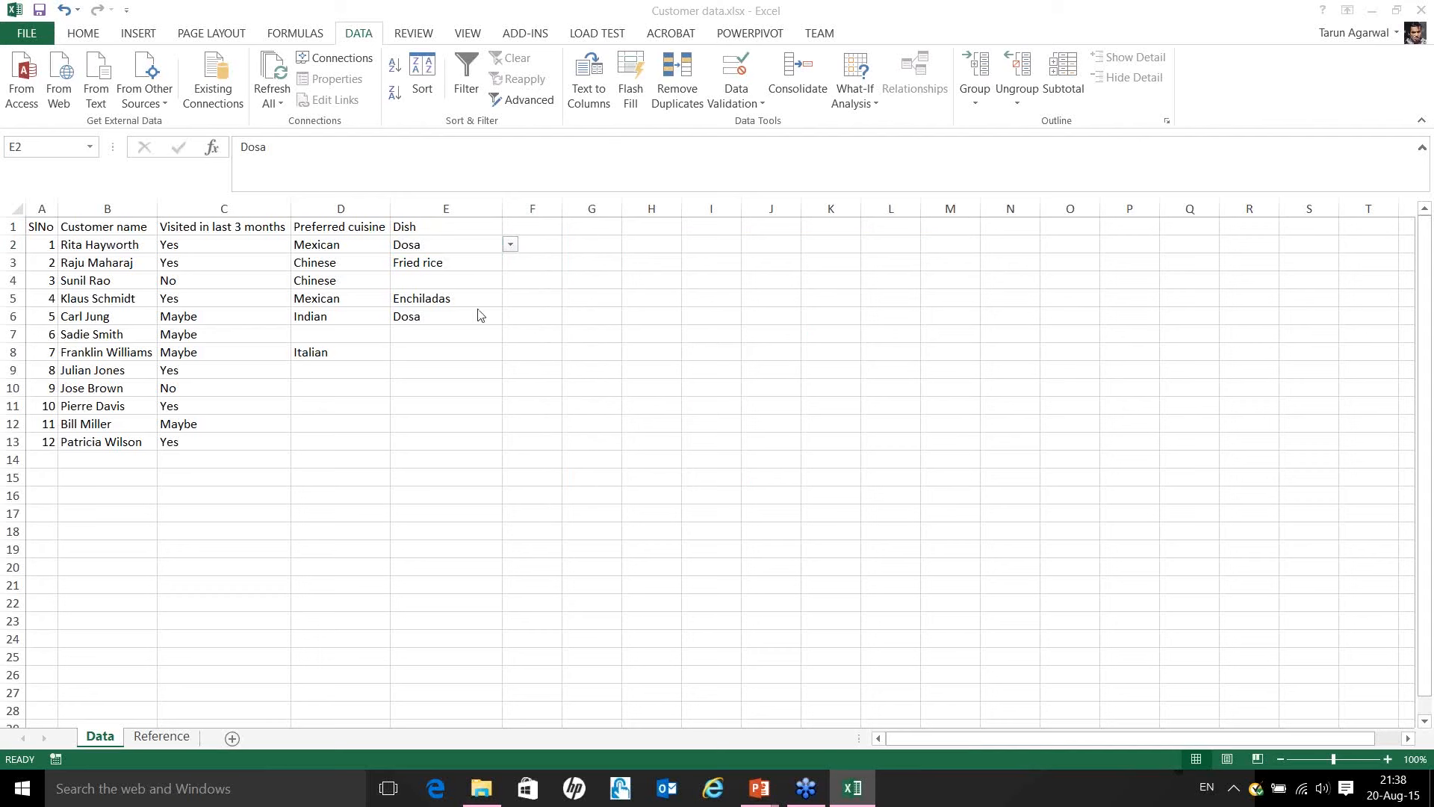
Apply =IF(D2=" ",INDIRECT(D2),INDIRECT("Junk")) as the list validation source of cell E2.
{"action": "left_click", "coordinate": [455, 240]}
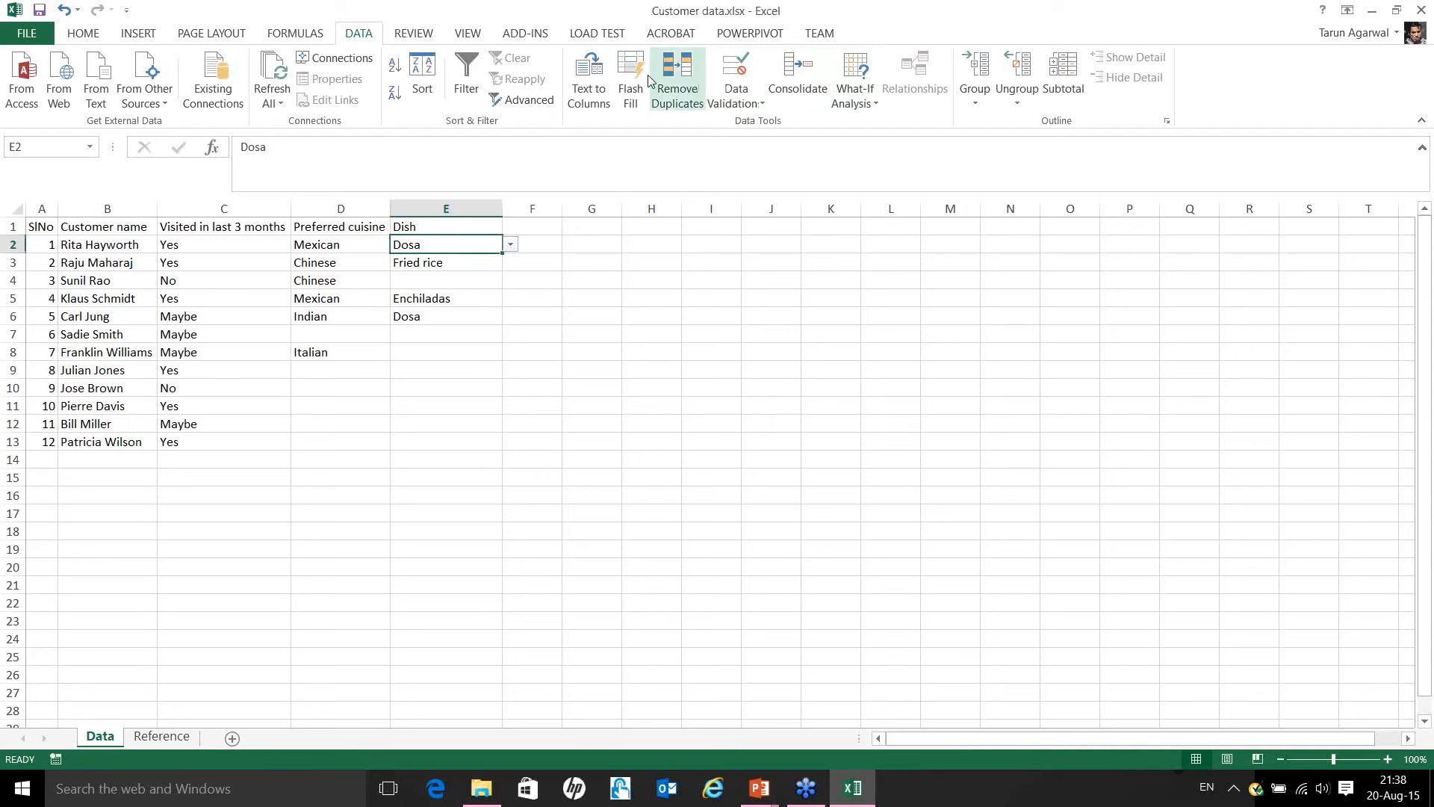
{"action": "left_click", "coordinate": [736, 69]}
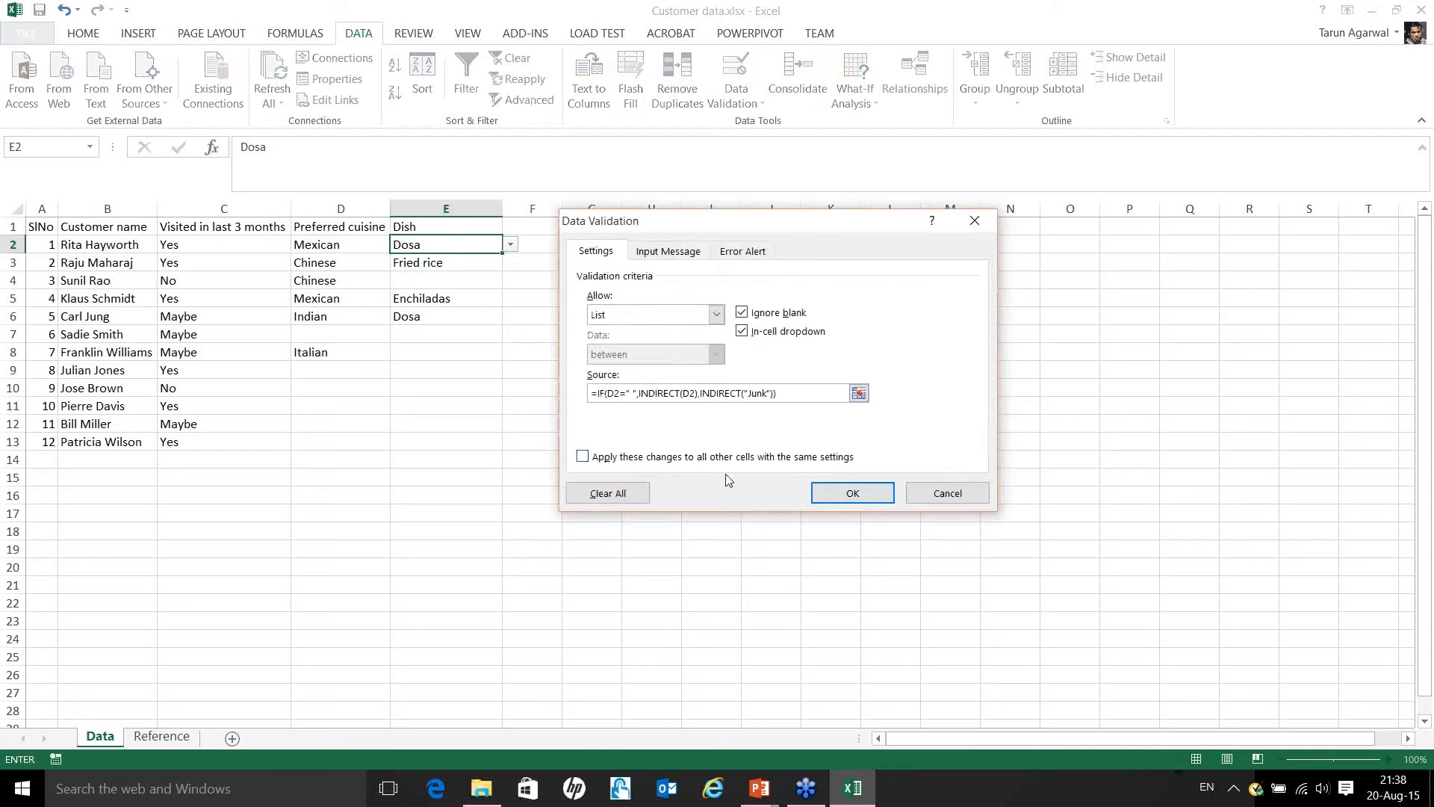
{"action": "left_click", "coordinate": [843, 493]}
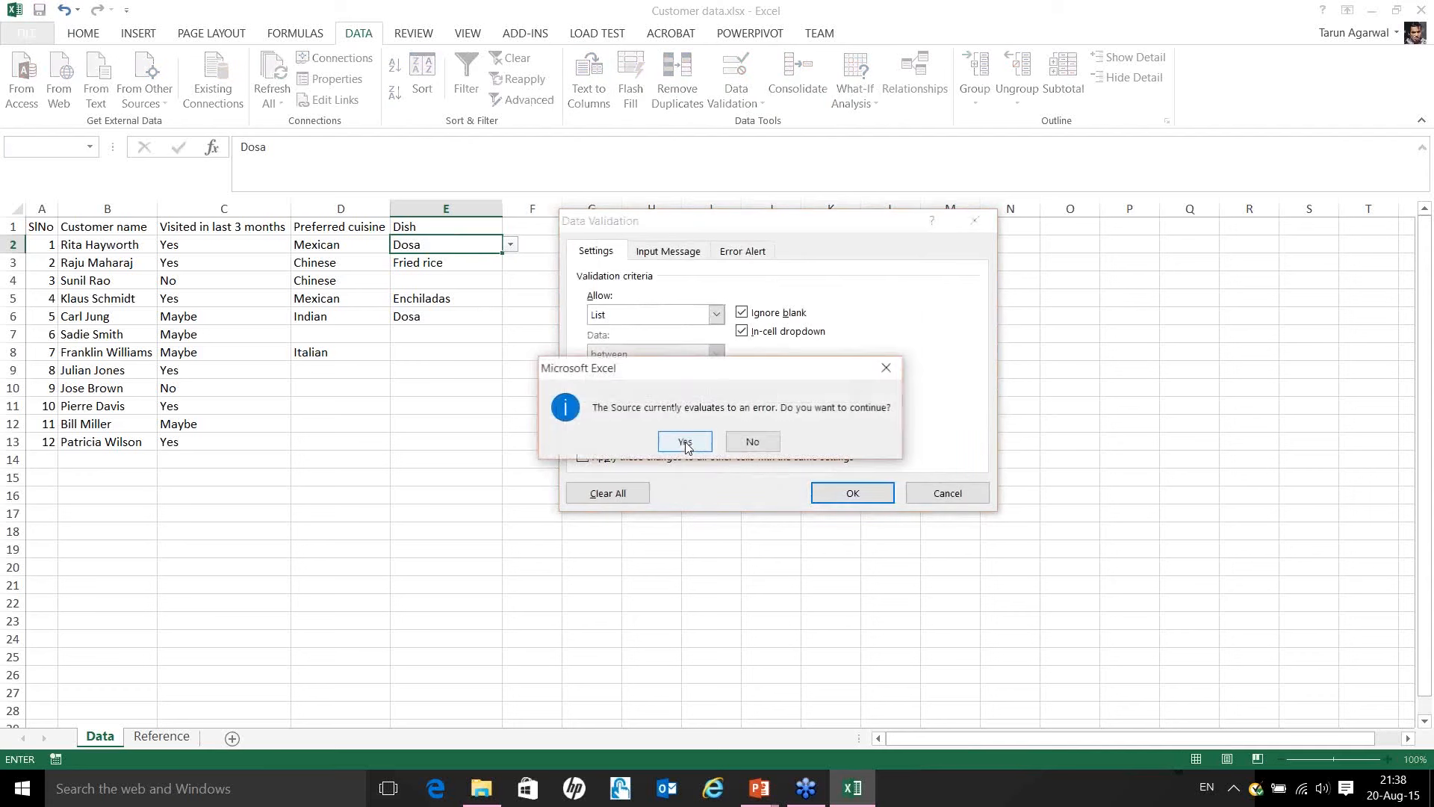
{"action": "left_click", "coordinate": [685, 443]}
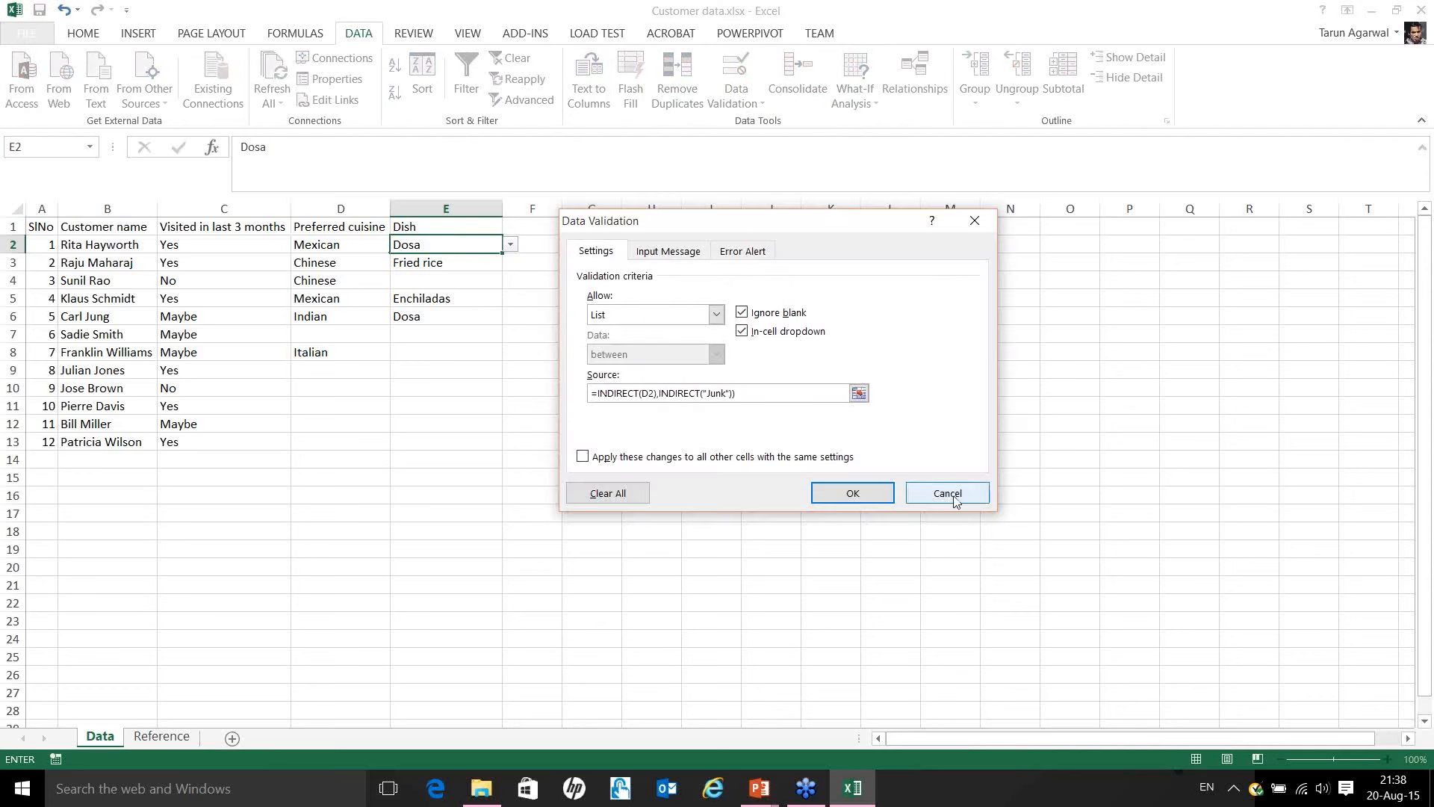
{"action": "left_click", "coordinate": [947, 494]}
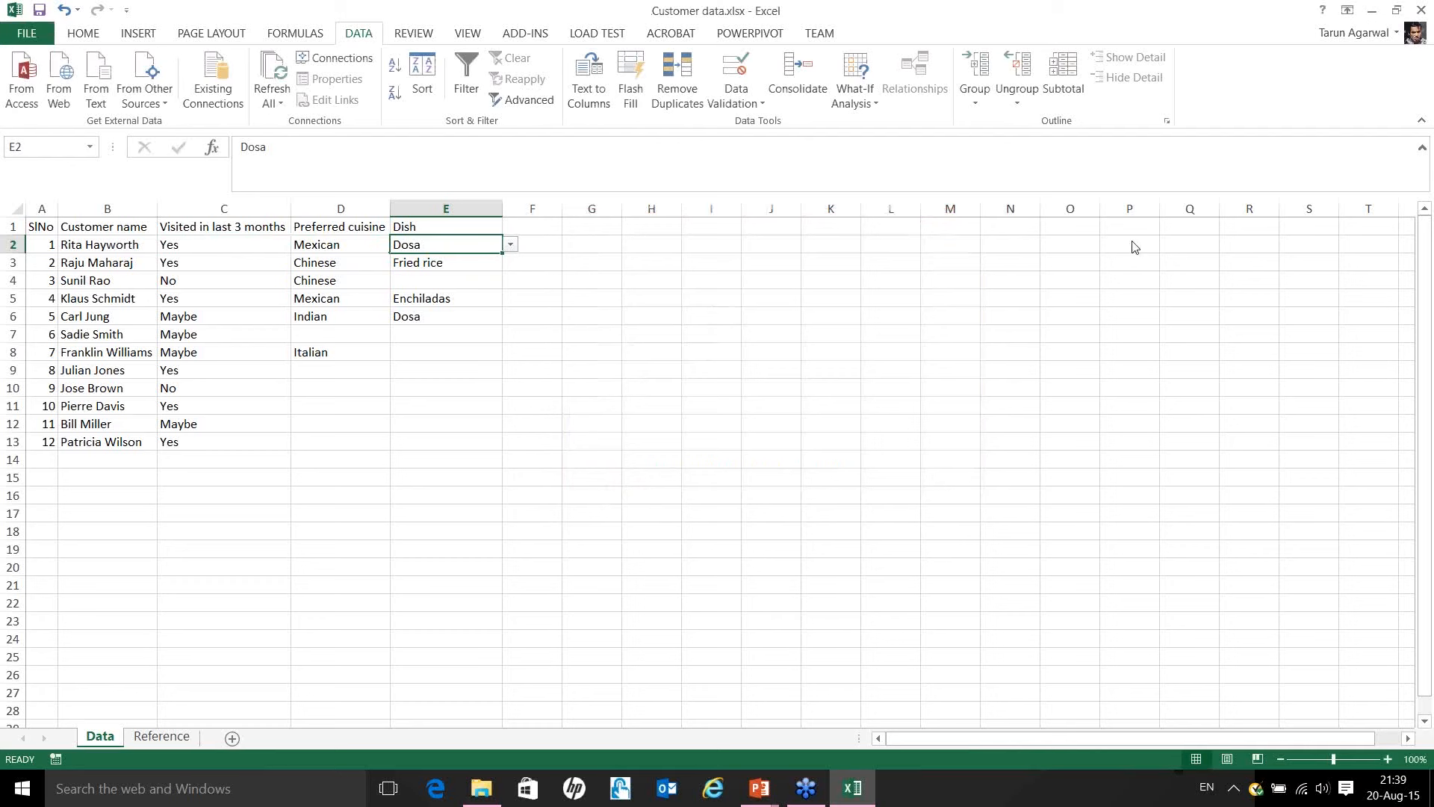
Review the PowerPoint slides on dependent drop-down lists and Managing User Alerts, and return to the Data sheet in Excel.
{"action": "left_click", "coordinate": [1169, 245]}
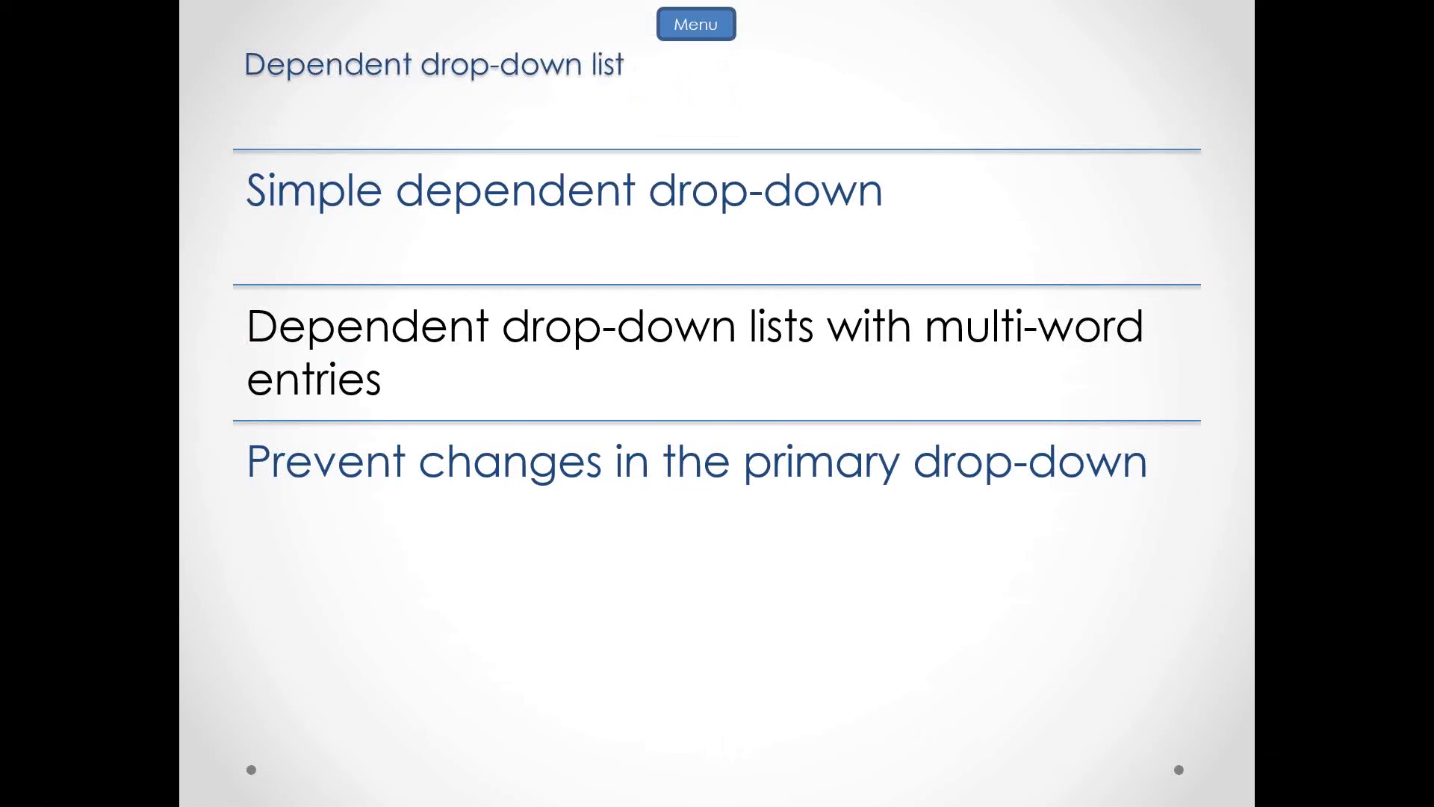
{"action": "left_click", "coordinate": [774, 570]}
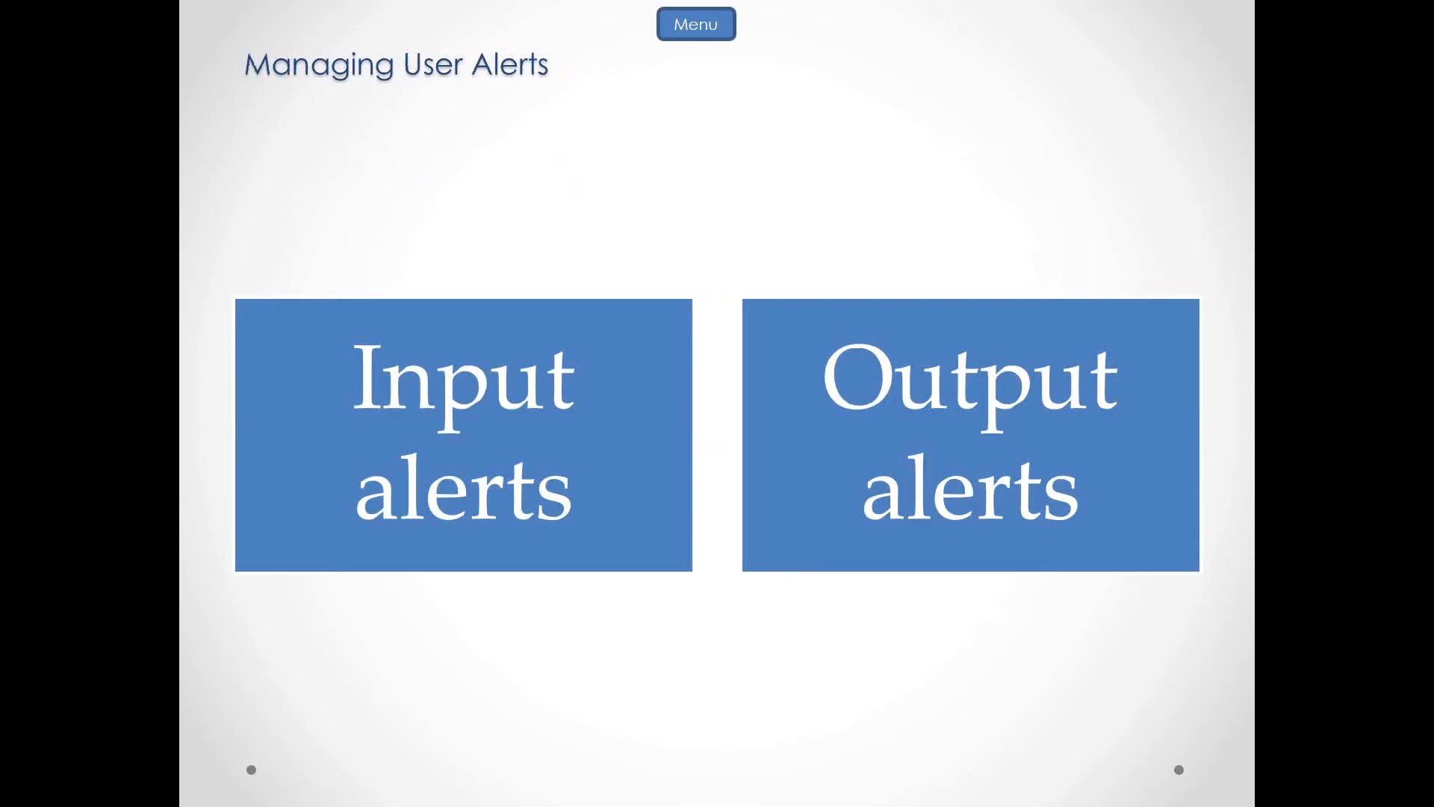
{"action": "key", "text": "alt+Tab"}
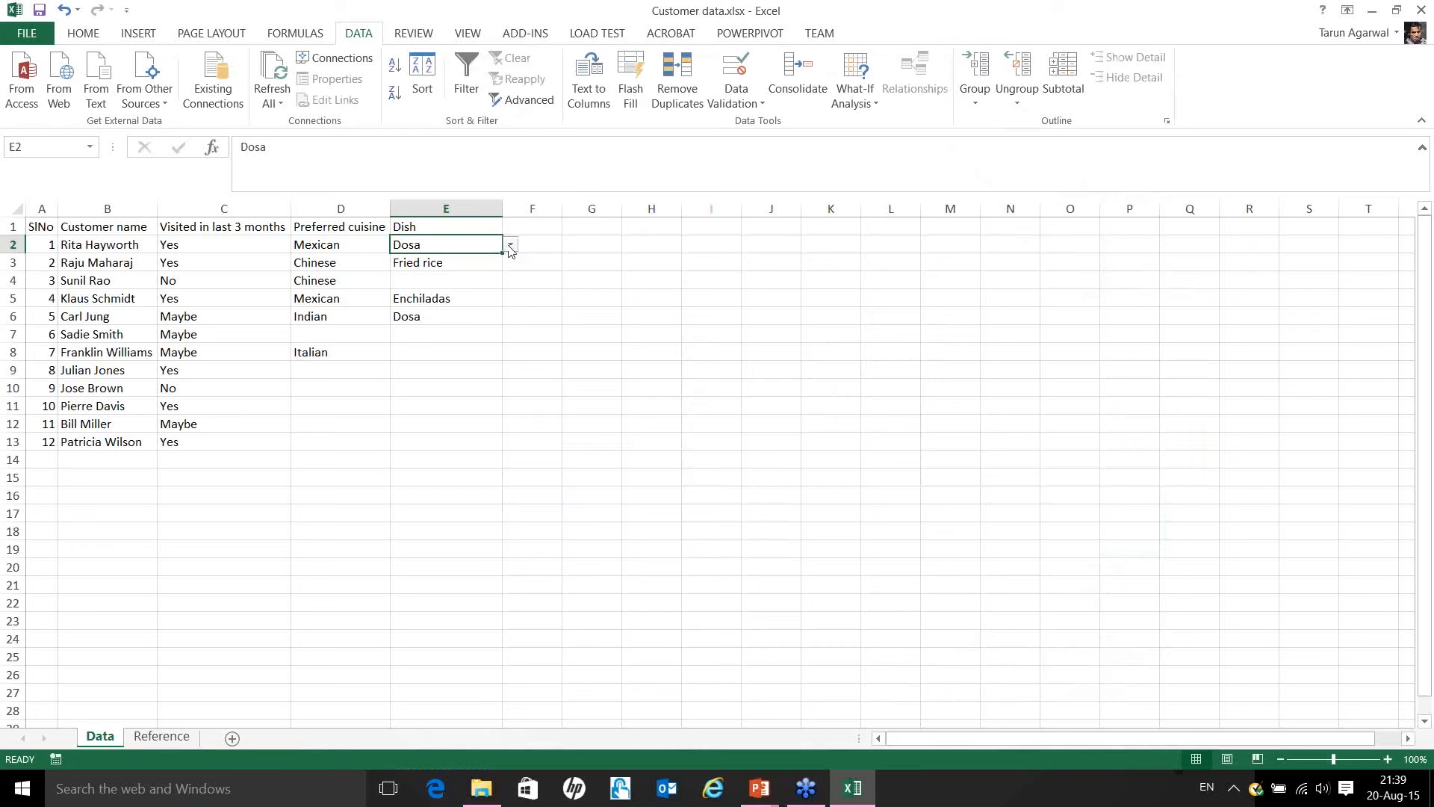
{"action": "left_click_drag", "start_coordinate": [446, 249], "coordinate": [447, 445]}
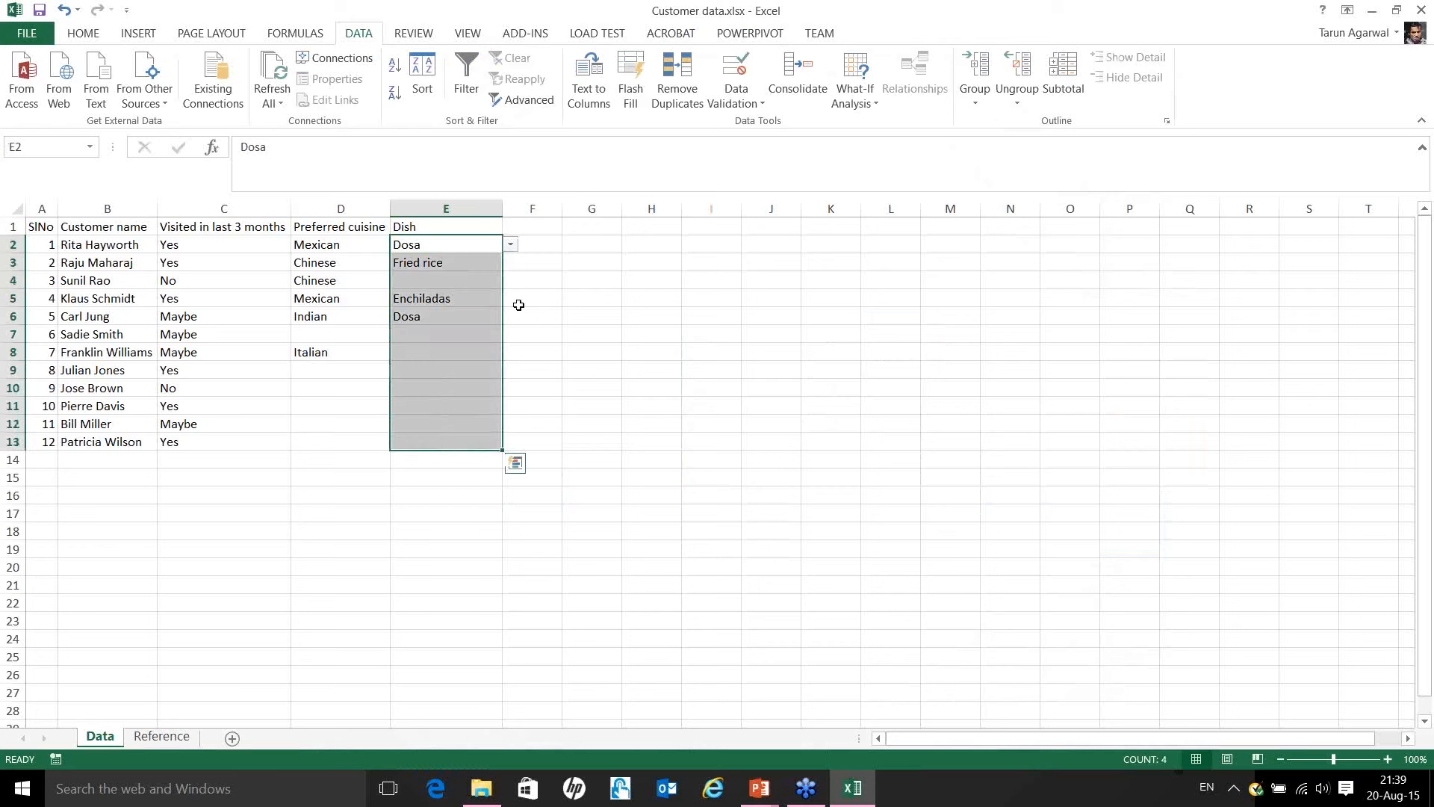
{"action": "left_click", "coordinate": [746, 67]}
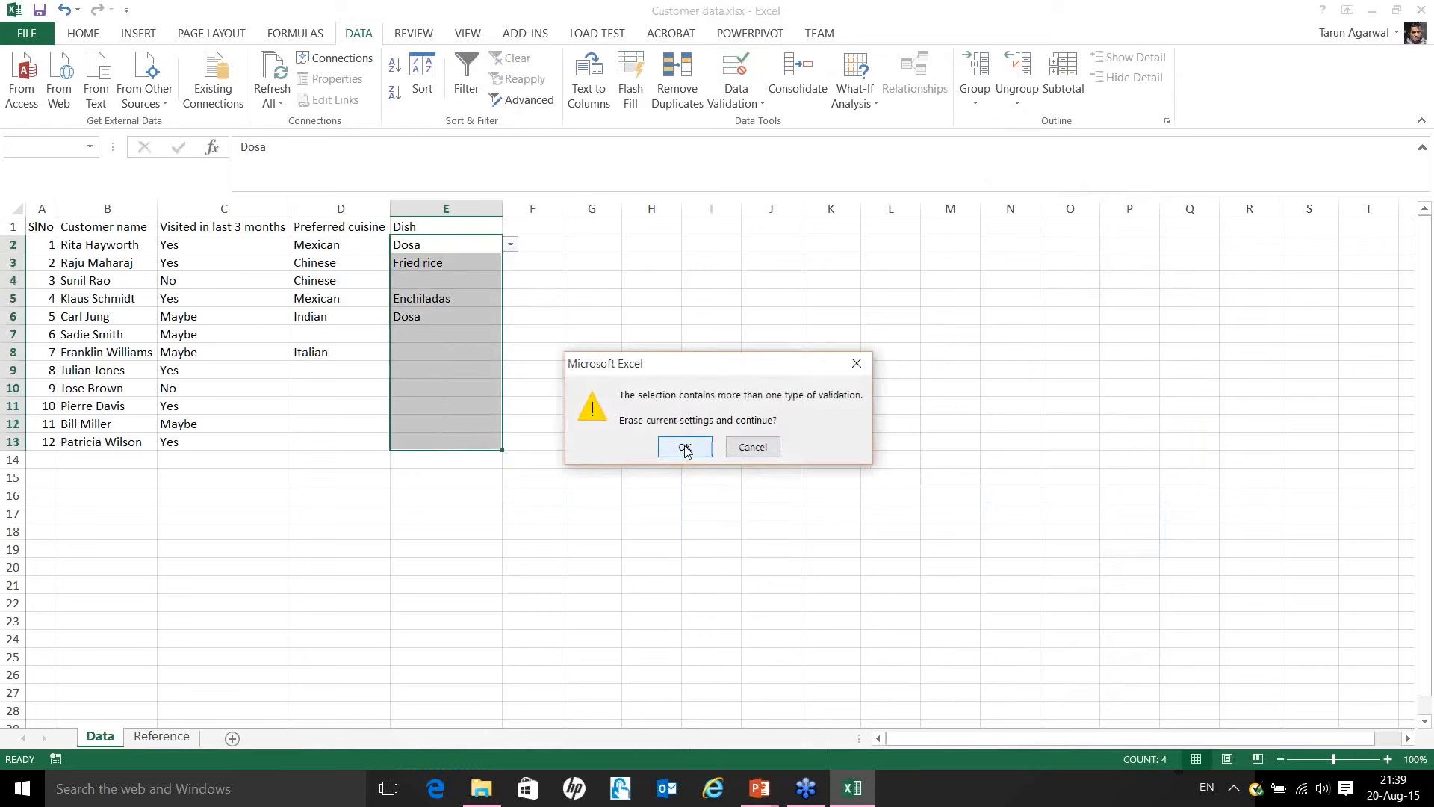
{"action": "left_click", "coordinate": [684, 447]}
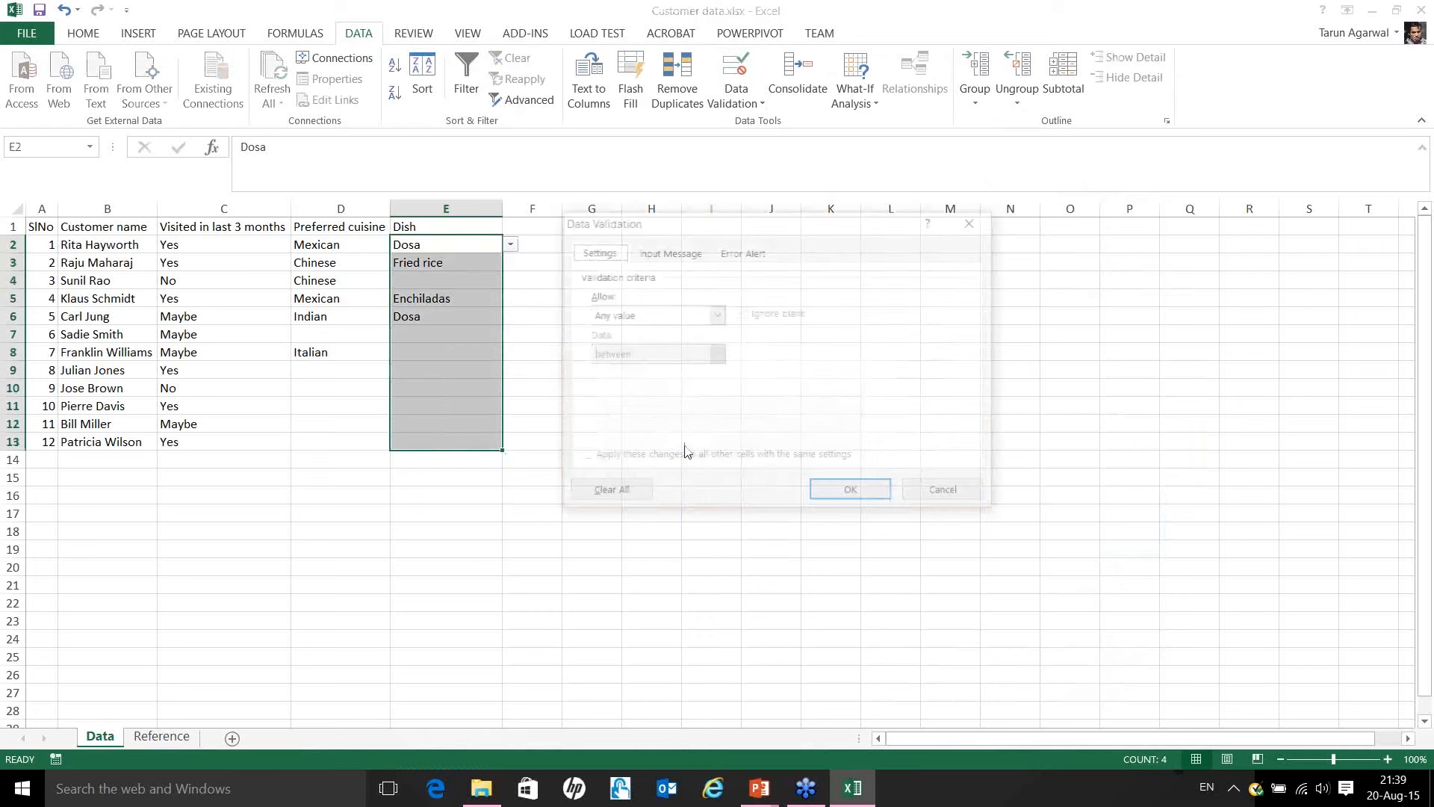
{"action": "left_click", "coordinate": [654, 316]}
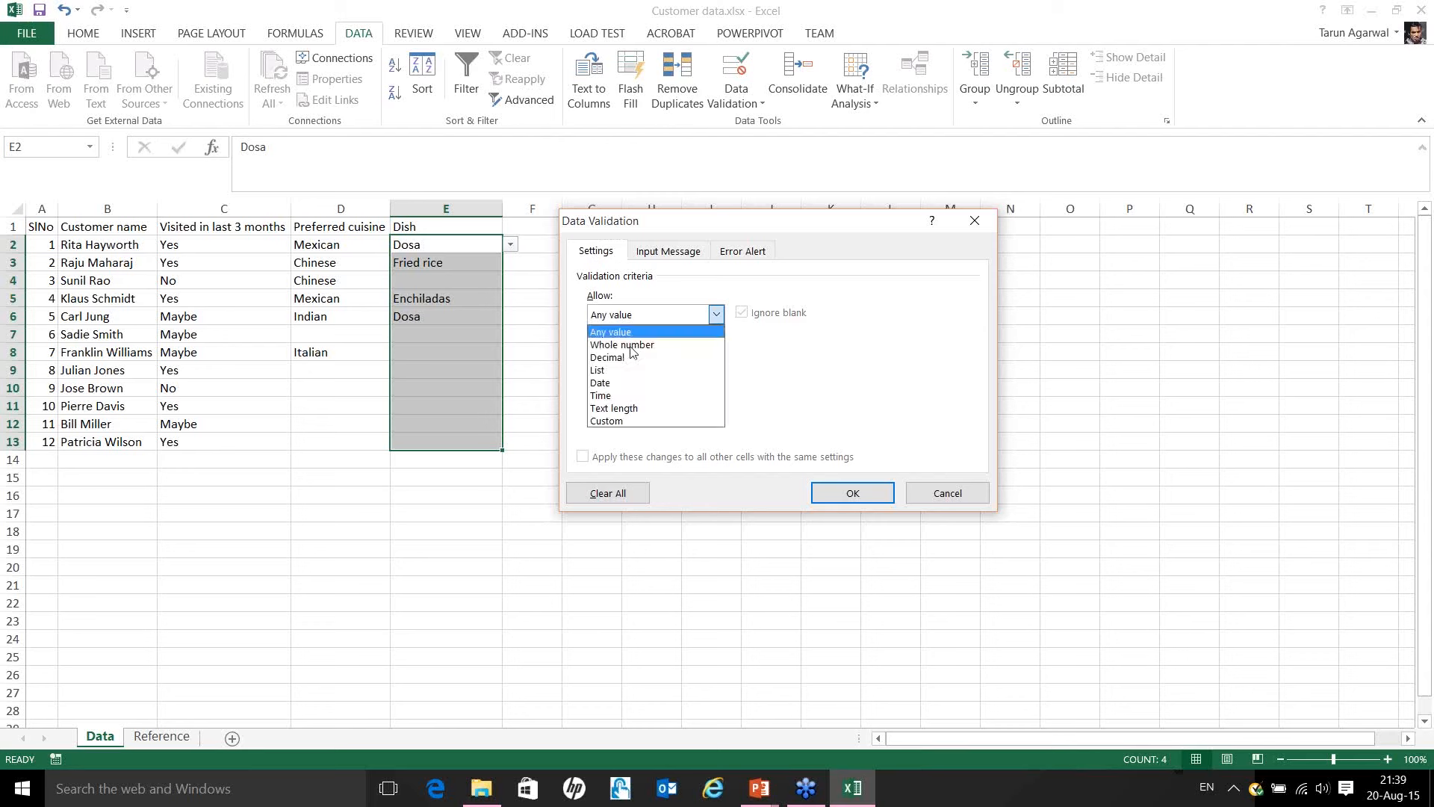
Overwrite the preferred cuisine in cell D2 with the unlisted entry Mexicana.
{"action": "left_click", "coordinate": [352, 246]}
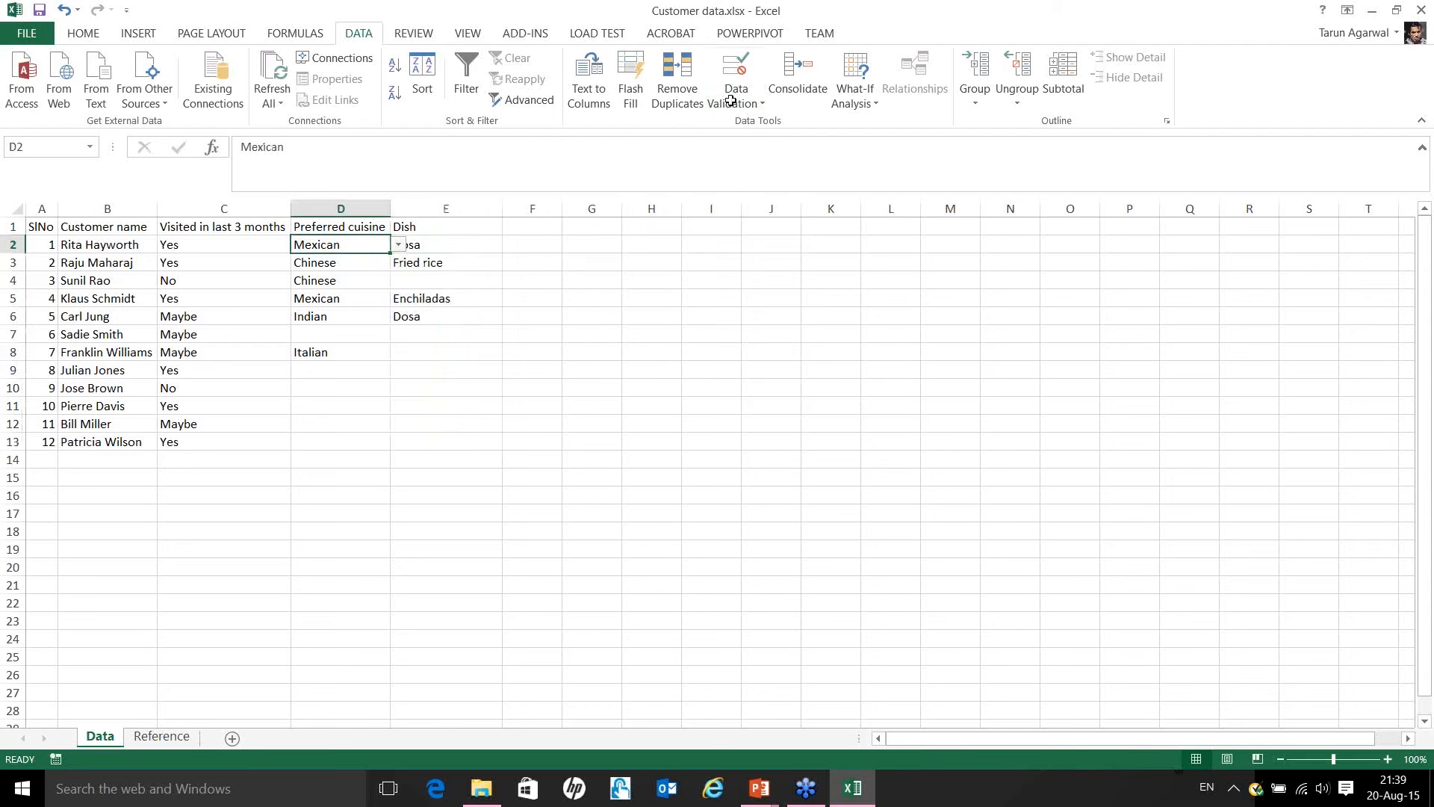
{"action": "type", "text": "Mex"}
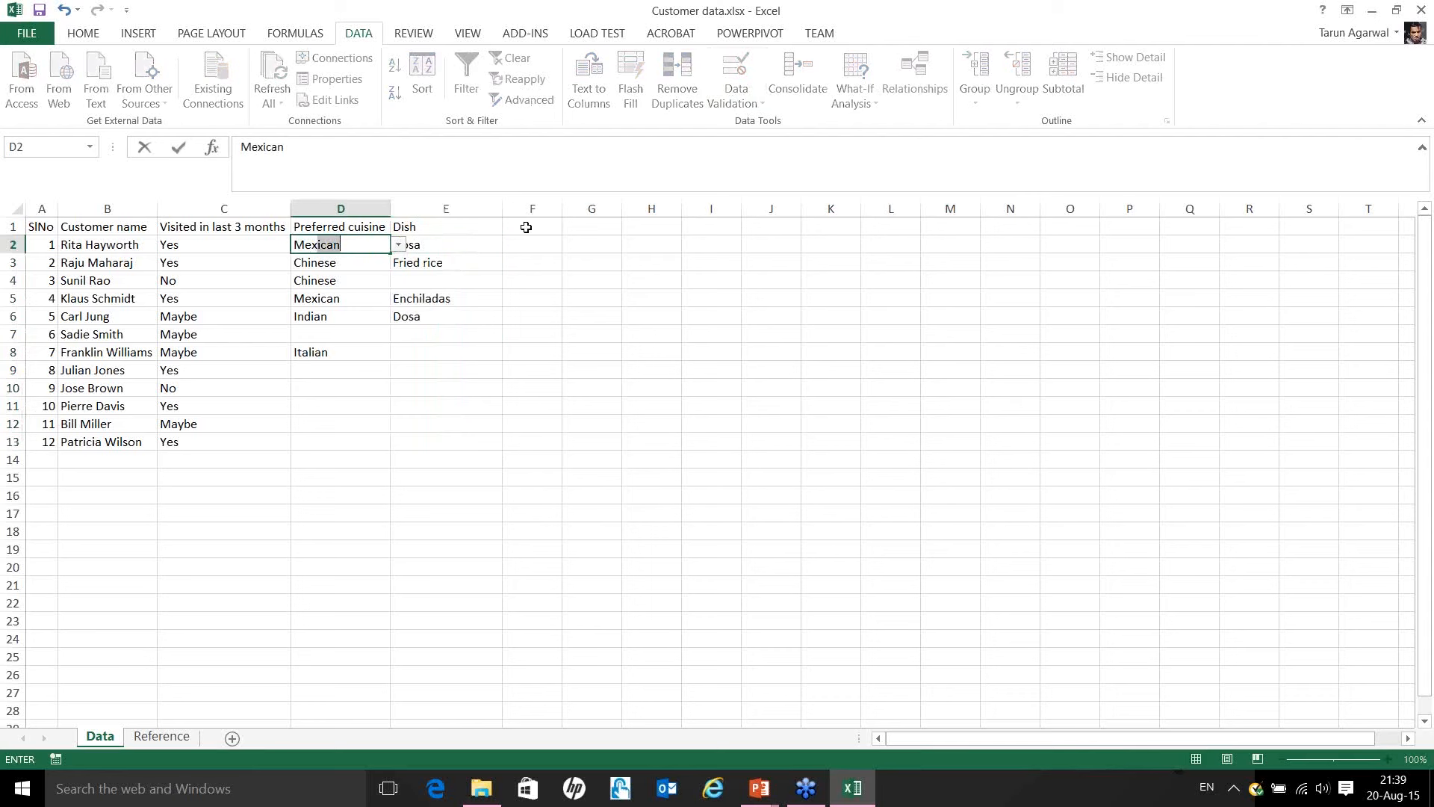
{"action": "type", "text": "ican"}
{"action": "type", "text": "a"}
{"action": "key", "text": "Return"}
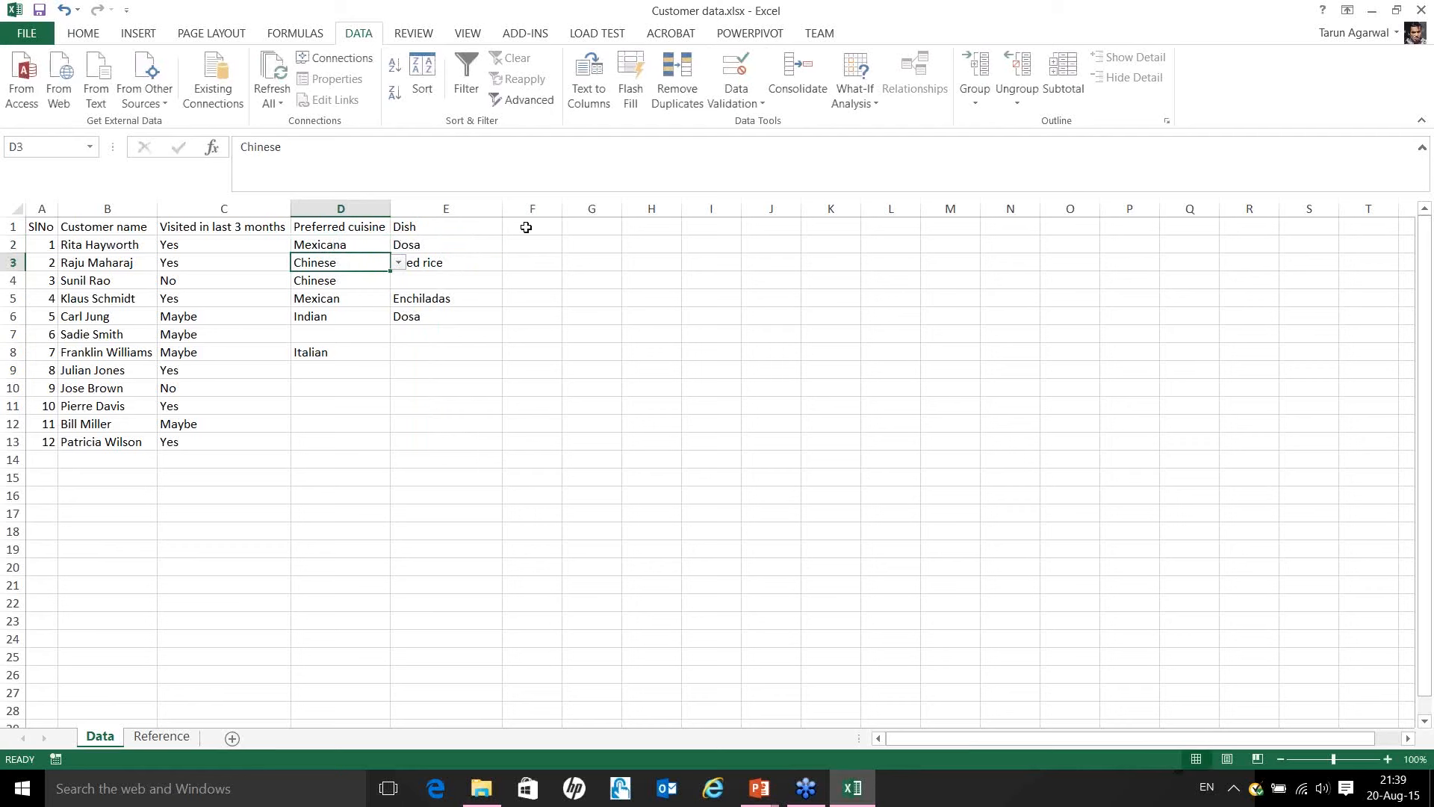
Choose Mexican from the drop-down list of cell D2.
{"action": "key", "text": "Up"}
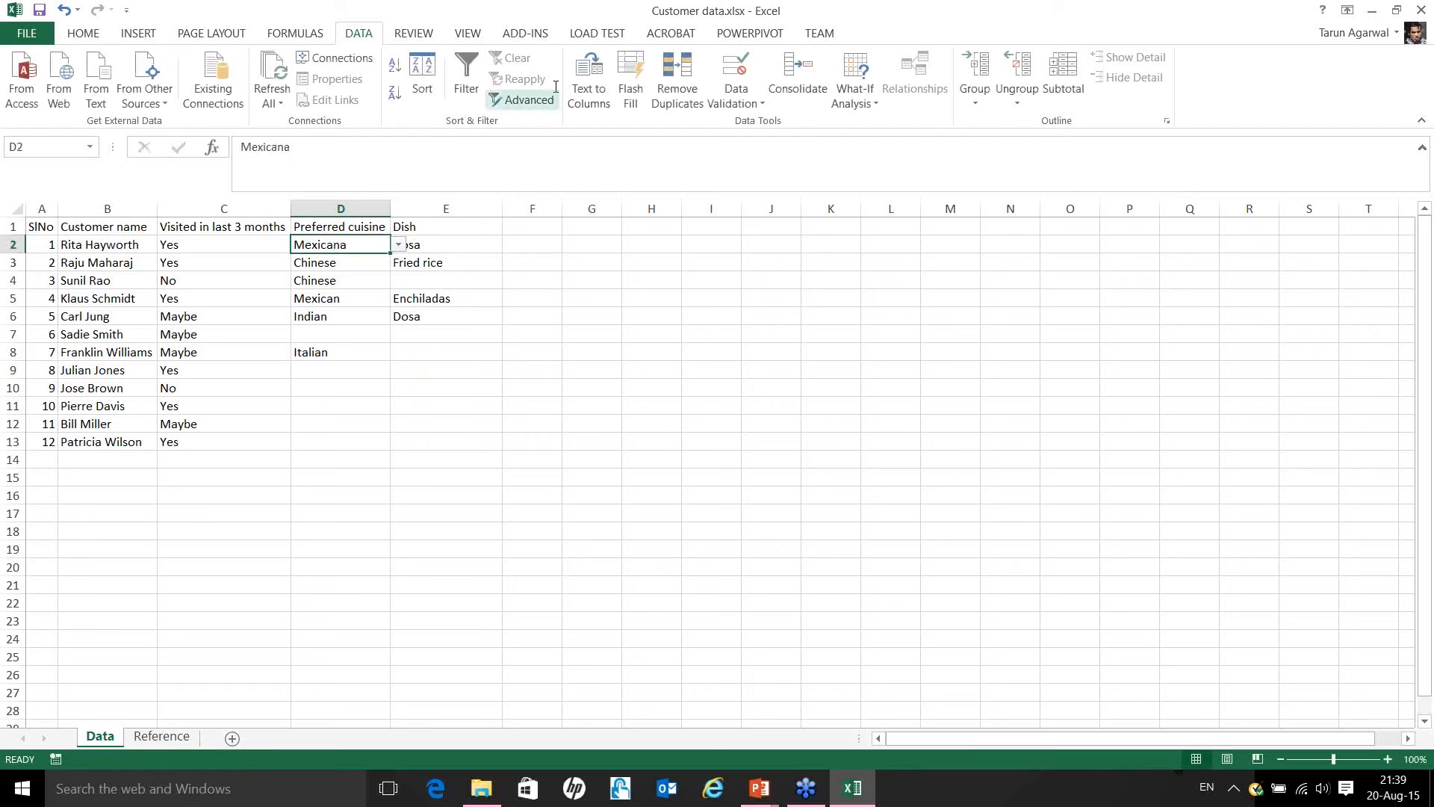
{"action": "left_click", "coordinate": [399, 245]}
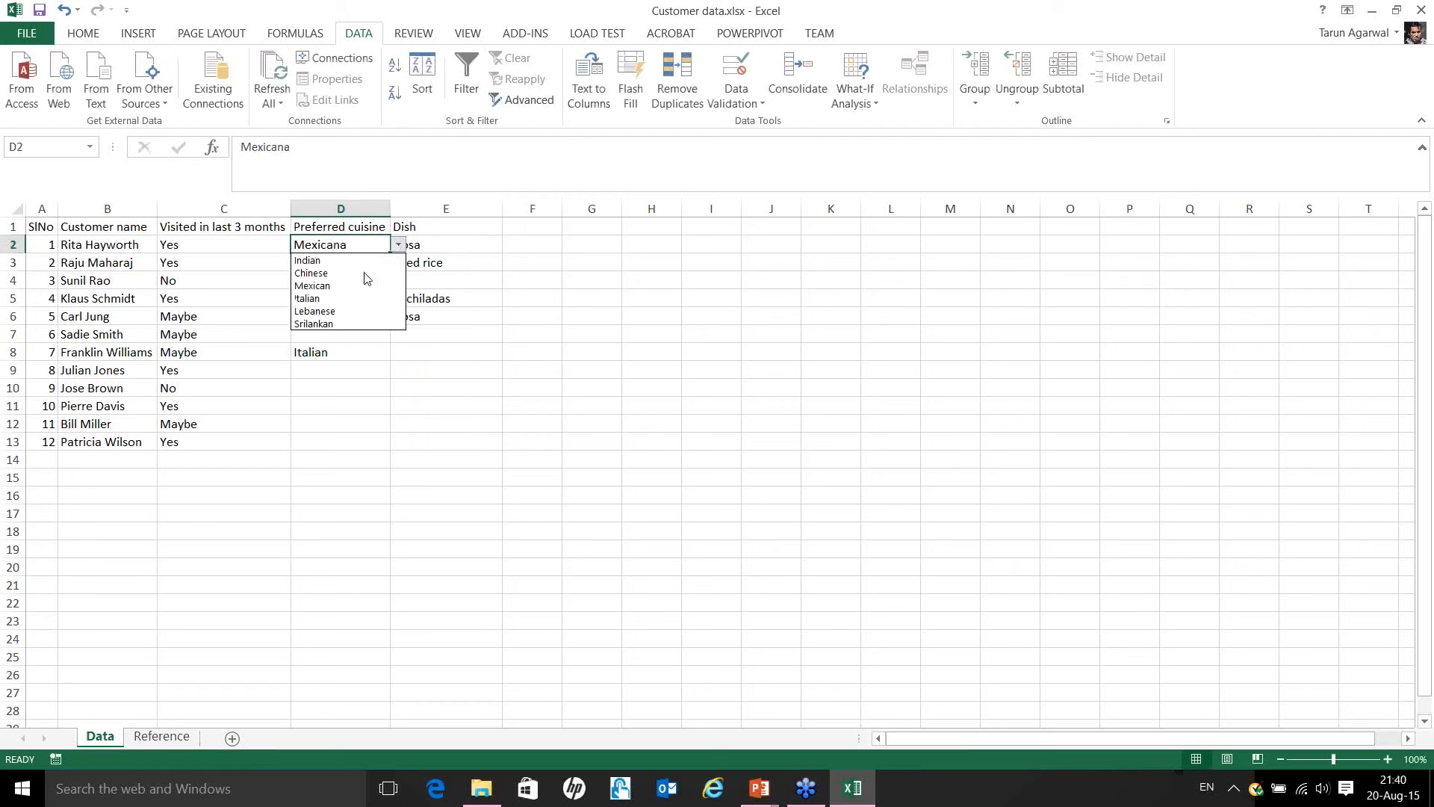
{"action": "left_click", "coordinate": [336, 285]}
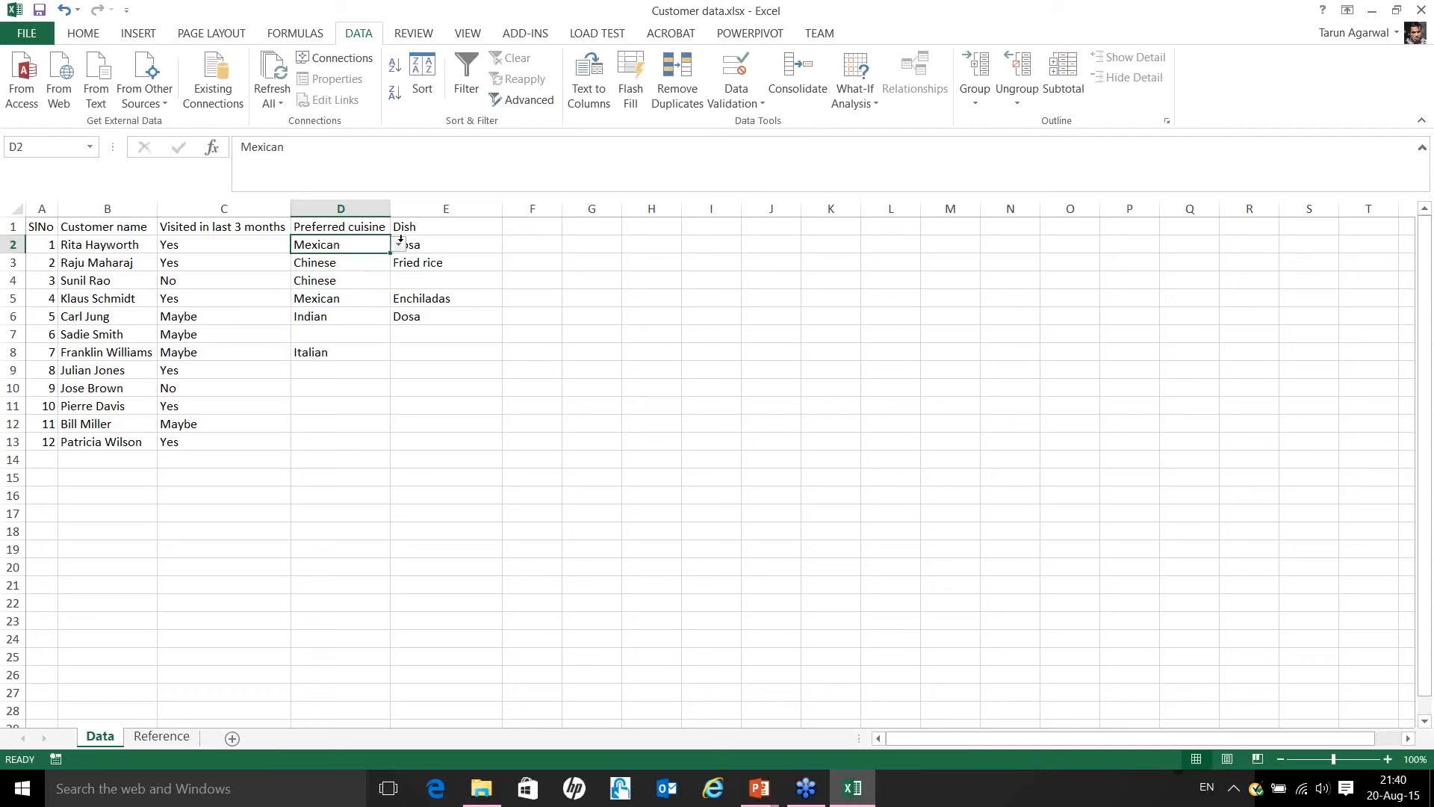
Add a validation input message to cell D2 titled Unique with the text "Please select any one cuisine.".
{"action": "left_click", "coordinate": [746, 65]}
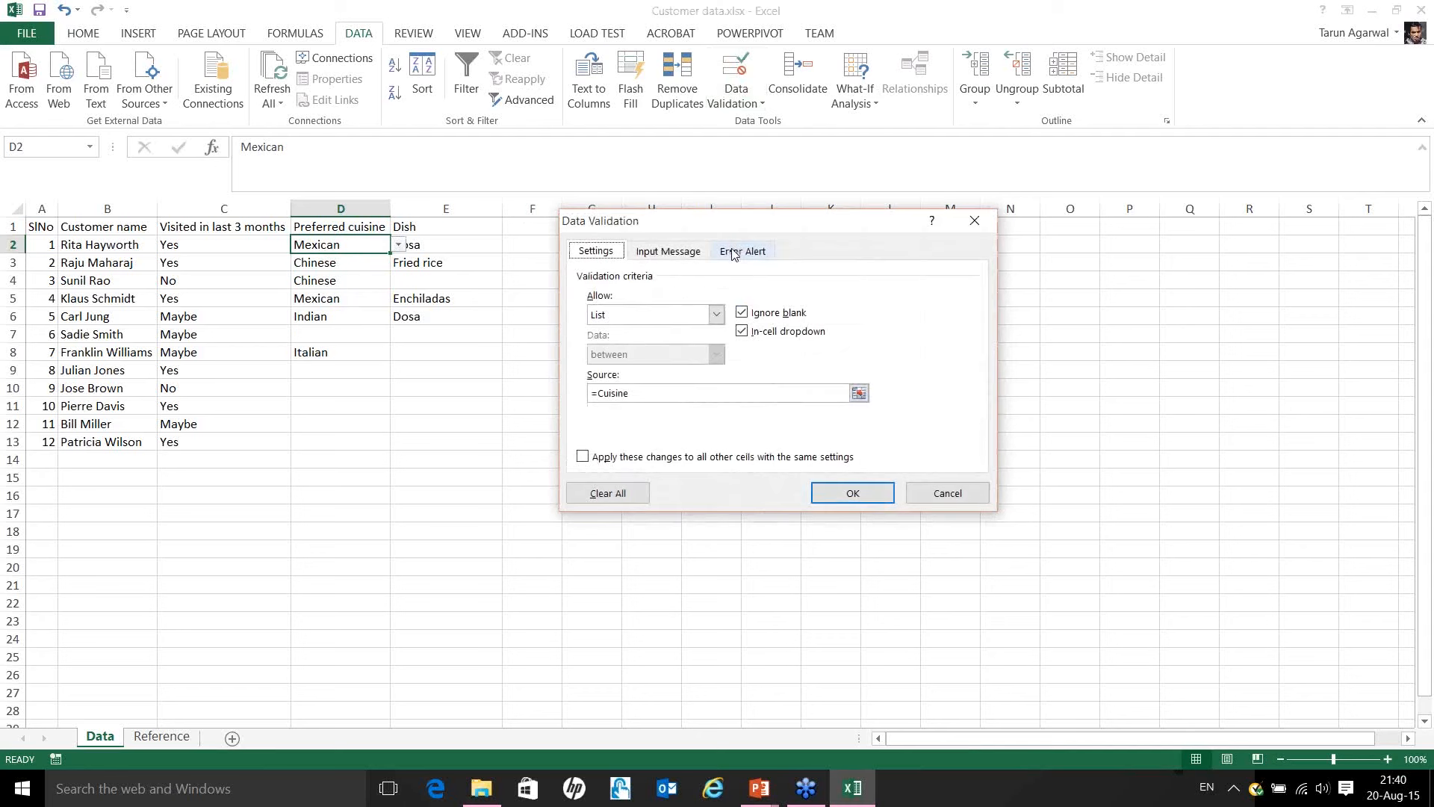
{"action": "left_click", "coordinate": [686, 256]}
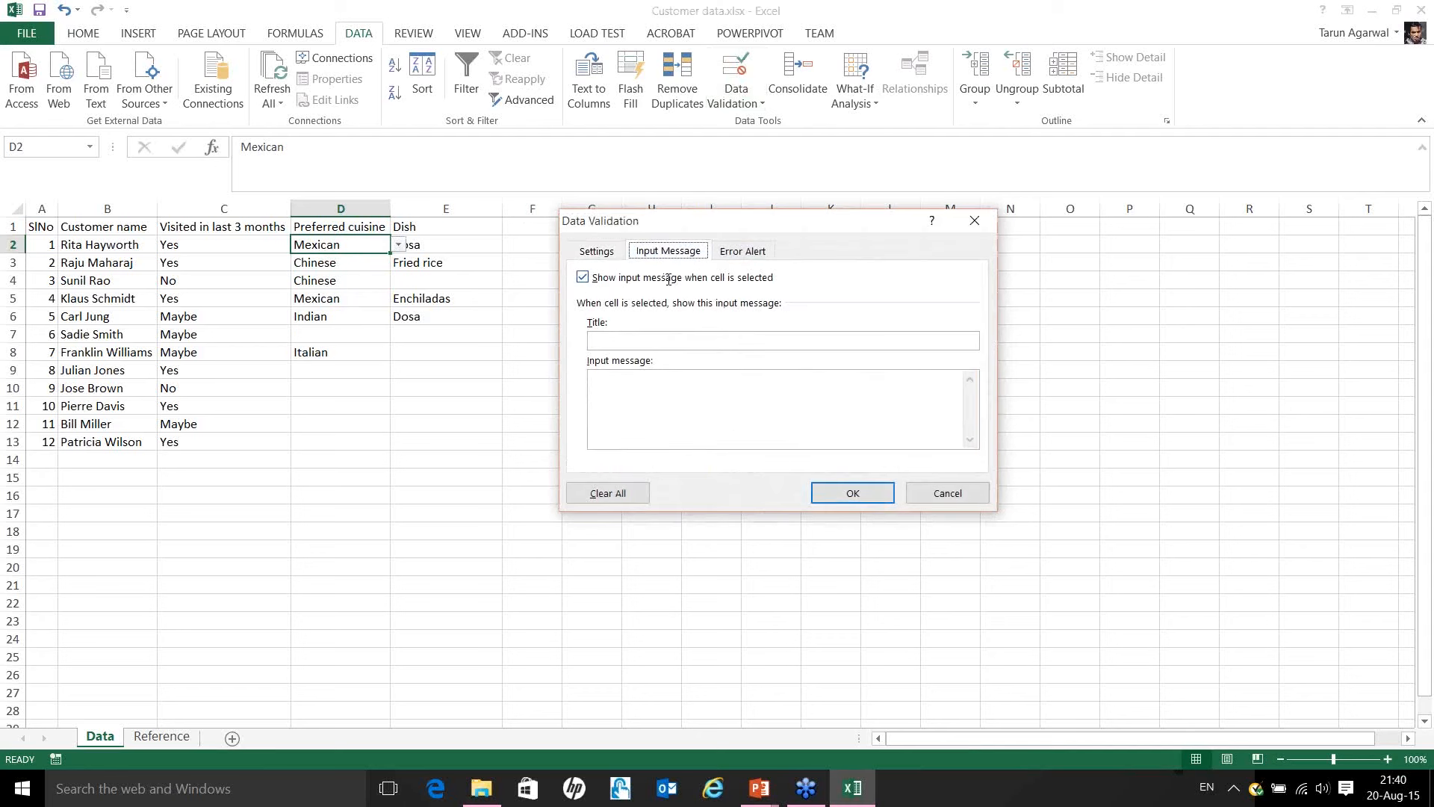
{"action": "left_click", "coordinate": [613, 339]}
{"action": "type", "text": "Unique"}
{"action": "type", "text": "ase:selec"}
{"action": "type", "text": "t any on"}
{"action": "type", "text": "e cuisine."}
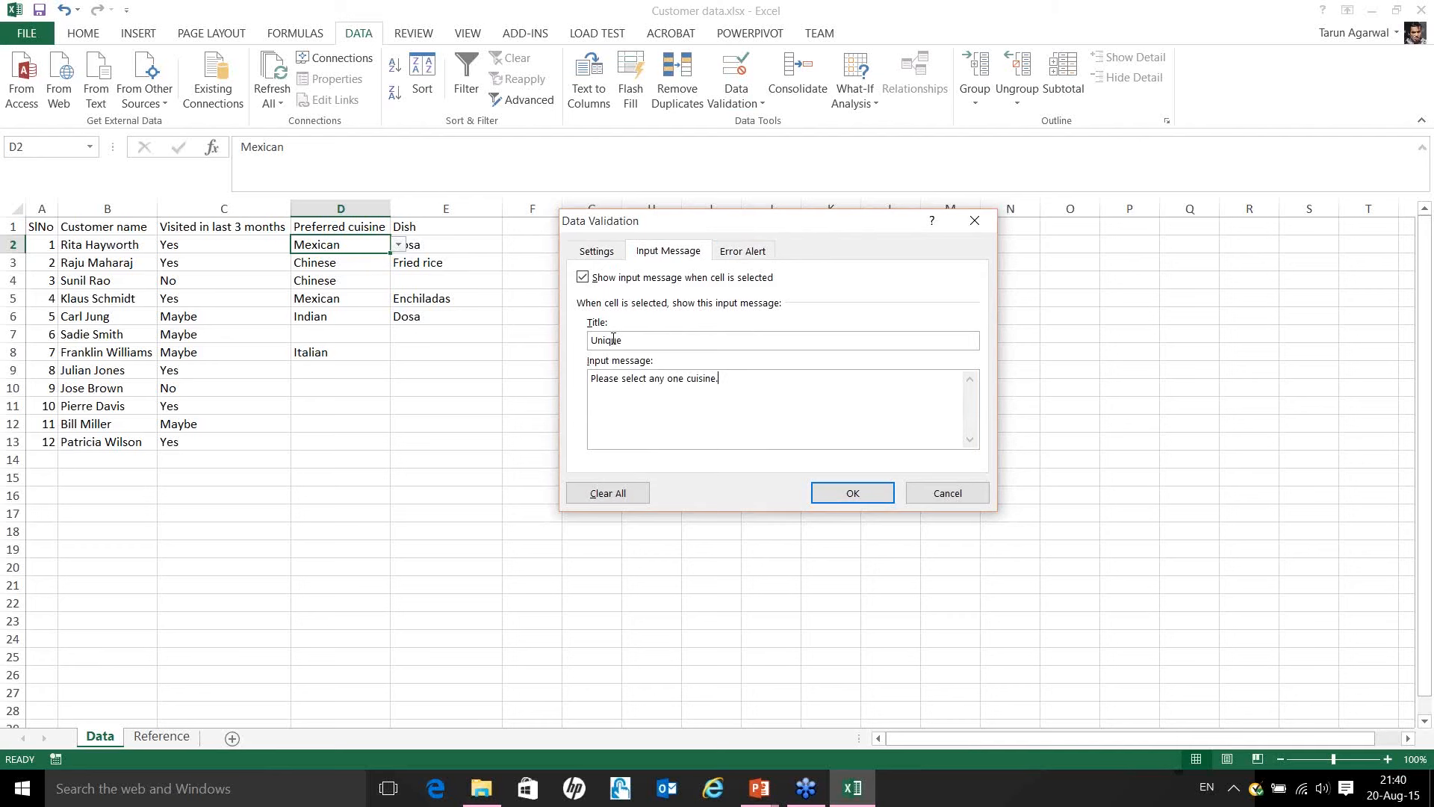
{"action": "left_click", "coordinate": [863, 494]}
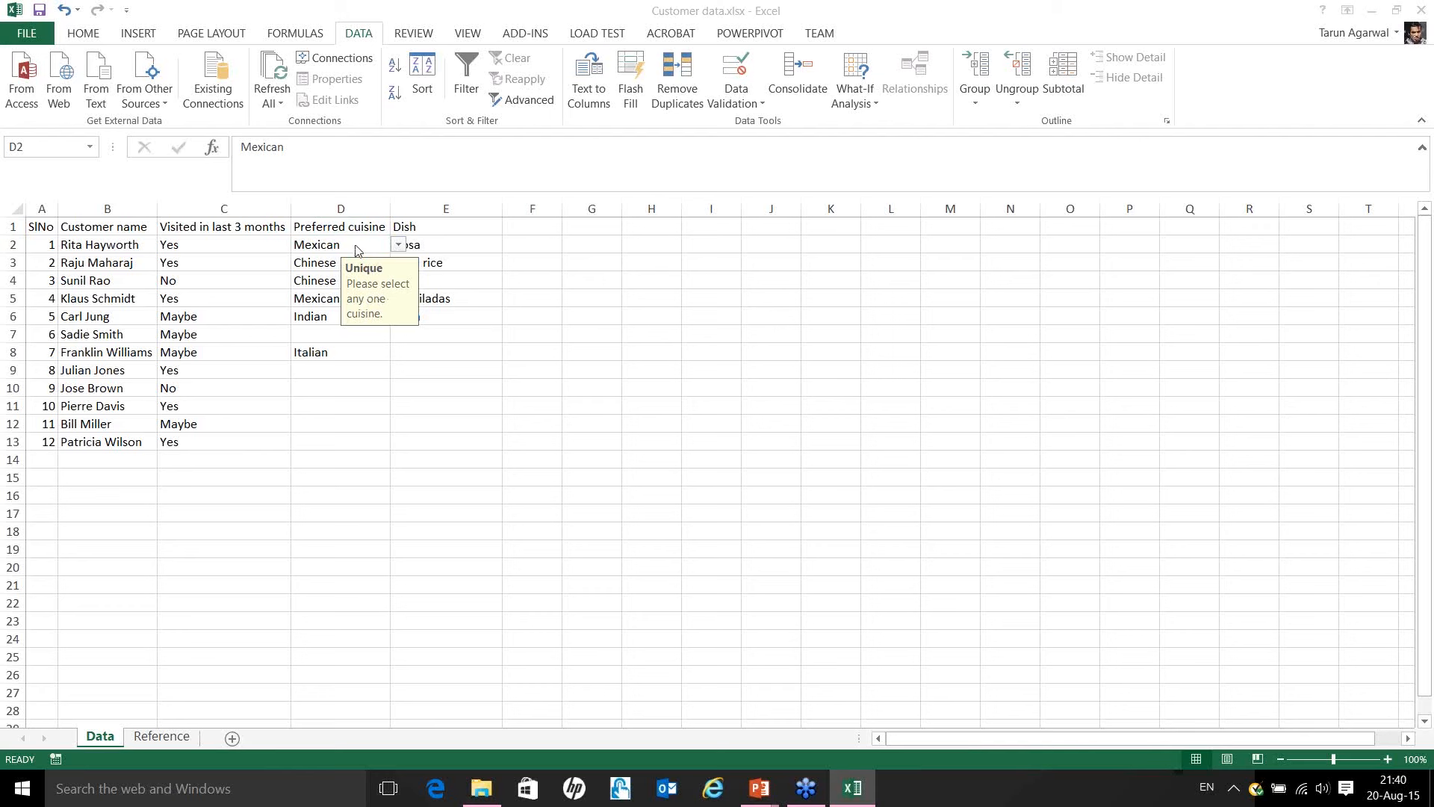
Try to fill cell D2 down through D13 to copy its input message, and undo the fill.
{"action": "left_click", "coordinate": [404, 251]}
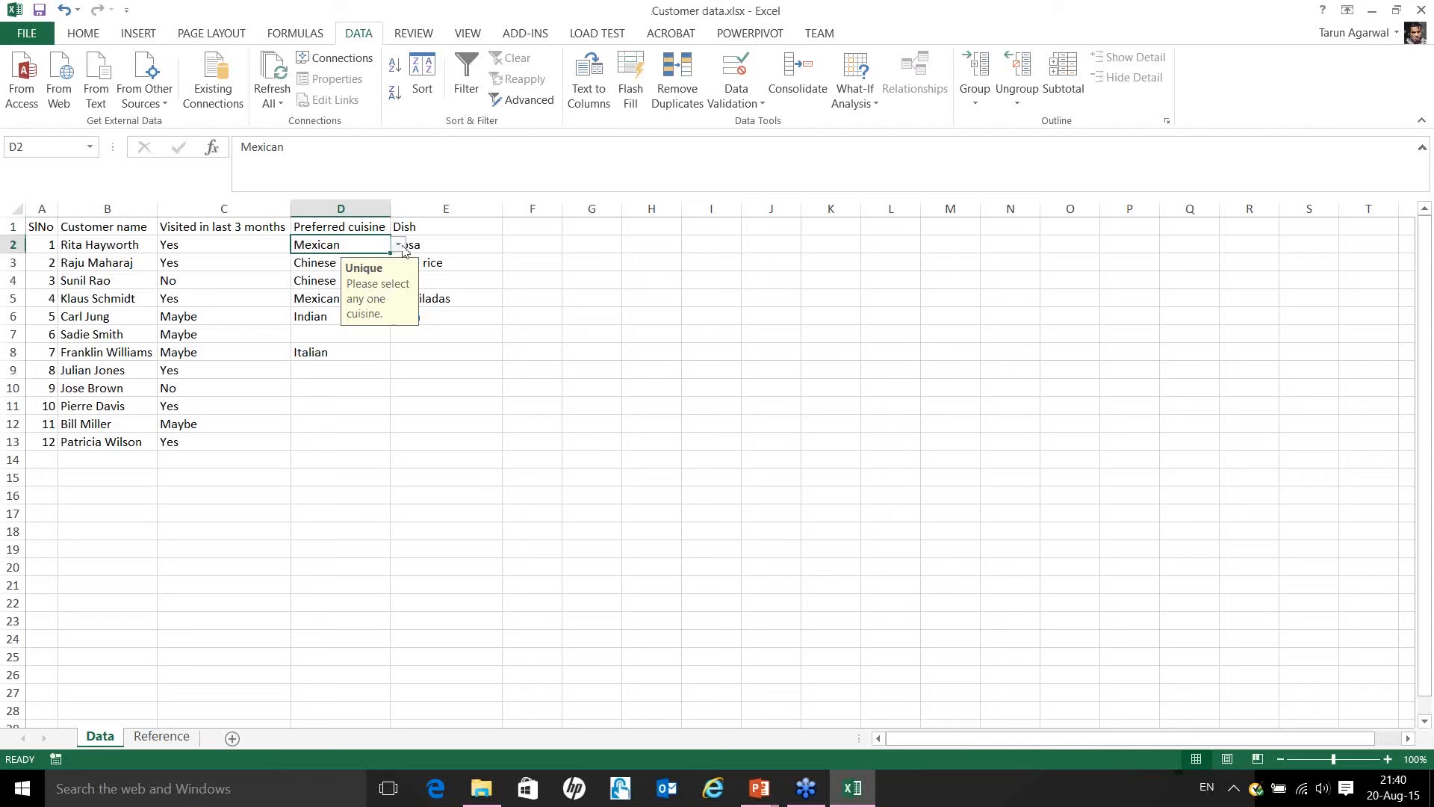
{"action": "left_click", "coordinate": [331, 271]}
{"action": "left_click", "coordinate": [364, 247]}
{"action": "left_click_drag", "start_coordinate": [390, 253], "coordinate": [362, 454]}
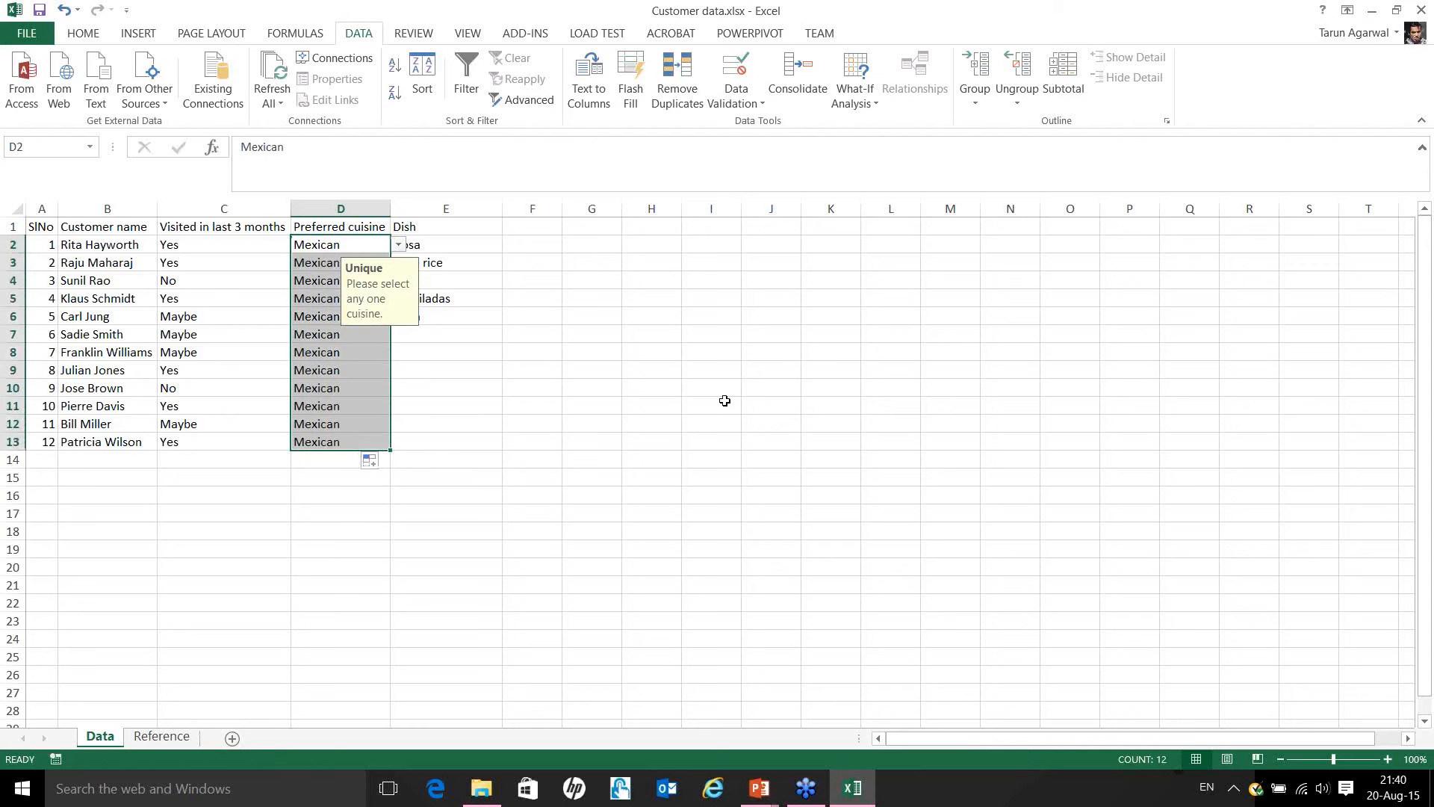
{"action": "key", "text": "ctrl+z"}
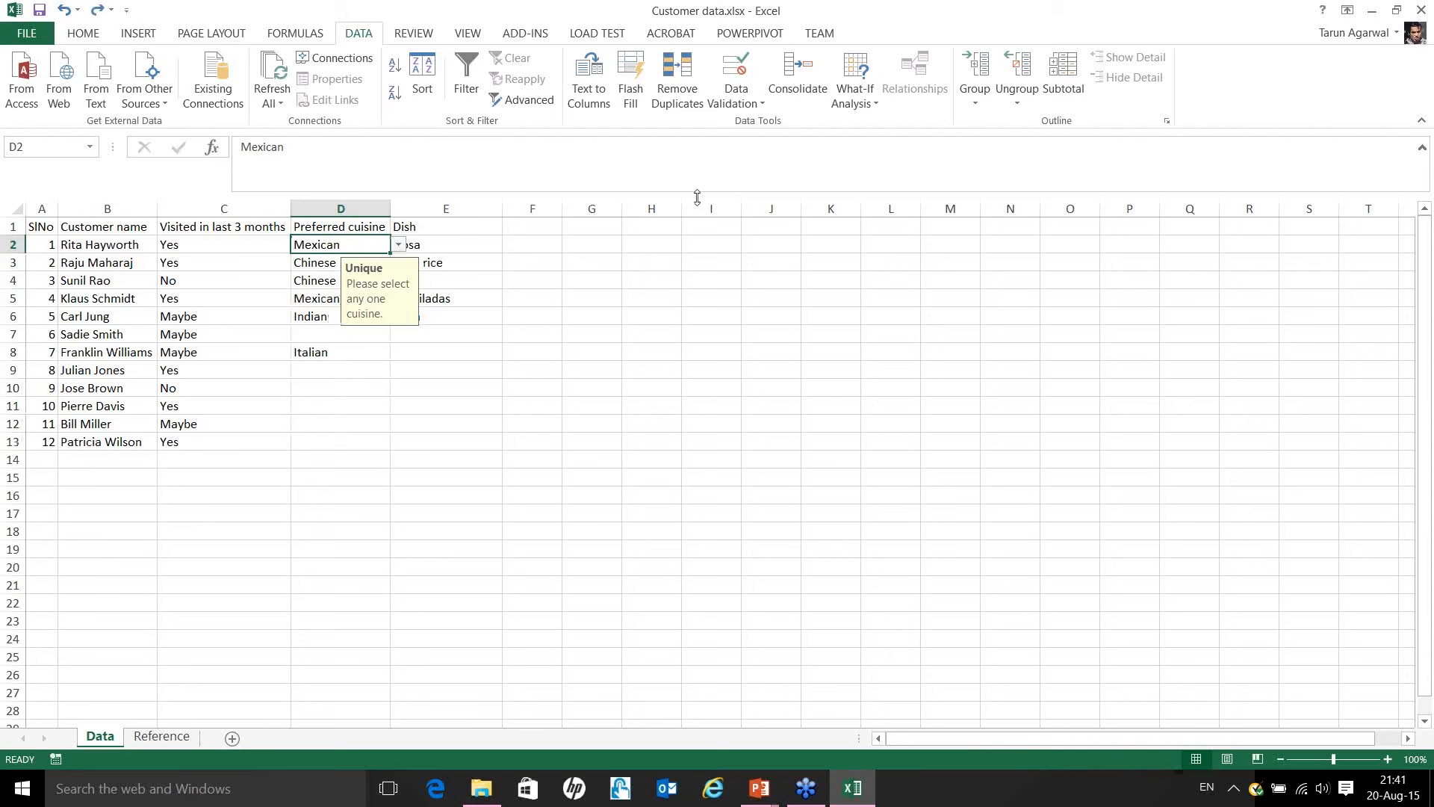
{"action": "key", "text": "shift+Down"}
{"action": "key", "text": "shift+Down"}
{"action": "key", "text": "shift+Down"}
{"action": "key", "text": "shift+Down"}
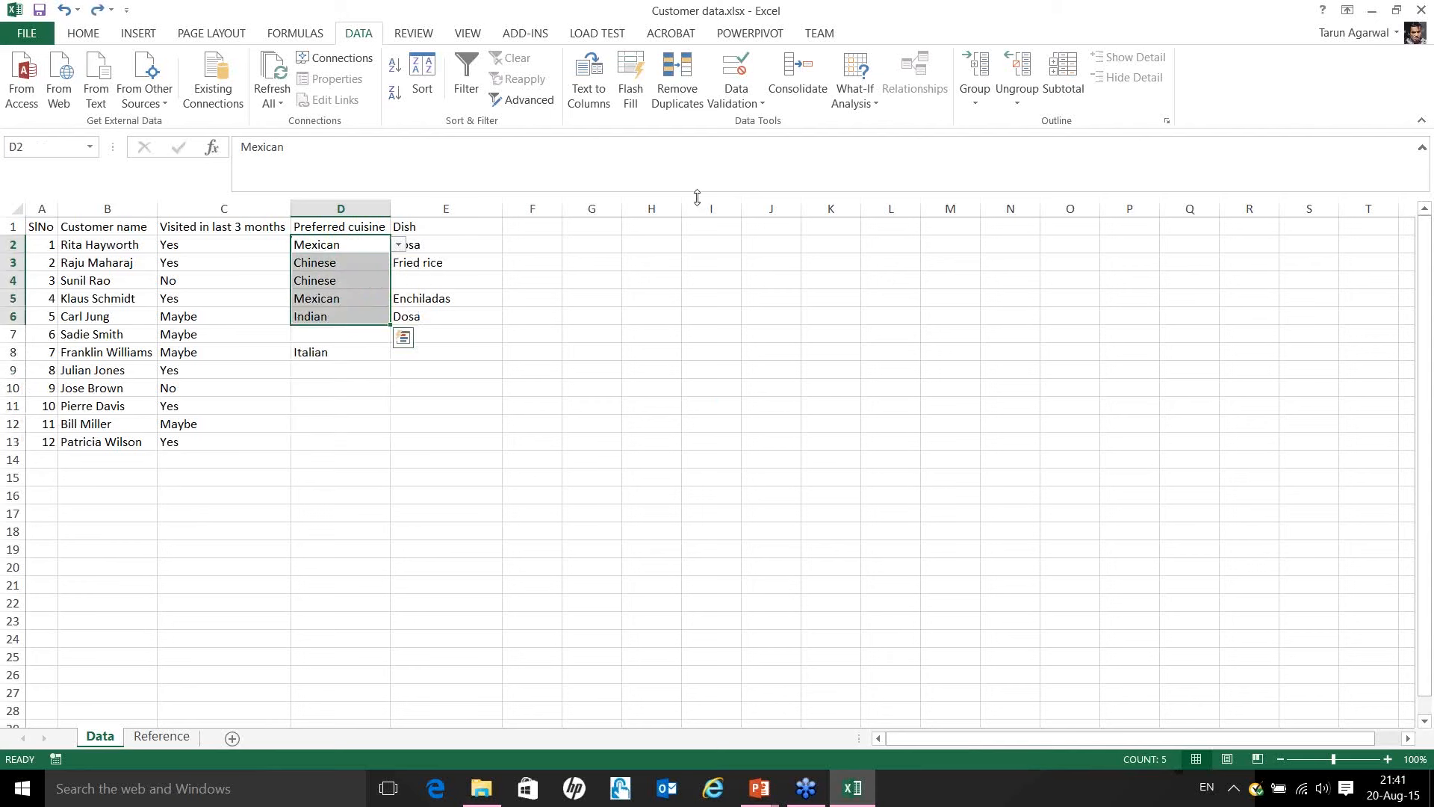
{"action": "key", "text": "Up"}
{"action": "key", "text": "Down"}
{"action": "key", "text": "shift+Down"}
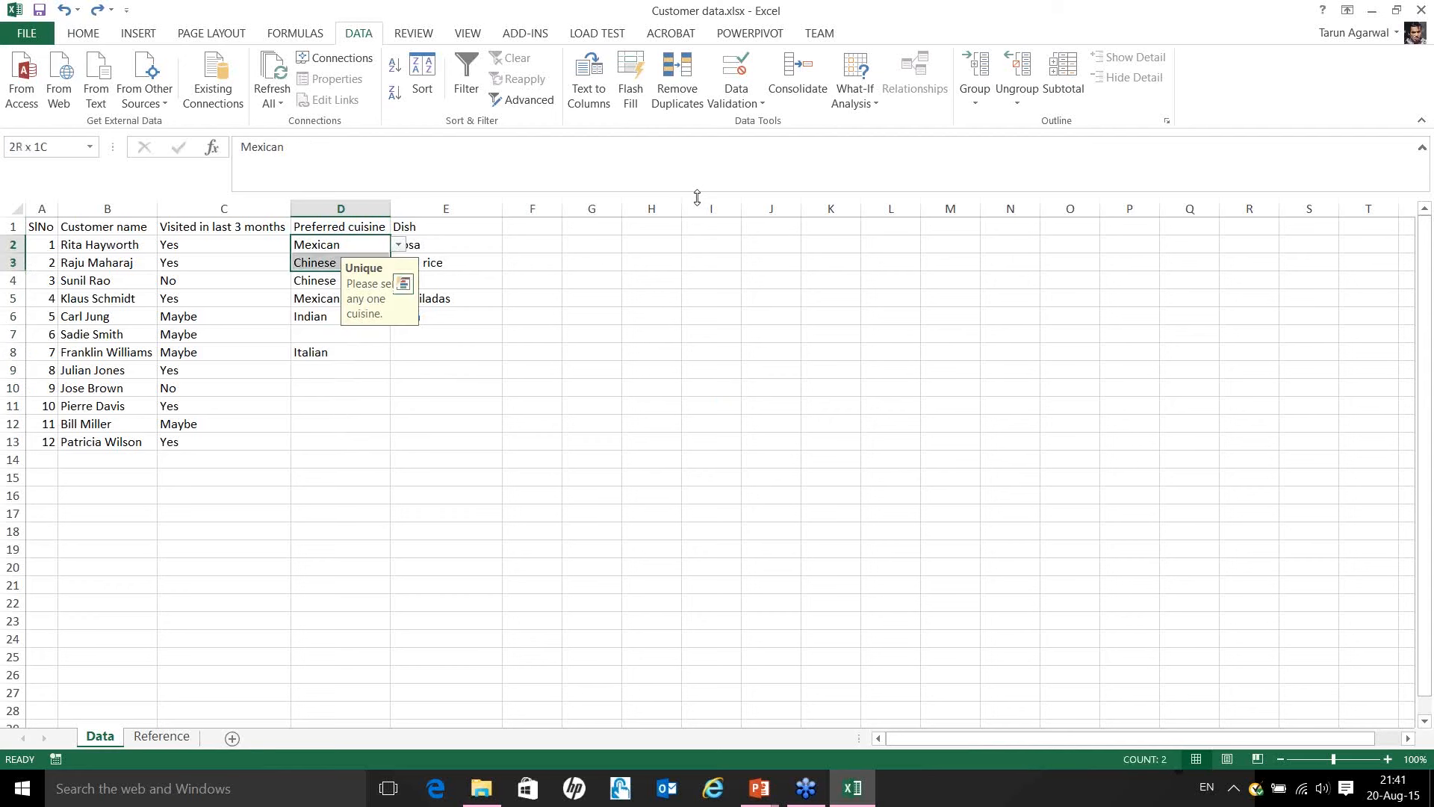
{"action": "key", "text": "shift+Down"}
{"action": "key", "text": "shift+Down"}
{"action": "key", "text": "shift+Down"}
{"action": "key", "text": "shift+Down"}
{"action": "key", "text": "shift+Down"}
{"action": "key", "text": "shift+Down"}
{"action": "key", "text": "shift+Down"}
{"action": "key", "text": "shift+Down"}
{"action": "key", "text": "shift+Down"}
{"action": "key", "text": "shift+Down"}
{"action": "left_click", "coordinate": [743, 60]}
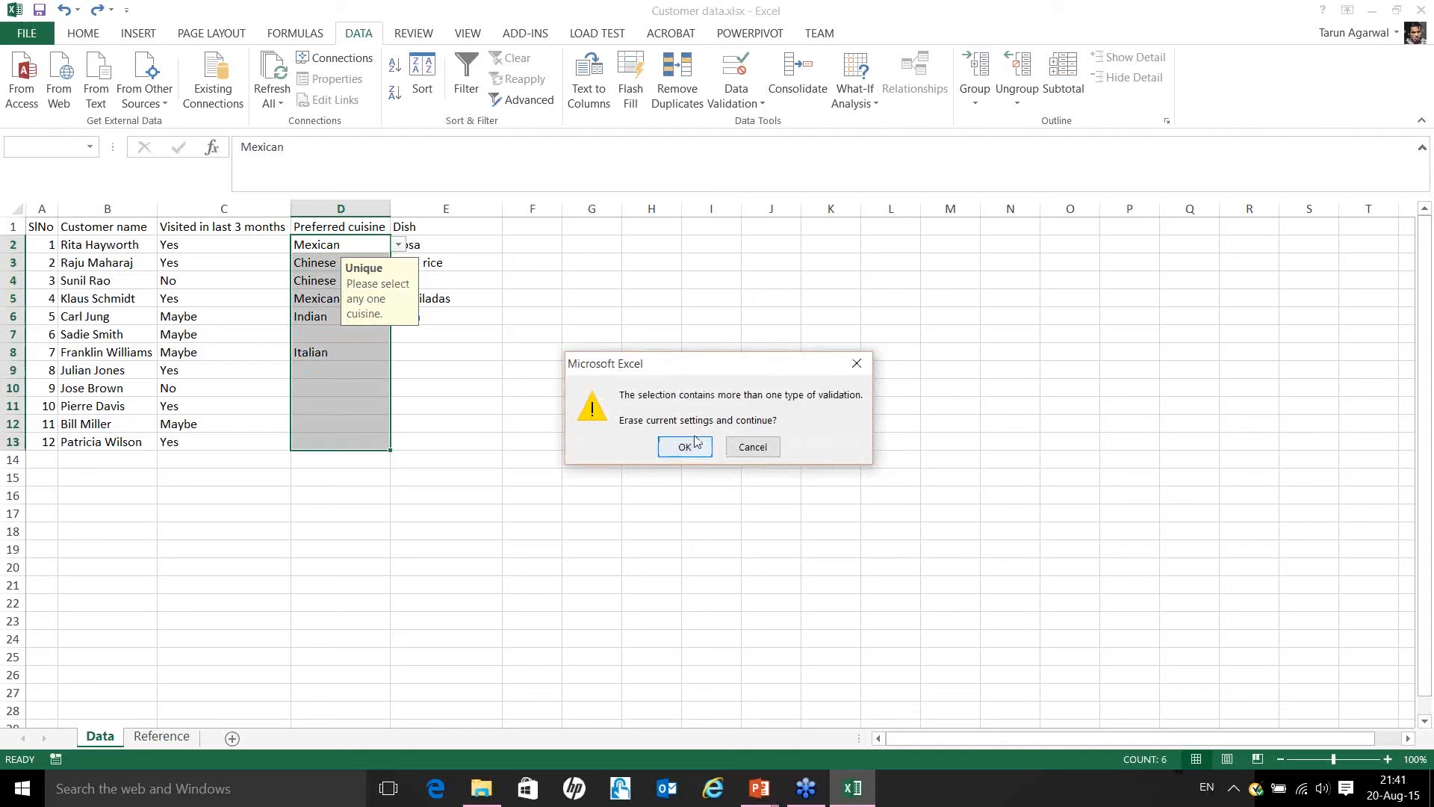
{"action": "left_click", "coordinate": [753, 447]}
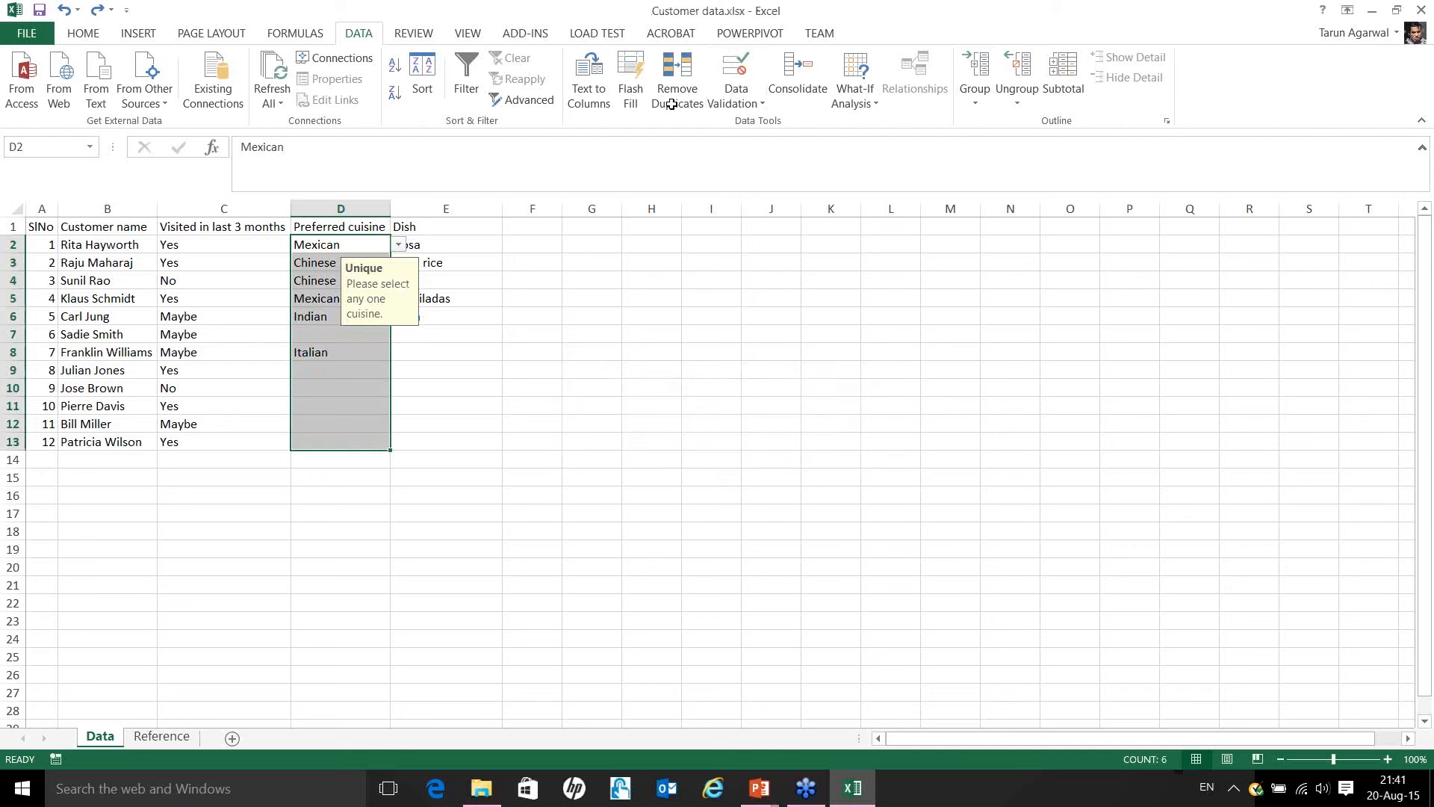
Erase the mixed validation of cells D2:D13 and set a list validation with the source =Cuisine.
{"action": "left_click", "coordinate": [369, 243]}
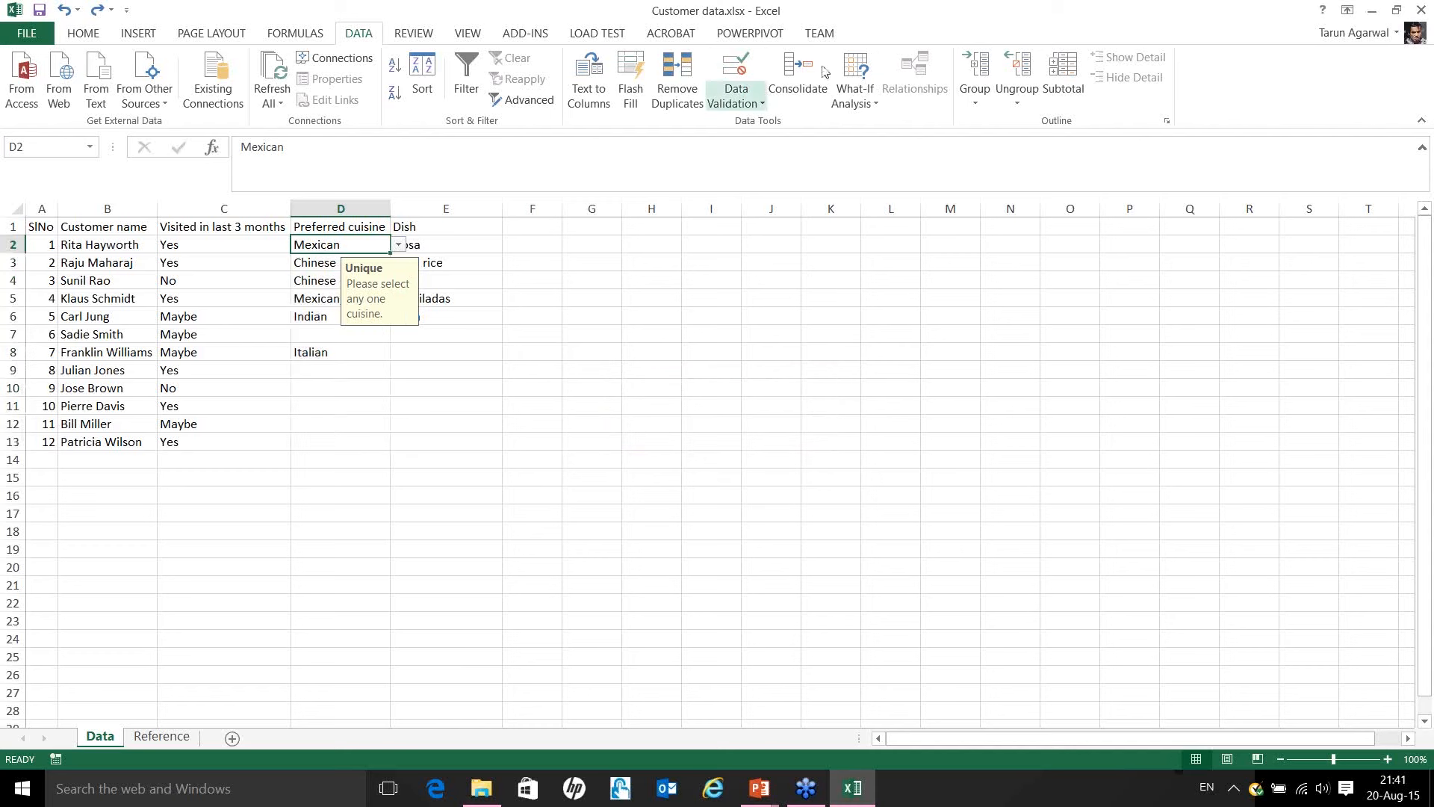
{"action": "left_click", "coordinate": [738, 66]}
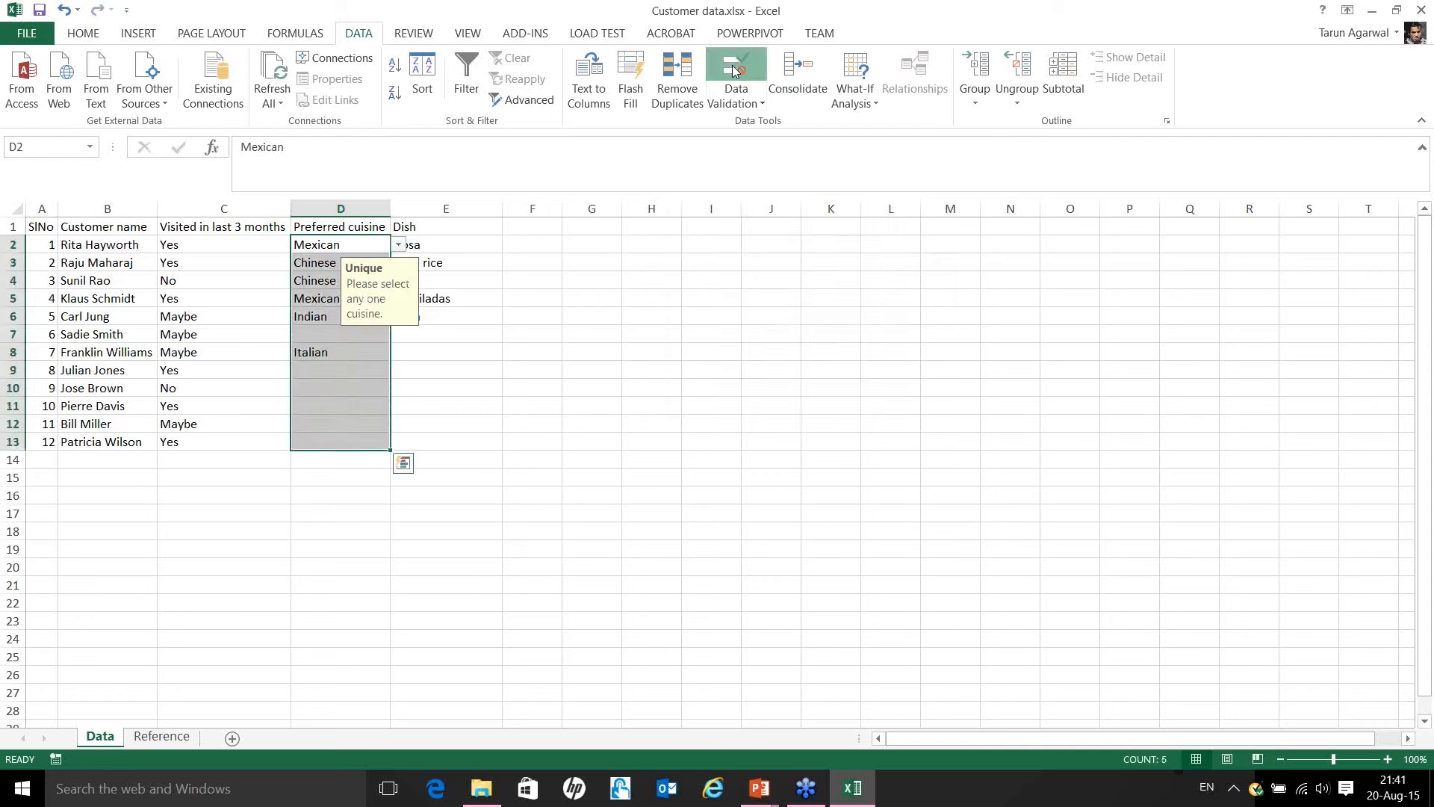
{"action": "left_click", "coordinate": [736, 71]}
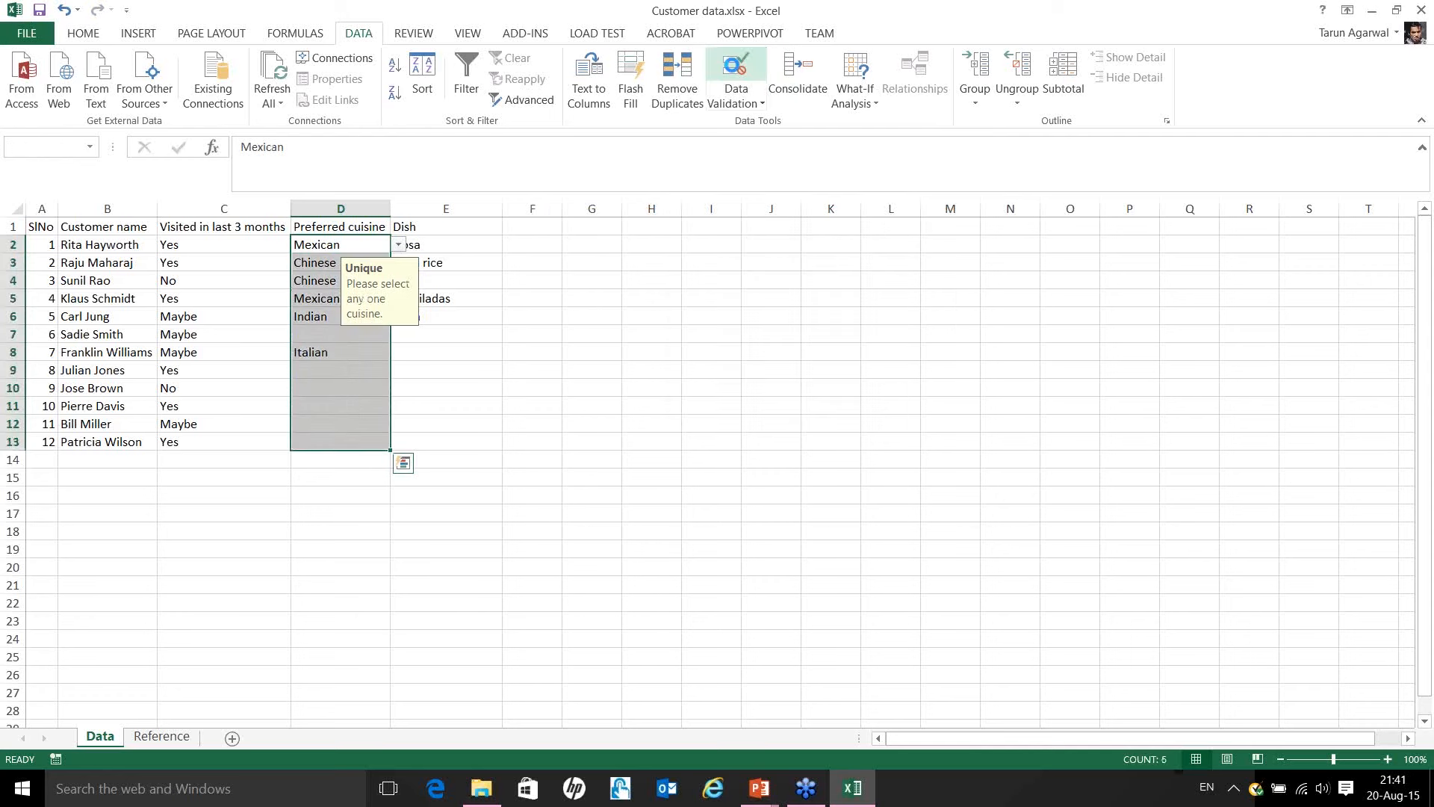
{"action": "left_click", "coordinate": [684, 445]}
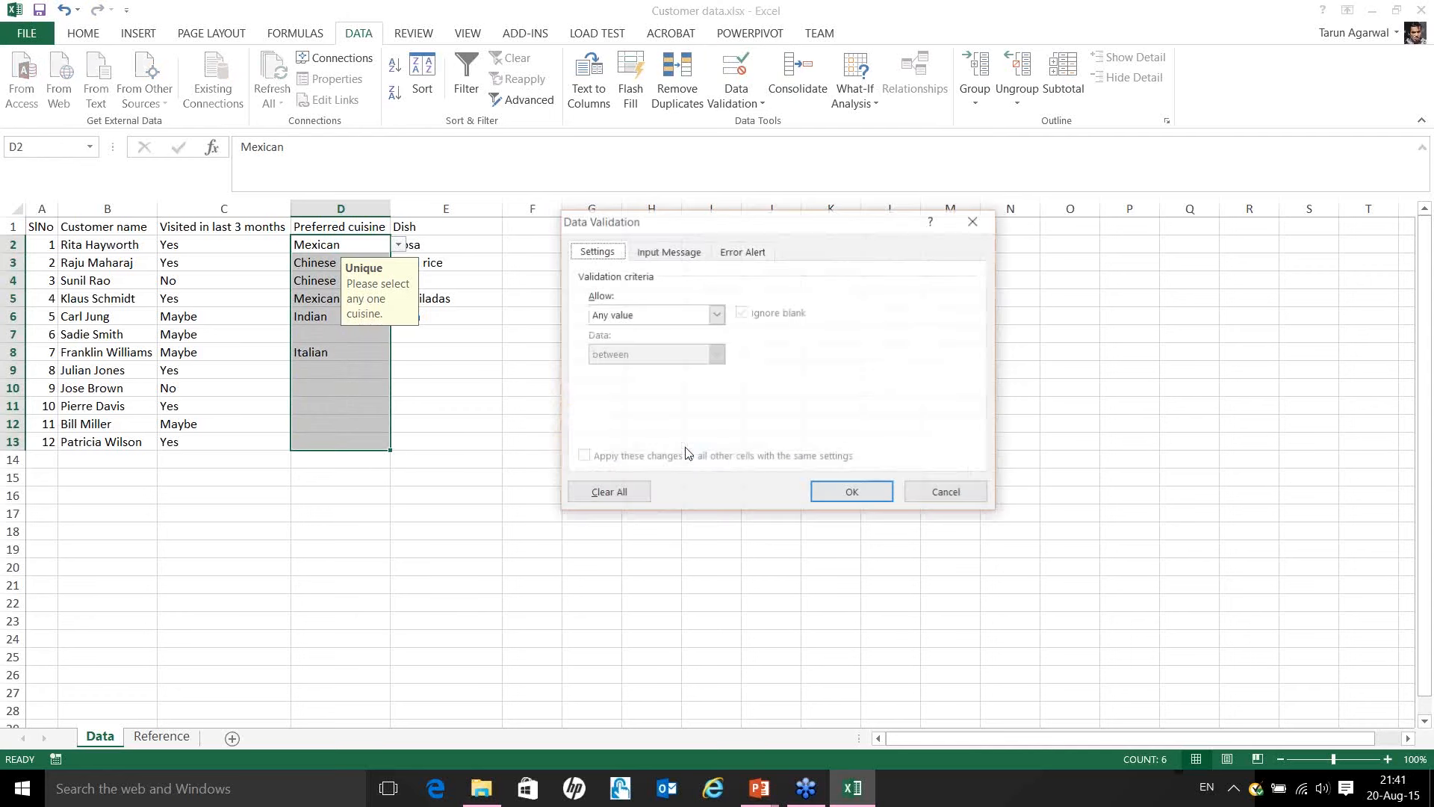
{"action": "left_click", "coordinate": [669, 317]}
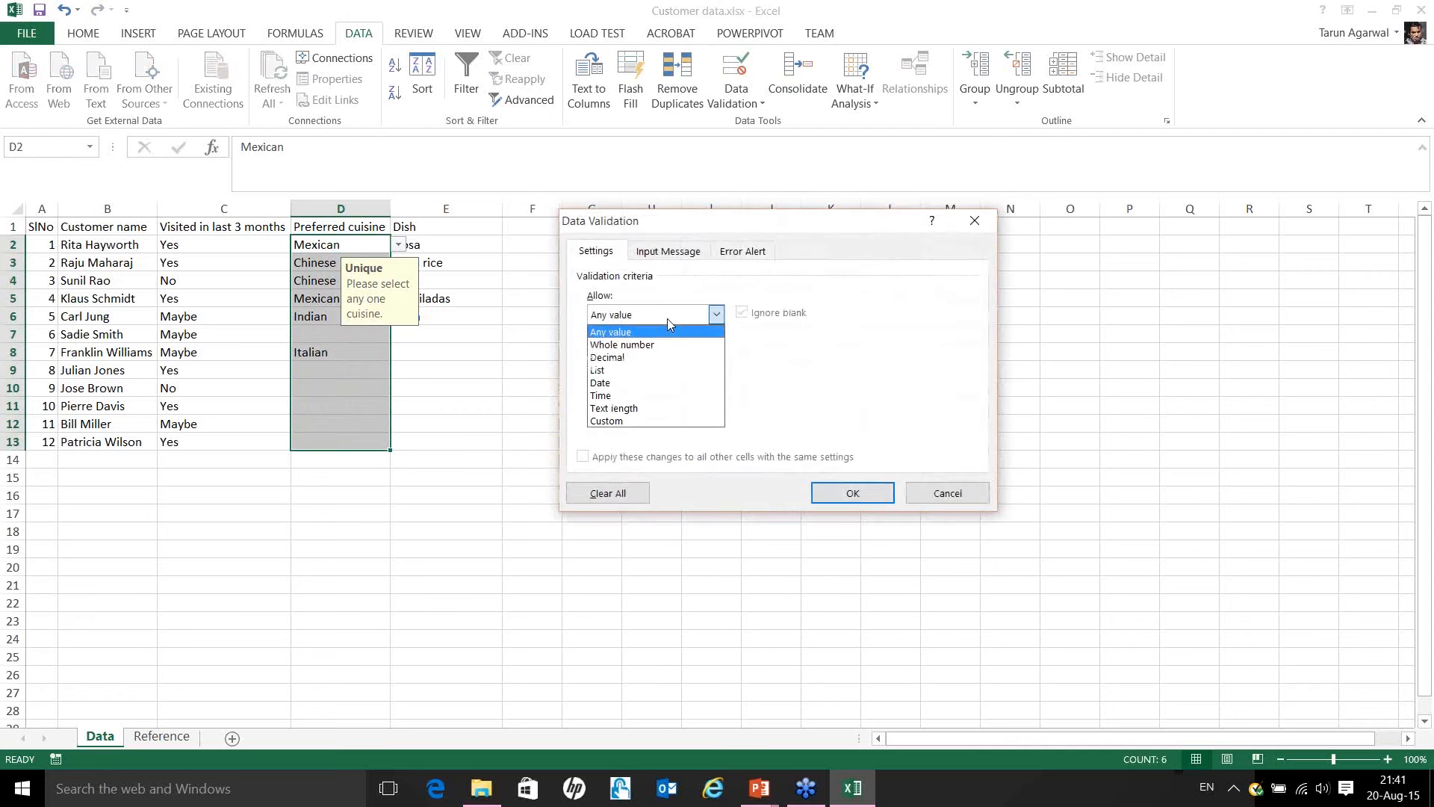
{"action": "left_click", "coordinate": [618, 372]}
{"action": "left_click", "coordinate": [608, 392]}
{"action": "type", "text": "=Cuisine"}
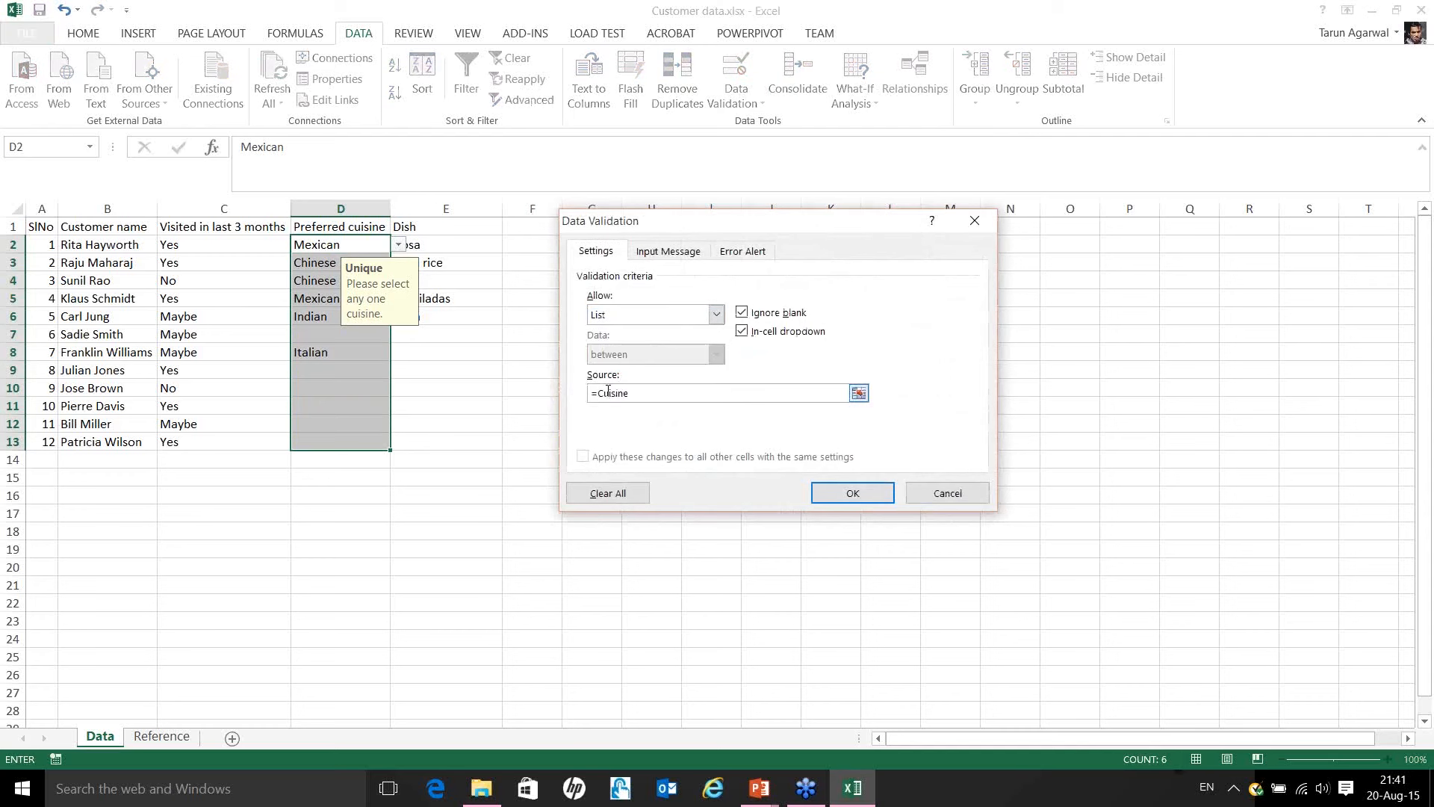
Give the D2:D13 validation an input message titled Unique reading "Please select any one cuisine." and apply it.
{"action": "left_click", "coordinate": [669, 254]}
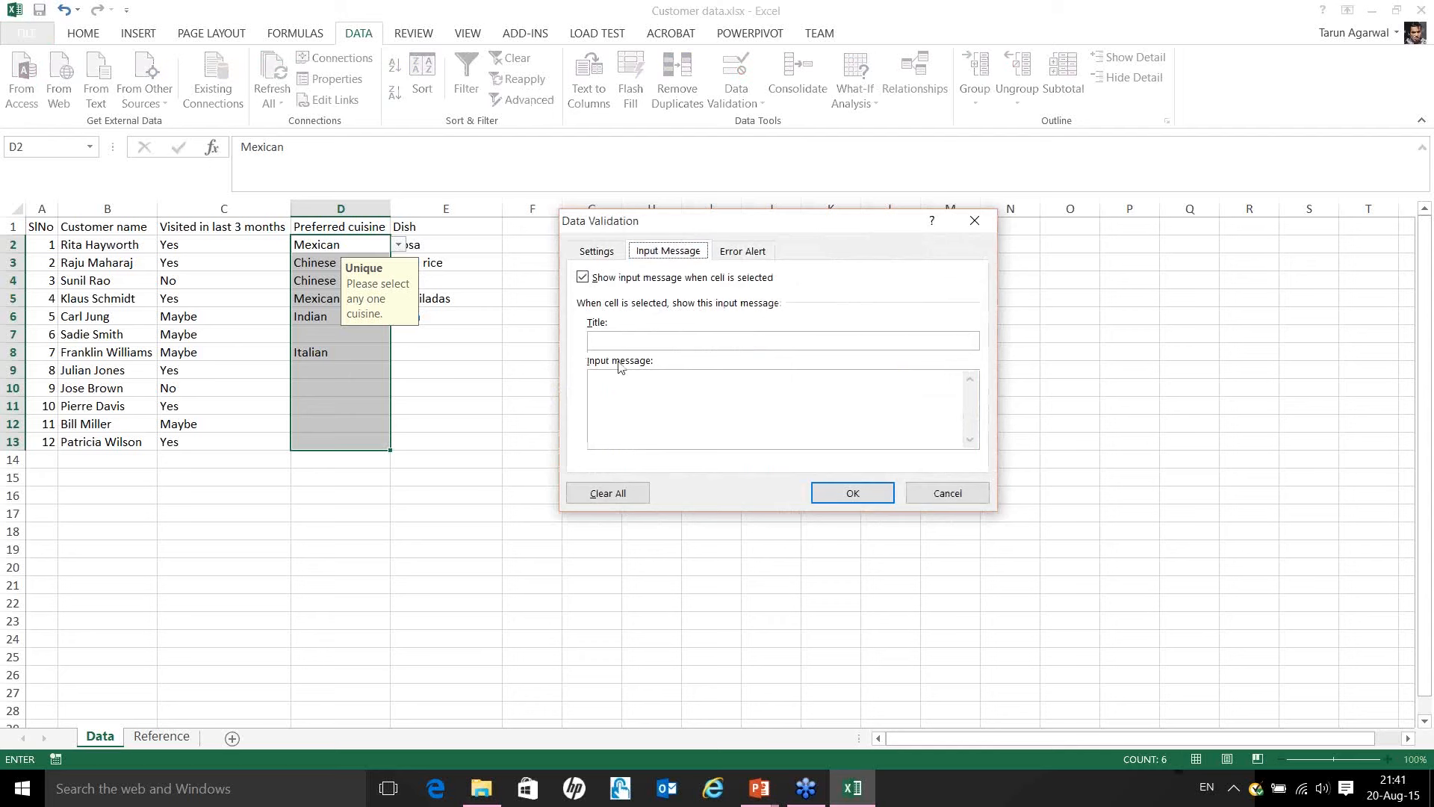
{"action": "left_click", "coordinate": [622, 339]}
{"action": "type", "text": "Unique"}
{"action": "key", "text": "Tab"}
{"action": "type", "text": "Please select one"}
{"action": "key", "text": "BackSpace"}
{"action": "type", "text": "any one c"}
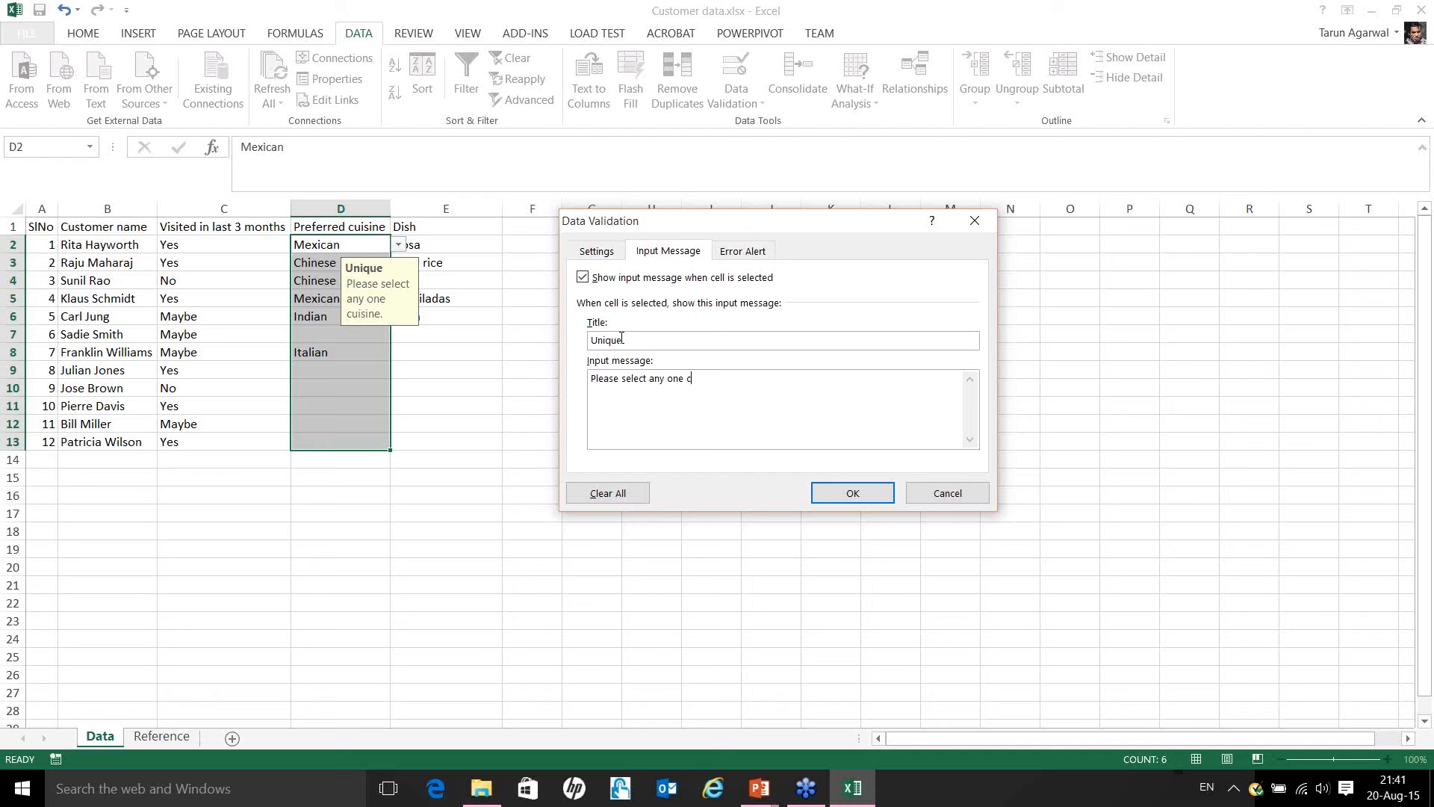
{"action": "type", "text": "uisine"}
{"action": "left_click", "coordinate": [843, 494]}
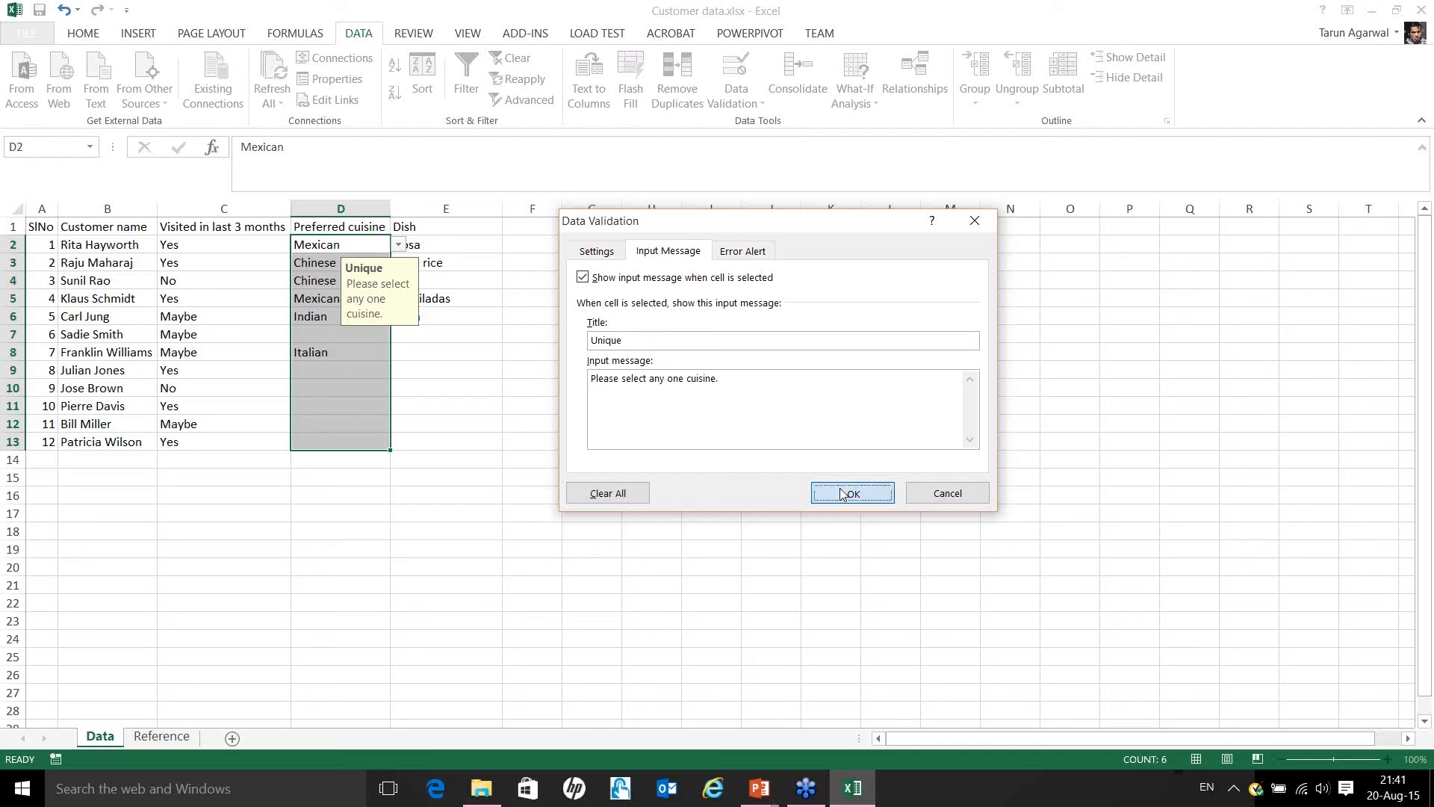
Check the input message on cells D2, D3 and D4 of the Preferred cuisine column.
{"action": "left_click", "coordinate": [358, 248]}
{"action": "left_click", "coordinate": [330, 263]}
{"action": "left_click", "coordinate": [329, 282]}
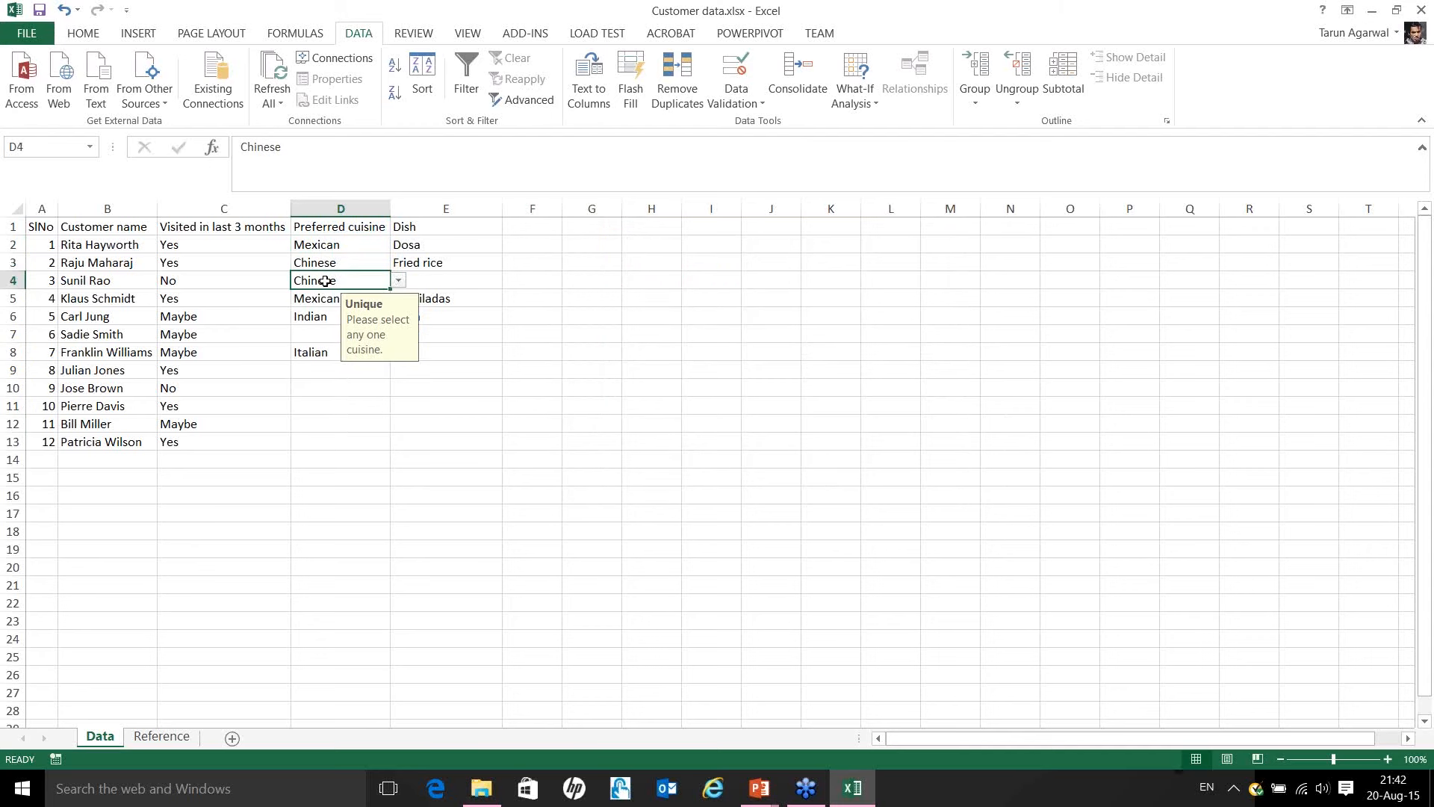
Set the error alert style of the Preferred cuisine cells D2:D13 to Information in their data validation.
{"action": "left_click", "coordinate": [362, 243]}
{"action": "left_click_drag", "start_coordinate": [363, 244], "coordinate": [363, 441]}
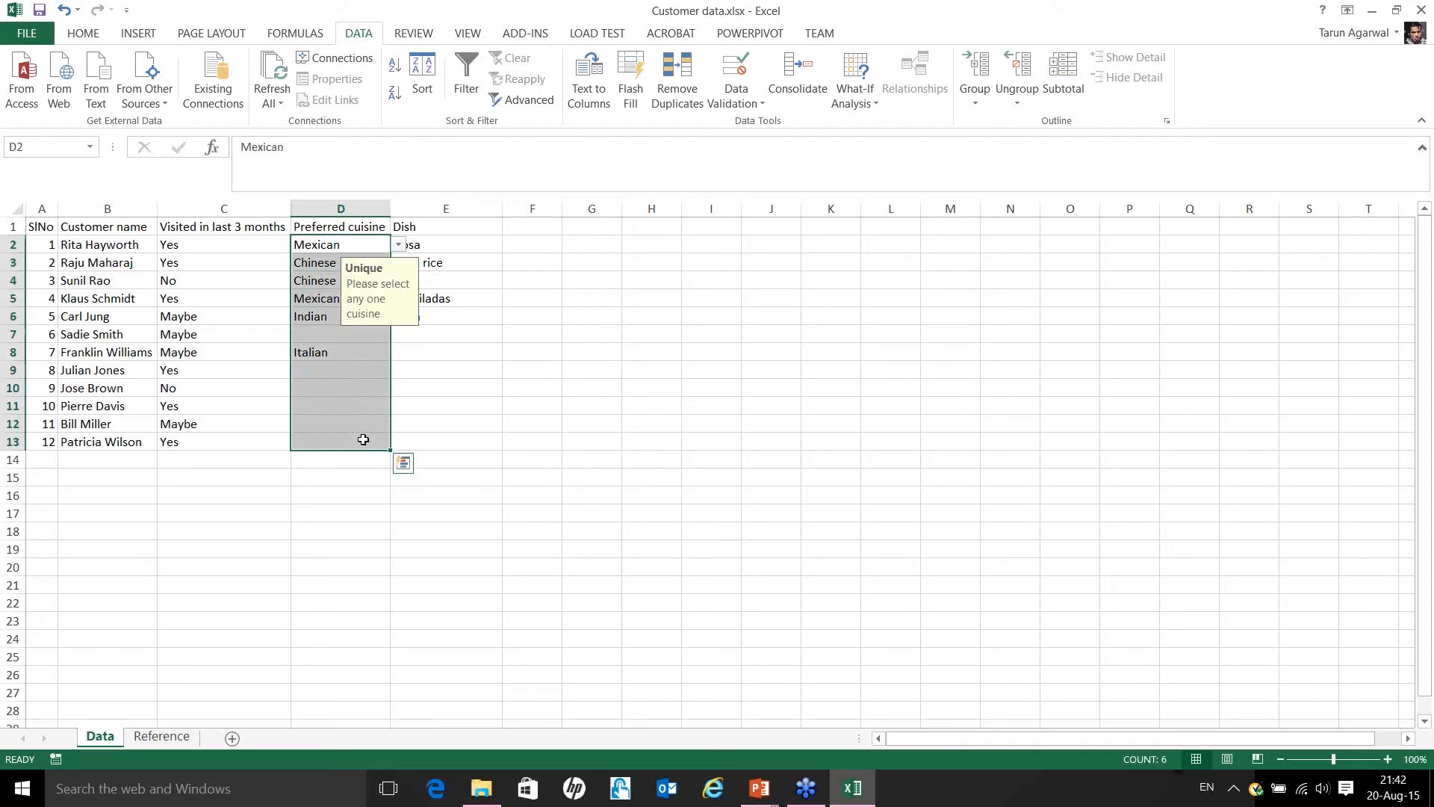
{"action": "left_click", "coordinate": [739, 69]}
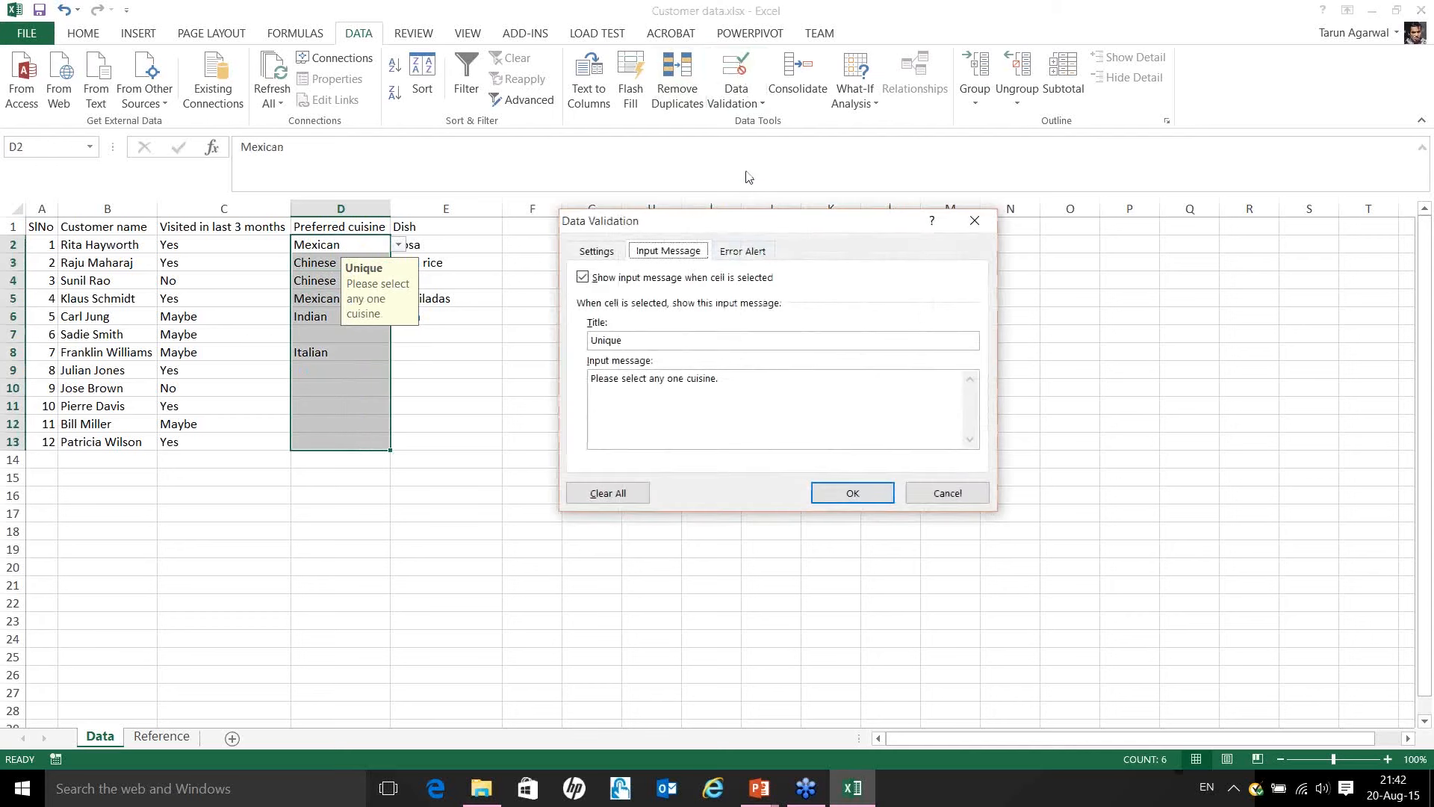
{"action": "left_click", "coordinate": [743, 252]}
{"action": "left_click", "coordinate": [745, 342]}
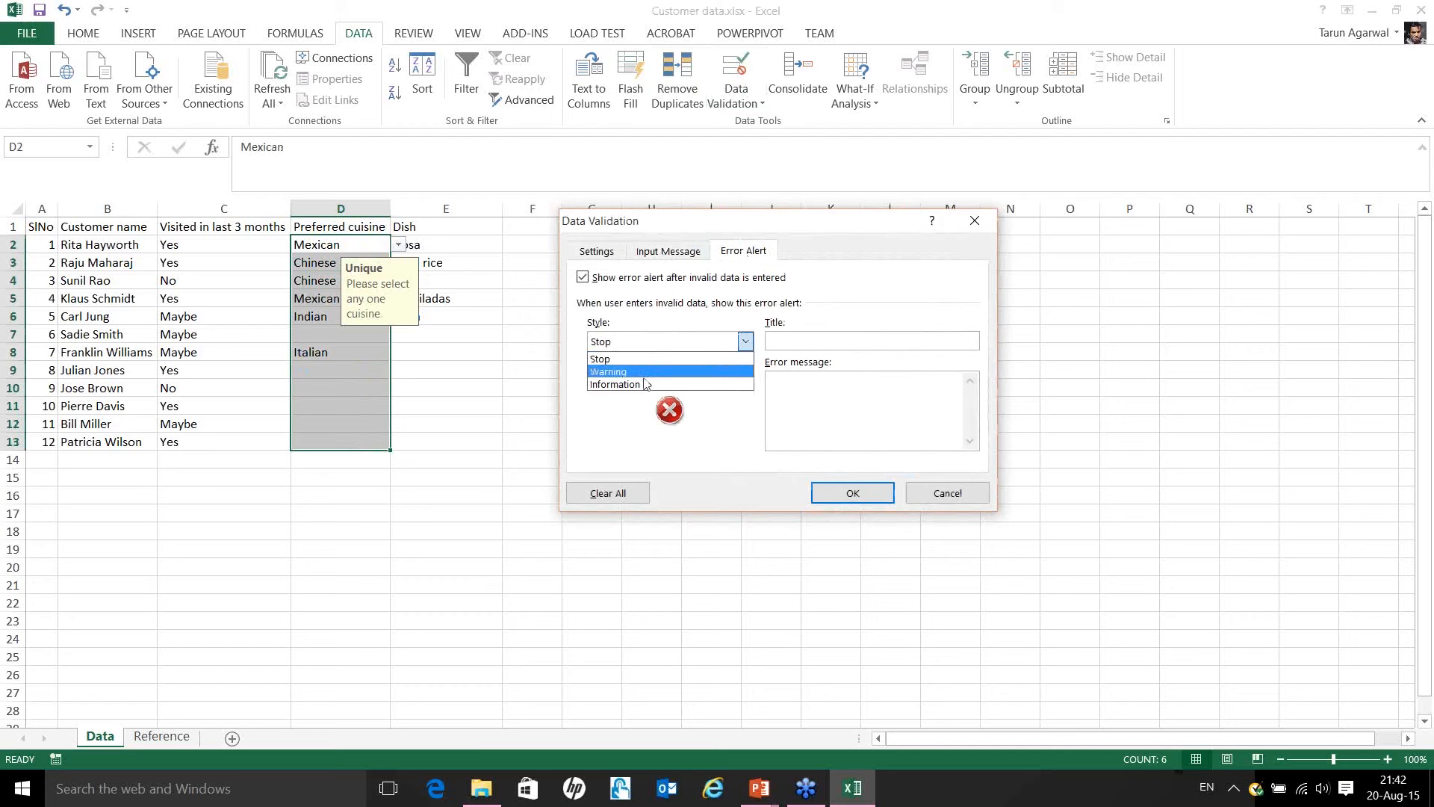
{"action": "left_click", "coordinate": [685, 384]}
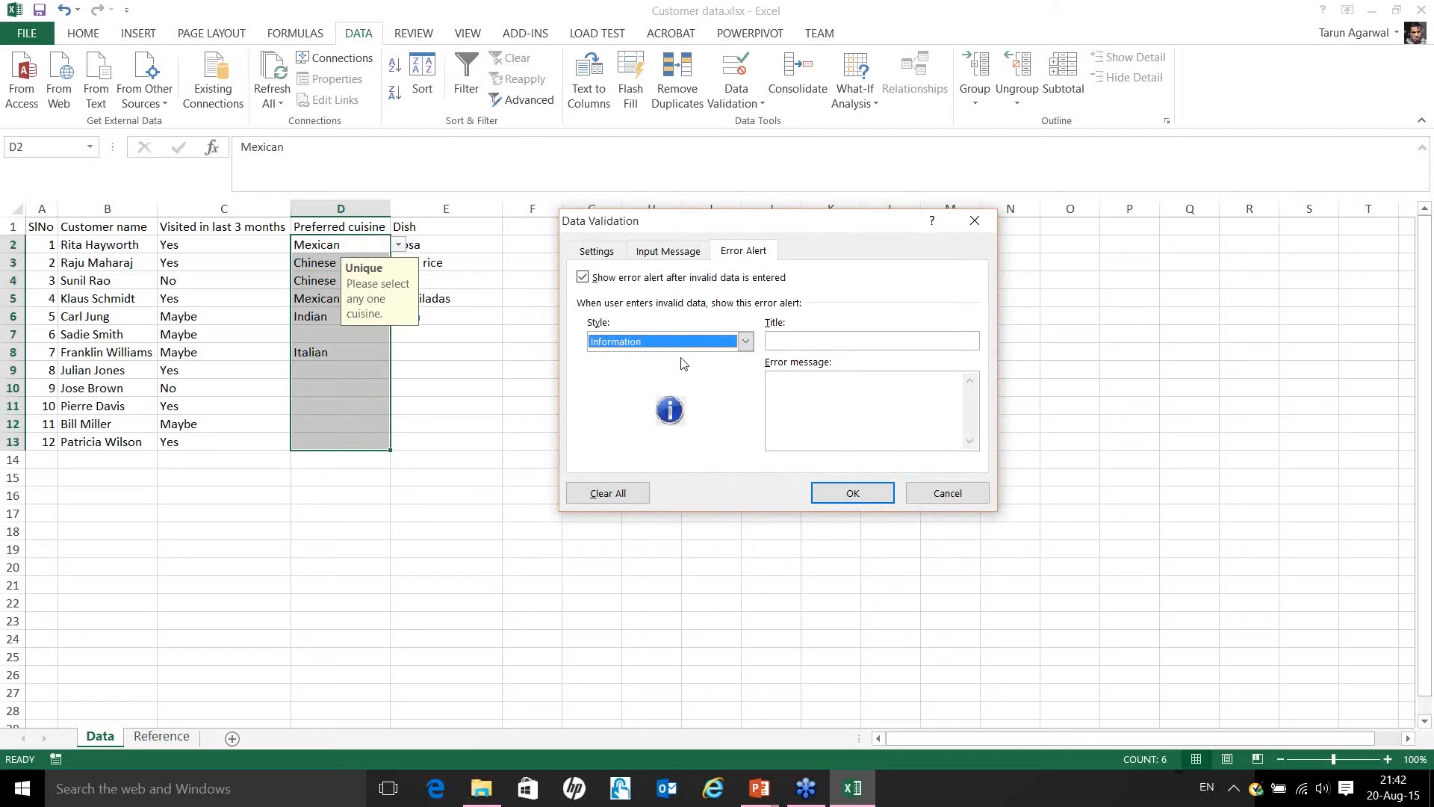
Title the error alert Check again with the message "I think you have entered an incorrect value. Please check the drop-down." and apply it.
{"action": "left_click", "coordinate": [793, 344]}
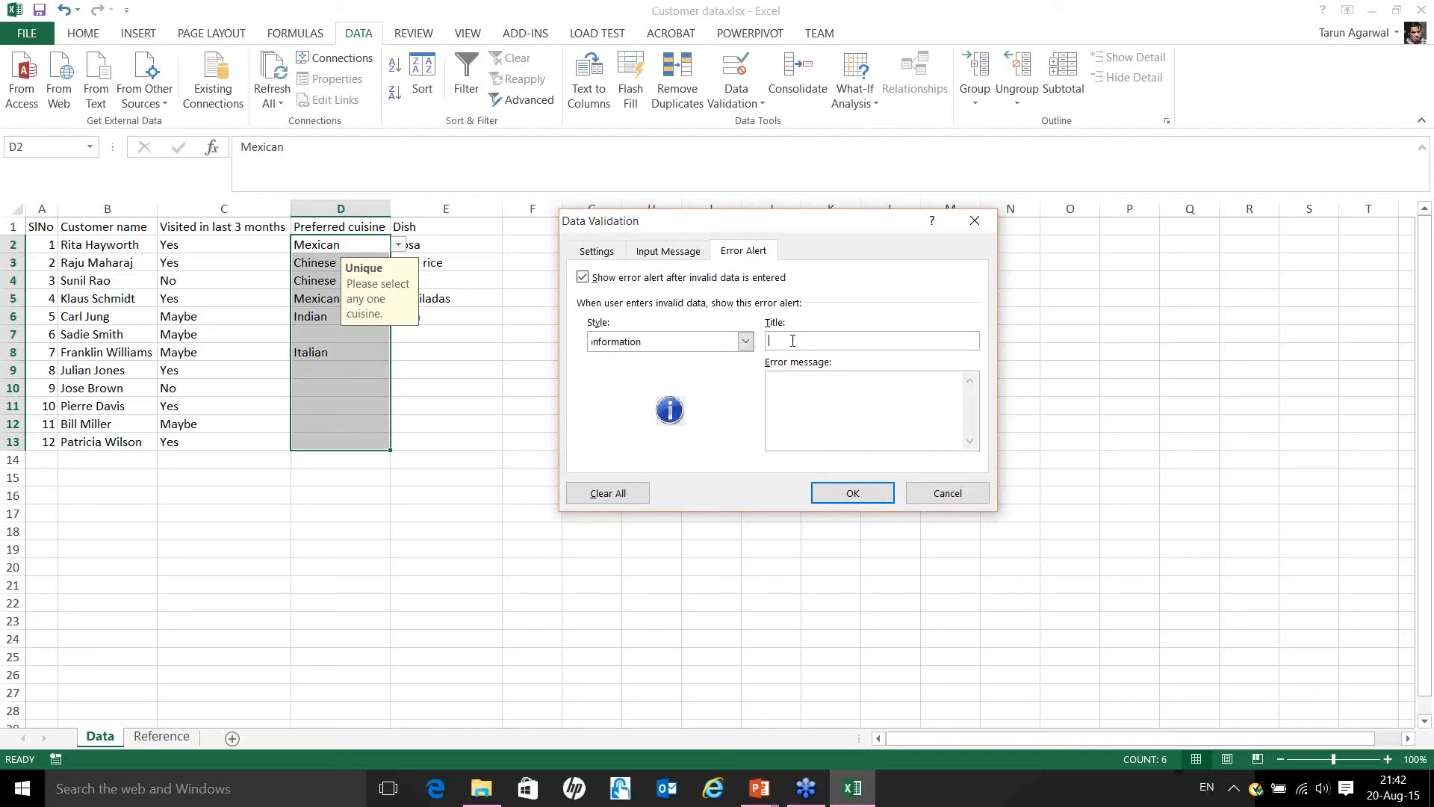
{"action": "type", "text": "Check aga"}
{"action": "type", "text": " think you have "}
{"action": "type", "text": "entered an inc"}
{"action": "type", "text": "orrect val"}
{"action": "type", "text": "ue. Please chec"}
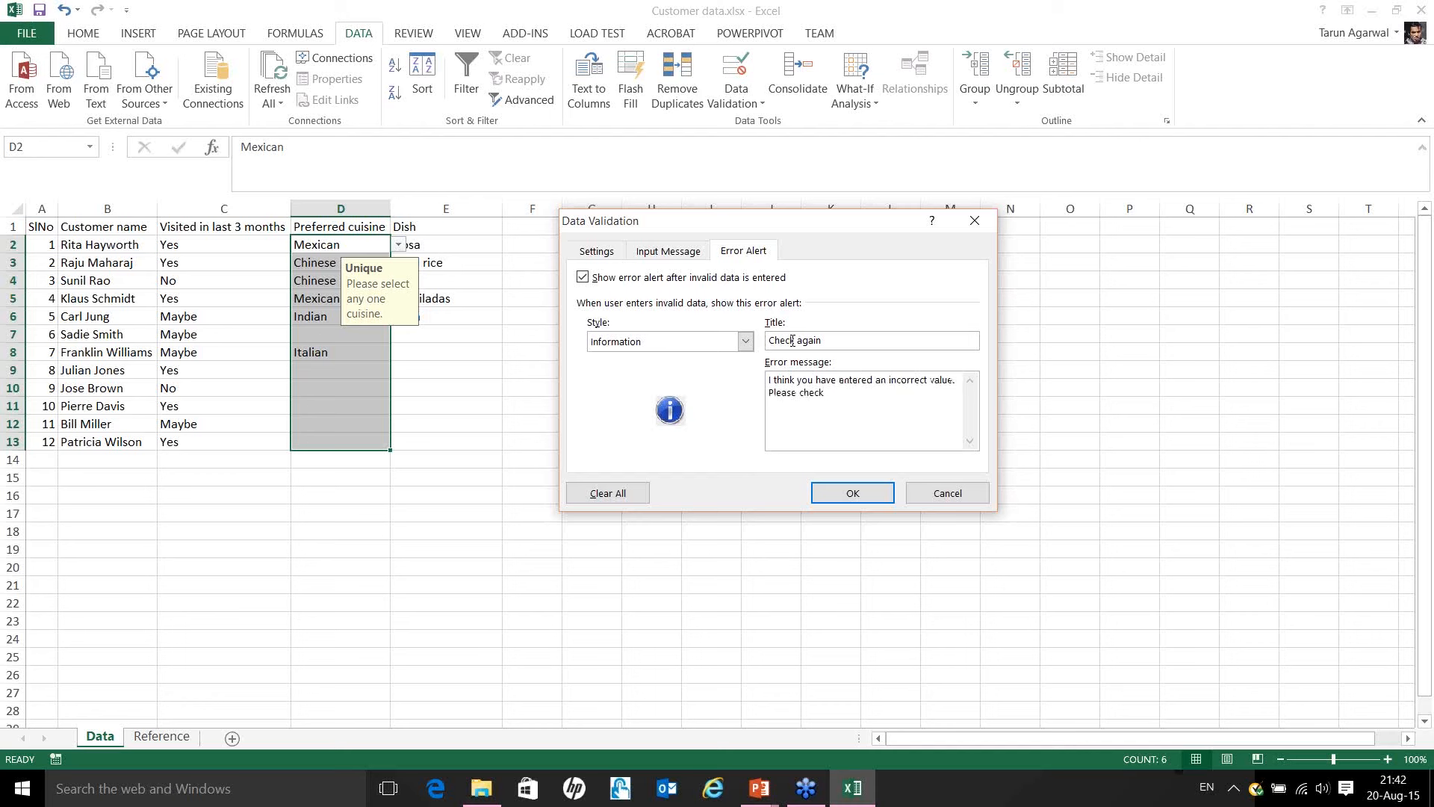
{"action": "type", "text": "k the drop"}
{"action": "left_click", "coordinate": [744, 344]}
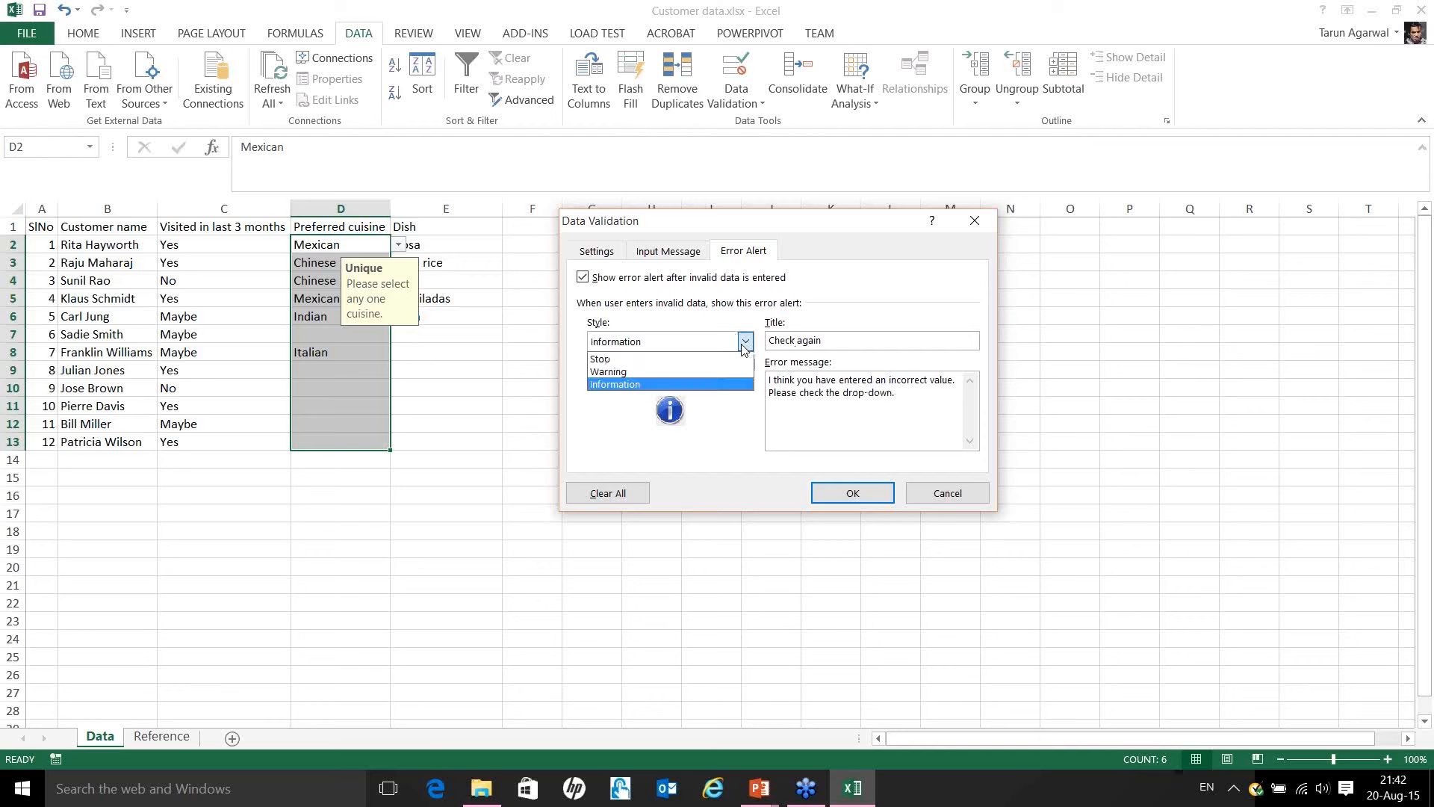
{"action": "left_click", "coordinate": [661, 384]}
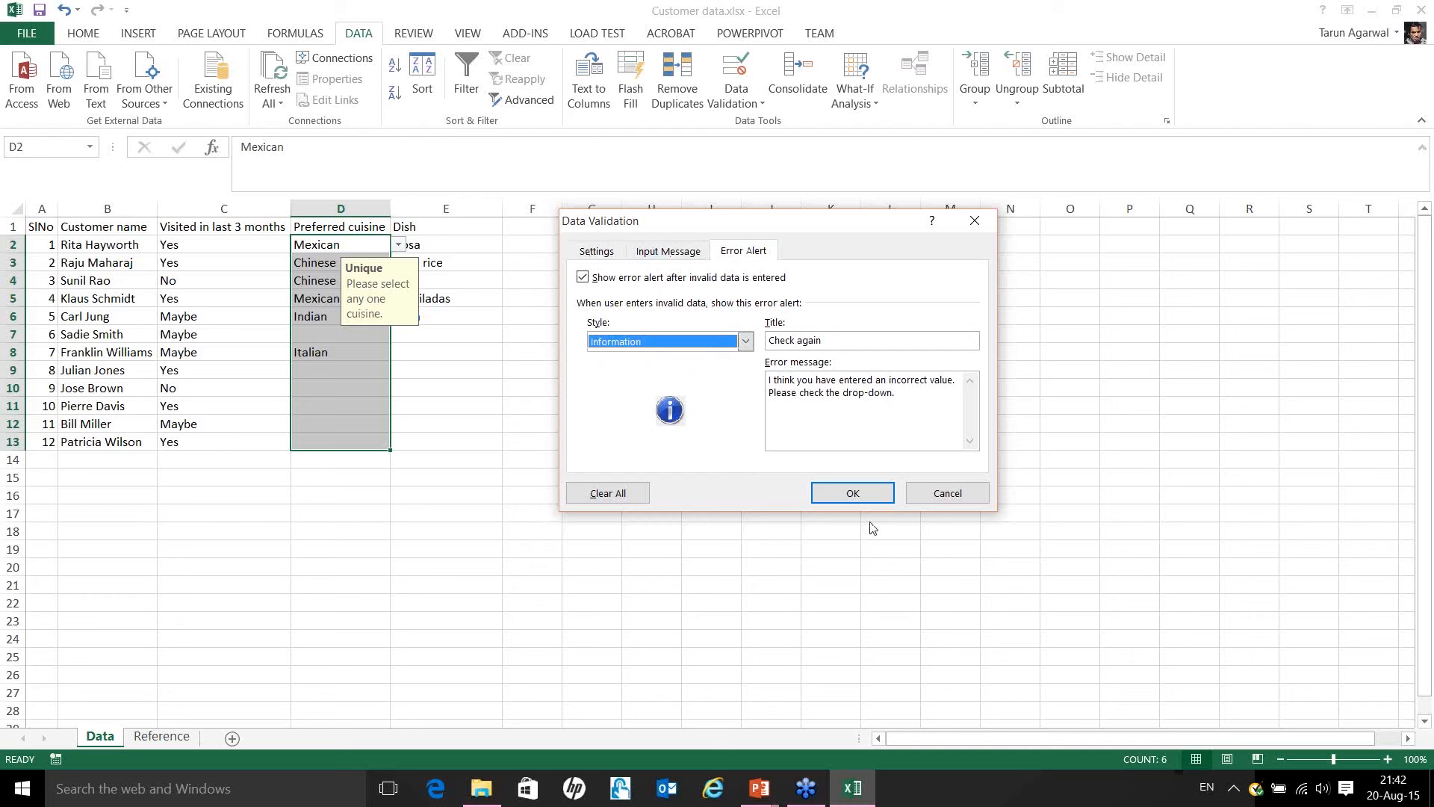
{"action": "left_click", "coordinate": [845, 489]}
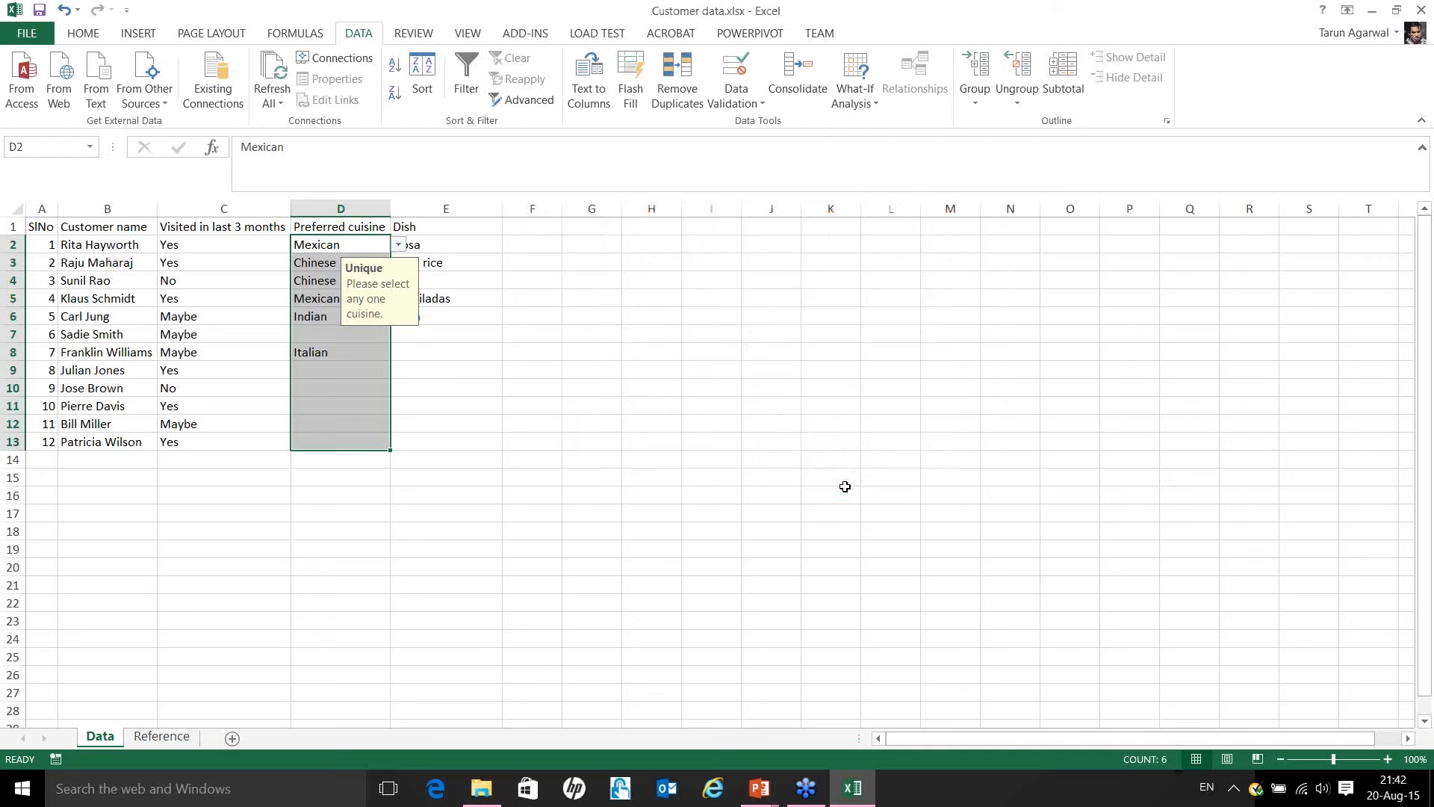
Enter Russian in cell D9 to test the Information error alert and accept the value.
{"action": "left_click", "coordinate": [359, 368]}
{"action": "type", "text": "Russian"}
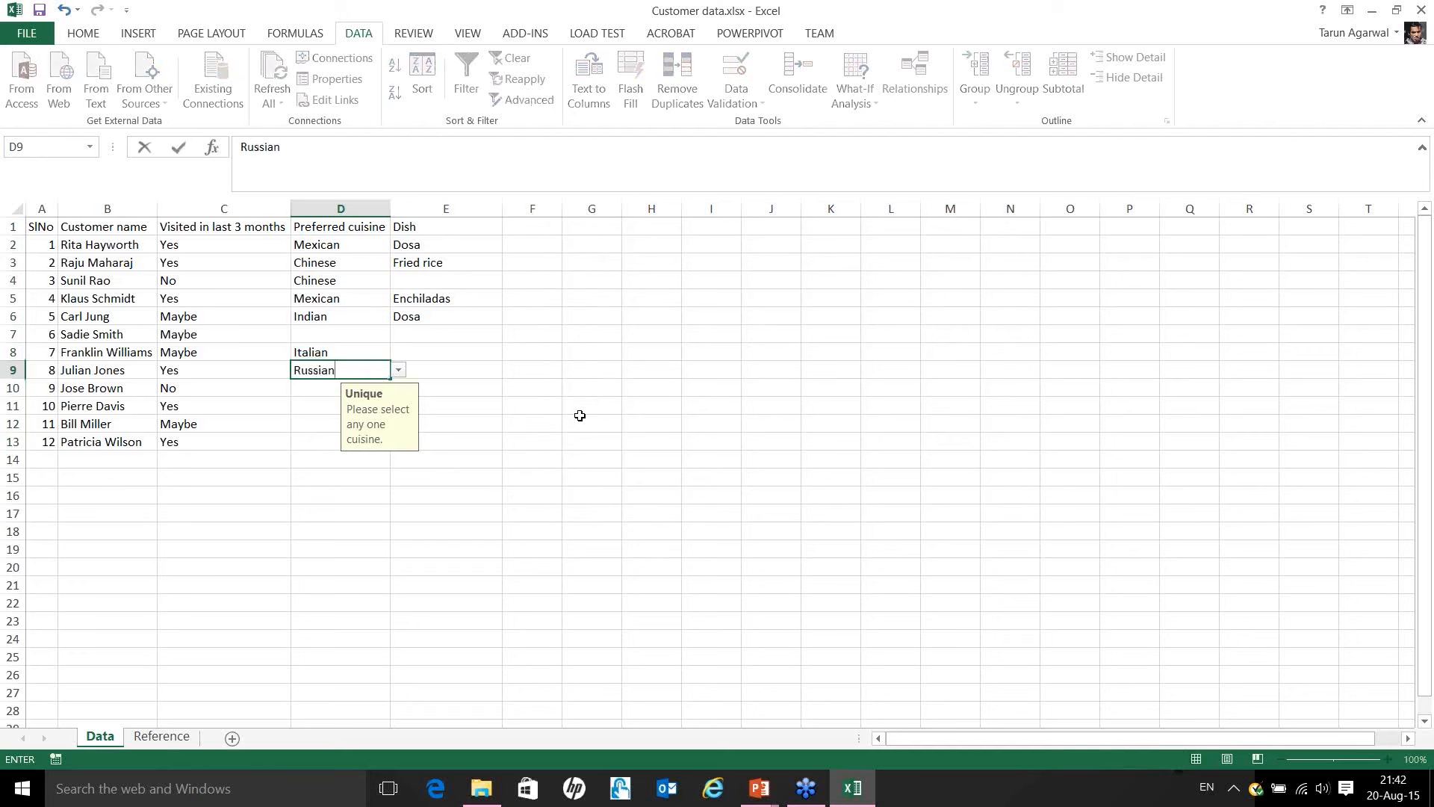
{"action": "key", "text": "Return"}
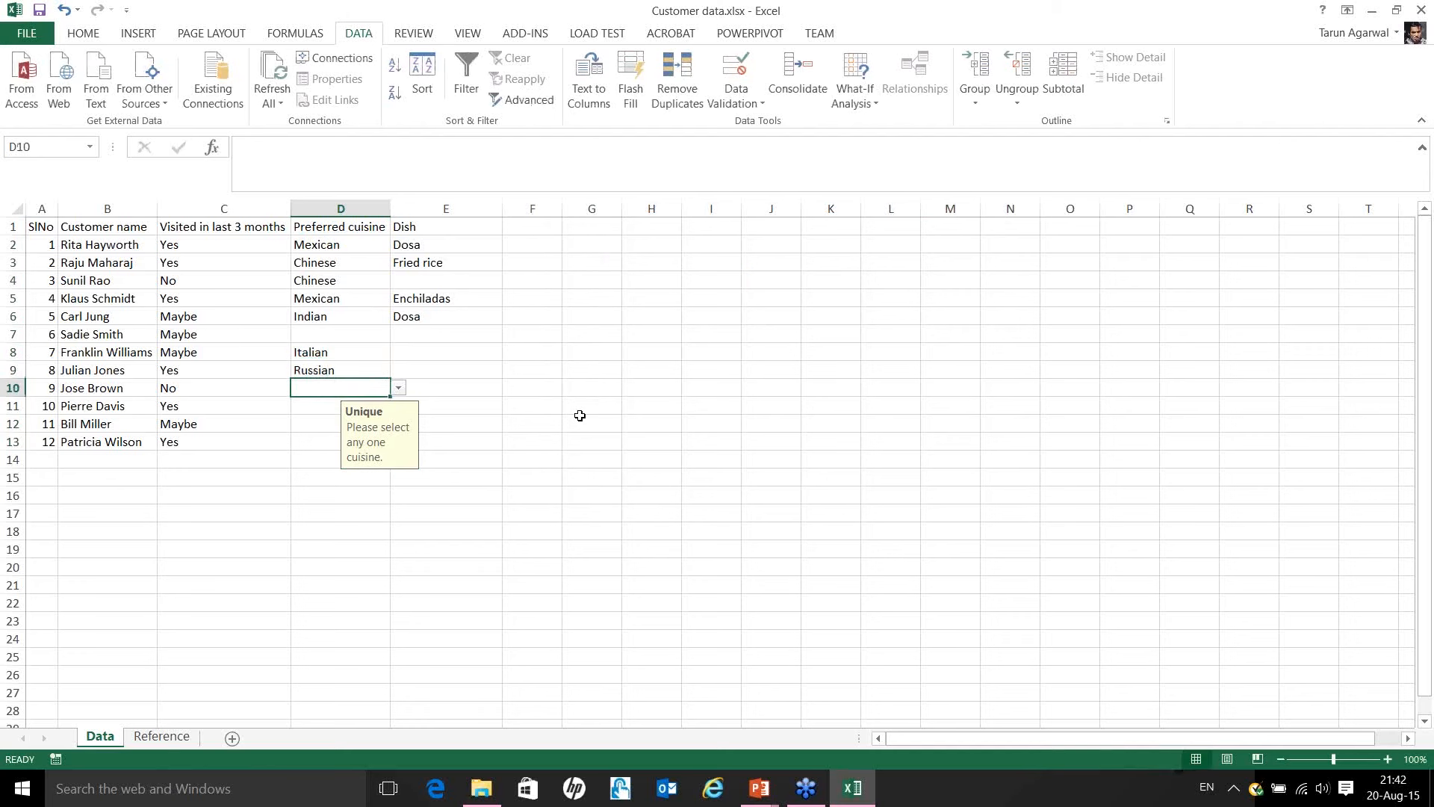
Change the error alert style of the D2:D13 validation to Stop and apply it.
{"action": "key", "text": "Up"}
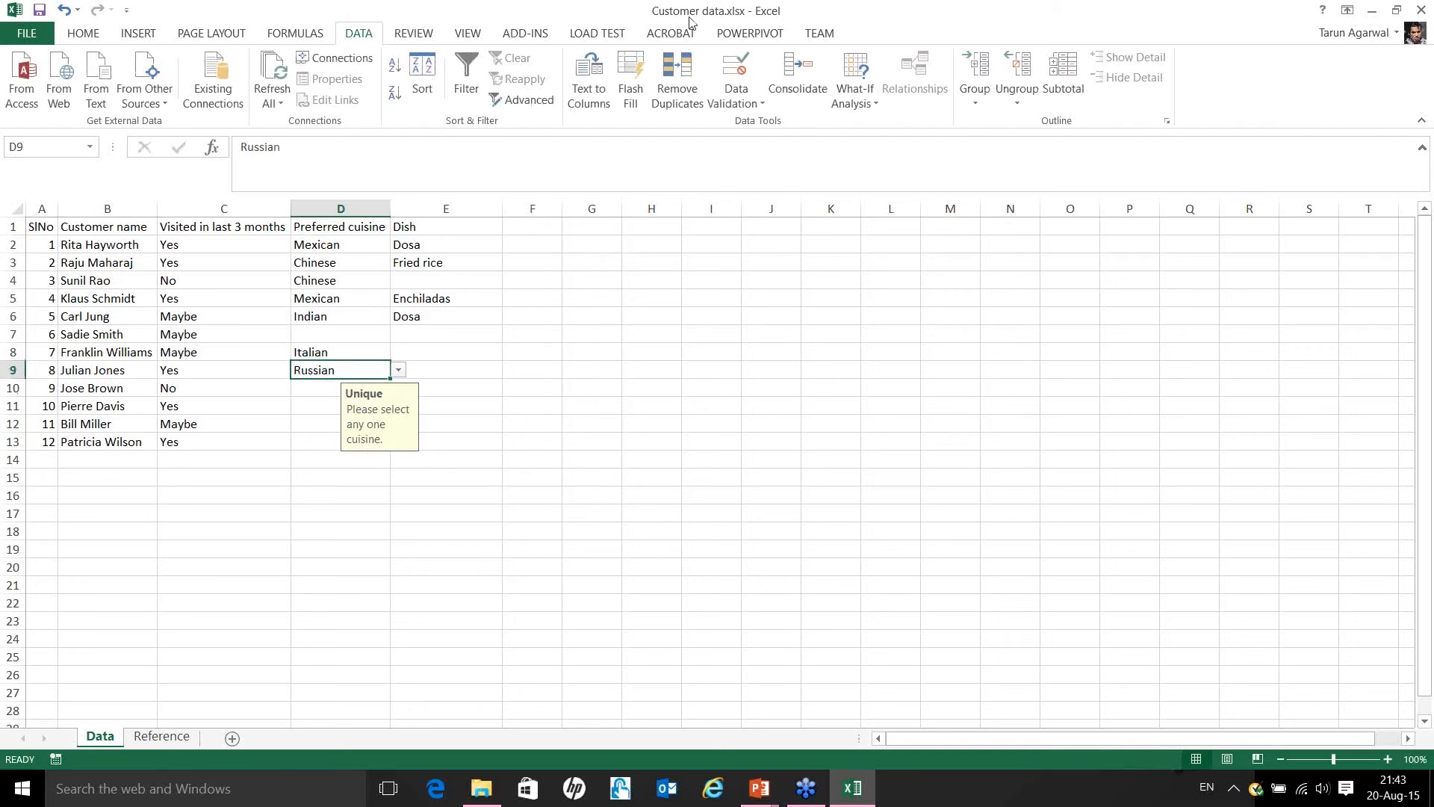
{"action": "key", "text": "Up"}
{"action": "key", "text": "Up"}
{"action": "key", "text": "Up"}
{"action": "key", "text": "Up"}
{"action": "key", "text": "Up"}
{"action": "key", "text": "Up"}
{"action": "key", "text": "Up"}
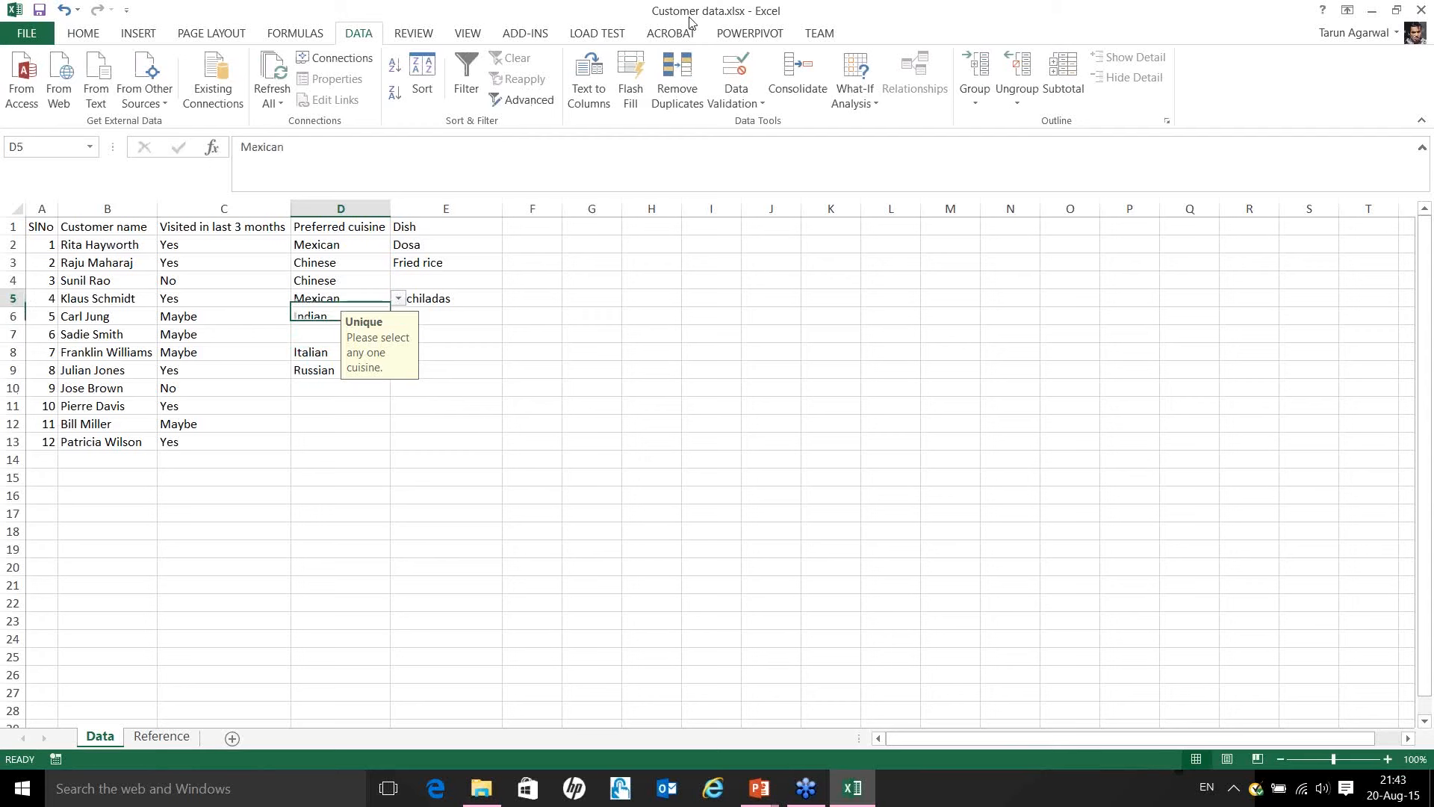
{"action": "key", "text": "shift+Down"}
{"action": "key", "text": "shift+Down"}
{"action": "key", "text": "shift+Down"}
{"action": "key", "text": "shift+Down"}
{"action": "key", "text": "shift+Down"}
{"action": "key", "text": "shift+Down"}
{"action": "key", "text": "shift+Down"}
{"action": "key", "text": "shift+Down"}
{"action": "key", "text": "shift+Down"}
{"action": "key", "text": "shift+Down"}
{"action": "key", "text": "shift+Down"}
{"action": "left_click", "coordinate": [740, 66]}
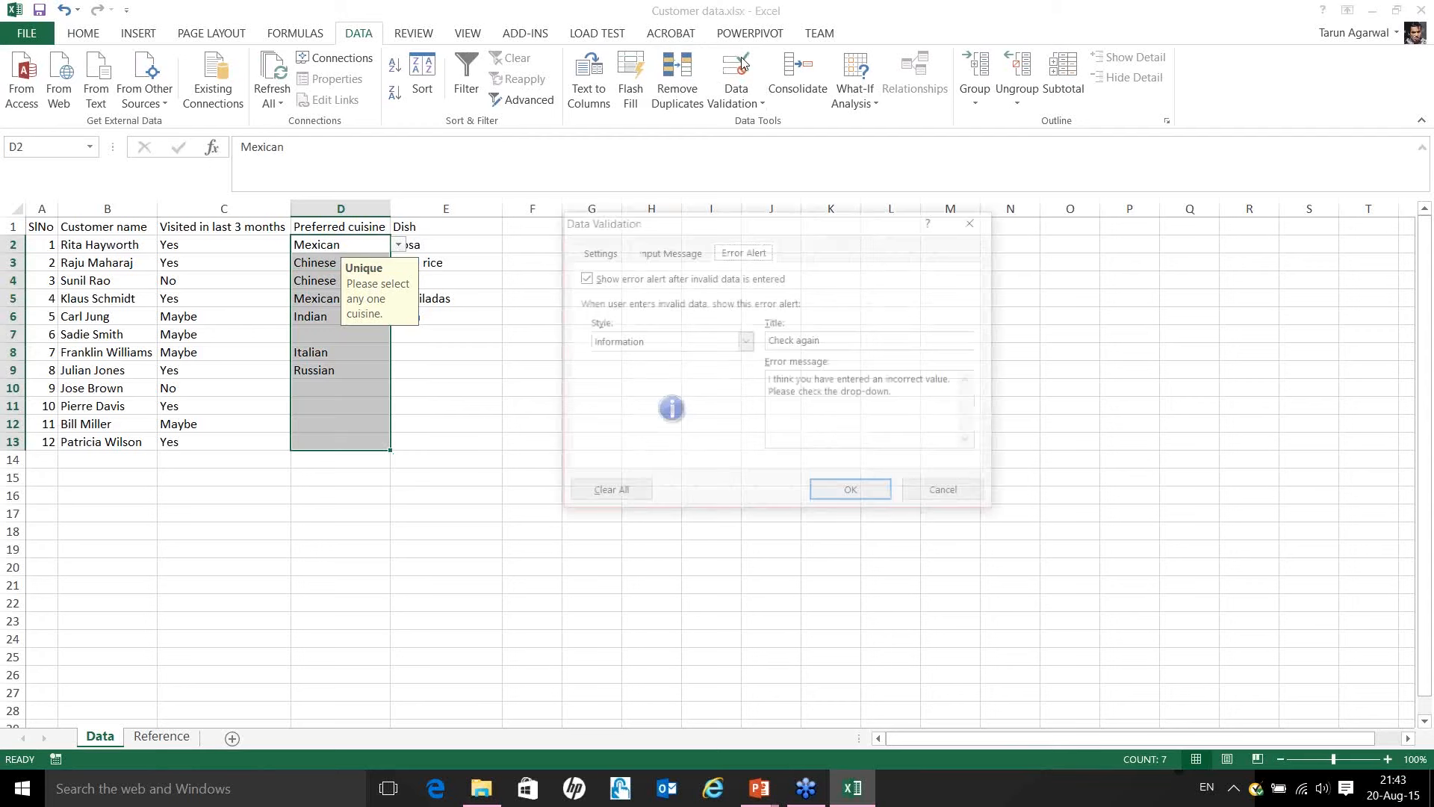
{"action": "left_click", "coordinate": [670, 252]}
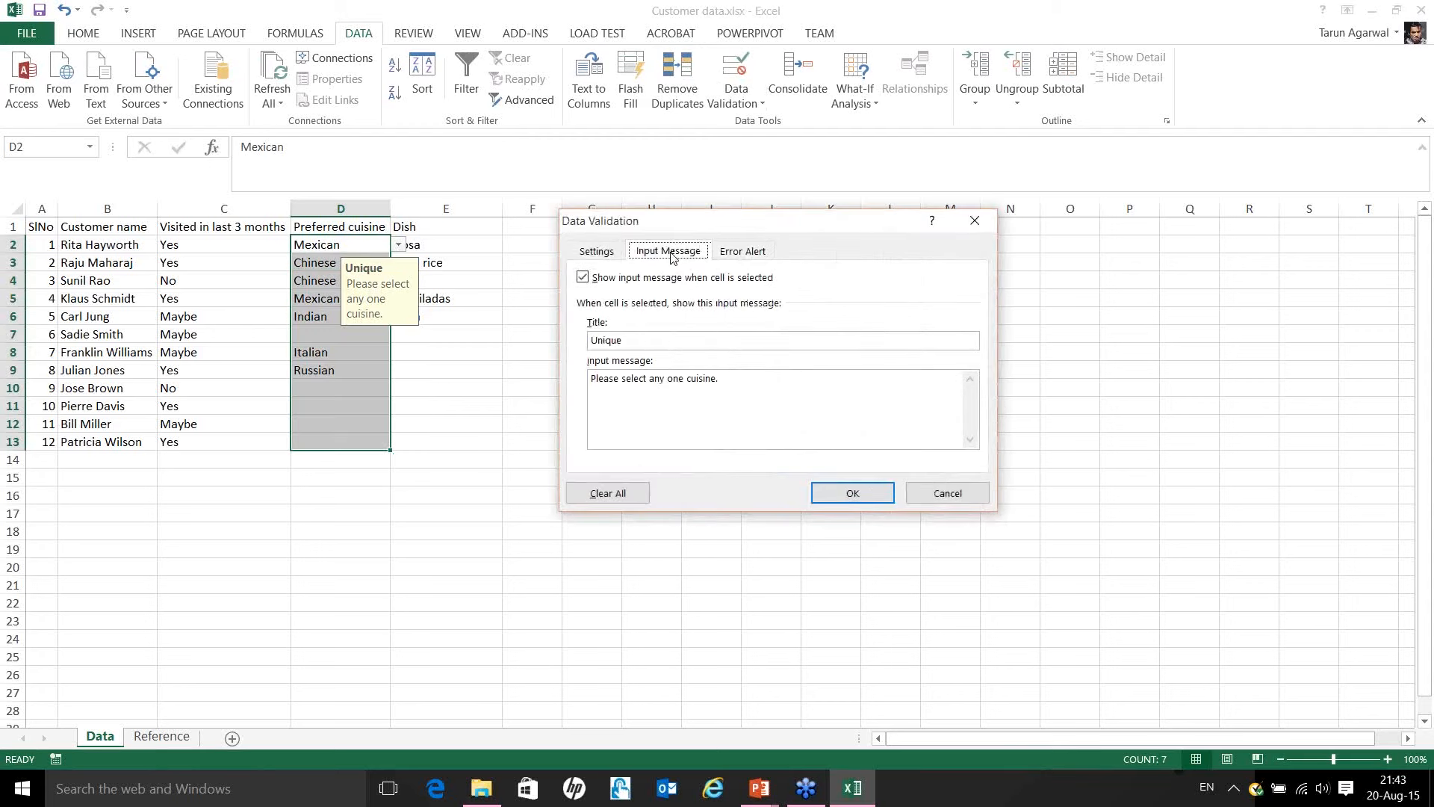
{"action": "left_click", "coordinate": [602, 254]}
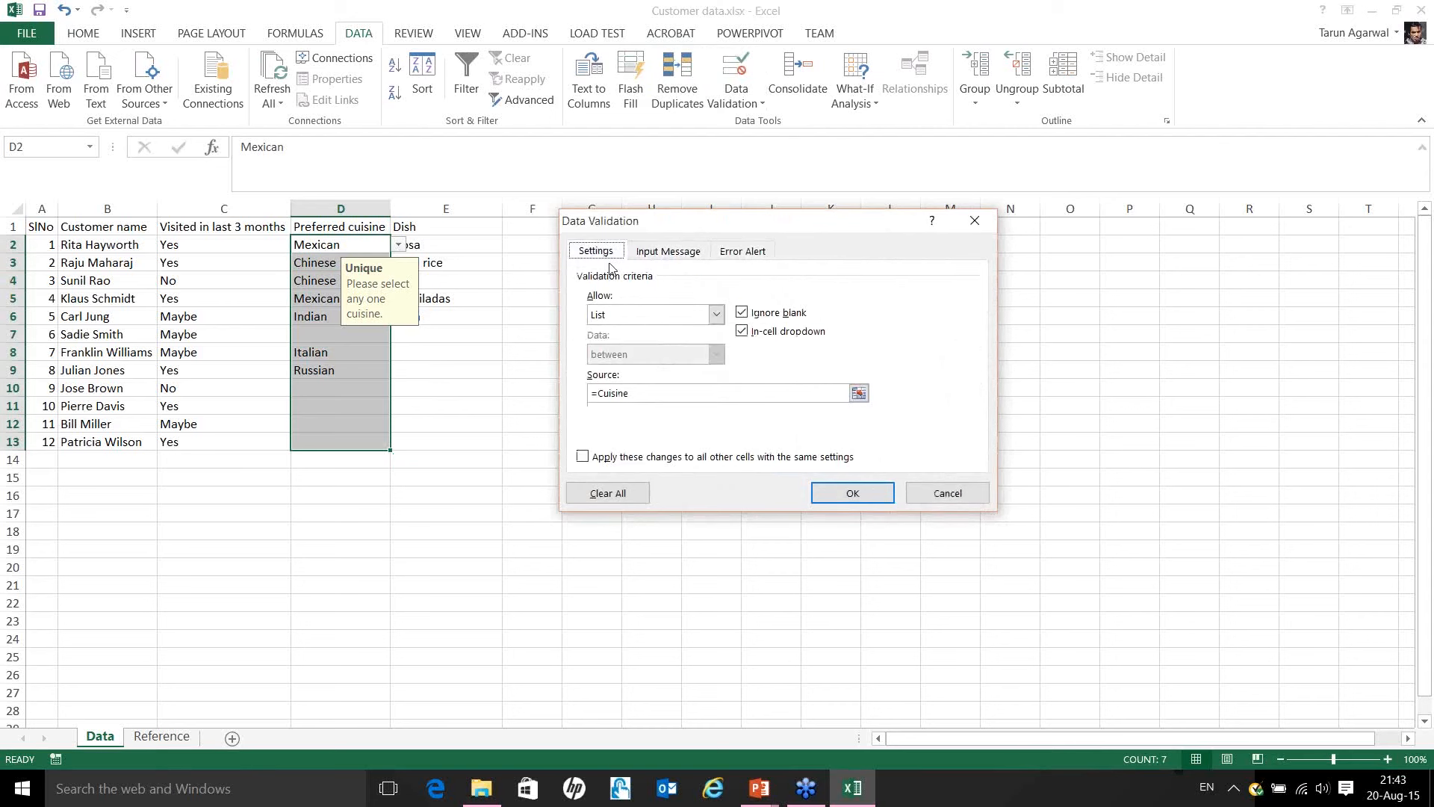
{"action": "left_click", "coordinate": [746, 254]}
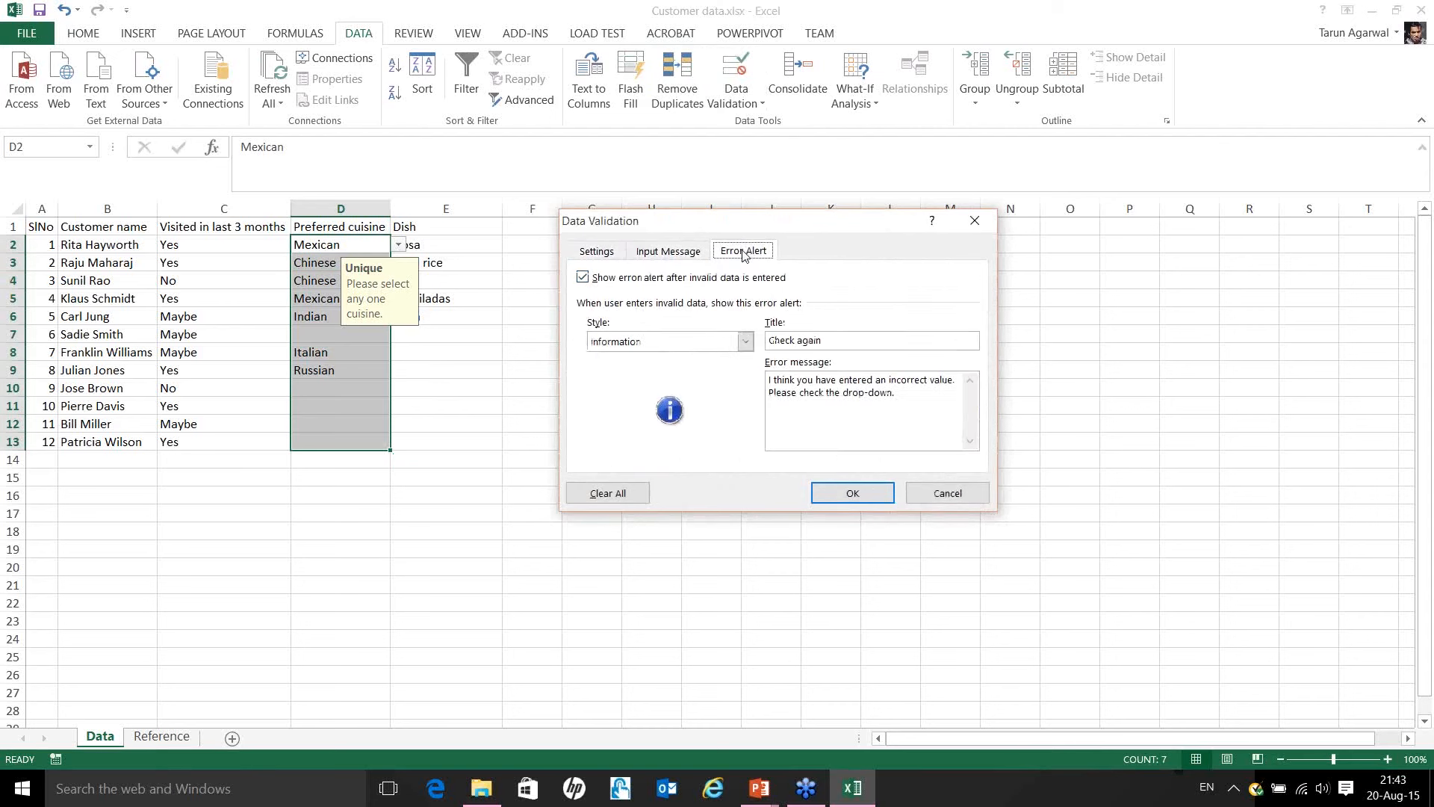
{"action": "left_click", "coordinate": [744, 342]}
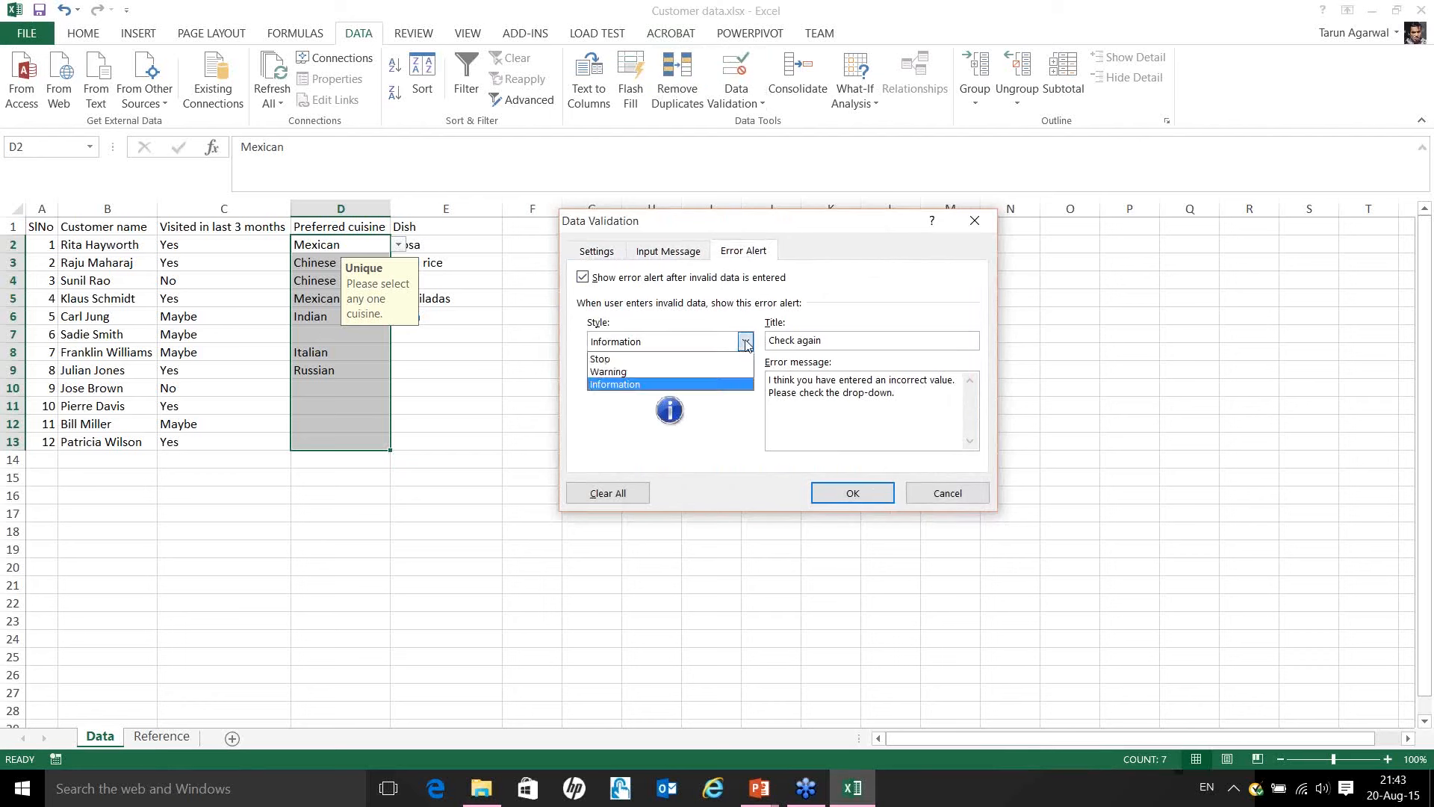
{"action": "left_click", "coordinate": [674, 352]}
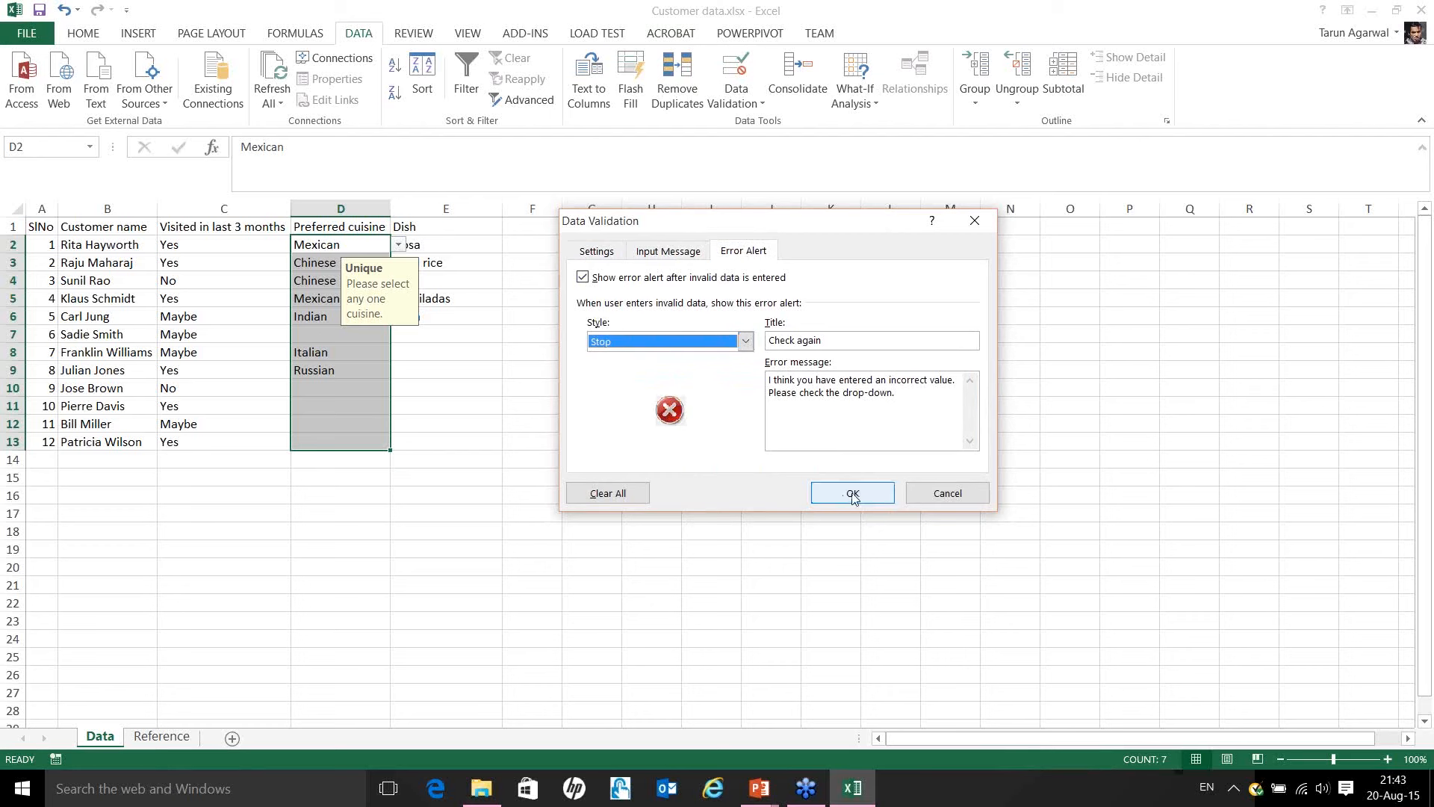
{"action": "left_click", "coordinate": [853, 495]}
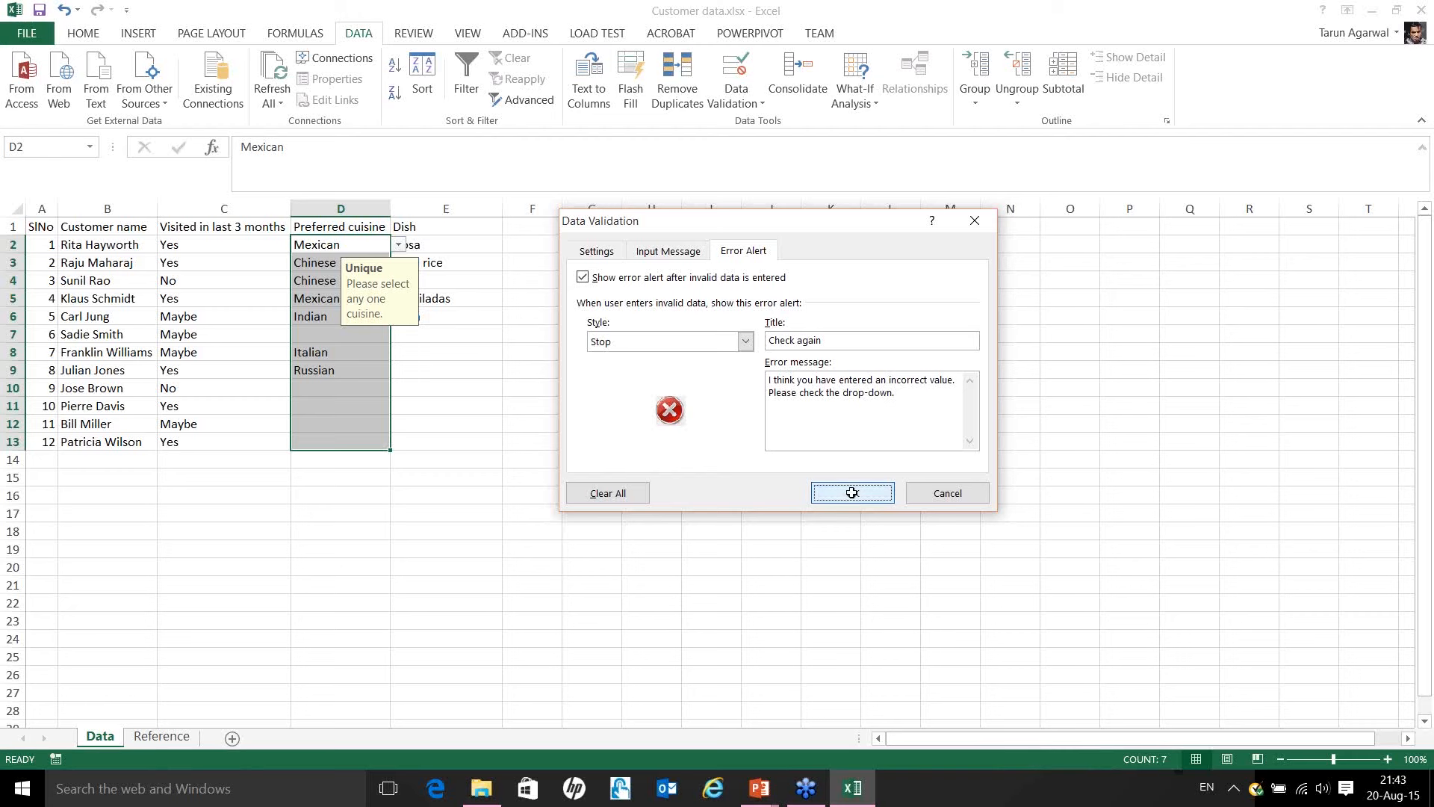
Check the allowed cuisines listed on the Reference sheet and return to cell D9 on the Data sheet.
{"action": "left_click", "coordinate": [353, 370]}
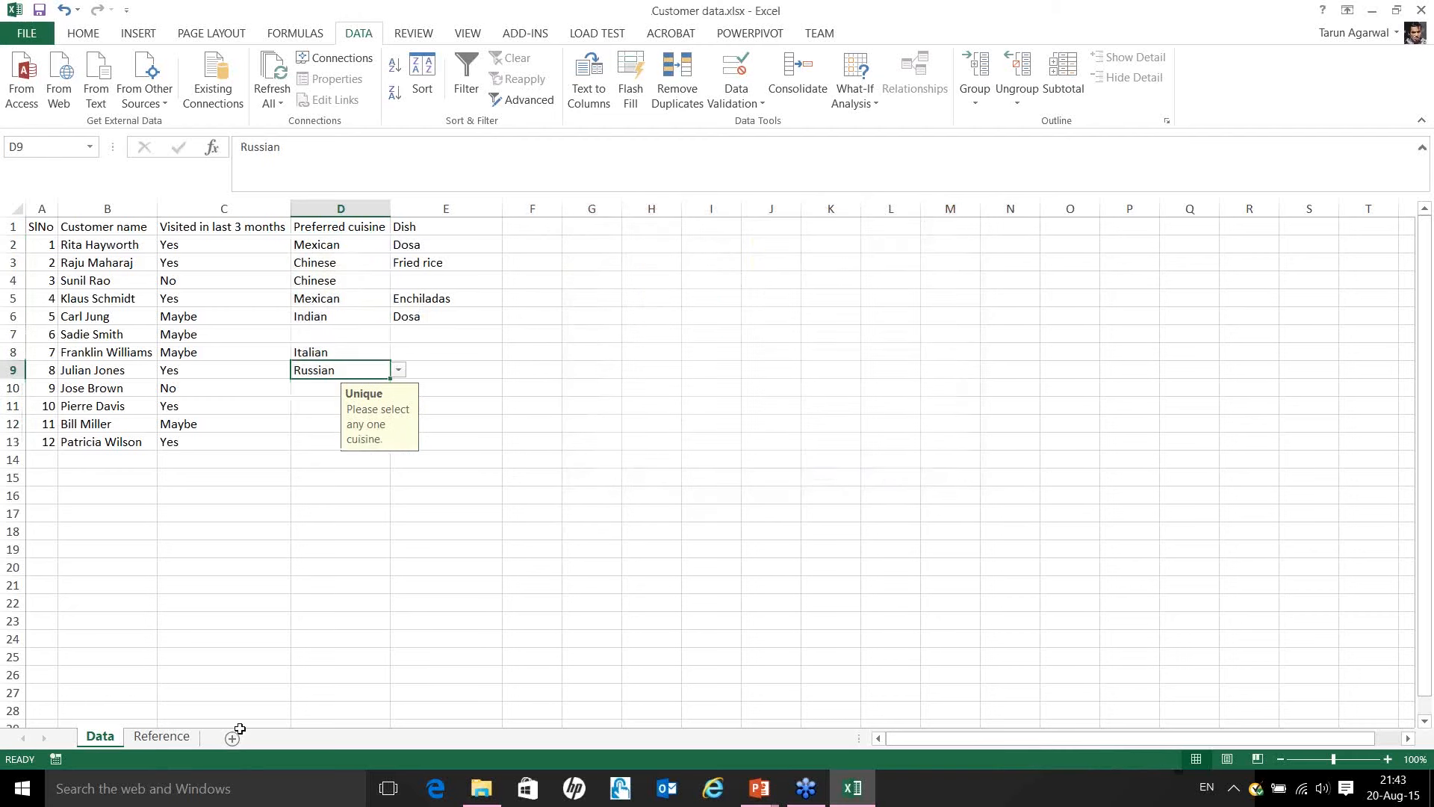
{"action": "left_click", "coordinate": [160, 740]}
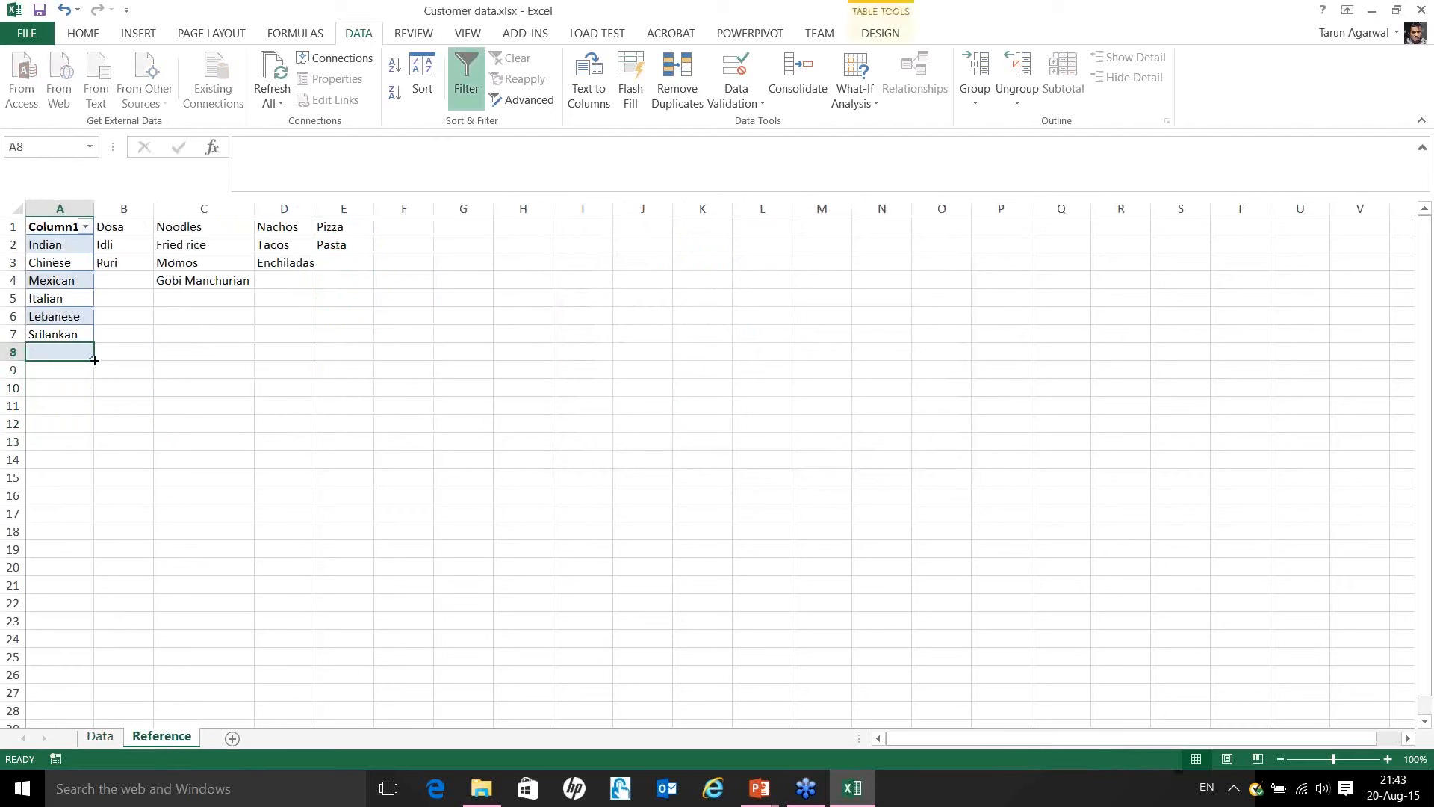
{"action": "left_click", "coordinate": [85, 335]}
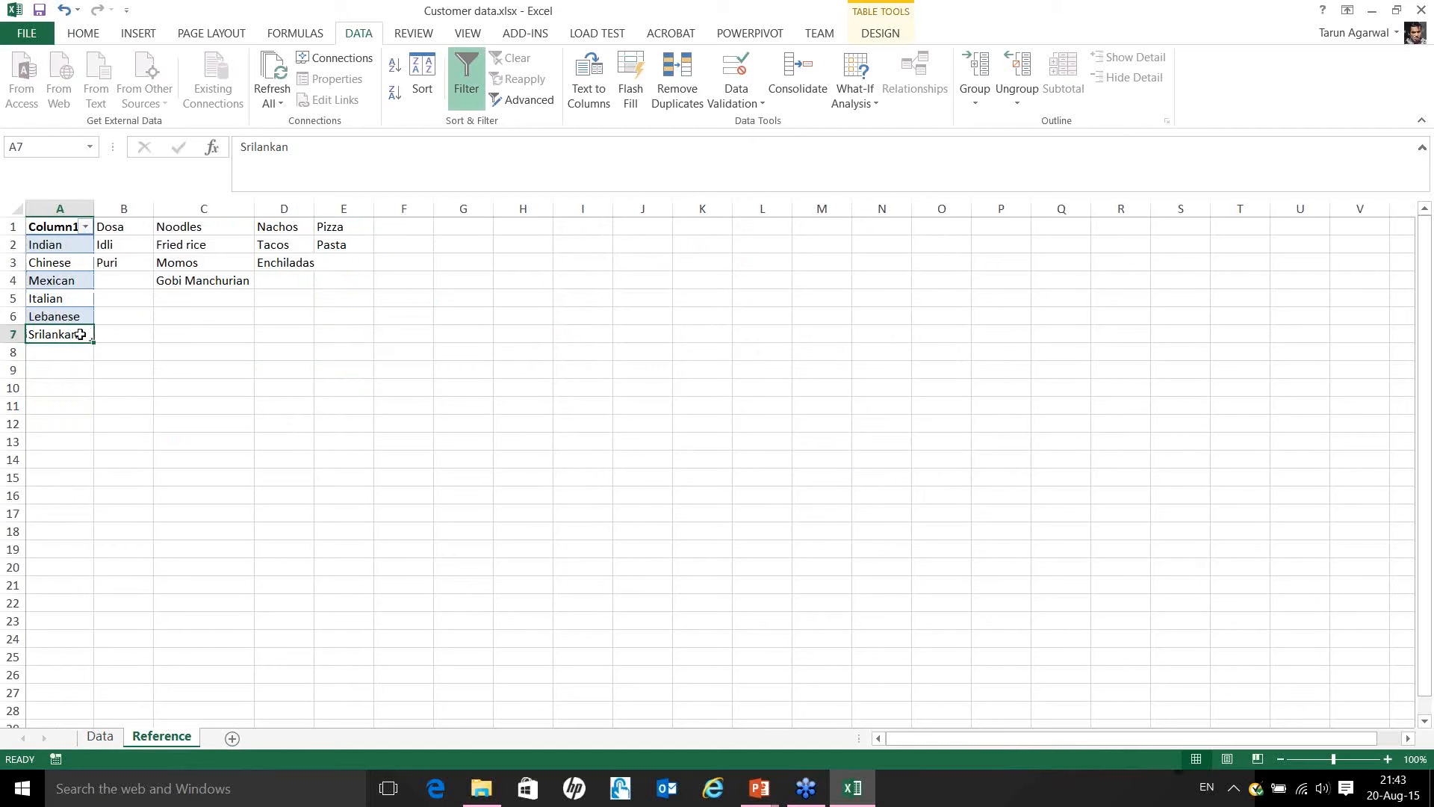
{"action": "left_click", "coordinate": [101, 738]}
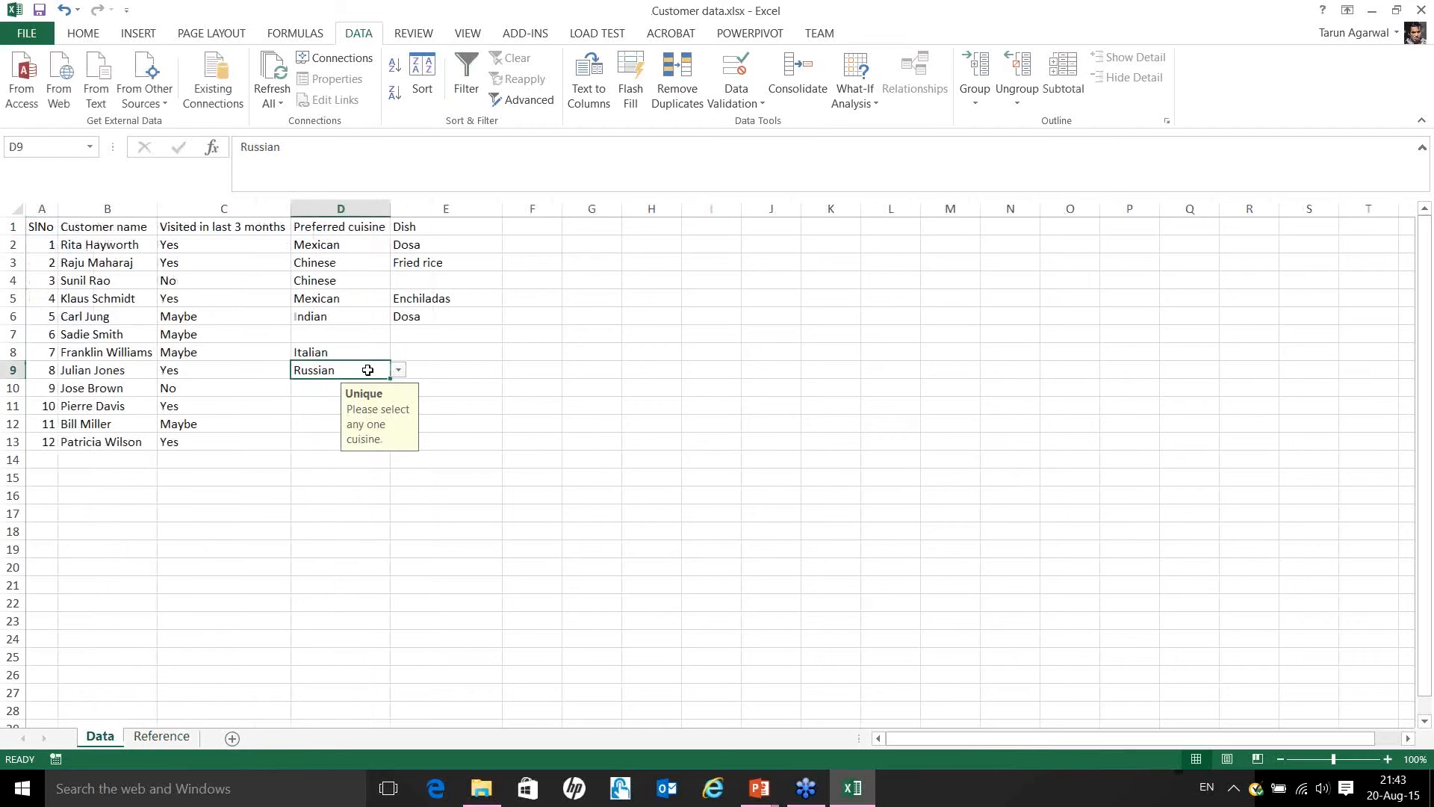
Try to enter Russian in cell D9 again under the Stop style and cancel the entry.
{"action": "type", "text": "Russian"}
{"action": "key", "text": "Return"}
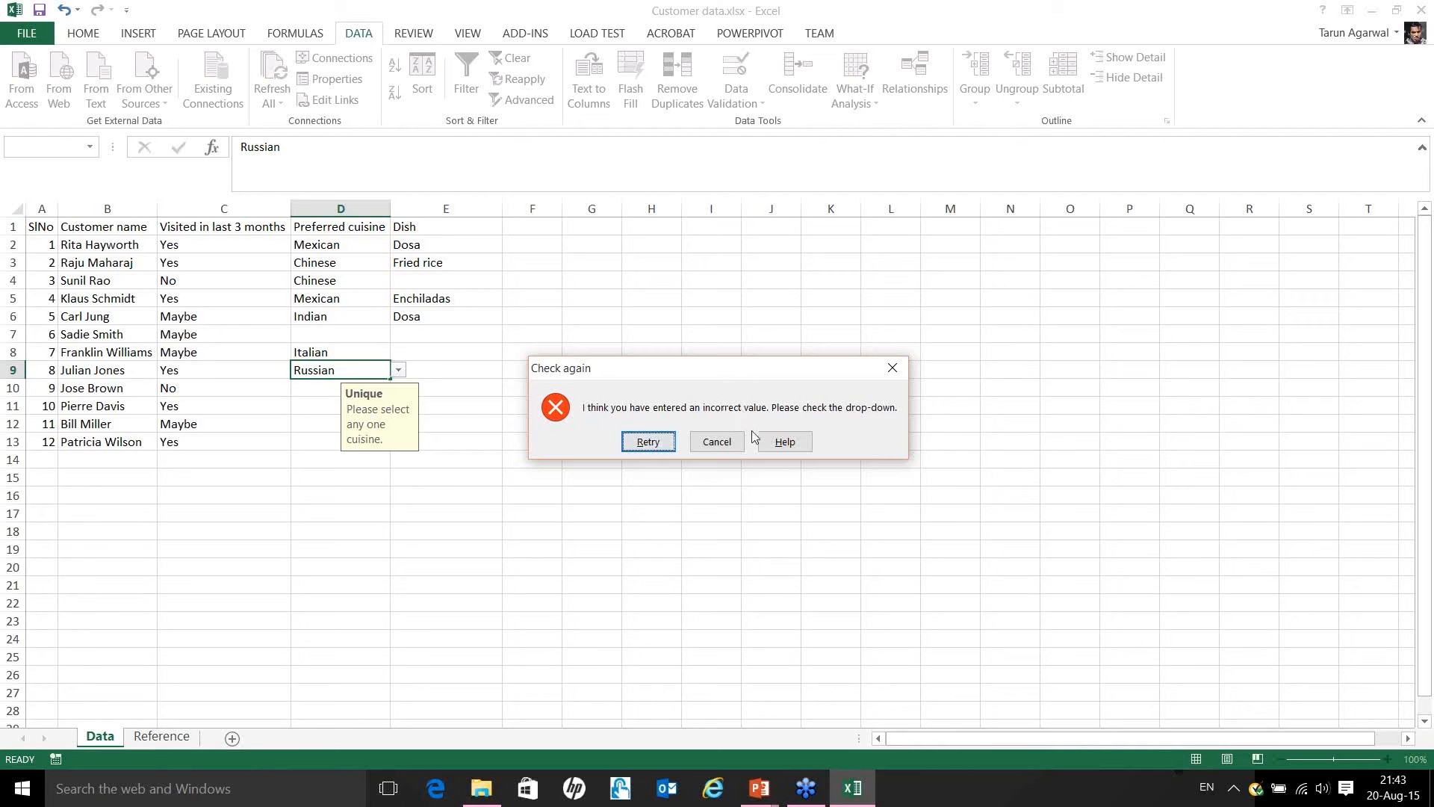
{"action": "left_click", "coordinate": [729, 445]}
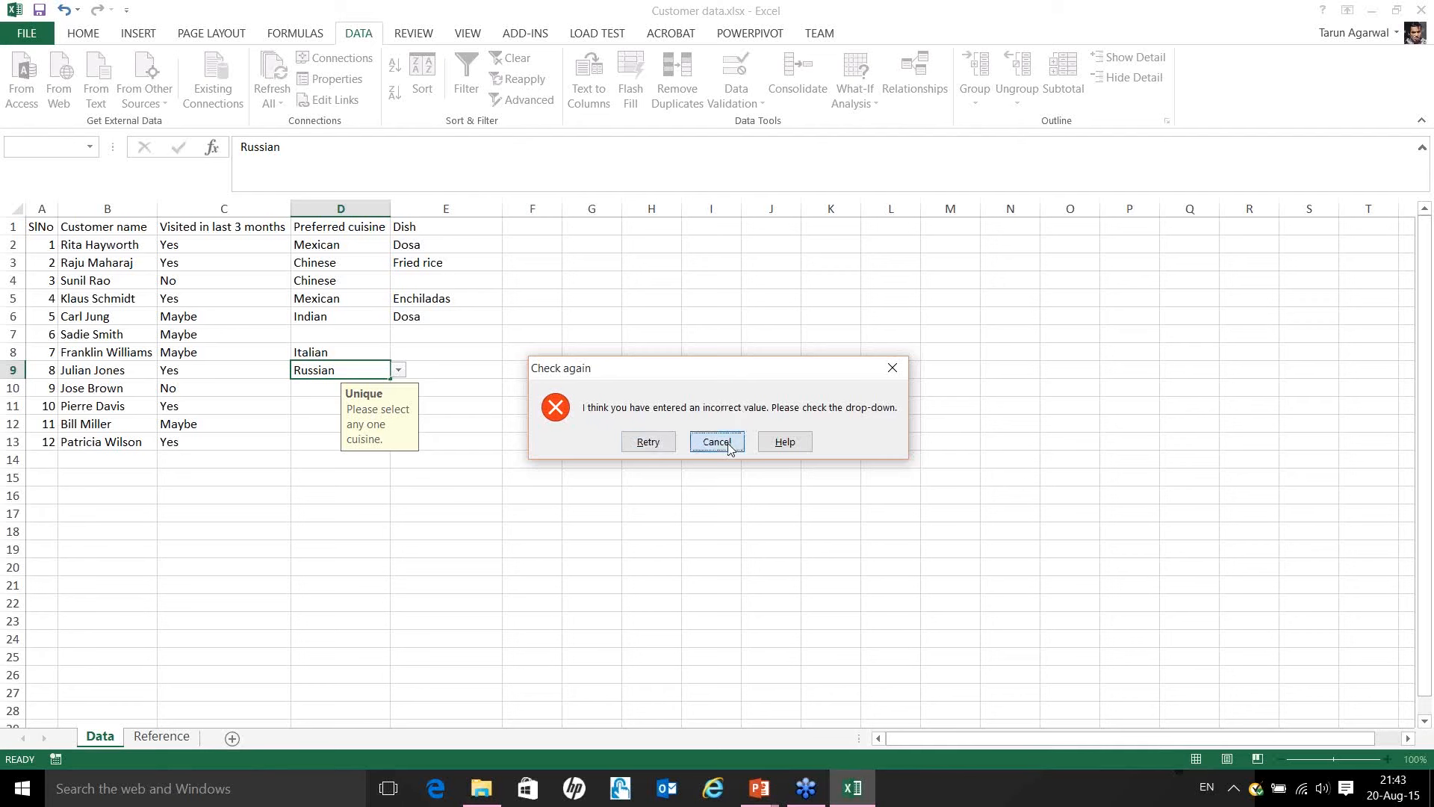
Switch the error alert style of the D2:D13 validation back to Information and apply it.
{"action": "left_click_drag", "start_coordinate": [367, 245], "coordinate": [366, 444]}
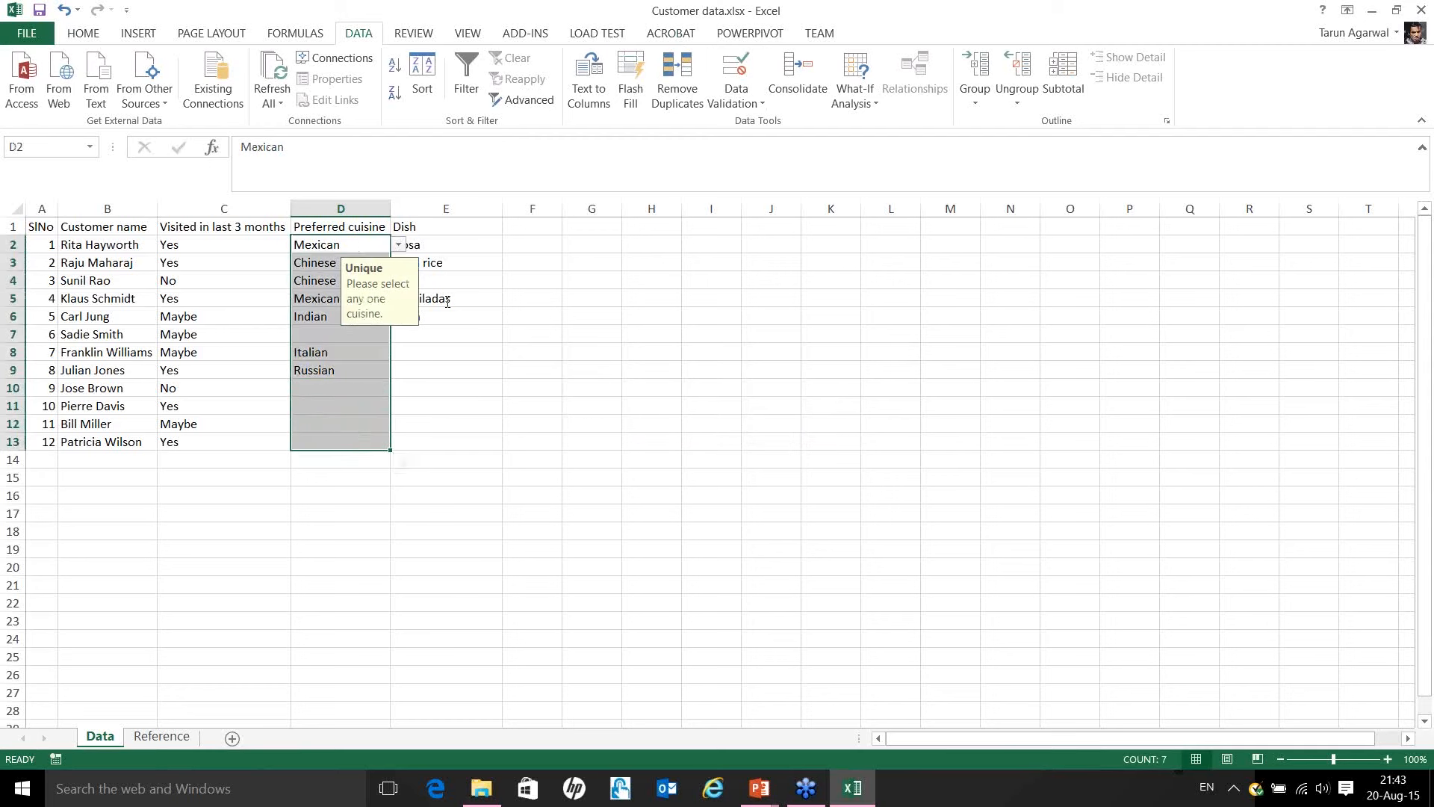
{"action": "left_click", "coordinate": [745, 67]}
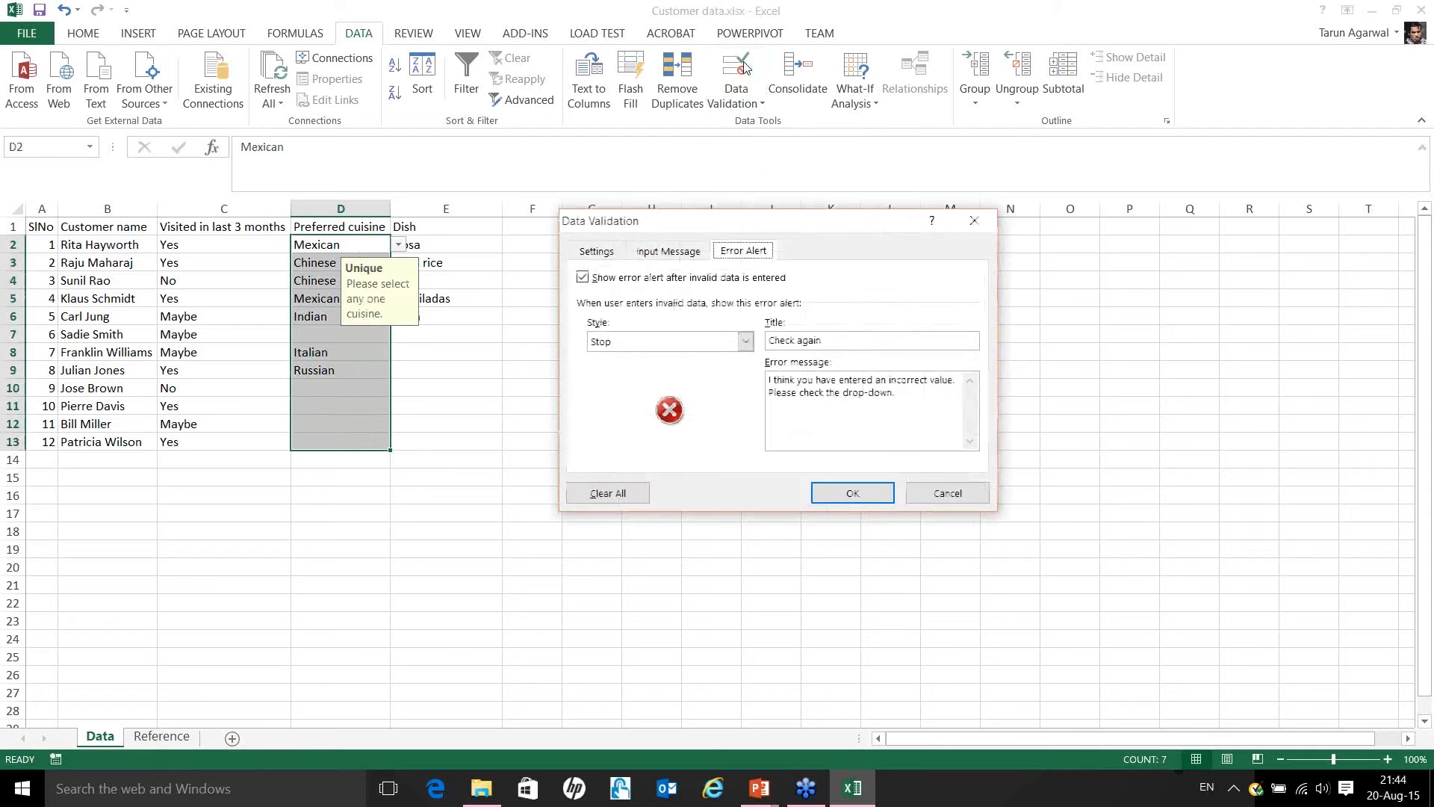
{"action": "left_click", "coordinate": [747, 342]}
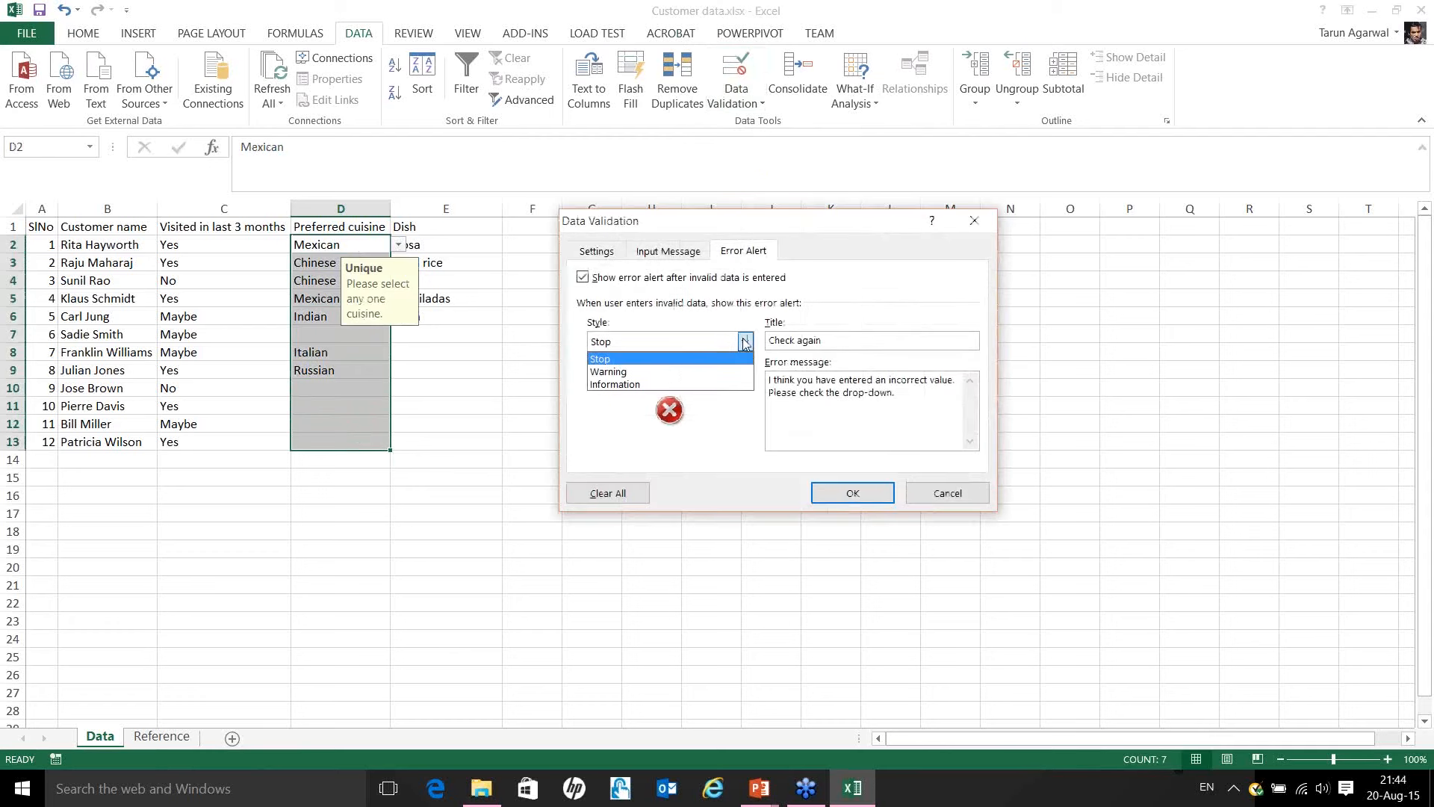
{"action": "left_click", "coordinate": [647, 387]}
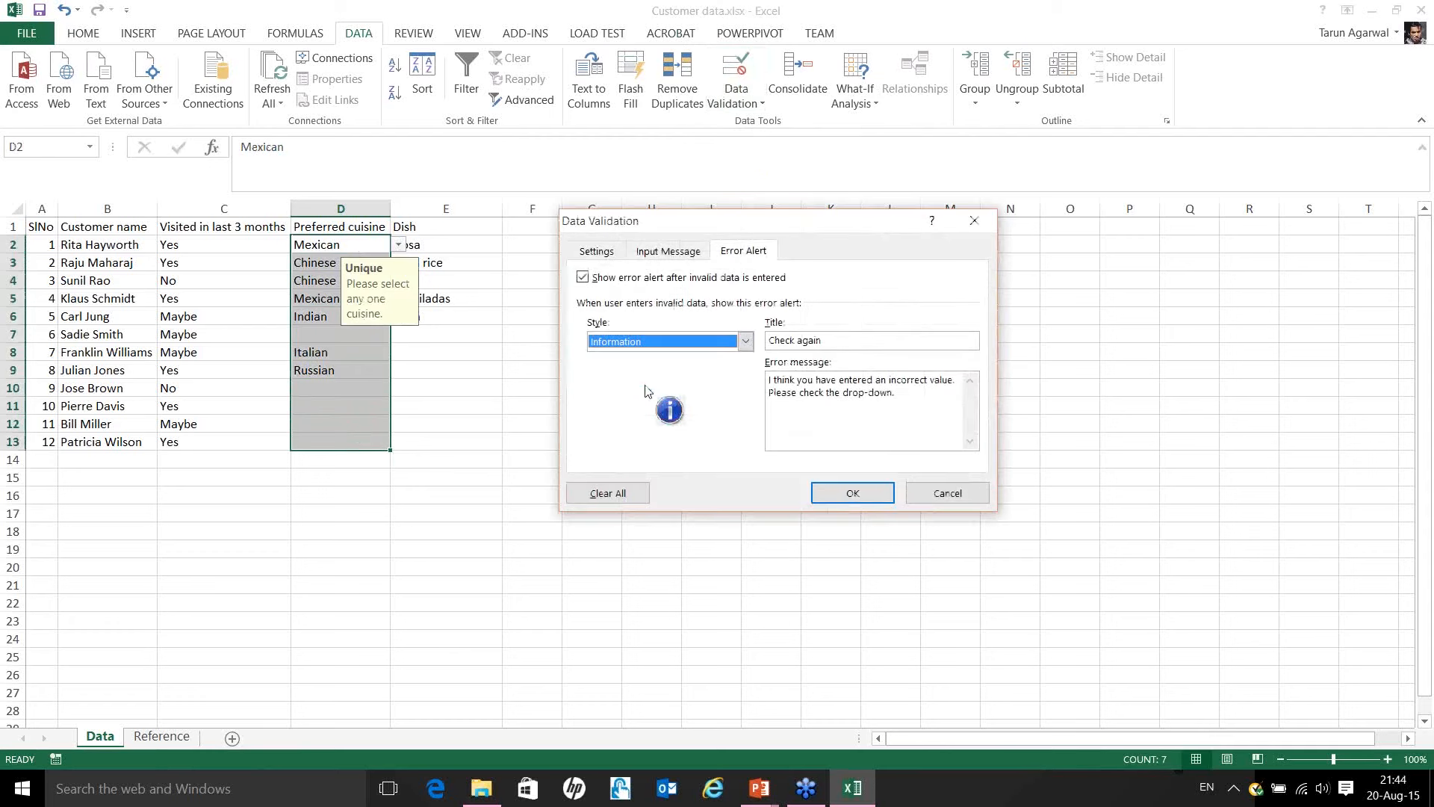
{"action": "left_click", "coordinate": [848, 495]}
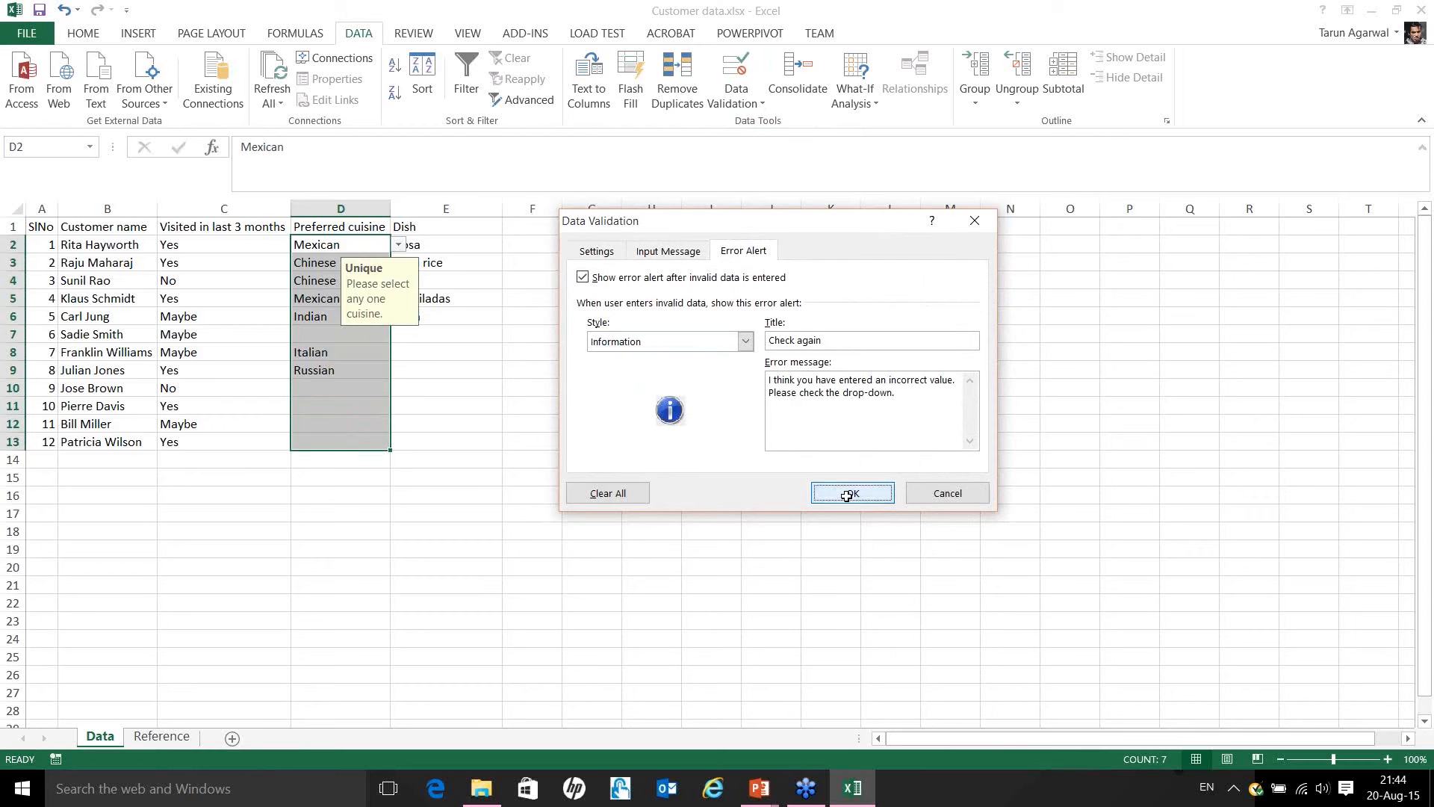
Clear cell D9, enter Pakistani in cell D10 and accept the value despite the information alert.
{"action": "left_click", "coordinate": [338, 369]}
{"action": "key", "text": "Return"}
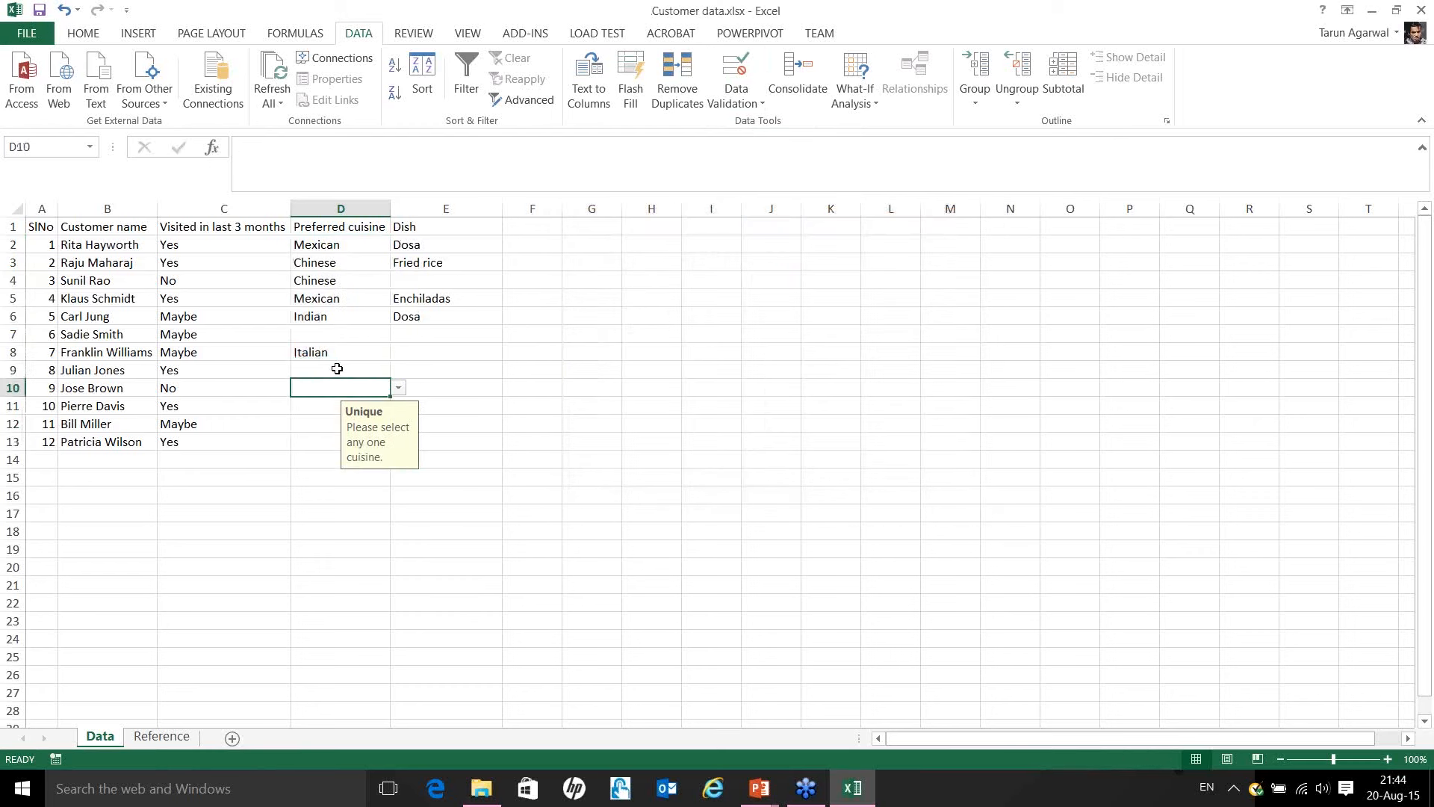
{"action": "key", "text": "F2"}
{"action": "type", "text": "Pakistani"}
{"action": "key", "text": "Return"}
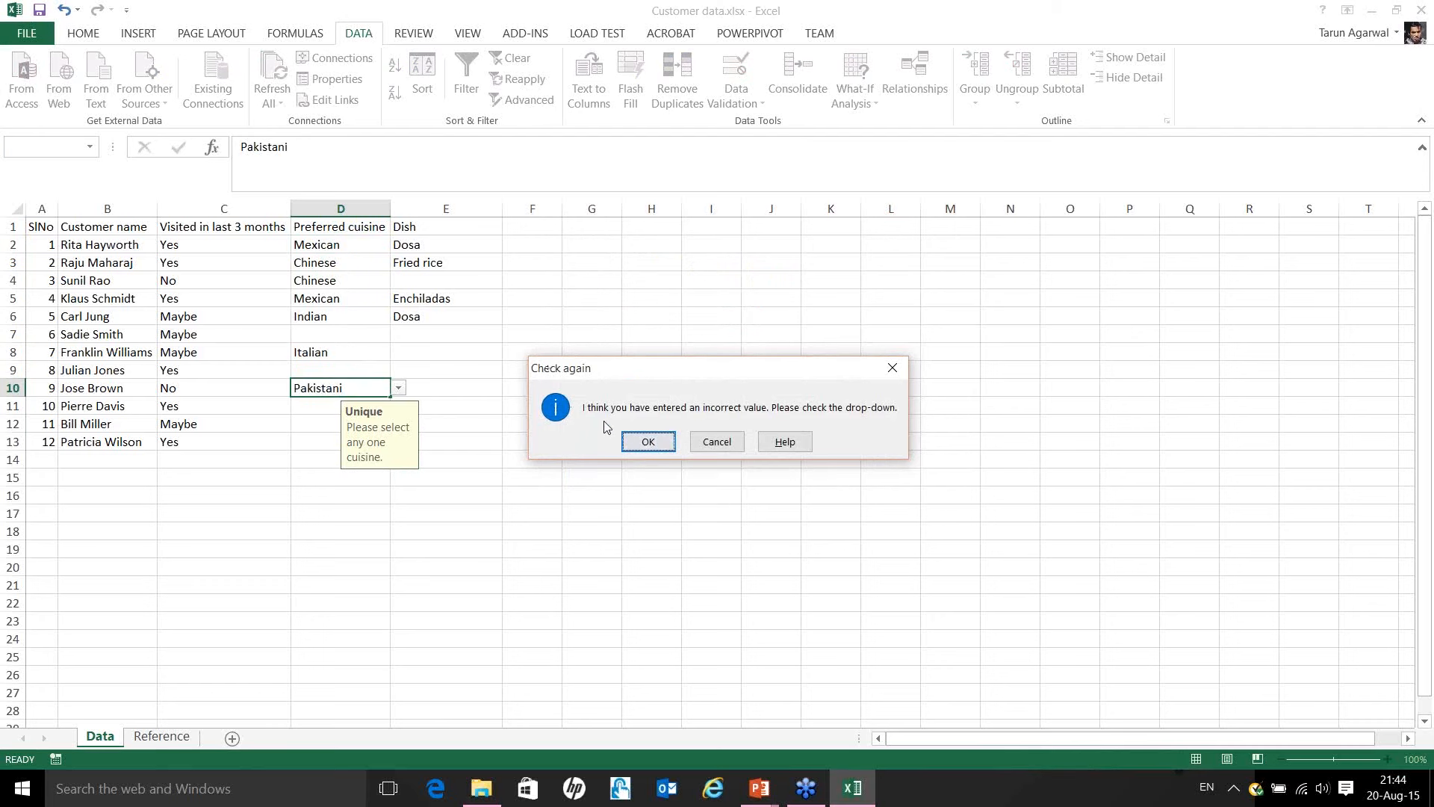
{"action": "left_click", "coordinate": [661, 440]}
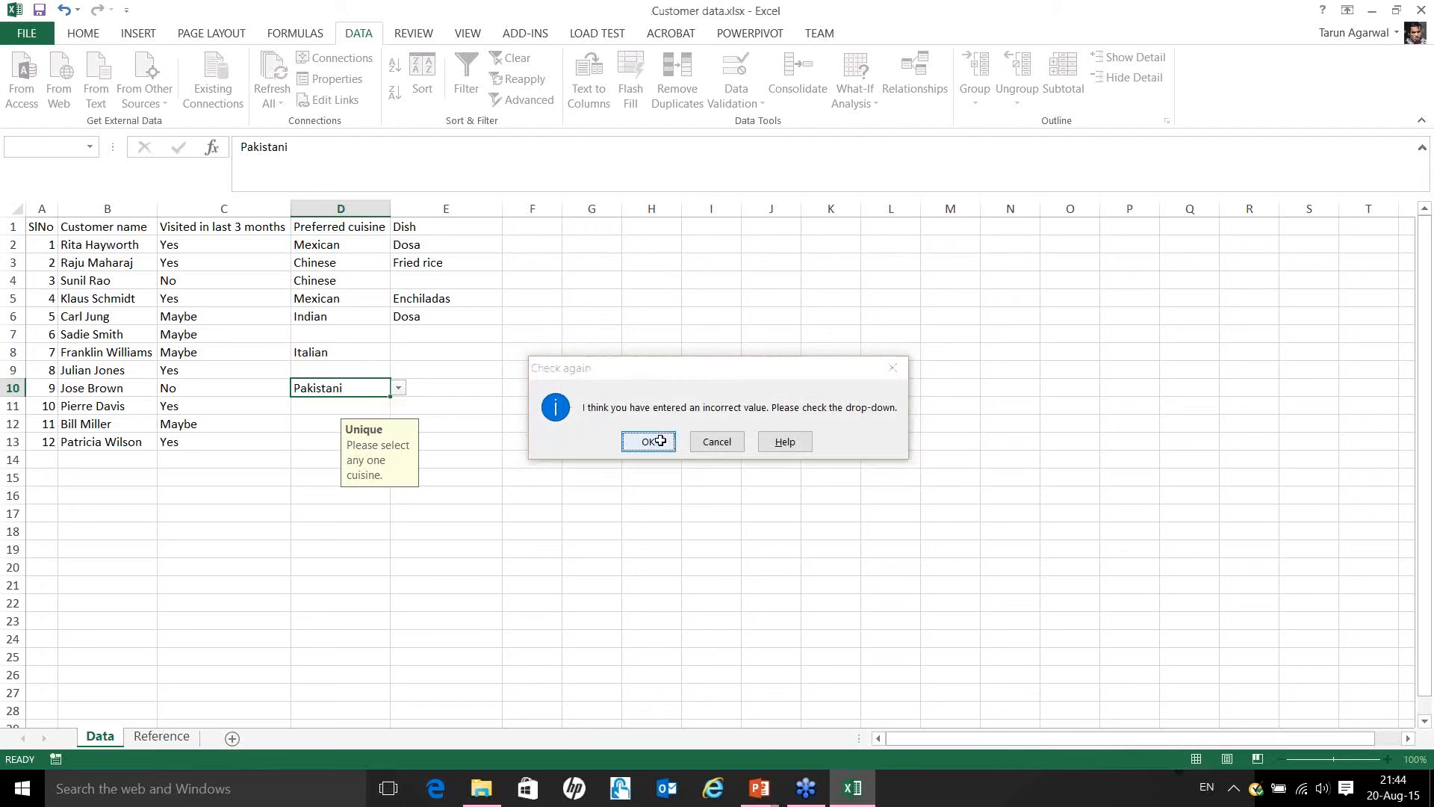
{"action": "left_click", "coordinate": [369, 388]}
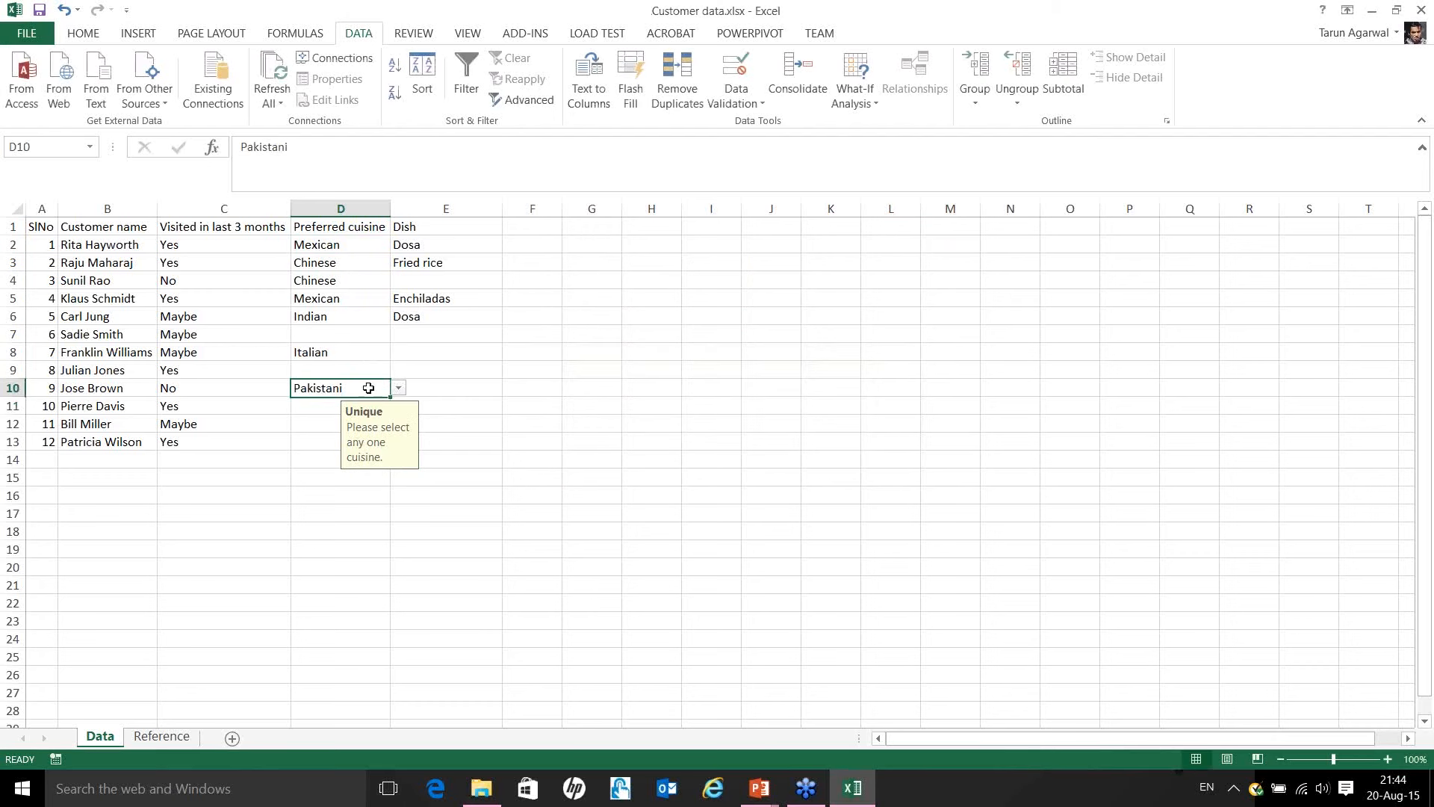
Check the cuisine list on the Reference sheet and choose Italian for cell D10 on the Data sheet.
{"action": "left_click", "coordinate": [162, 737]}
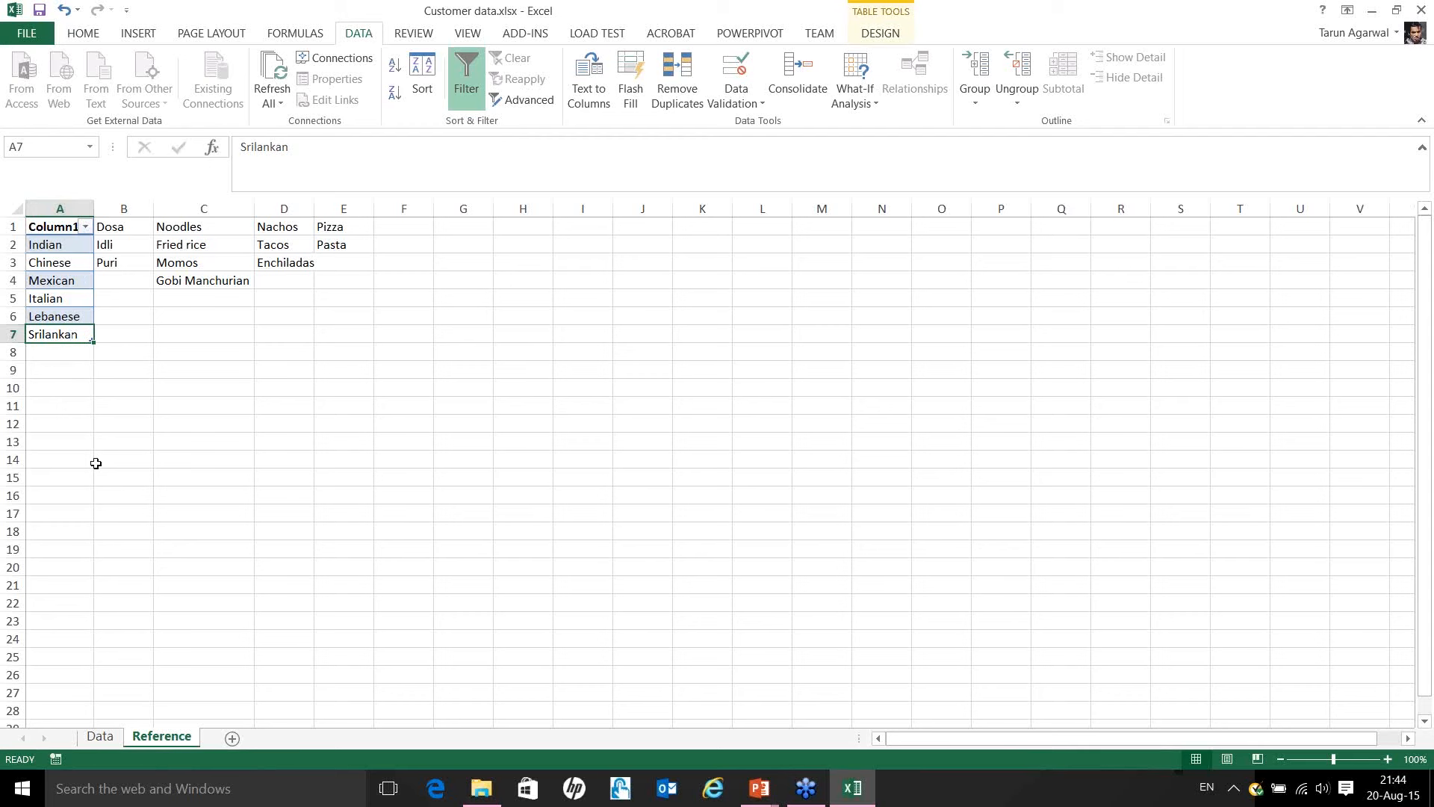
{"action": "left_click", "coordinate": [100, 737]}
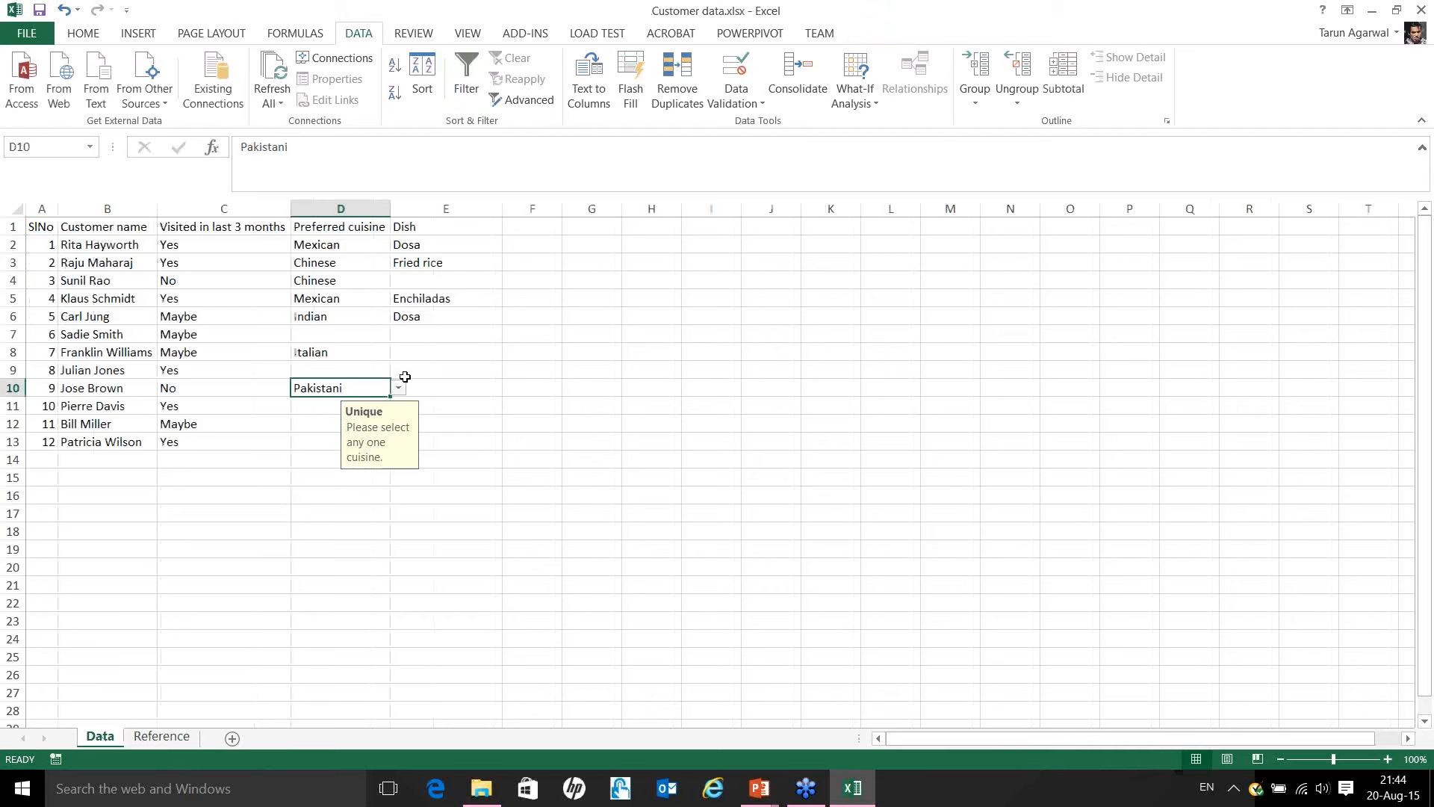
{"action": "left_click", "coordinate": [401, 390]}
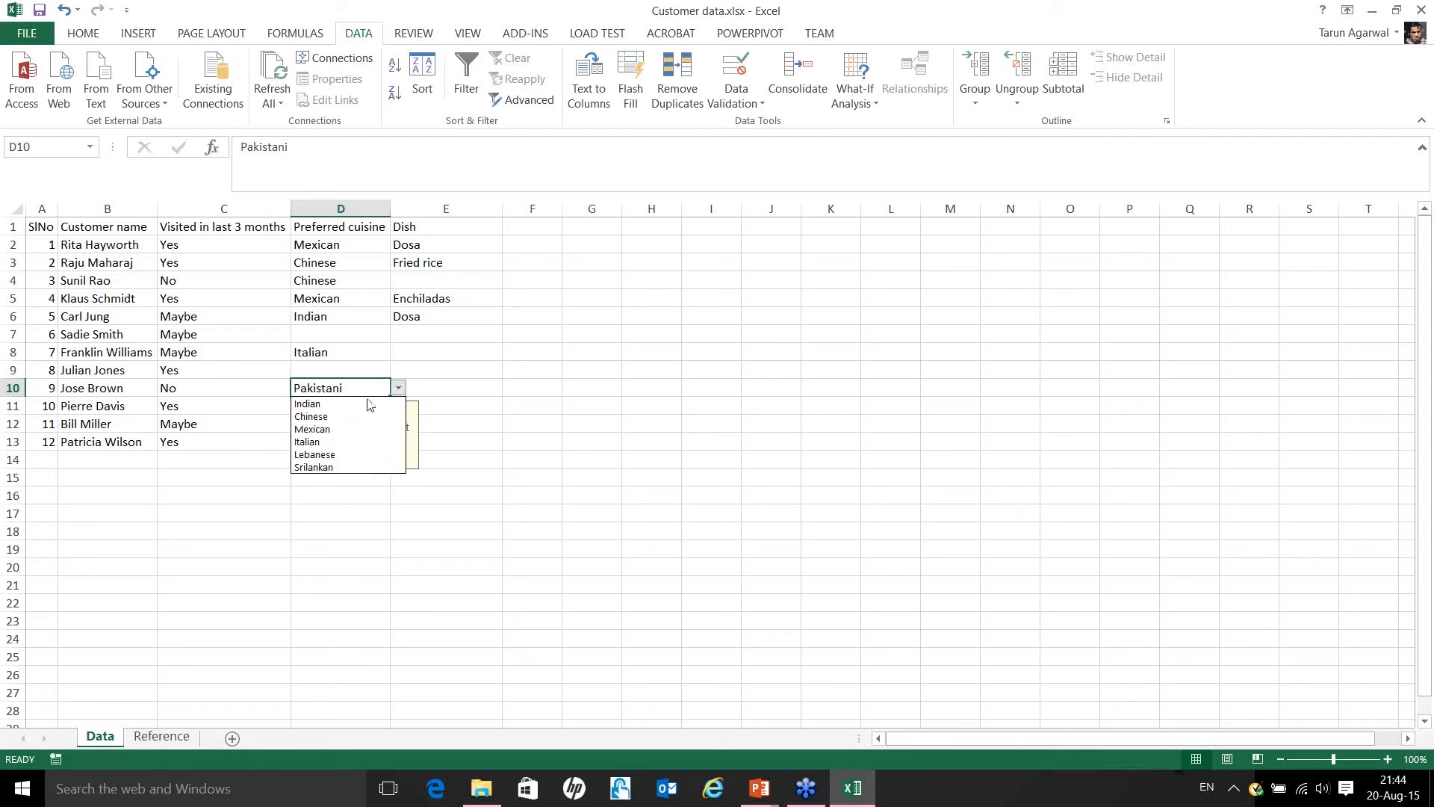
{"action": "left_click", "coordinate": [323, 442]}
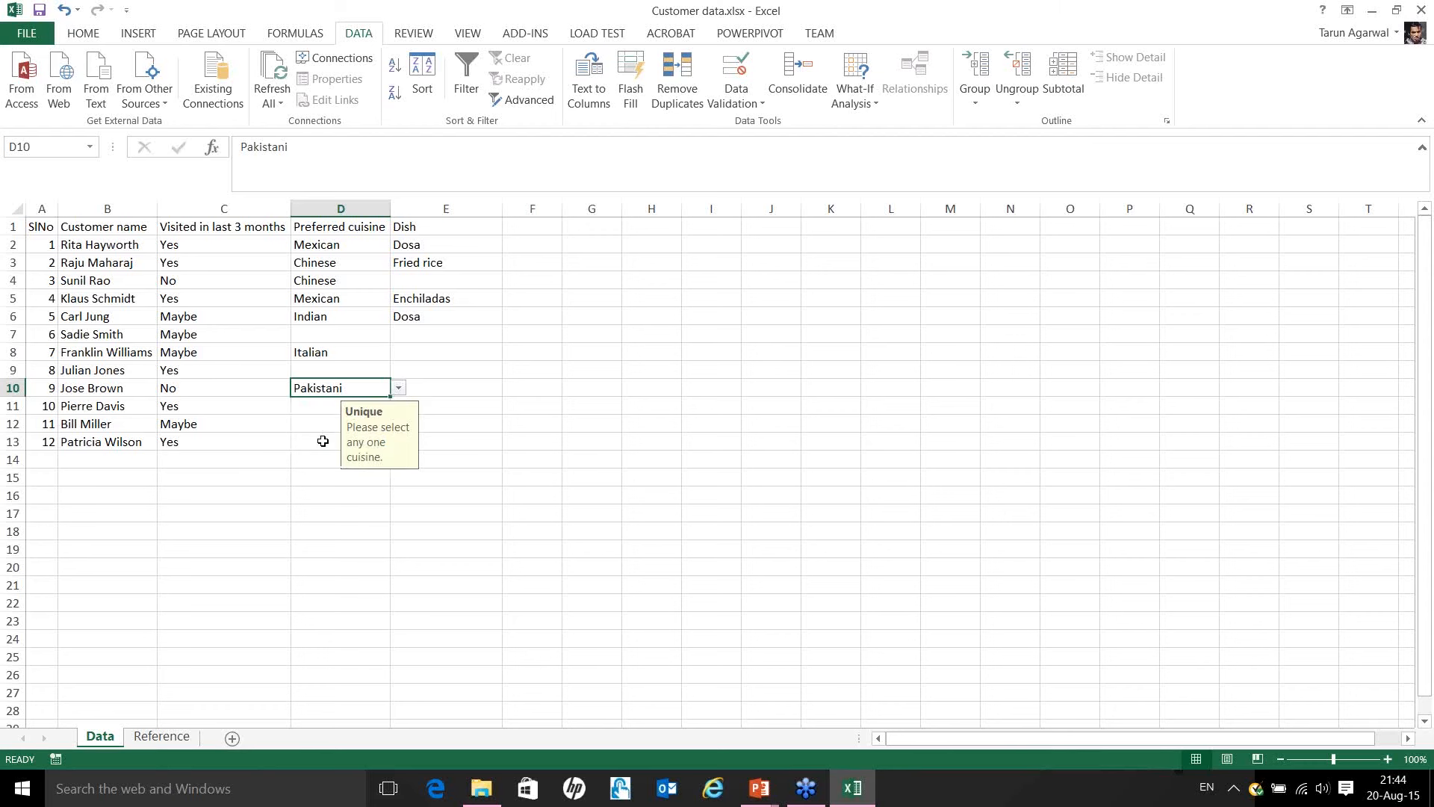
{"action": "left_click", "coordinate": [440, 386]}
Switch to the PowerPoint slide show to view the Managing User Alerts slide.
{"action": "mouse_move", "coordinate": [761, 790]}
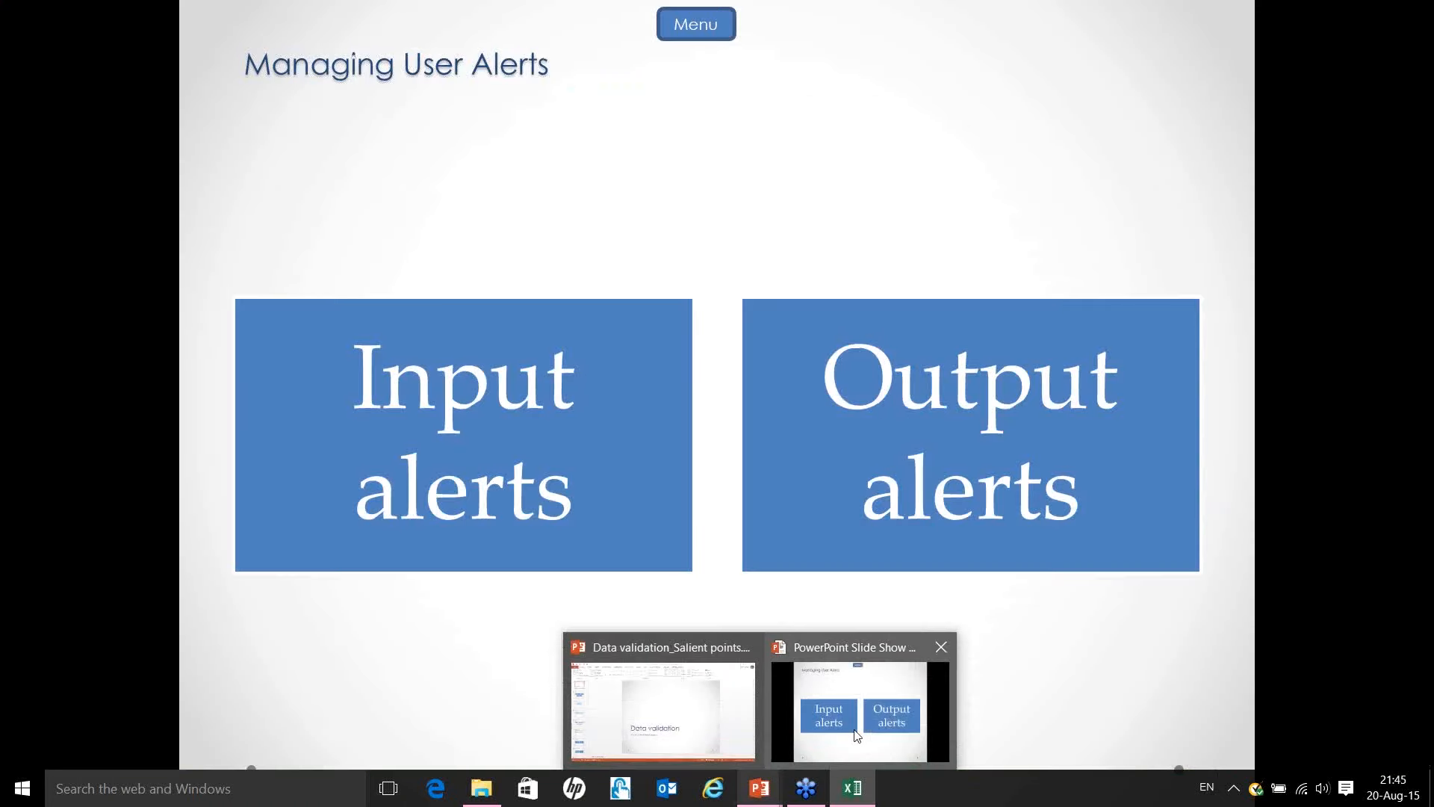
{"action": "left_click", "coordinate": [856, 736]}
{"action": "left_click", "coordinate": [784, 225]}
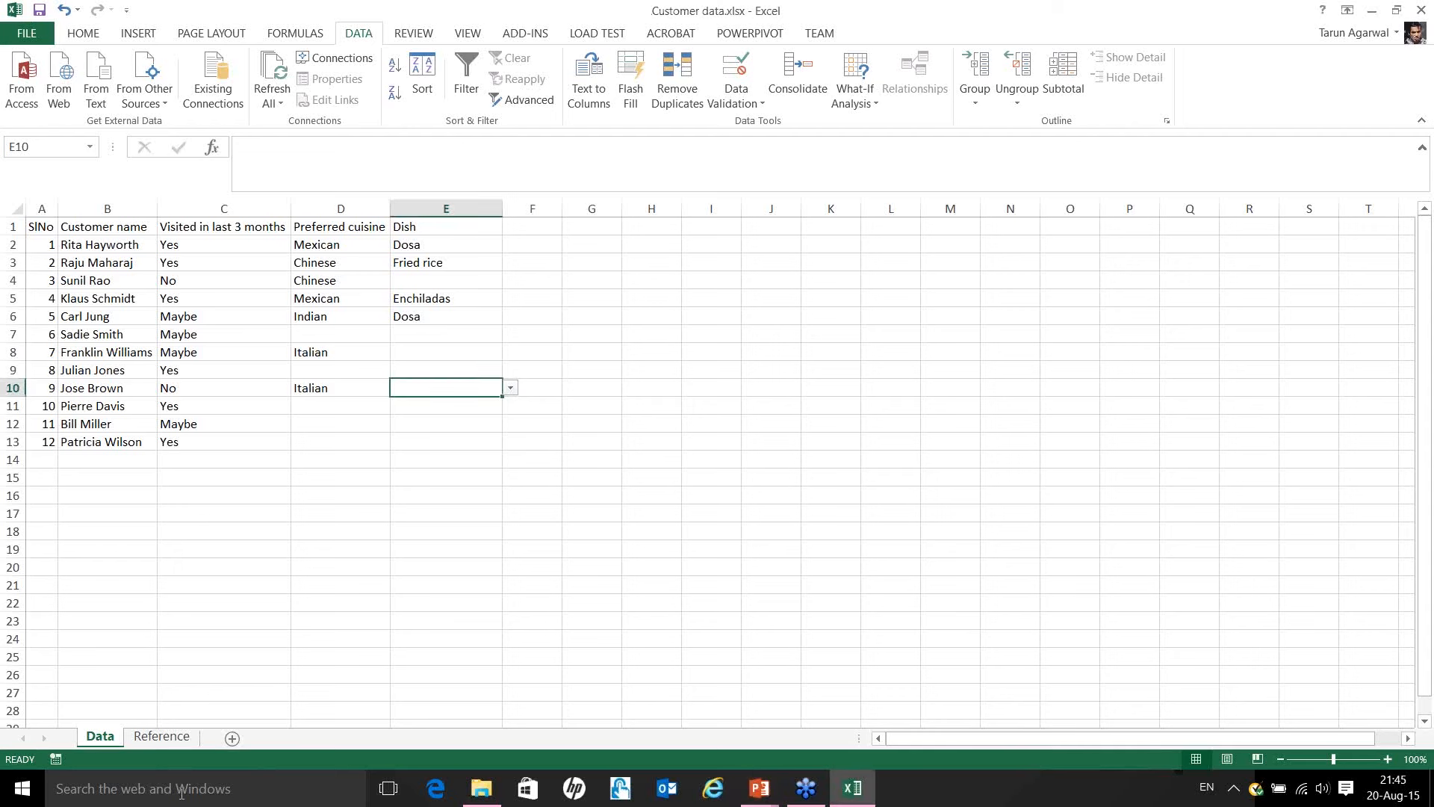
Add a duplicate Momos entry in cell C5 of the Reference sheet, below the Chinese dishes.
{"action": "left_click", "coordinate": [163, 737]}
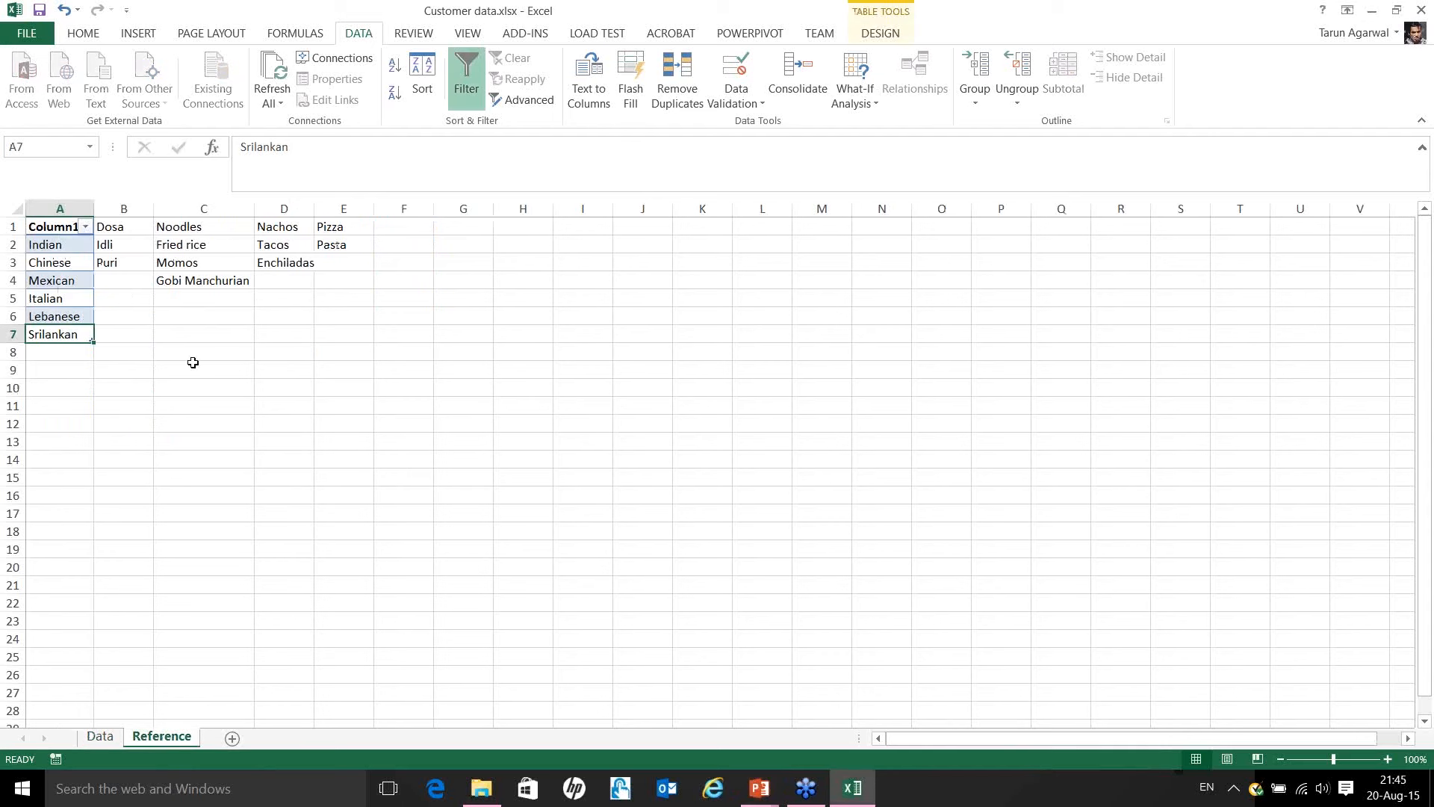
{"action": "left_click", "coordinate": [229, 224]}
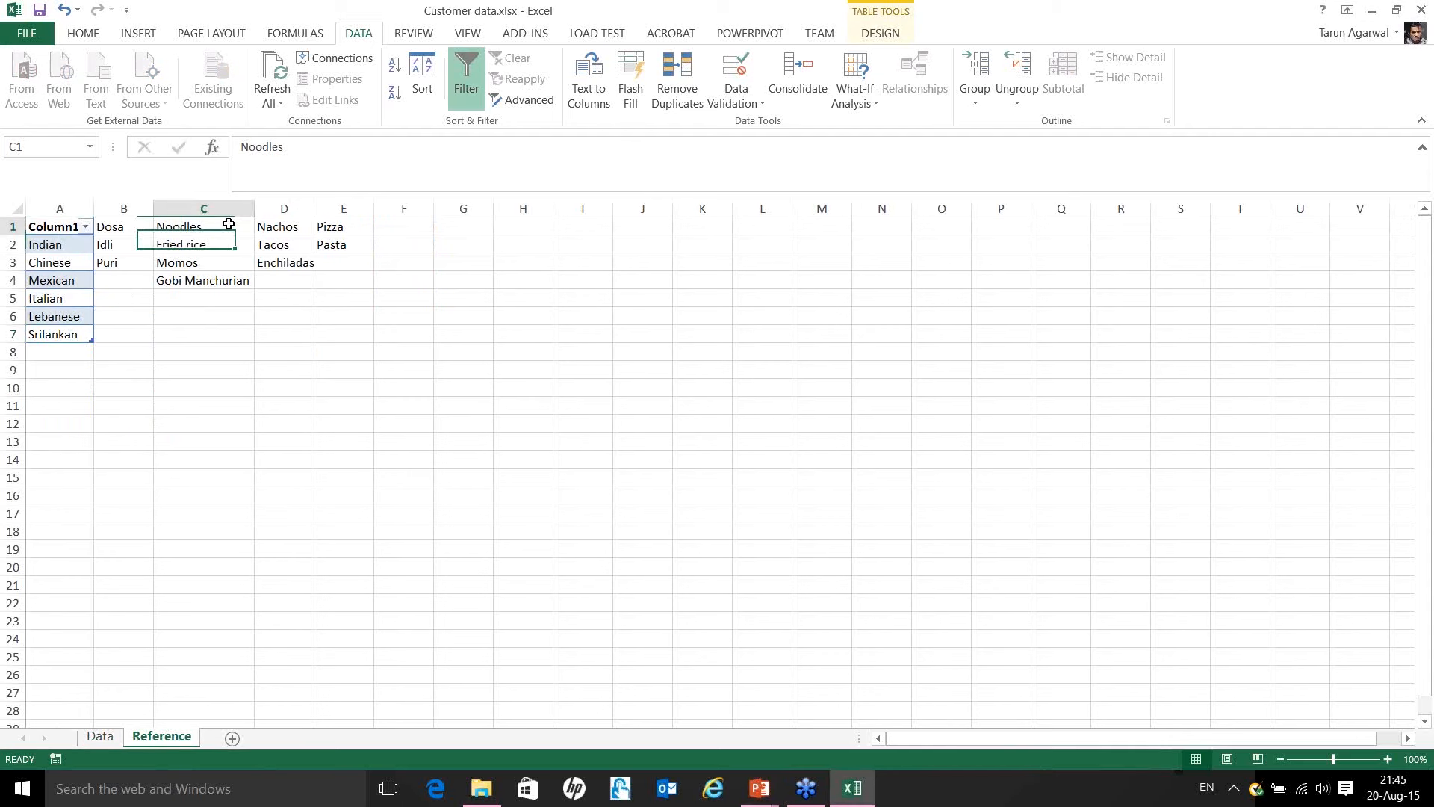
{"action": "left_click_drag", "start_coordinate": [229, 225], "coordinate": [199, 302]}
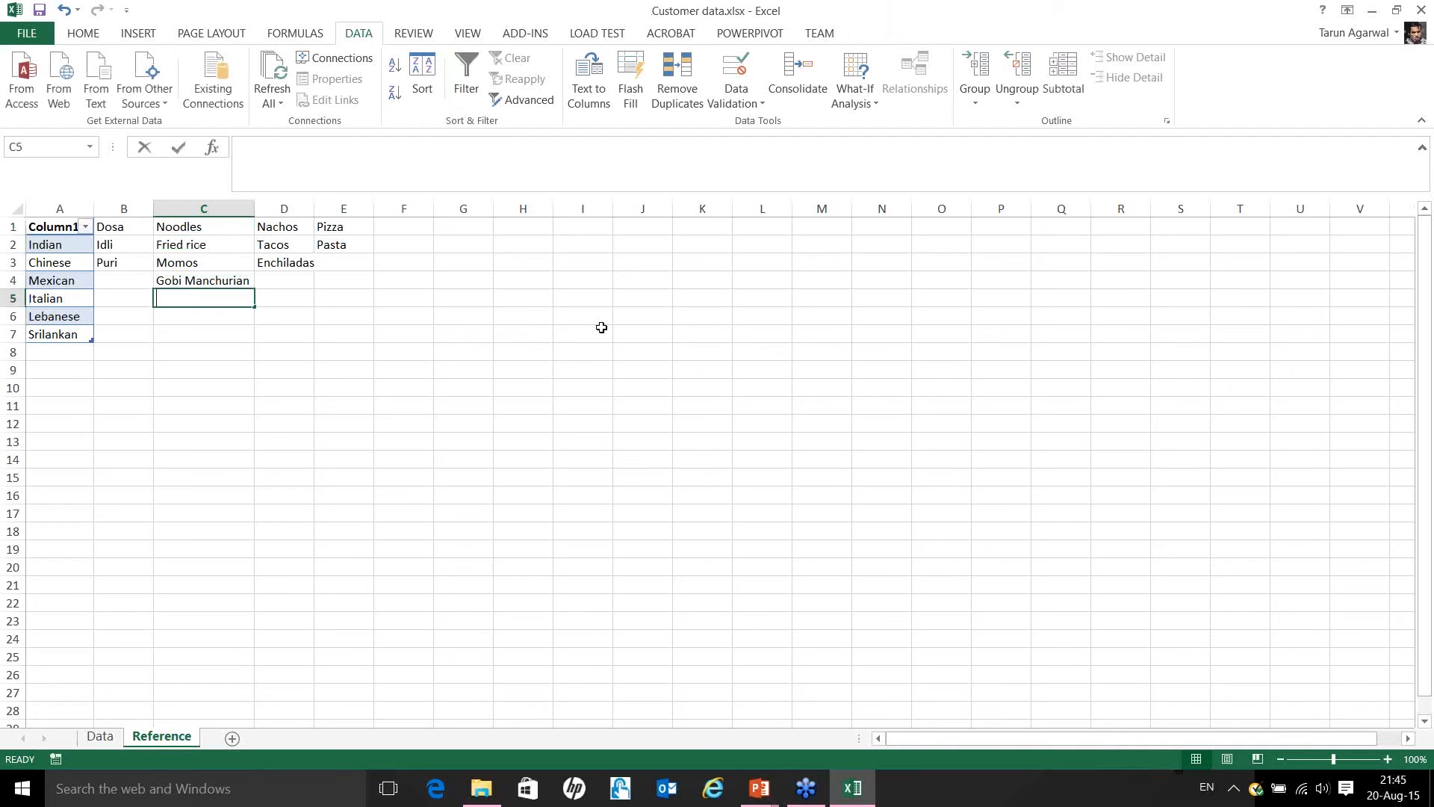
{"action": "type", "text": "Momos"}
{"action": "key", "text": "Return"}
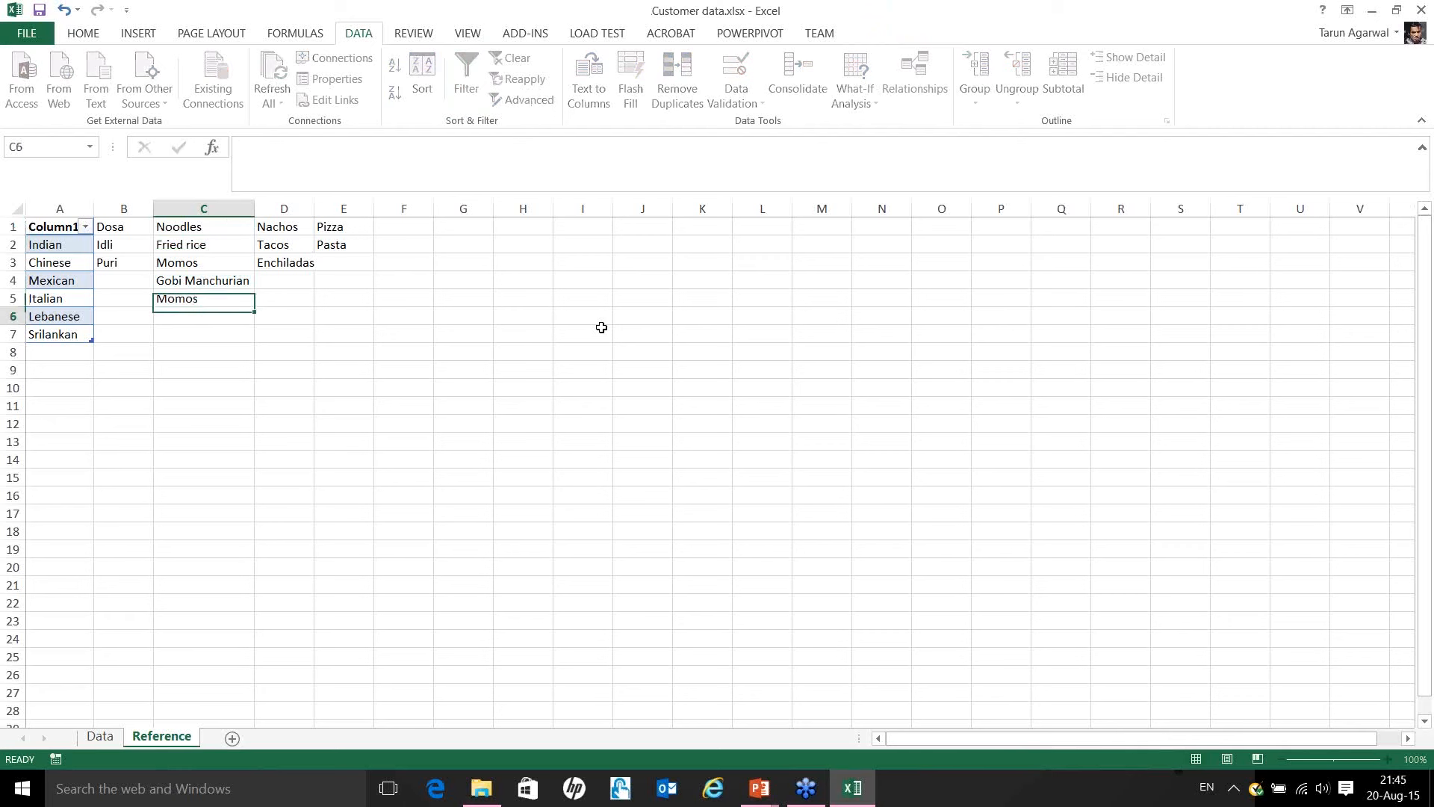
{"action": "key", "text": "Up"}
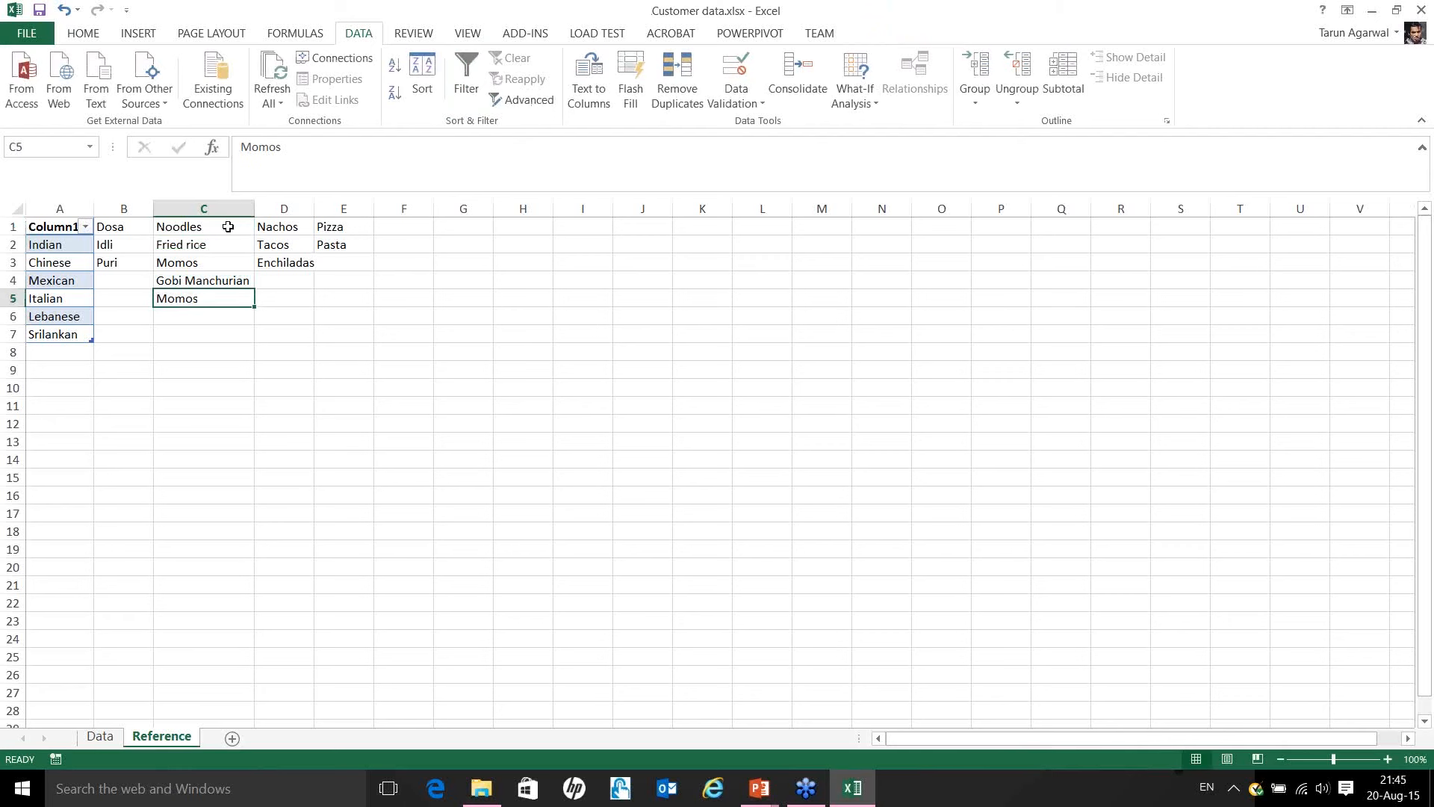
Extend the Chinese named range to =Reference!$C$1:$C$5 in the Name Manager.
{"action": "left_click", "coordinate": [219, 228]}
{"action": "left_click_drag", "start_coordinate": [220, 228], "coordinate": [220, 290]}
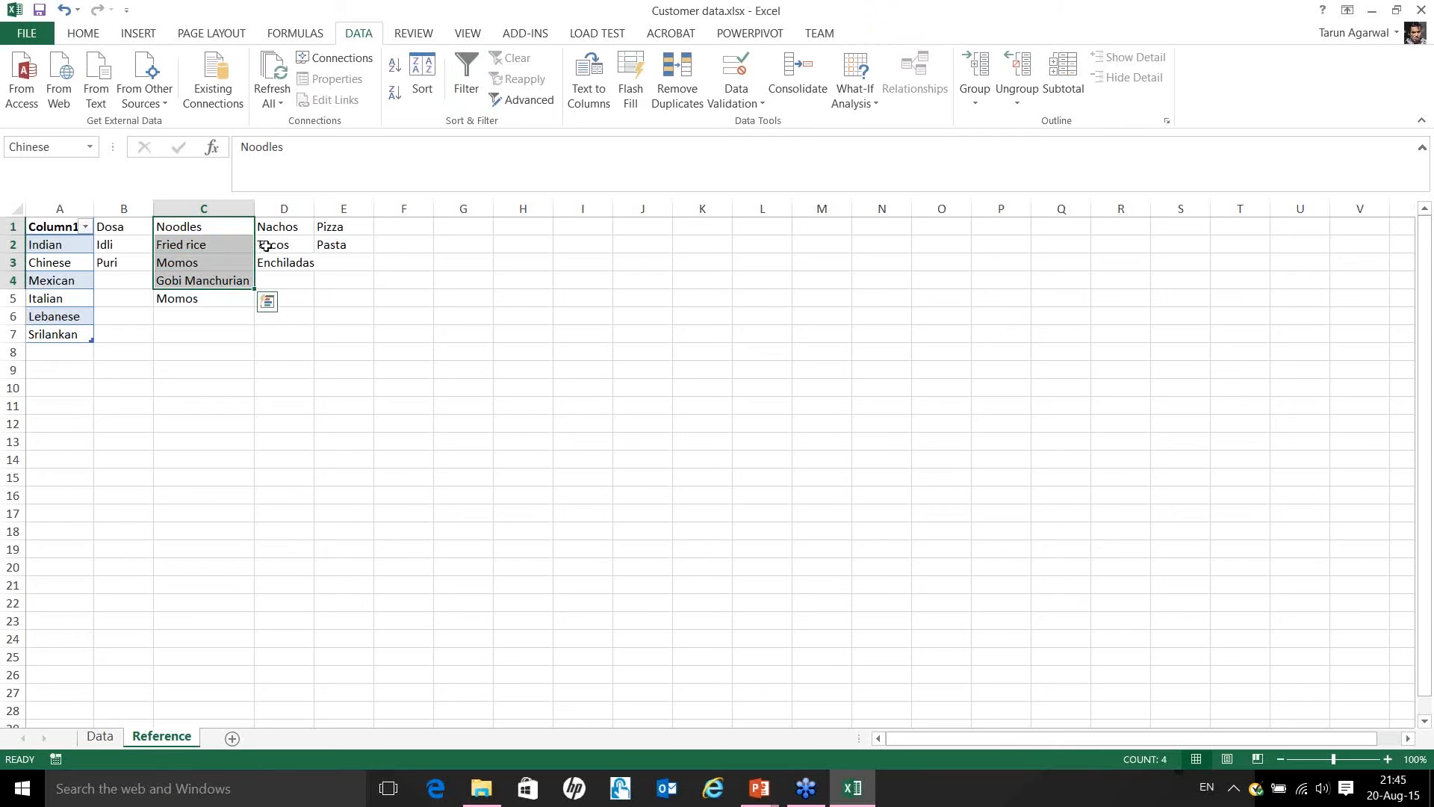
{"action": "left_click", "coordinate": [284, 33]}
{"action": "left_click", "coordinate": [503, 79]}
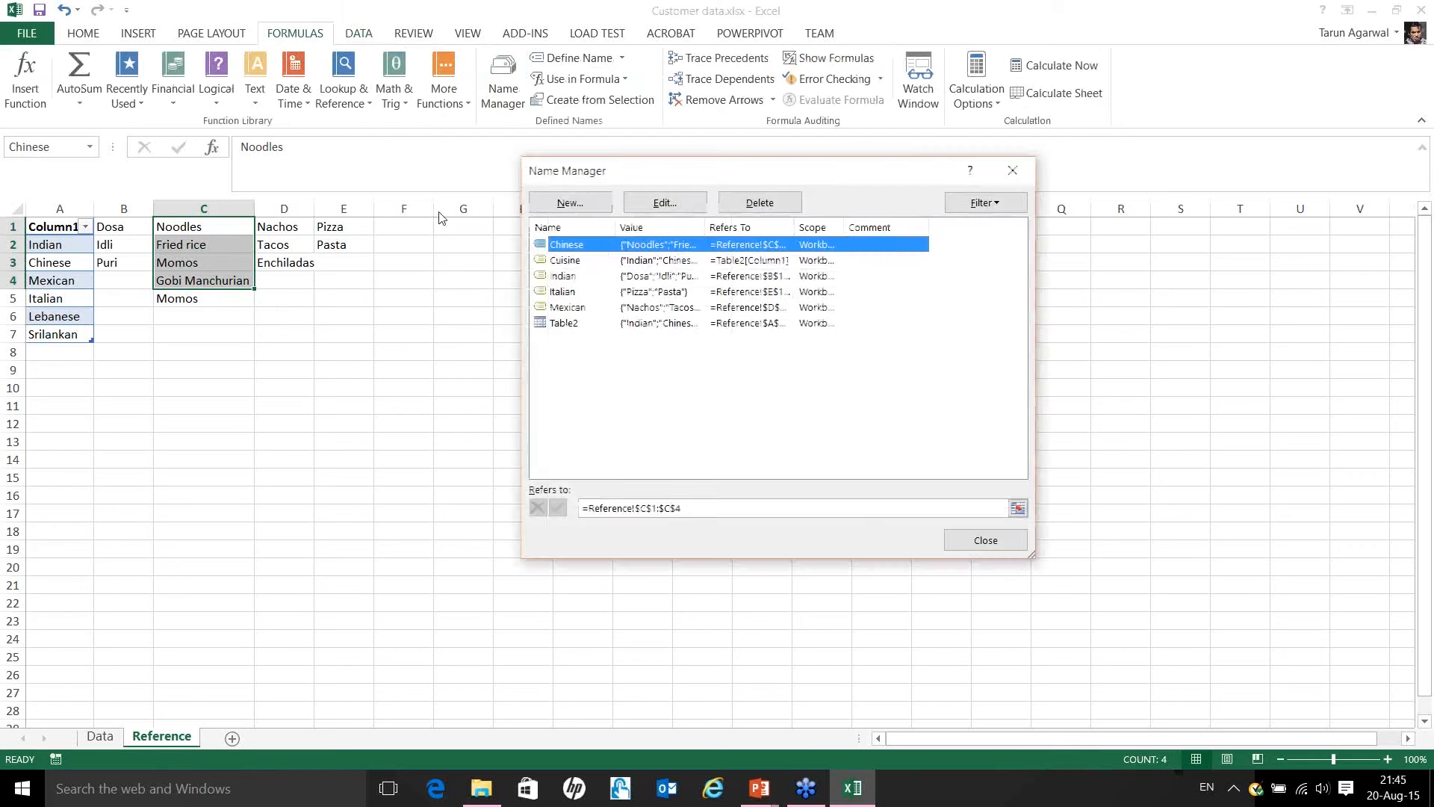
{"action": "left_click", "coordinate": [695, 514]}
{"action": "key", "text": "BackSpace"}
{"action": "type", "text": "5"}
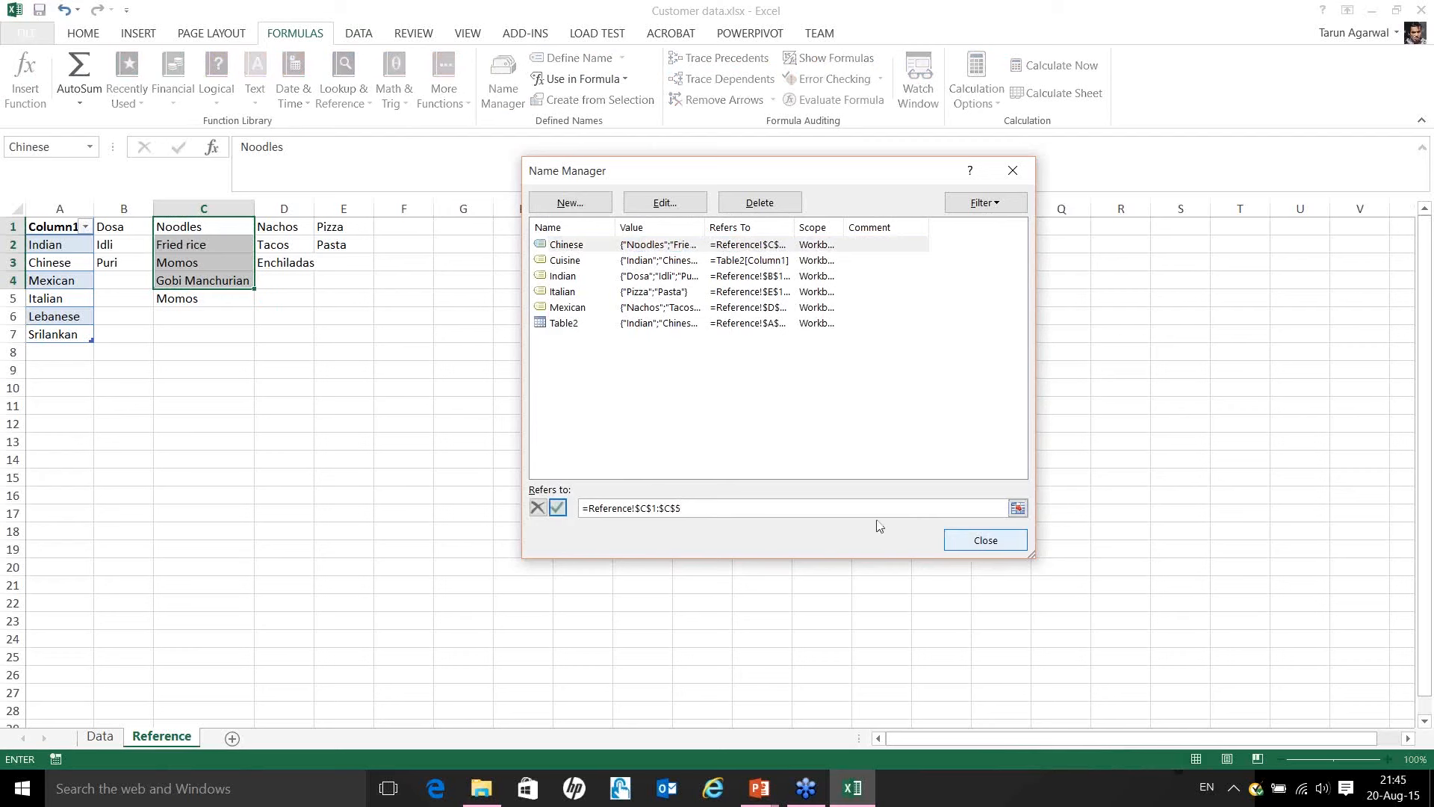
{"action": "left_click", "coordinate": [558, 508]}
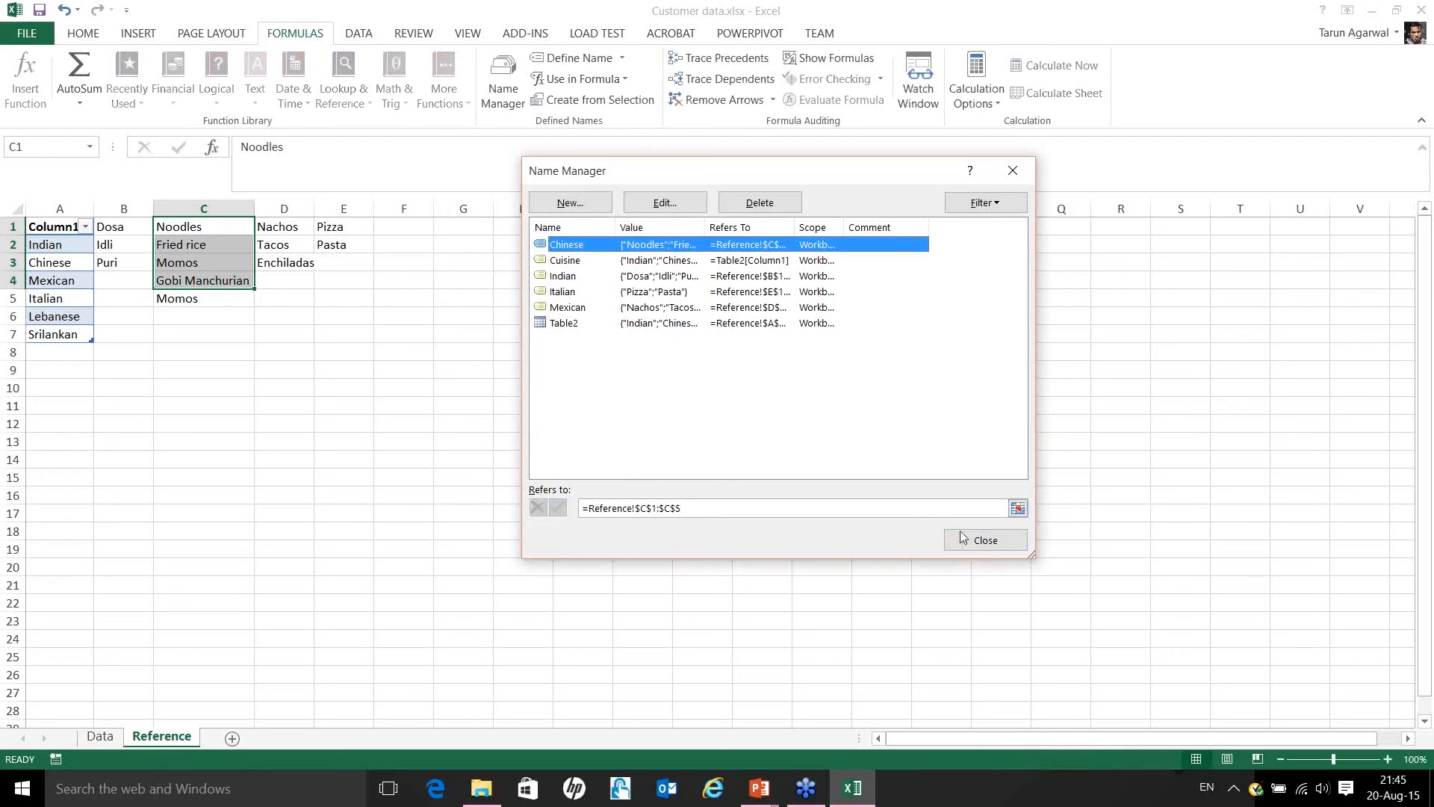
{"action": "left_click", "coordinate": [992, 539]}
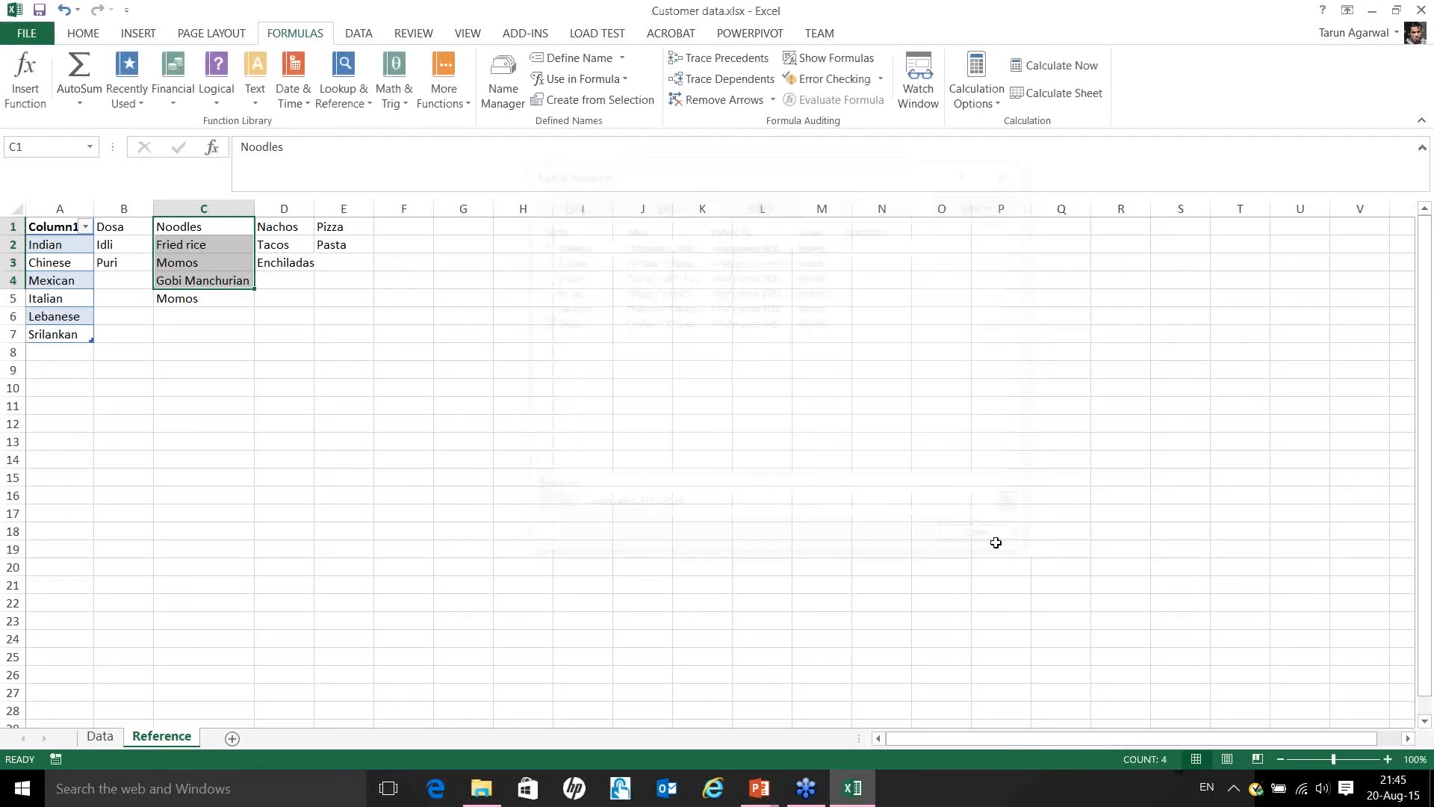
{"action": "left_click", "coordinate": [233, 317]}
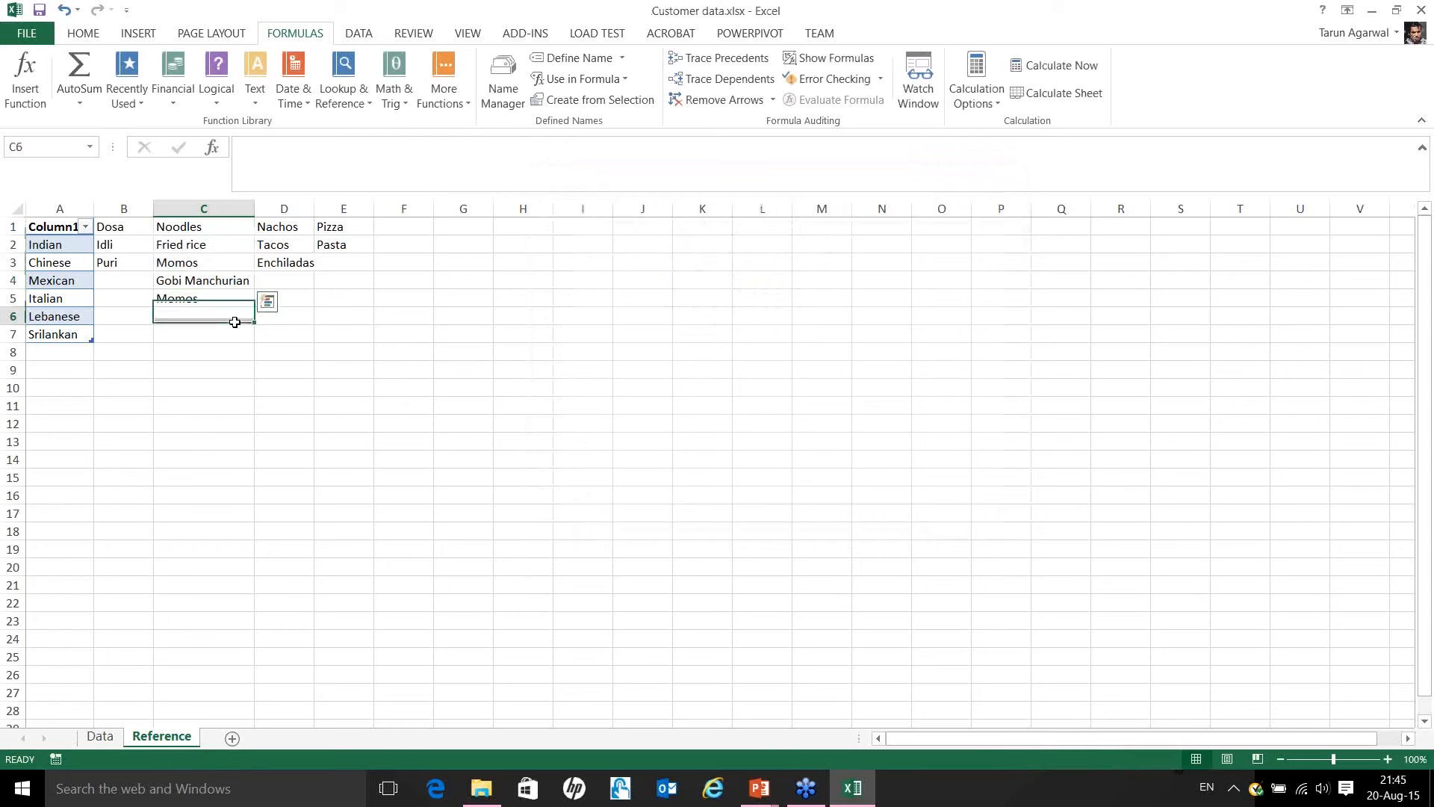
Examine the Dish drop-down options of cell E3 on the Data sheet without changing the selected dish.
{"action": "left_click", "coordinate": [101, 739]}
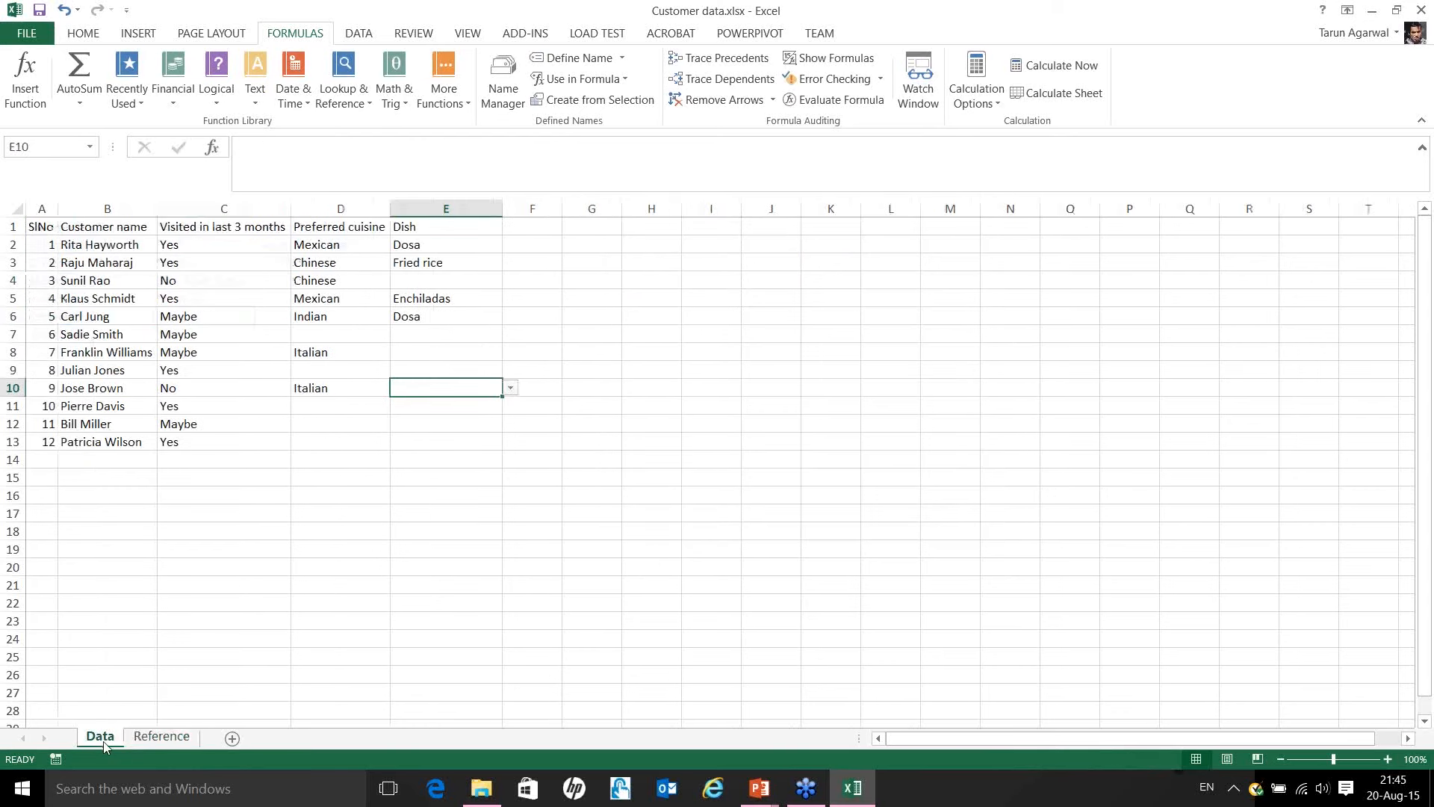
{"action": "left_click", "coordinate": [441, 262]}
{"action": "left_click", "coordinate": [510, 262]}
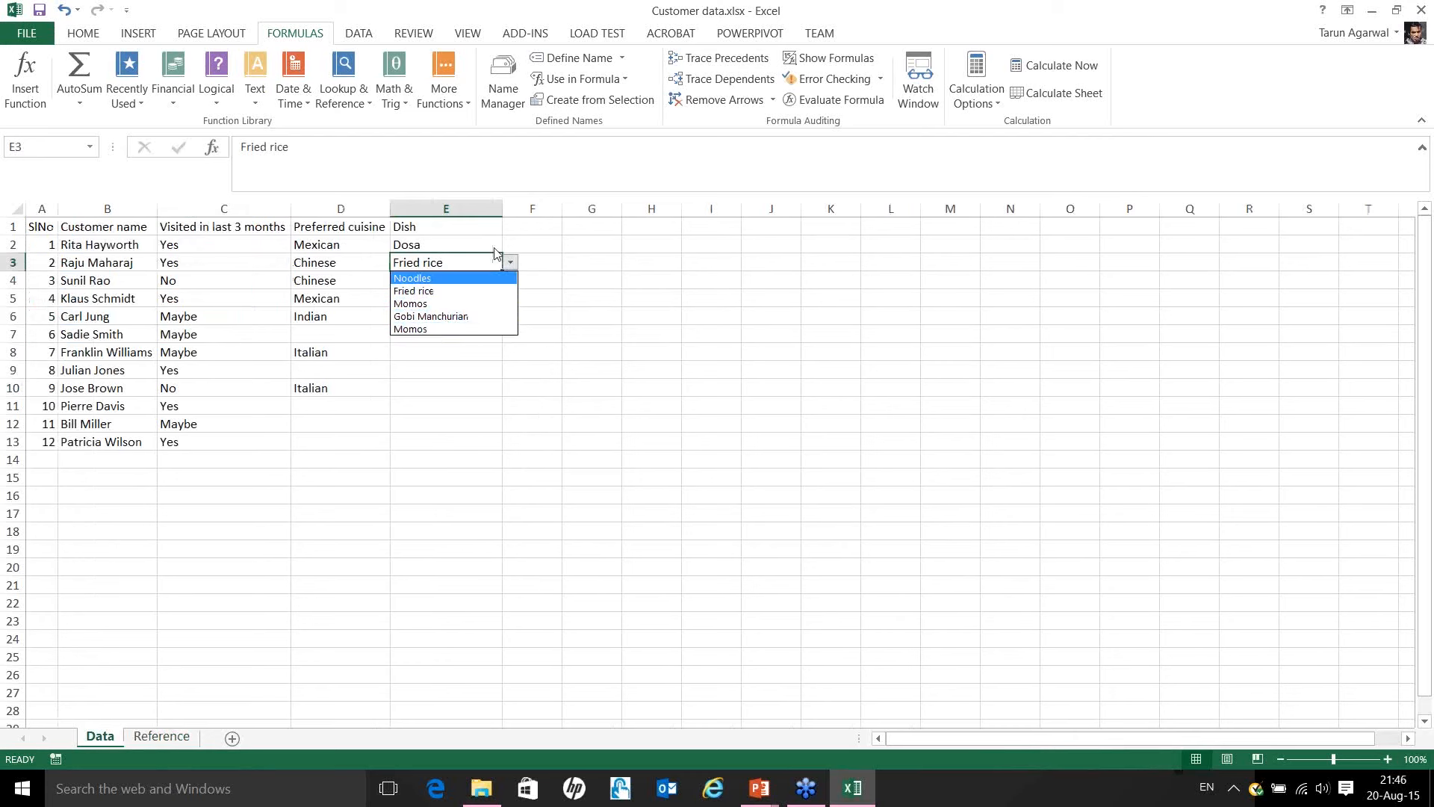
{"action": "left_click", "coordinate": [445, 261]}
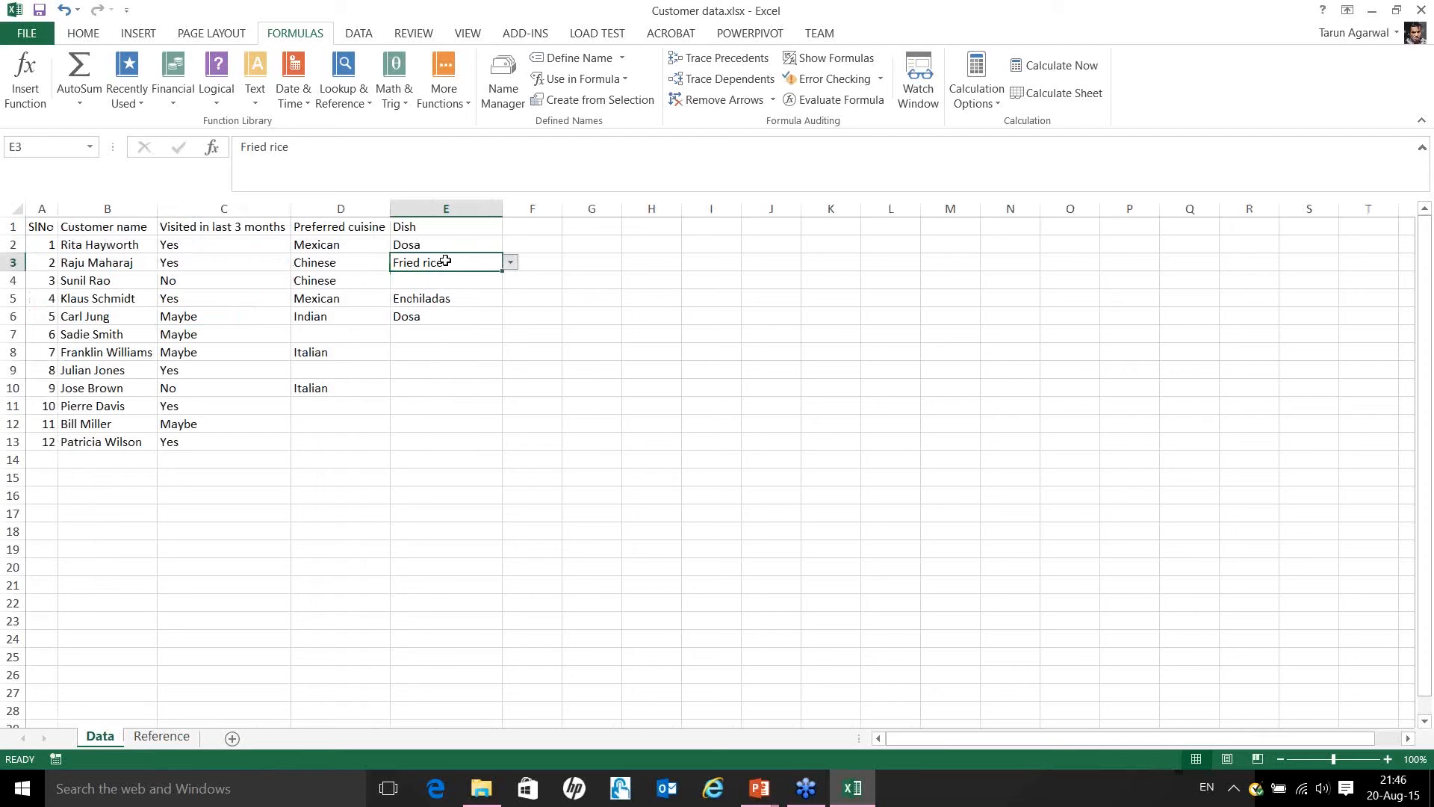
Remove duplicates from C1:C5 on the Reference sheet, continuing with the current selection only, and undo the removal.
{"action": "left_click", "coordinate": [166, 737]}
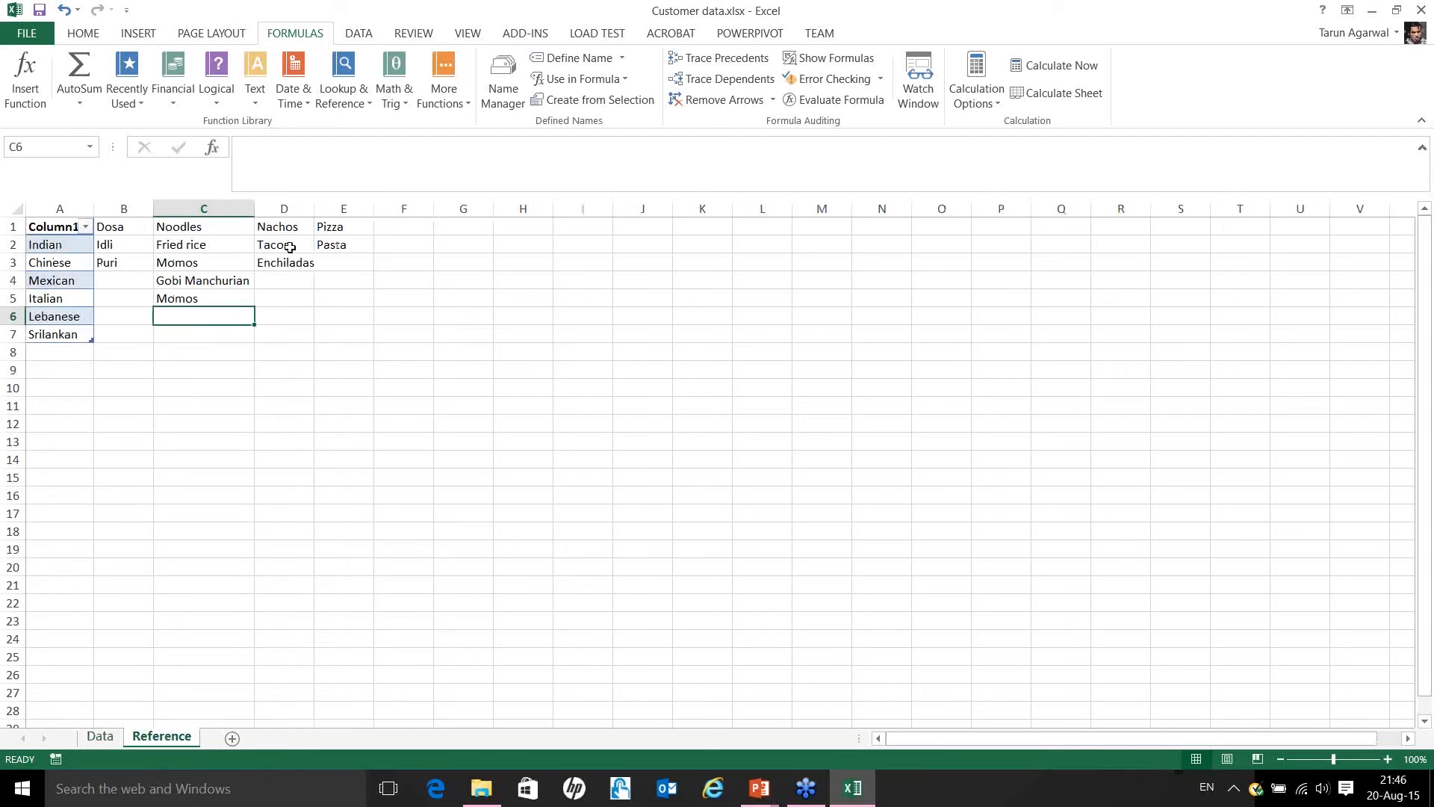
{"action": "left_click", "coordinate": [214, 233]}
{"action": "left_click_drag", "start_coordinate": [211, 237], "coordinate": [213, 292]}
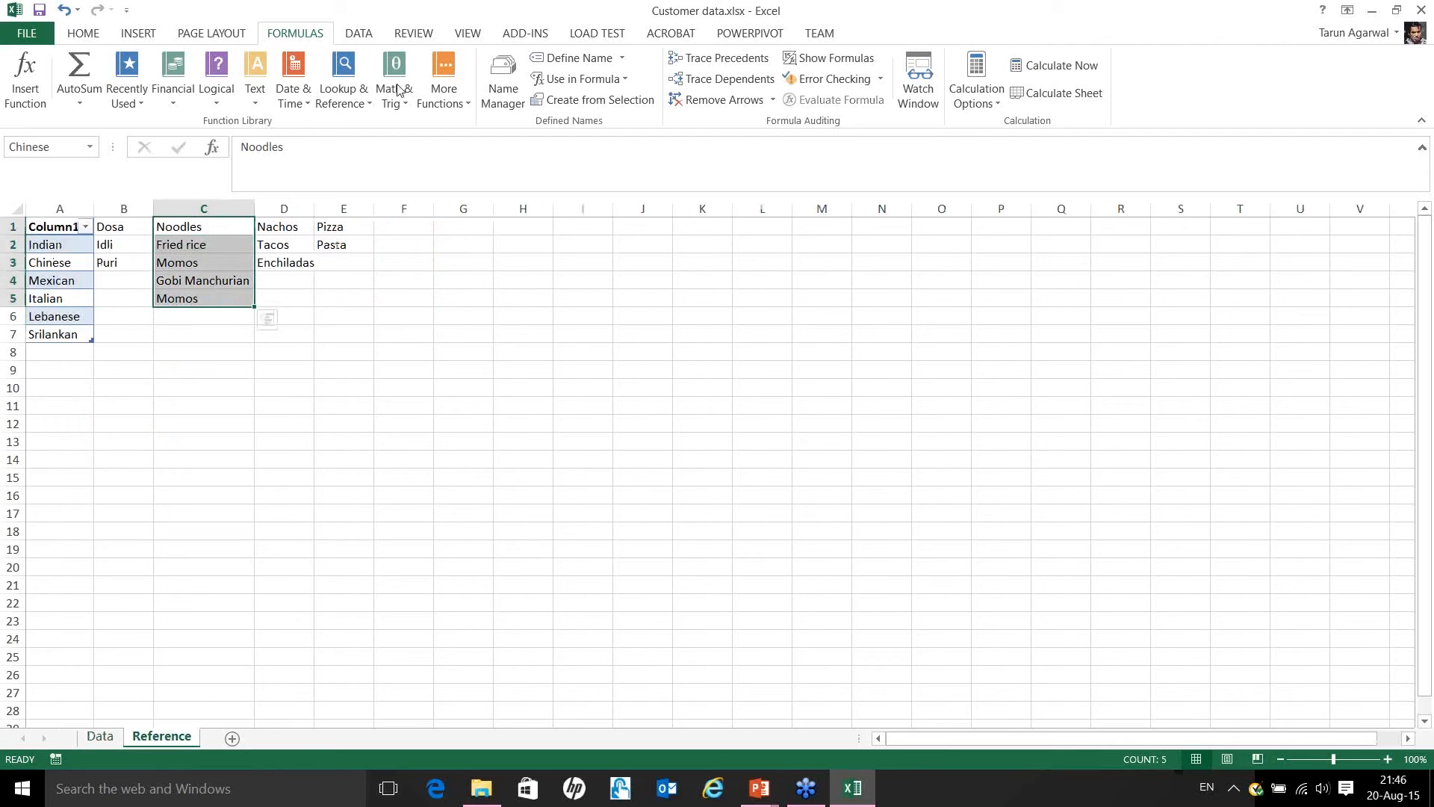
{"action": "left_click", "coordinate": [361, 37]}
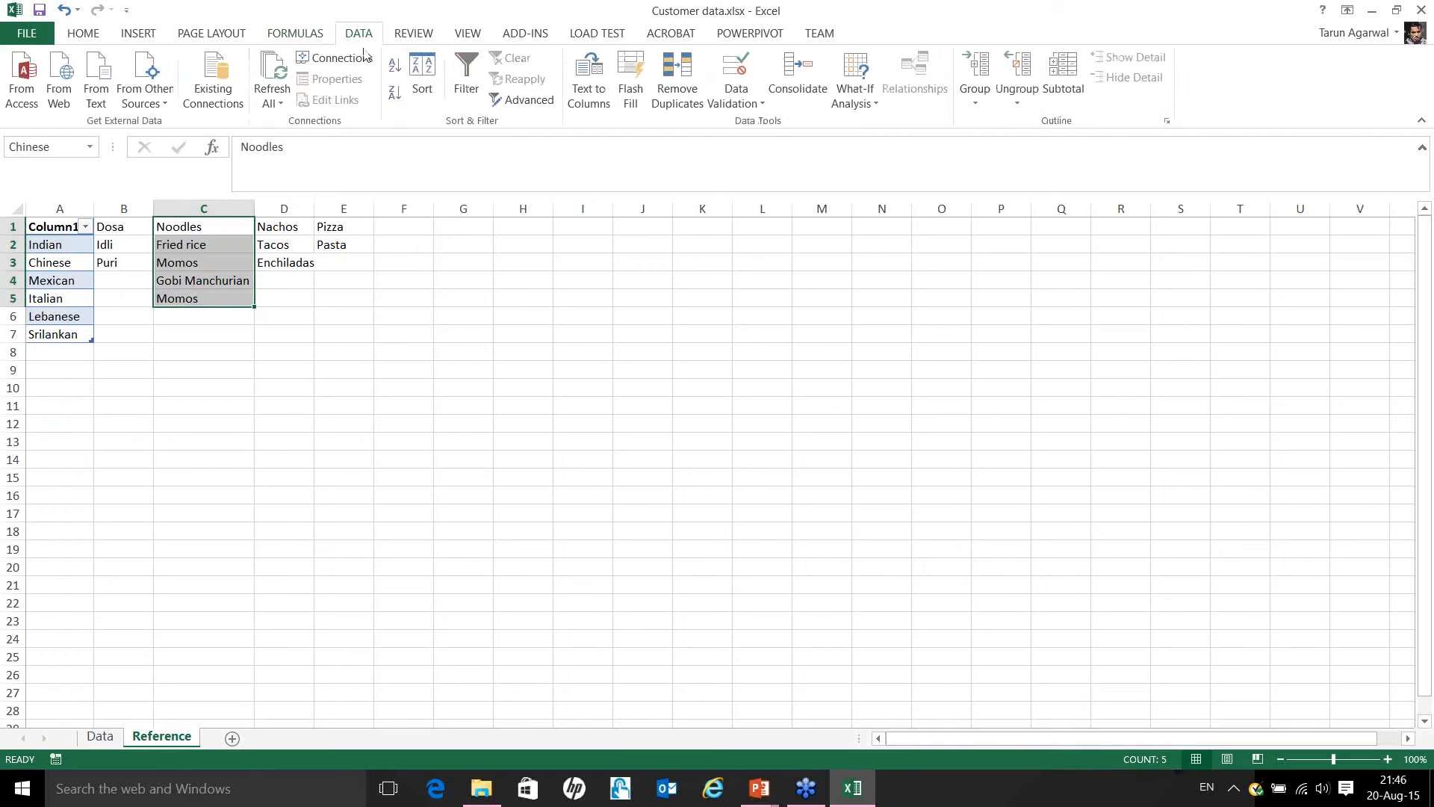
{"action": "left_click", "coordinate": [683, 92]}
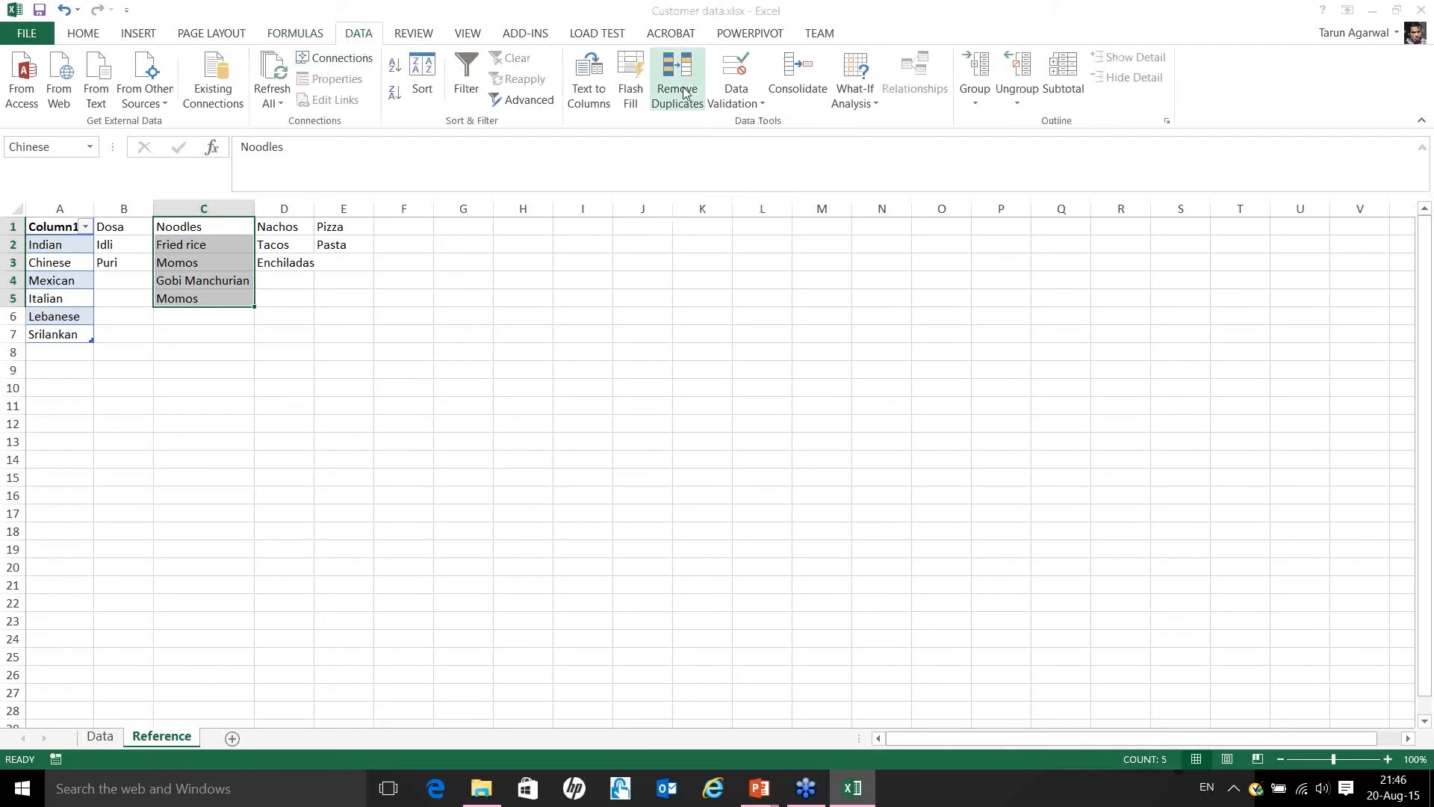
{"action": "left_click", "coordinate": [586, 391]}
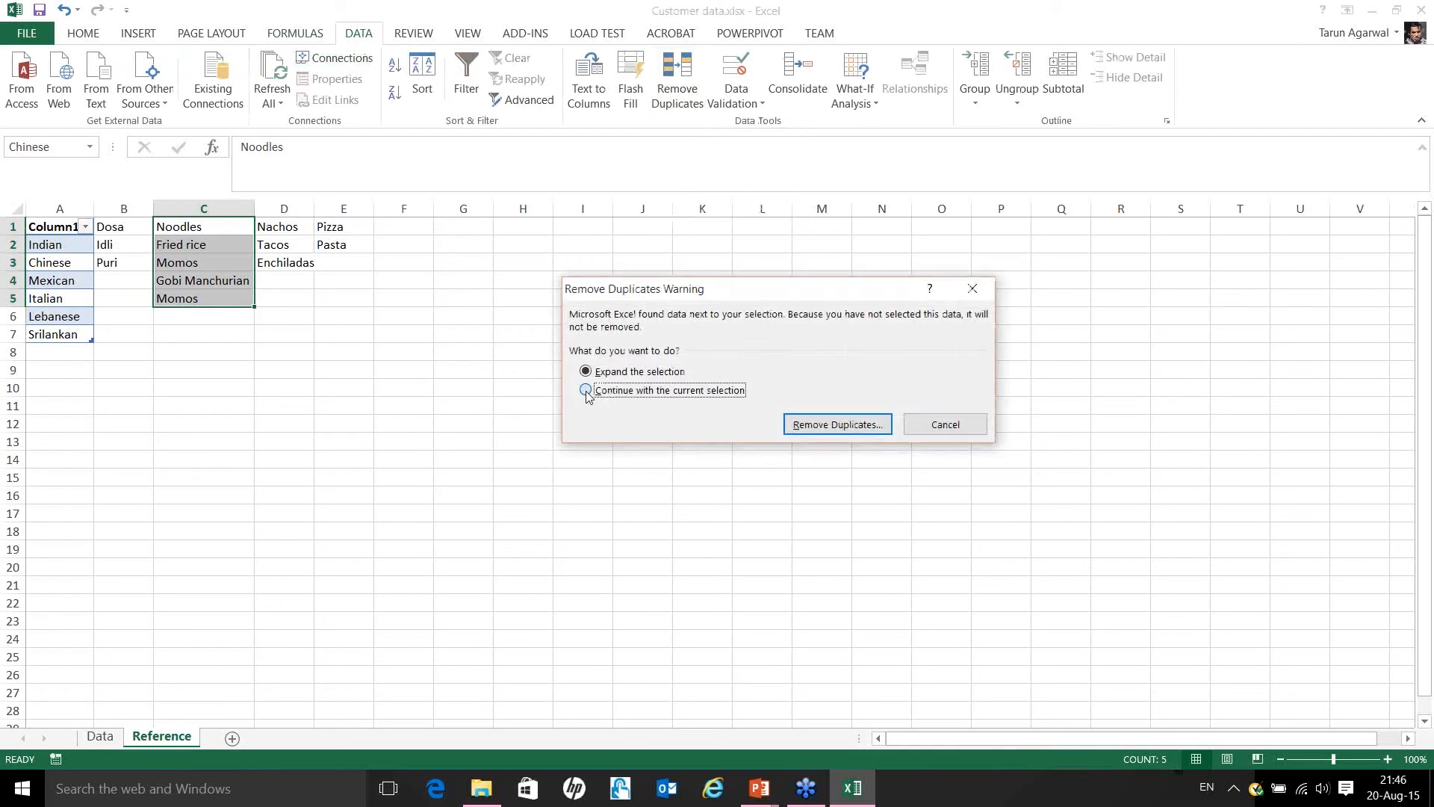
{"action": "left_click", "coordinate": [841, 424]}
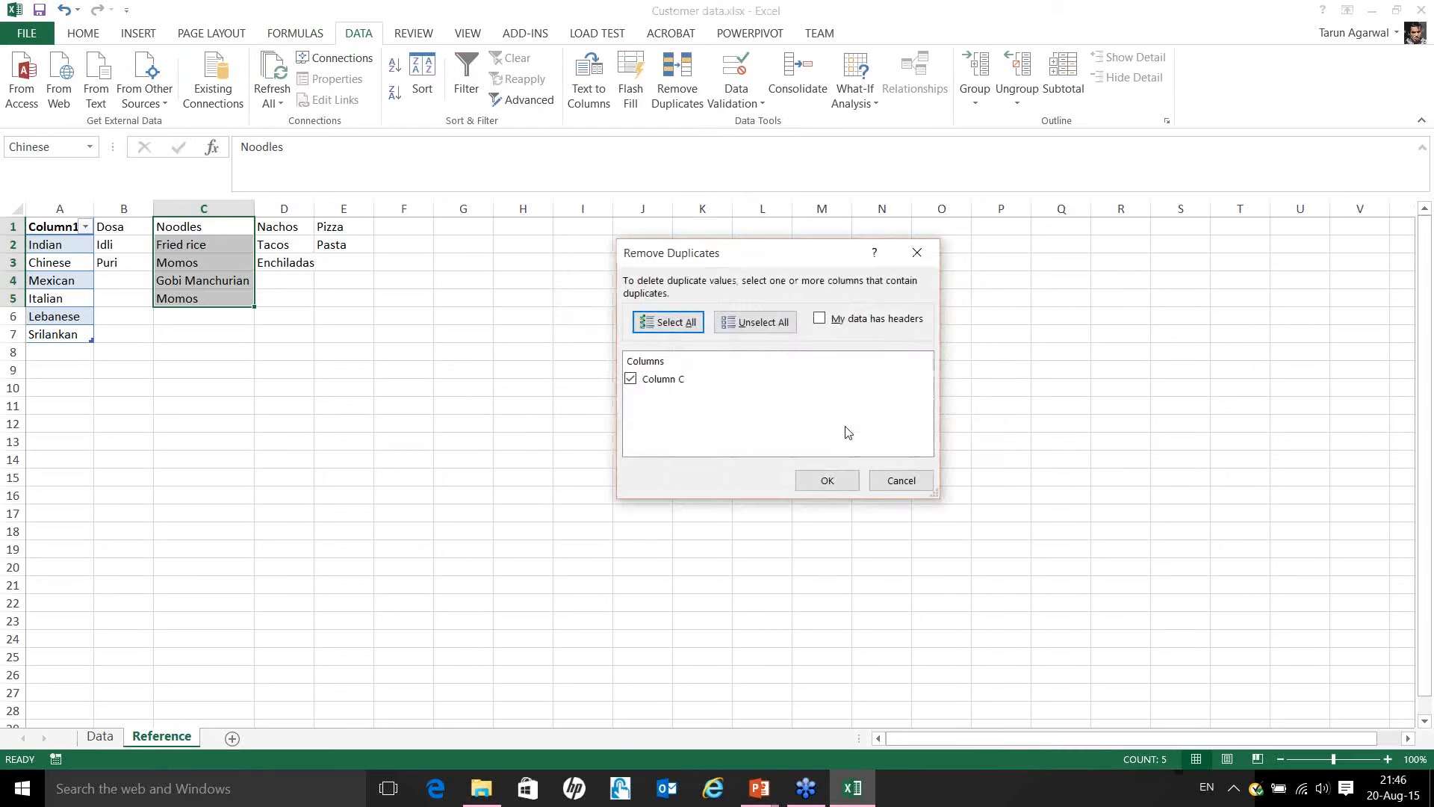
{"action": "left_click", "coordinate": [827, 481]}
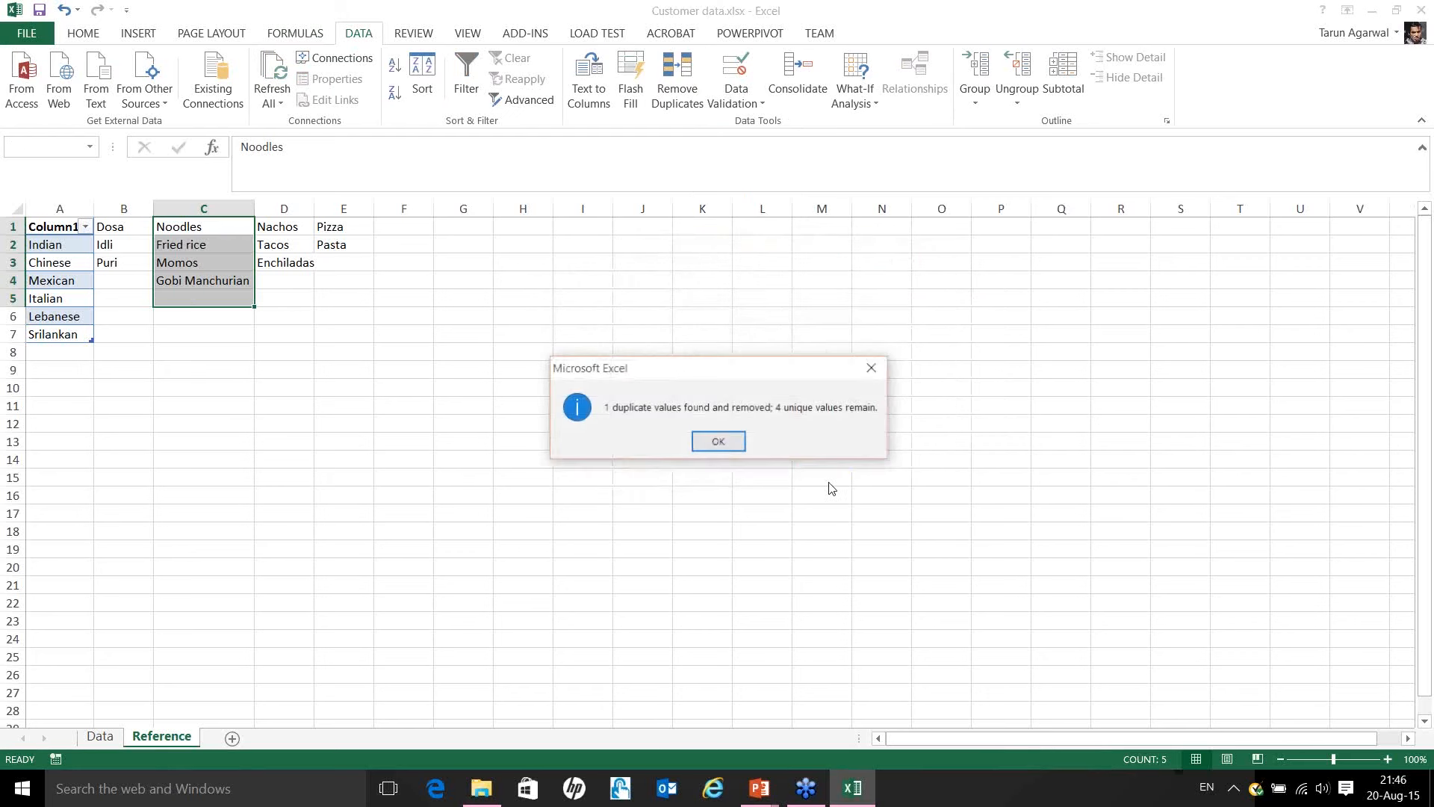
{"action": "left_click", "coordinate": [725, 447]}
{"action": "key", "text": "ctrl+z"}
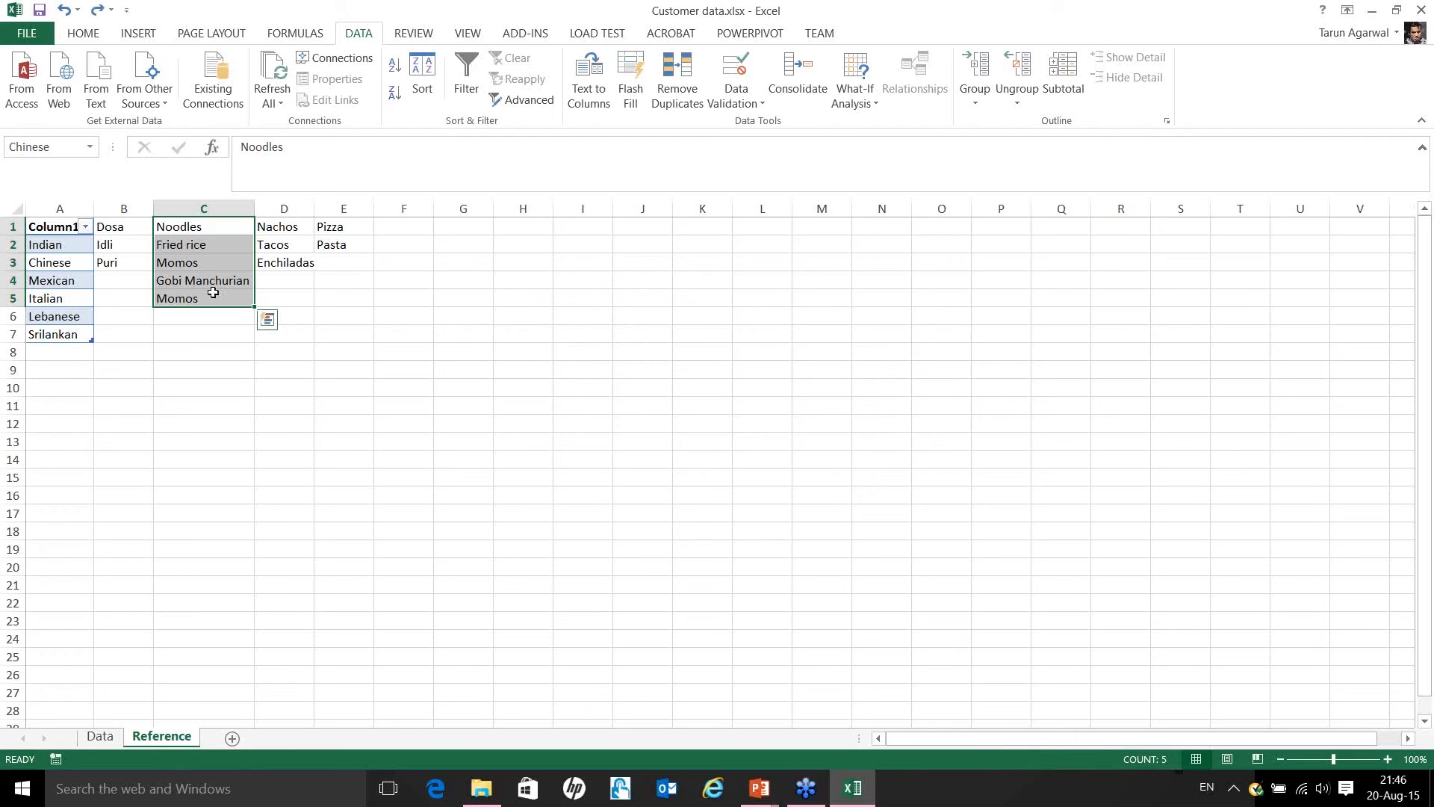
Copy the dishes in C1:C5 and paste them directly below into C6:C10.
{"action": "key", "text": "ctrl+c"}
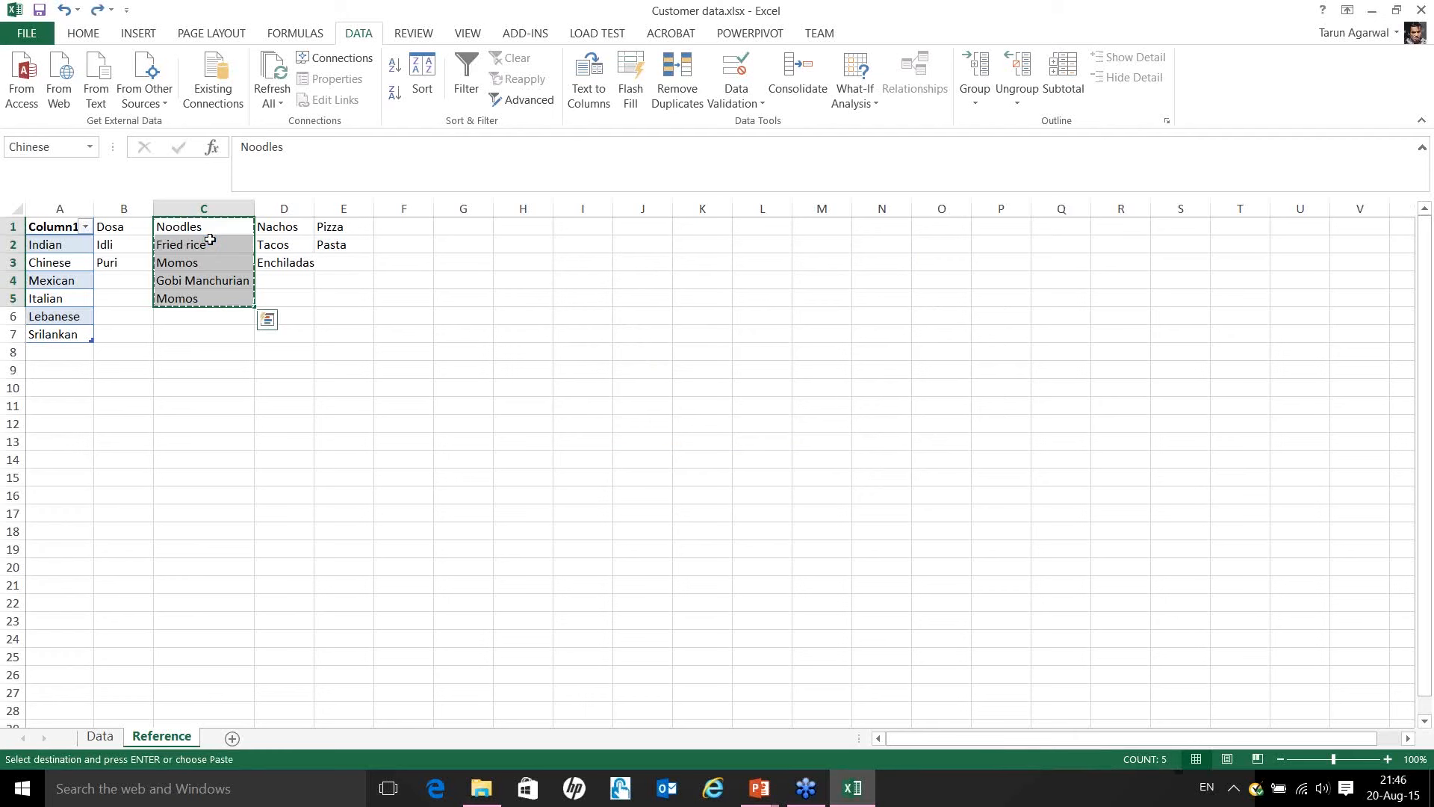
{"action": "key", "text": "Down"}
{"action": "key", "text": "Down"}
{"action": "key", "text": "Down"}
{"action": "key", "text": "Down"}
{"action": "key", "text": "Down"}
{"action": "key", "text": "ctrl+v"}
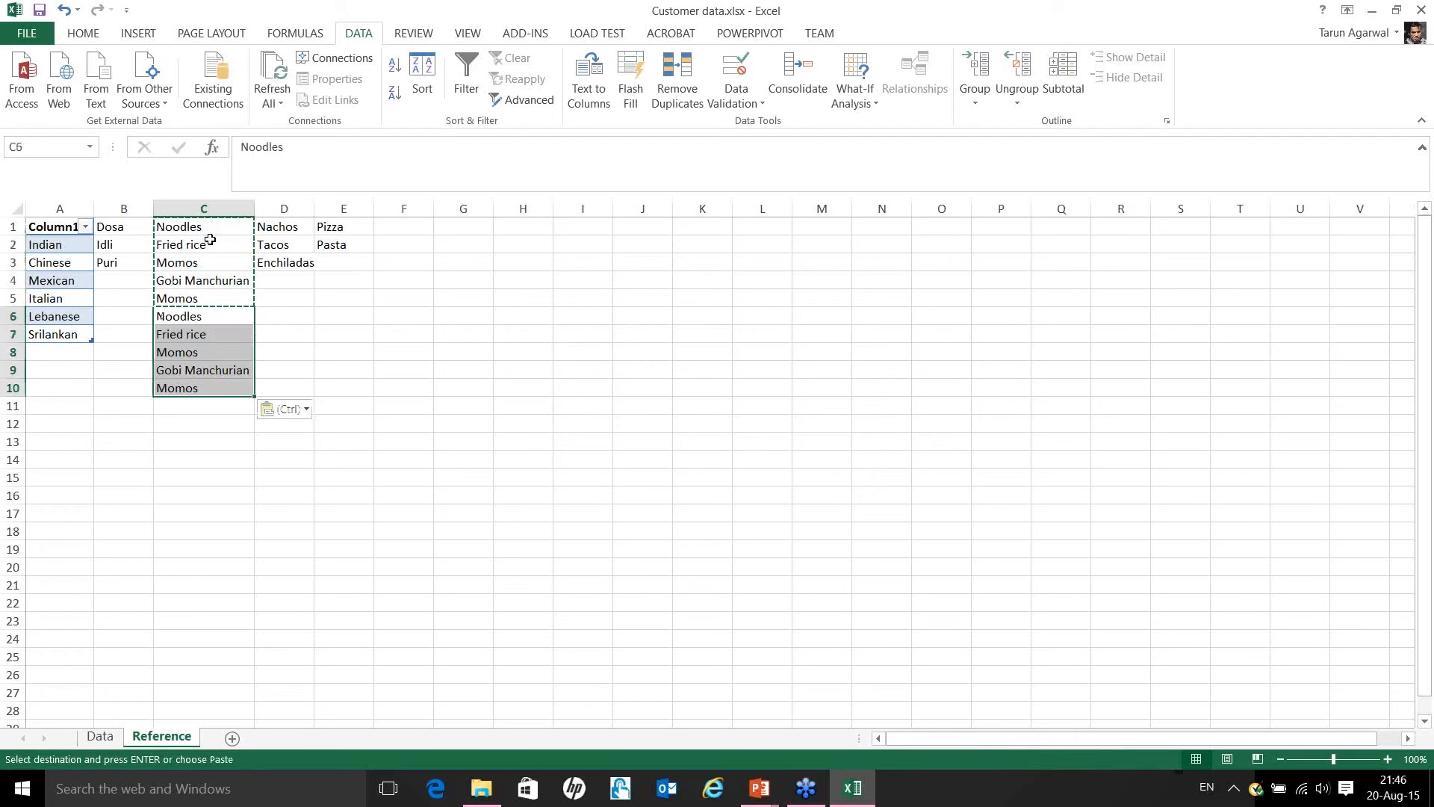
Create a PivotTable from the range C1:C10 of the Reference sheet on a new worksheet.
{"action": "key", "text": "Up"}
{"action": "key", "text": "Up"}
{"action": "key", "text": "Up"}
{"action": "key", "text": "Up"}
{"action": "key", "text": "Up"}
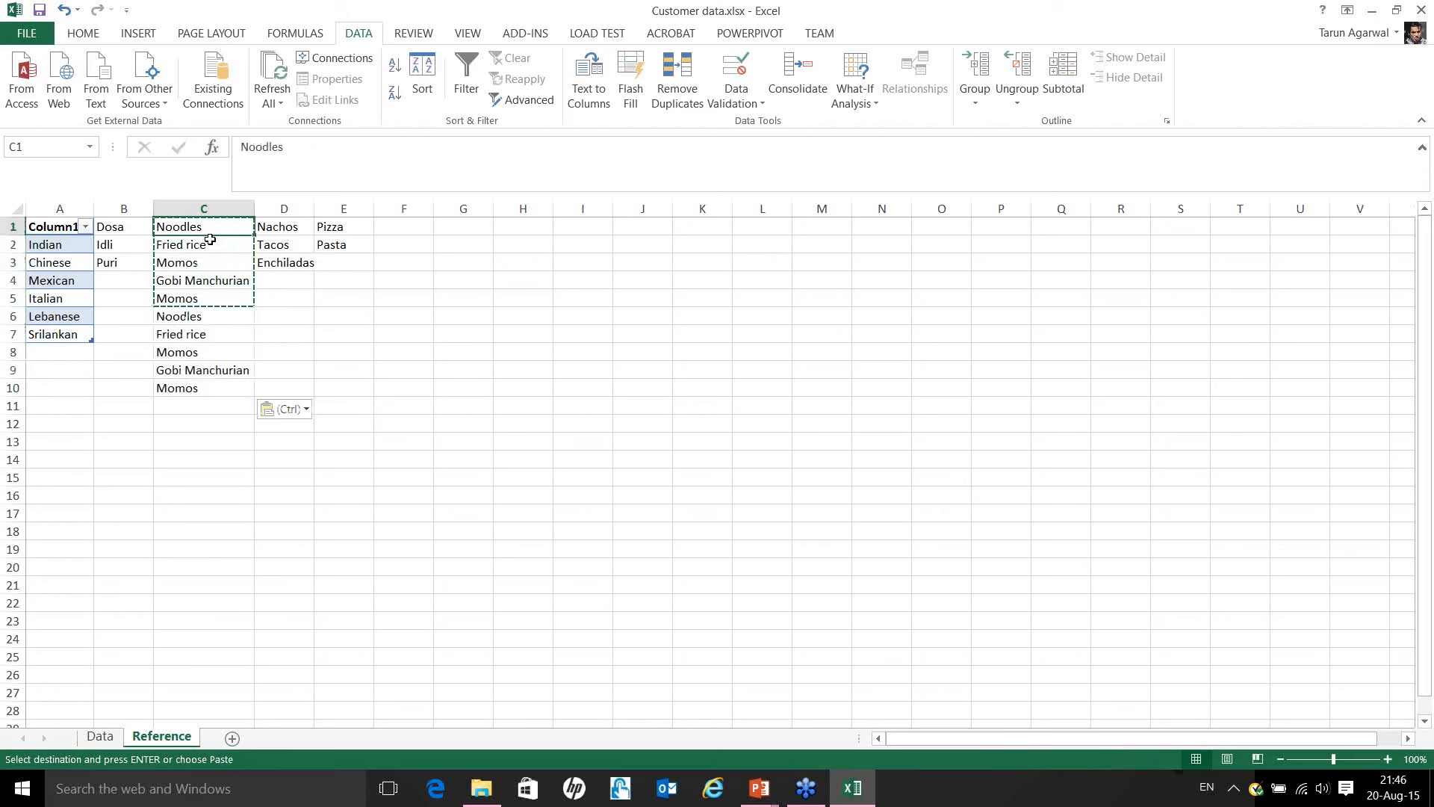
{"action": "key", "text": "shift+Down"}
{"action": "key", "text": "shift+Down"}
{"action": "key", "text": "shift+Down"}
{"action": "key", "text": "shift+Down"}
{"action": "key", "text": "shift+Down"}
{"action": "key", "text": "shift+Down"}
{"action": "key", "text": "shift+Down"}
{"action": "key", "text": "shift+Down"}
{"action": "key", "text": "shift+Down"}
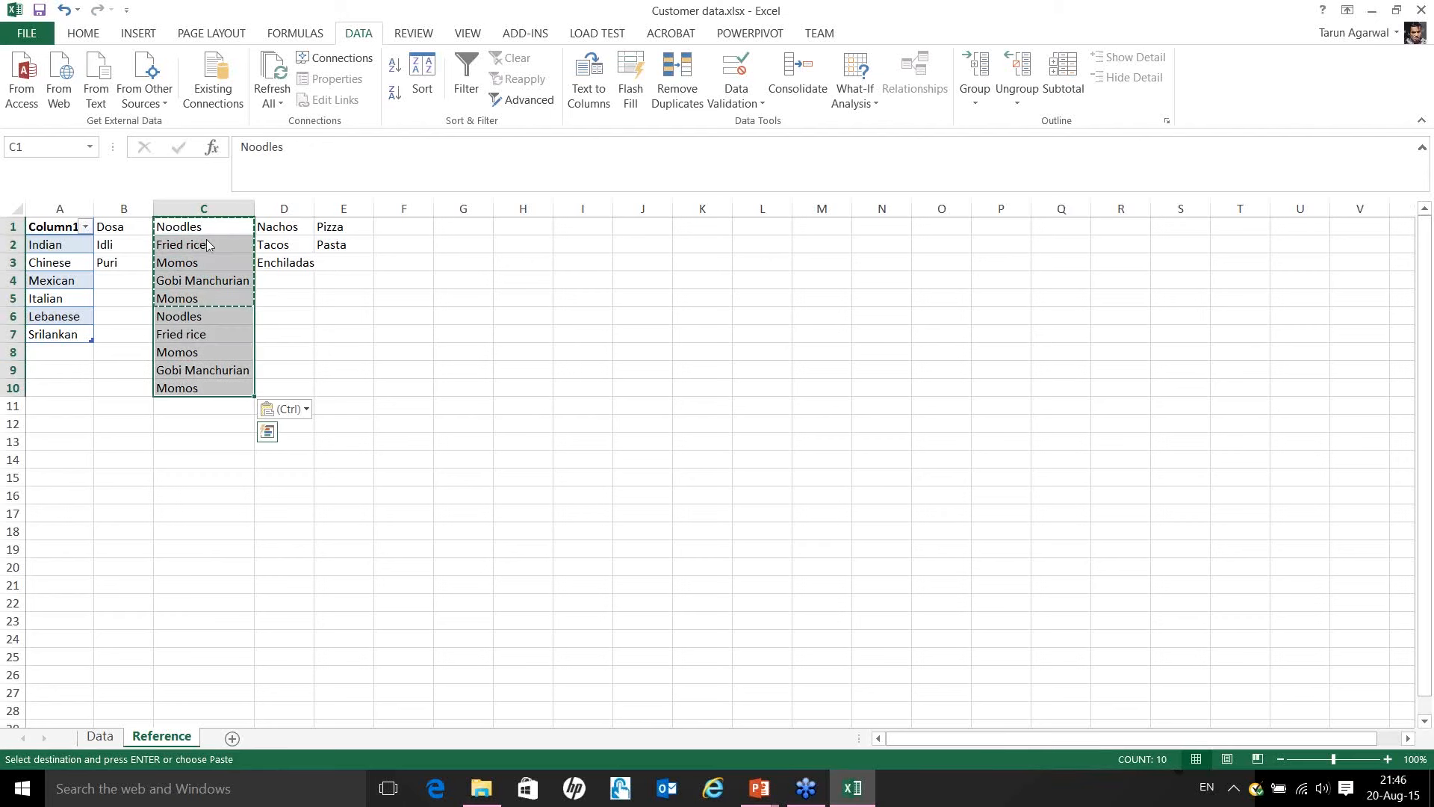
{"action": "left_click", "coordinate": [139, 33]}
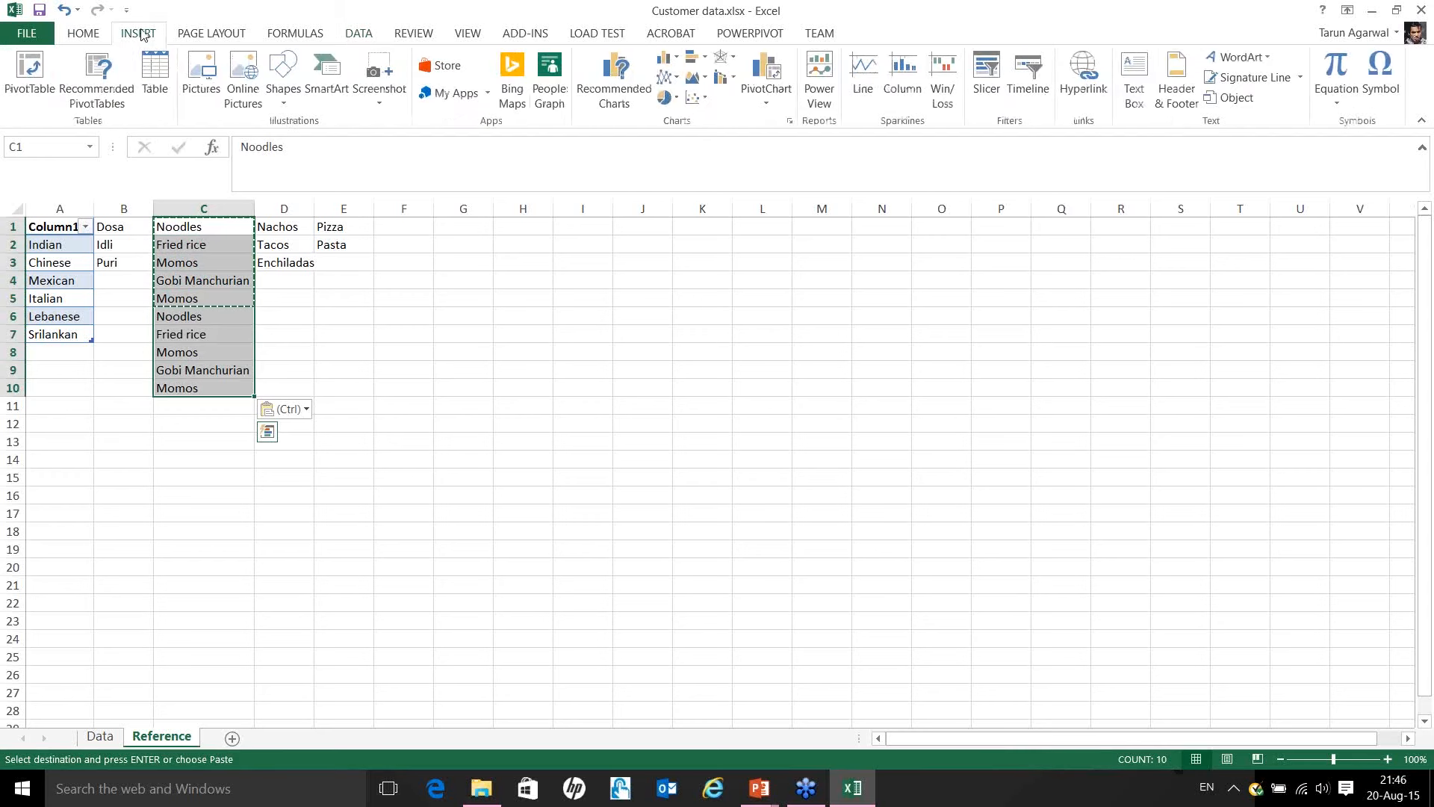
{"action": "left_click", "coordinate": [34, 78]}
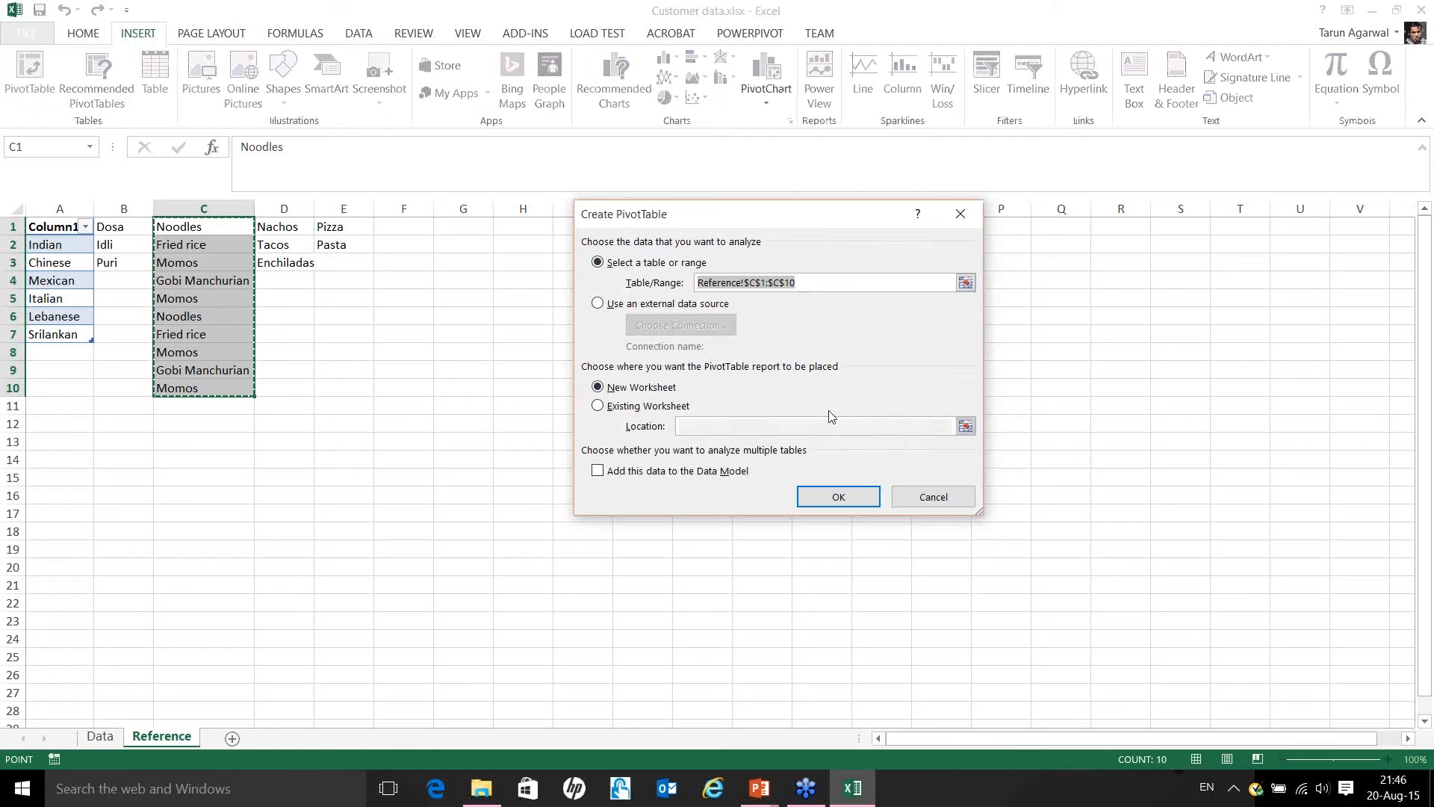
{"action": "left_click", "coordinate": [839, 500]}
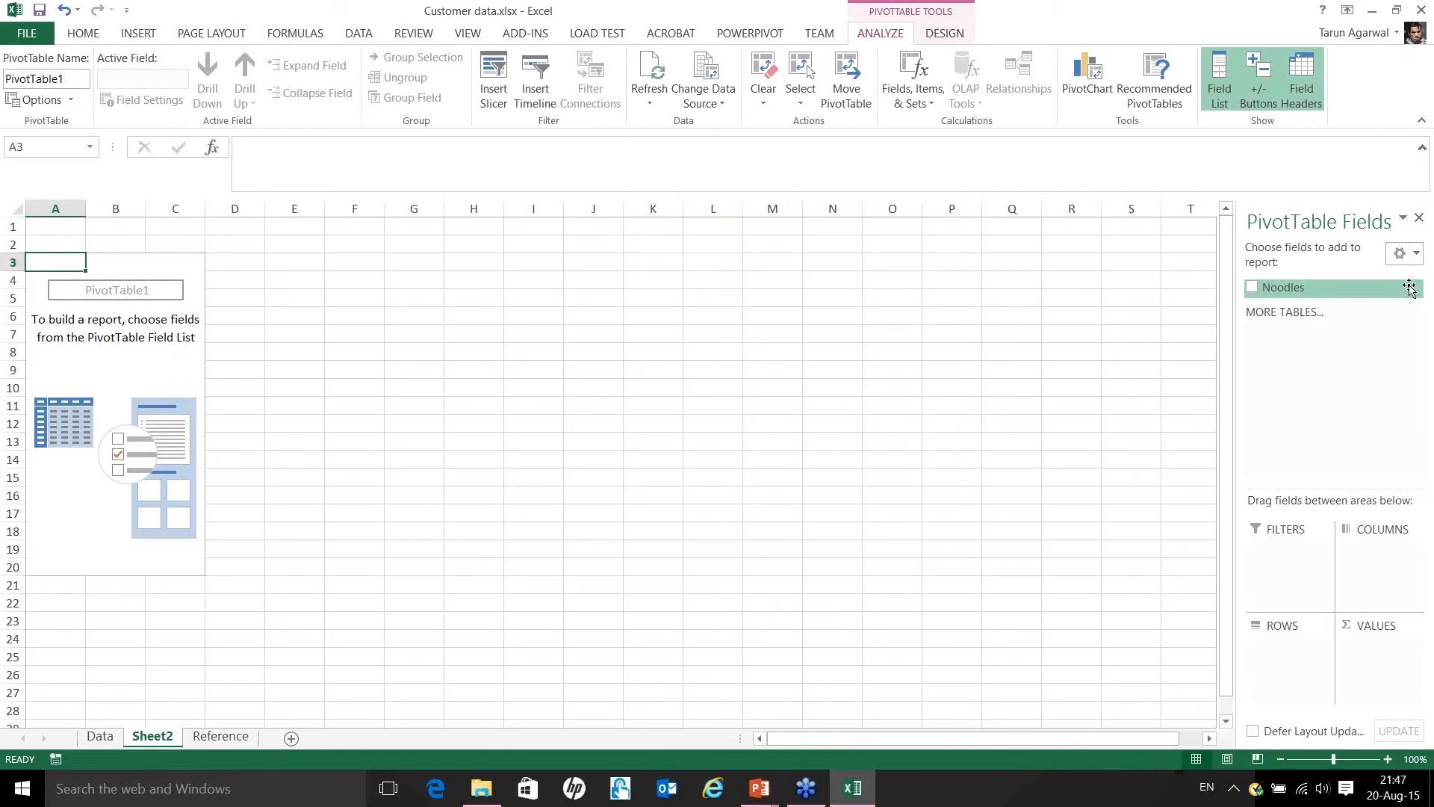
Insert a new row above row 1 on the Reference sheet and enter the header Chinese in C1.
{"action": "left_click", "coordinate": [200, 736]}
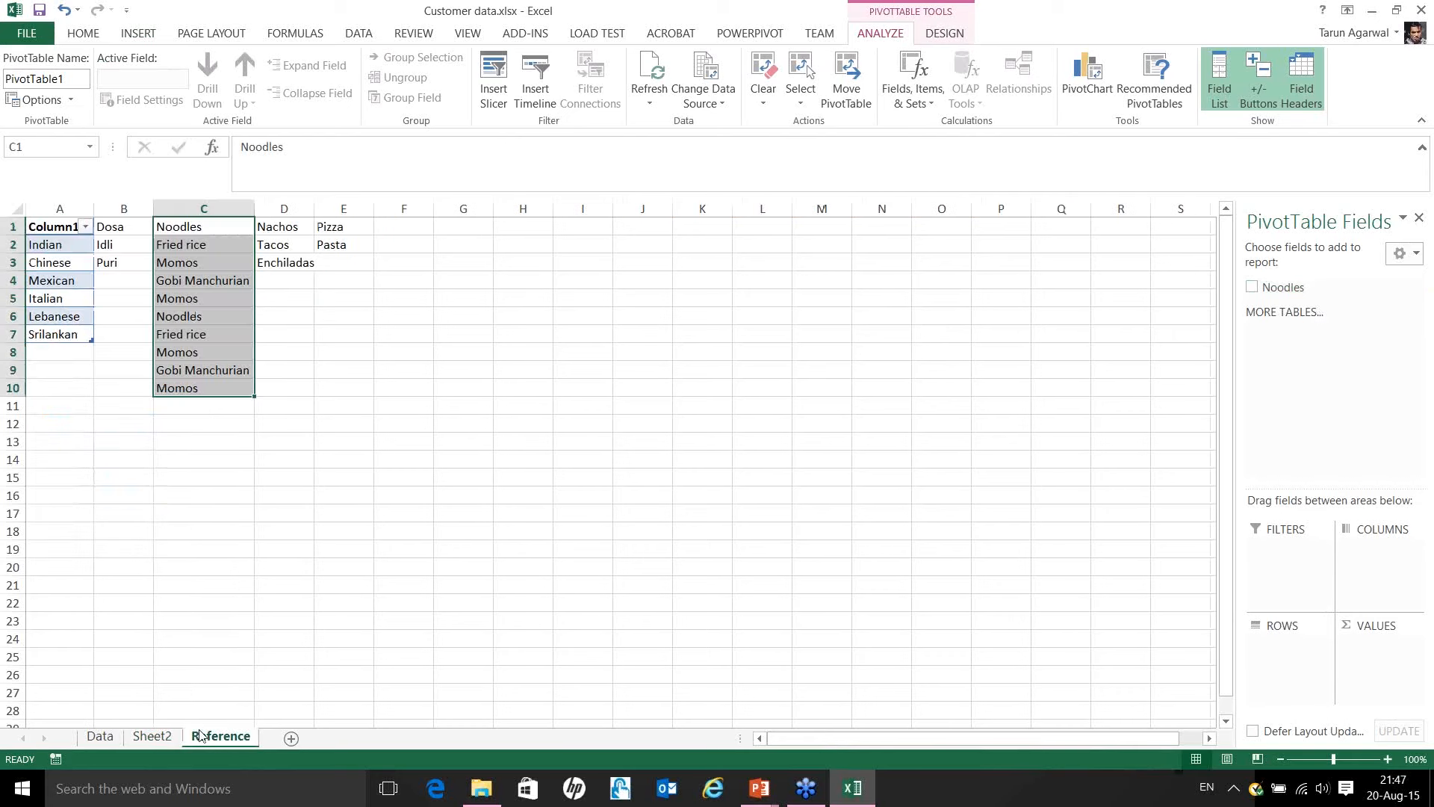
{"action": "left_click", "coordinate": [196, 224]}
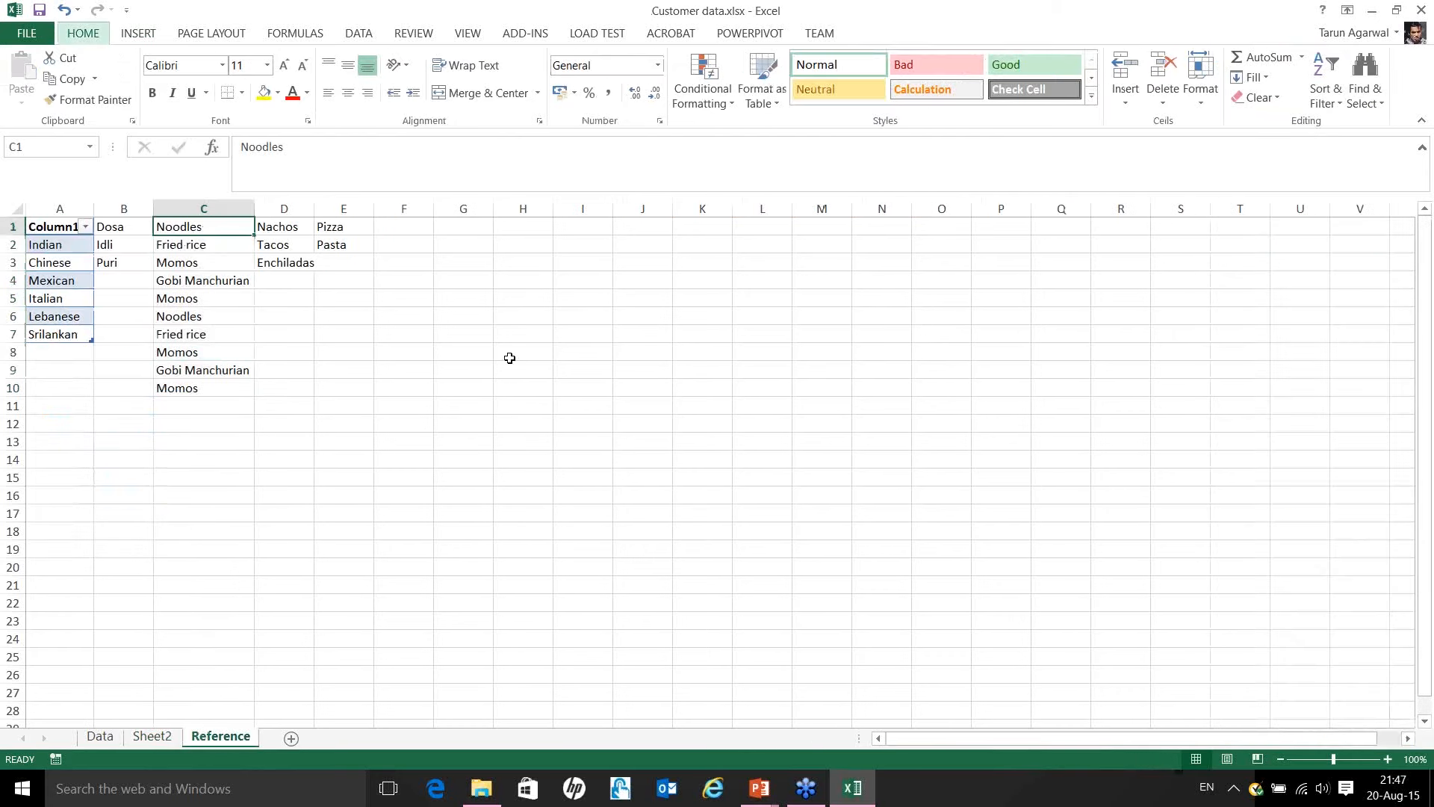
{"action": "key", "text": "alt+h"}
{"action": "key", "text": "i"}
{"action": "key", "text": "r"}
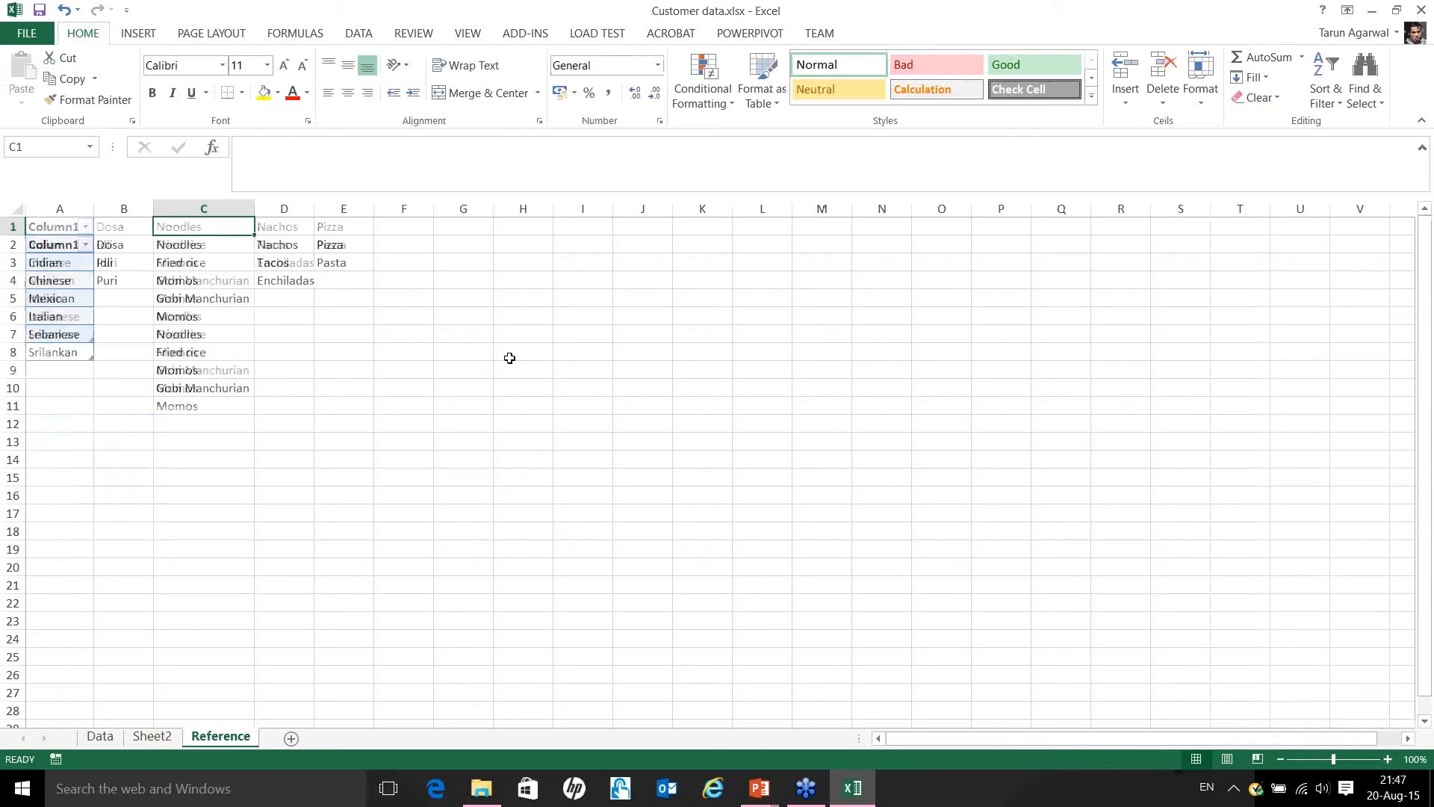
{"action": "type", "text": "Chinese"}
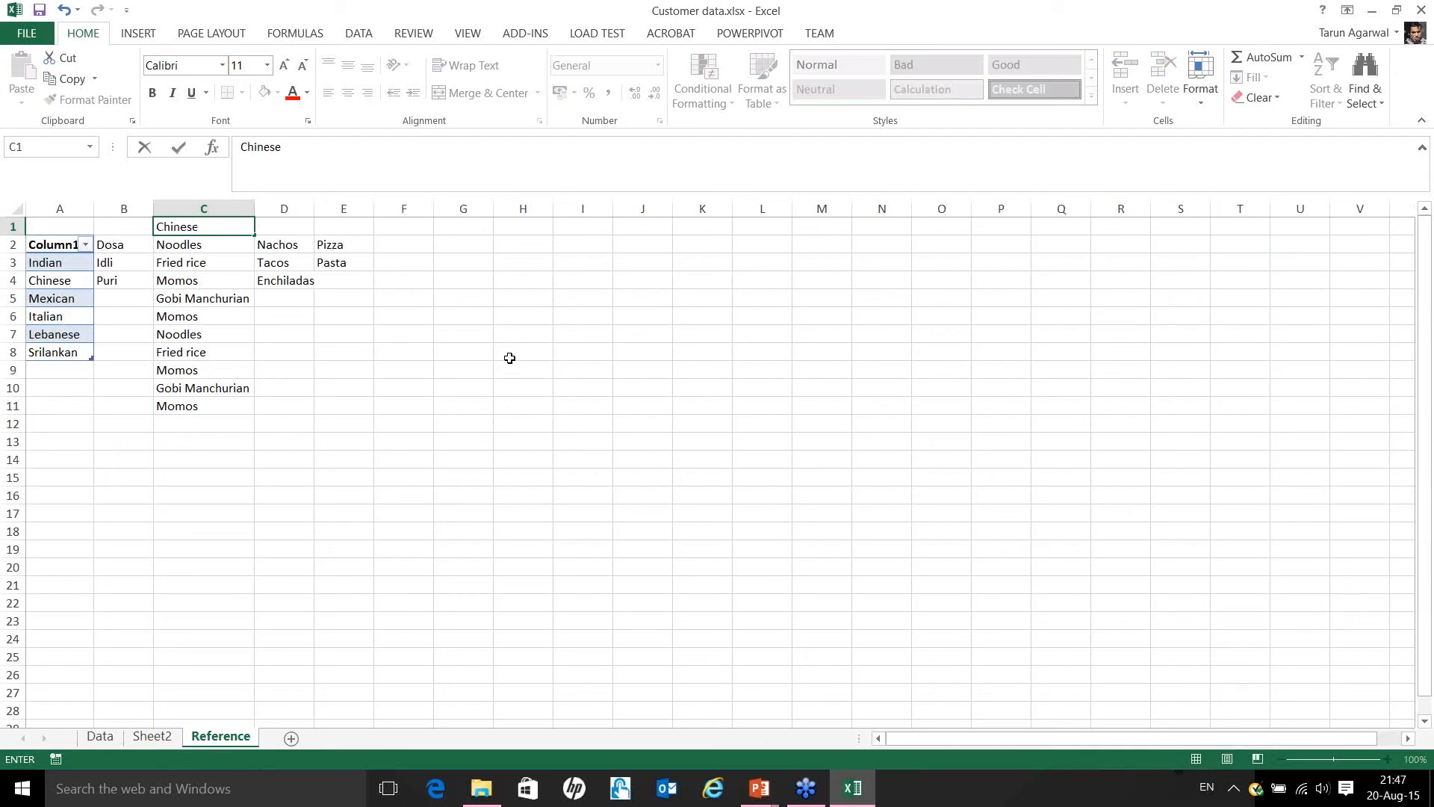
{"action": "key", "text": "Return"}
{"action": "key", "text": "Up"}
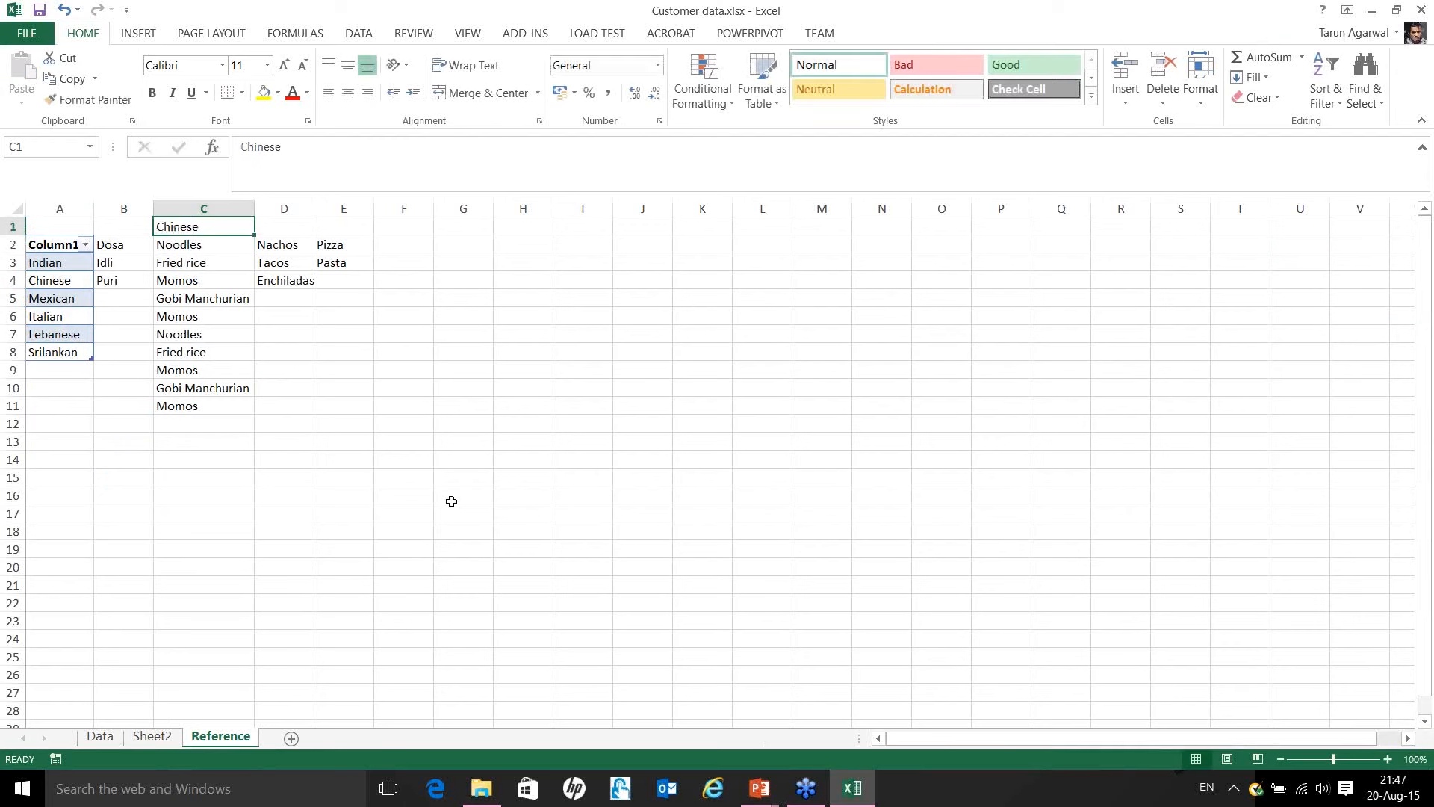
Change the data source of the PivotTable on Sheet2 to Reference!$C$1:$C$11 and add the Chinese field to Rows.
{"action": "left_click", "coordinate": [152, 736]}
{"action": "left_click", "coordinate": [169, 384]}
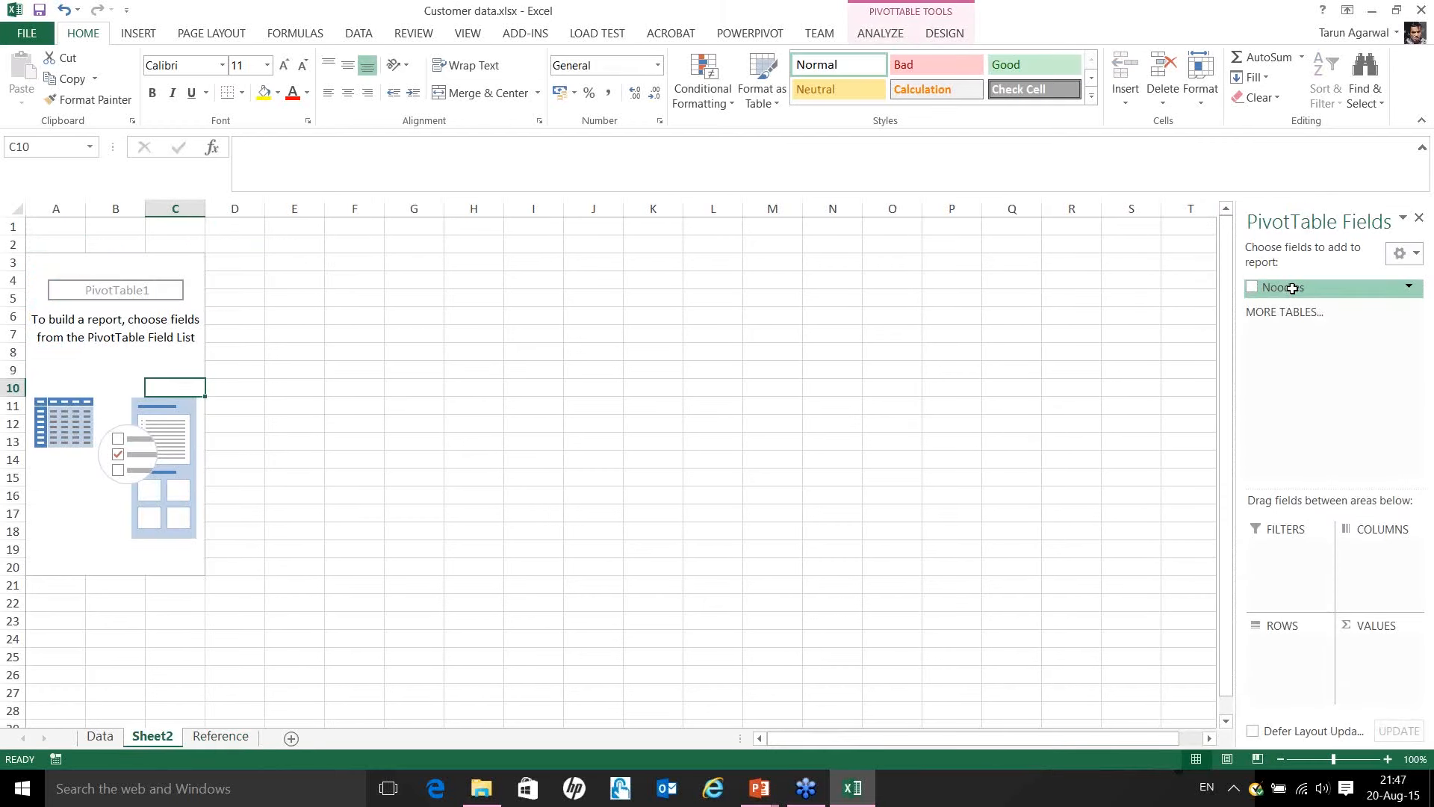
{"action": "left_click", "coordinate": [895, 32]}
{"action": "left_click", "coordinate": [703, 71]}
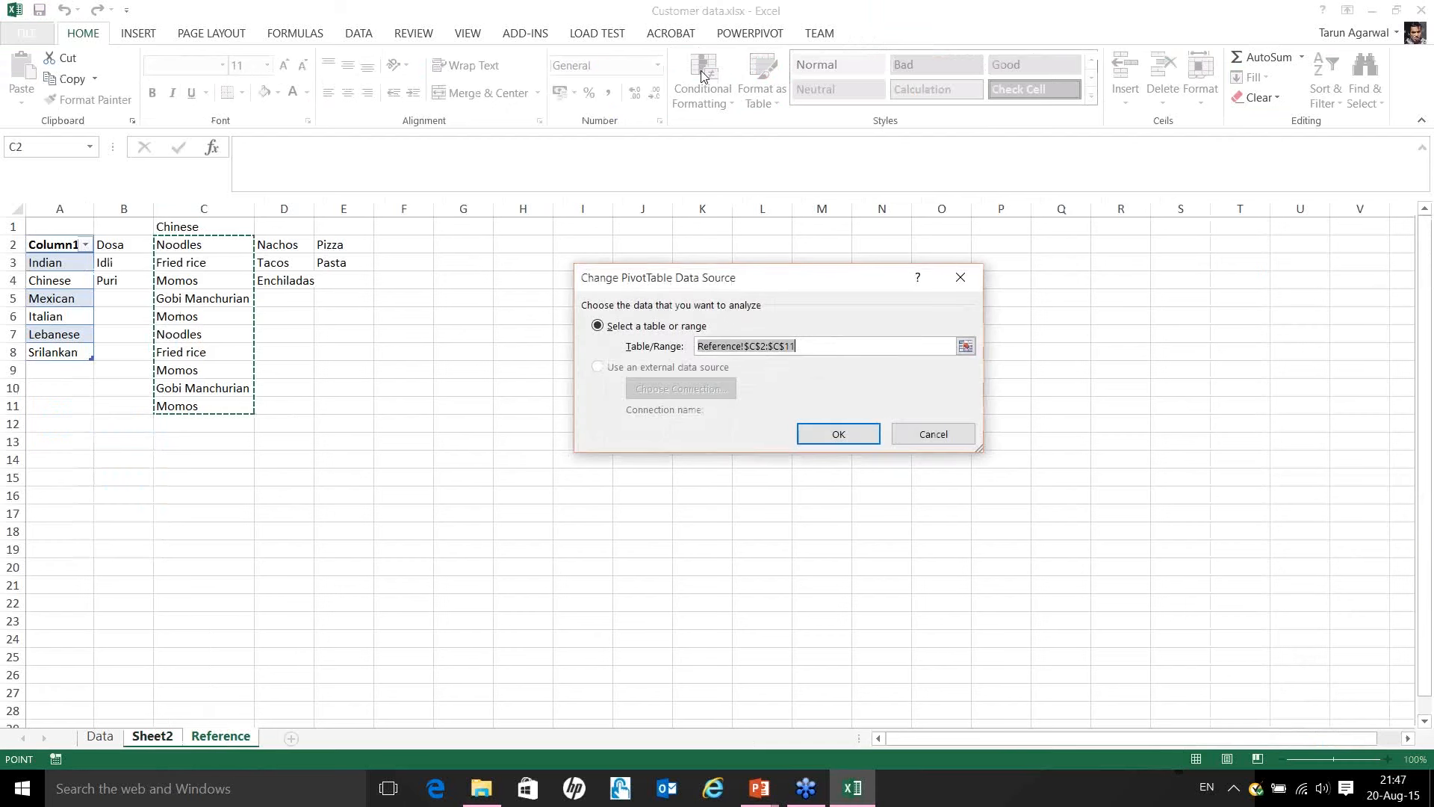
{"action": "left_click", "coordinate": [766, 346]}
{"action": "type", "text": "1"}
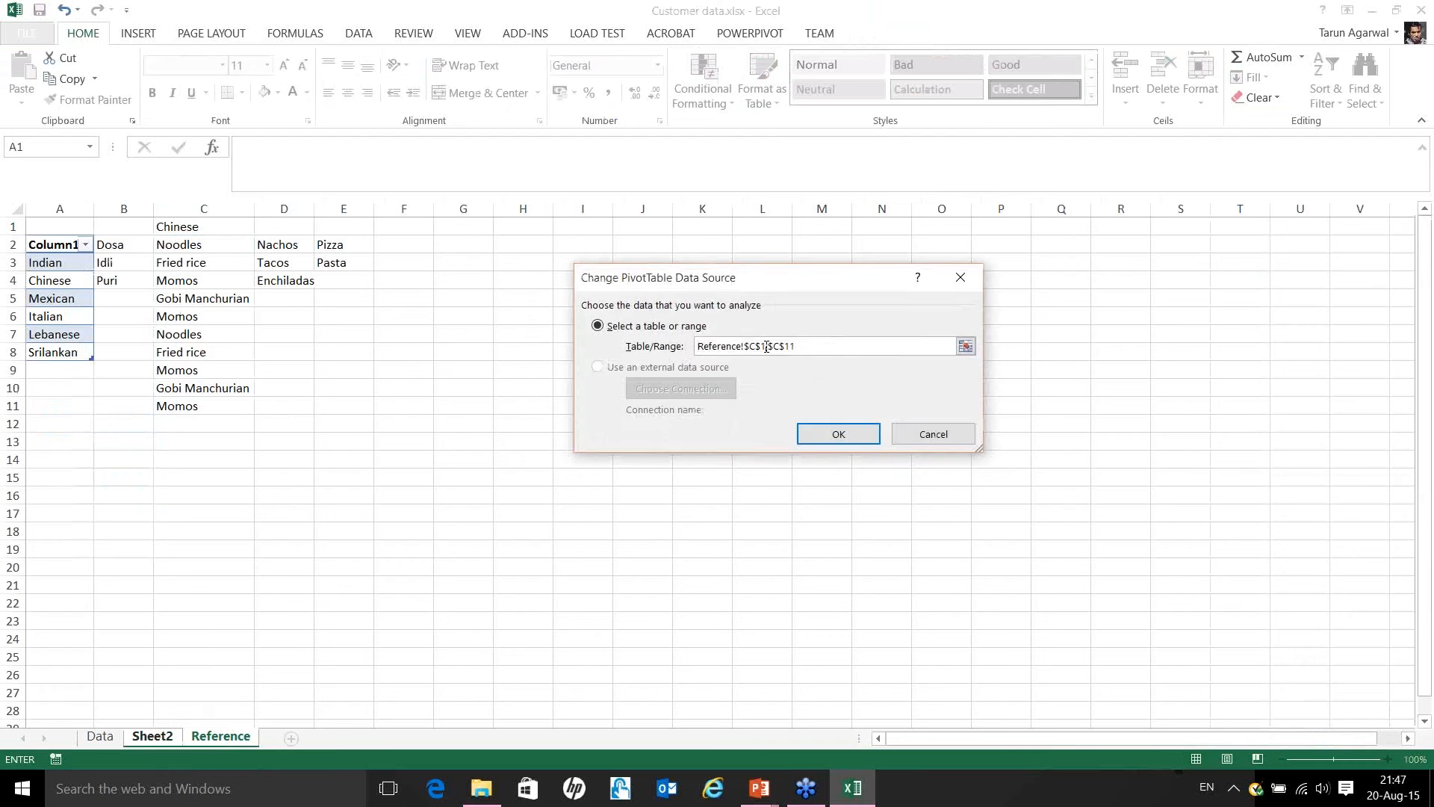
{"action": "left_click", "coordinate": [839, 434]}
{"action": "left_click_drag", "start_coordinate": [1295, 291], "coordinate": [1281, 647]}
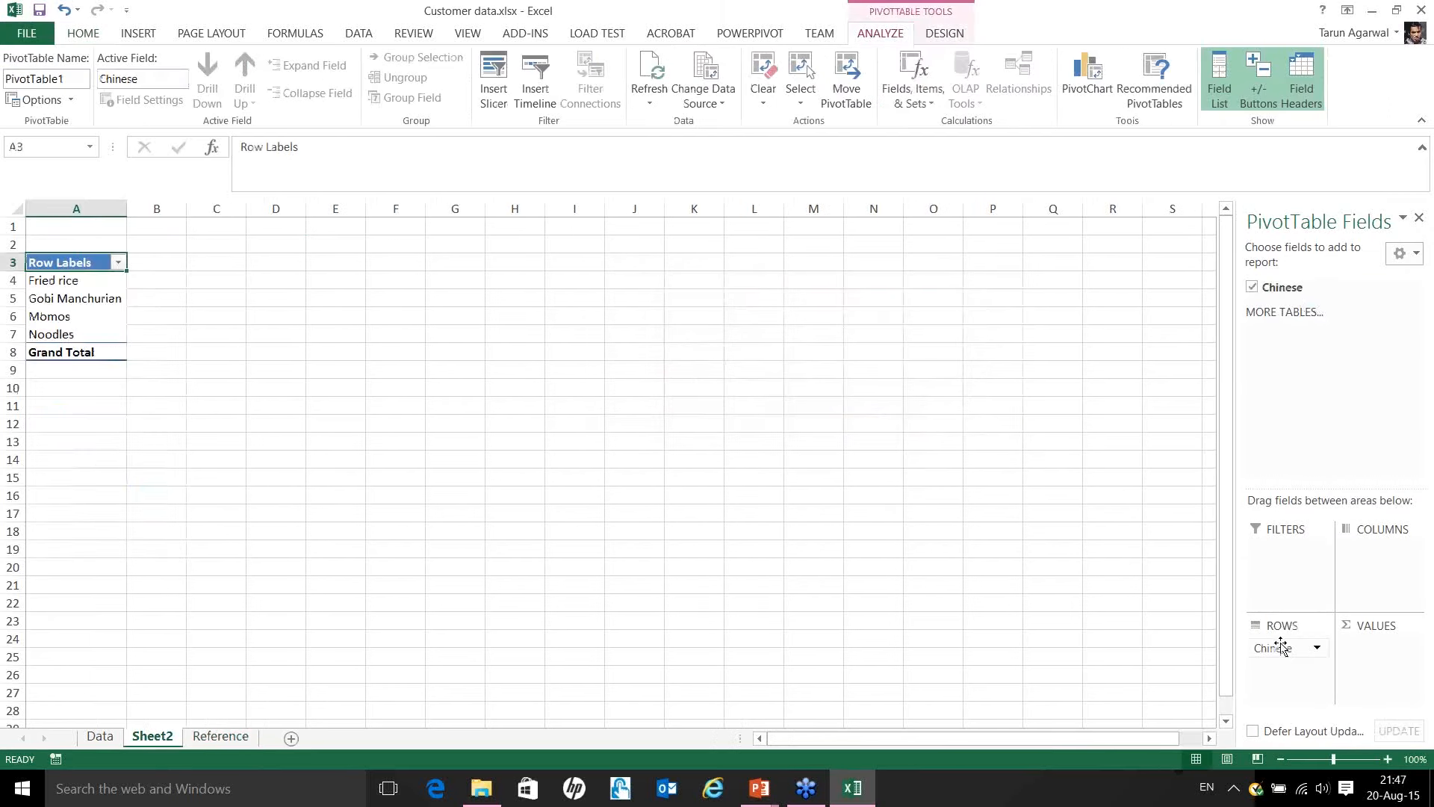
Examine the dishes listed under the PivotTable's row labels.
{"action": "left_click", "coordinate": [92, 336]}
{"action": "key", "text": "Up"}
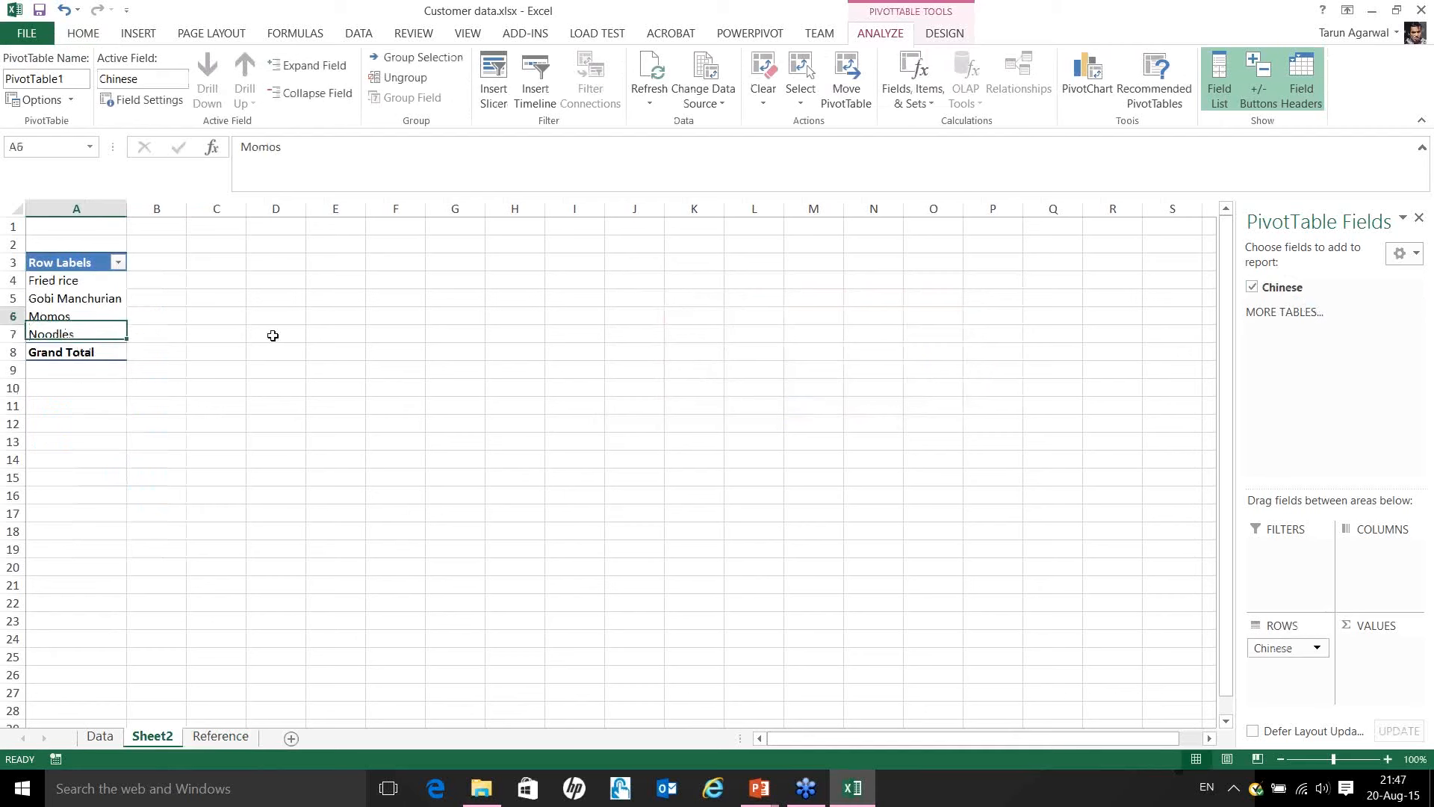
{"action": "key", "text": "Up"}
{"action": "key", "text": "Up"}
{"action": "key", "text": "Up"}
{"action": "key", "text": "Down"}
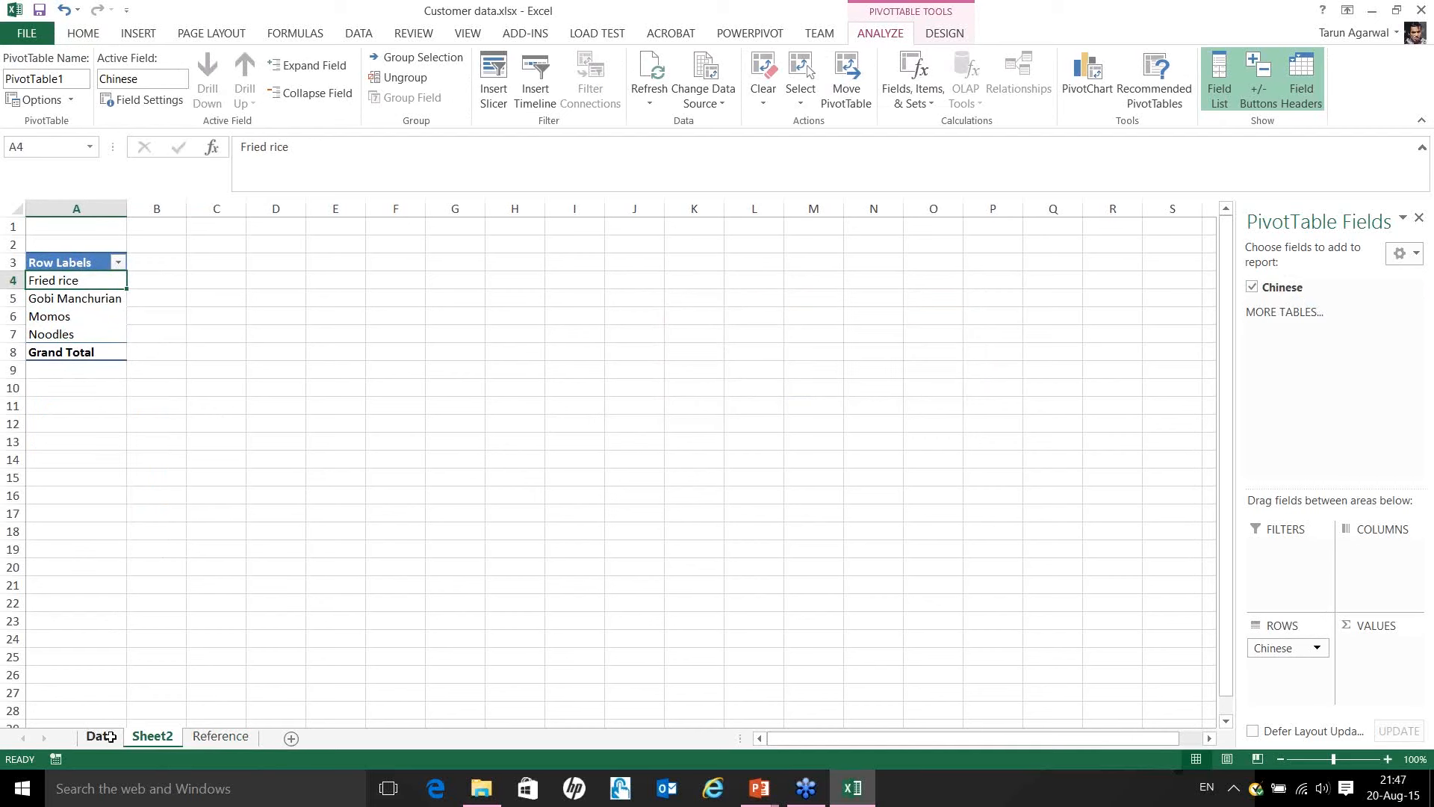
{"action": "left_click", "coordinate": [1416, 258]}
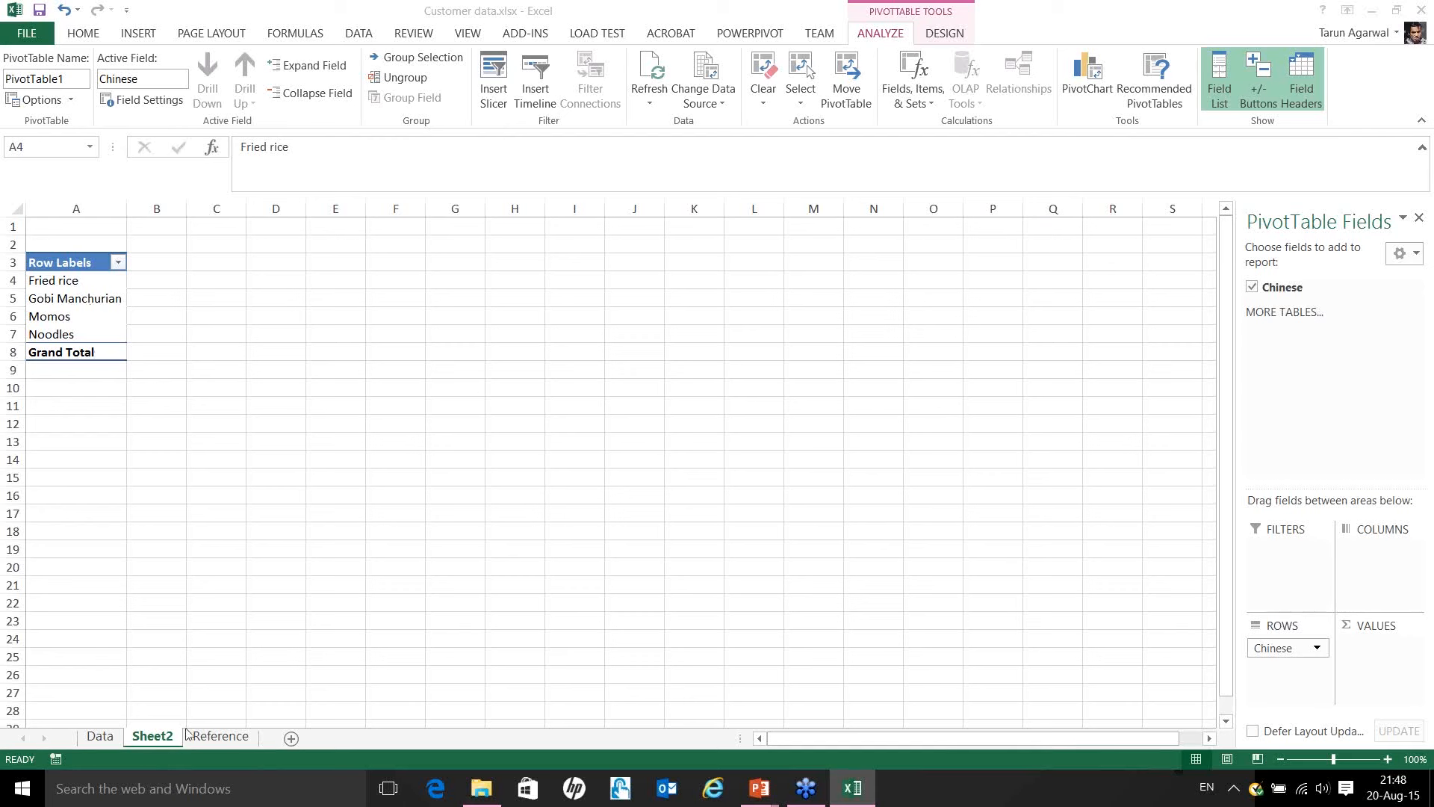
Rename the PivotTable worksheet Sheet2 as Analysis.
{"action": "left_click", "coordinate": [150, 738]}
{"action": "double_click", "coordinate": [150, 738]}
{"action": "type", "text": "Analysis"}
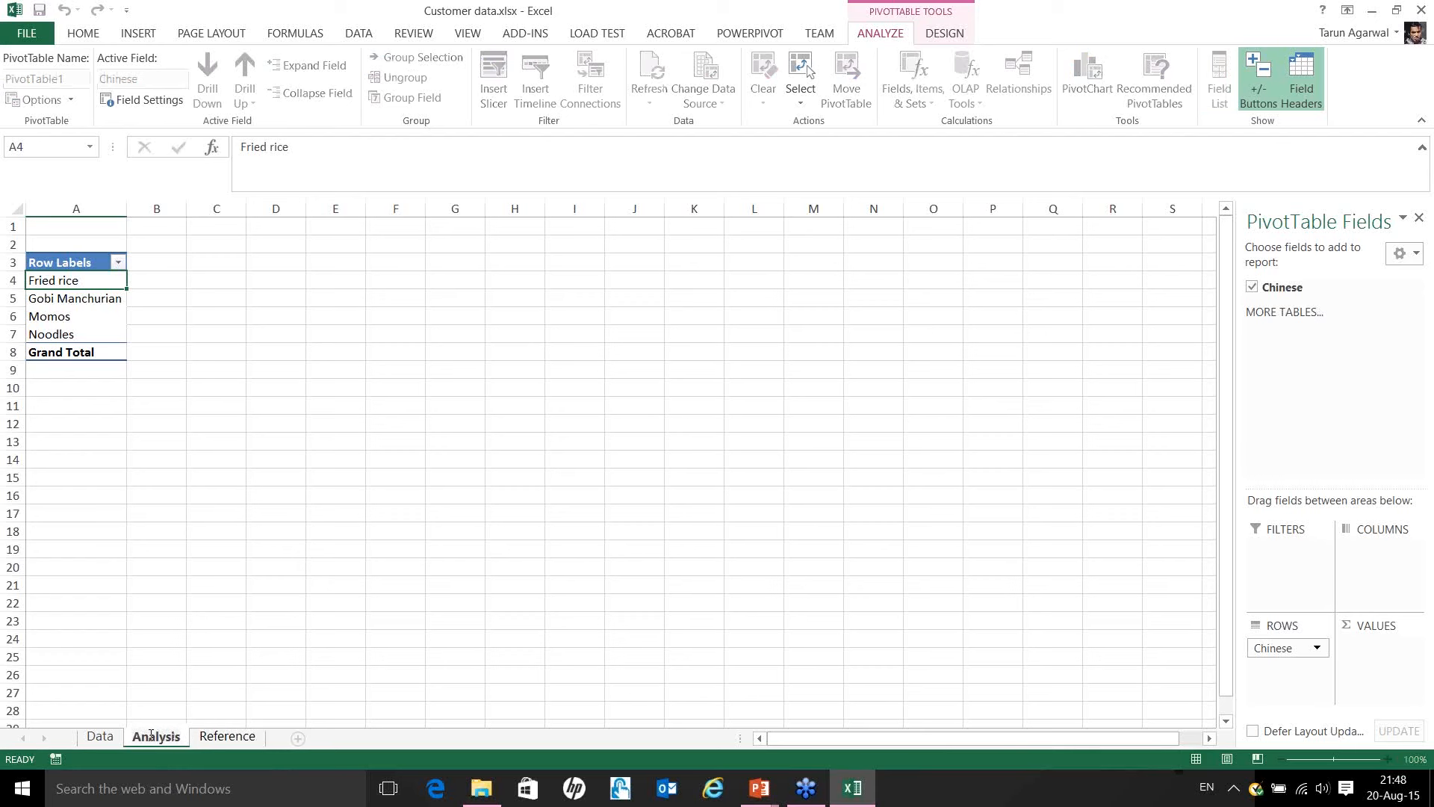
{"action": "key", "text": "Return"}
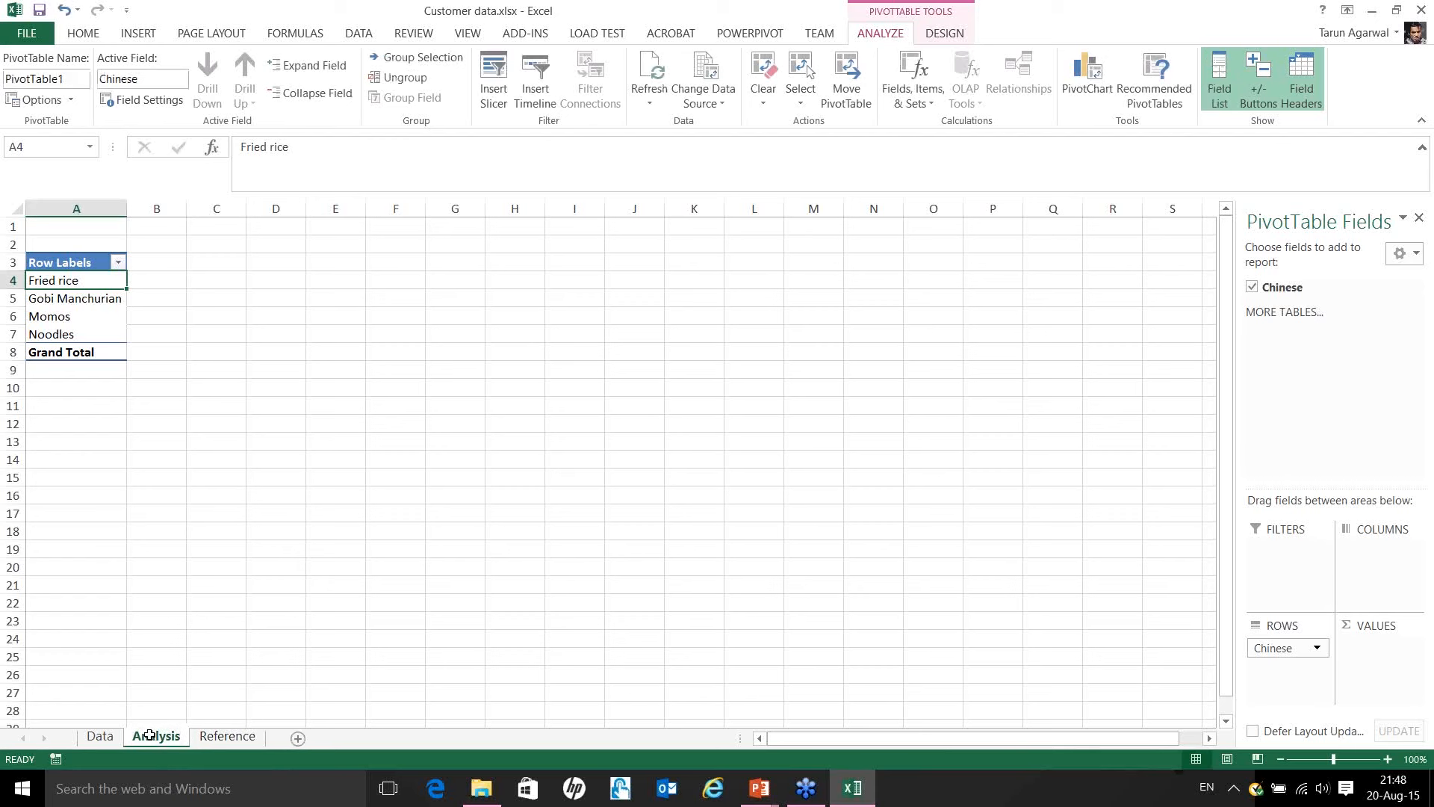
Check the Dish drop-down options of cell E3 on the Data sheet, keeping the current selection.
{"action": "left_click", "coordinate": [105, 737]}
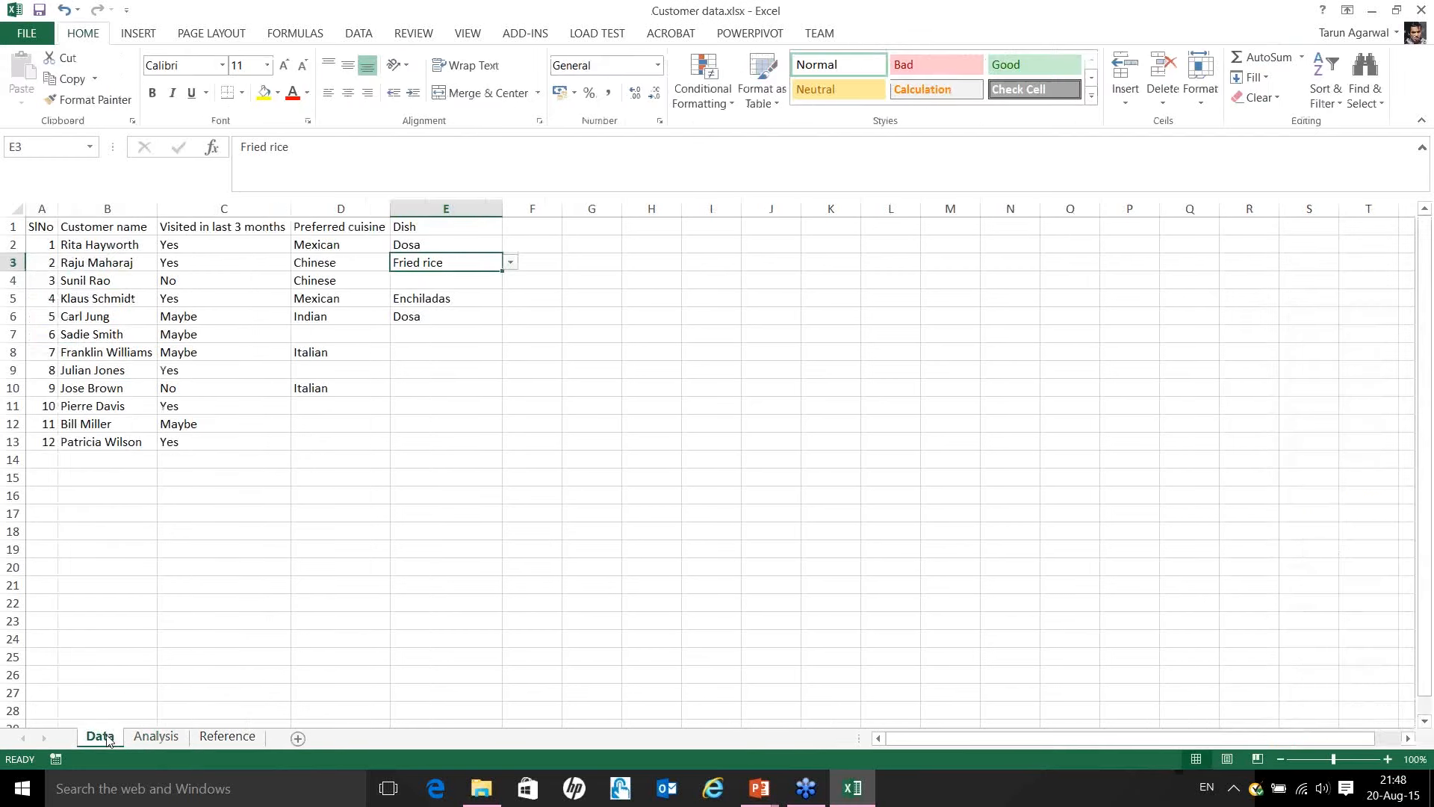
{"action": "left_click", "coordinate": [433, 245]}
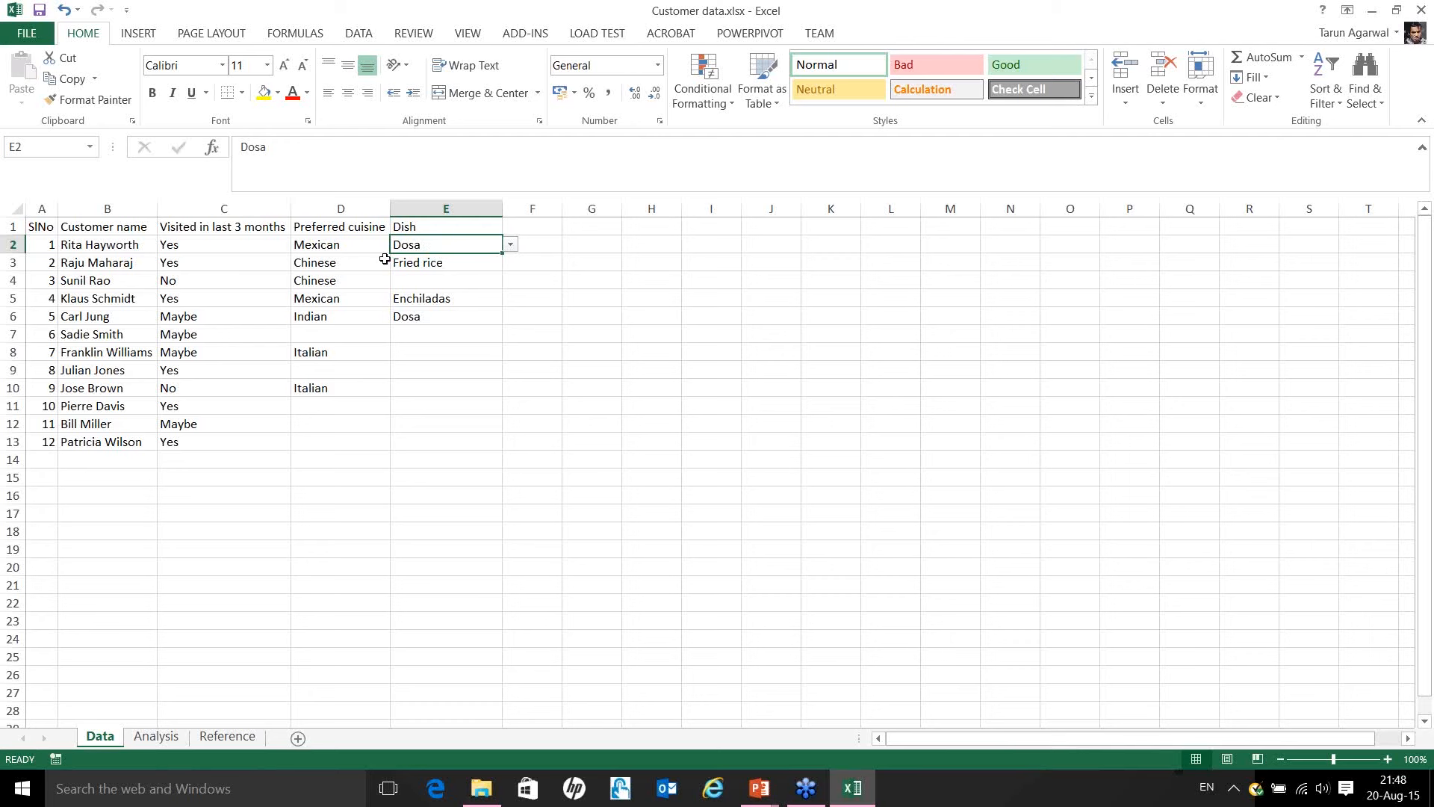
{"action": "left_click", "coordinate": [413, 262]}
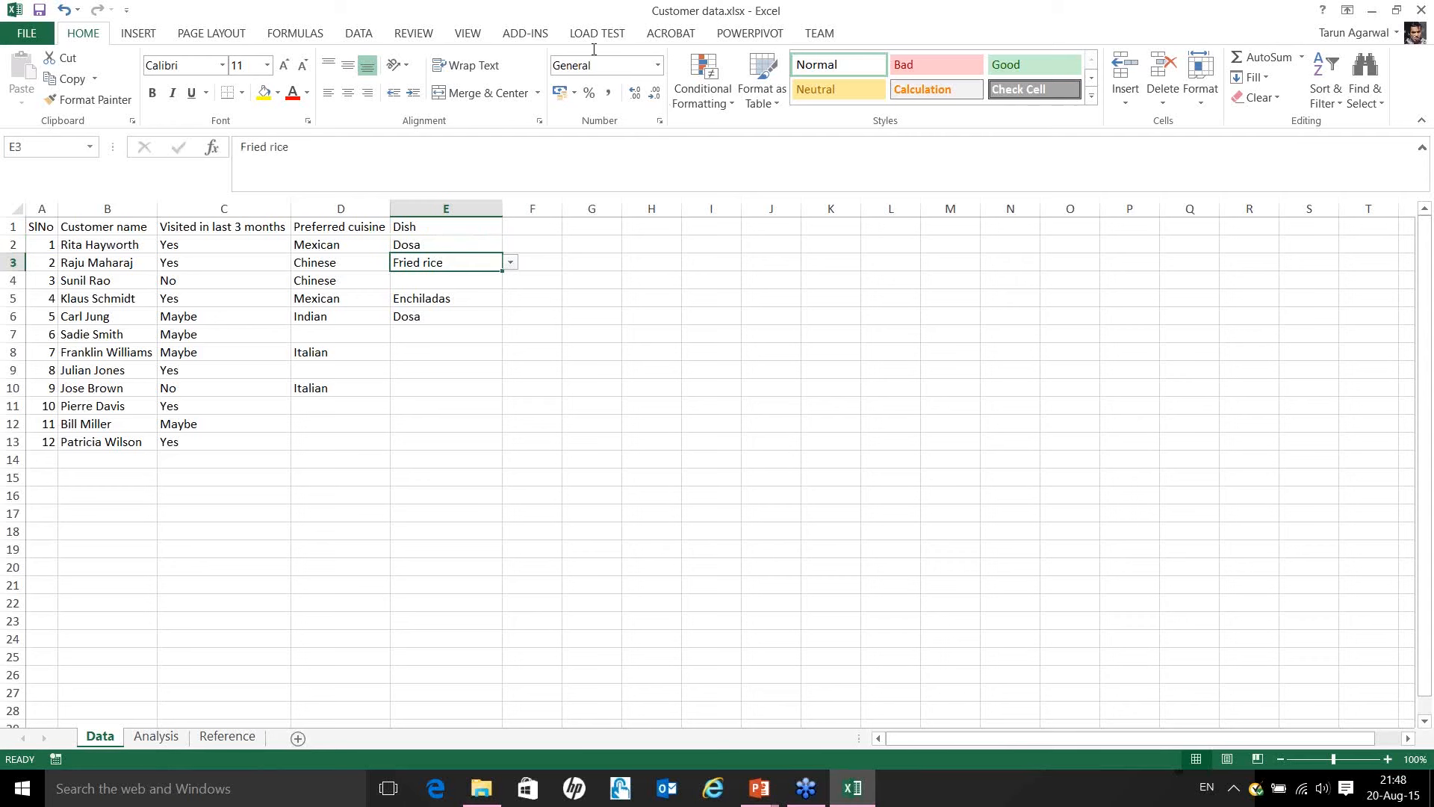
{"action": "left_click", "coordinate": [511, 264]}
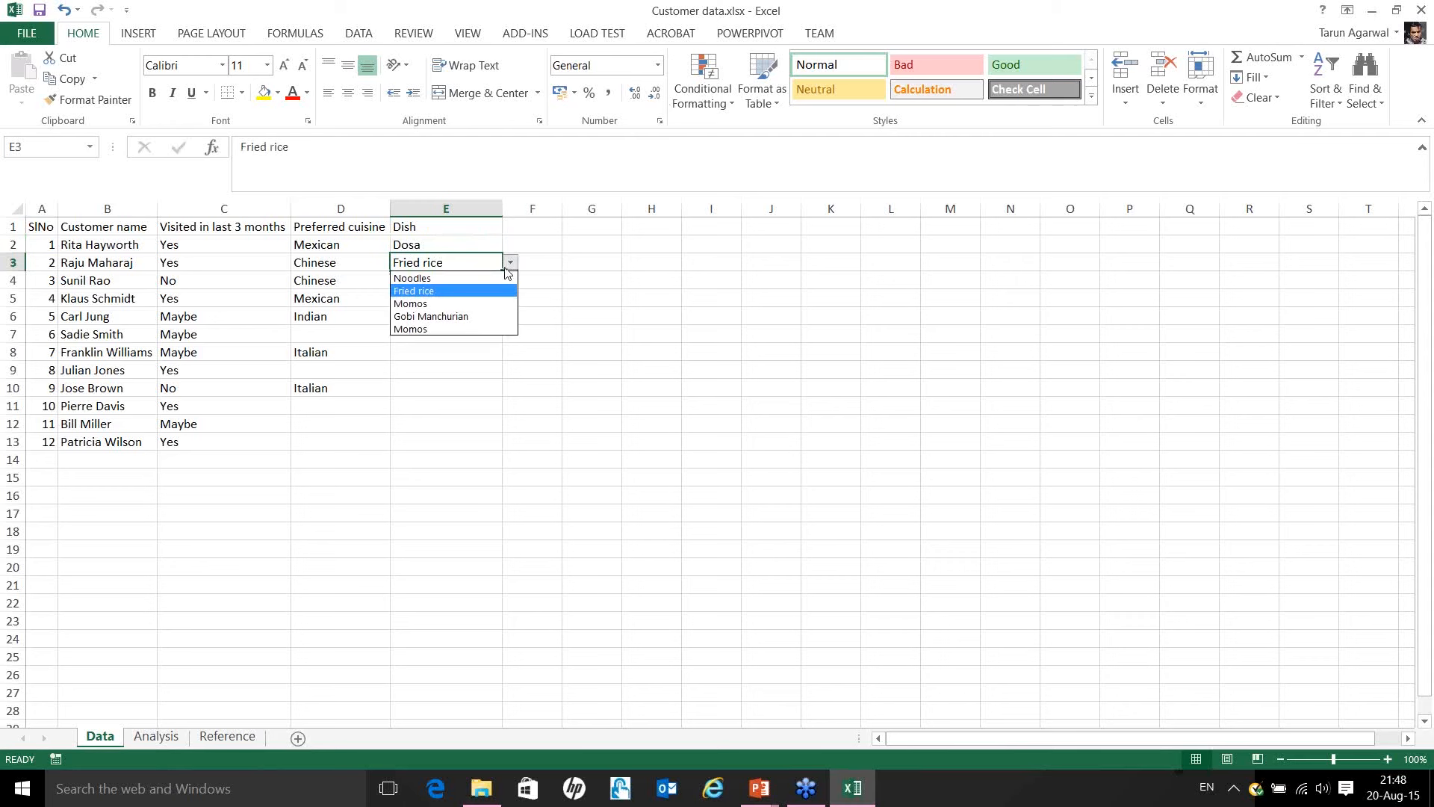
{"action": "left_click", "coordinate": [512, 266]}
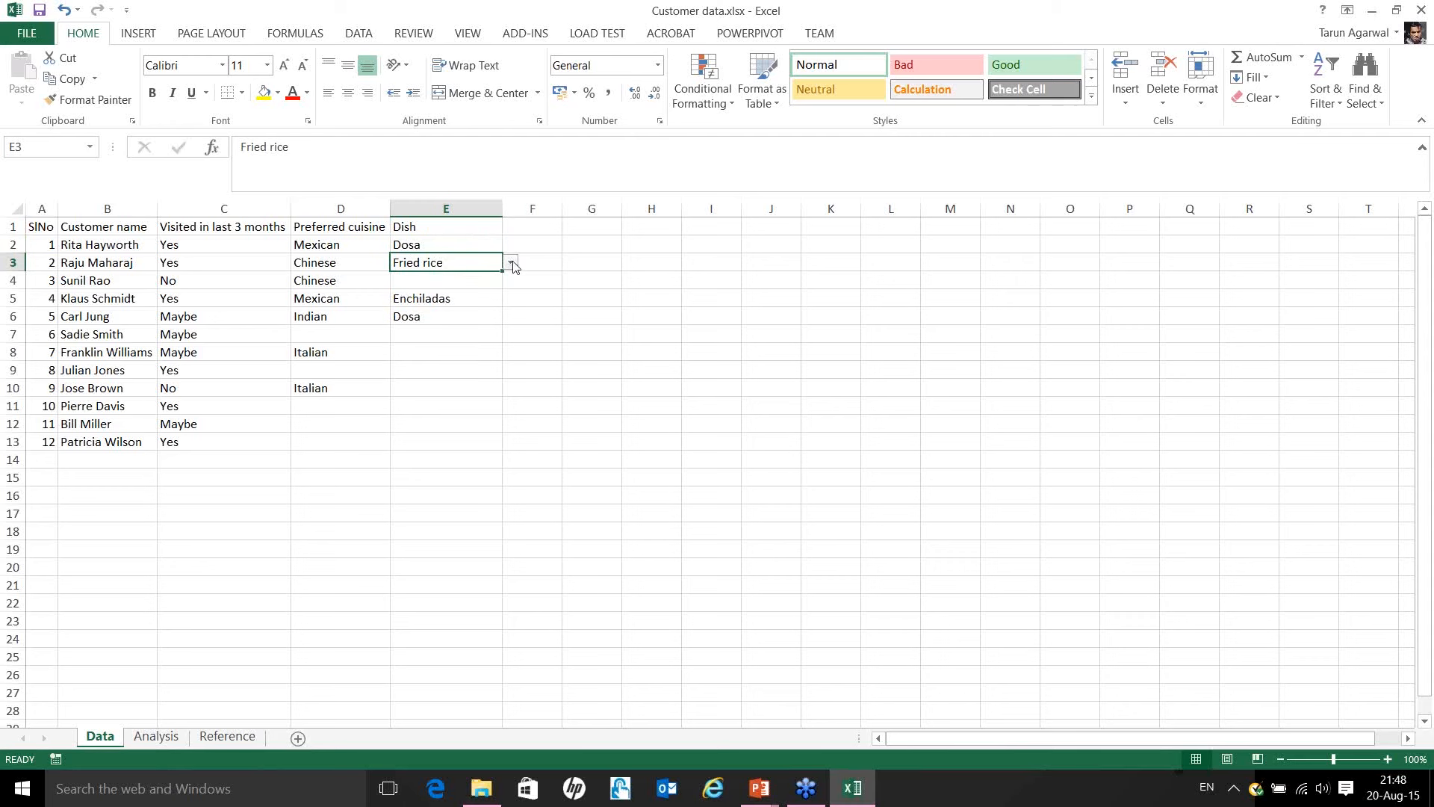
Extend the named range Chinese so that it refers to =Reference!$C$2:$C$11.
{"action": "left_click", "coordinate": [173, 740]}
{"action": "left_click", "coordinate": [228, 738]}
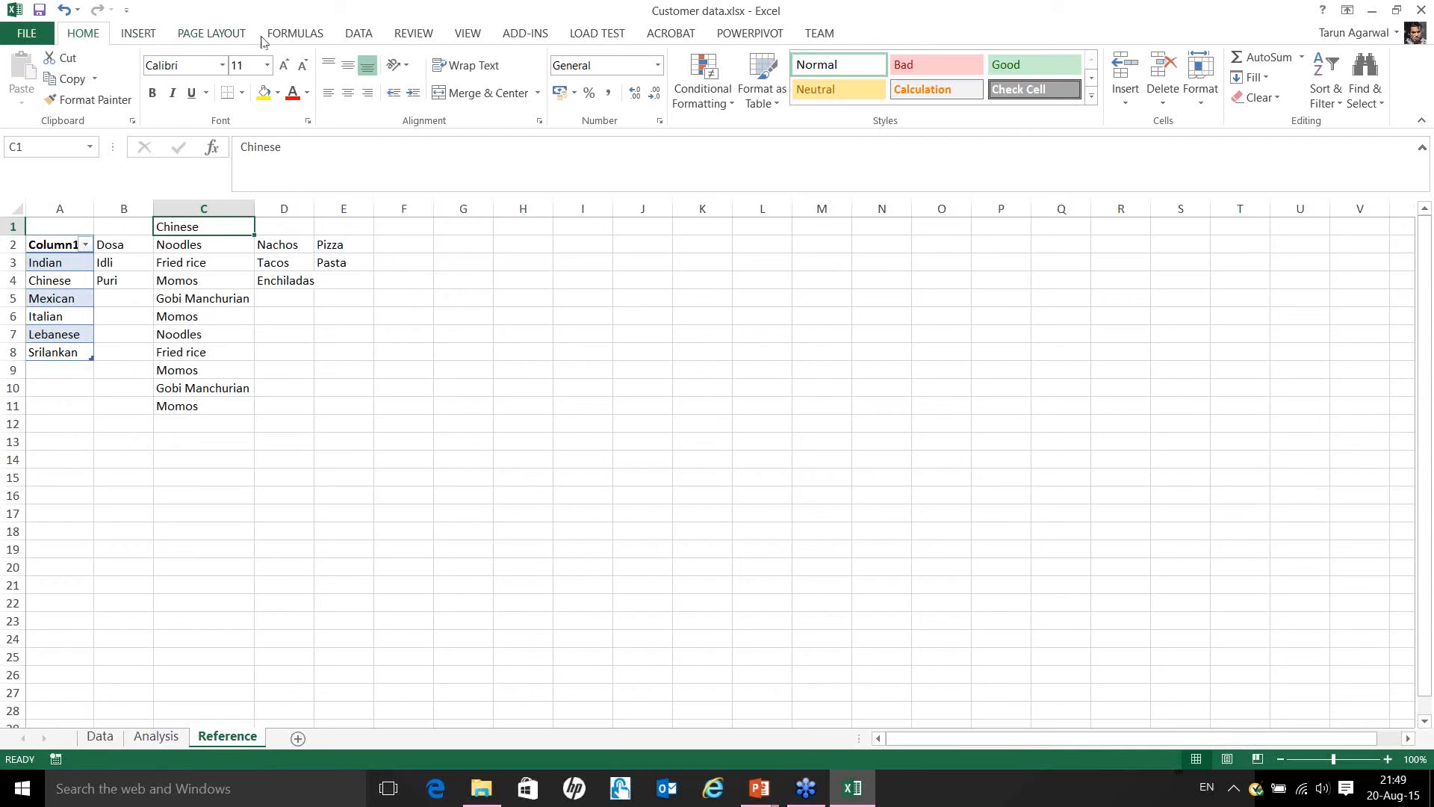
{"action": "left_click", "coordinate": [283, 37]}
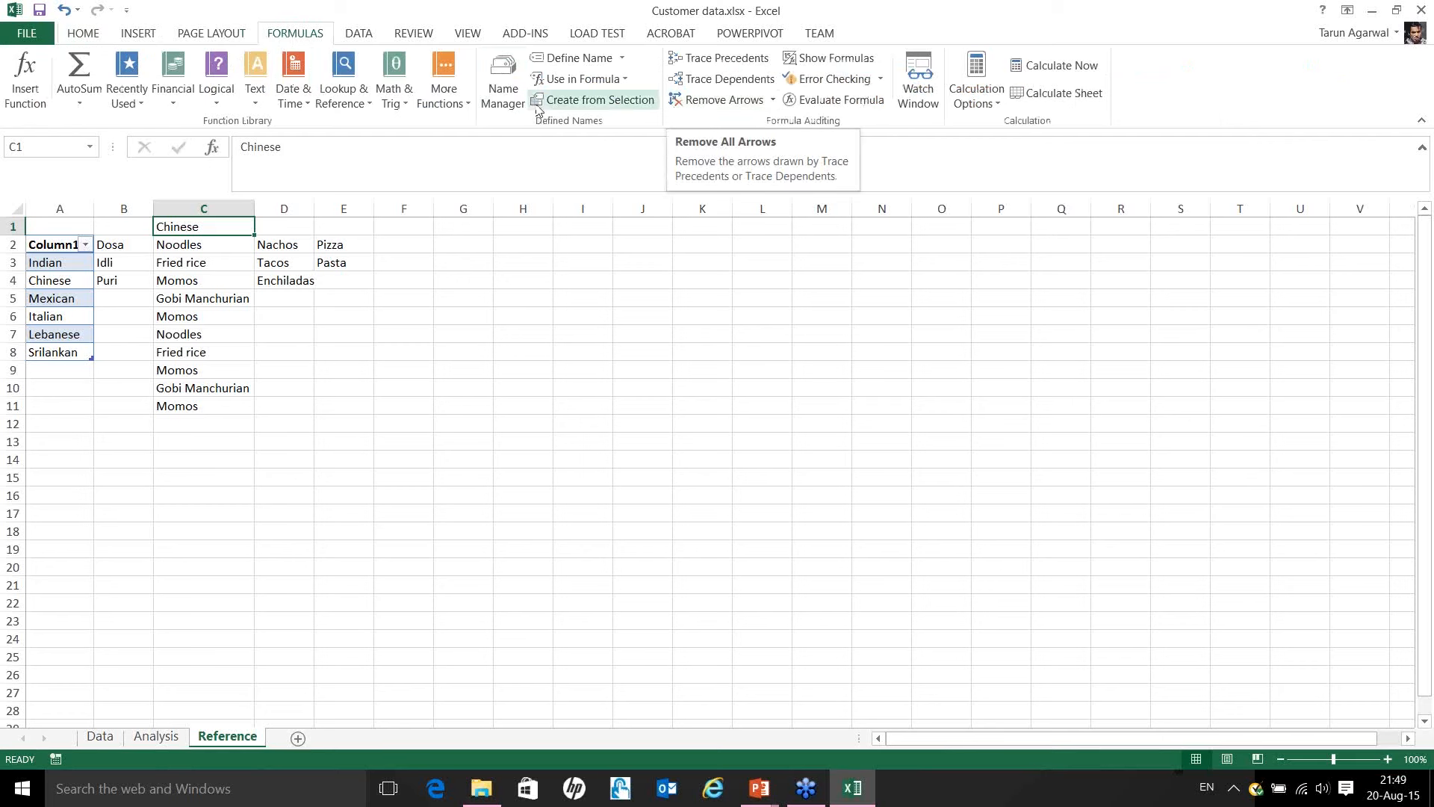
{"action": "left_click", "coordinate": [501, 108]}
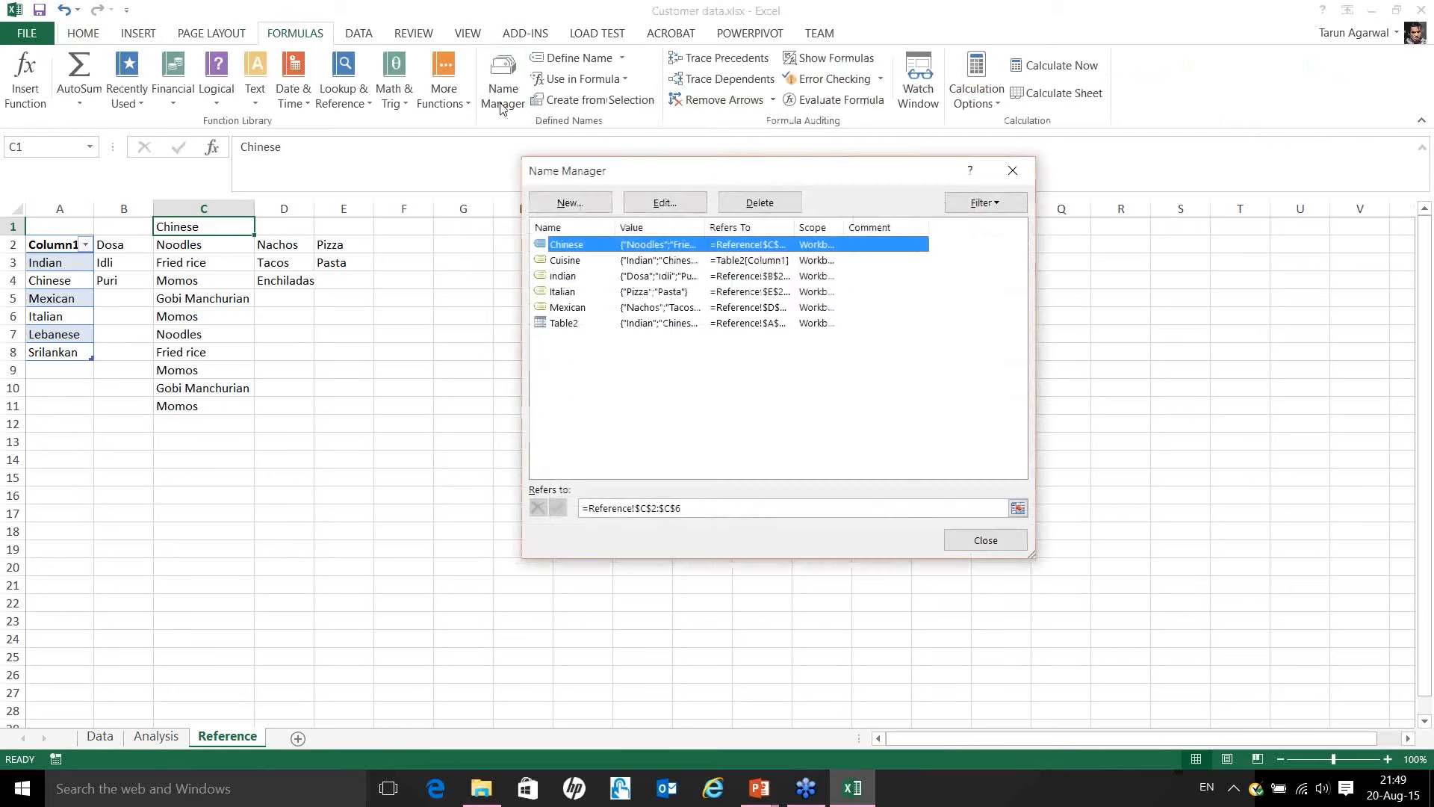
{"action": "left_click", "coordinate": [692, 508]}
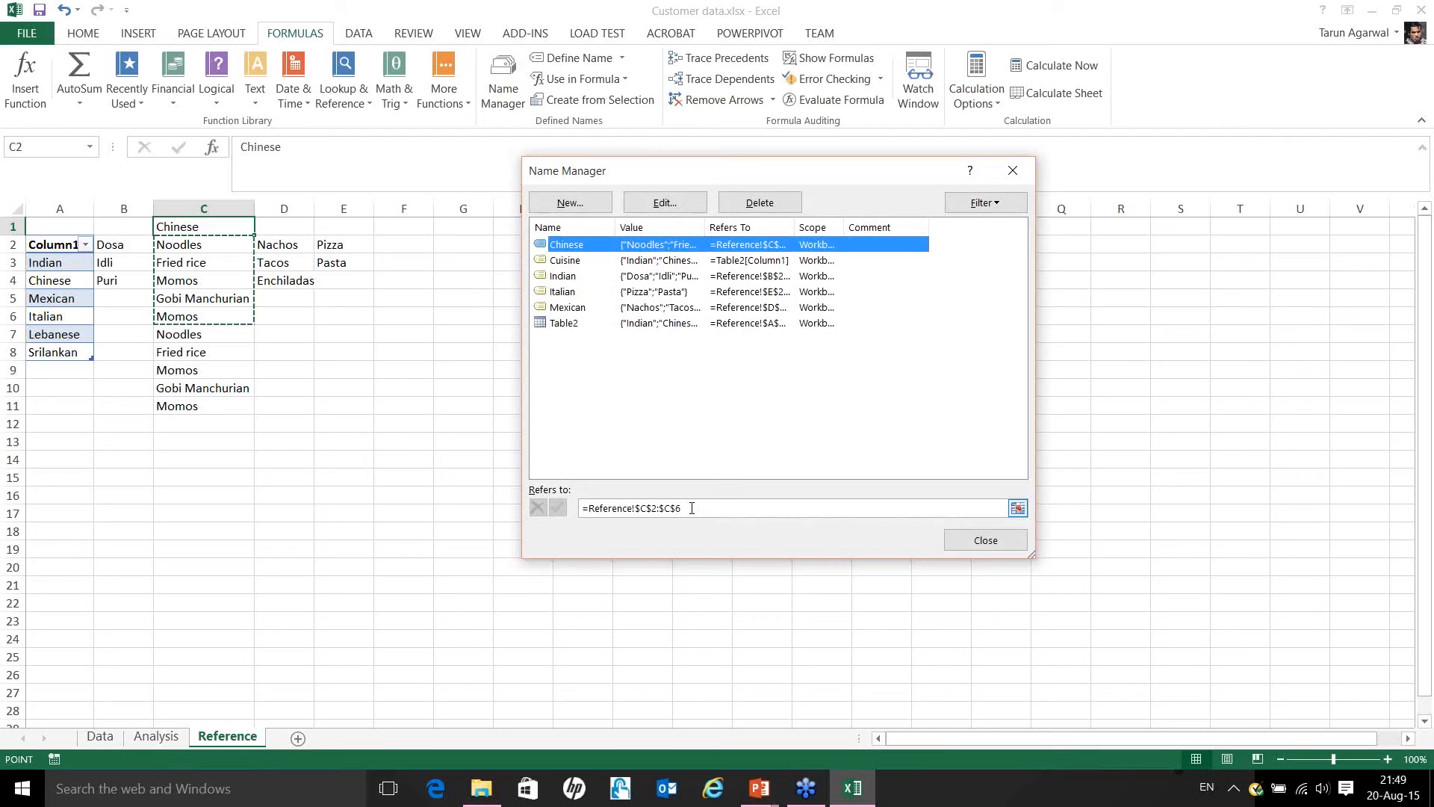
{"action": "key", "text": "BackSpace"}
{"action": "type", "text": "11"}
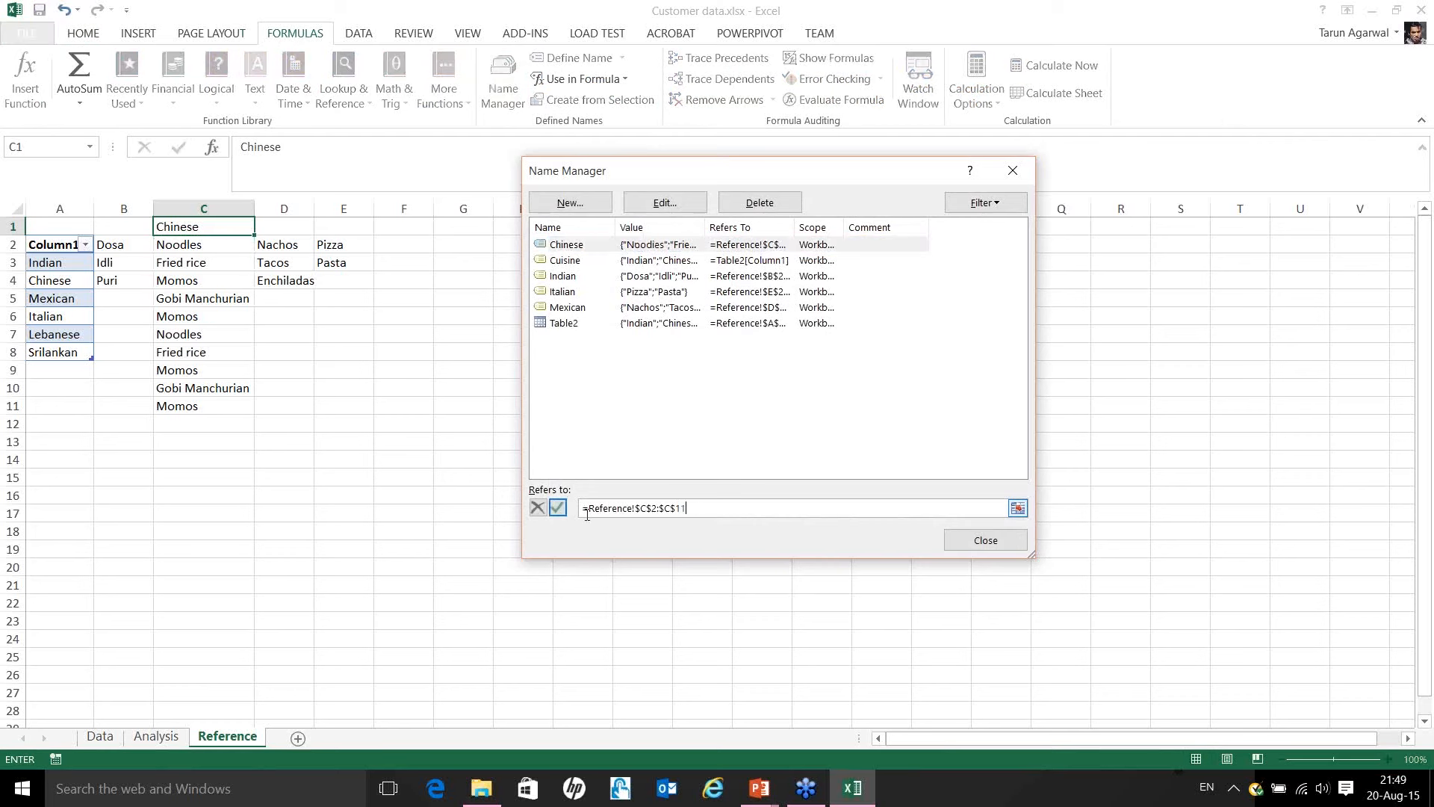
{"action": "left_click", "coordinate": [558, 508]}
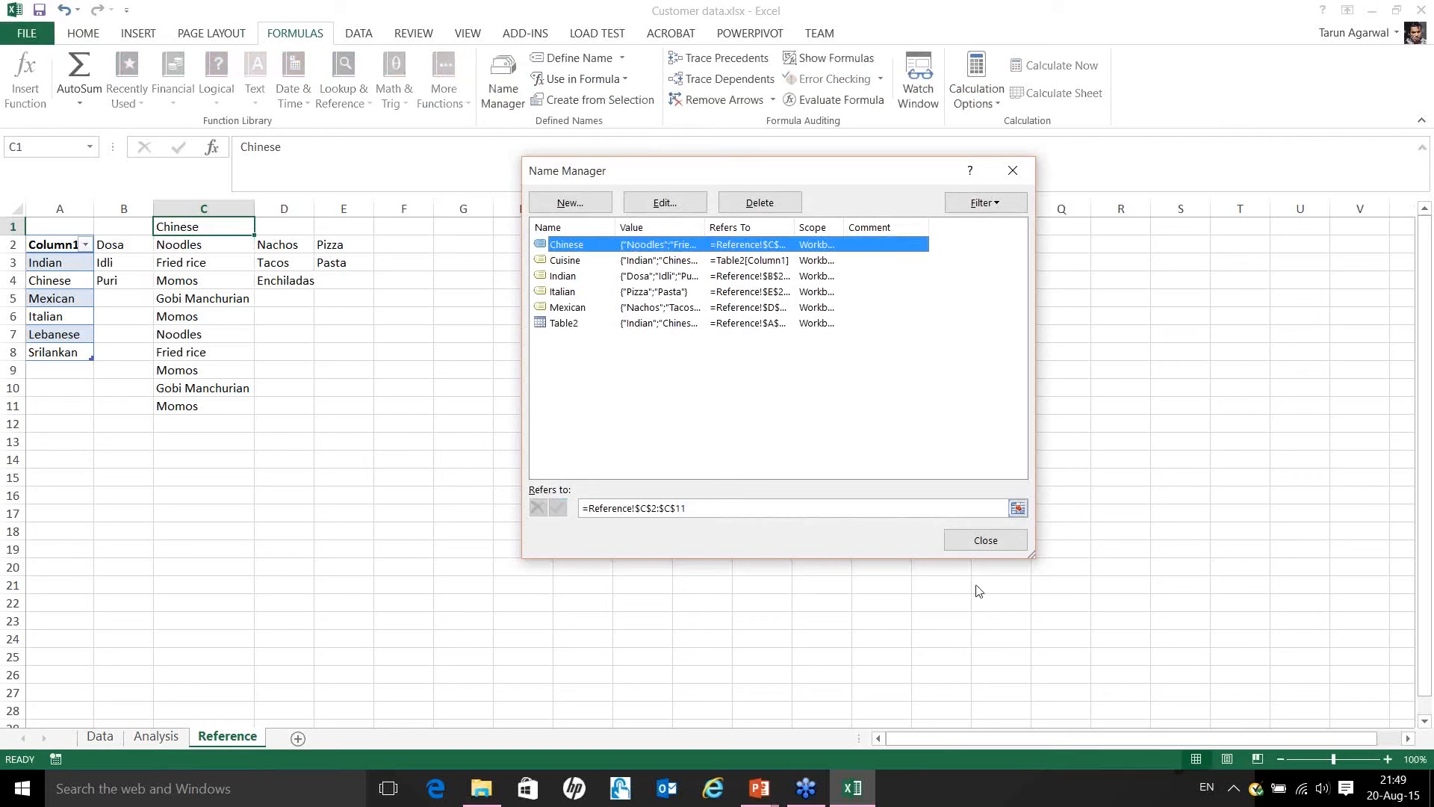
{"action": "left_click", "coordinate": [991, 541]}
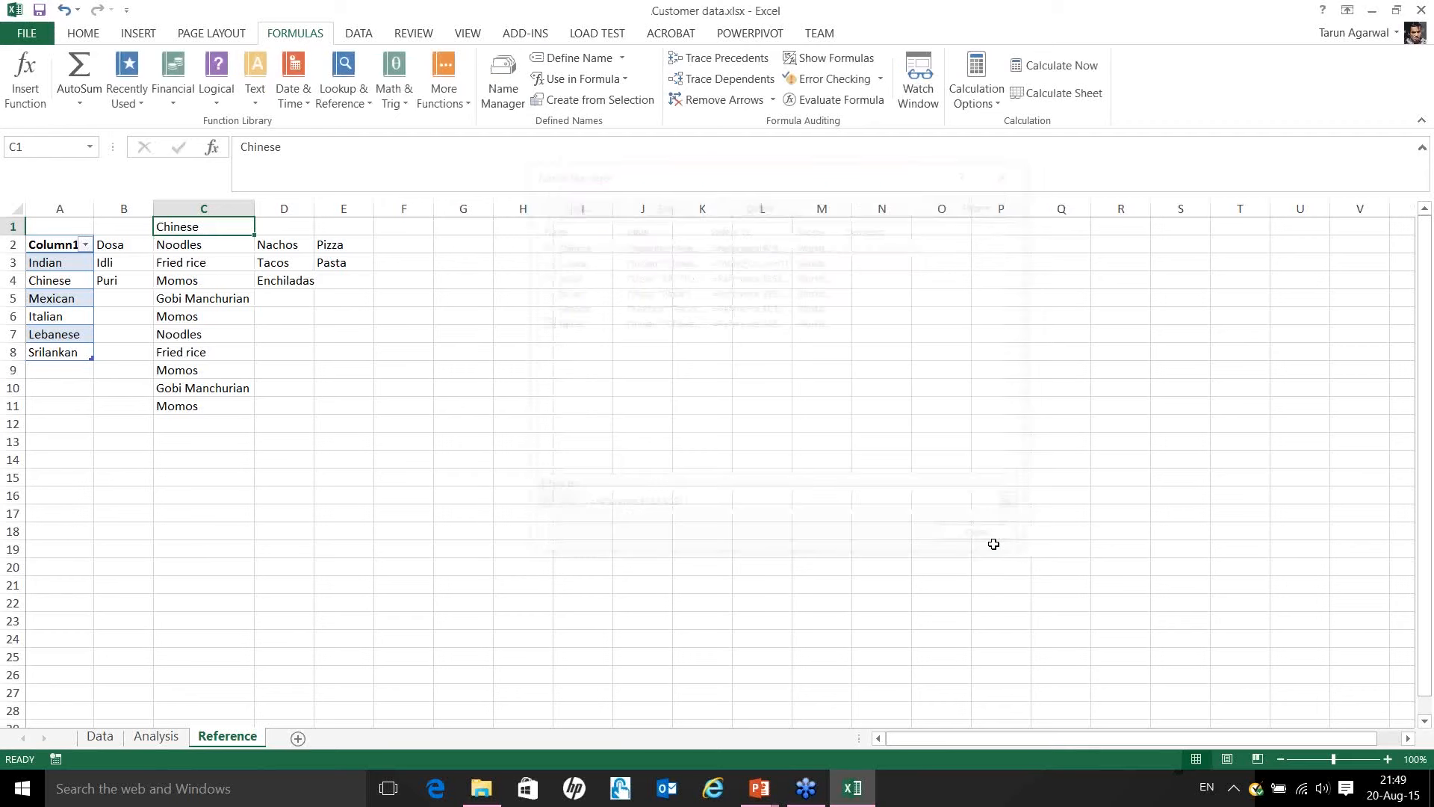
Examine the Dish list of E3 on the Data sheet for repeated entries after the named range change.
{"action": "left_click", "coordinate": [100, 736]}
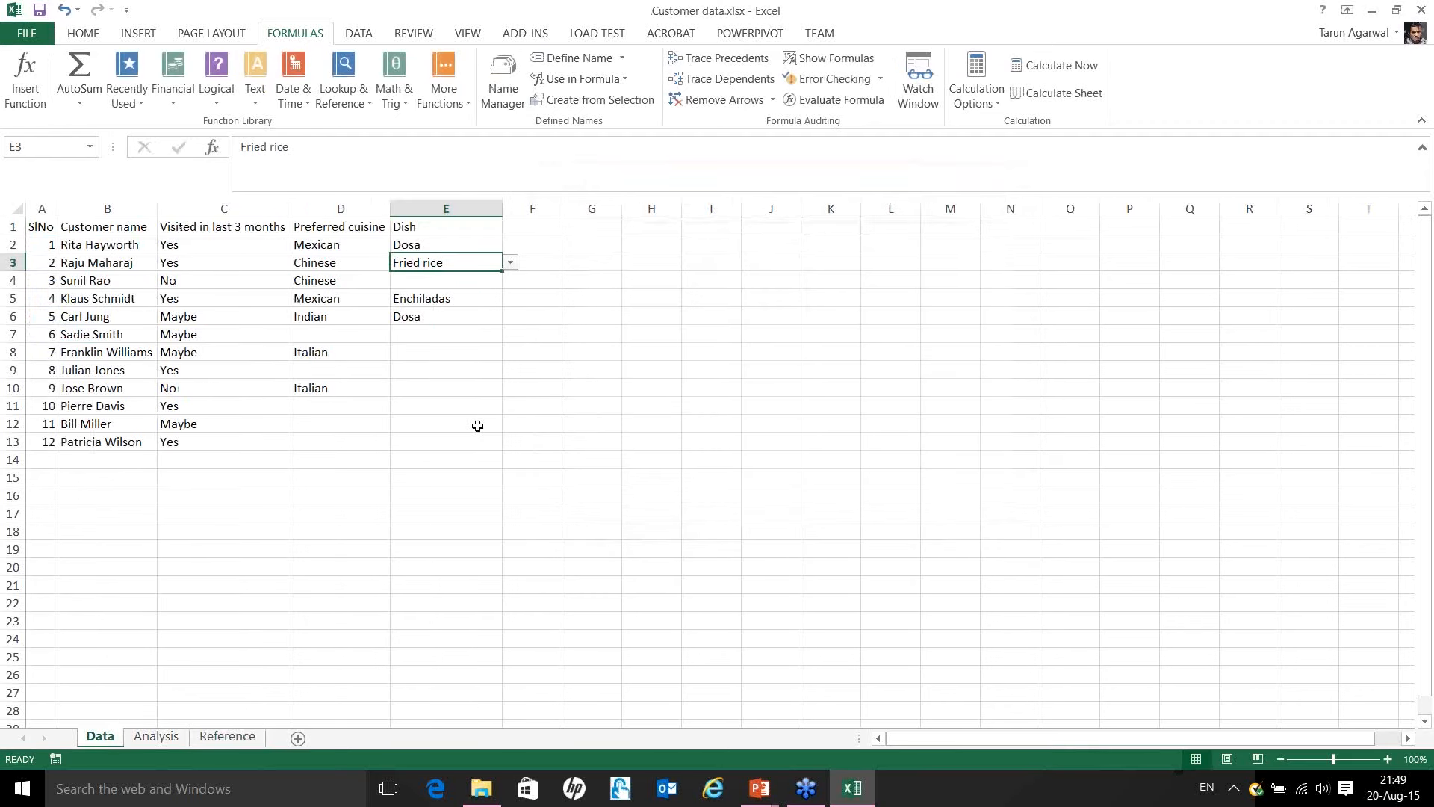
{"action": "left_click", "coordinate": [510, 262]}
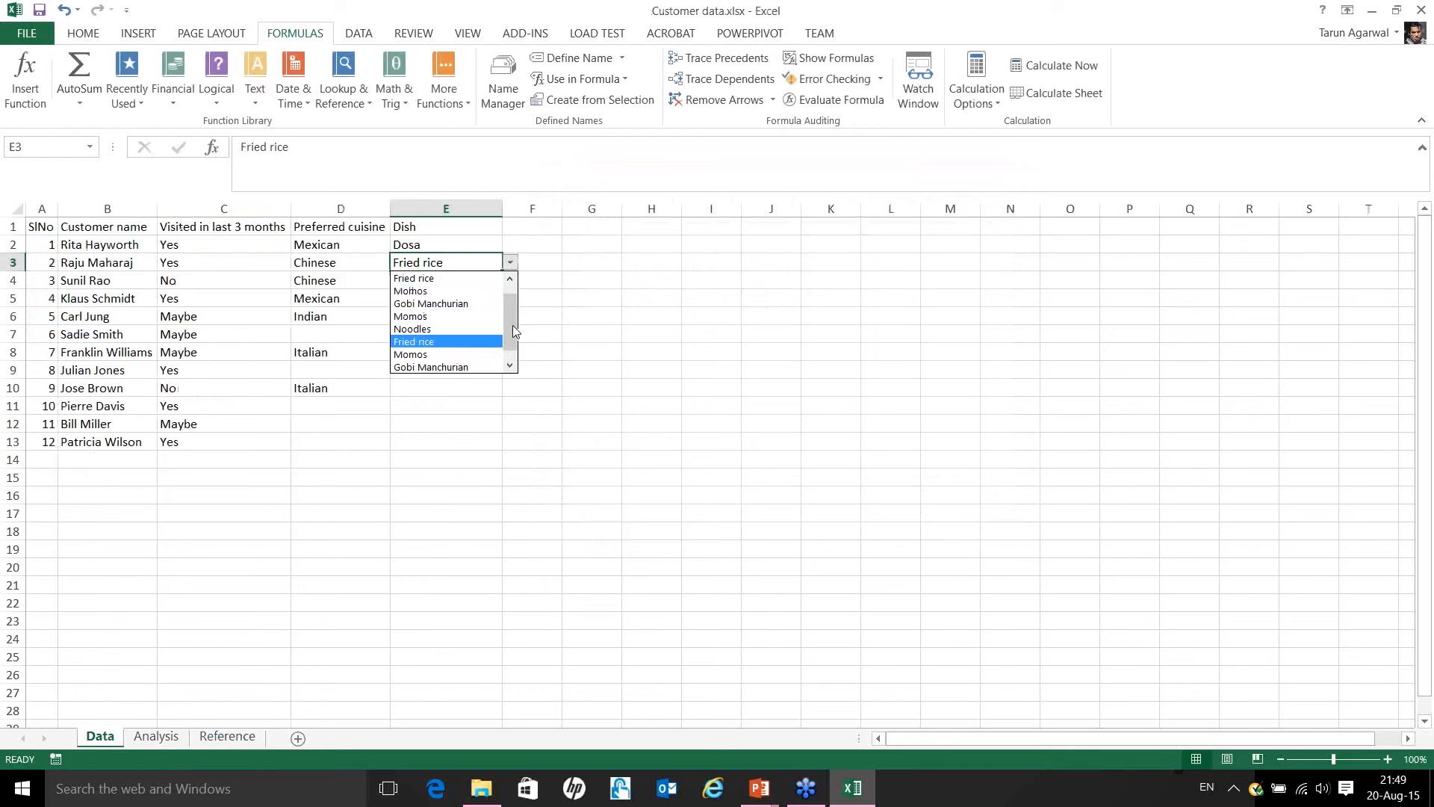
{"action": "mouse_move", "coordinate": [512, 325]}
{"action": "left_mouse_down"}
{"action": "mouse_move", "coordinate": [513, 313]}
{"action": "mouse_move", "coordinate": [513, 348]}
{"action": "mouse_move", "coordinate": [513, 299]}
{"action": "left_mouse_up"}
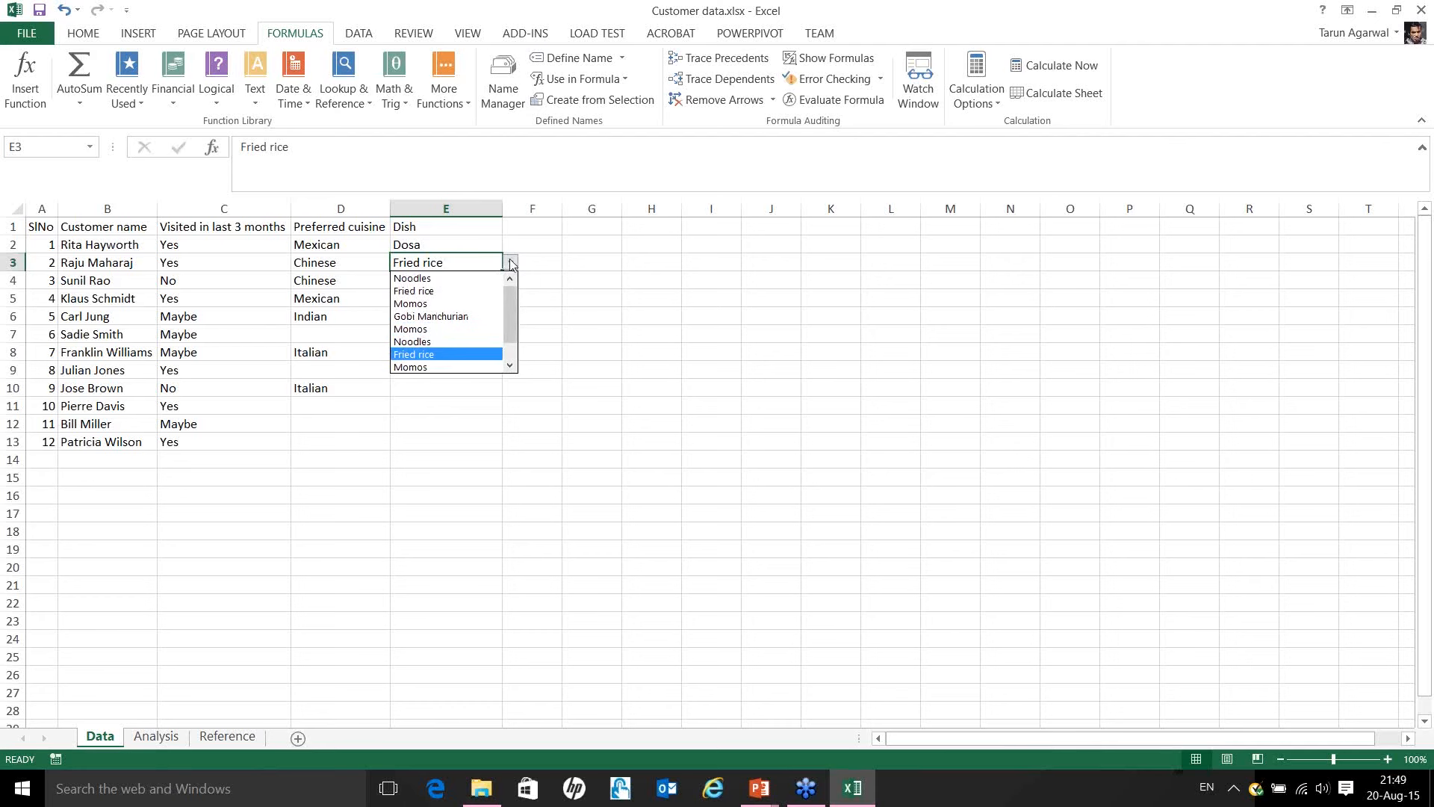
{"action": "left_click", "coordinate": [511, 264]}
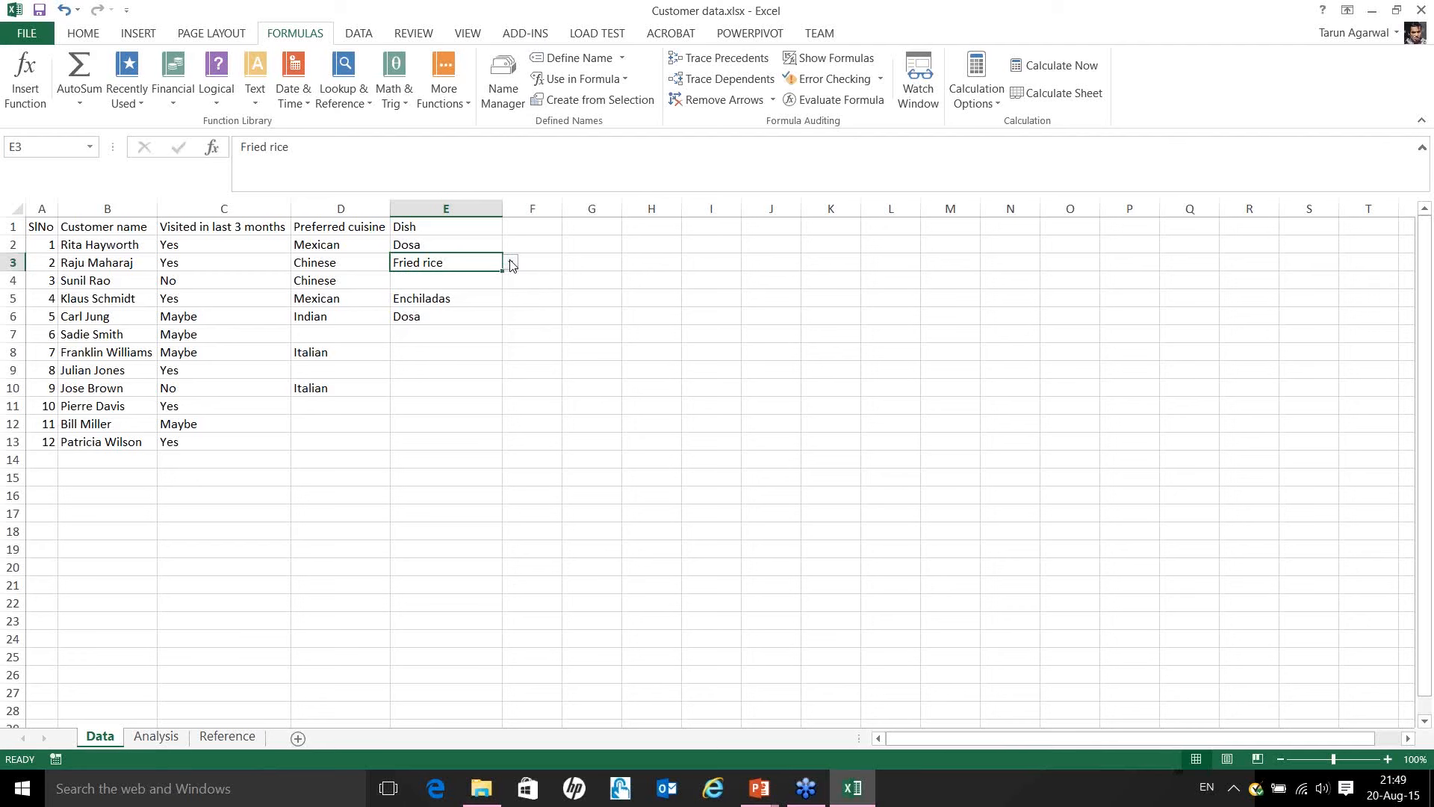
{"action": "left_click", "coordinate": [511, 263]}
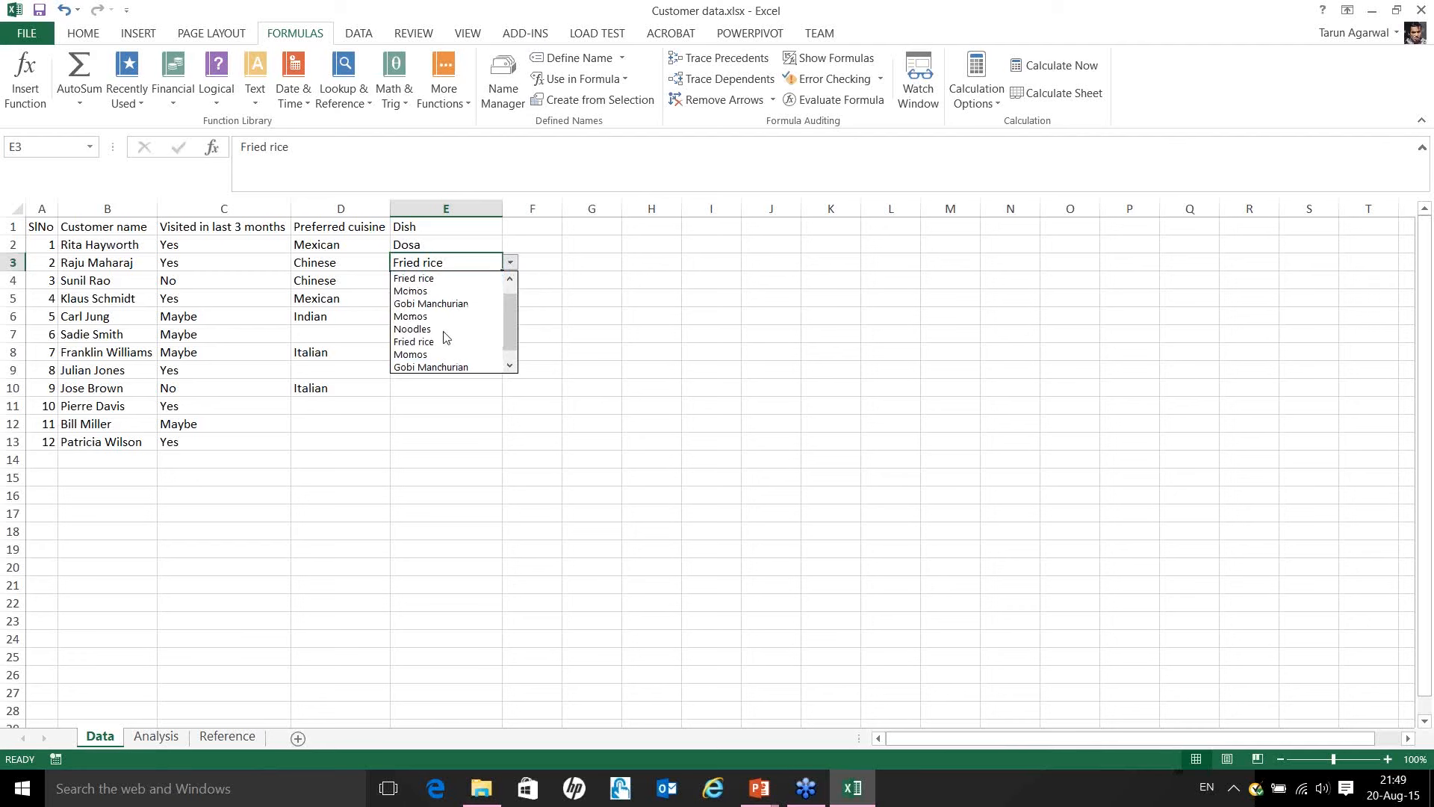
{"action": "left_click", "coordinate": [510, 265]}
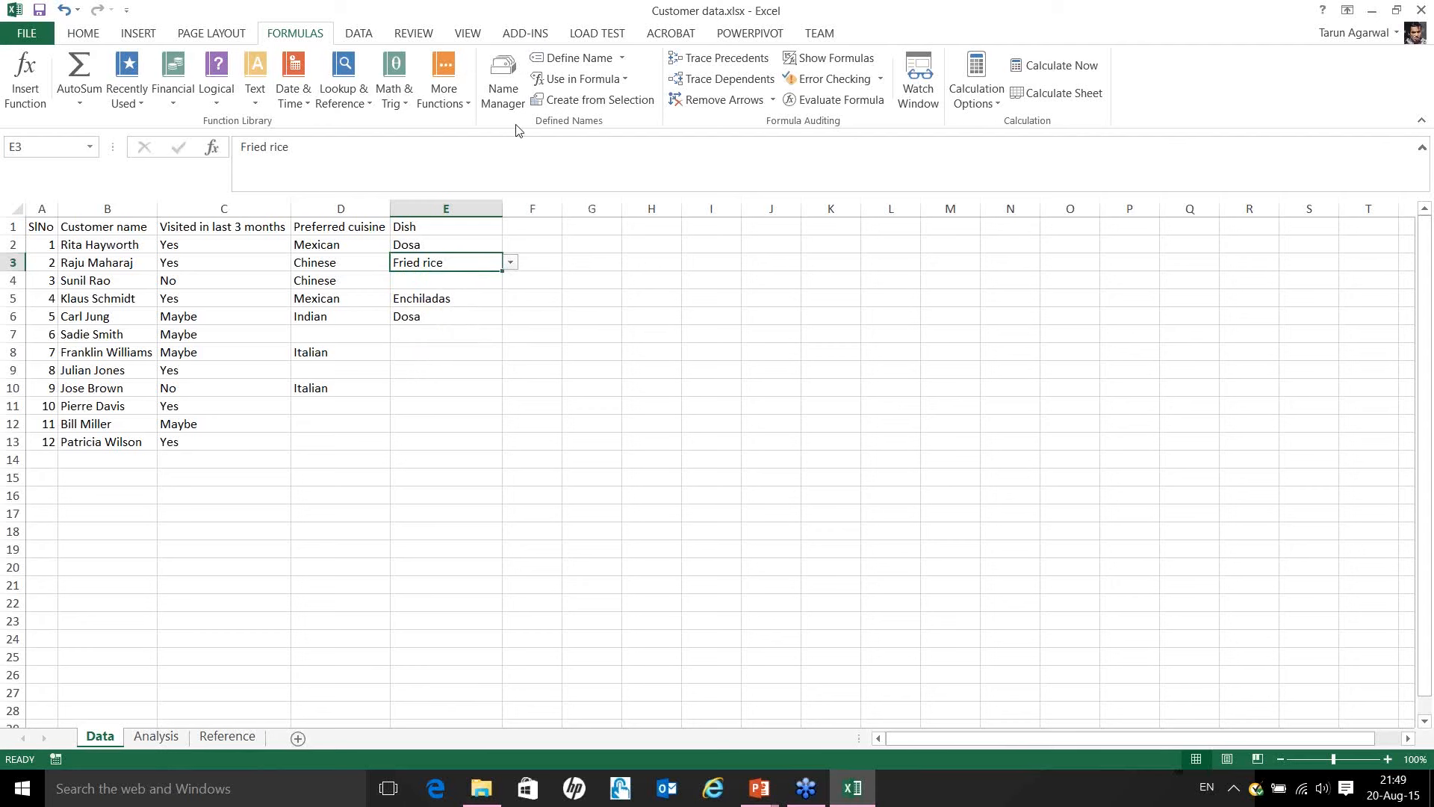
Set the validation list source of E3 to =offset(Analysis!$A$4,0,0,counta(Analysis!$A:$A)-1) and check the resulting Dish options.
{"action": "left_click", "coordinate": [362, 35]}
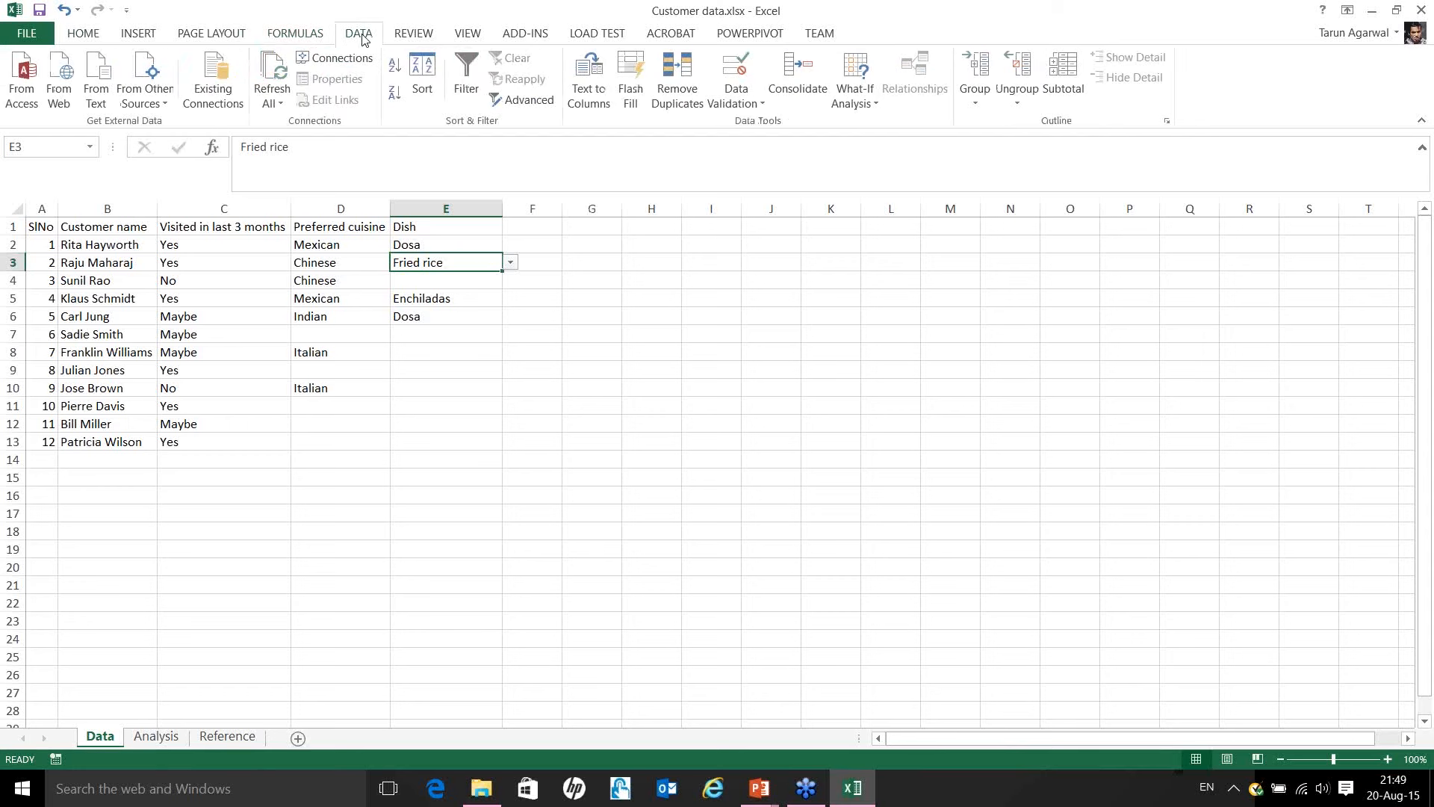
{"action": "left_click", "coordinate": [738, 74]}
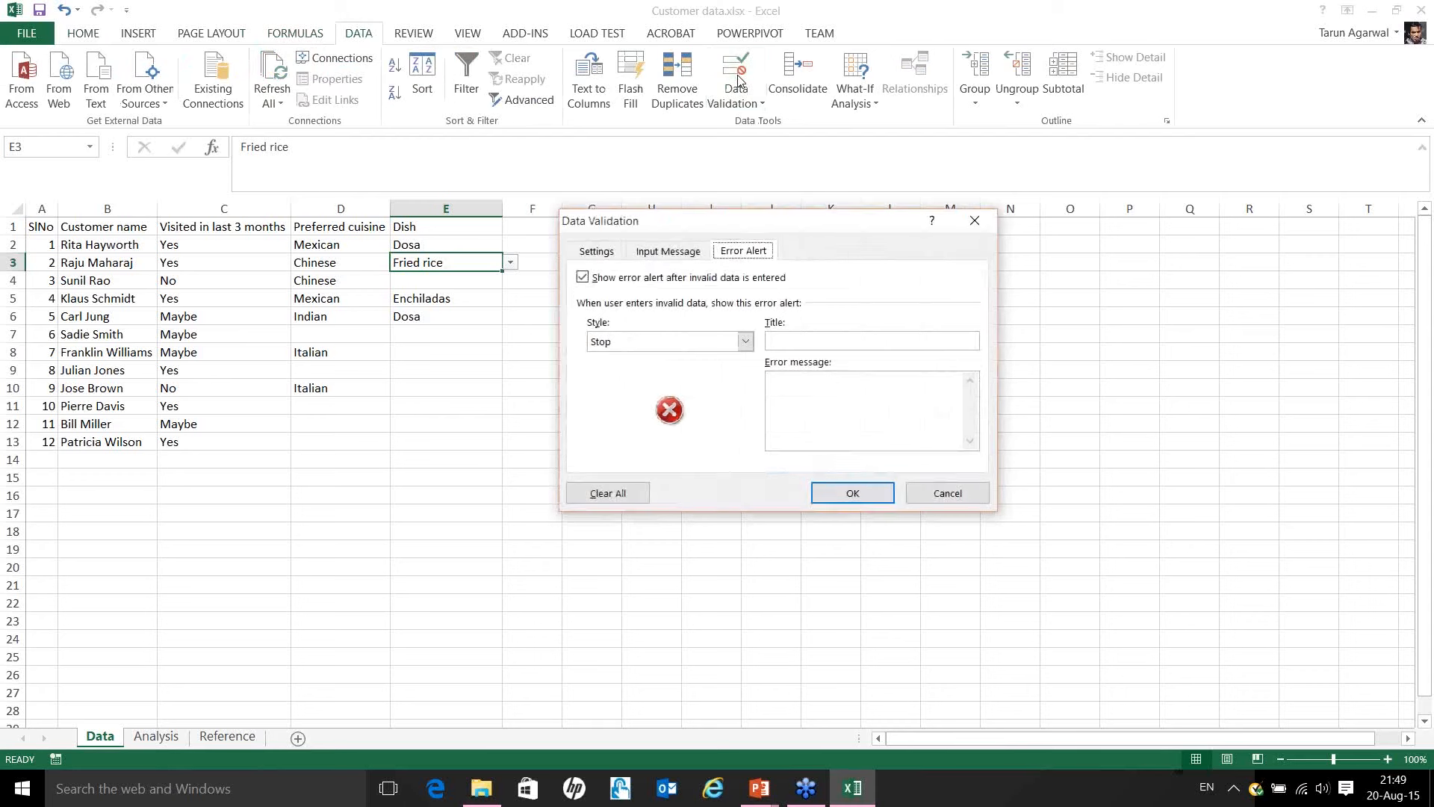
{"action": "left_click", "coordinate": [602, 252]}
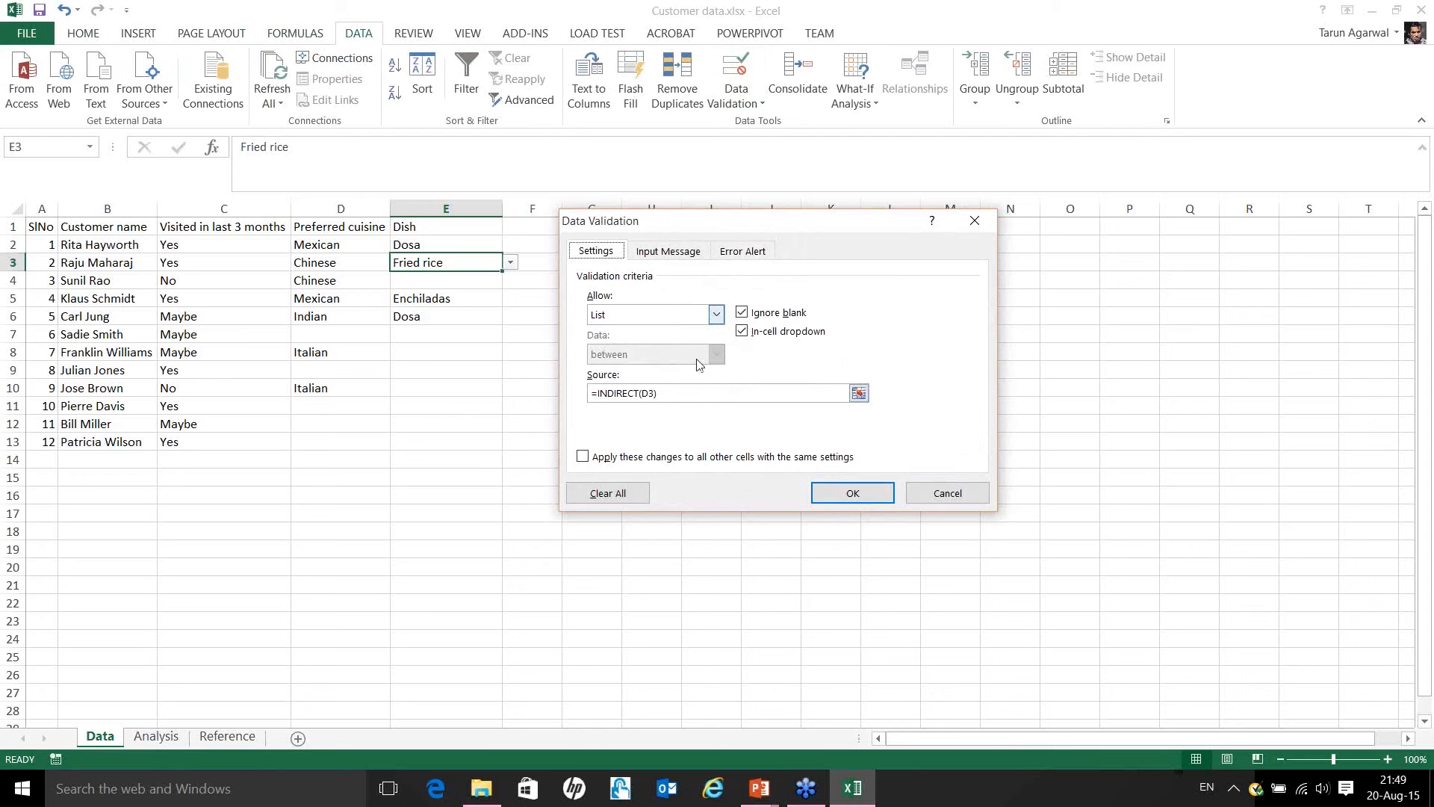
{"action": "left_click", "coordinate": [675, 392]}
{"action": "left_click_drag", "start_coordinate": [675, 392], "coordinate": [589, 384]}
{"action": "type", "text": "=o"}
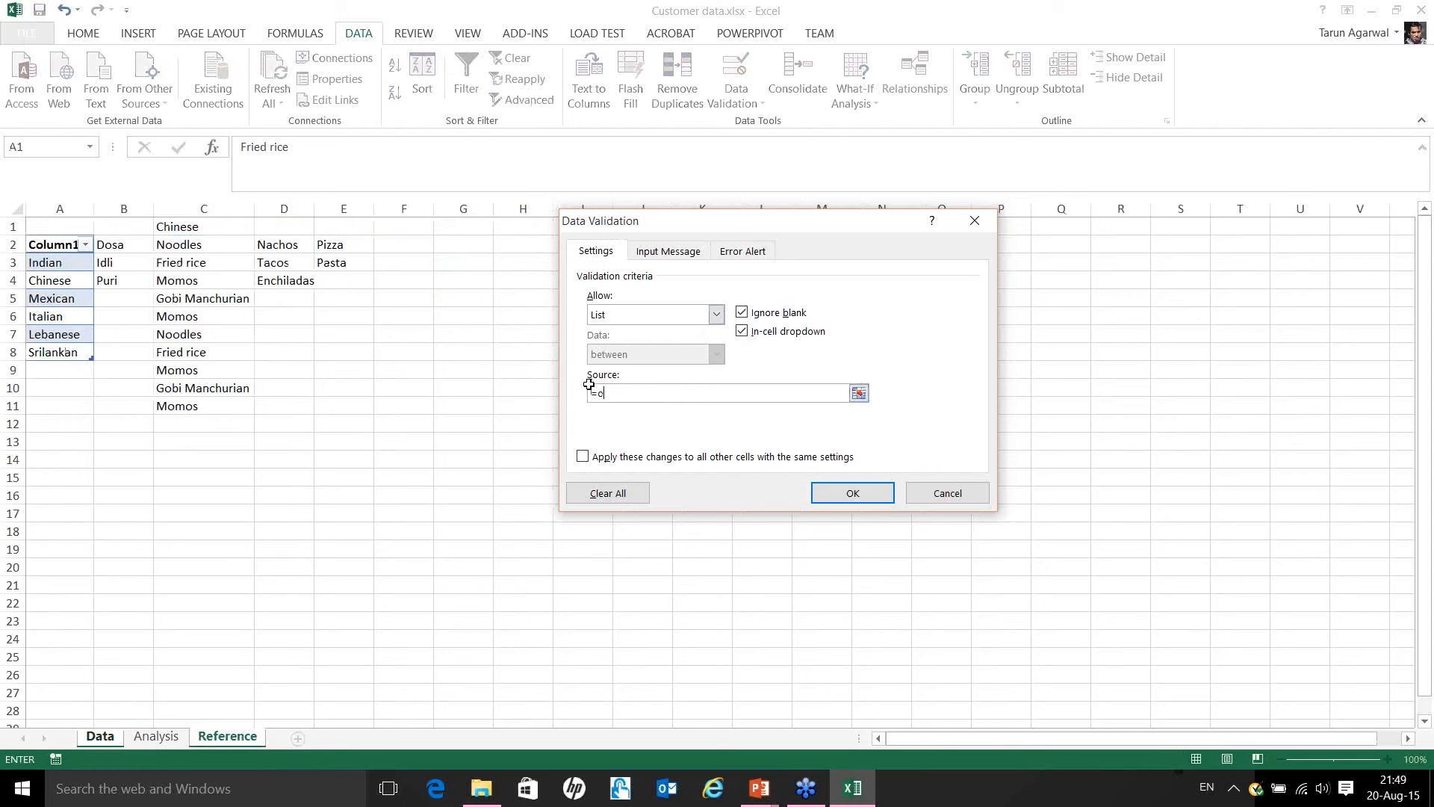
{"action": "type", "text": "ffset("}
{"action": "left_click", "coordinate": [155, 738]}
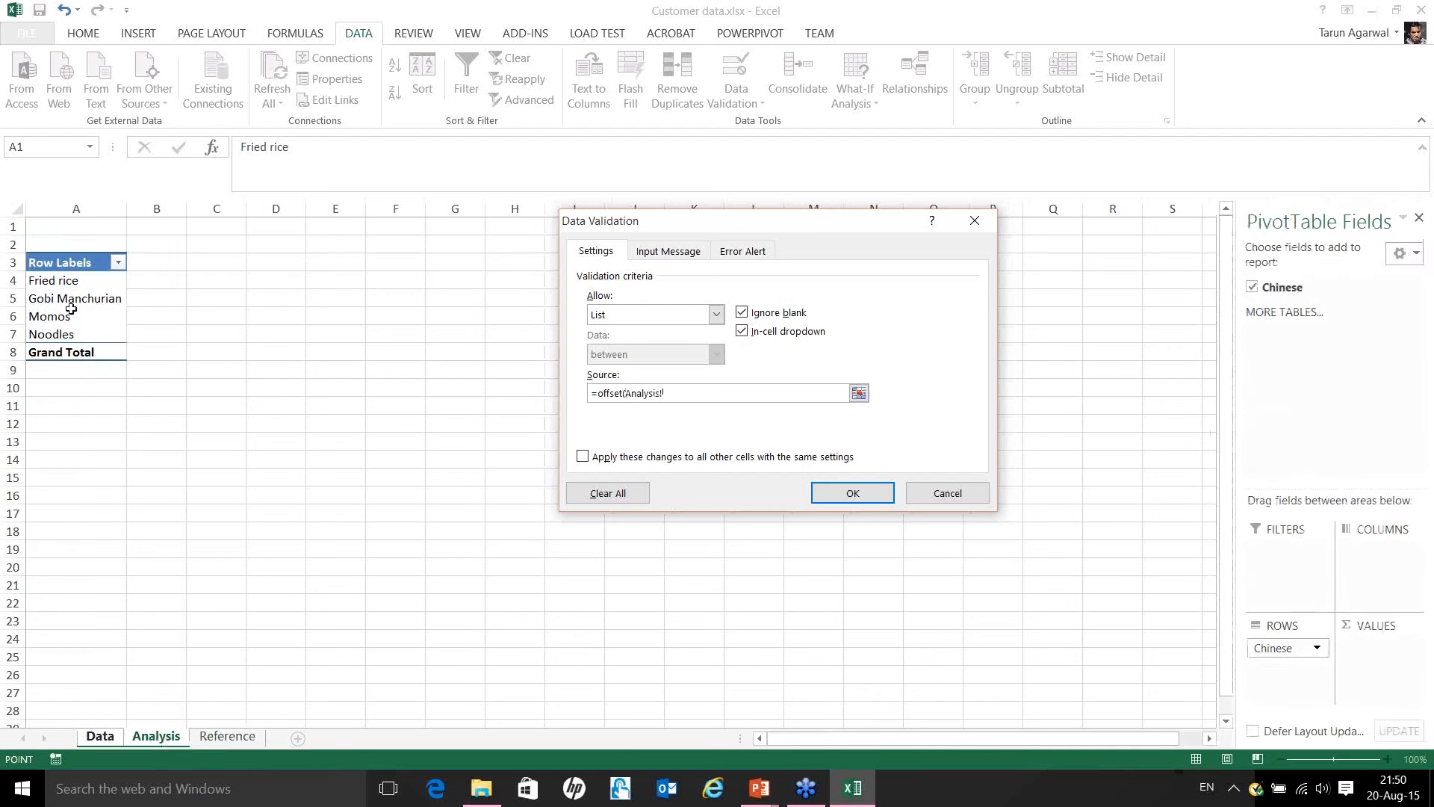
{"action": "left_click", "coordinate": [80, 283]}
{"action": "type", "text": ",0,0,counta("}
{"action": "left_click", "coordinate": [77, 208]}
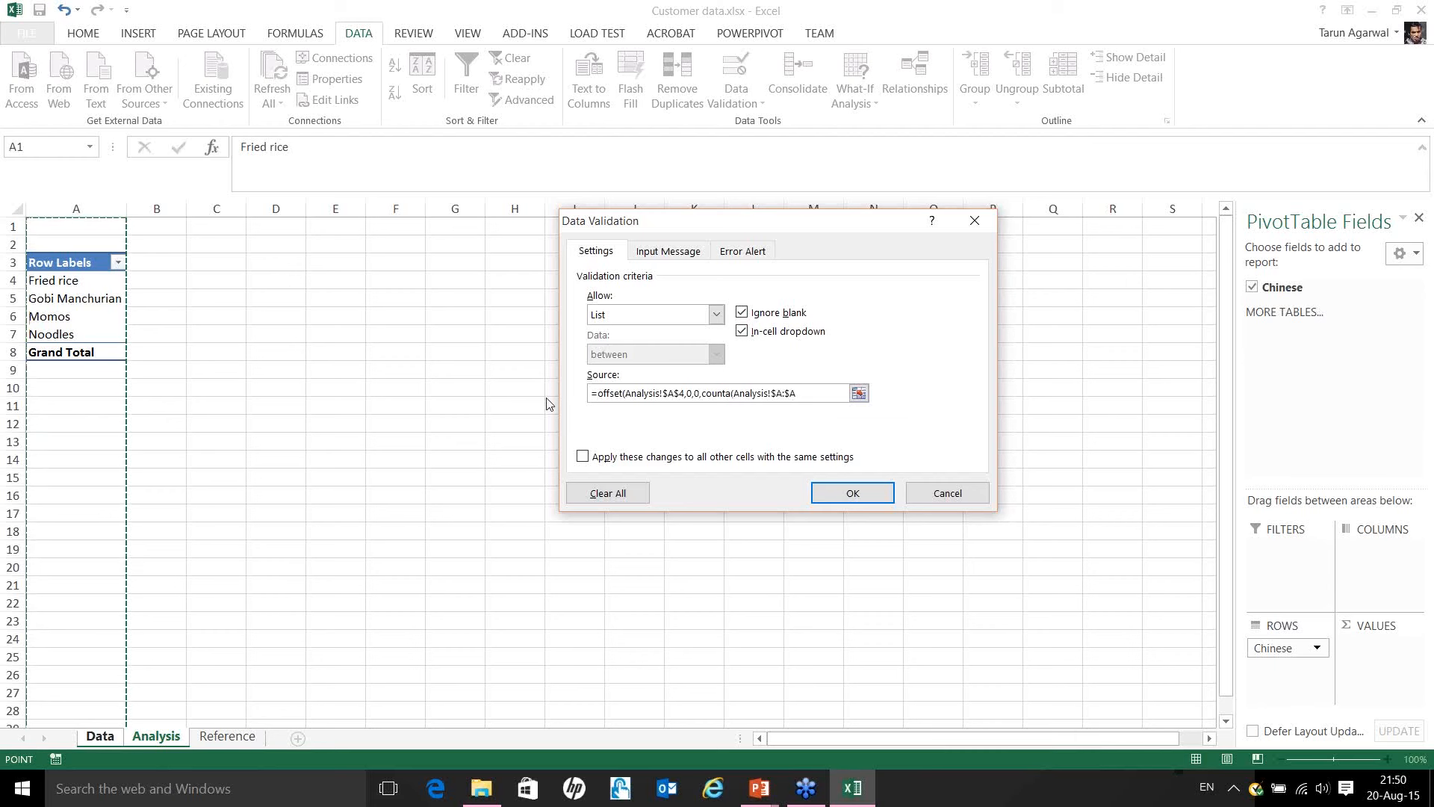
{"action": "type", "text": "),"}
{"action": "type", "text": "1"}
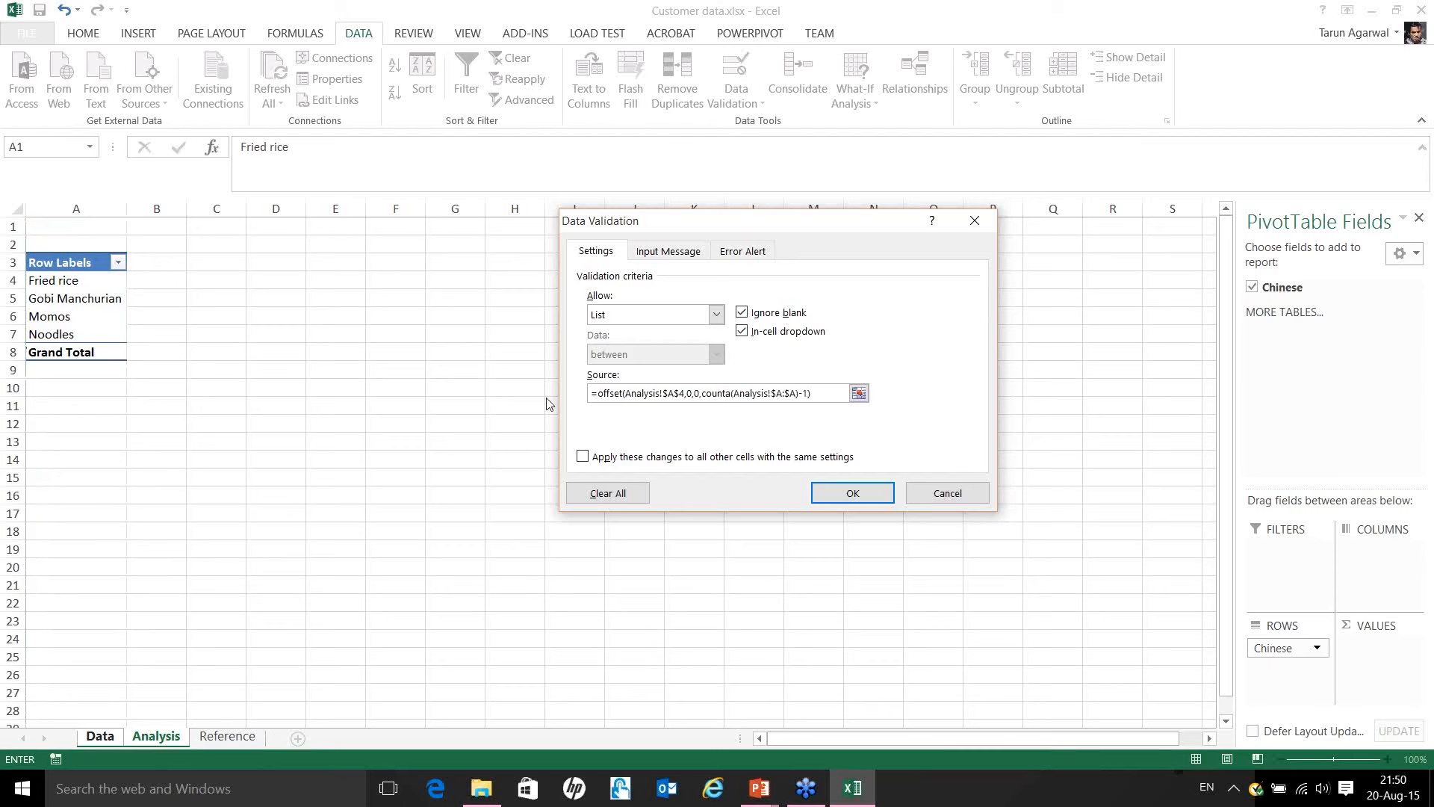
{"action": "left_click", "coordinate": [863, 494]}
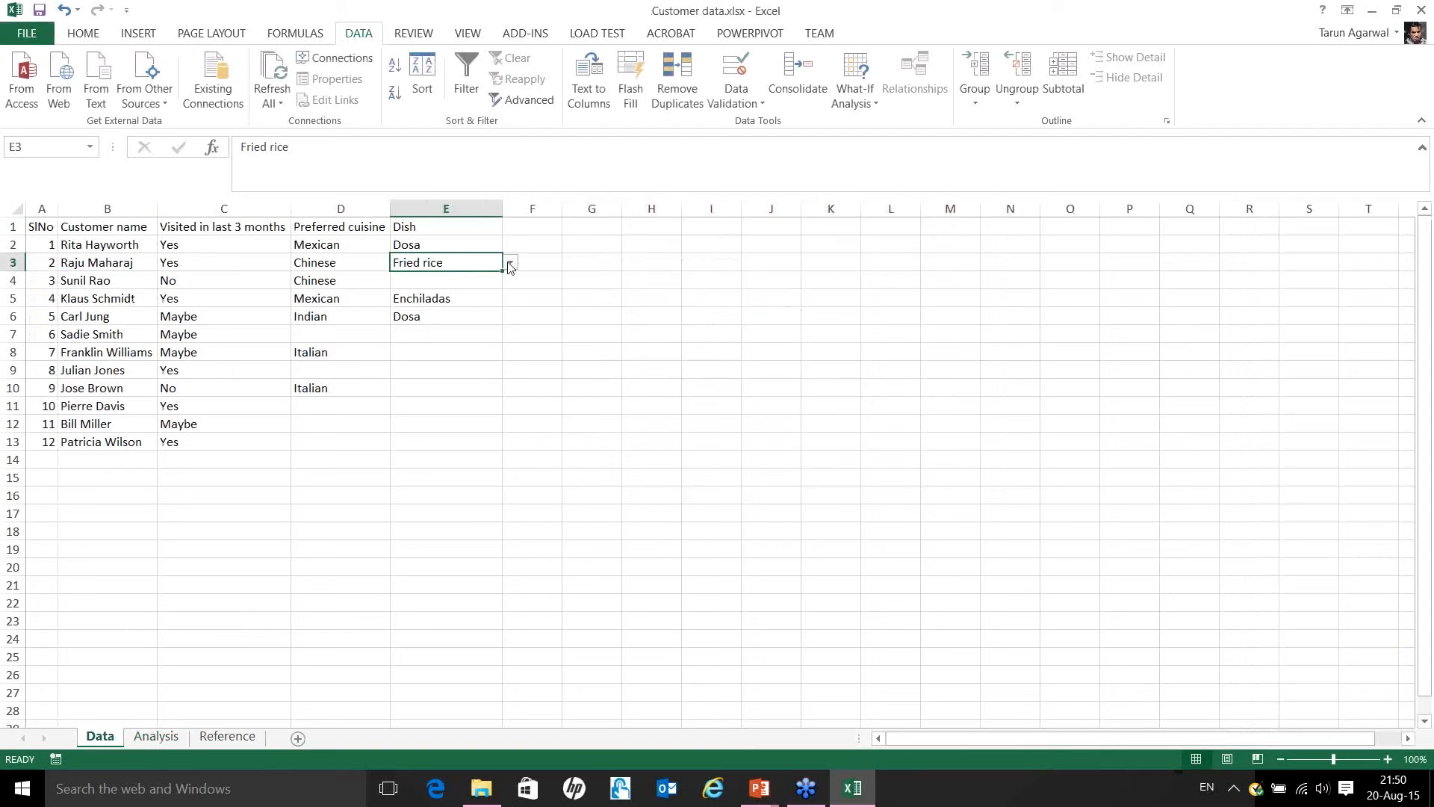
{"action": "left_click", "coordinate": [510, 262]}
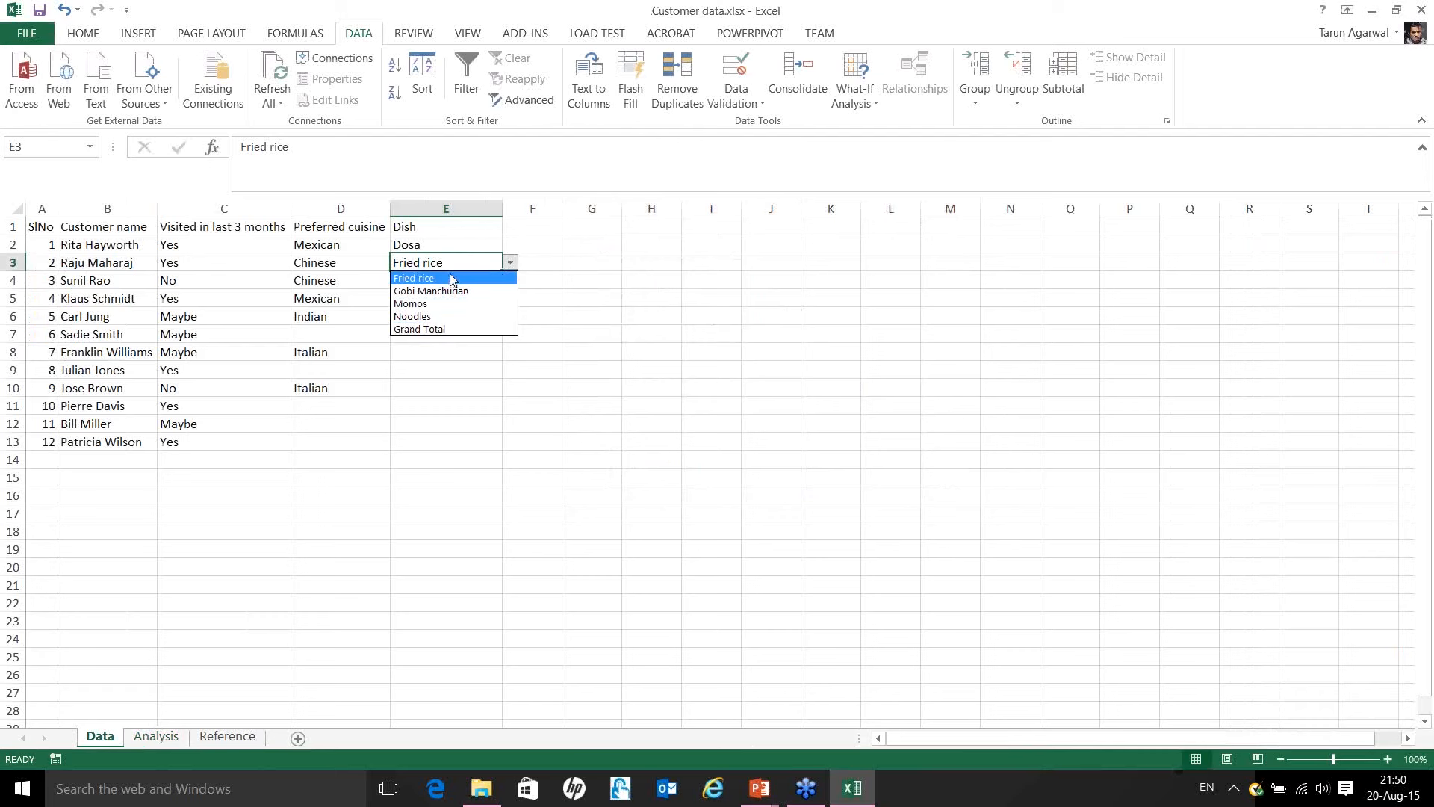
{"action": "left_click", "coordinate": [511, 264]}
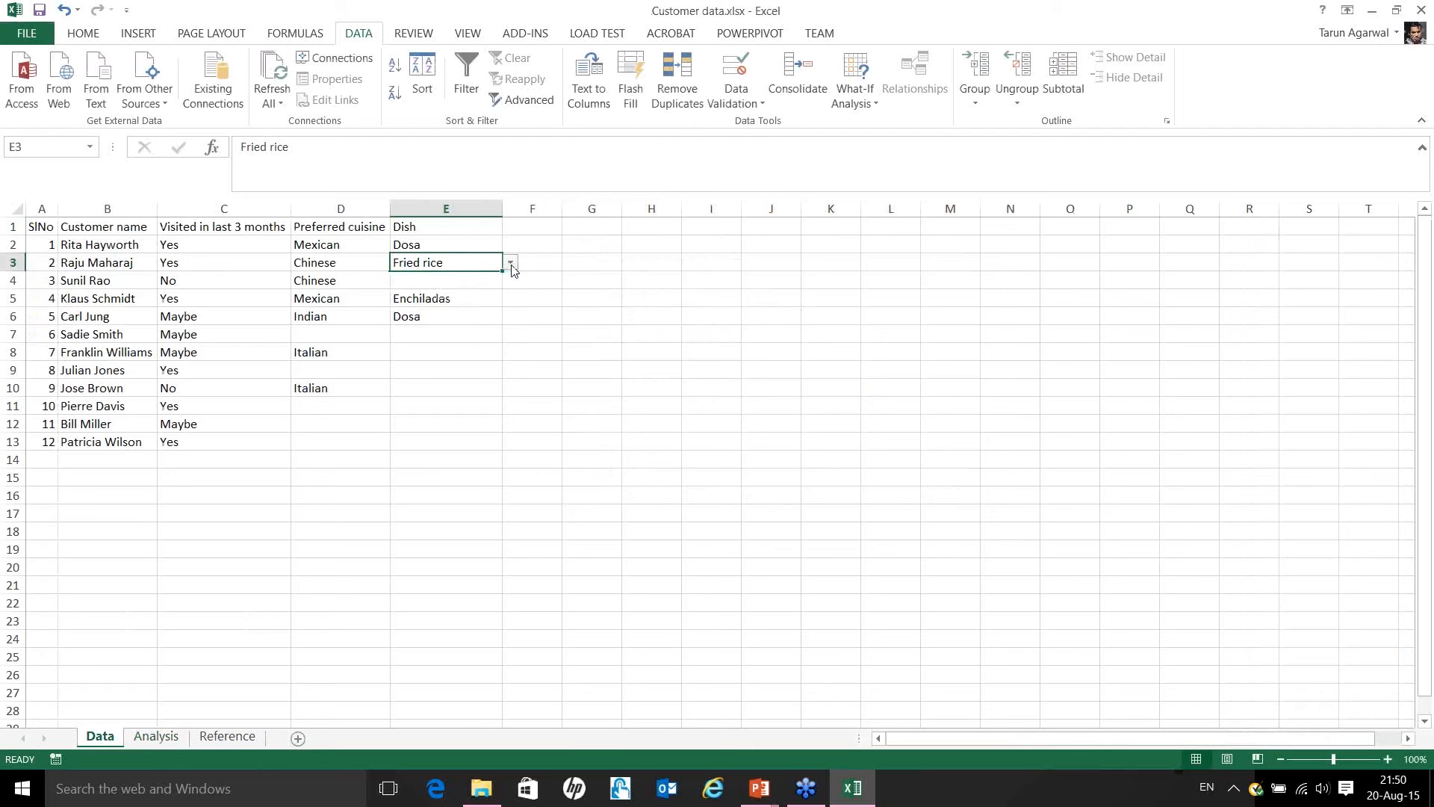
Turn off the grand totals of the PivotTable on the Analysis sheet.
{"action": "left_click", "coordinate": [156, 737]}
{"action": "left_click", "coordinate": [92, 316]}
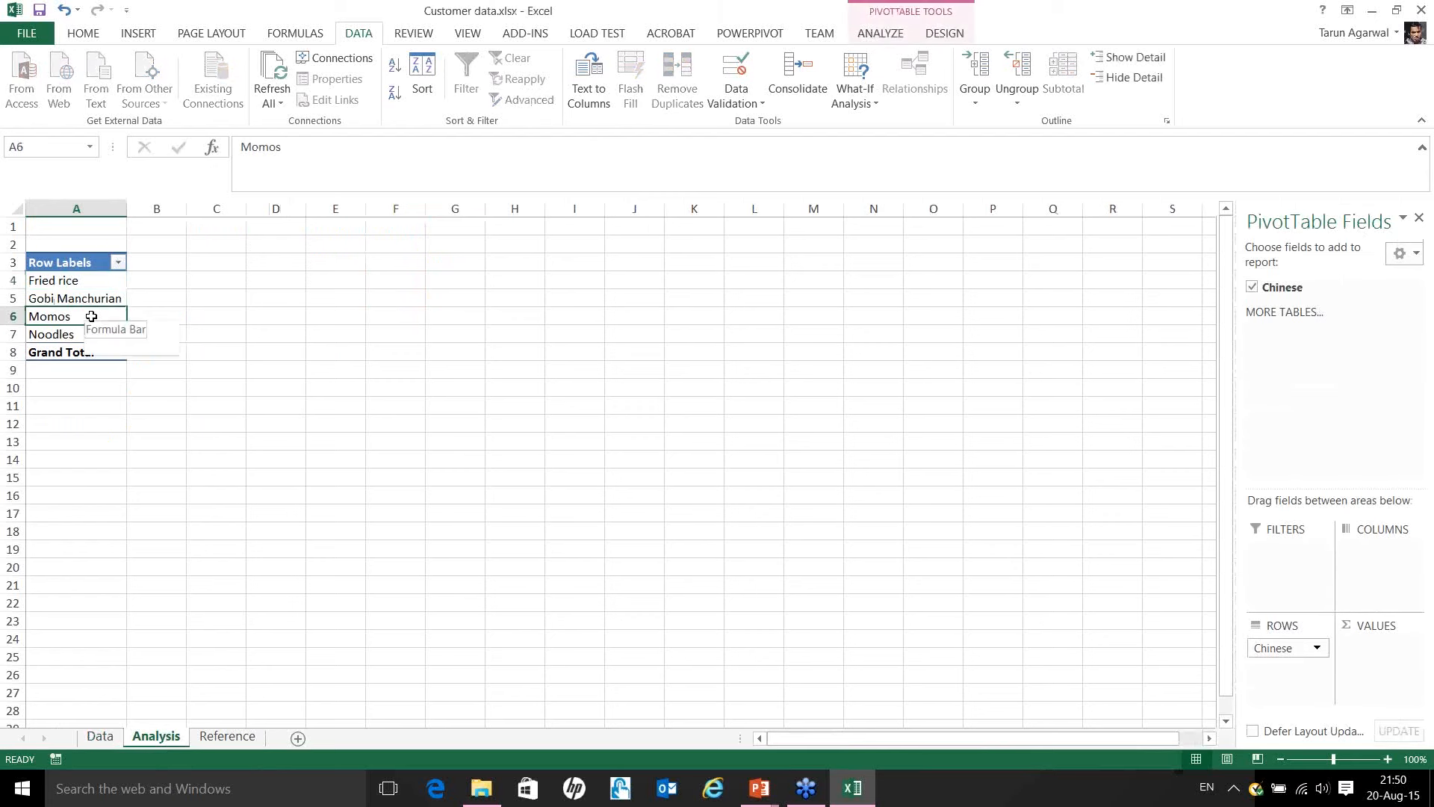
{"action": "left_click", "coordinate": [881, 33]}
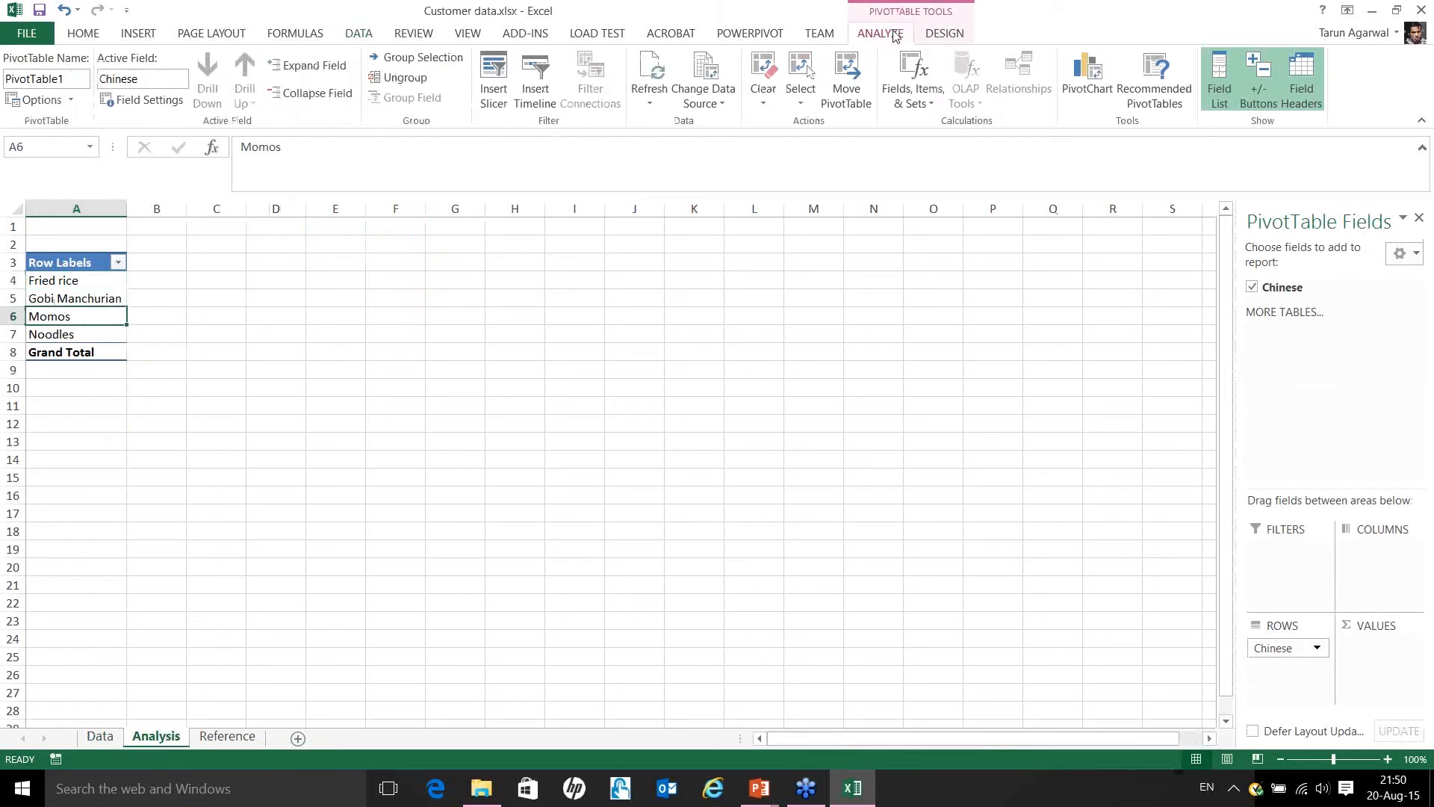
{"action": "left_click", "coordinate": [944, 33]}
{"action": "left_click", "coordinate": [72, 82]}
{"action": "left_click", "coordinate": [102, 131]}
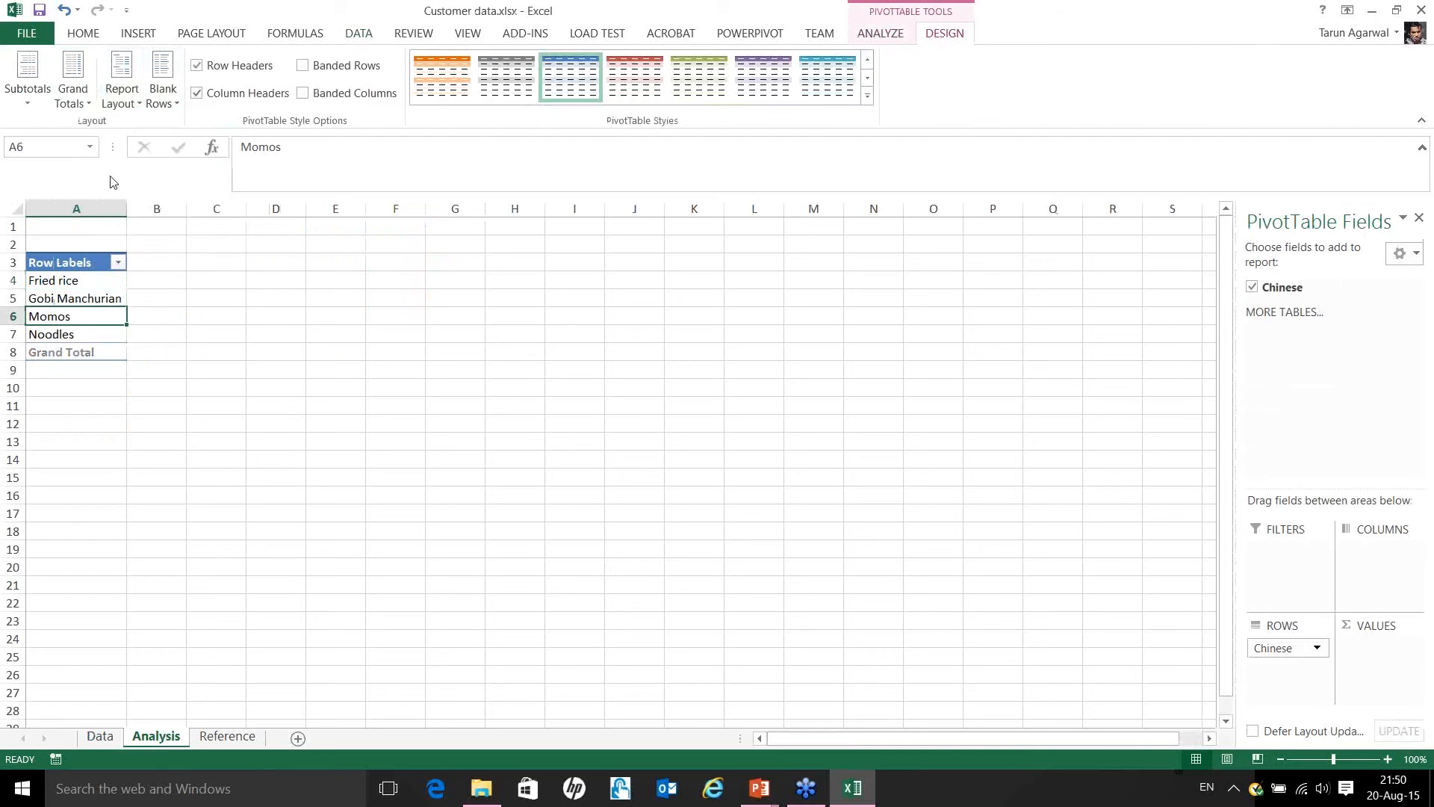
Check the Dish options of E3 on the Data sheet with the grand totals removed, keeping the current selection.
{"action": "left_click", "coordinate": [102, 737]}
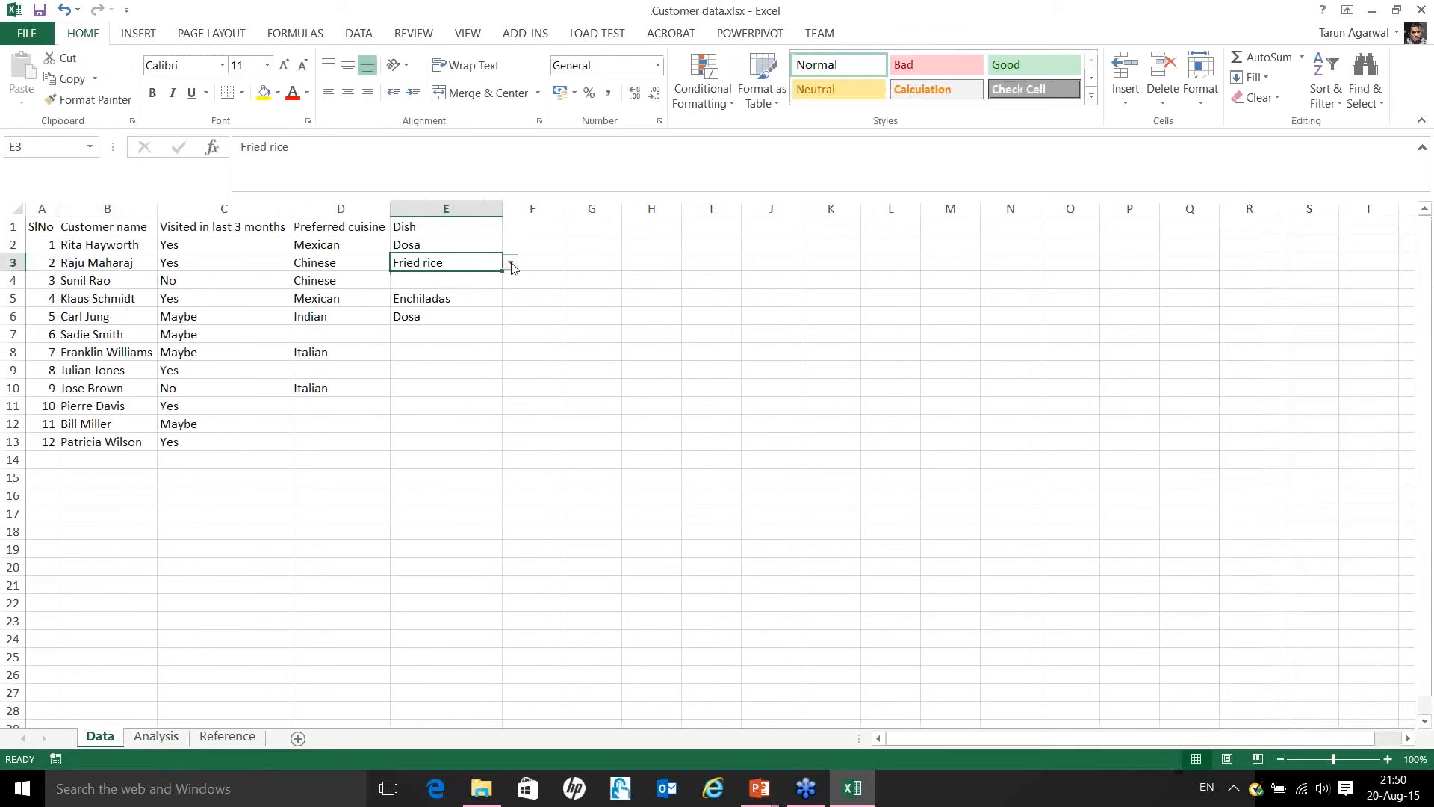
{"action": "left_click", "coordinate": [1416, 264]}
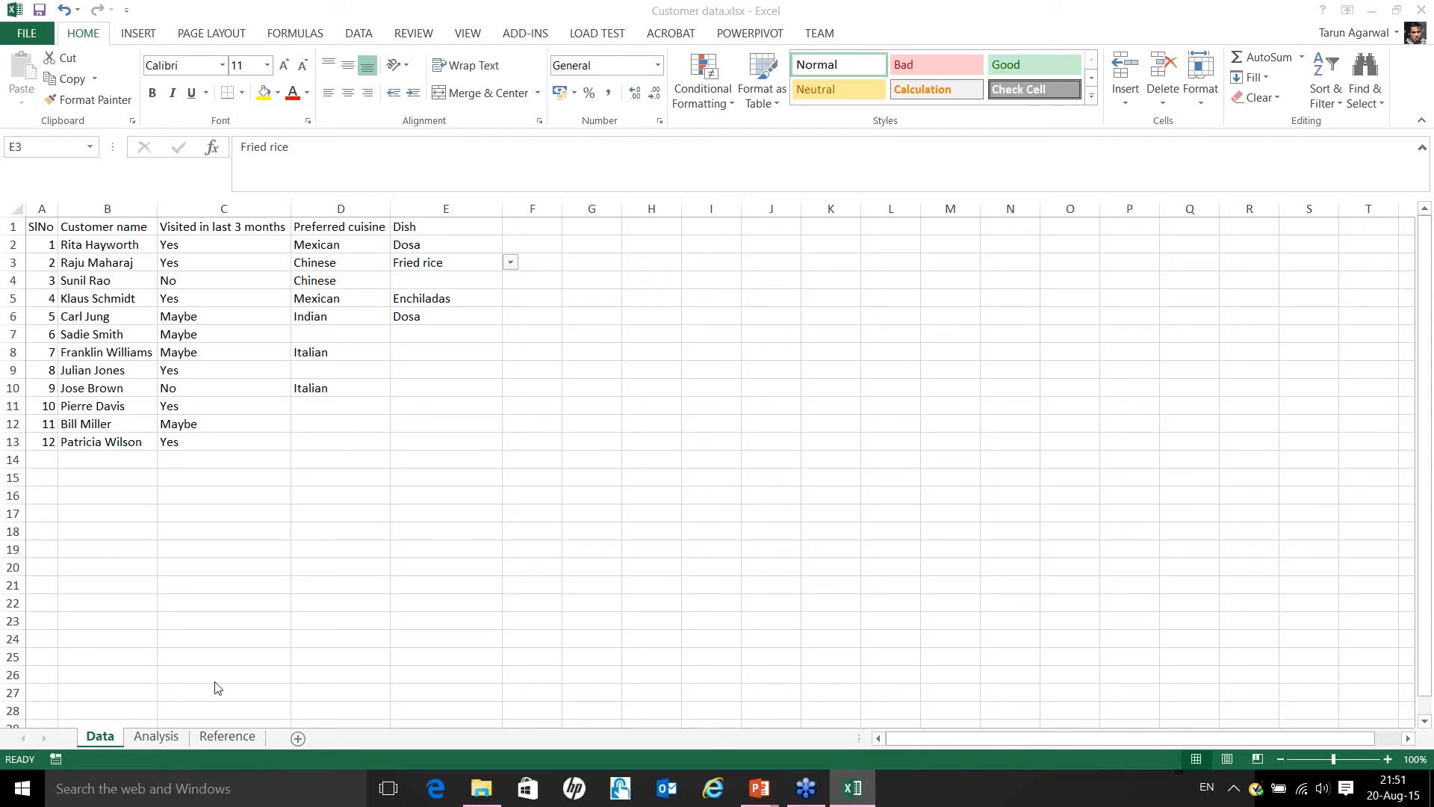
{"action": "left_click", "coordinate": [165, 736]}
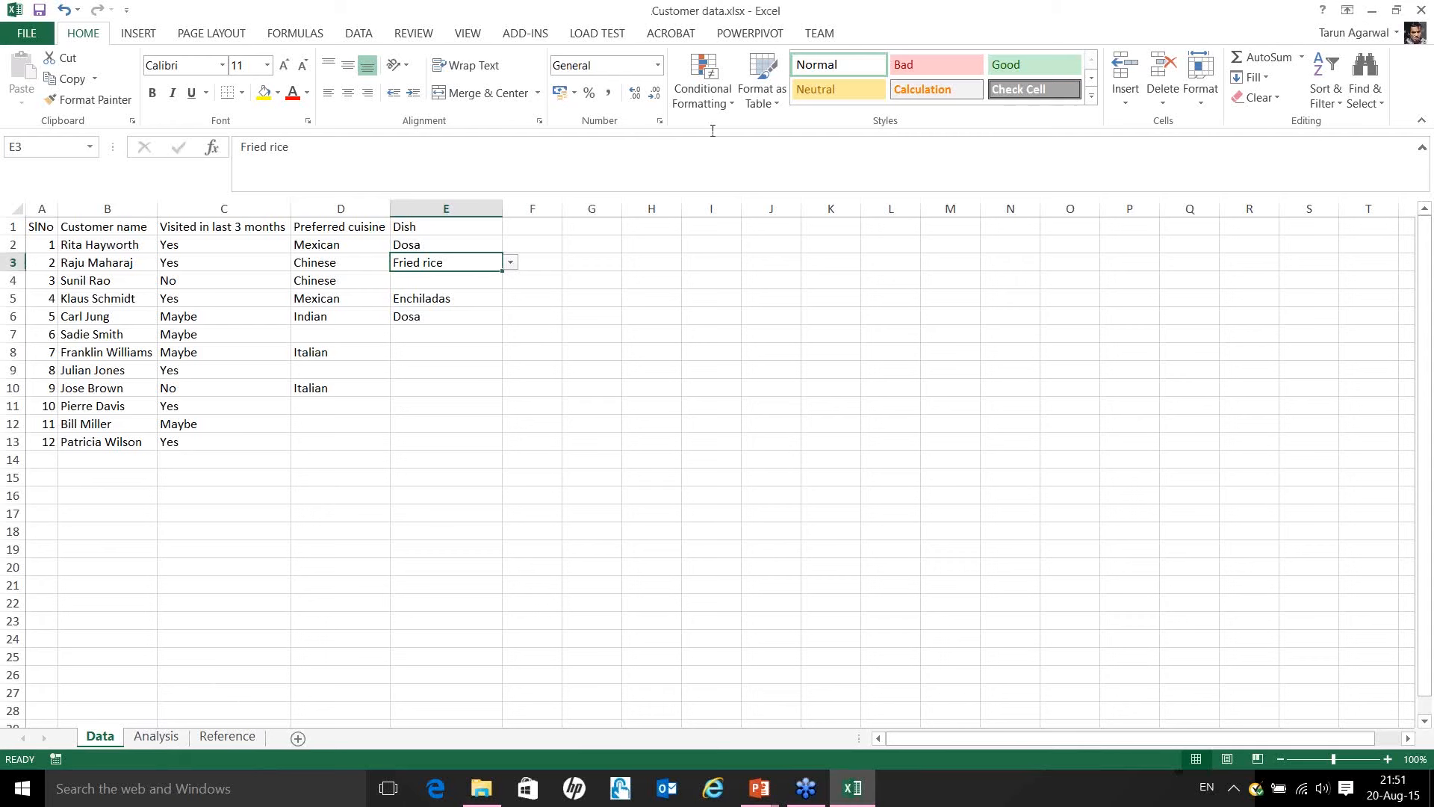
{"action": "left_click", "coordinate": [510, 266]}
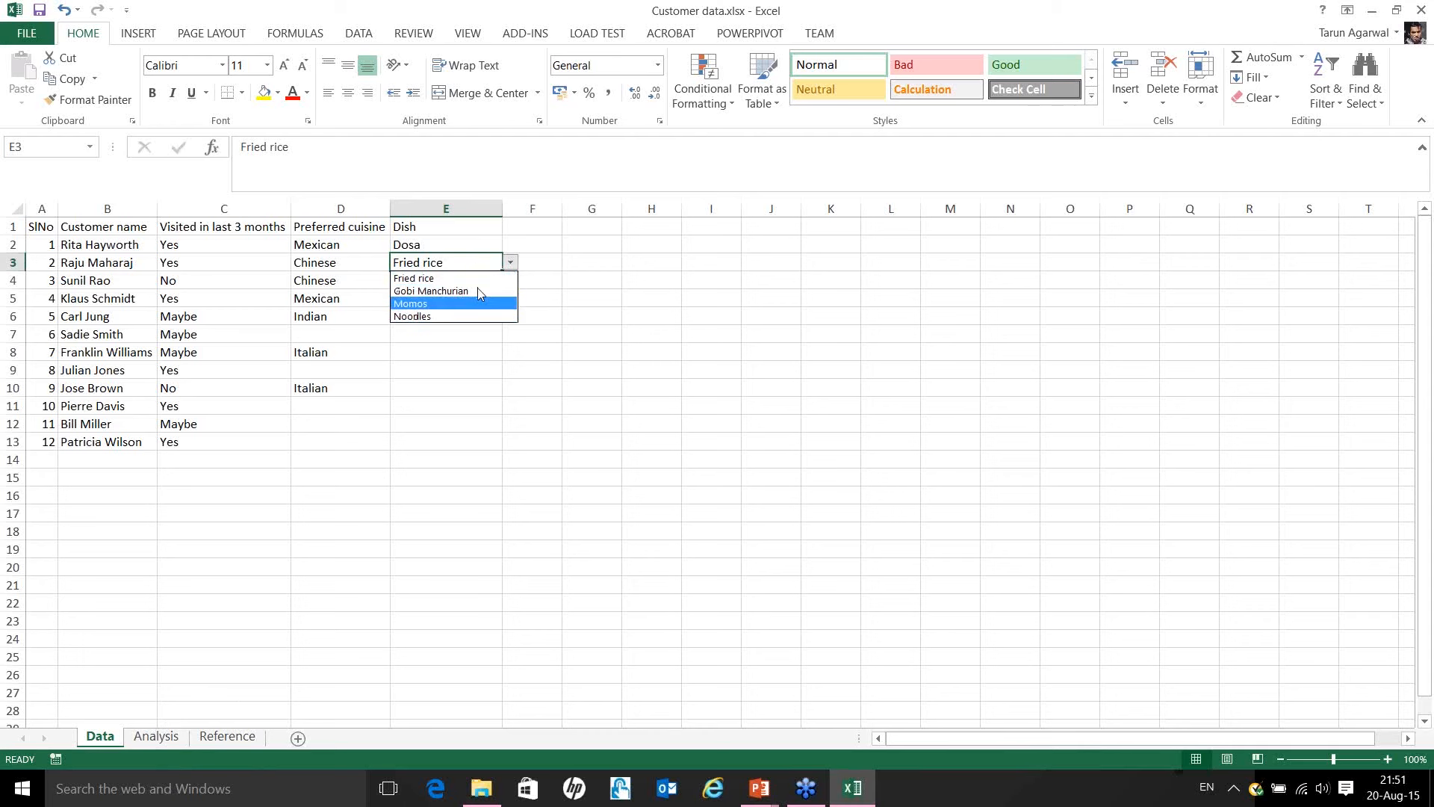
{"action": "left_click", "coordinate": [510, 277]}
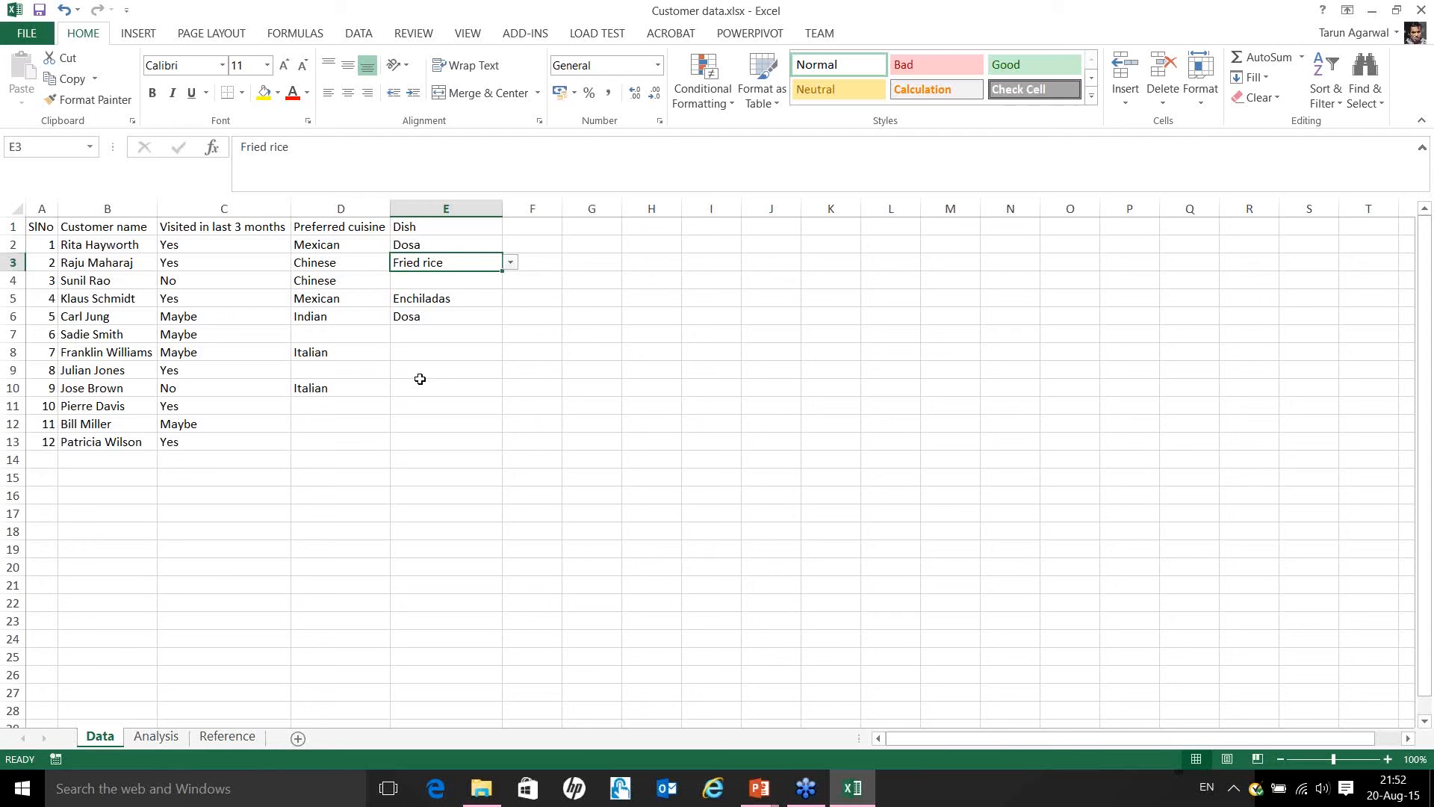
Switch to the PowerPoint slide show and open the Introduction to data validation slide from the agenda.
{"action": "left_click", "coordinate": [764, 789]}
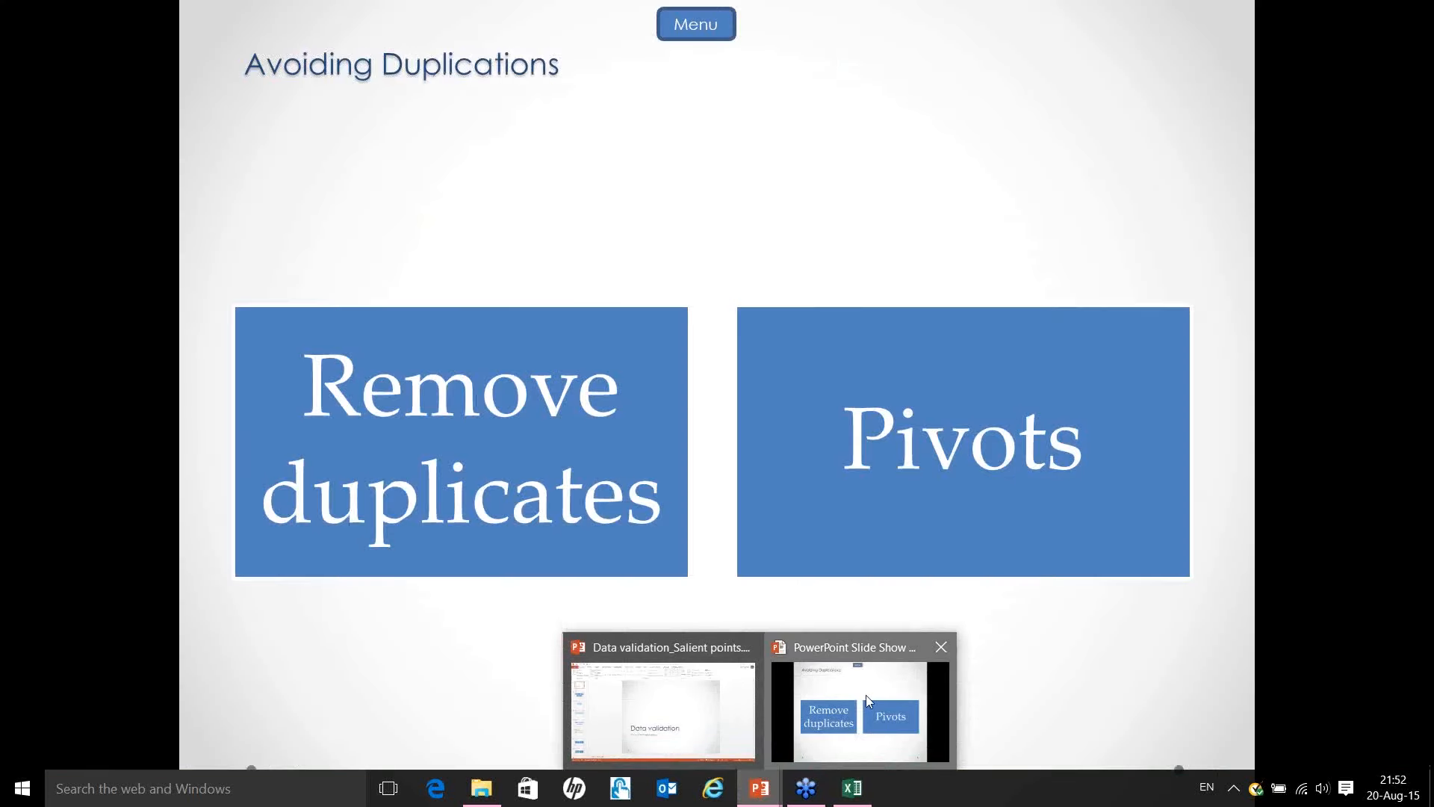
{"action": "left_click", "coordinate": [867, 695]}
{"action": "left_click", "coordinate": [703, 32]}
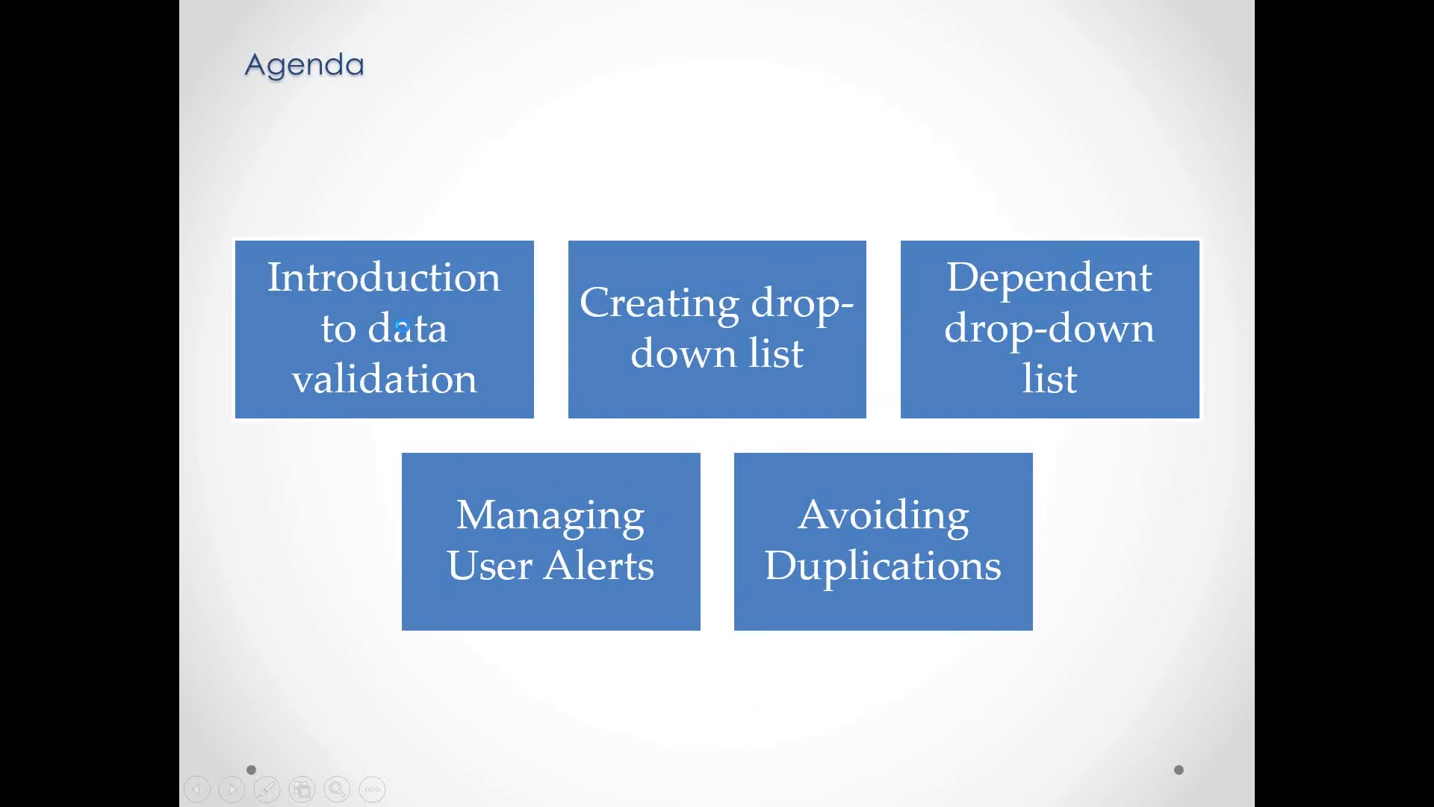
{"action": "left_click", "coordinate": [402, 326]}
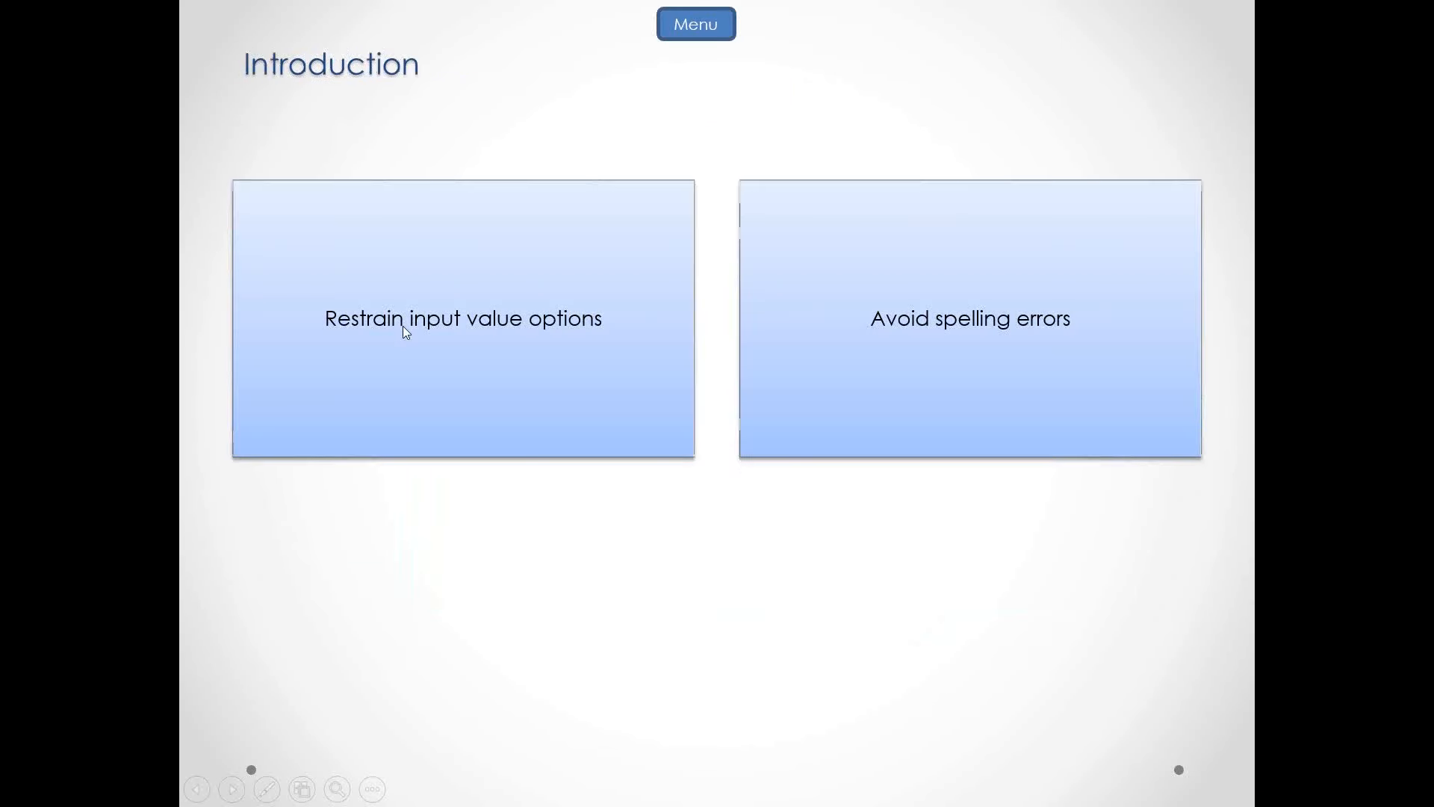